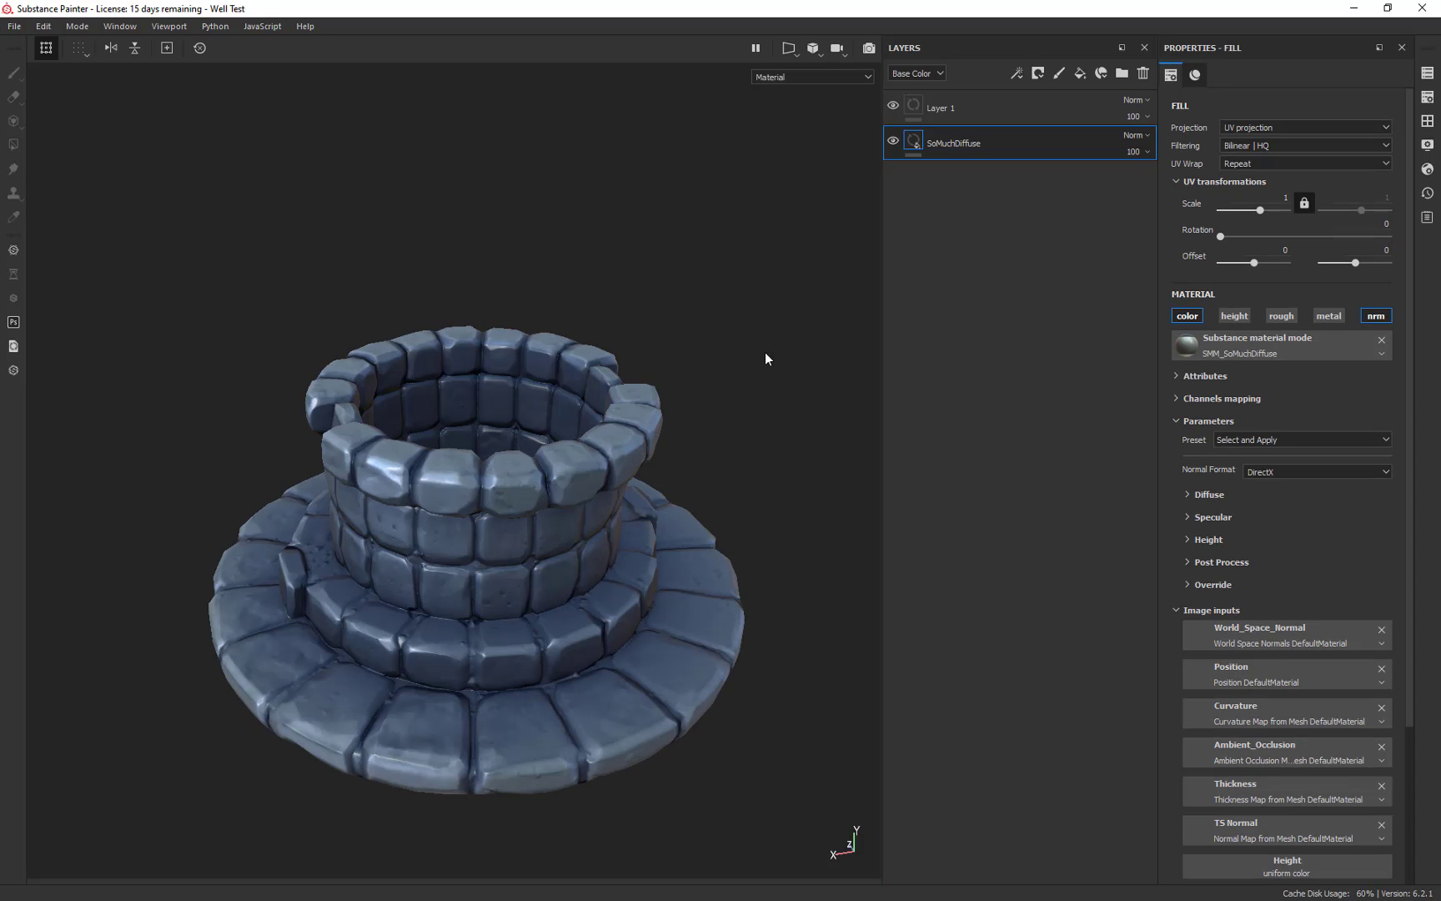
Restore the Substance Painter window to a smaller size and narrow it so that ZBrush can sit beside it.
left_click_drag(765, 352, 755, 387, "alt")
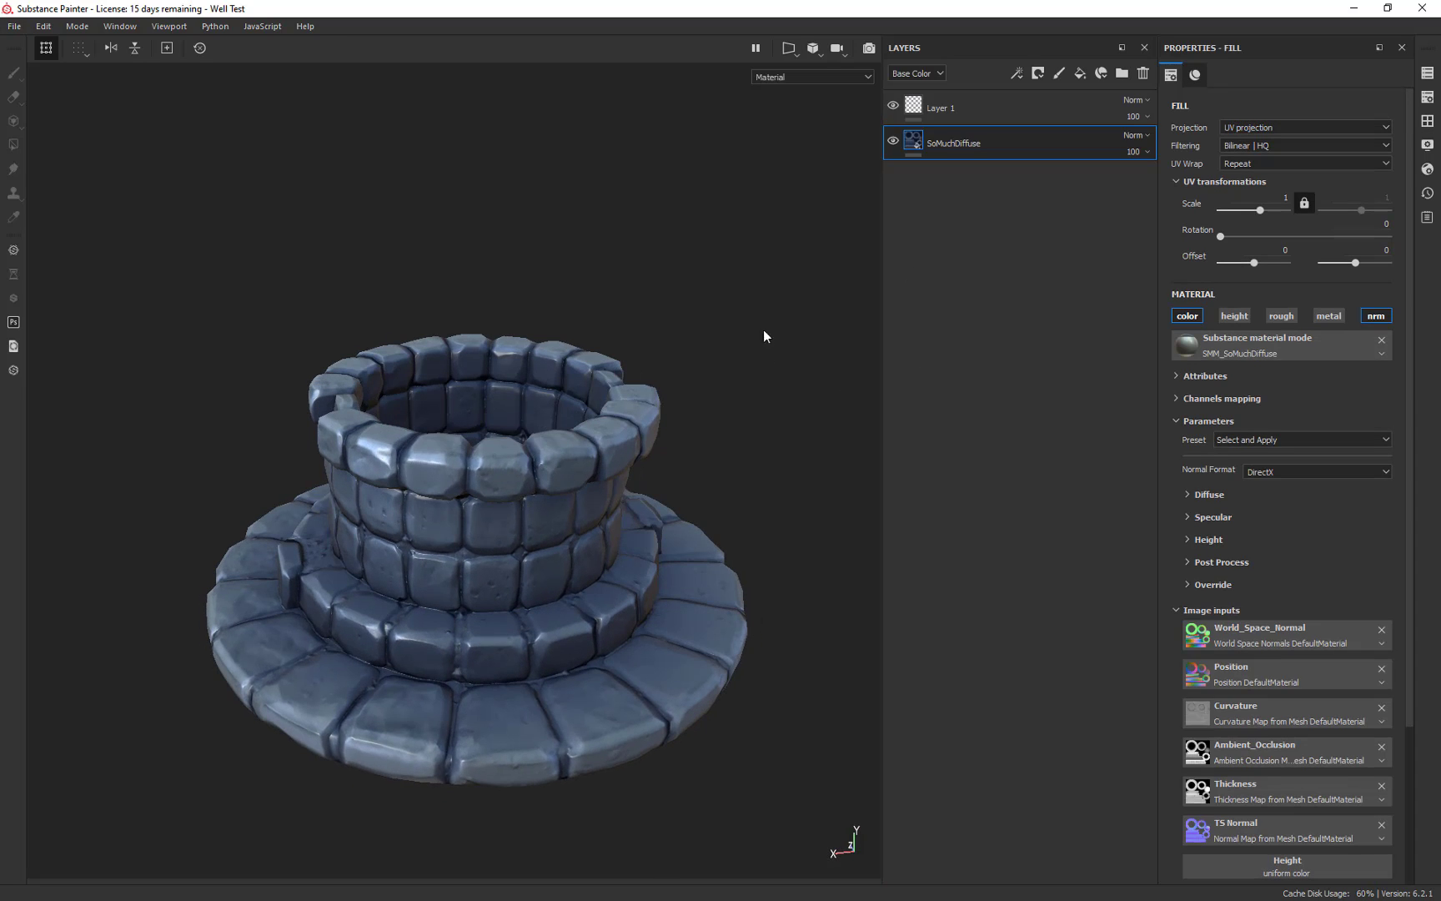
left_click_drag(753, 328, 563, 459, "alt")
left_click_drag(466, 441, 559, 263, "alt")
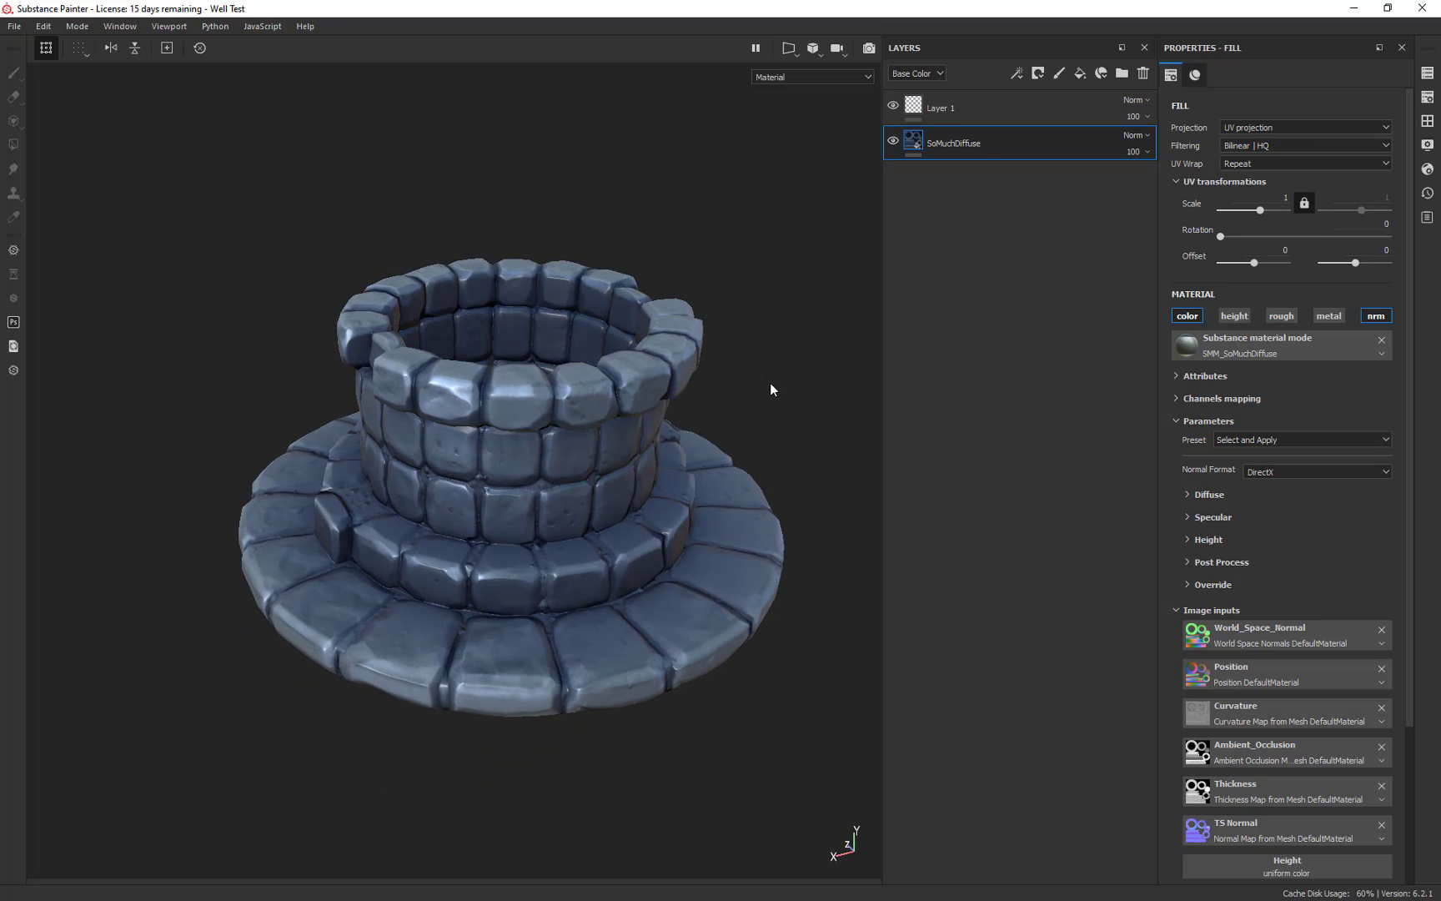
right_click_drag(771, 385, 737, 83, "alt")
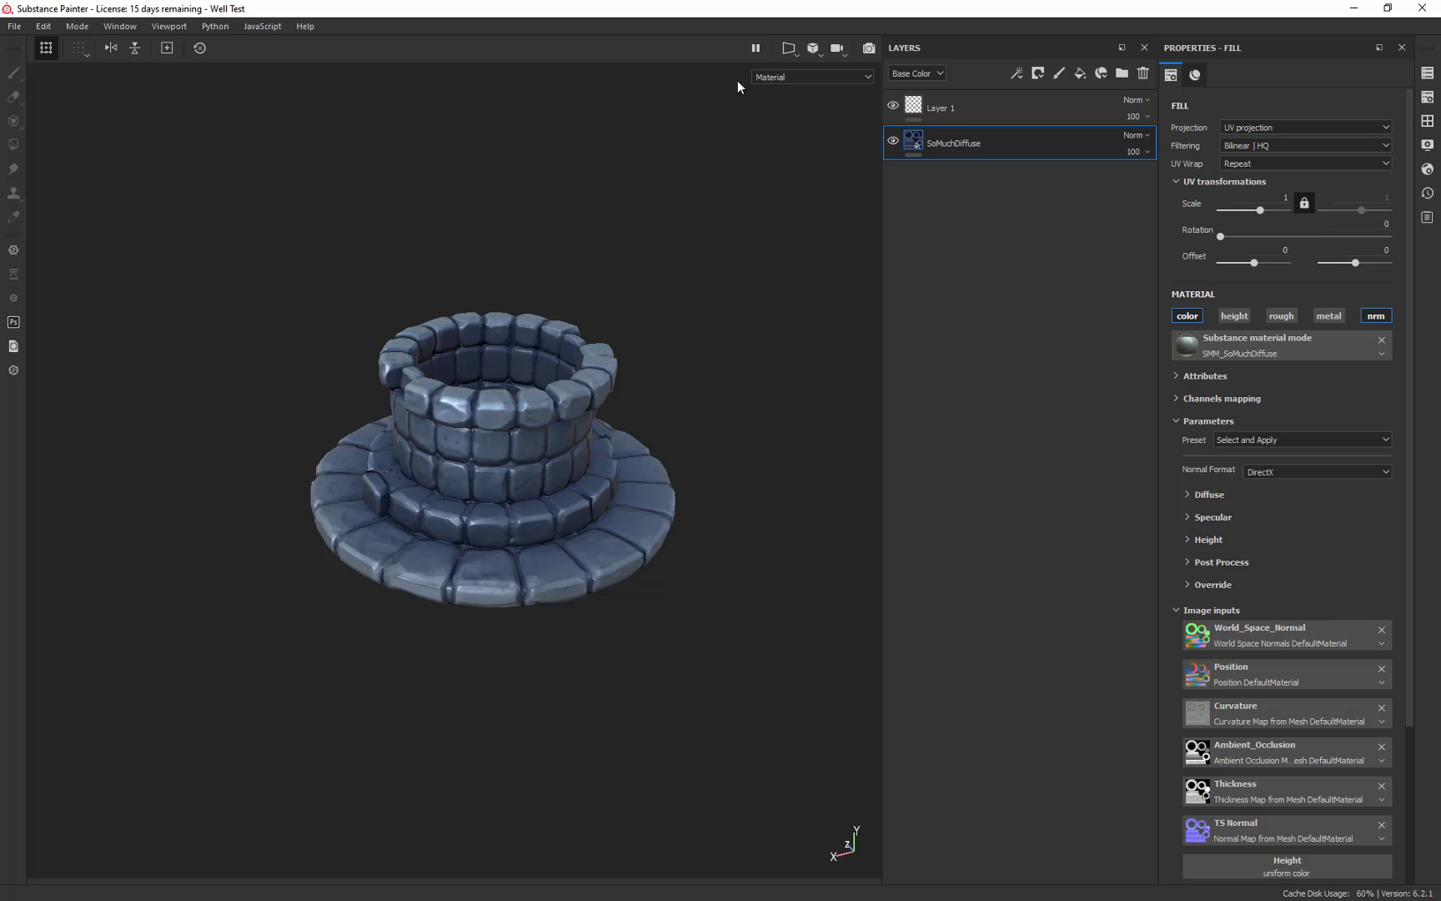
left_click(1388, 7)
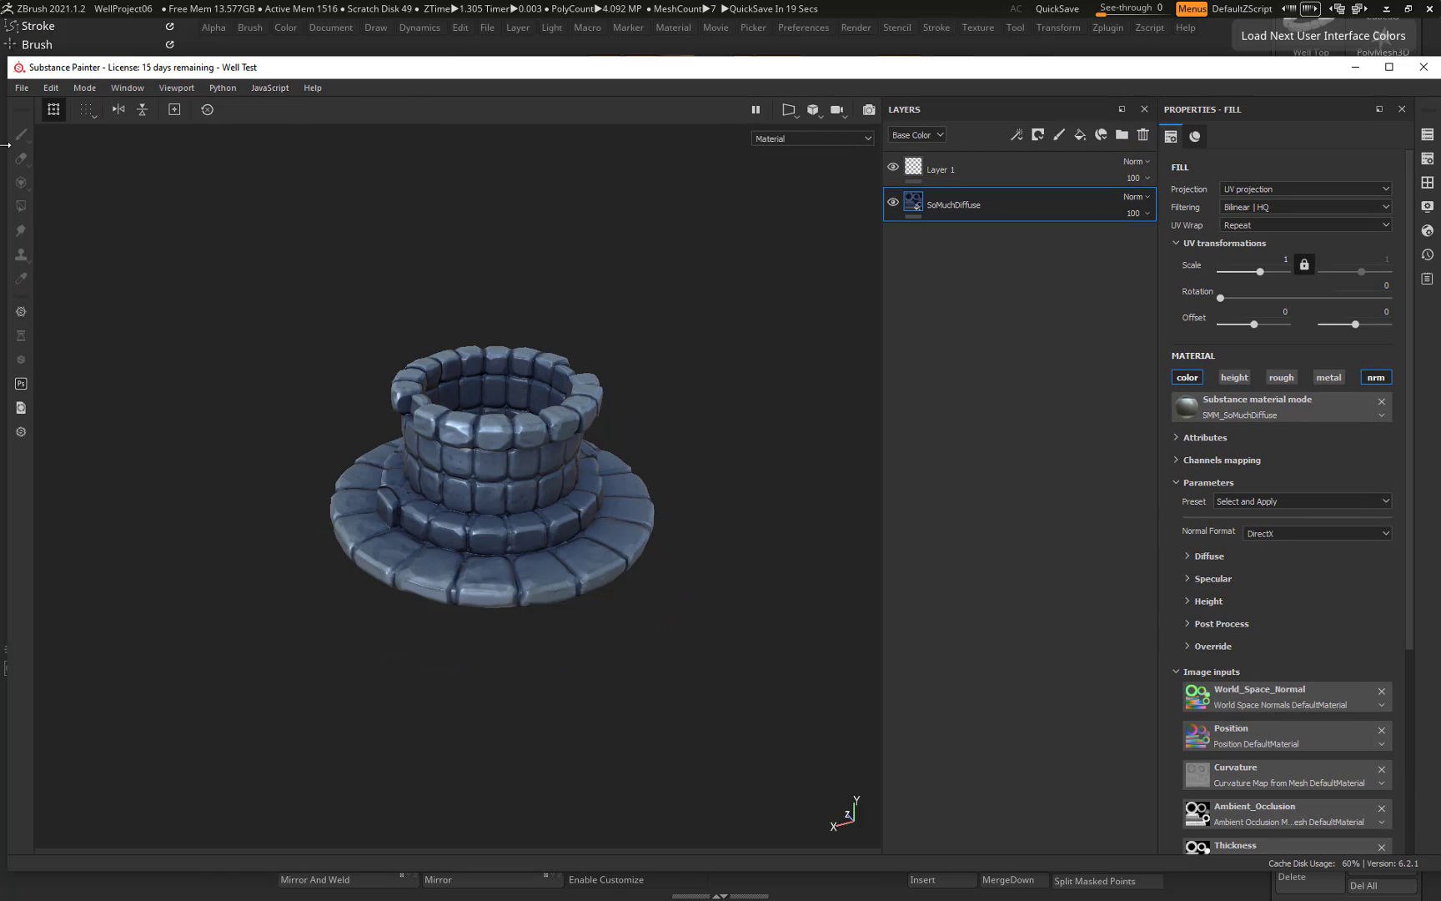
left_click_drag(7, 144, 734, 212)
left_click(653, 408)
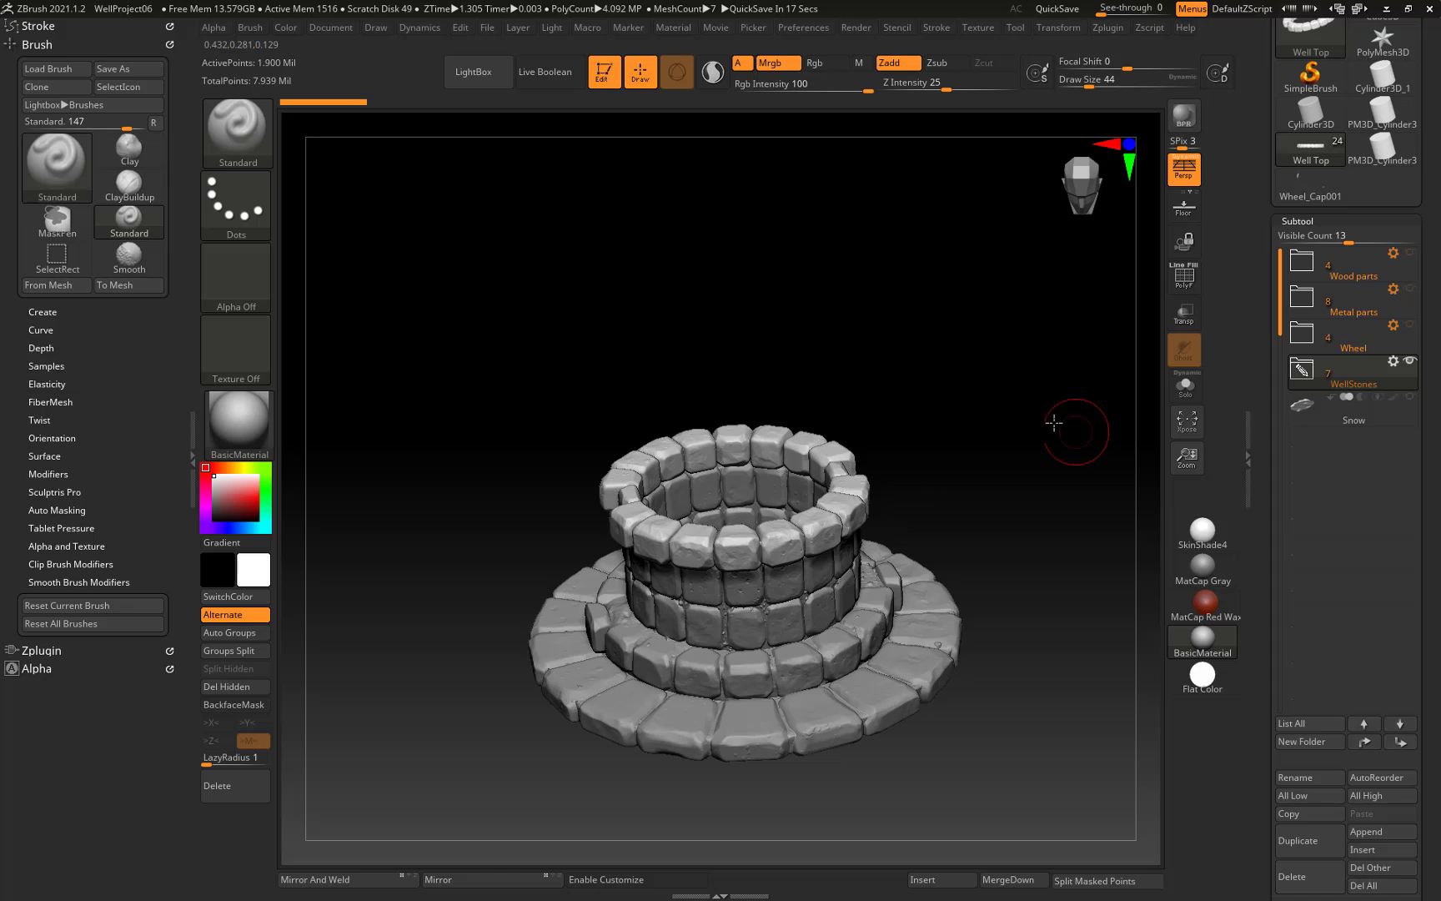
Restore ZBrush to a floating window and move it clear of Substance Painter for a side-by-side view.
right_click_drag(1054, 423, 871, 281, "alt")
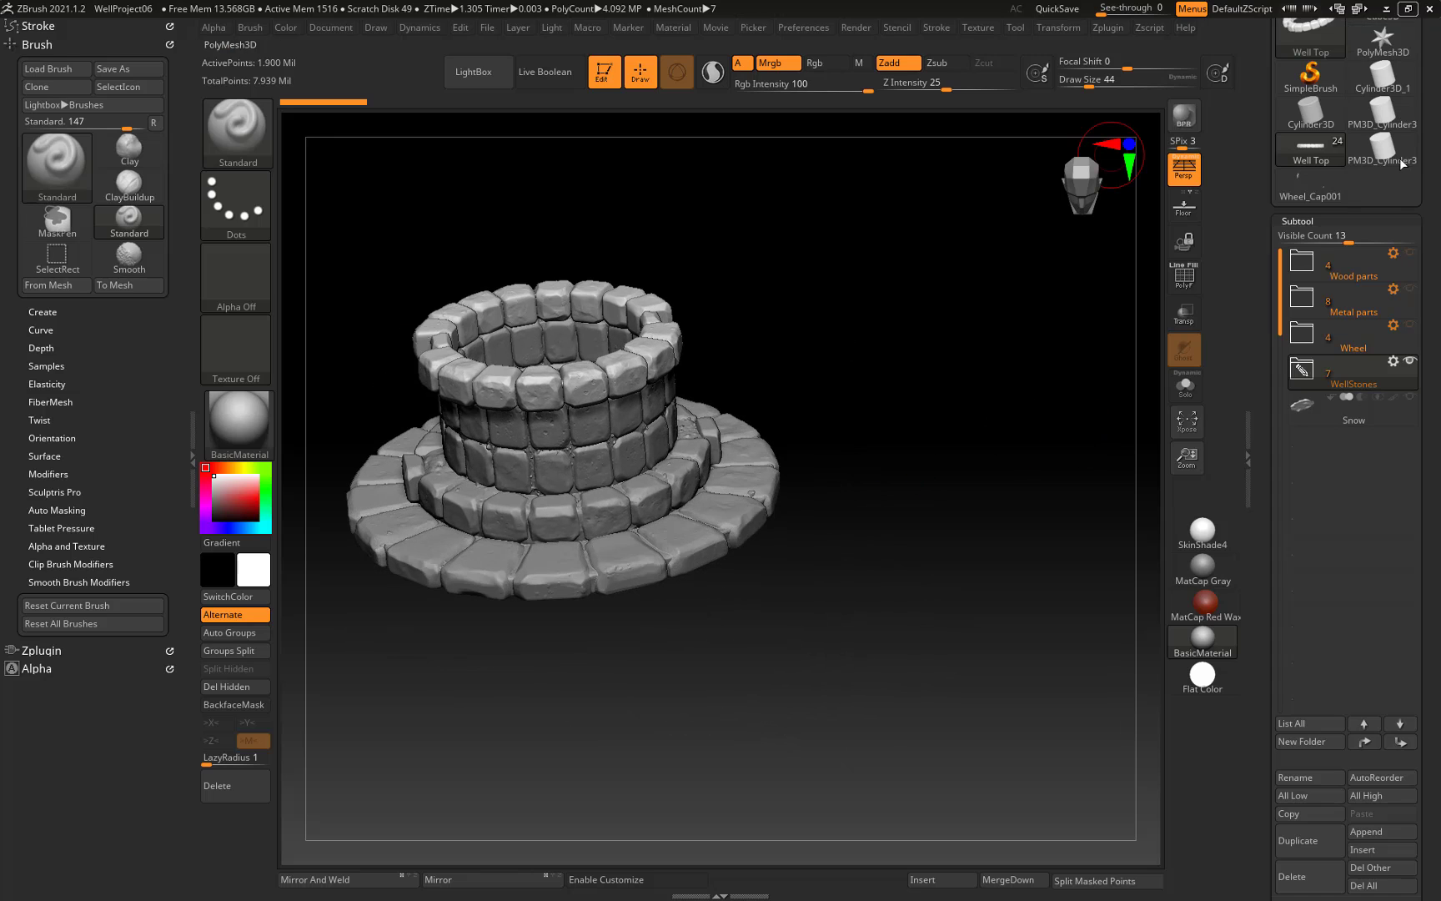
left_click(1409, 10)
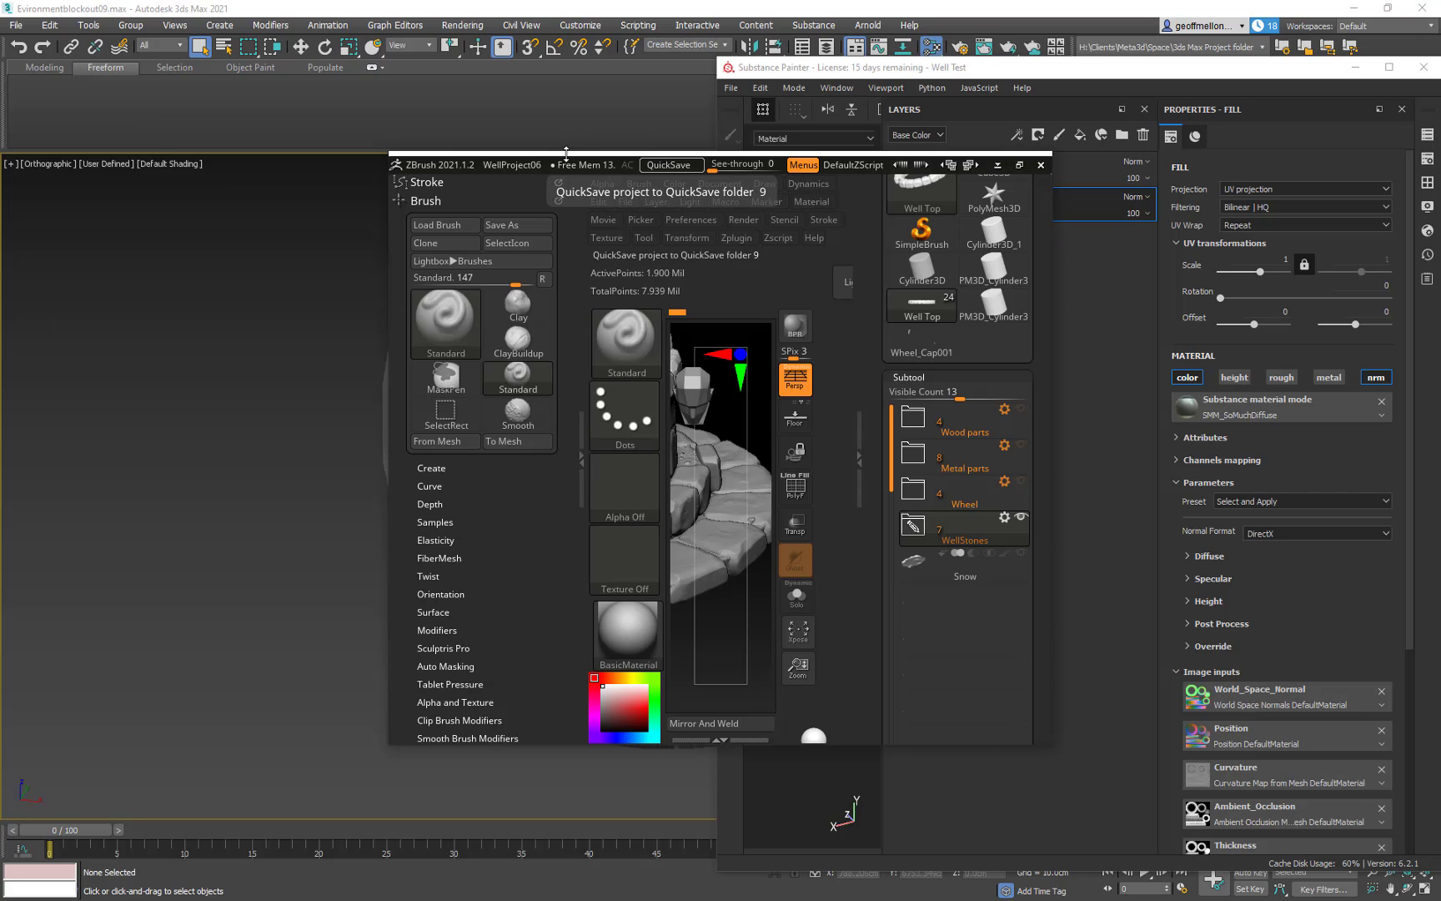
left_click_drag(492, 163, 73, 0)
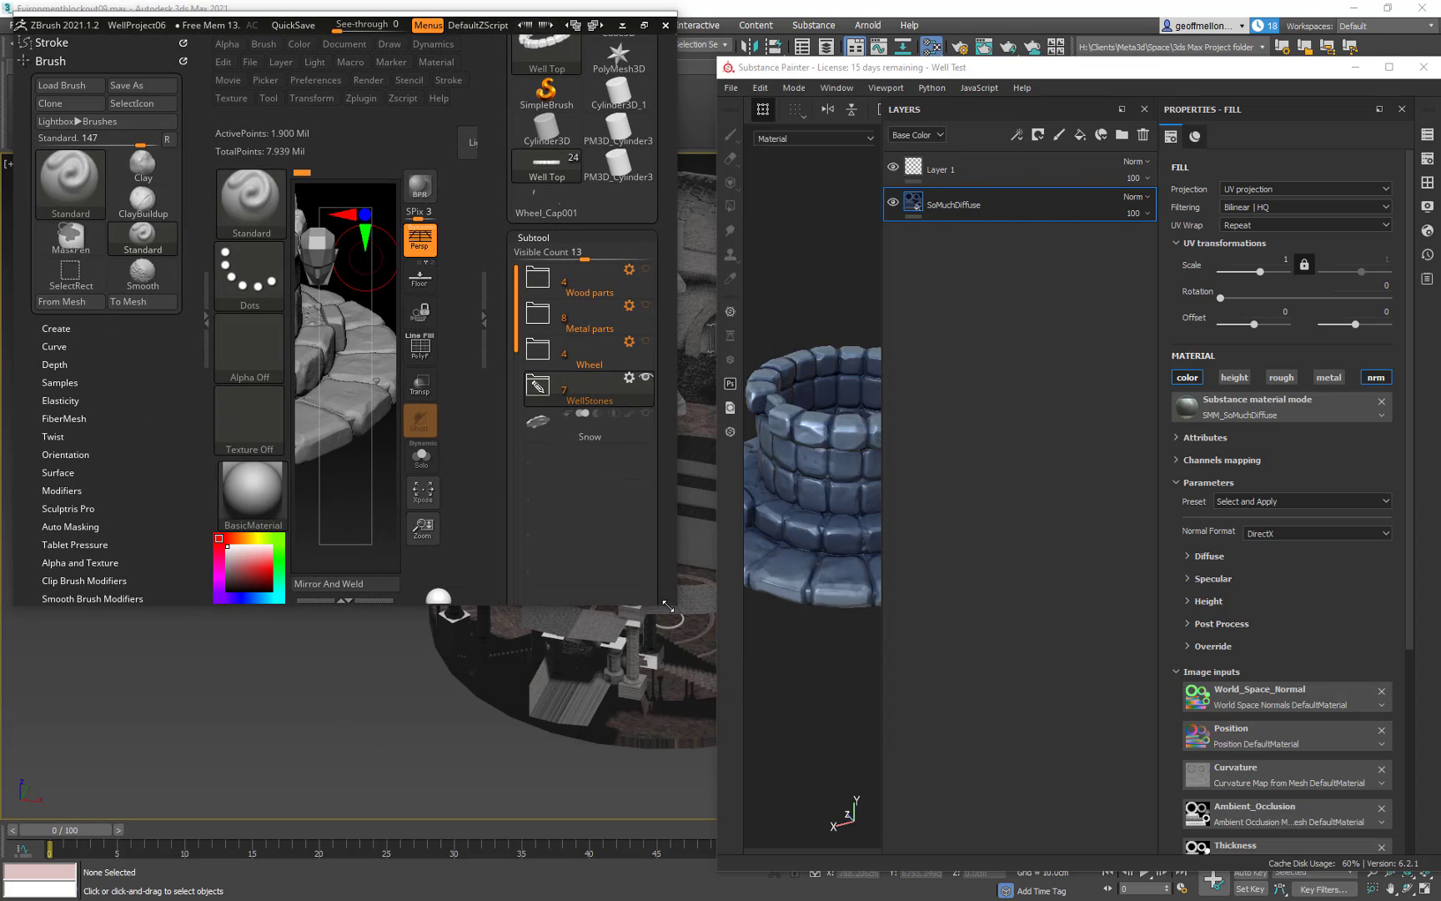
Collapse both ZBrush side trays, frame the well there, and close Substance Painter's Layers and Properties panels.
left_click(483, 318)
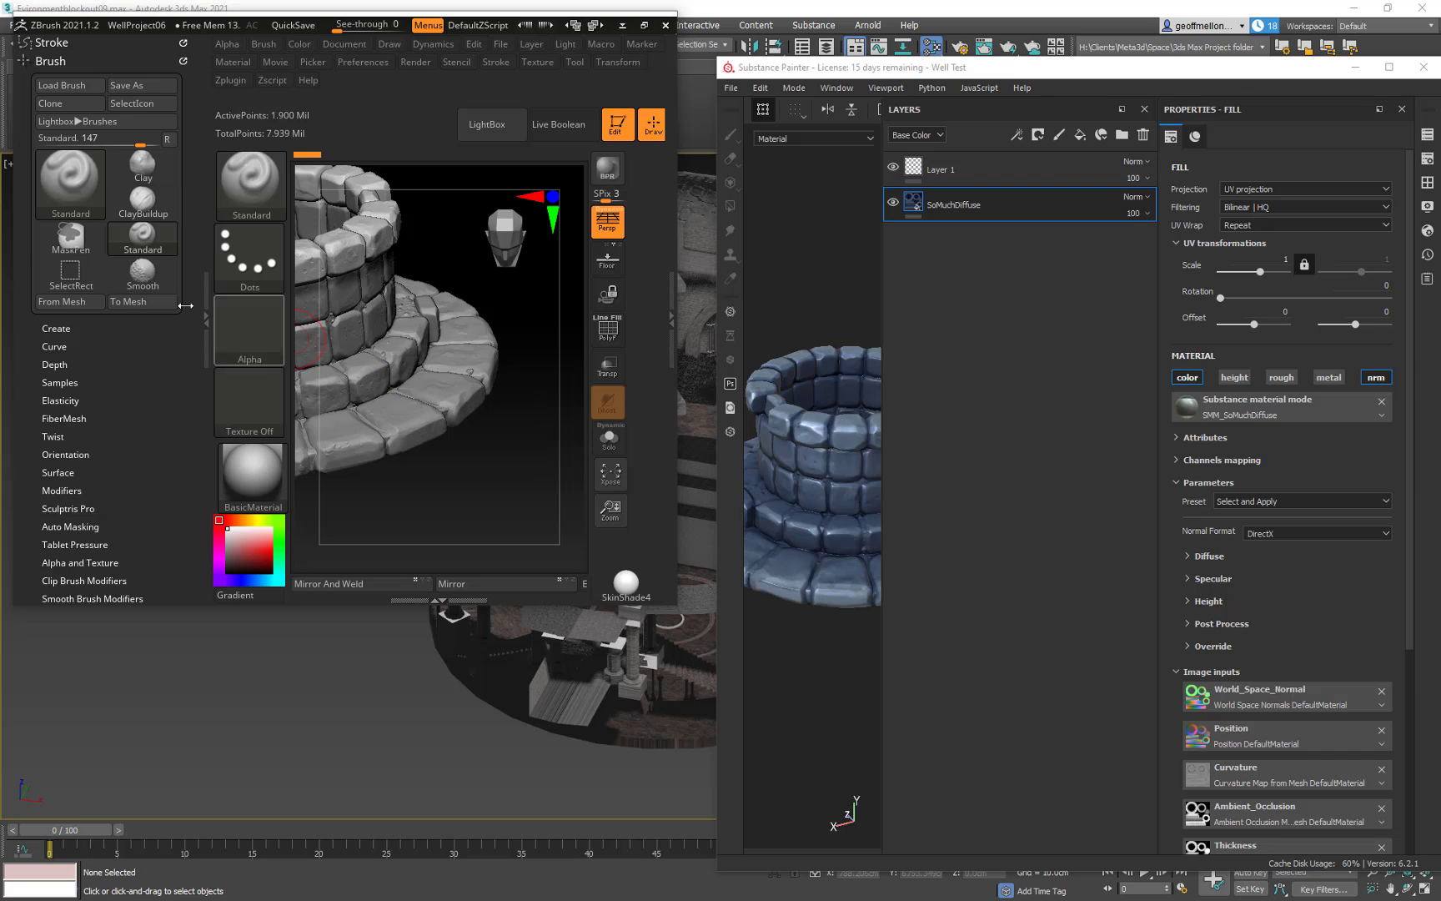
left_click(206, 320)
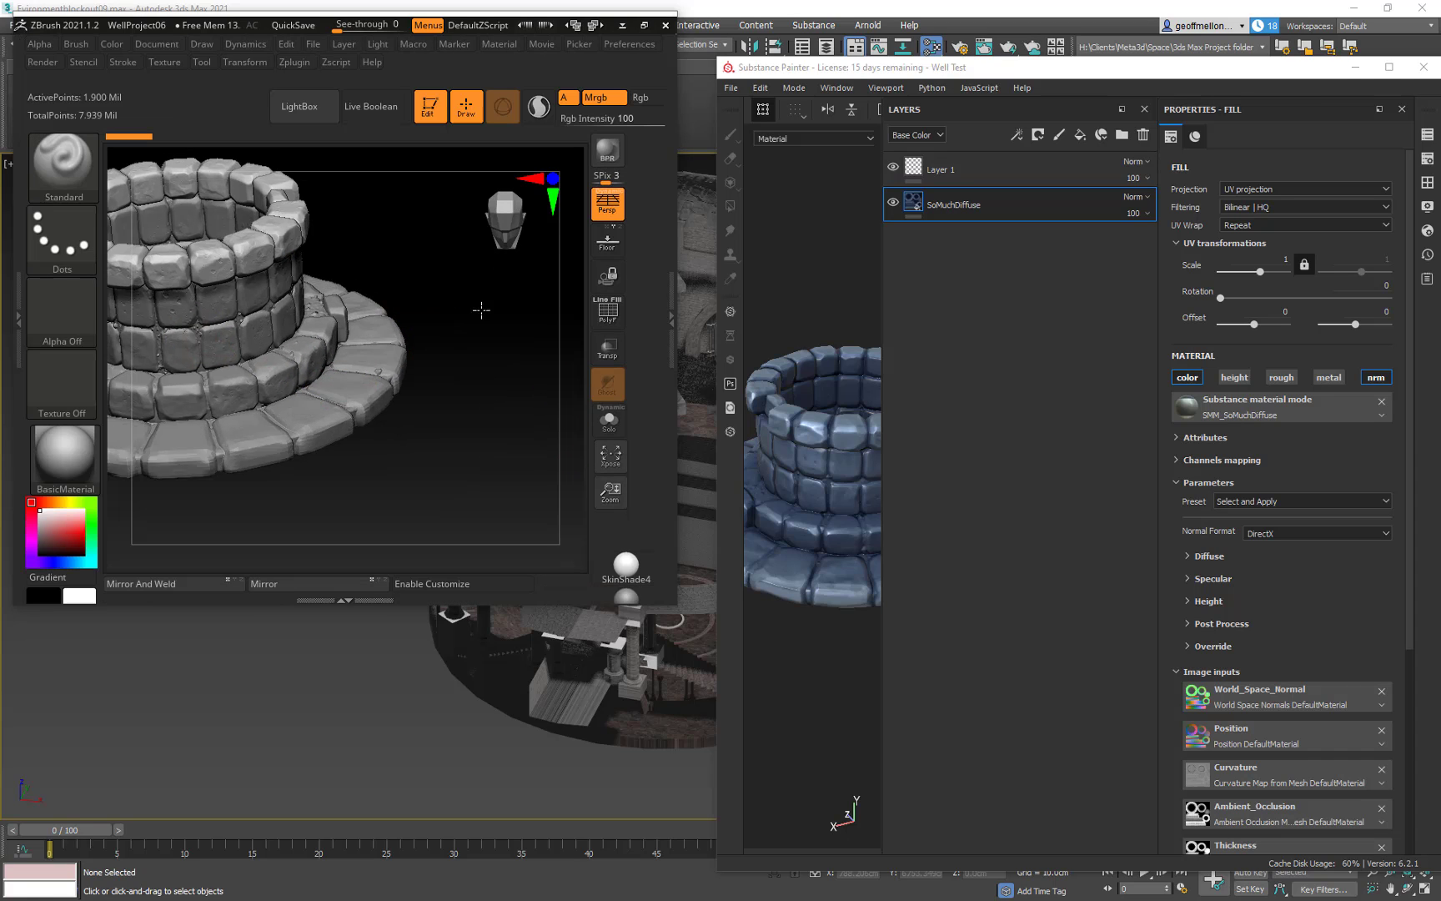
key("f")
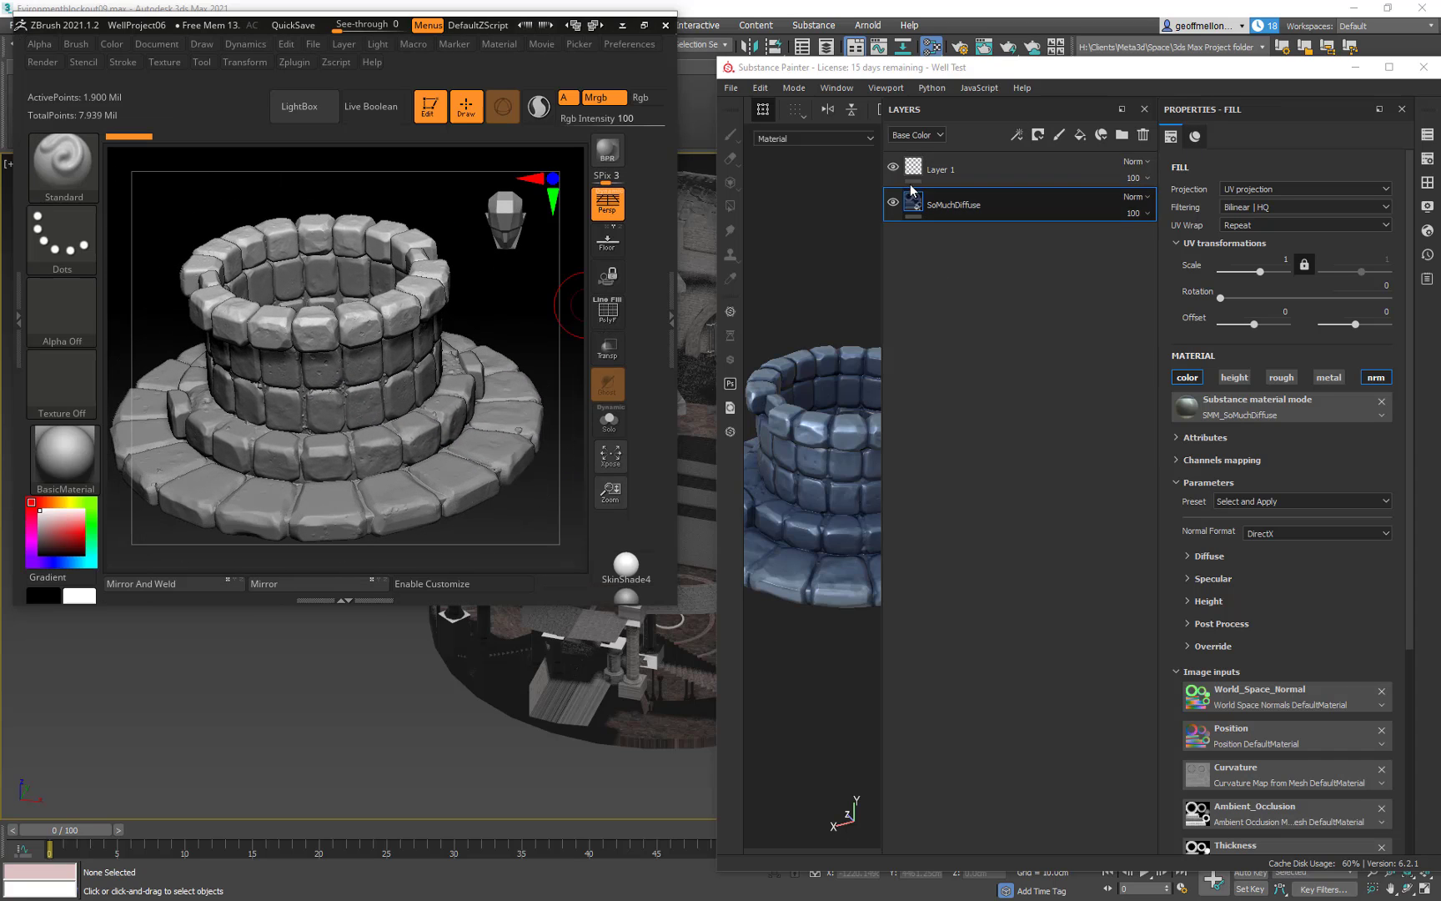
left_click(1144, 108)
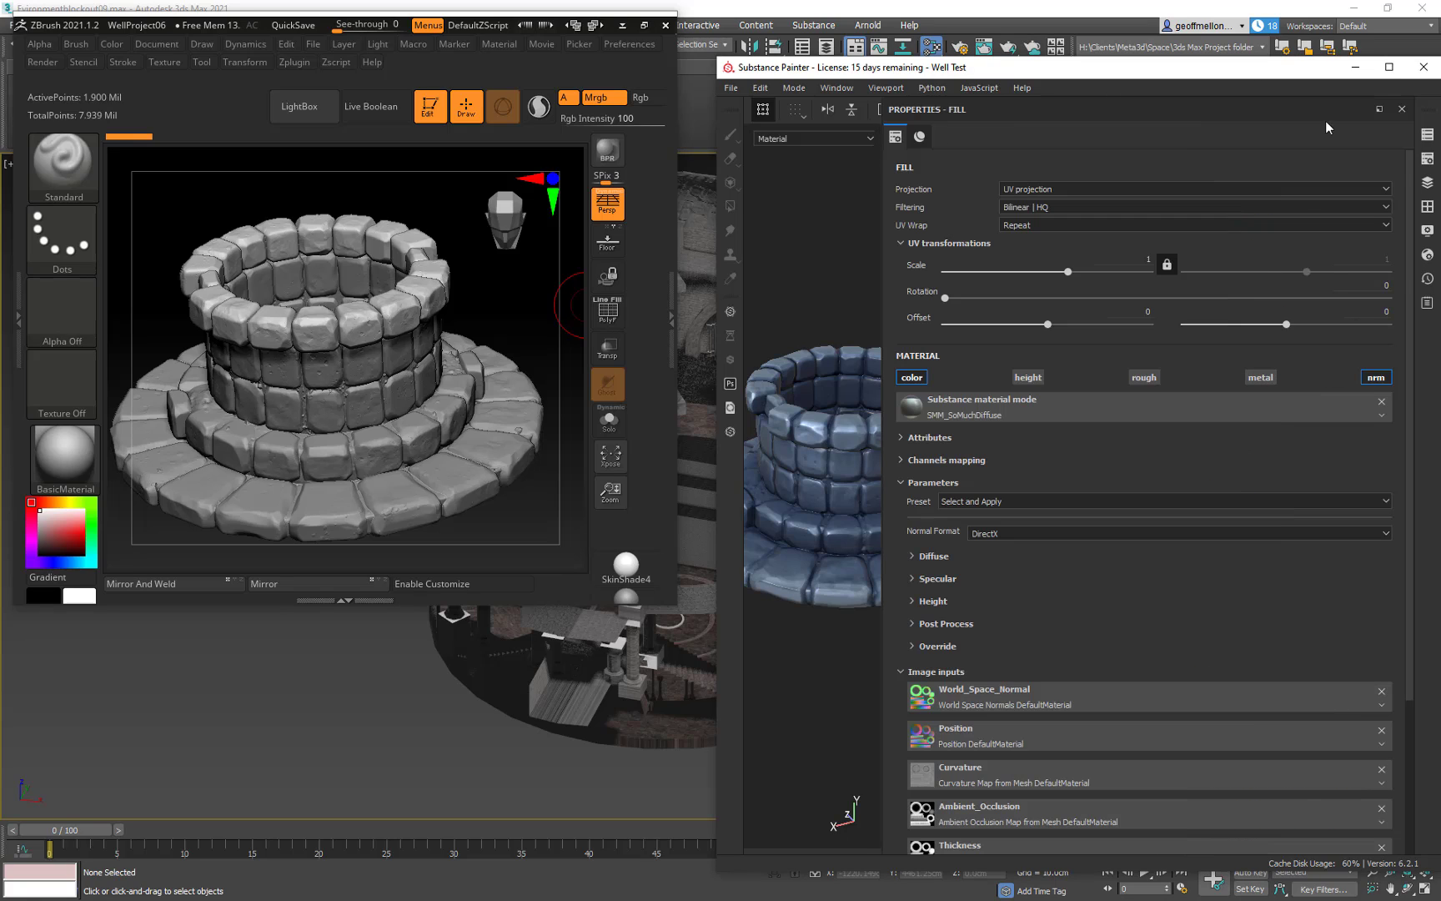
left_click(1402, 109)
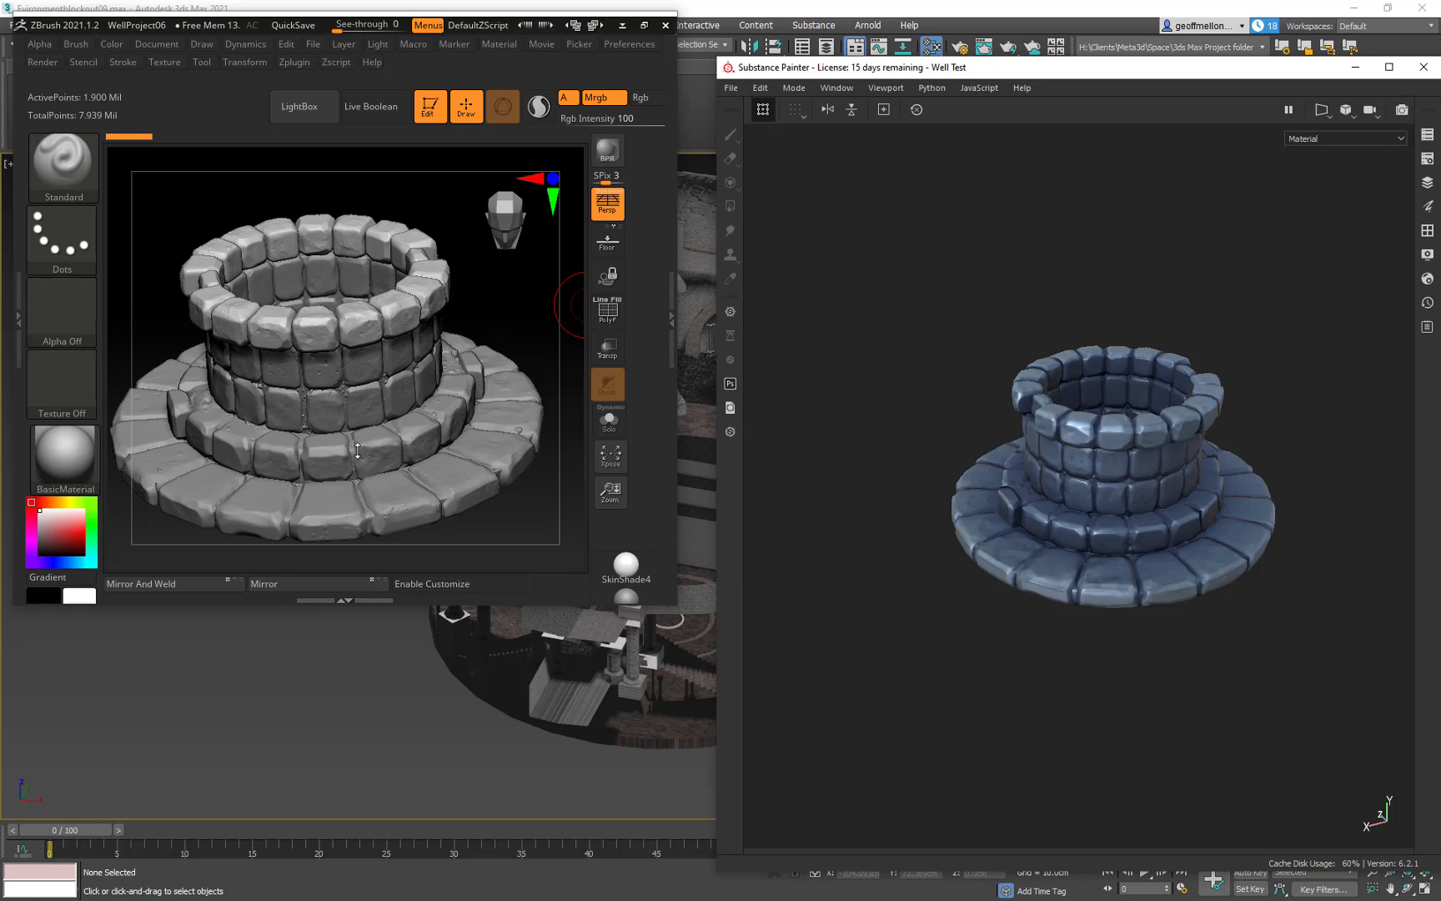
Compare the sculpted well in ZBrush with the textured well in Substance Painter from several angles and under rotated lighting.
left_click(357, 450)
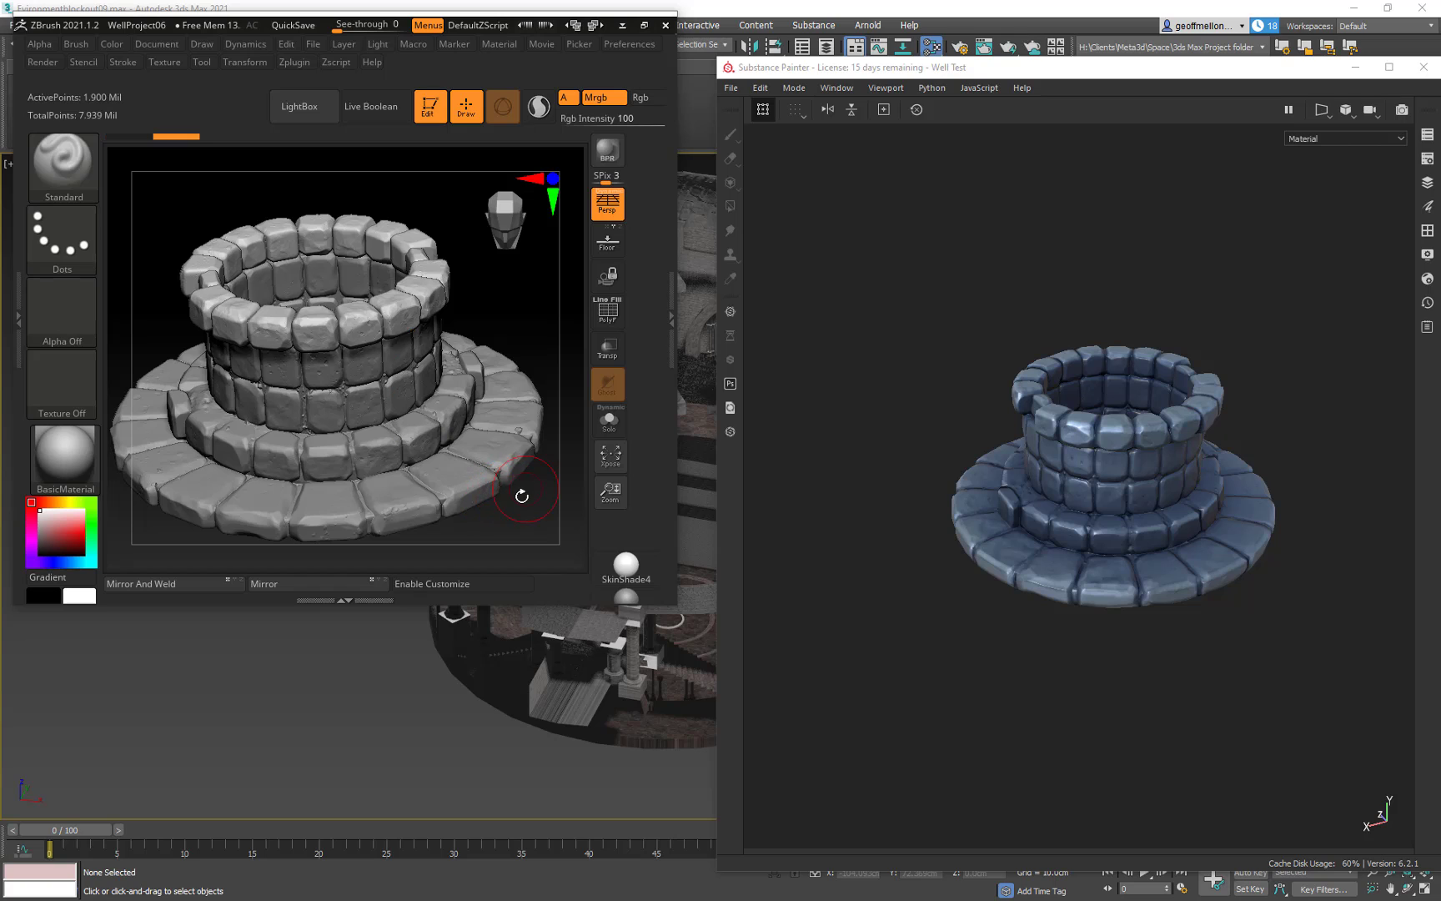
mouse_move(522, 496)
left_mouse_down("alt")
mouse_move(502, 432)
mouse_move(519, 458)
mouse_move(431, 522)
mouse_move(561, 446)
mouse_move(576, 467)
left_mouse_up("alt")
left_click(1014, 660)
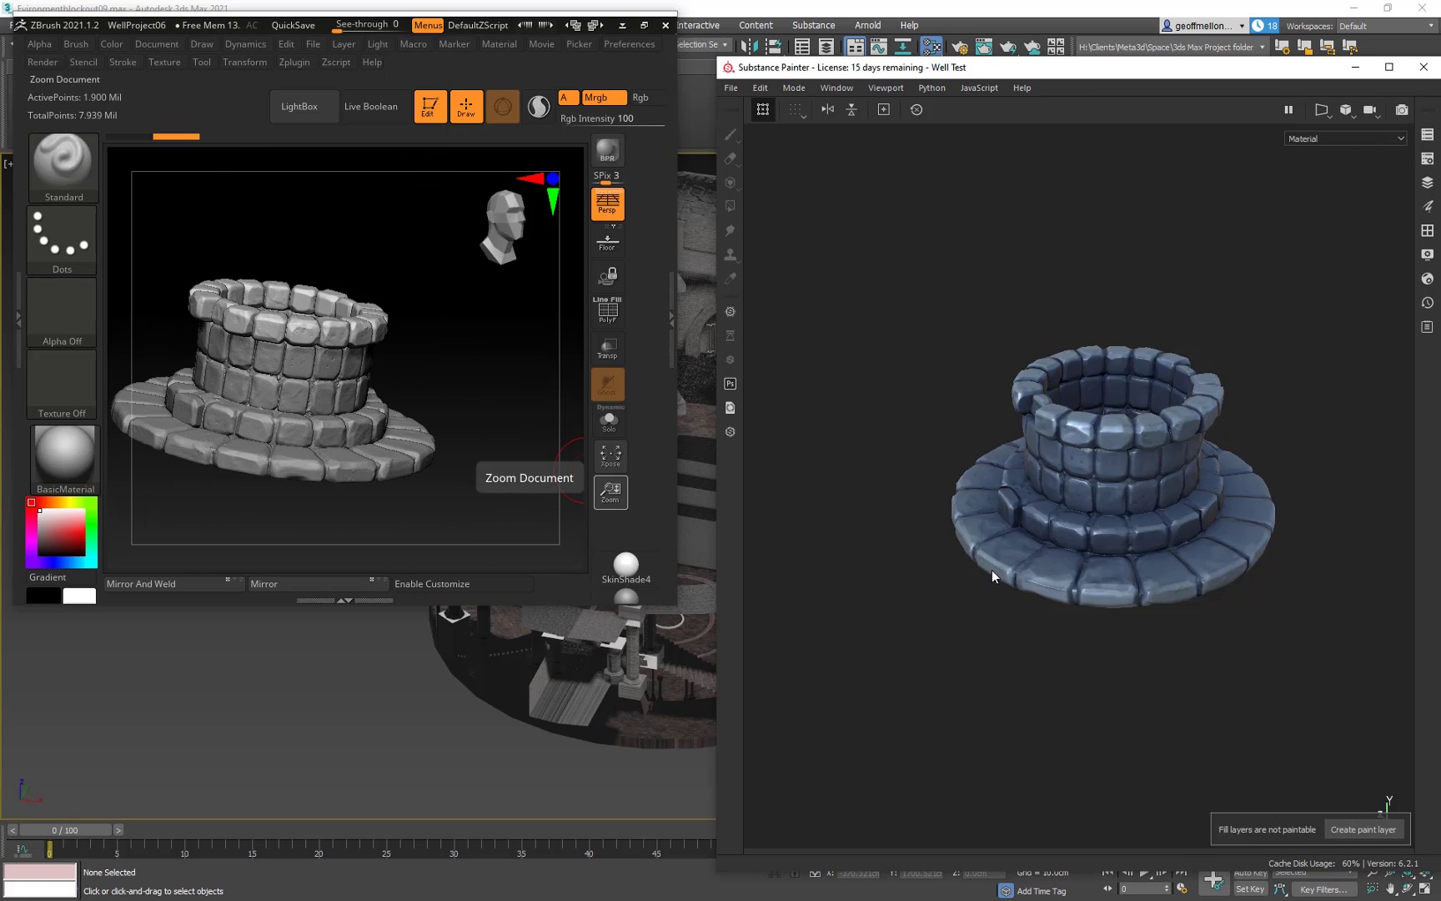
mouse_move(991, 570)
left_mouse_down("alt")
mouse_move(1020, 612)
mouse_move(715, 579)
mouse_move(544, 636)
mouse_move(970, 600)
mouse_move(983, 629)
left_mouse_up("alt")
mouse_move(1310, 637)
right_mouse_down("shift")
mouse_move(1110, 588)
mouse_move(1182, 610)
right_mouse_up("shift")
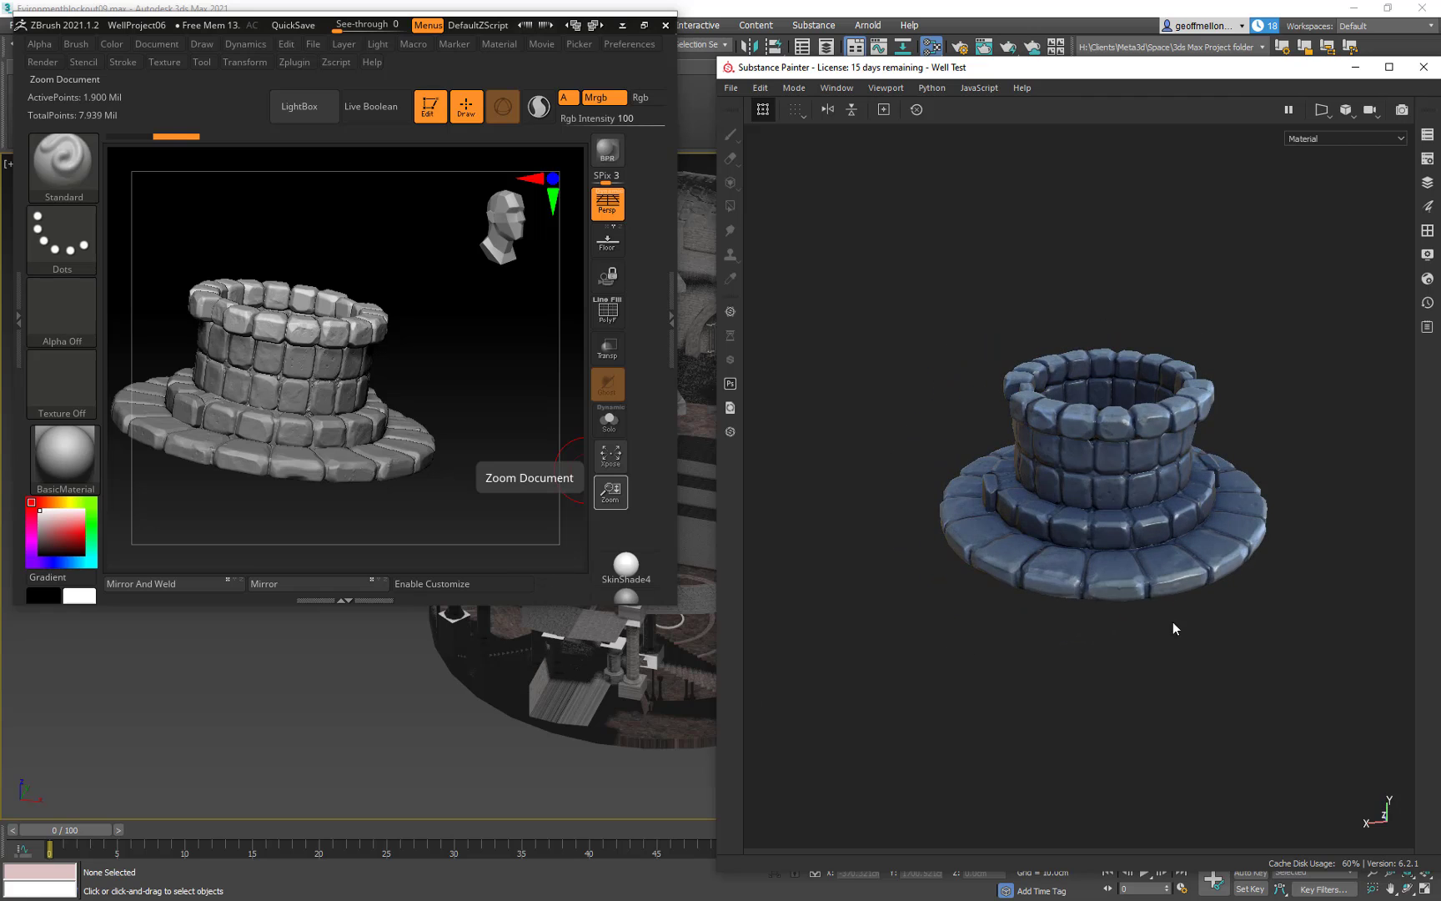
mouse_move(922, 643)
left_mouse_down("alt")
mouse_move(1003, 547)
mouse_move(1358, 619)
mouse_move(1437, 667)
mouse_move(1382, 680)
left_mouse_up("alt")
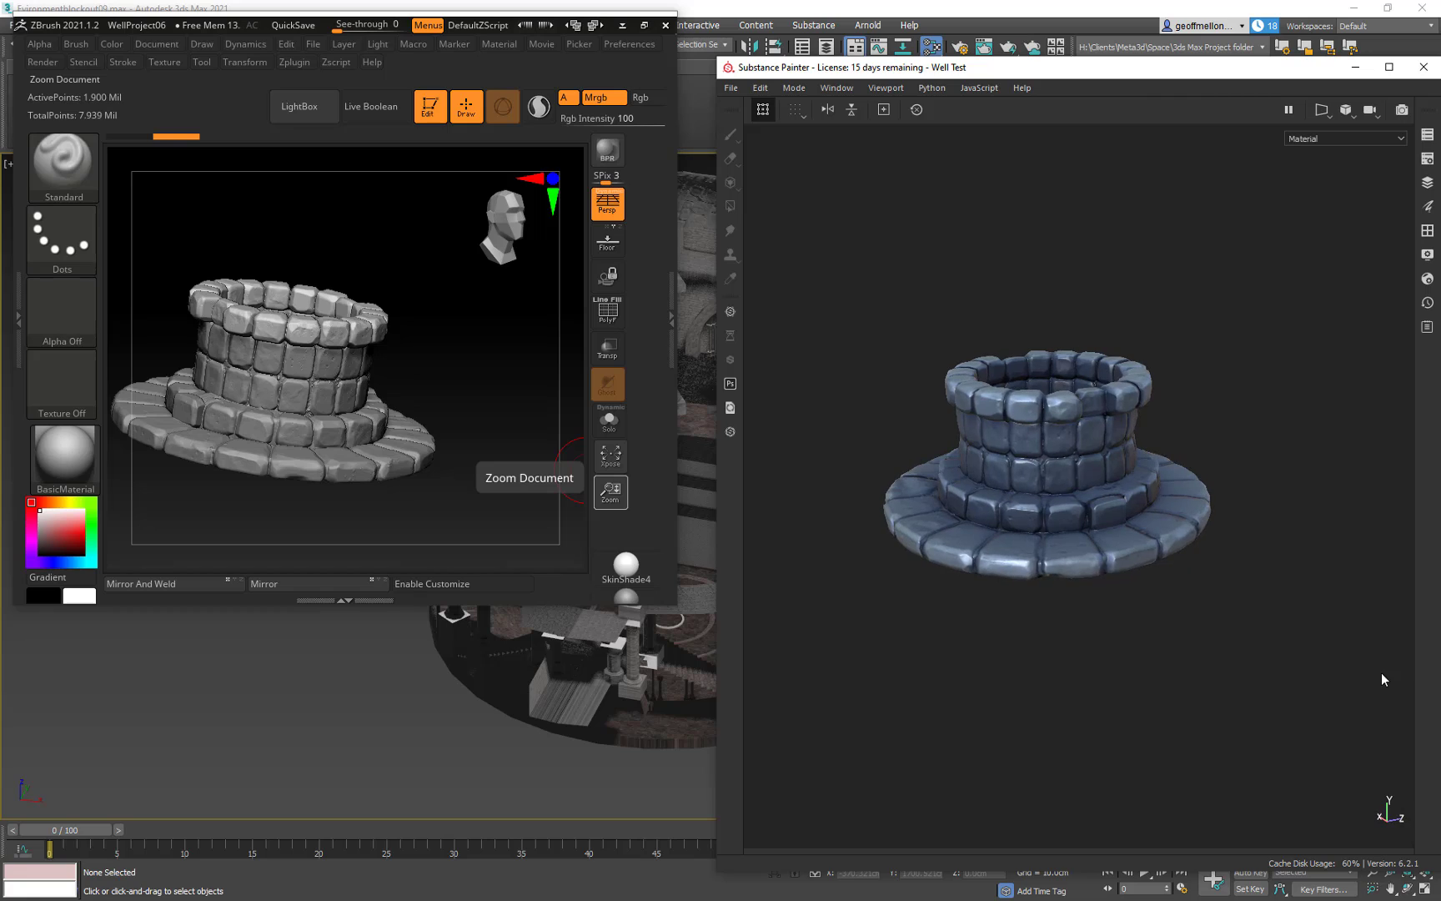
mouse_move(1259, 619)
right_mouse_down("shift")
mouse_move(1227, 613)
mouse_move(1269, 617)
right_mouse_up("shift")
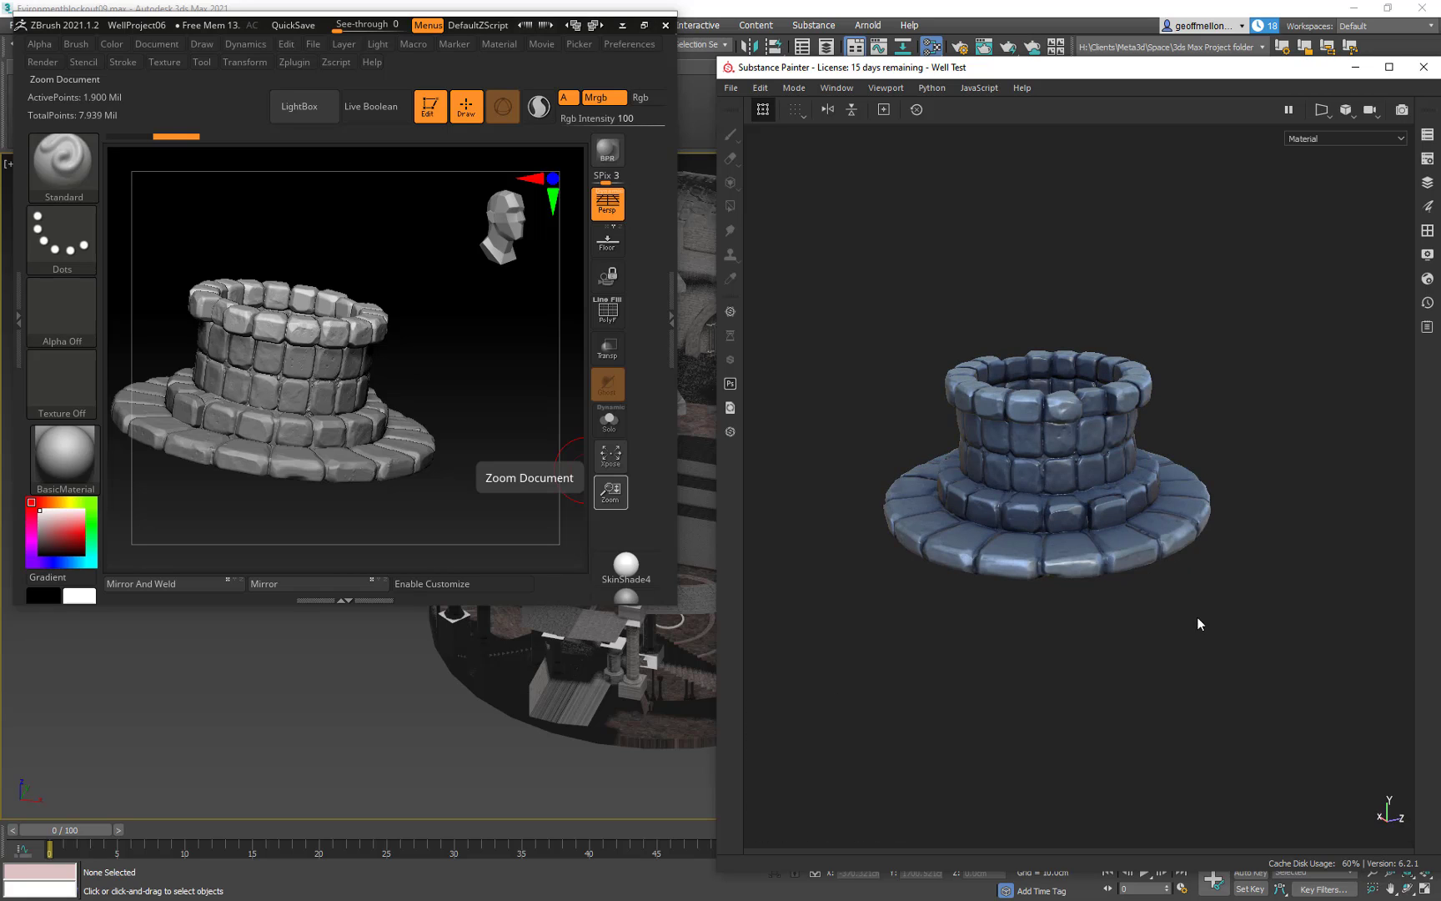
mouse_move(1199, 624)
left_mouse_down("alt")
mouse_move(1135, 575)
mouse_move(1116, 585)
left_mouse_up("alt")
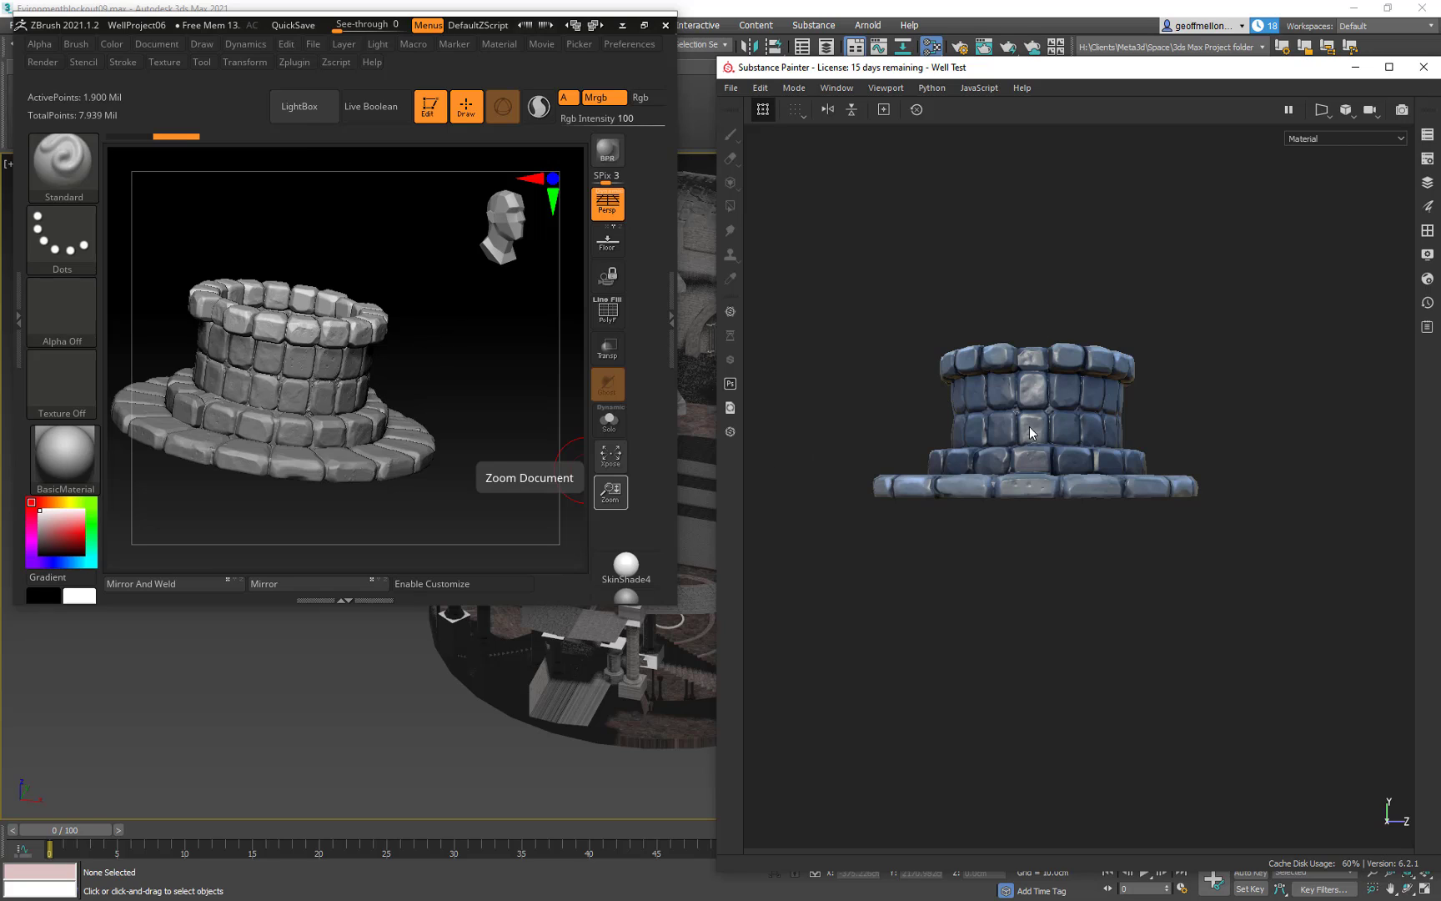
left_click_drag(1160, 403, 1133, 528, "alt")
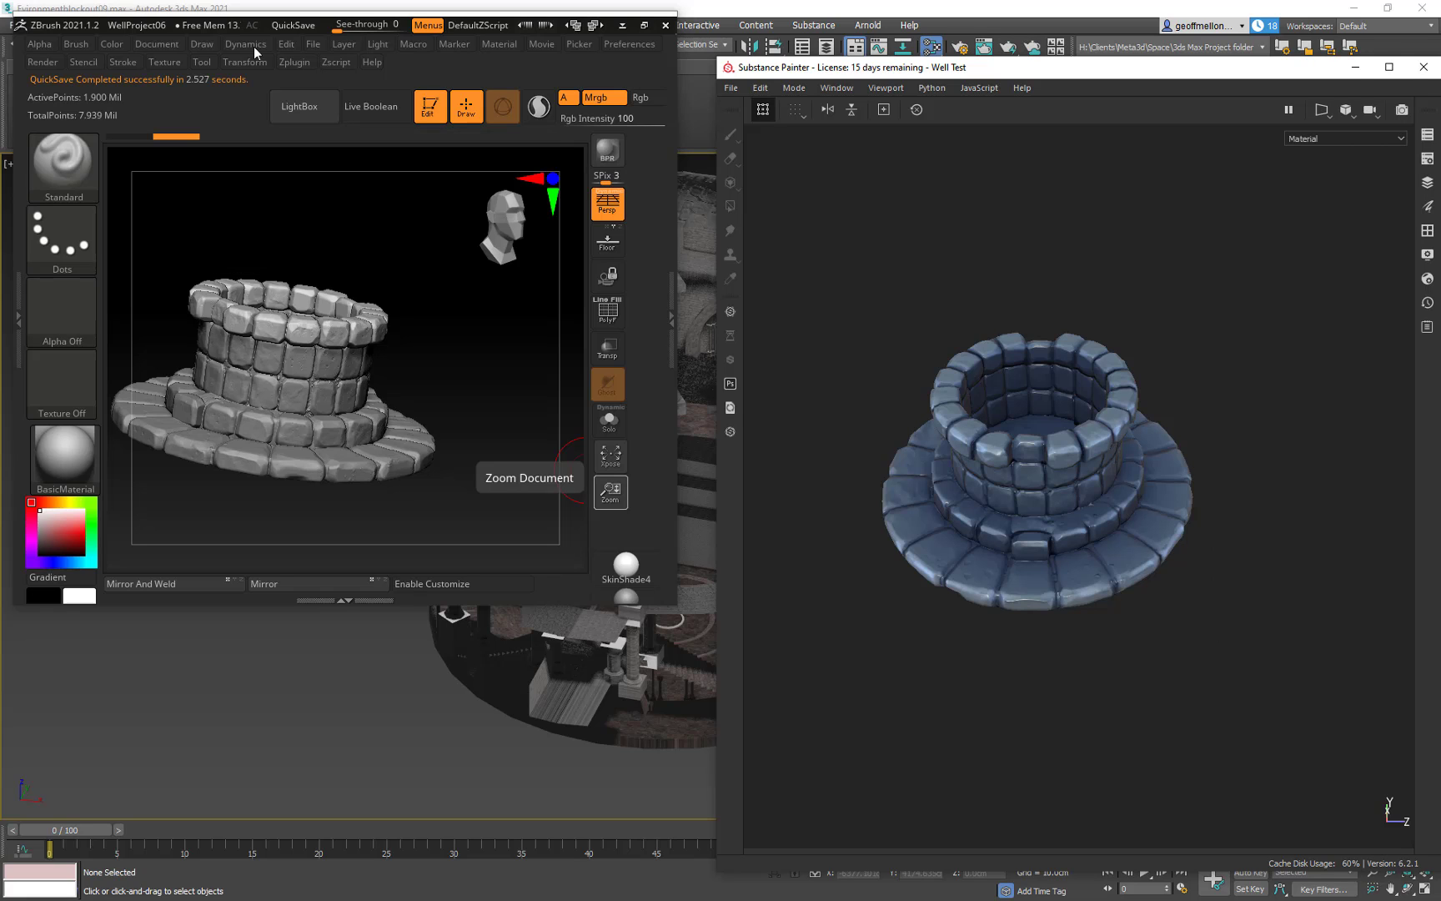
Maximize Substance Painter and view its texture set list.
left_click(91, 18)
left_click_drag(91, 18, 211, 33)
left_click(1389, 67)
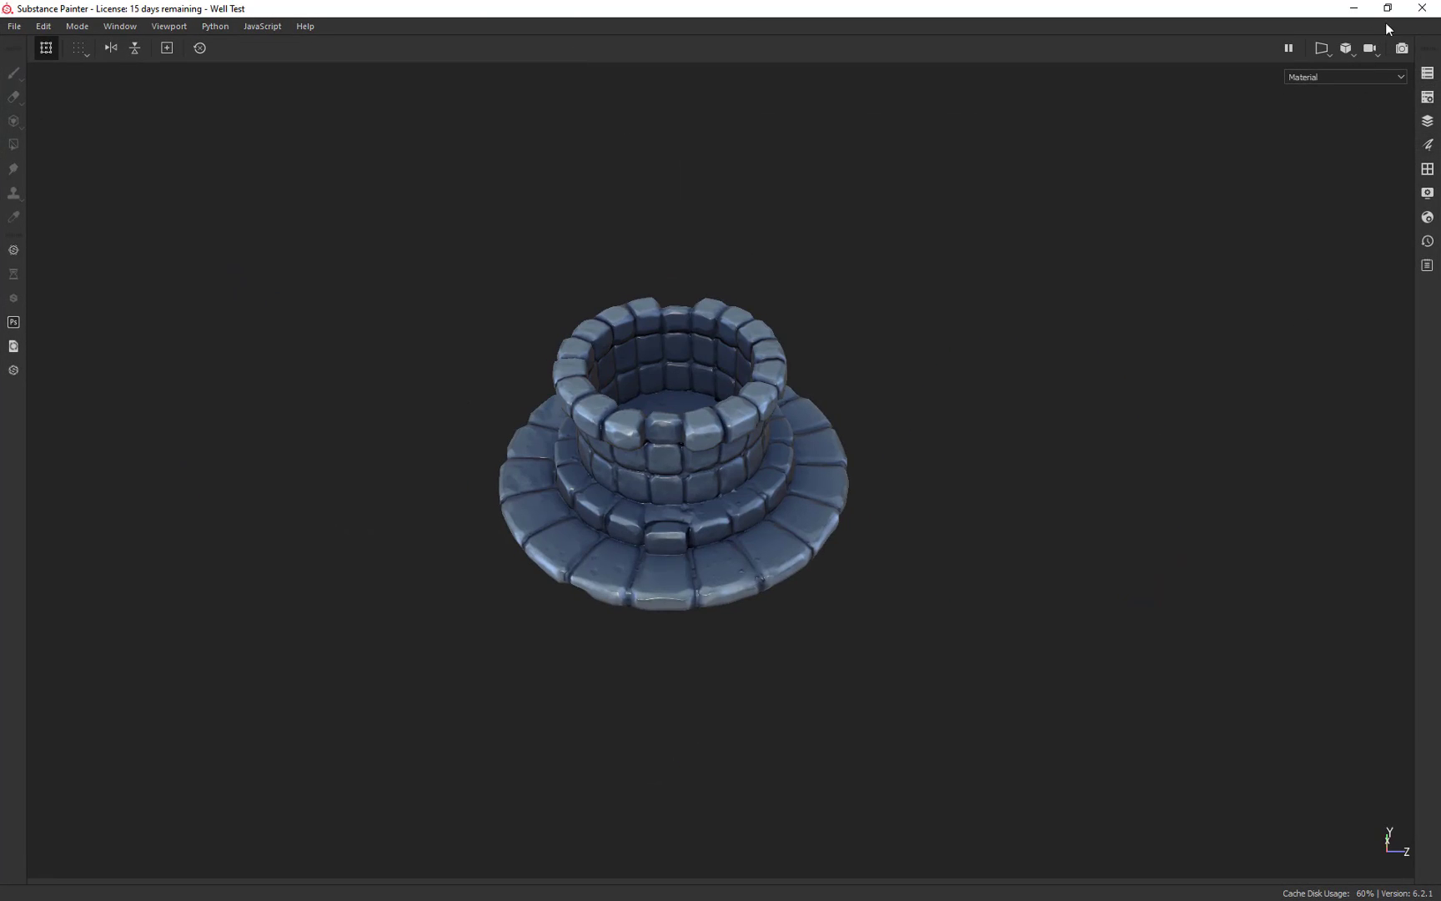
left_click(1428, 73)
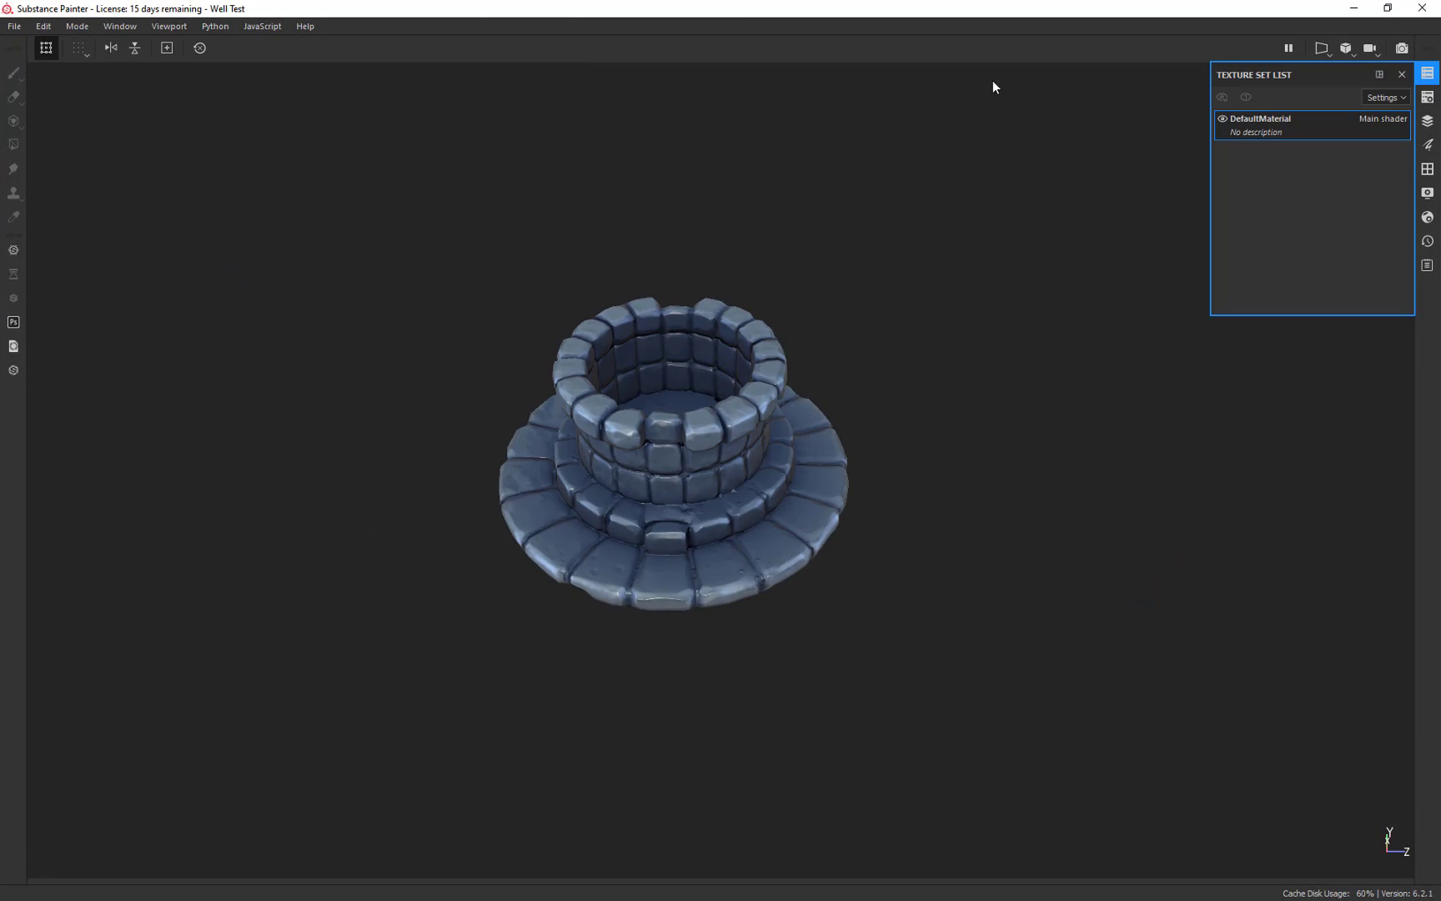
Minimize Substance Painter and maximize ZBrush to show the well sculpt at full size.
left_click(1354, 9)
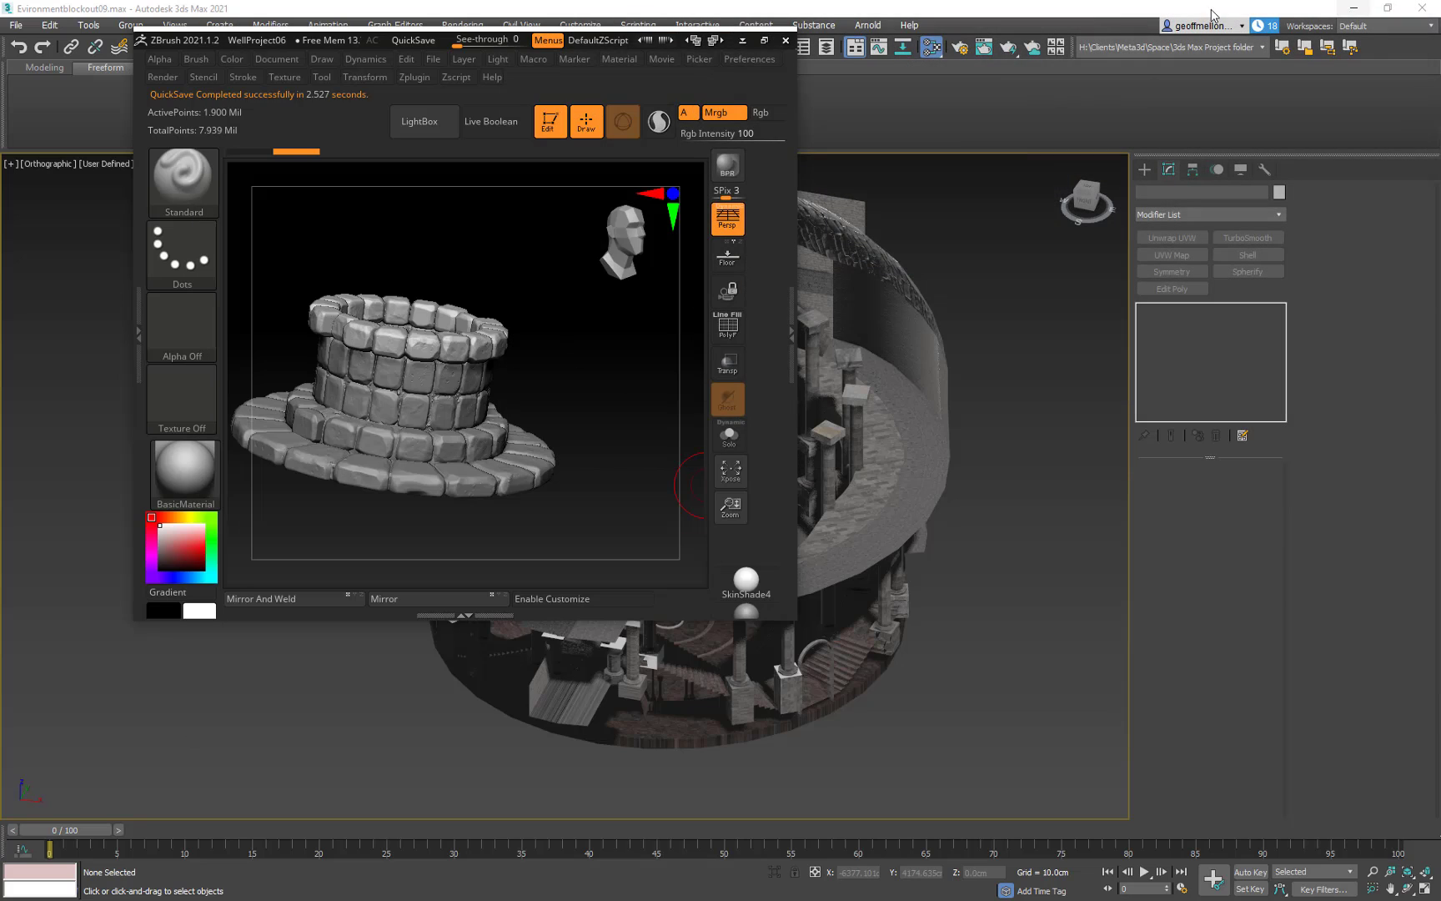
left_click(762, 42)
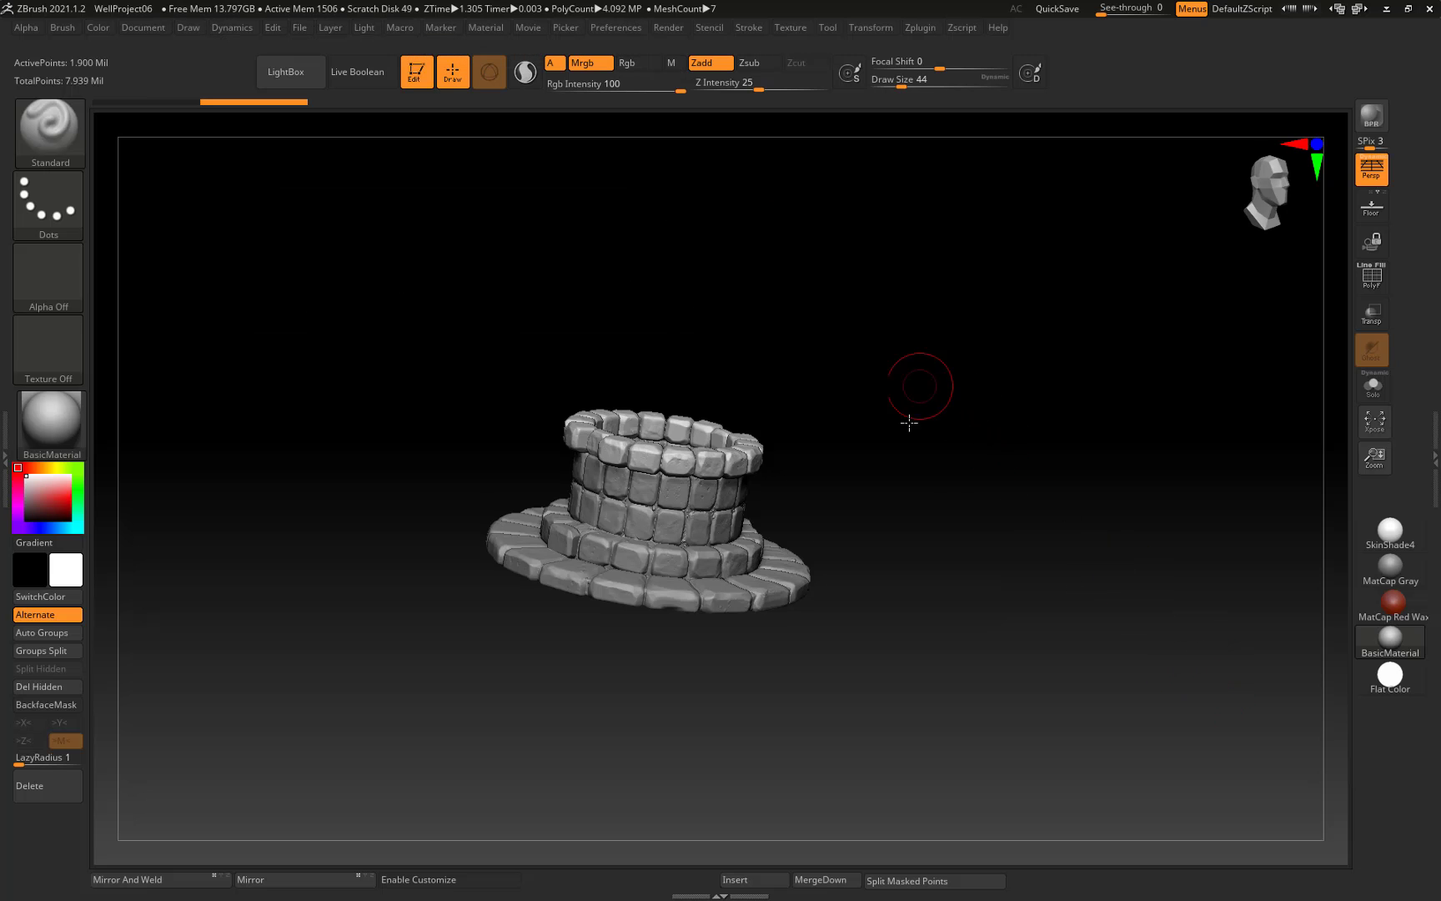
left_click_drag(910, 421, 958, 470)
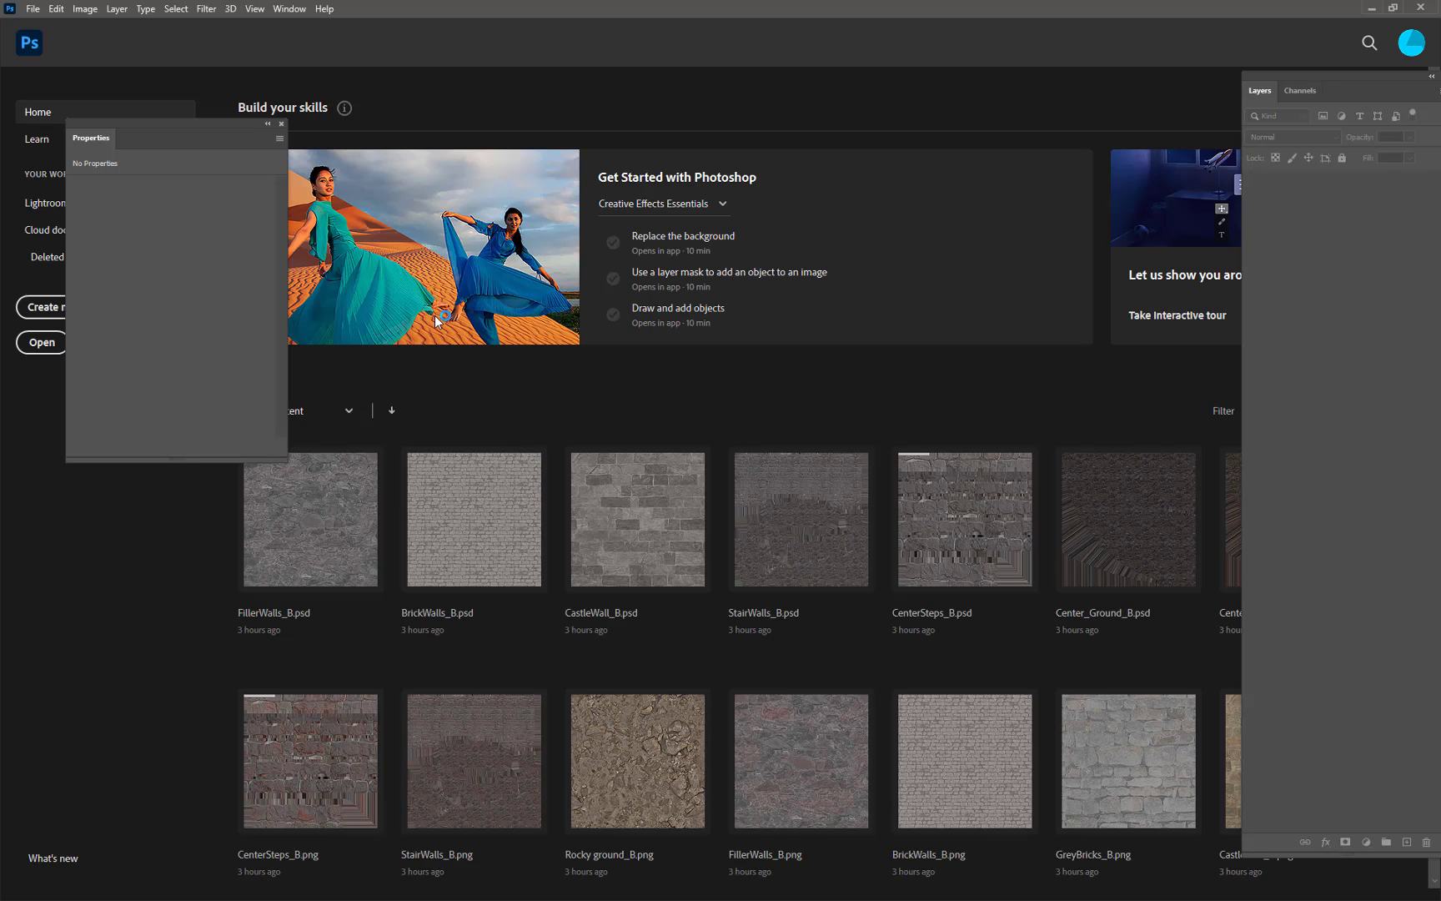
Create a new 760 × 661 px Photoshop document with a white background.
left_click(34, 8)
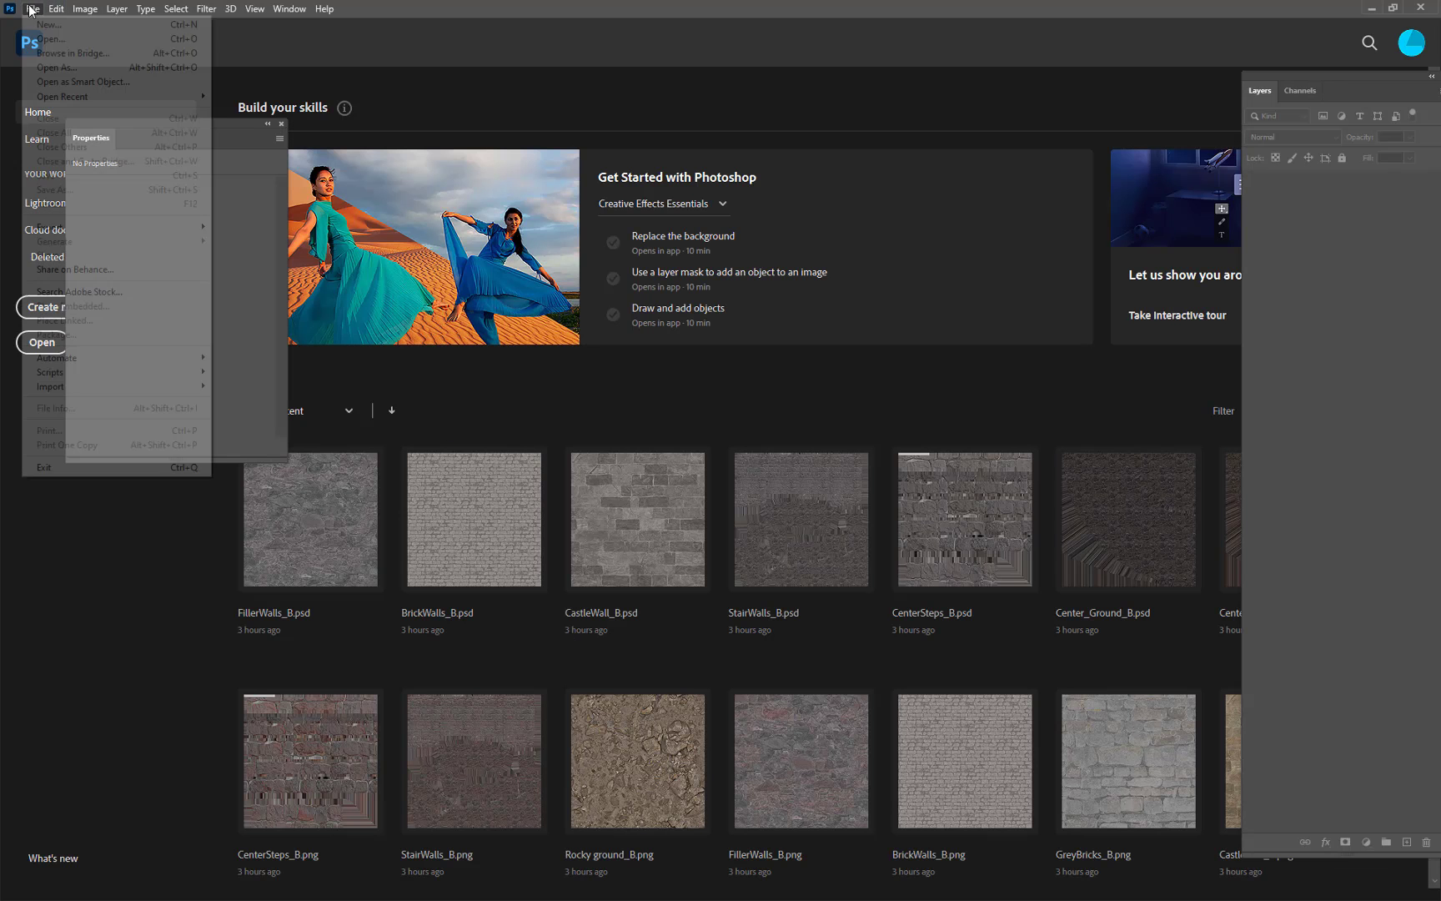
left_click(48, 25)
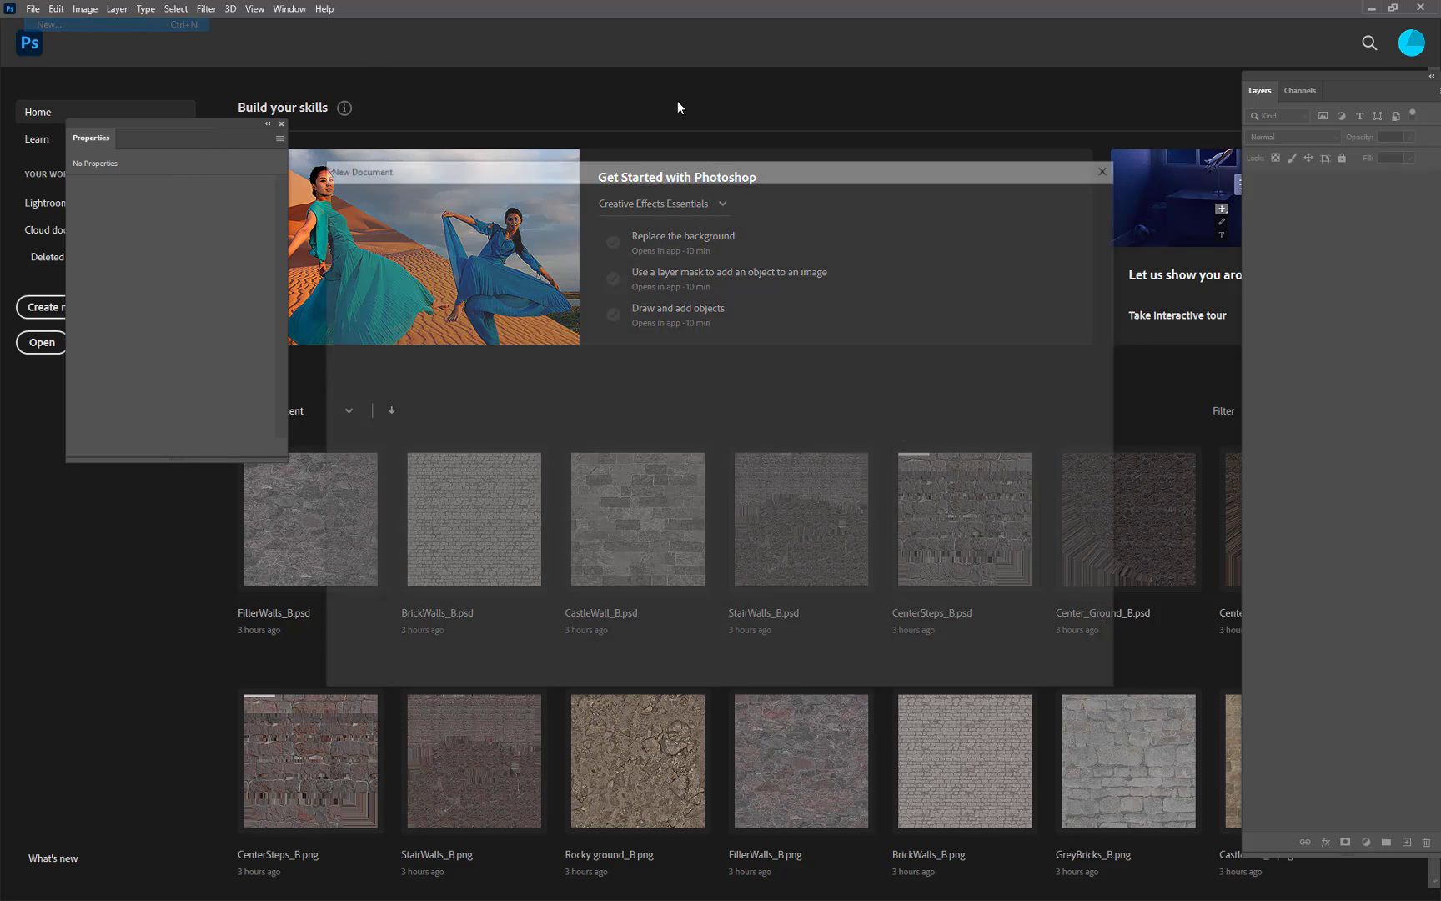
double_click(389, 302)
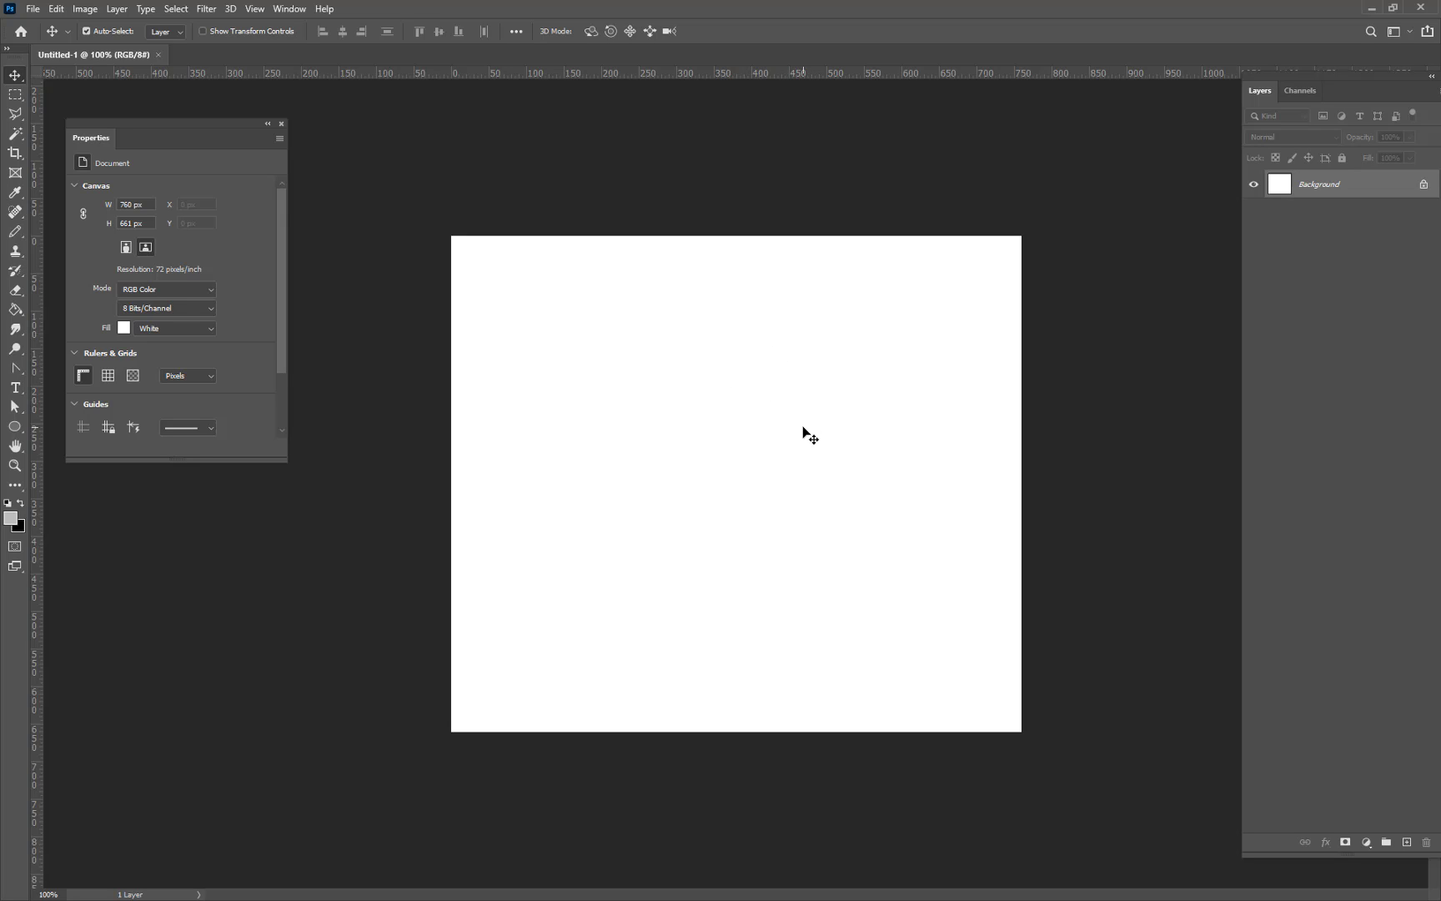
Sketch a grey four-sided outline about 350 px wide with the 2 px Pencil tool and open the brush settings.
key("b")
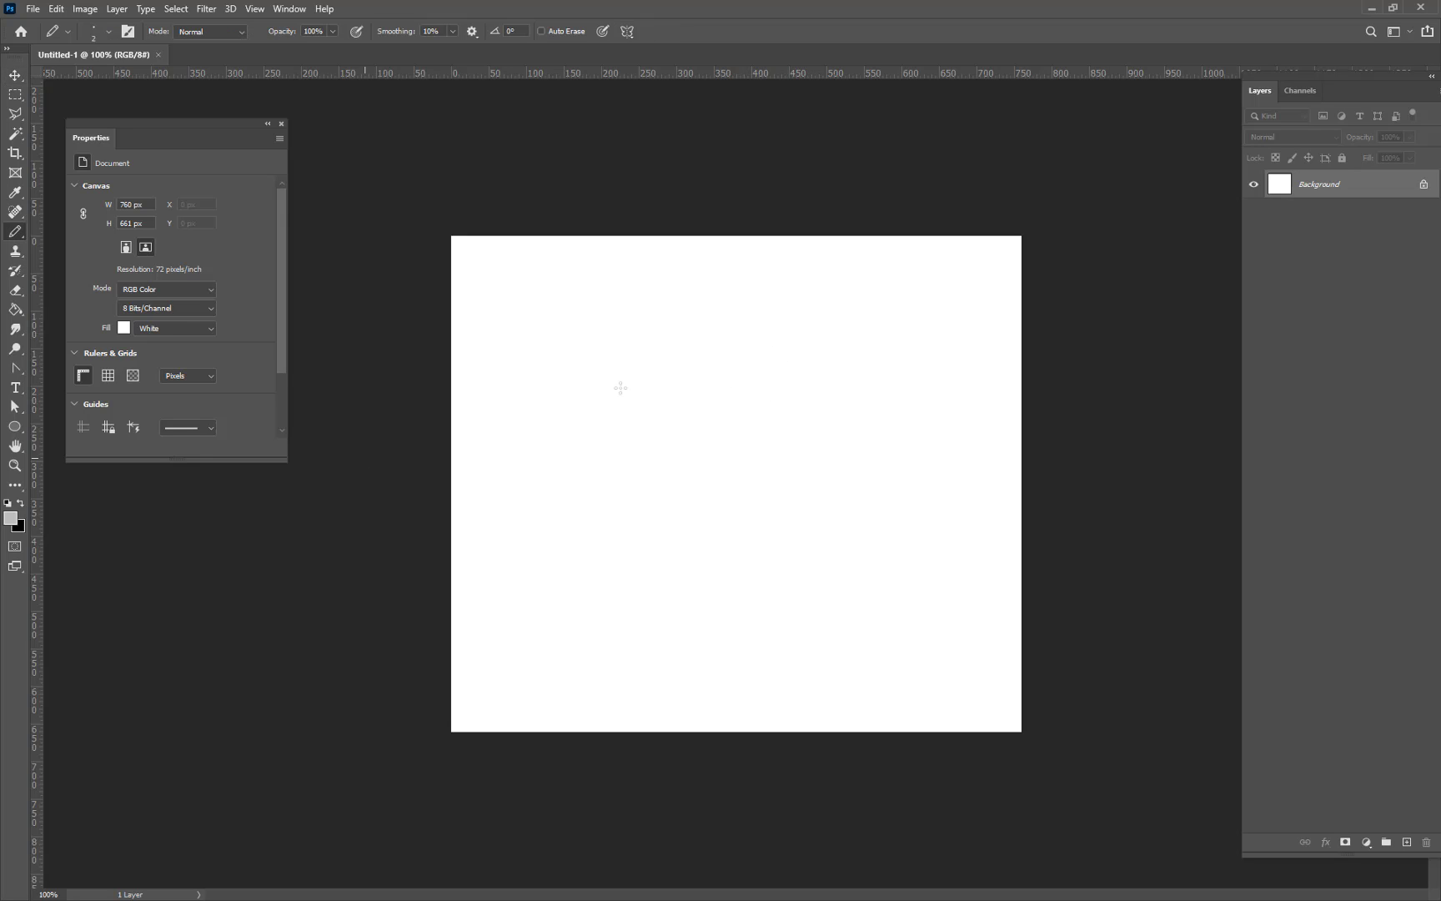
mouse_move(866, 414)
left_mouse_down()
mouse_move(719, 340)
mouse_move(621, 477)
mouse_move(725, 565)
mouse_move(601, 457)
left_mouse_up()
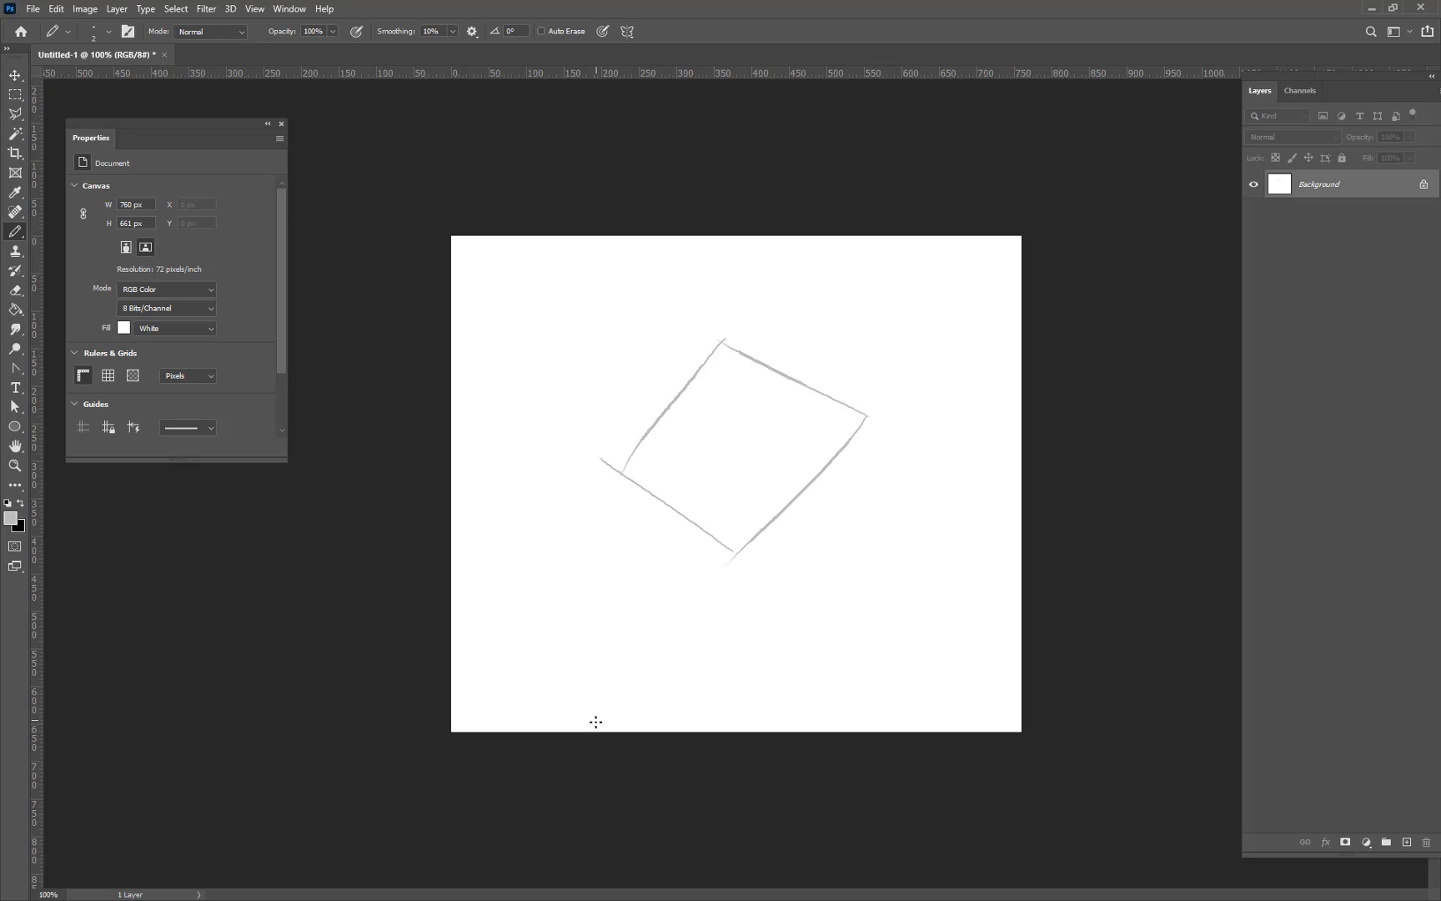
left_click(127, 33)
left_click(127, 33)
left_click(128, 33)
left_click(127, 33)
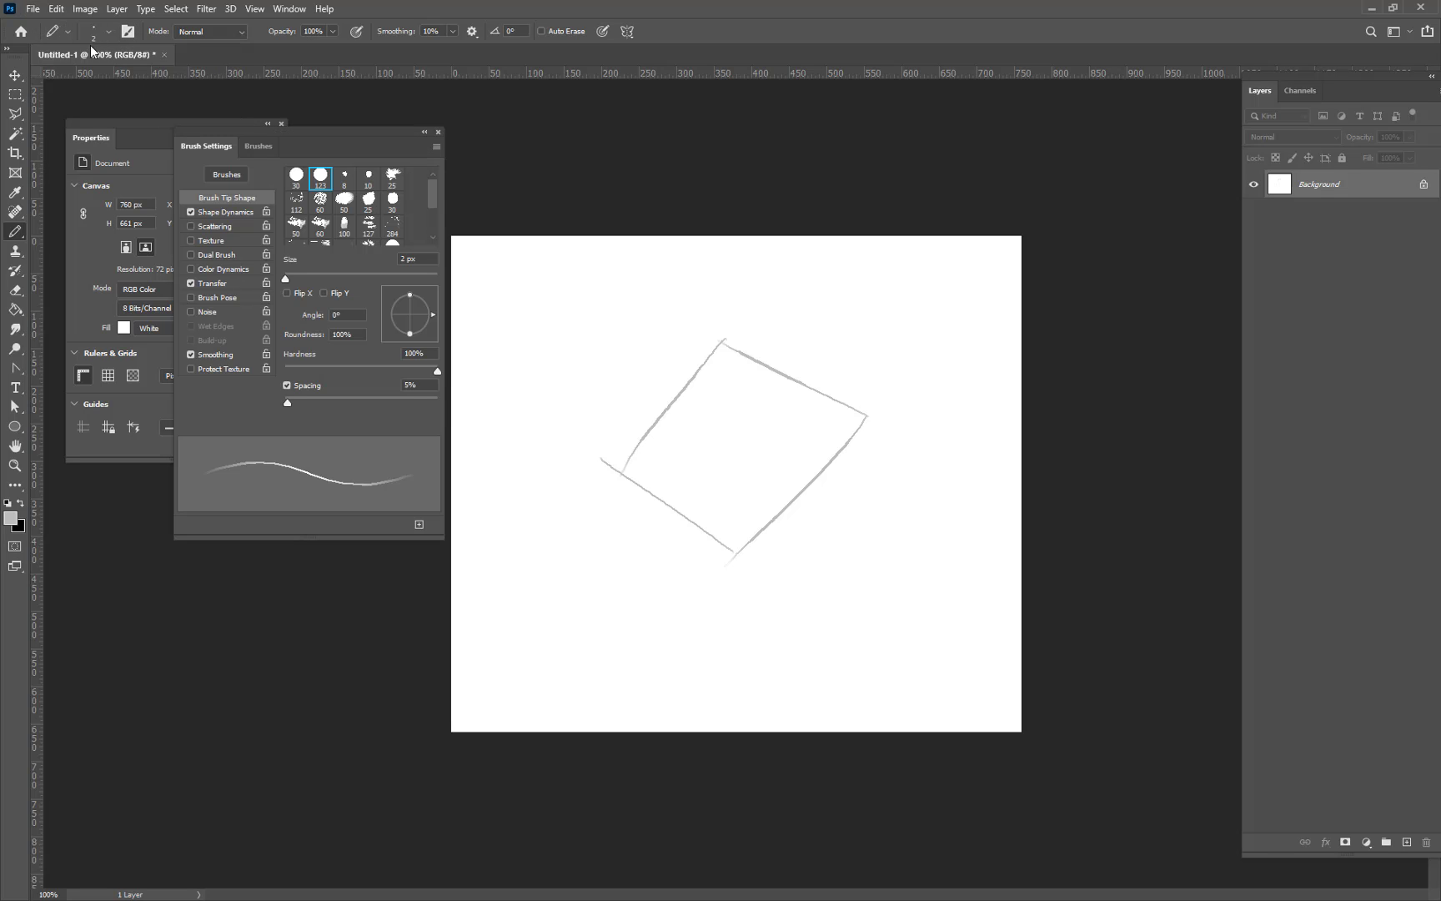
Switch to the Brush tool and paint a circle about 115 px wide with diagonal strokes inside the sketched outline.
right_click(16, 232)
left_click(60, 230)
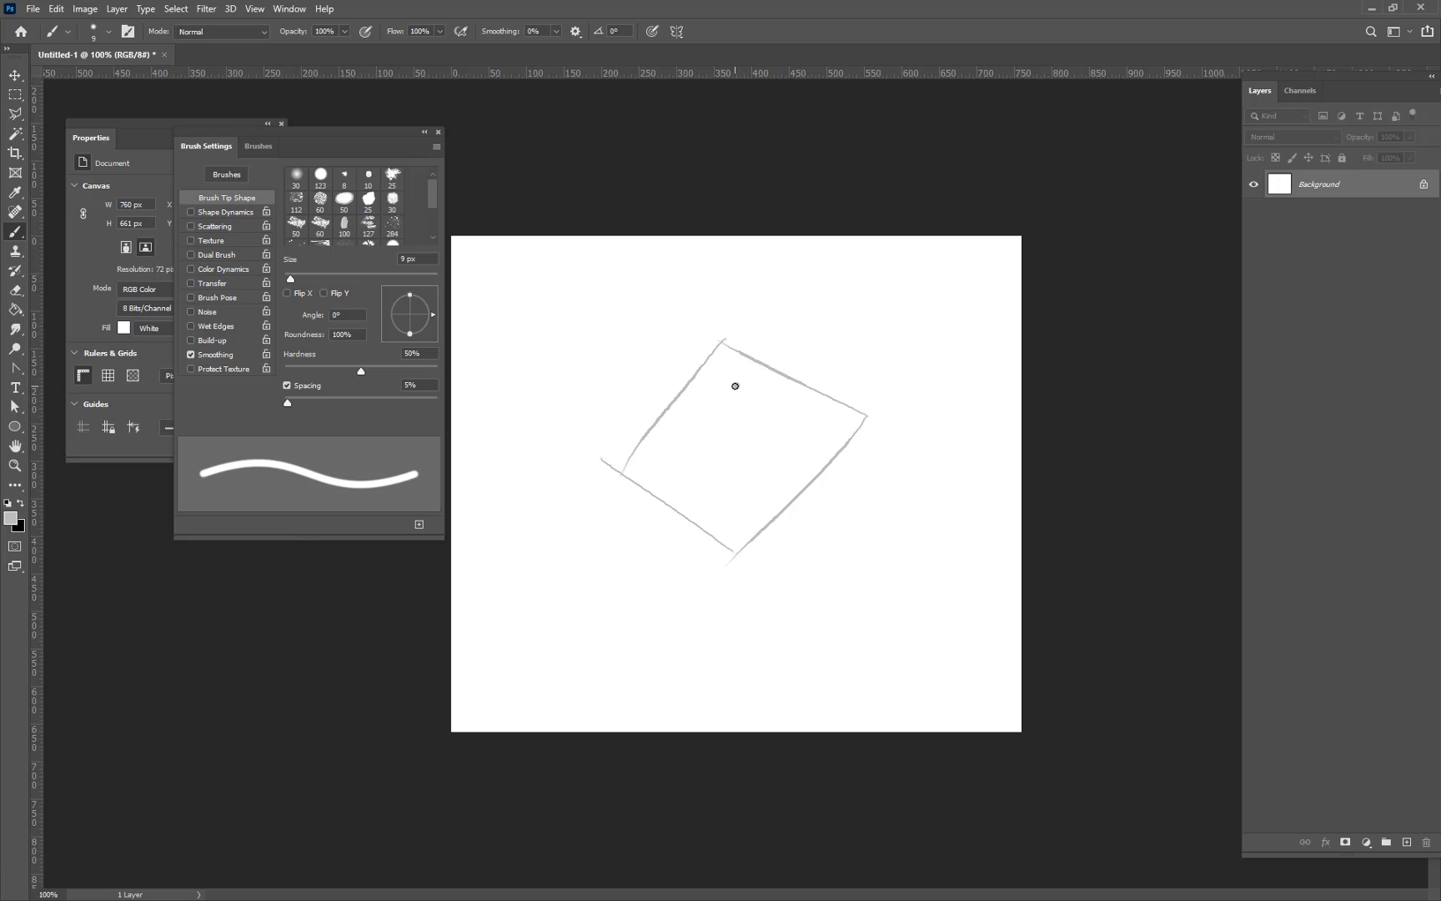
mouse_move(737, 385)
left_mouse_down()
mouse_move(703, 403)
mouse_move(735, 384)
mouse_move(717, 461)
mouse_move(699, 398)
mouse_move(698, 438)
mouse_move(720, 458)
mouse_move(754, 455)
left_mouse_up()
Enable Shape Dynamics for the 9 px brush.
left_click(95, 32)
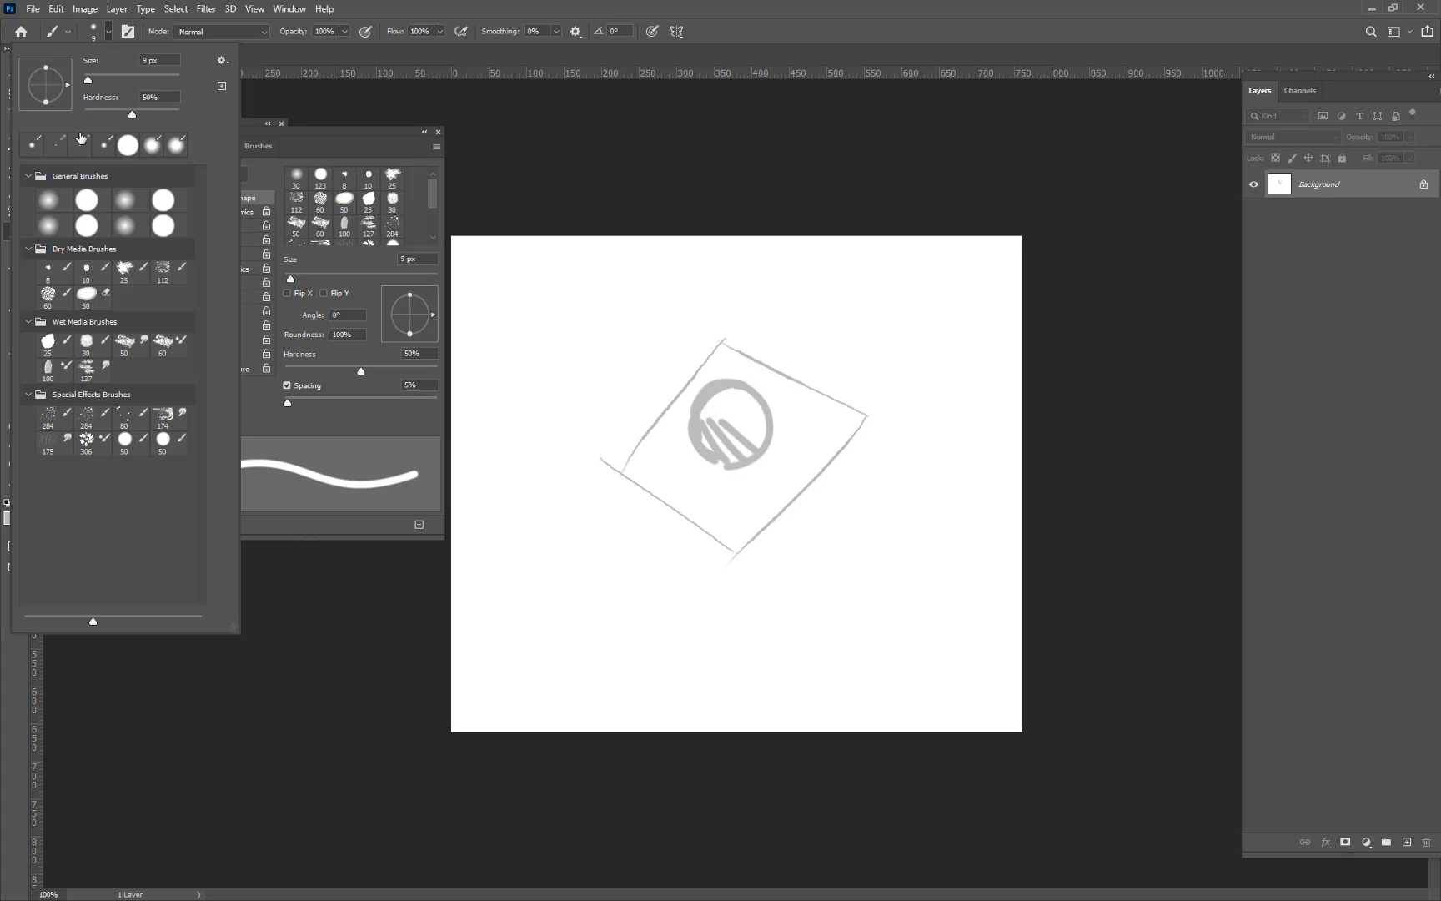
left_click(128, 32)
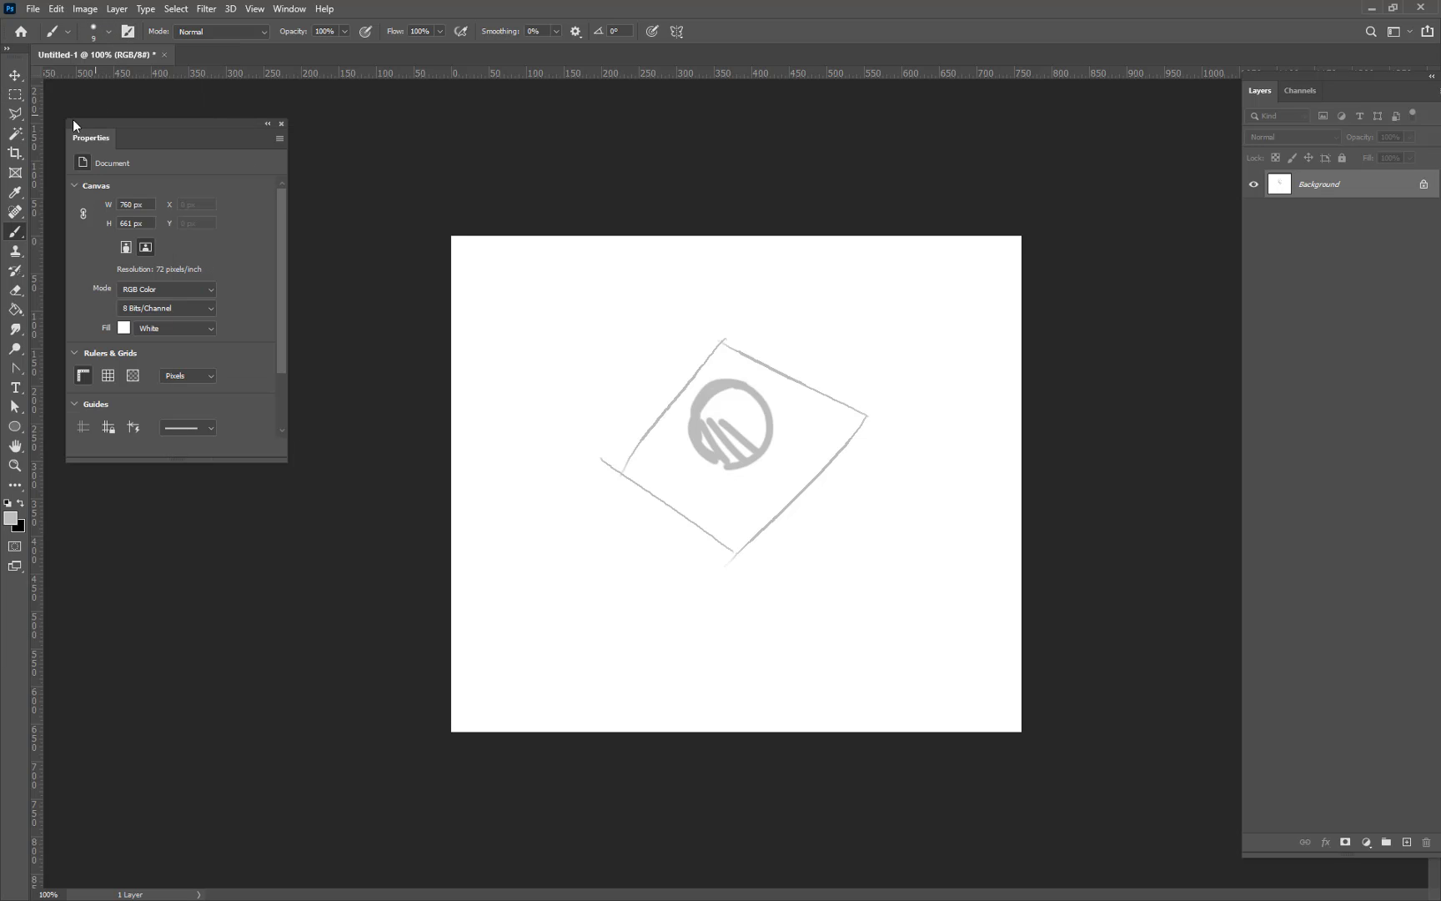
left_click(128, 32)
left_click(190, 212)
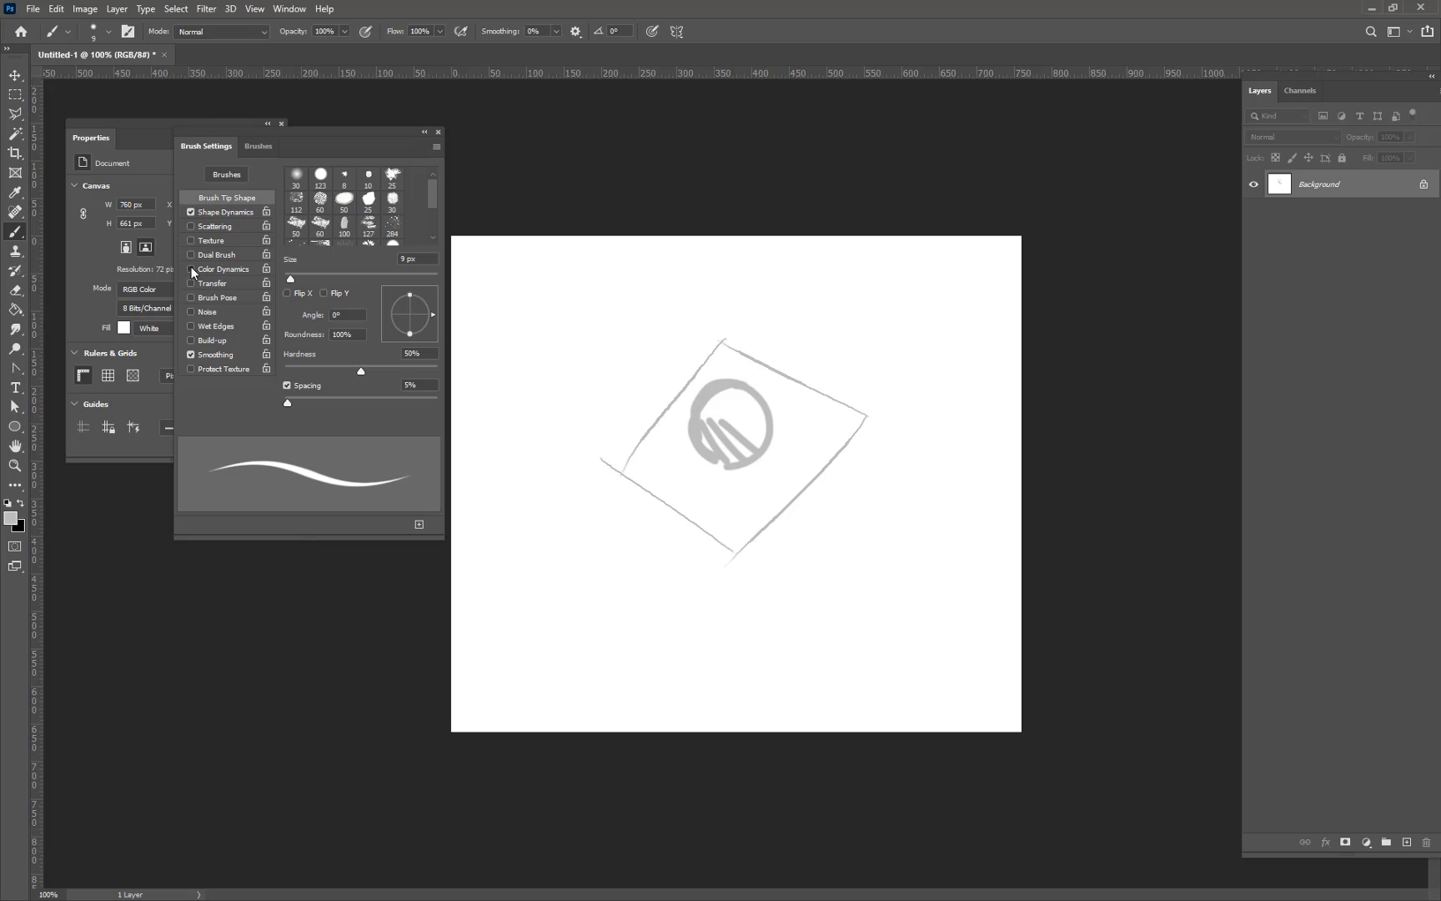
Enable Transfer for the 9 px brush, review its Shape Dynamics and Transfer settings, and close the brush settings.
left_click(191, 270)
left_click(214, 214)
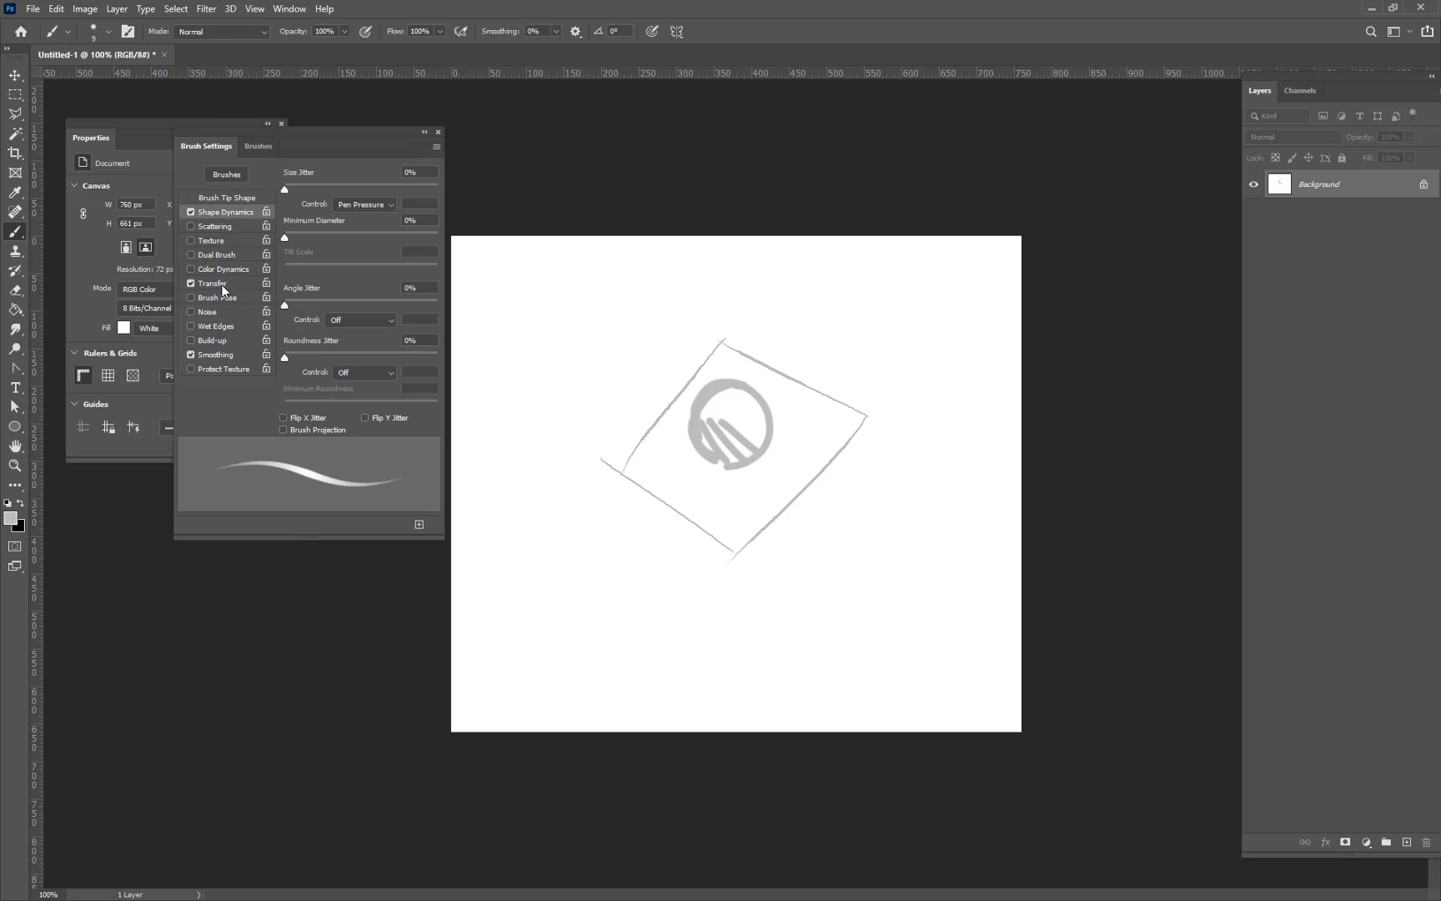
left_click(224, 282)
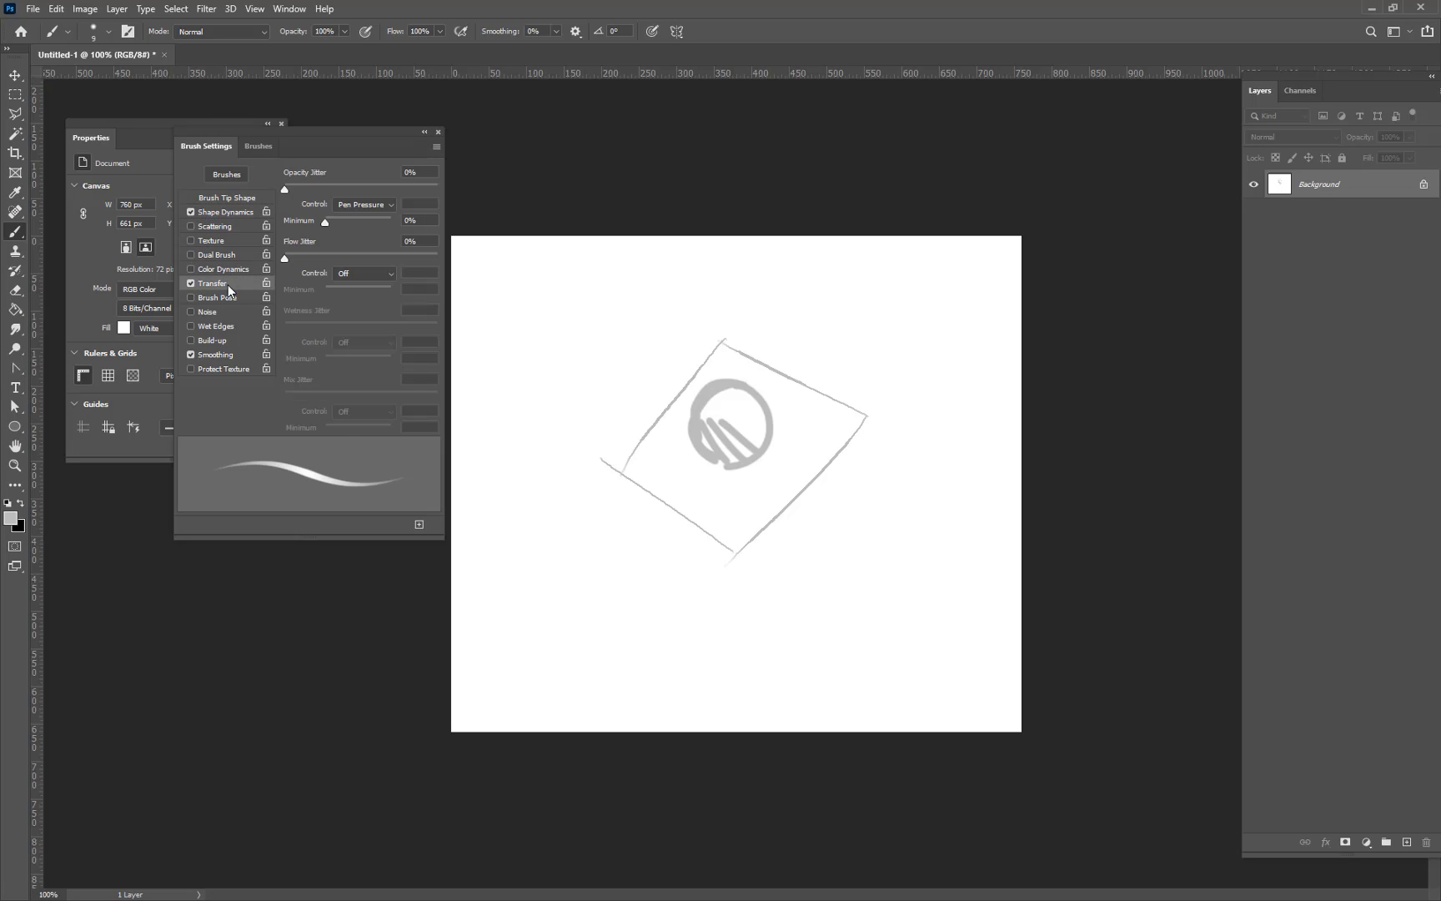
left_click(438, 132)
Undo the painted circle and its diagonal strokes inside the four-sided outline.
key("ctrl+z")
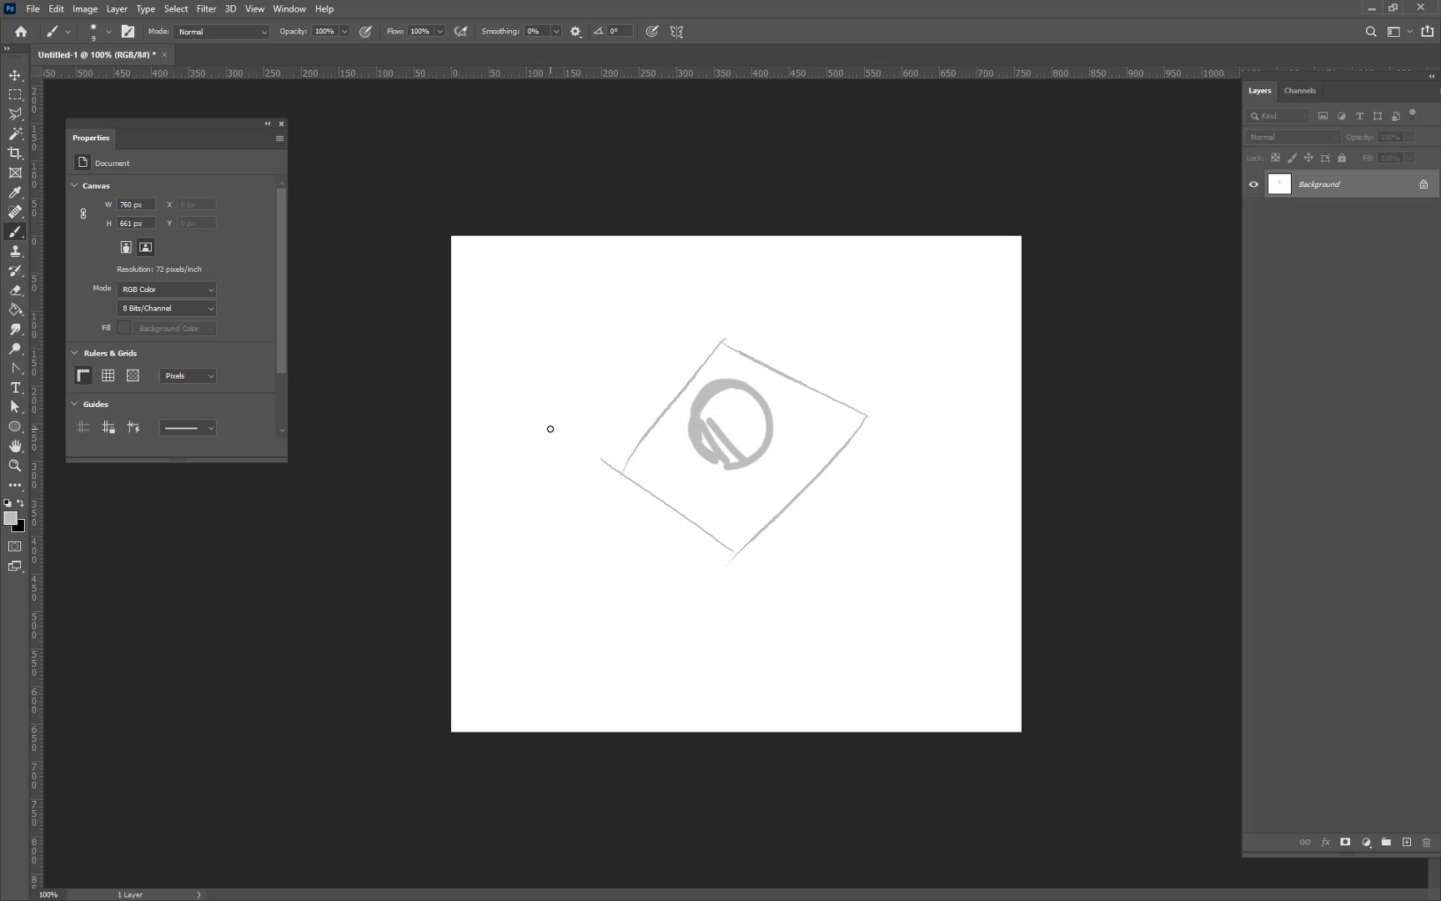
key("ctrl+shift+z")
key("ctrl+z")
key("ctrl+shift+z")
key("ctrl+z")
key("ctrl+z")
key("ctrl+z")
key("ctrl+z")
key("ctrl+z")
key("ctrl+z")
key("ctrl+z")
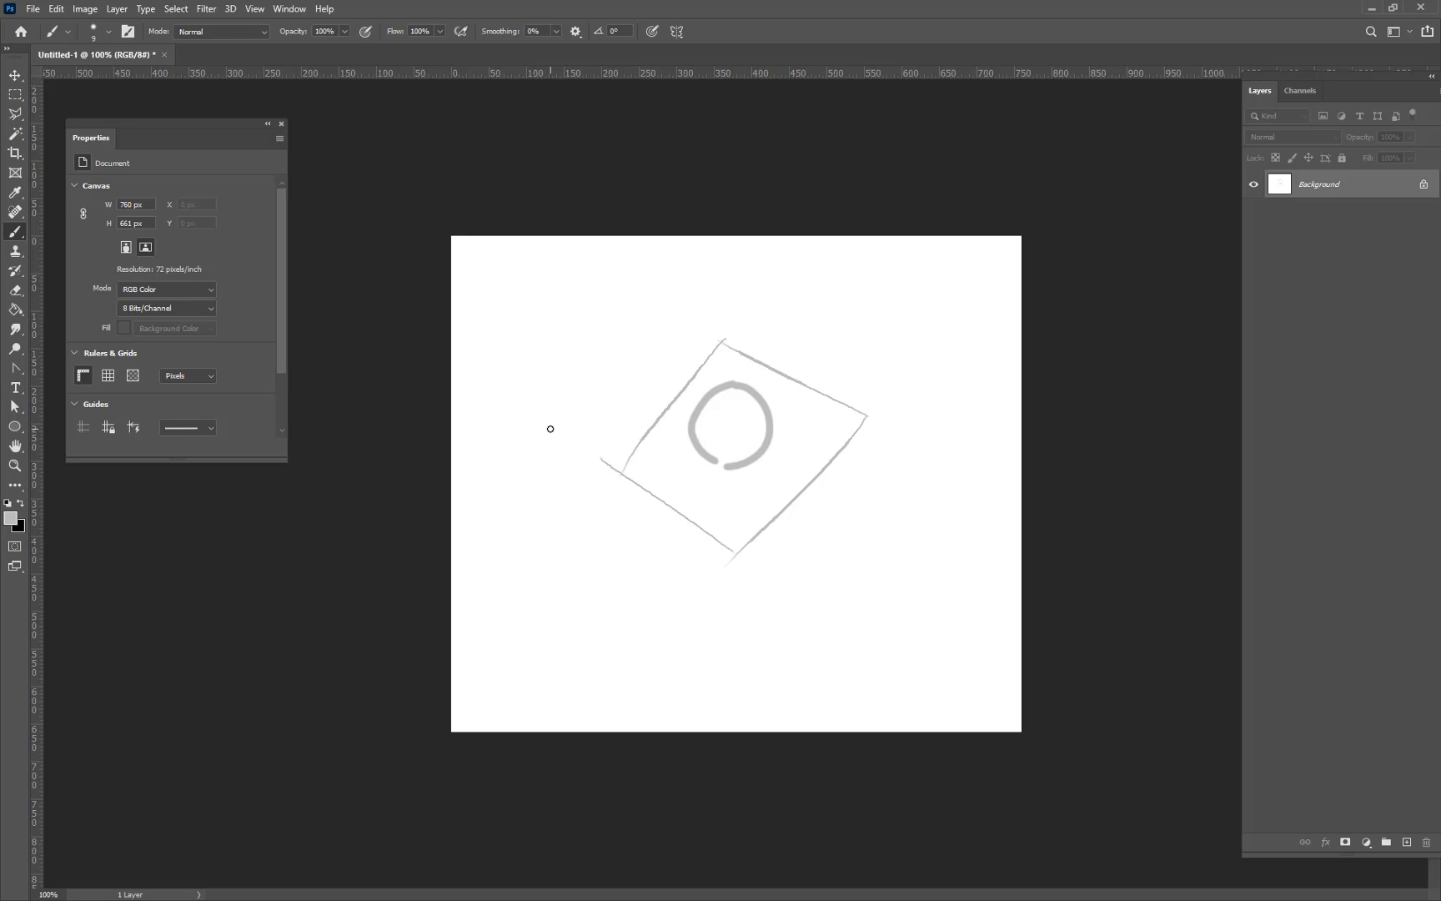
Add a new layer and paint an oval about 131 × 96 px inside the four-sided outline with the Brush tool.
key("z")
left_click(816, 410)
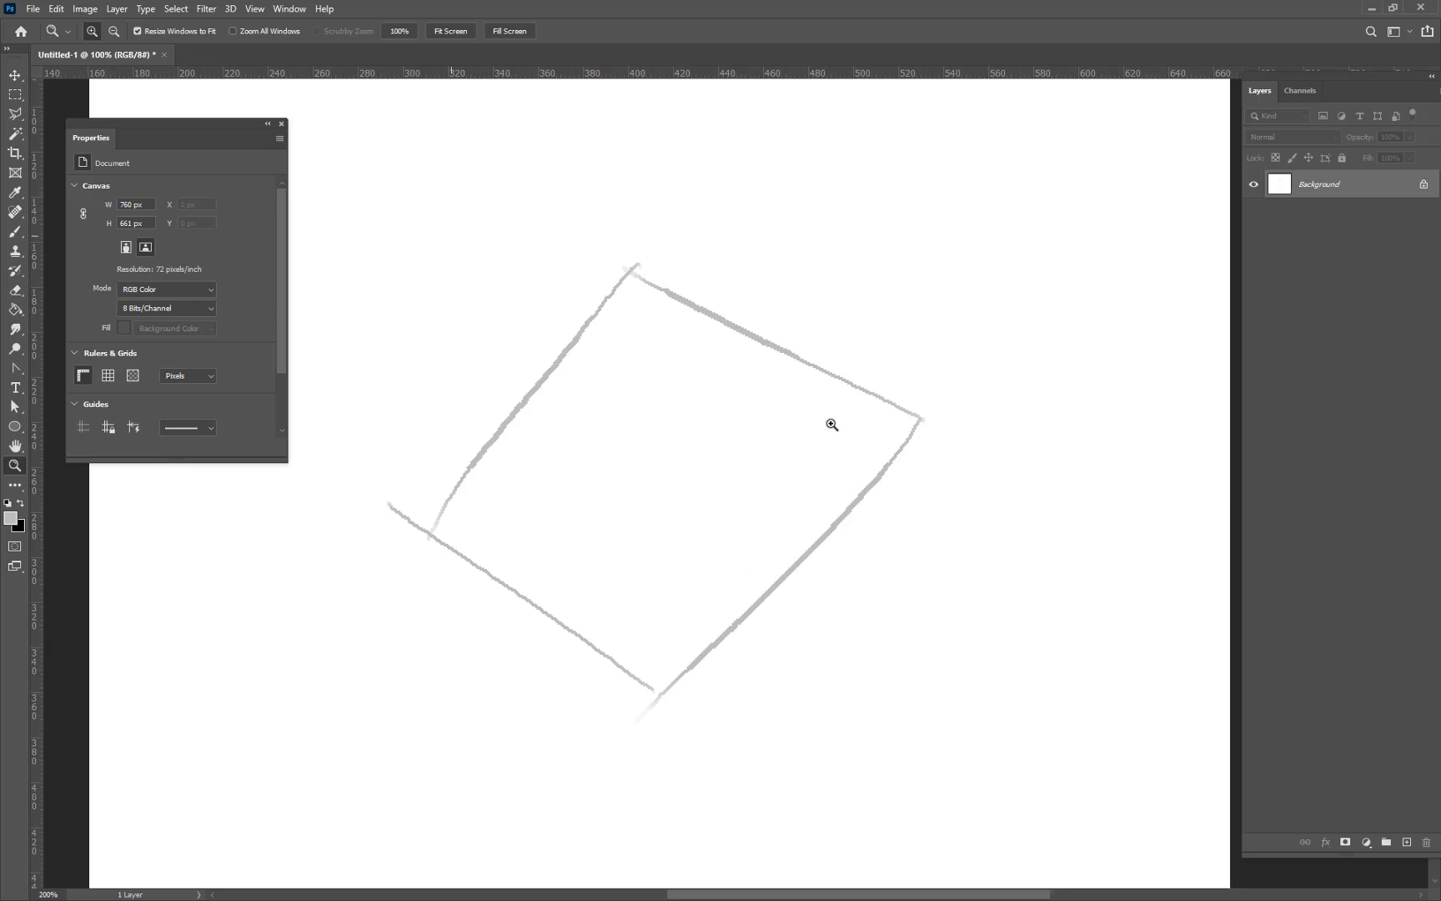
left_click(813, 417)
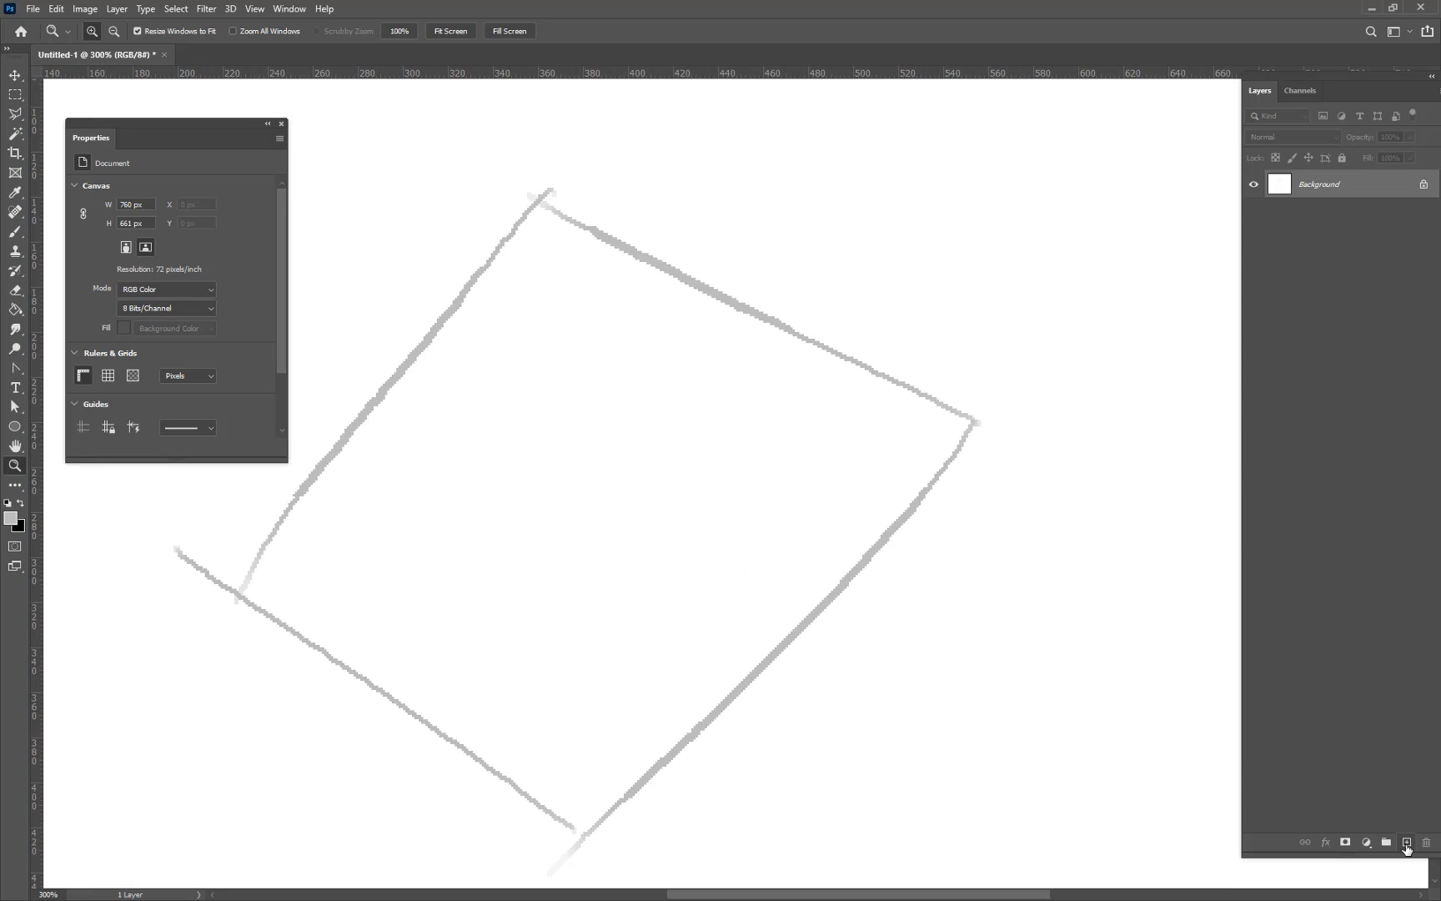
left_click(1407, 842)
left_click_drag(465, 438, 632, 408)
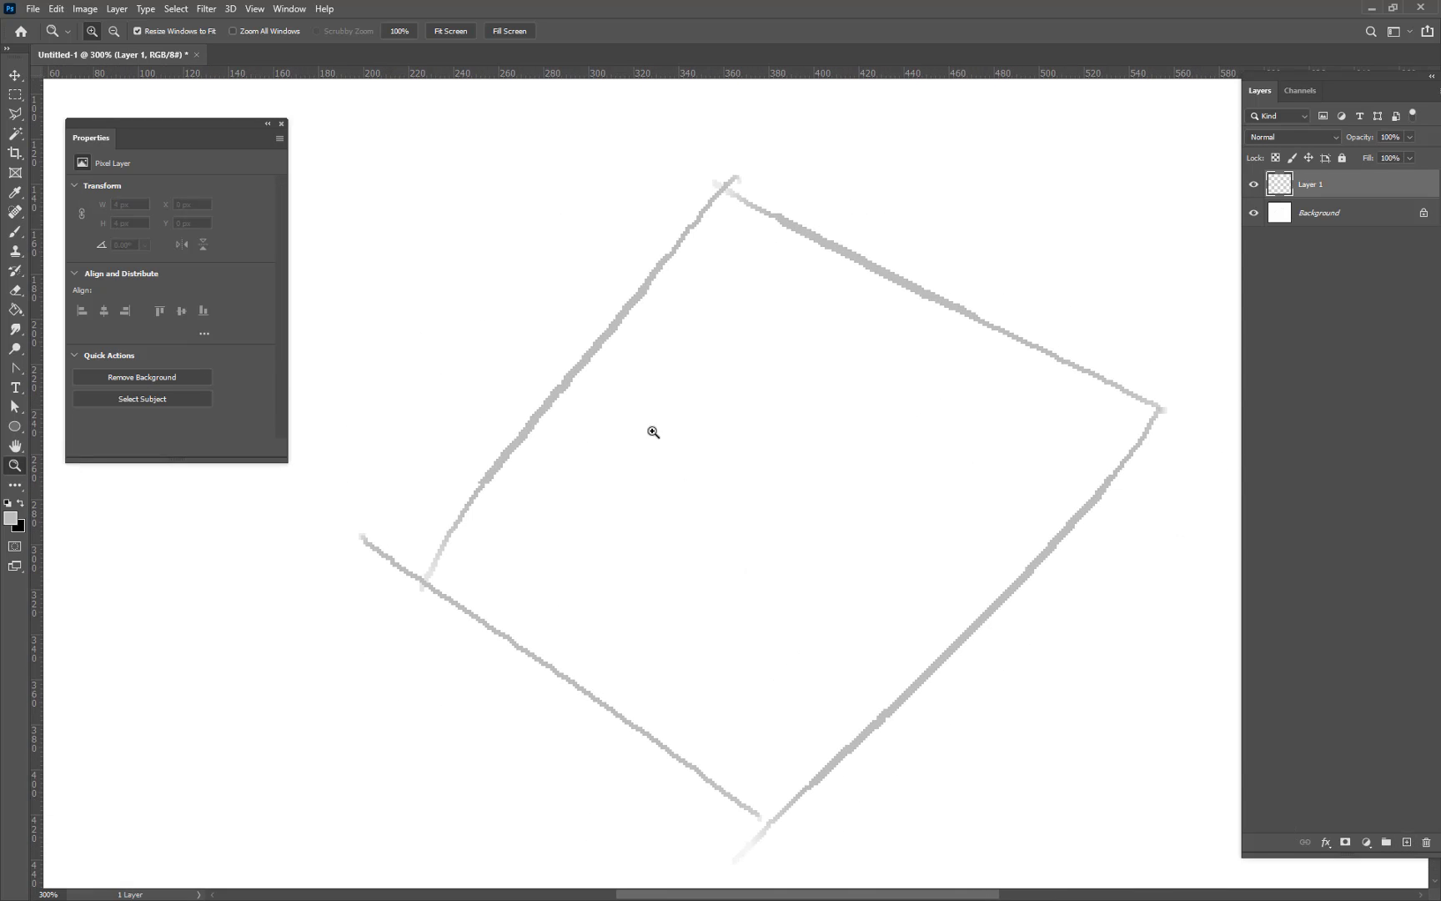
key("b")
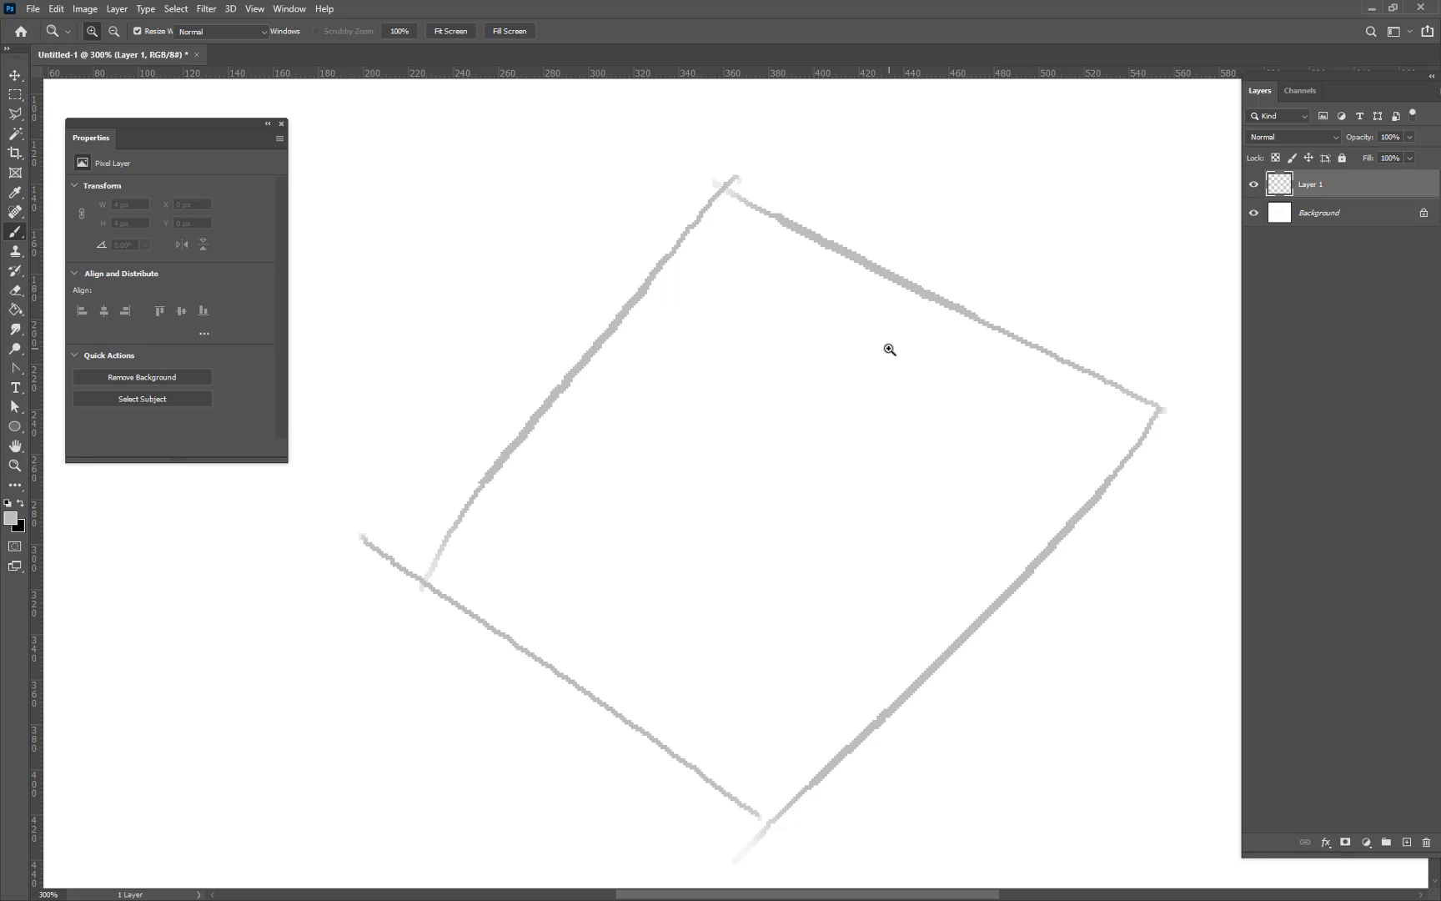
mouse_move(924, 395)
left_mouse_down()
mouse_move(822, 325)
mouse_move(676, 392)
mouse_move(663, 501)
left_mouse_up()
mouse_move(936, 396)
left_mouse_down()
mouse_move(918, 450)
mouse_move(742, 525)
mouse_move(671, 501)
left_mouse_up()
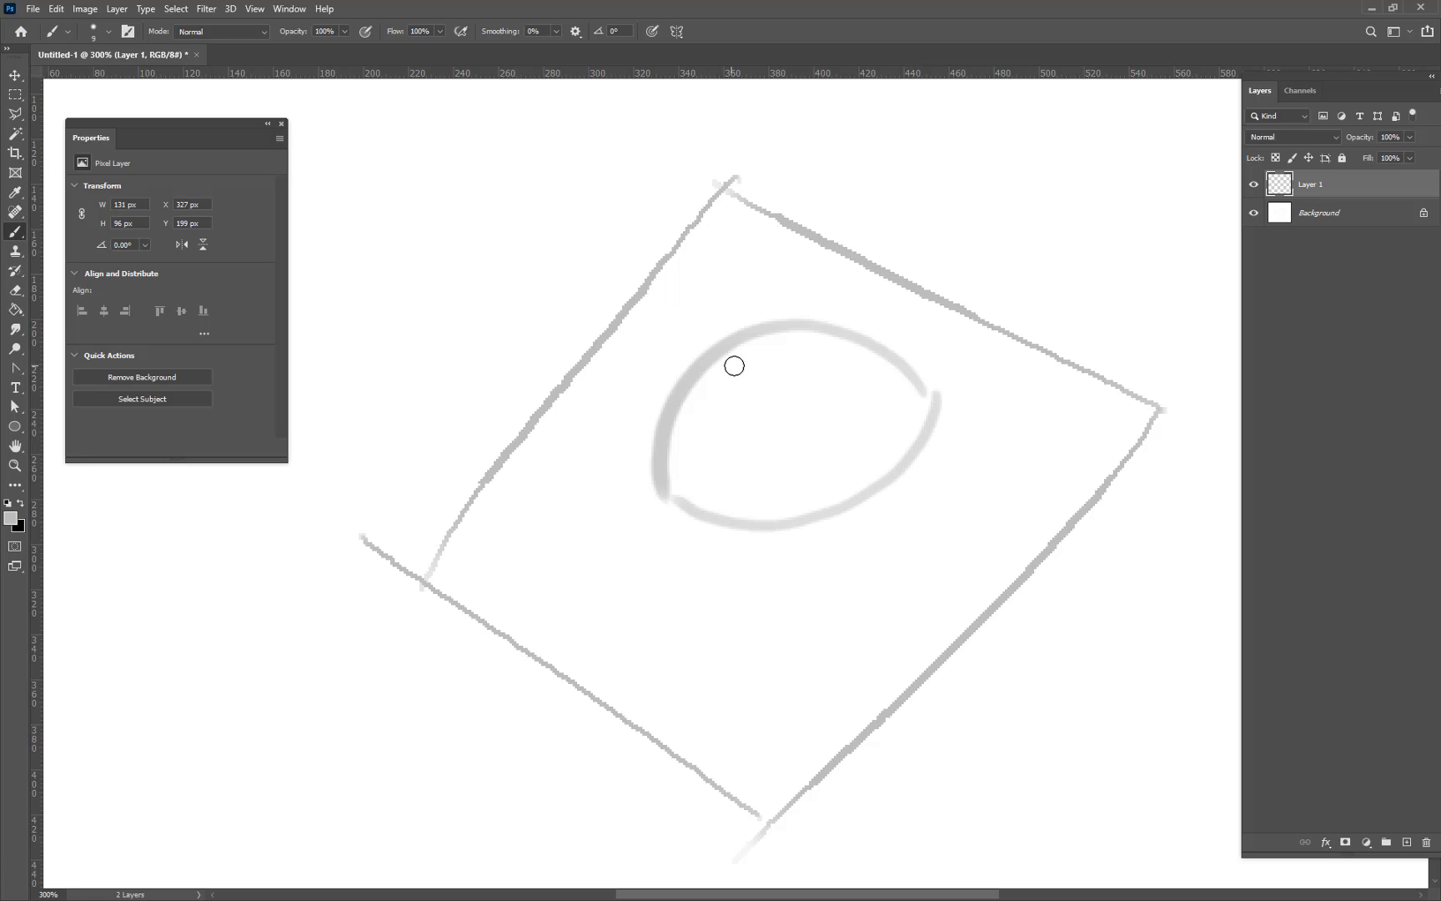
Paint a small square and a hatched curve inside the oval, and brush over the sides of the four-sided outline on Layer 1.
mouse_move(730, 348)
left_mouse_down()
mouse_move(763, 372)
mouse_move(732, 411)
mouse_move(737, 344)
left_mouse_up()
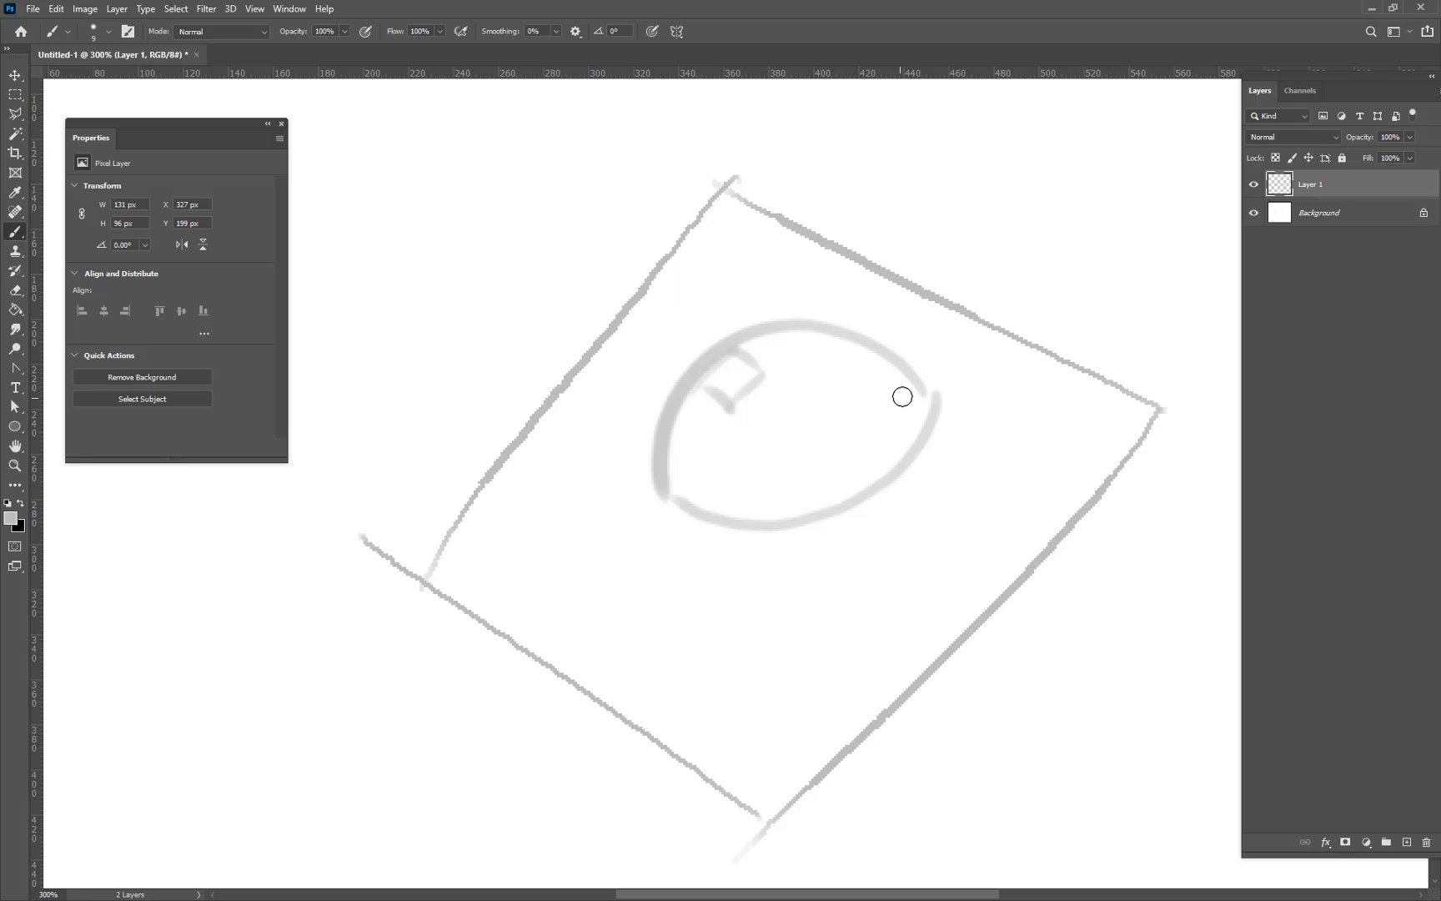
mouse_move(901, 395)
left_mouse_down()
mouse_move(818, 401)
mouse_move(703, 482)
left_mouse_up()
mouse_move(906, 433)
left_mouse_down()
mouse_move(907, 403)
mouse_move(856, 460)
mouse_move(753, 428)
mouse_move(682, 487)
left_mouse_up()
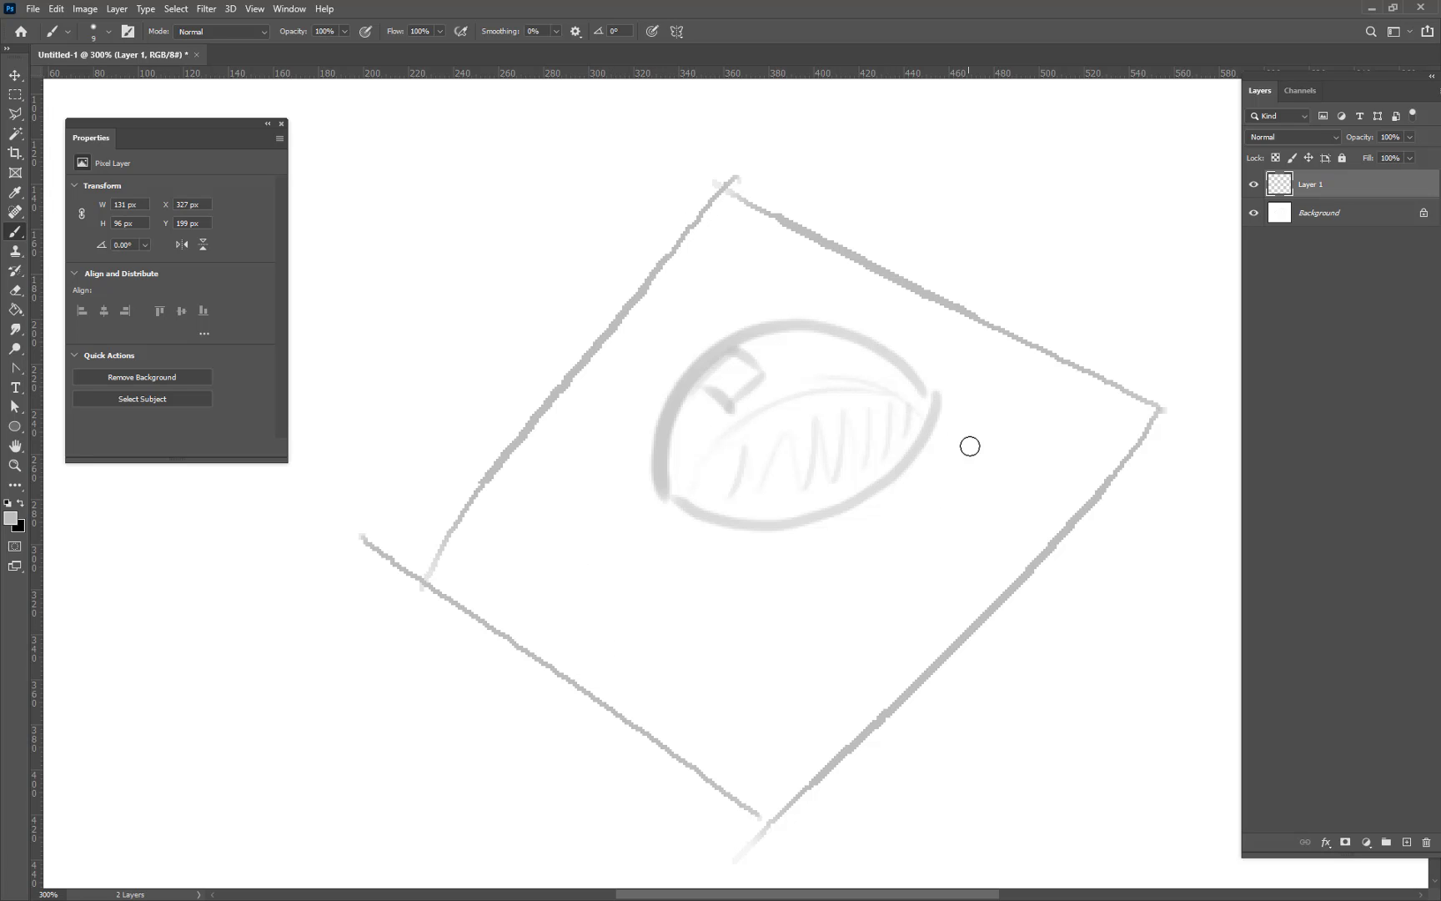
left_click_drag(737, 178, 651, 292)
mouse_move(413, 571)
left_mouse_down()
mouse_move(773, 816)
mouse_move(1155, 405)
mouse_move(696, 158)
left_mouse_up()
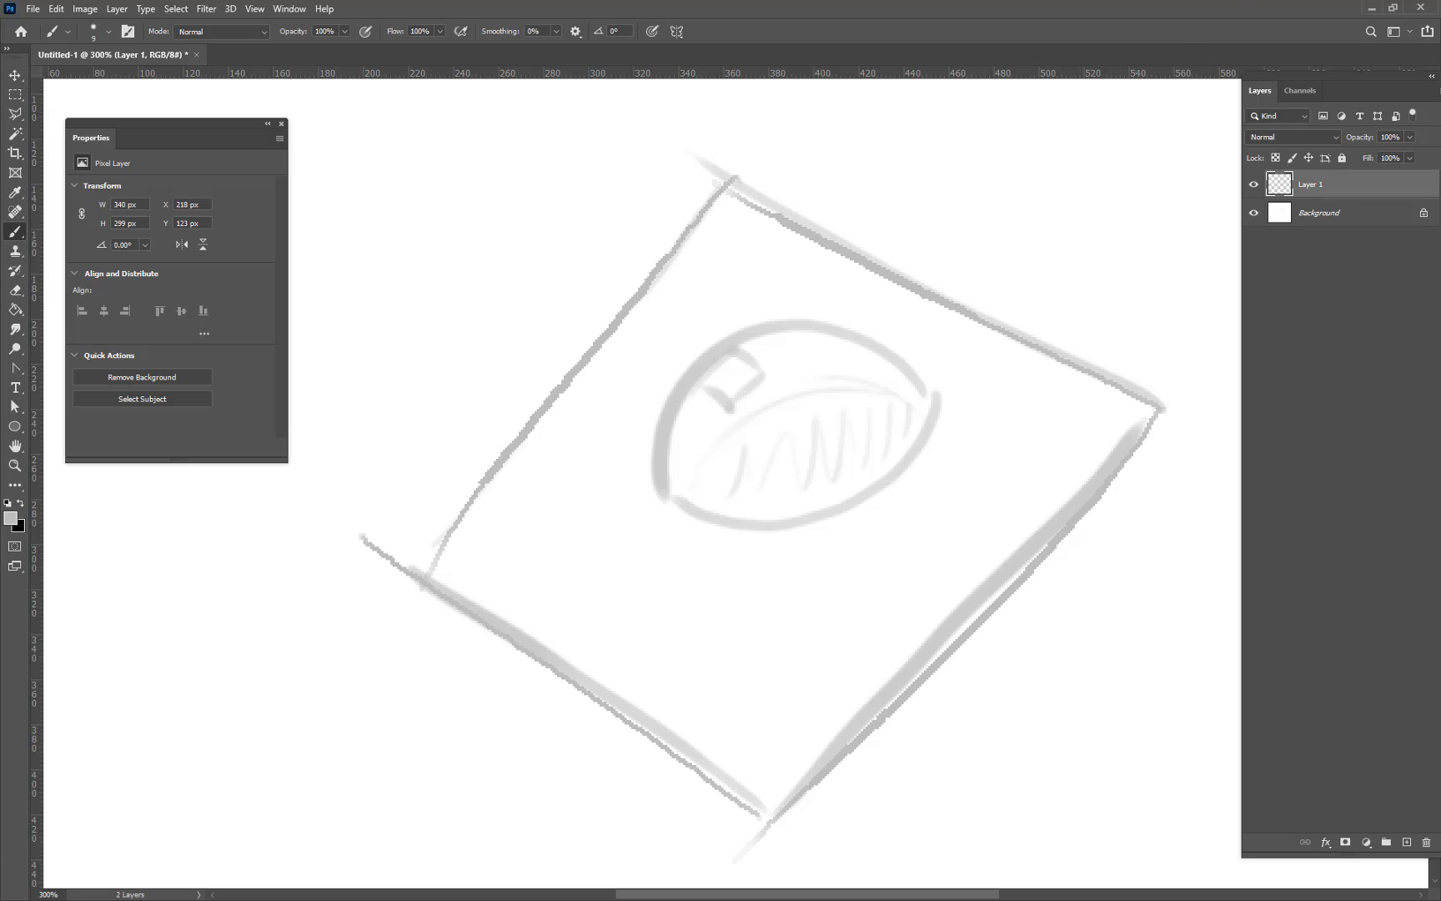
Try to select the area around the outline on the Background layer with the Magic Wand.
left_click(1295, 219)
key("w")
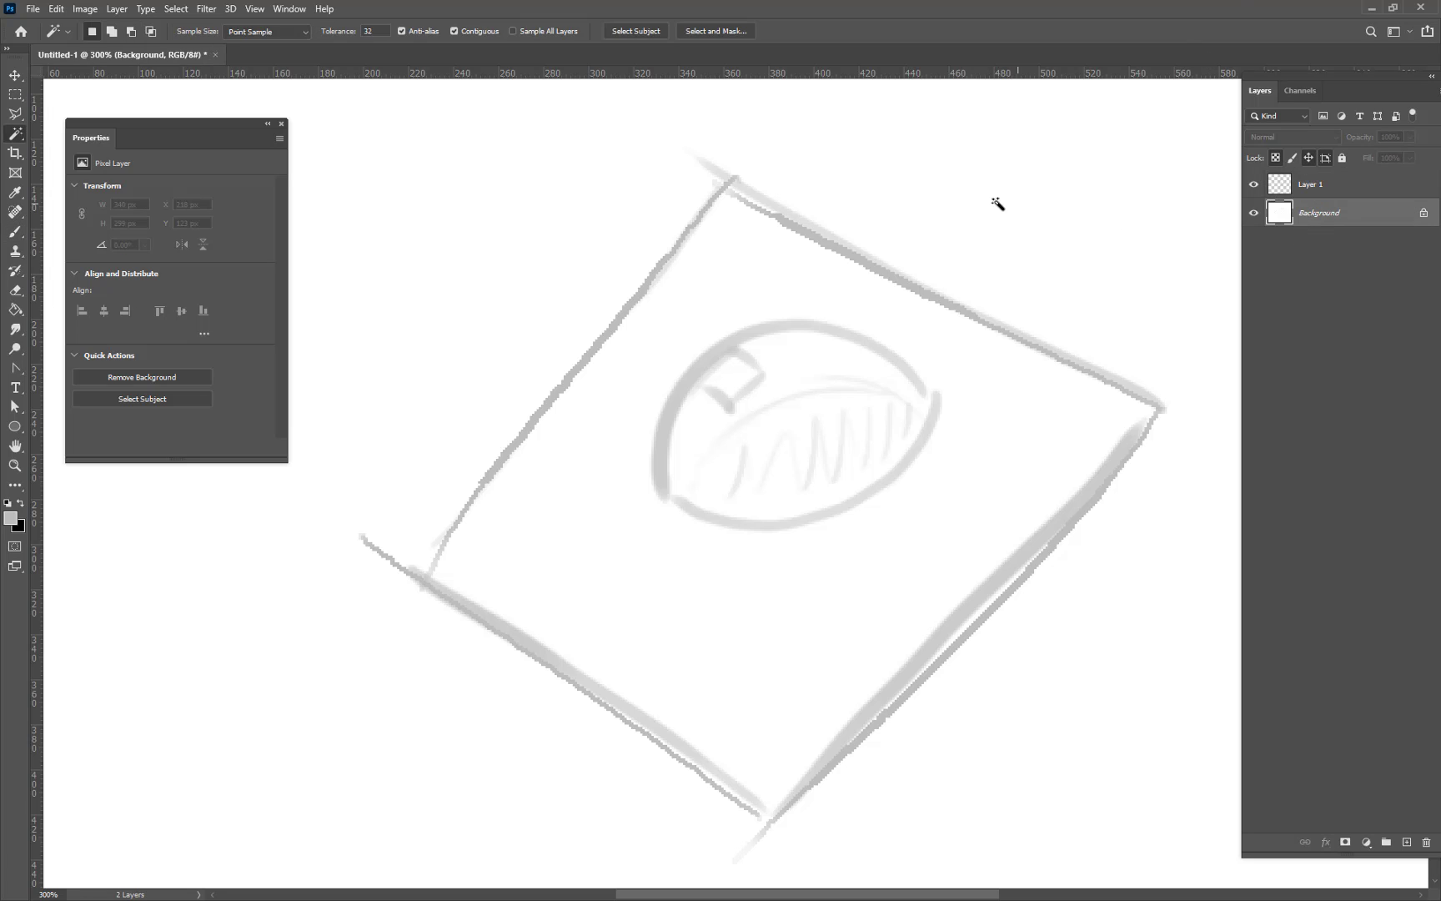
left_click(984, 223)
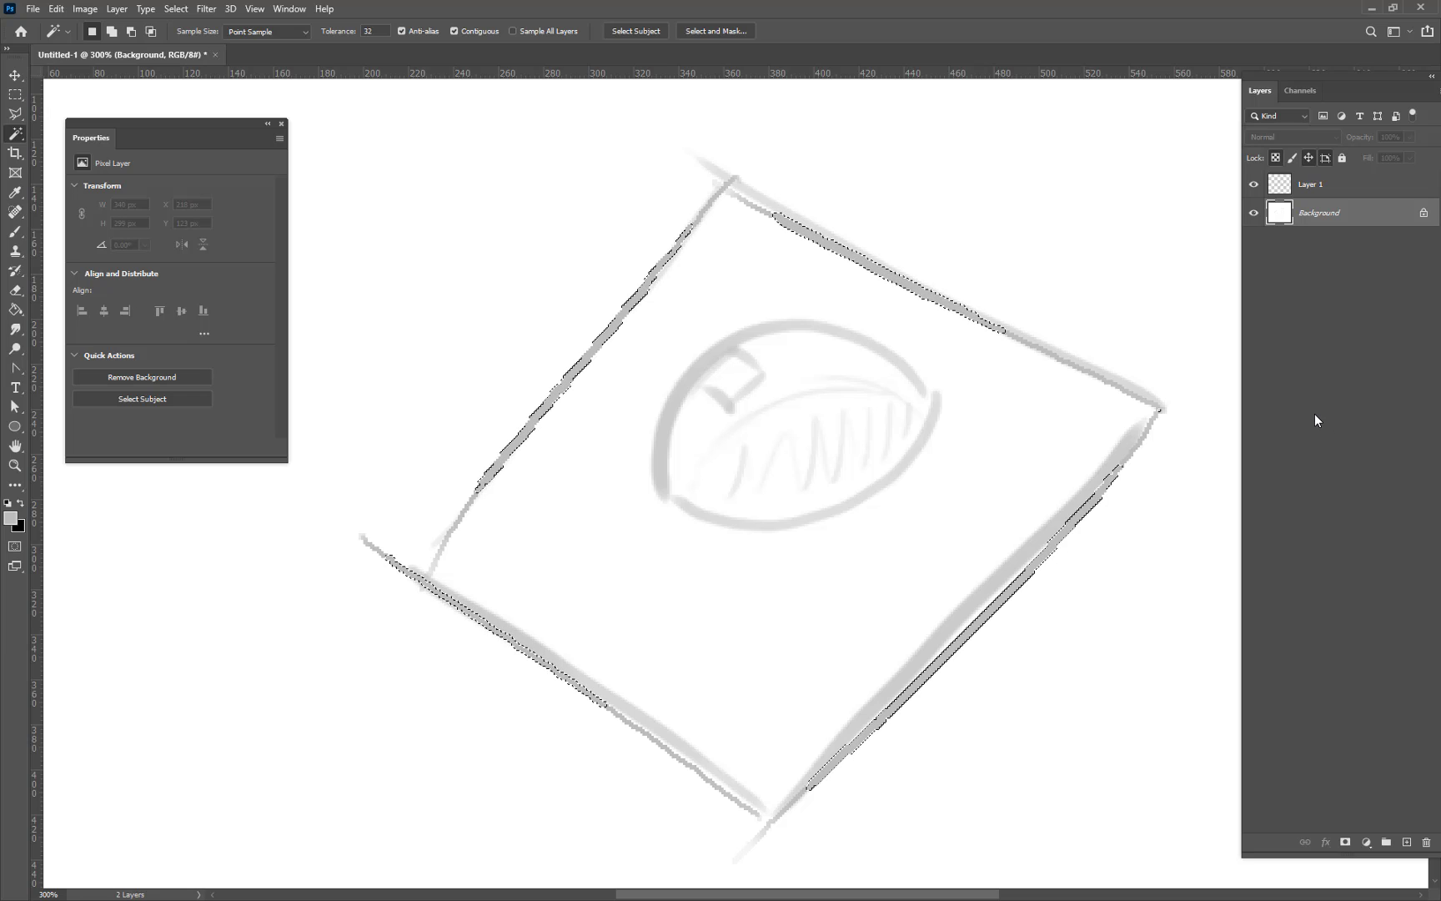
Select the four-sided area corner by corner with the Polygonal Lasso, and make Layer 1 the active layer.
key("l")
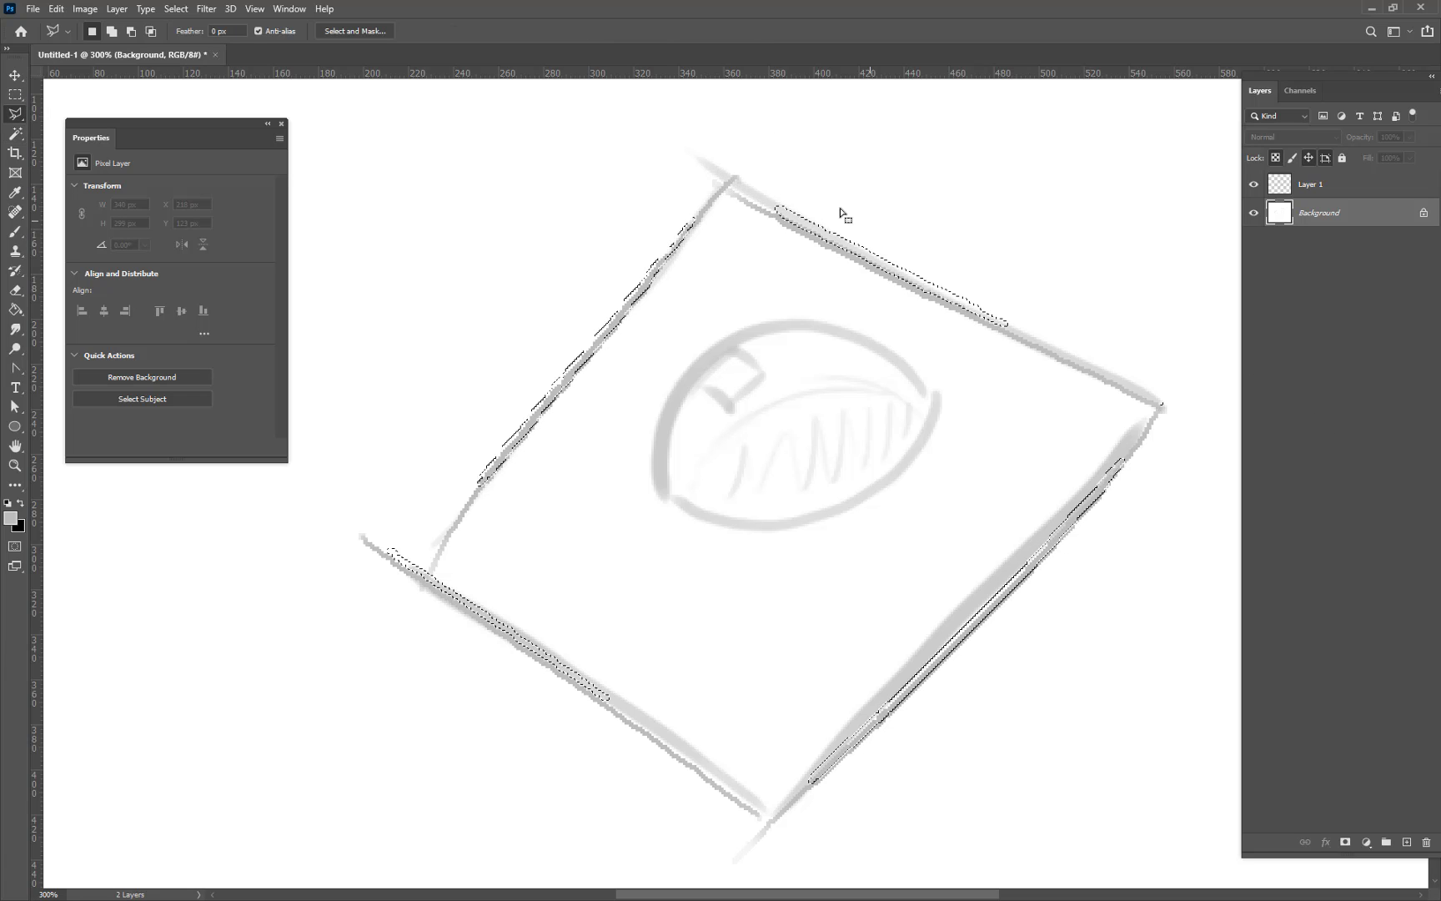
left_click(734, 185)
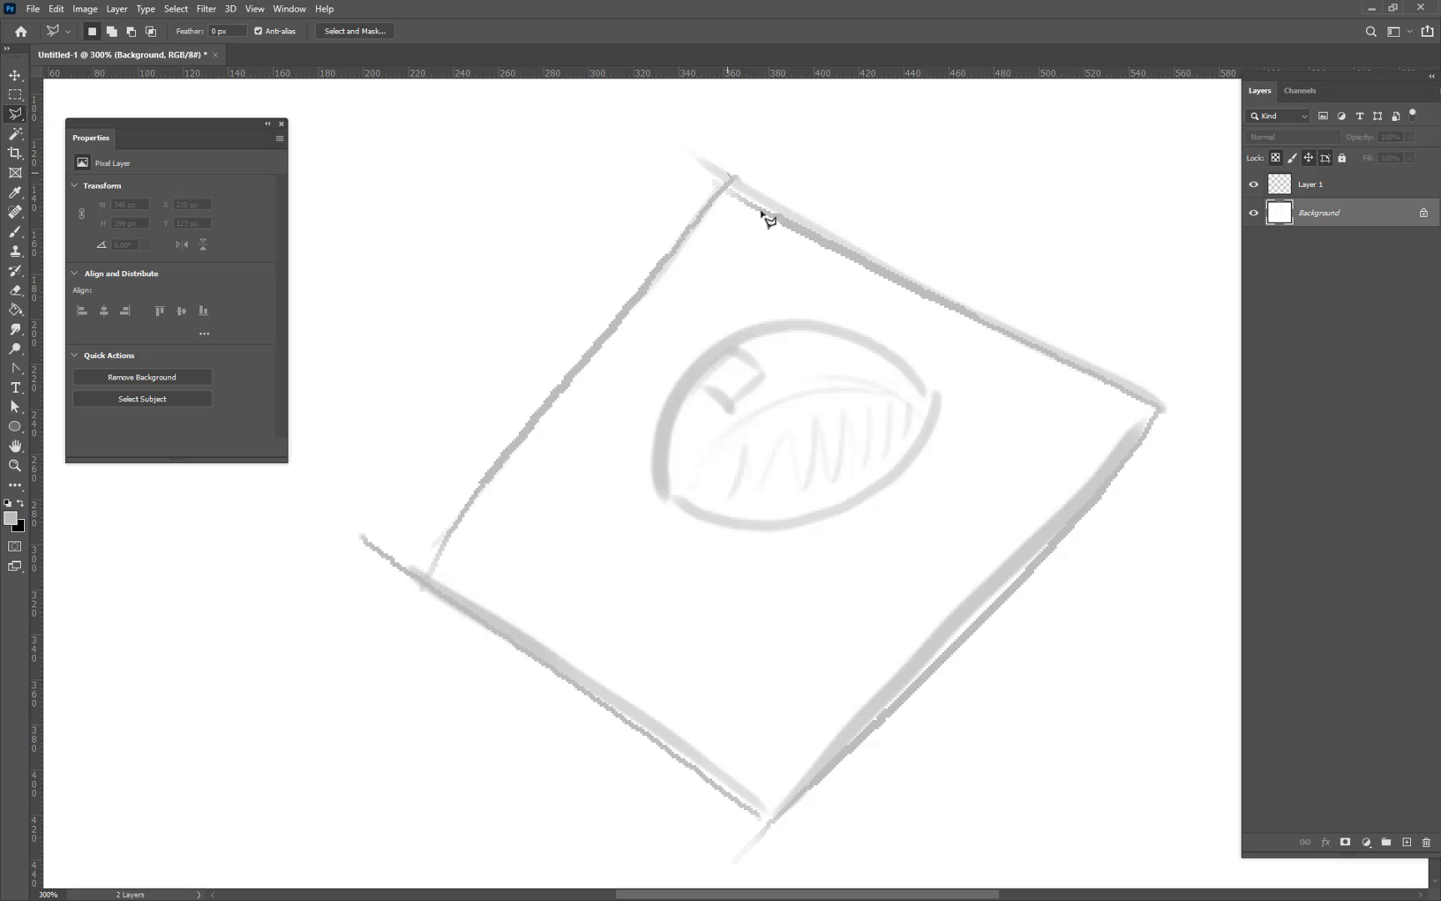
left_click(1162, 407)
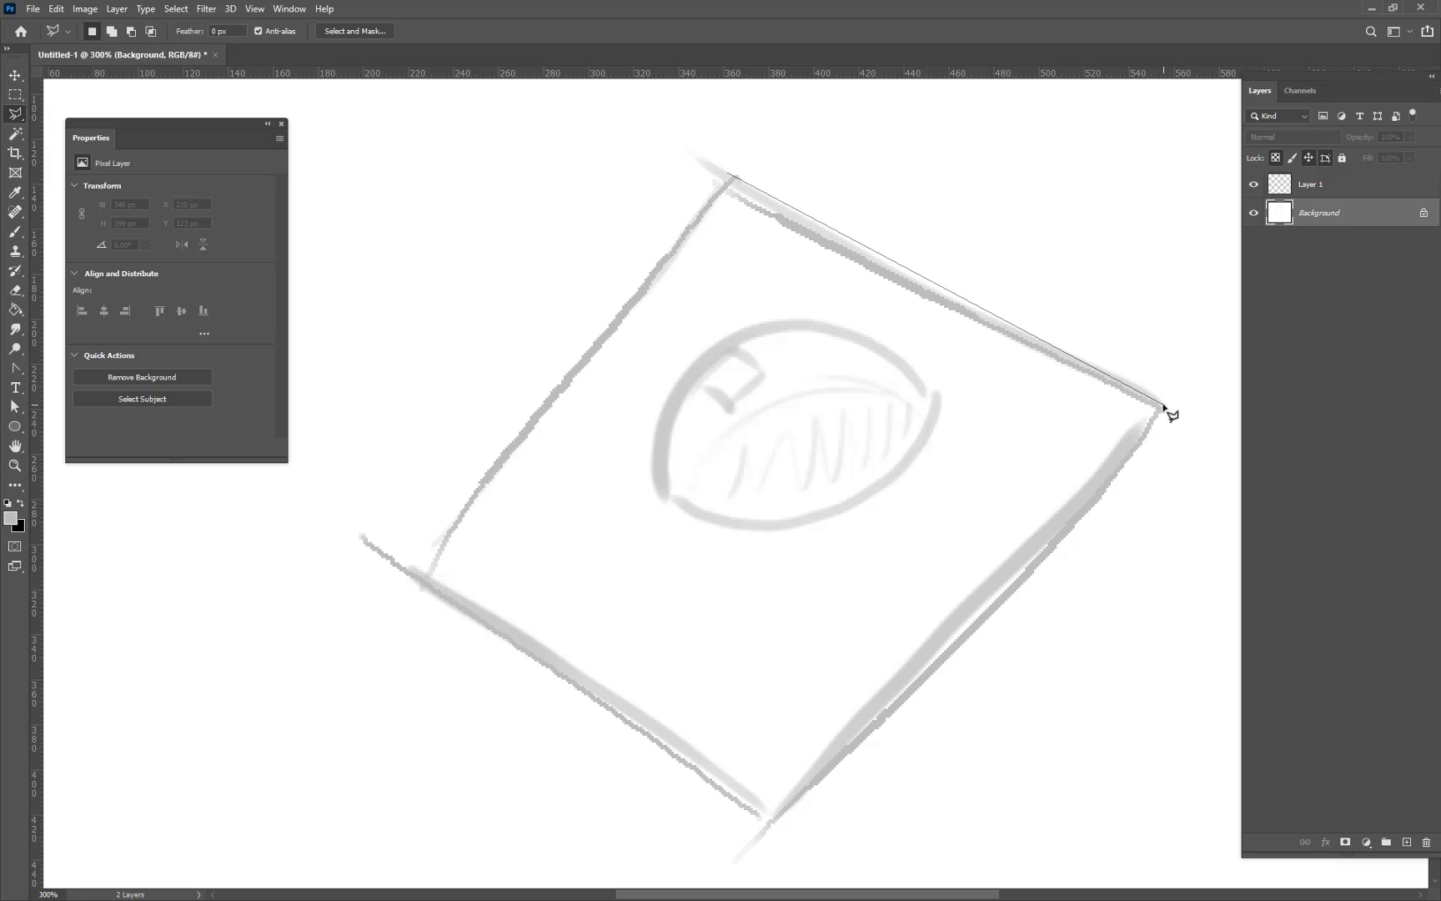
left_click(770, 820)
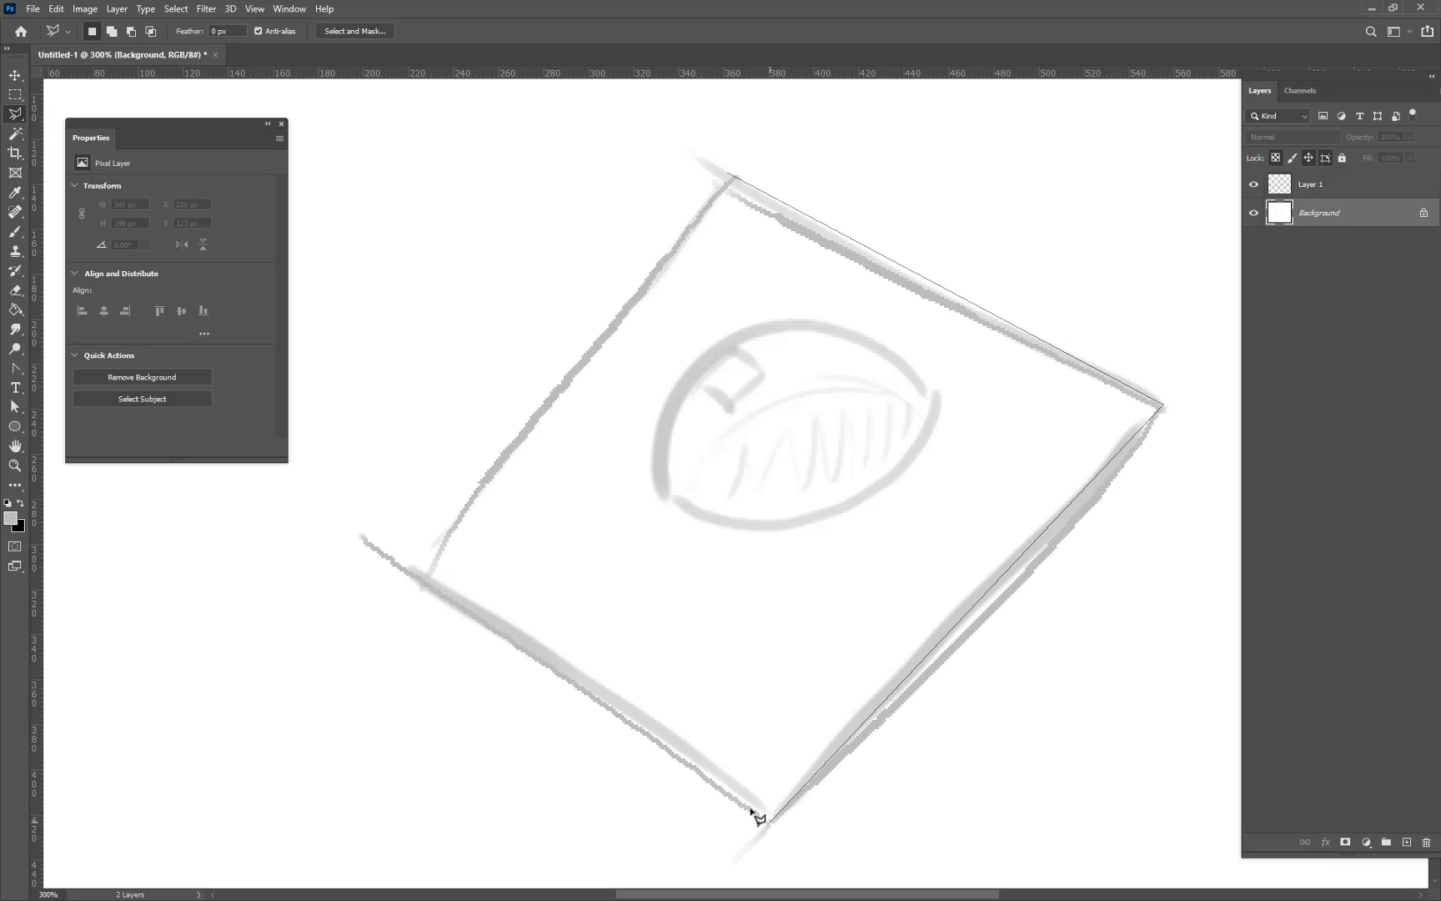
left_click(408, 572)
left_click(732, 177)
left_click(732, 178)
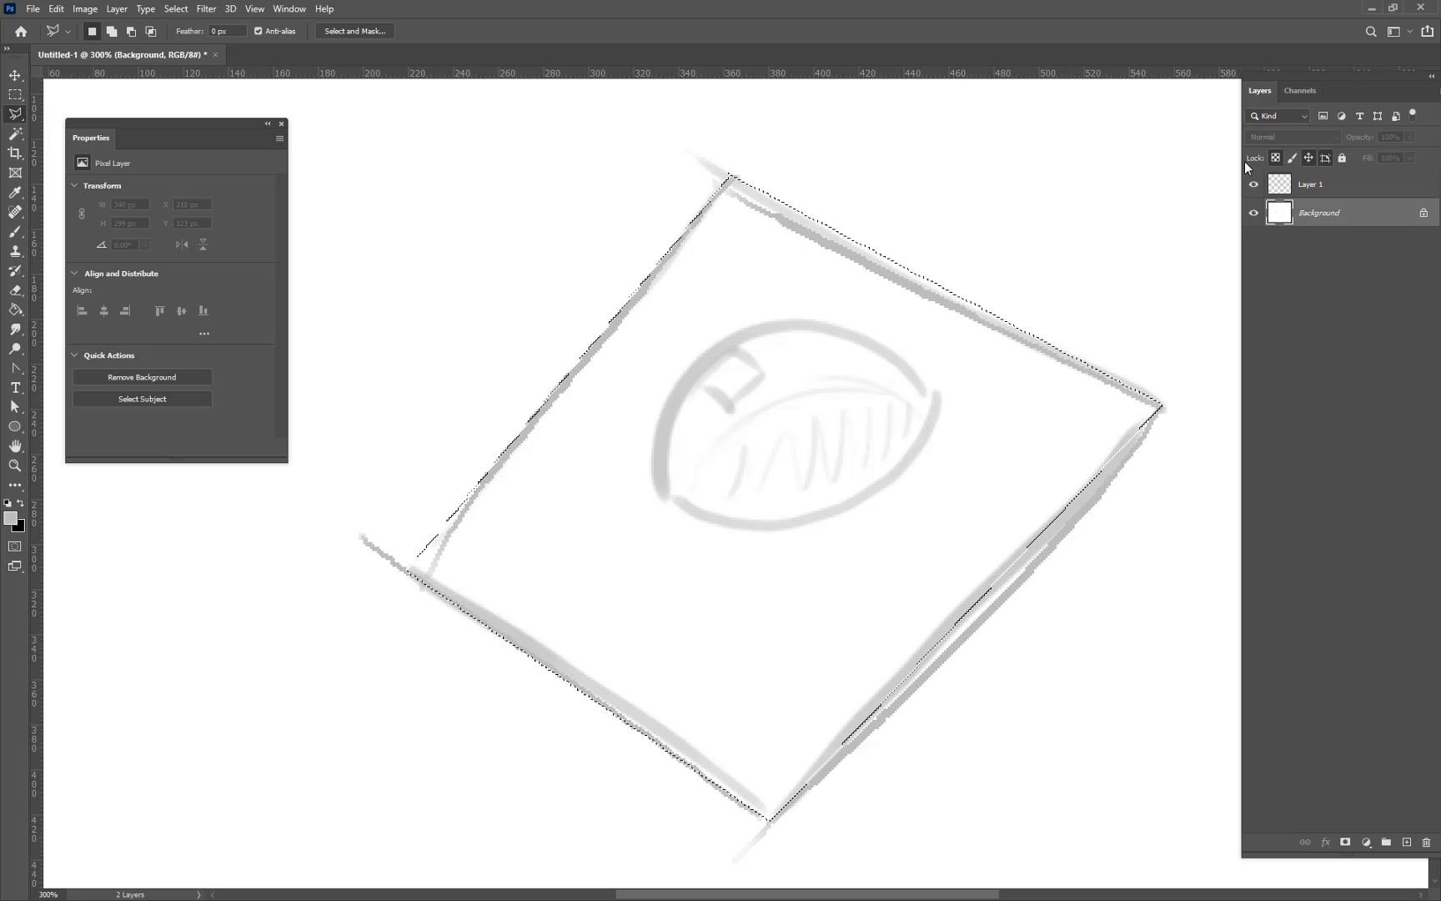
left_click(1327, 184)
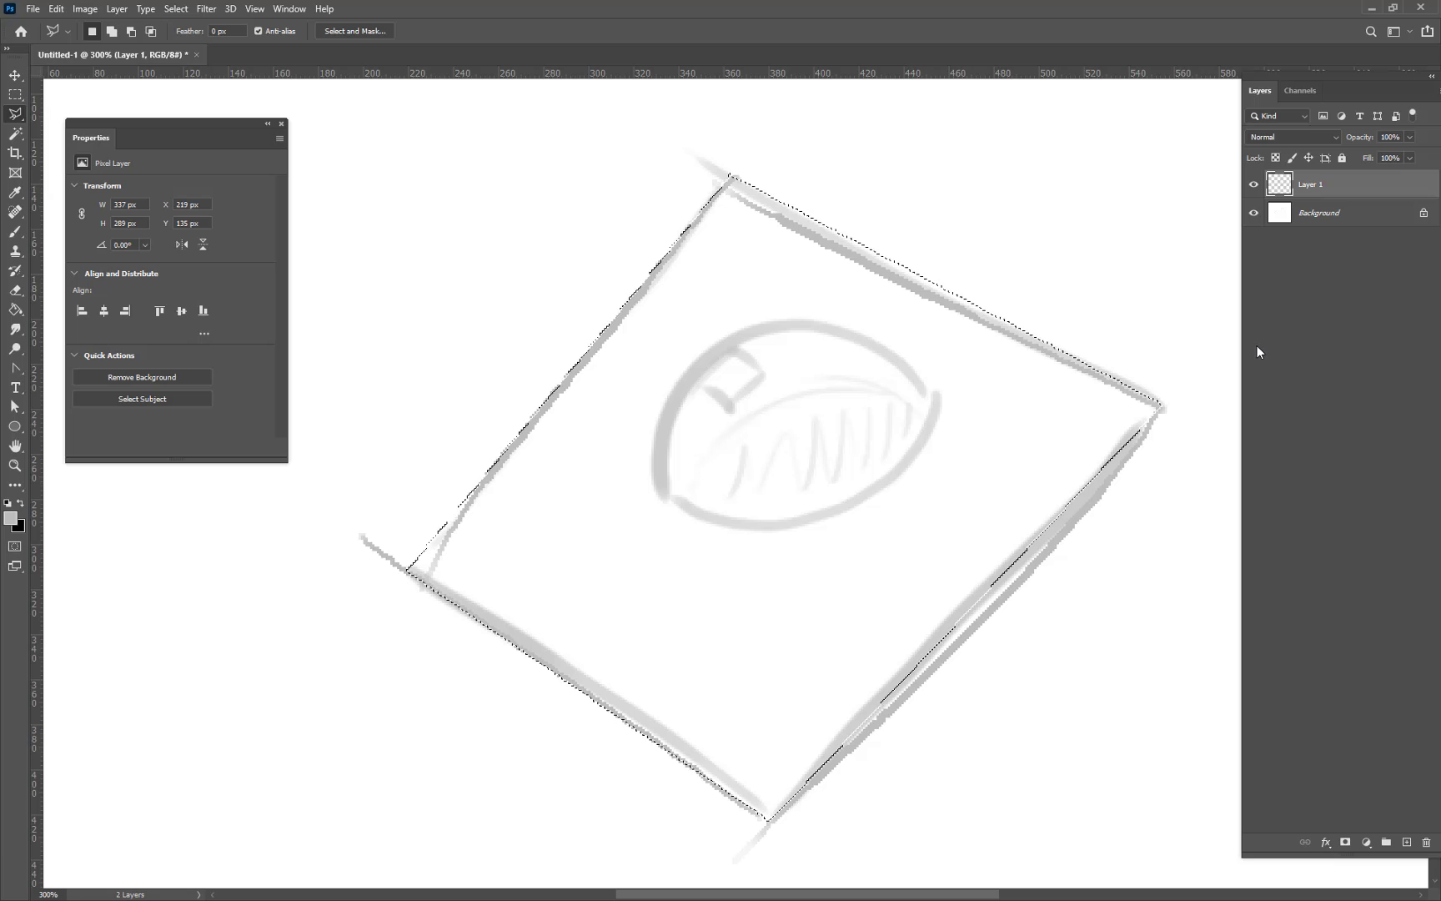
Try moving the selected part of Layer 1 with the Move tool, and undo the move.
key("v")
left_click_drag(897, 467, 836, 416)
key("ctrl+z")
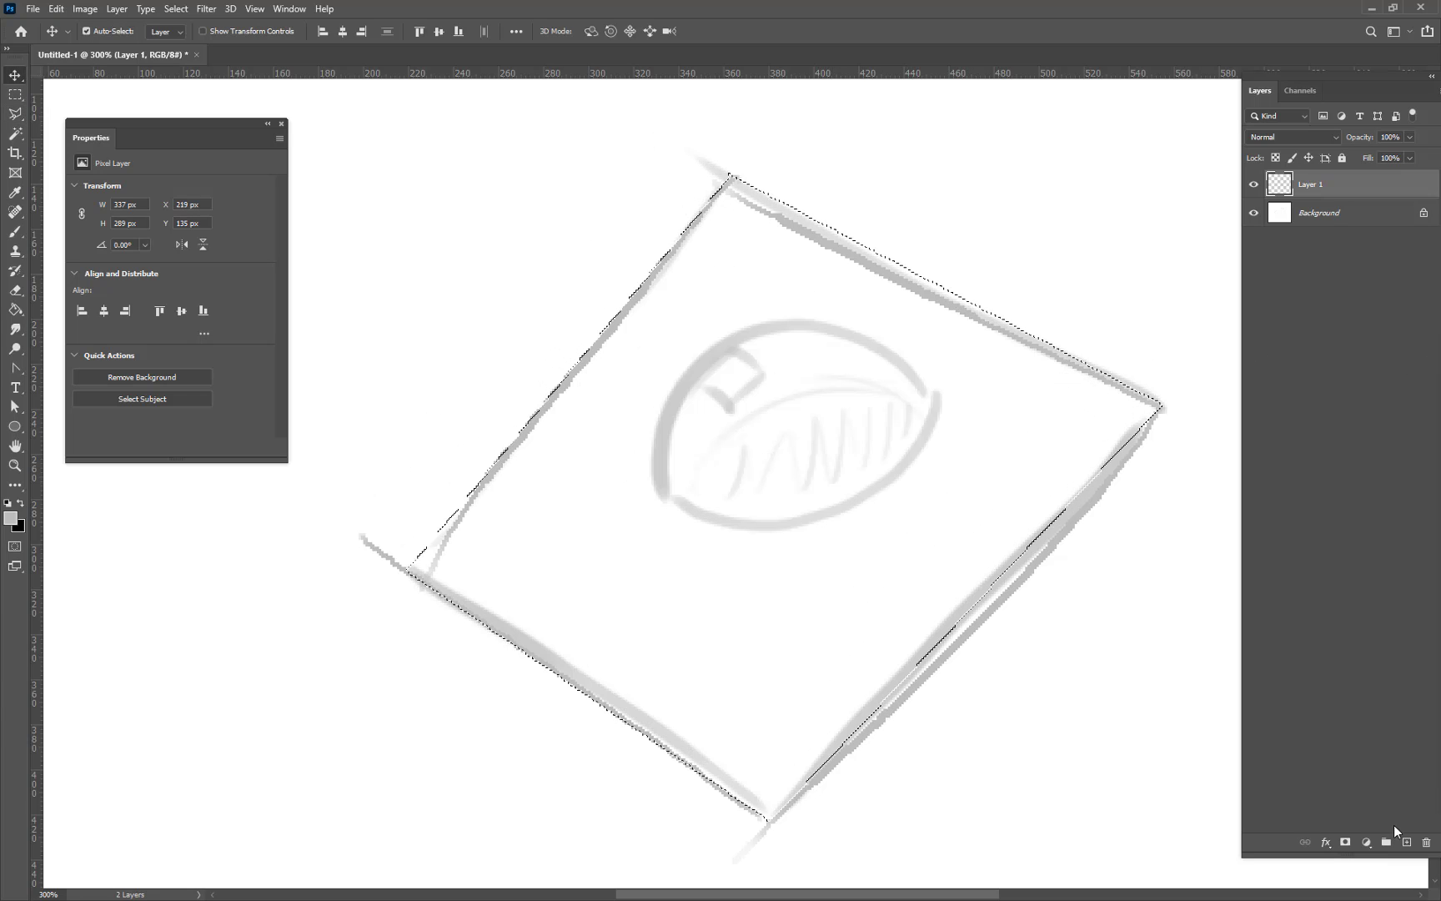
Drop and restore the four-sided selection, turn it into a mask on Layer 1, and unlink the mask from the layer.
key("ctrl+d")
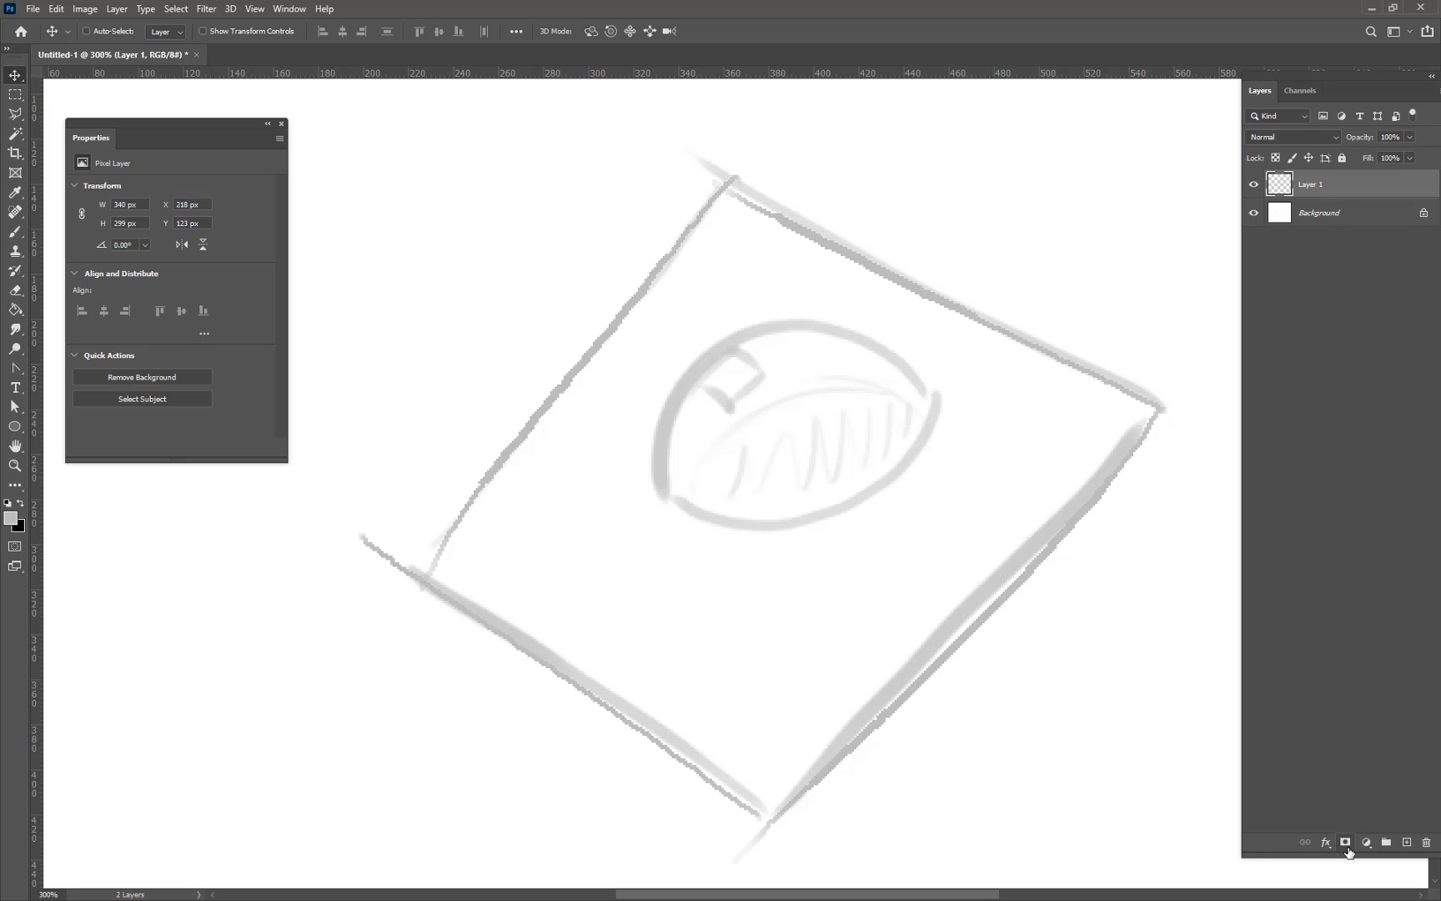
key("ctrl+y")
key("ctrl+shift+d")
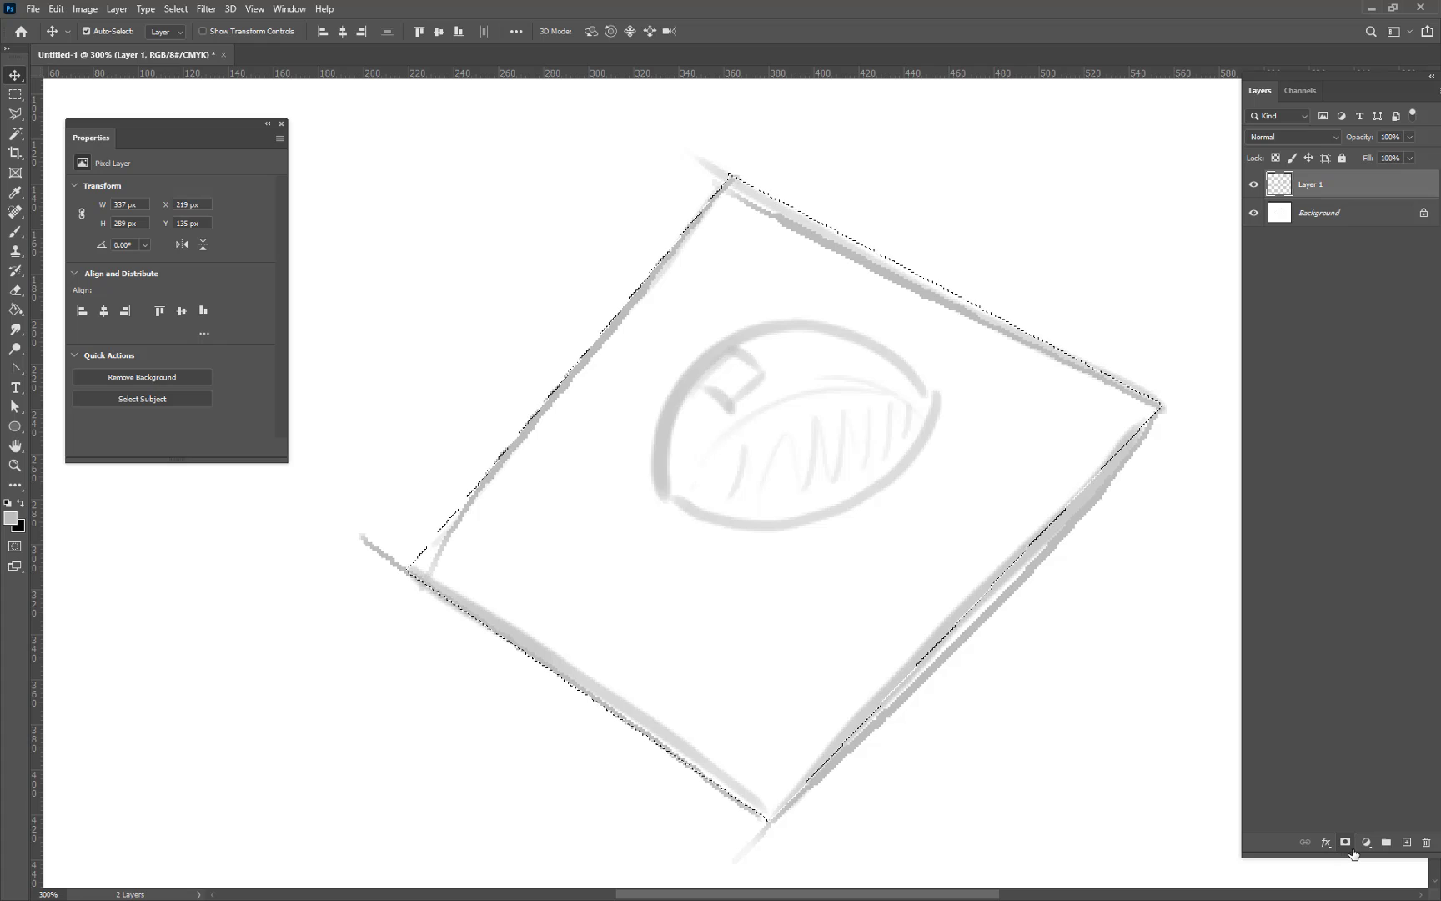
left_click(1352, 849)
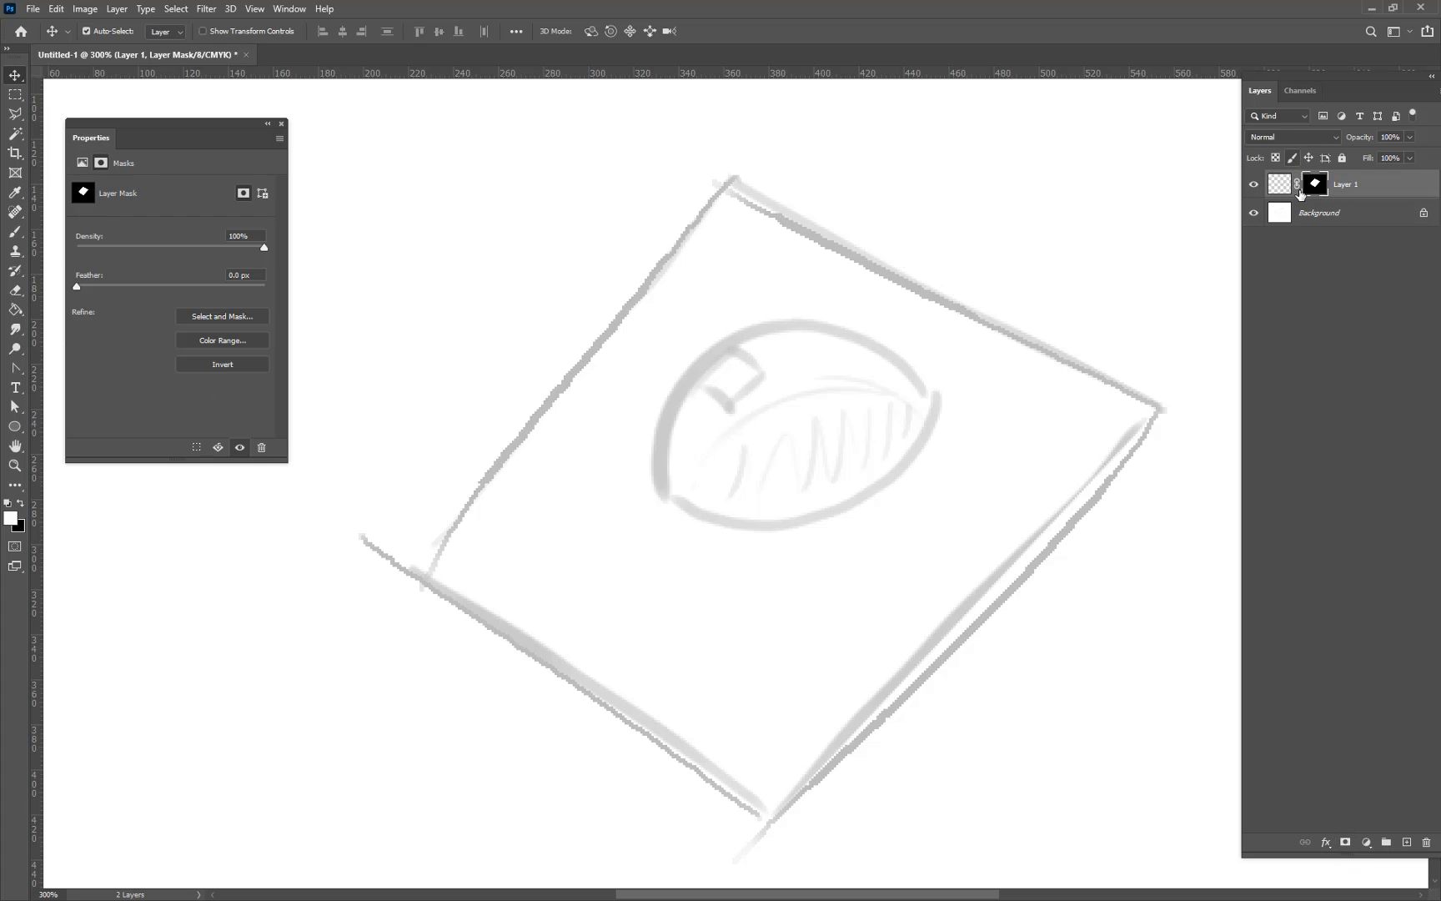
left_click(1299, 187)
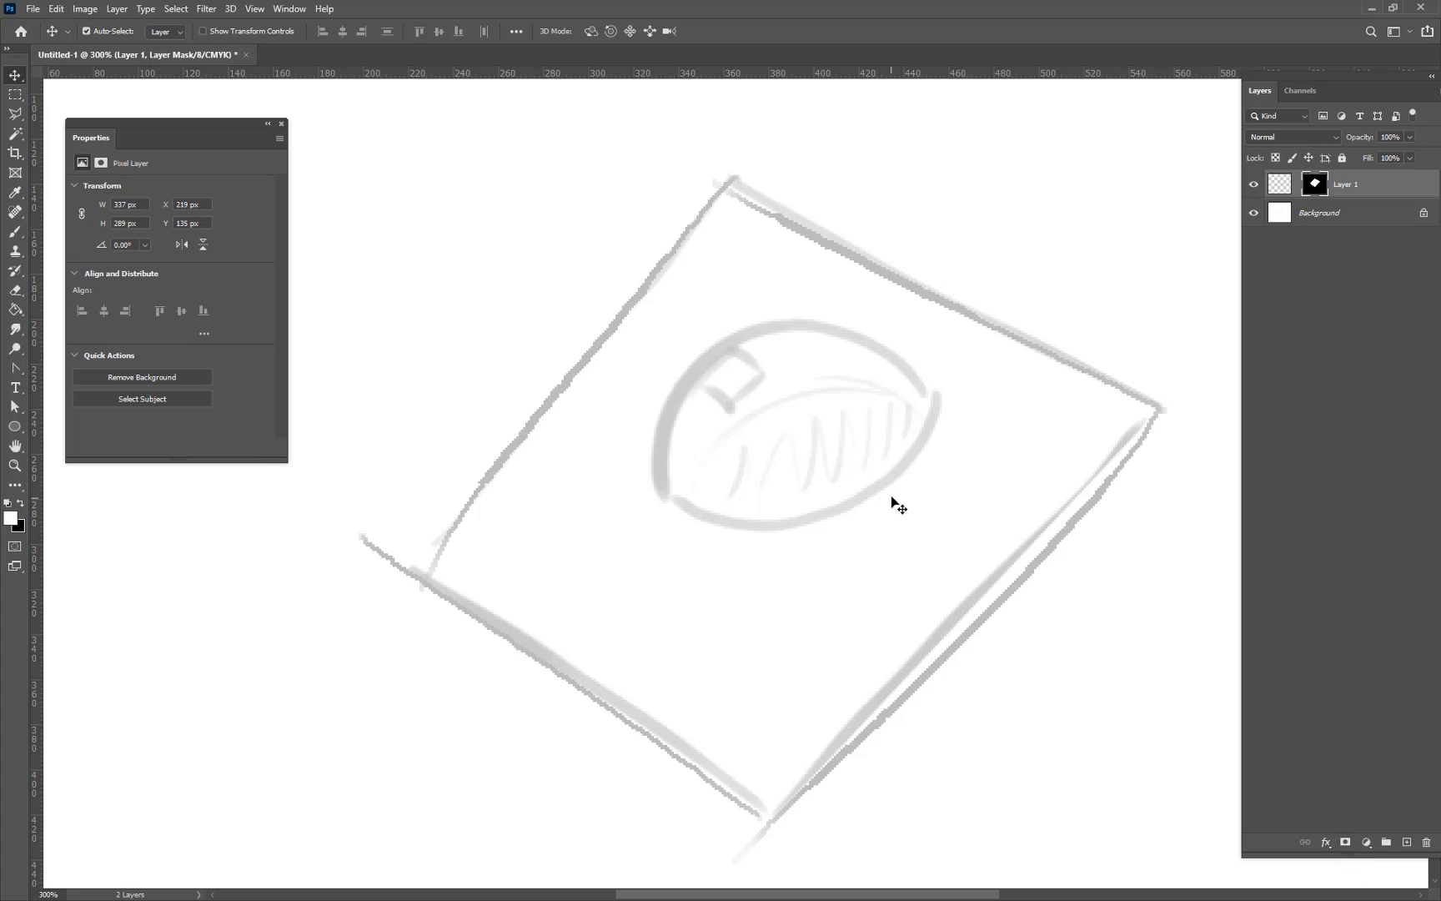
Shift Layer 1's painting around behind its fixed mask, ending at about X 241 px, Y 63 px.
mouse_move(894, 502)
left_mouse_down()
mouse_move(857, 482)
mouse_move(889, 517)
mouse_move(727, 408)
left_mouse_up()
left_click(1279, 190)
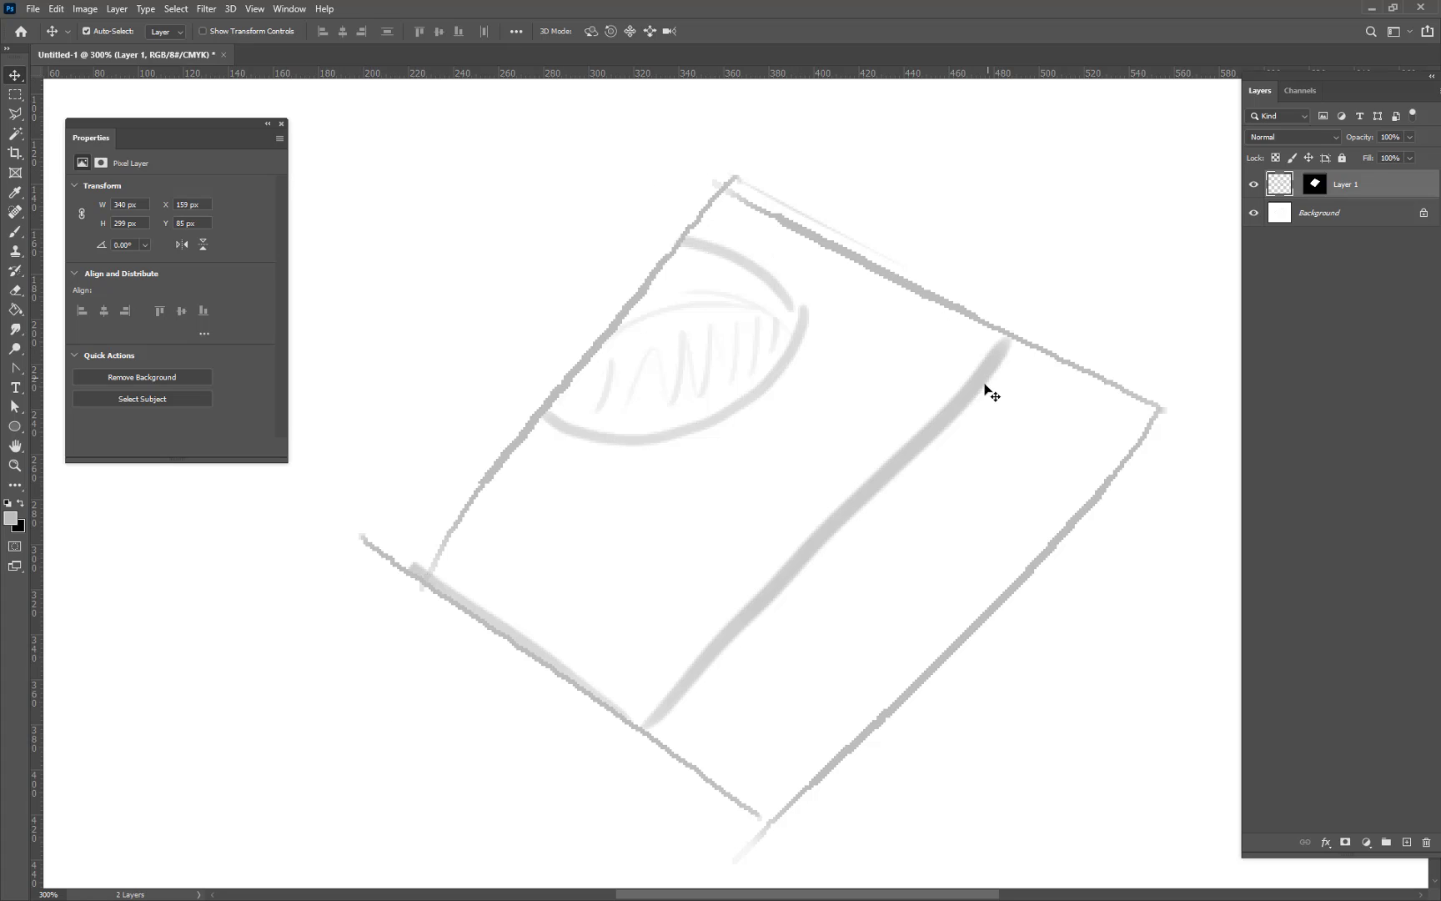
mouse_move(641, 387)
left_mouse_down()
mouse_move(745, 347)
mouse_move(749, 375)
mouse_move(991, 331)
mouse_move(933, 380)
mouse_move(967, 305)
mouse_move(904, 431)
mouse_move(938, 352)
left_mouse_up()
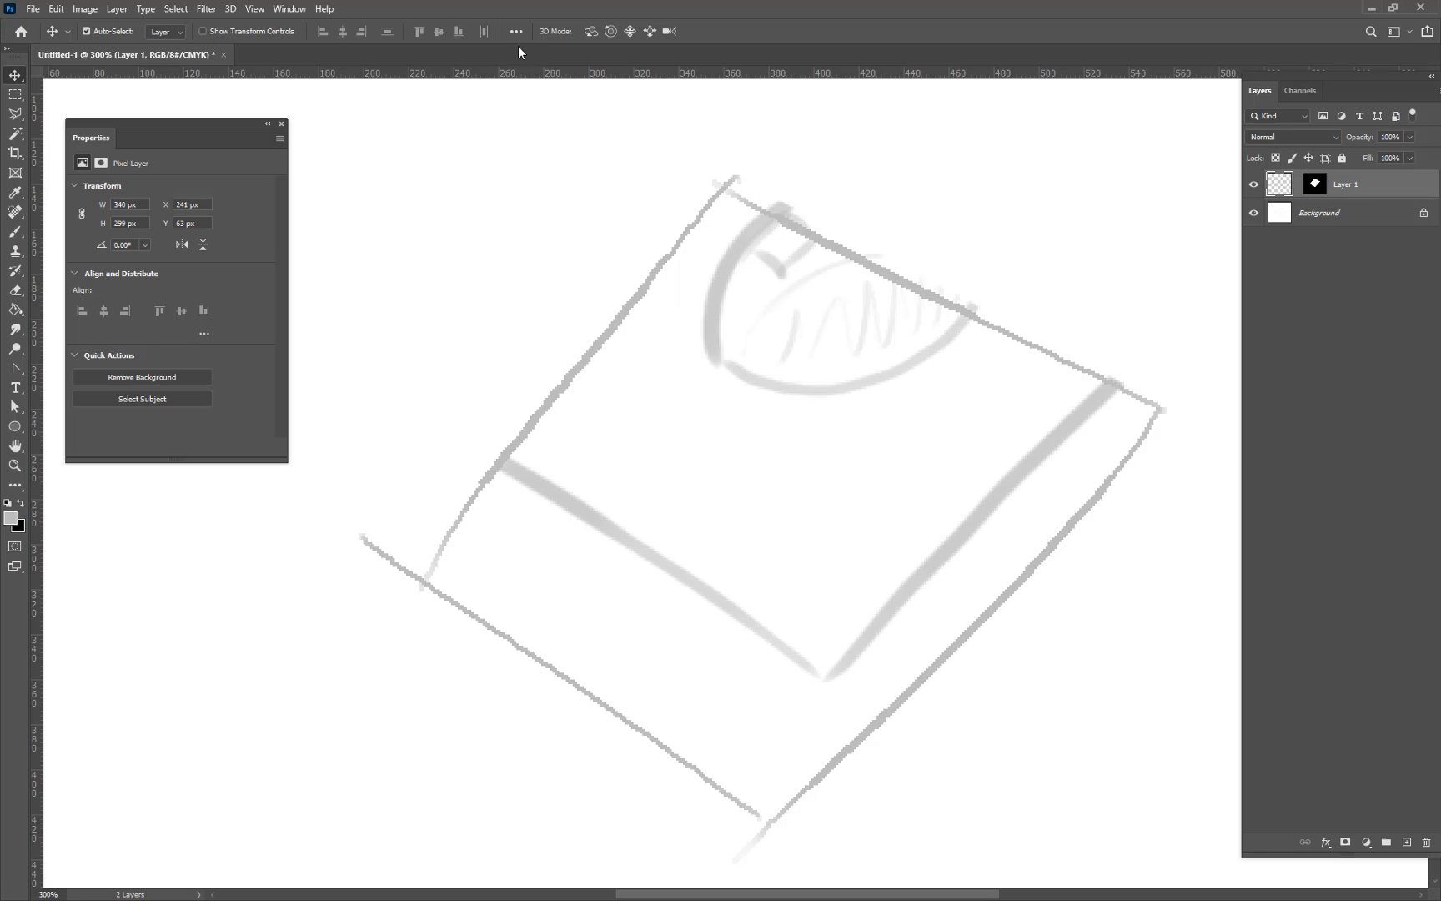
Close the untitled sketch document without saving and minimize Photoshop to return to ZBrush.
left_click(224, 55)
left_click(715, 340)
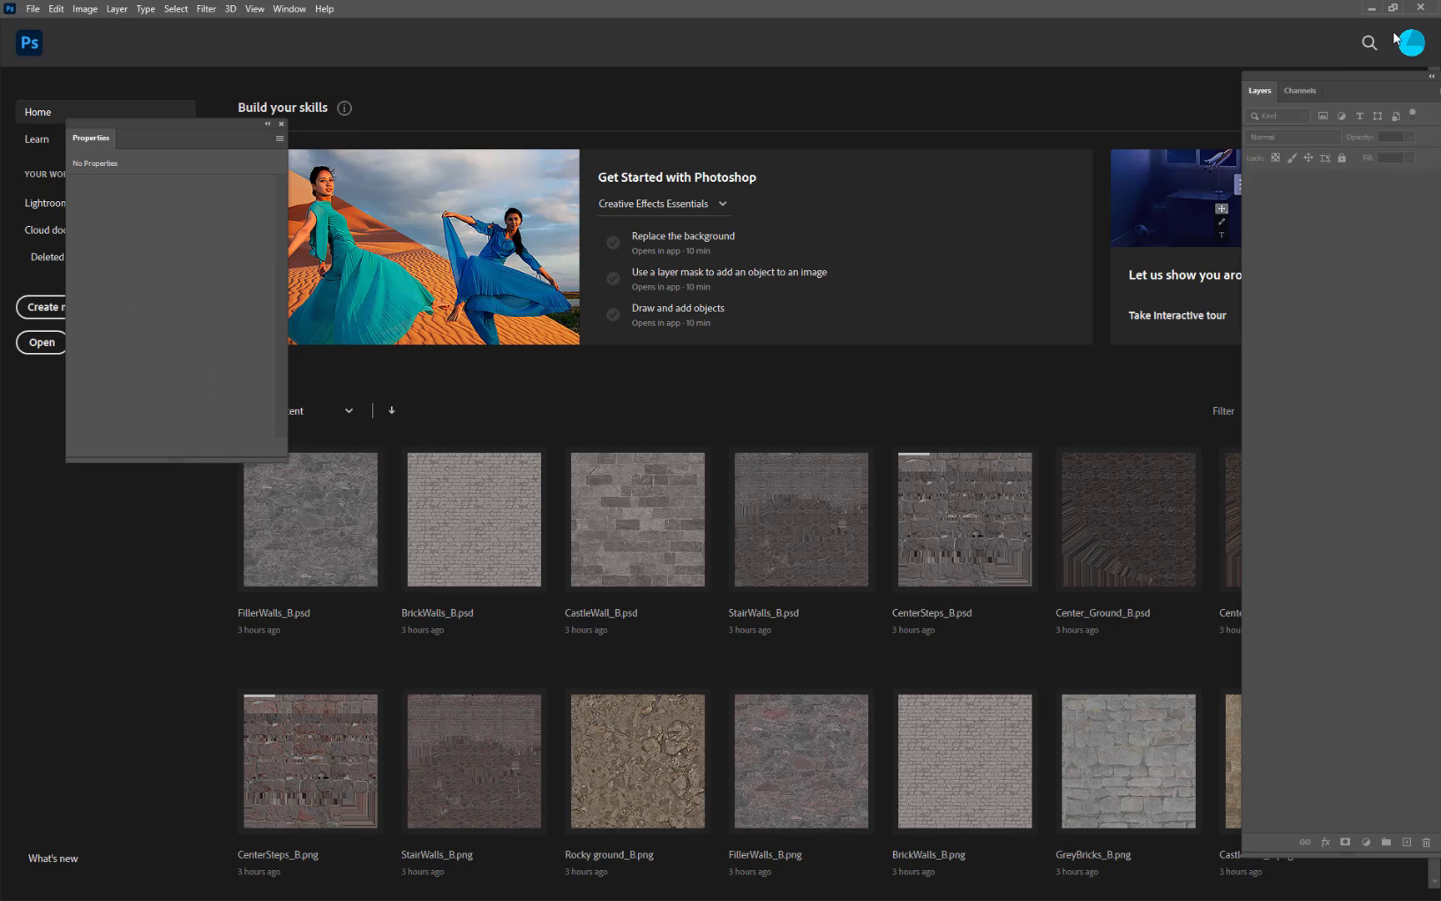
left_click(1372, 8)
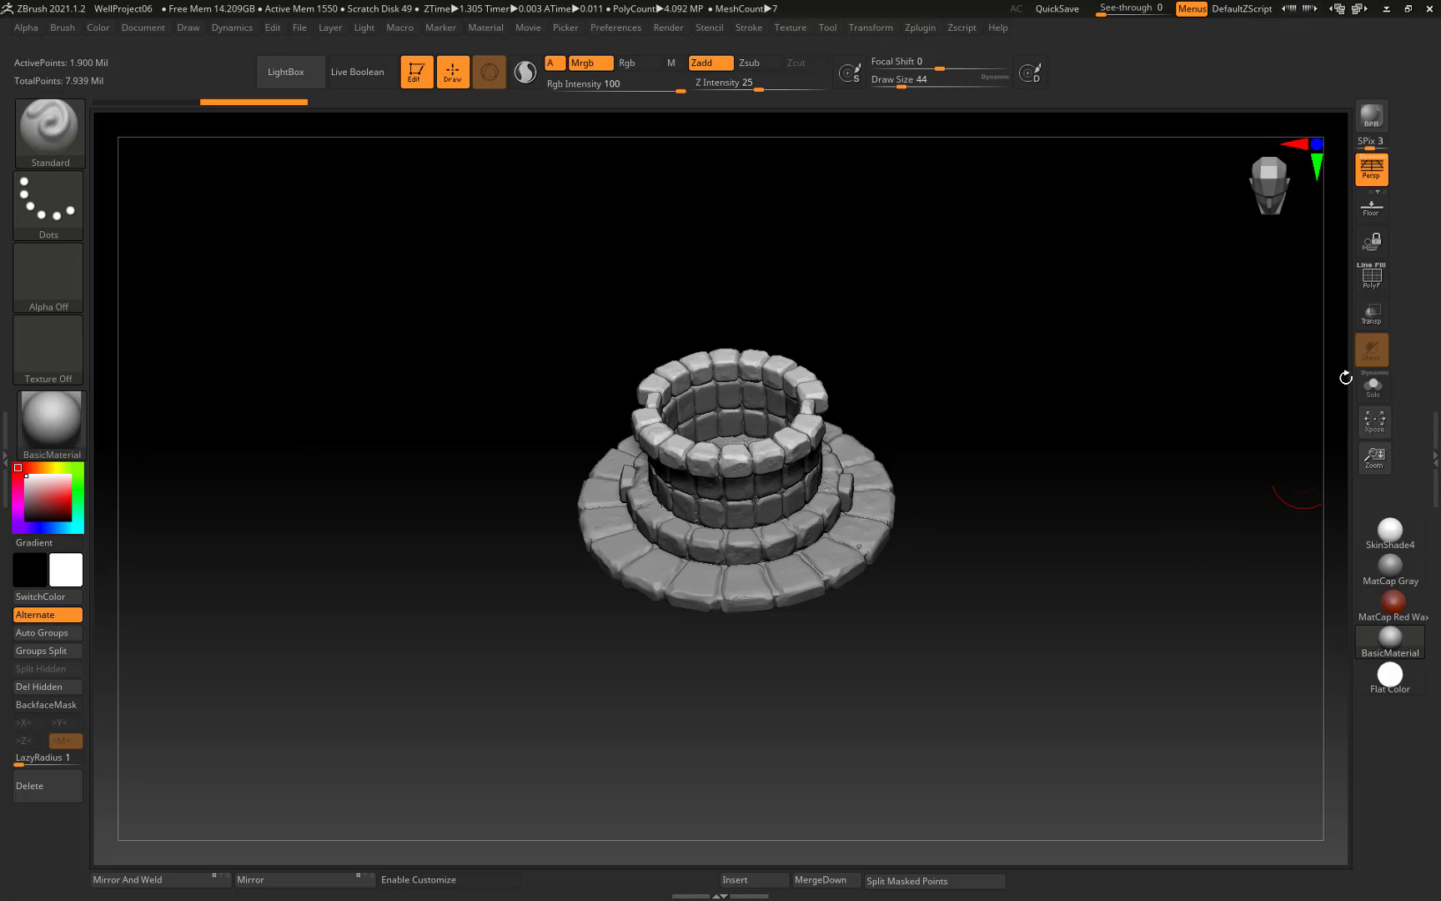
Expand both side trays to show the Subtool list and the Brush palette.
left_click(1435, 457)
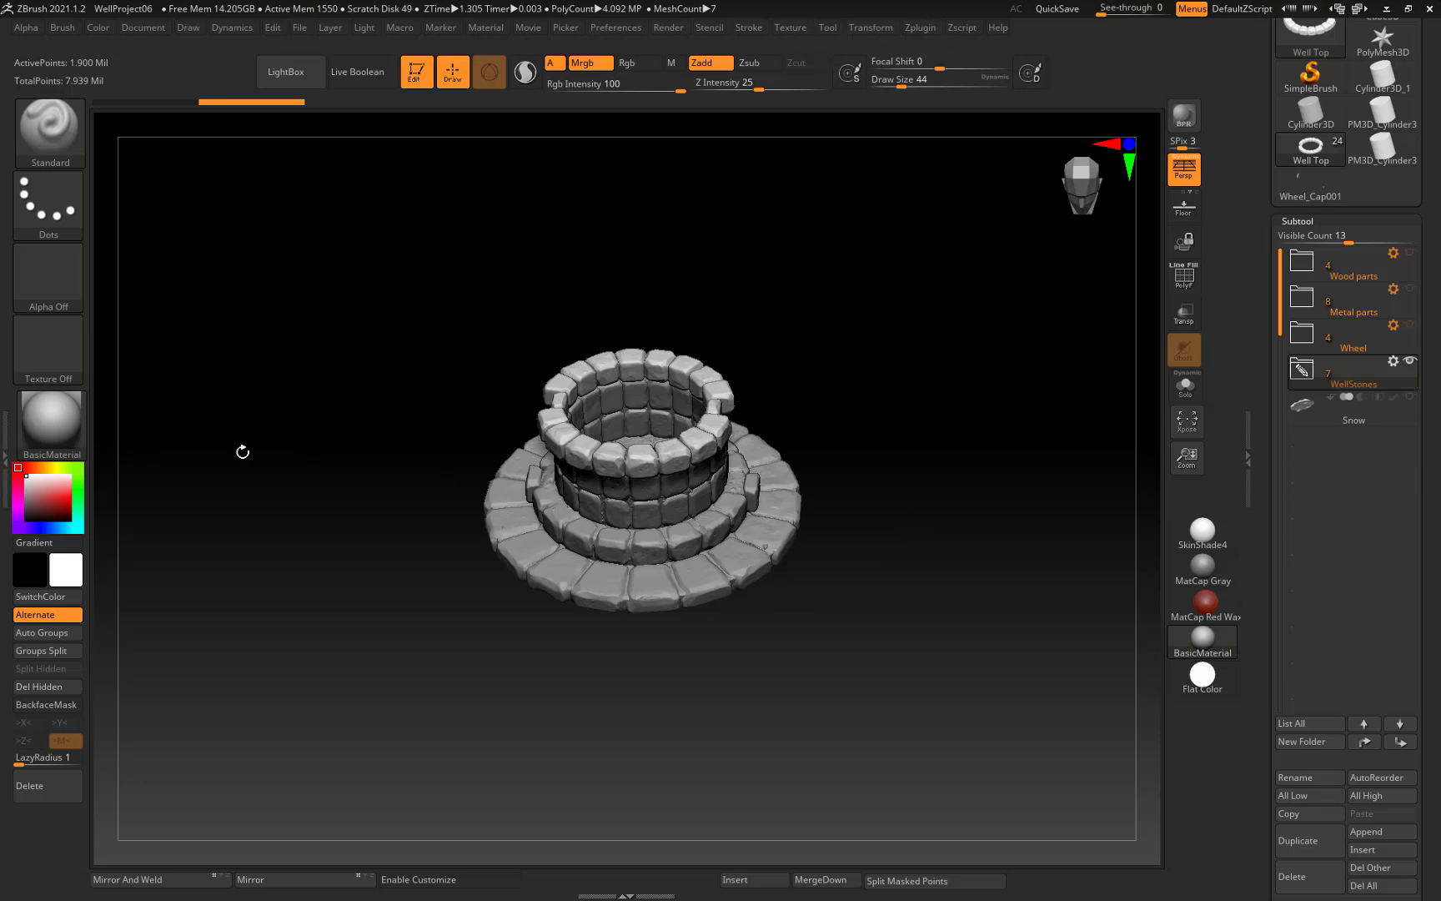
left_click(5, 457)
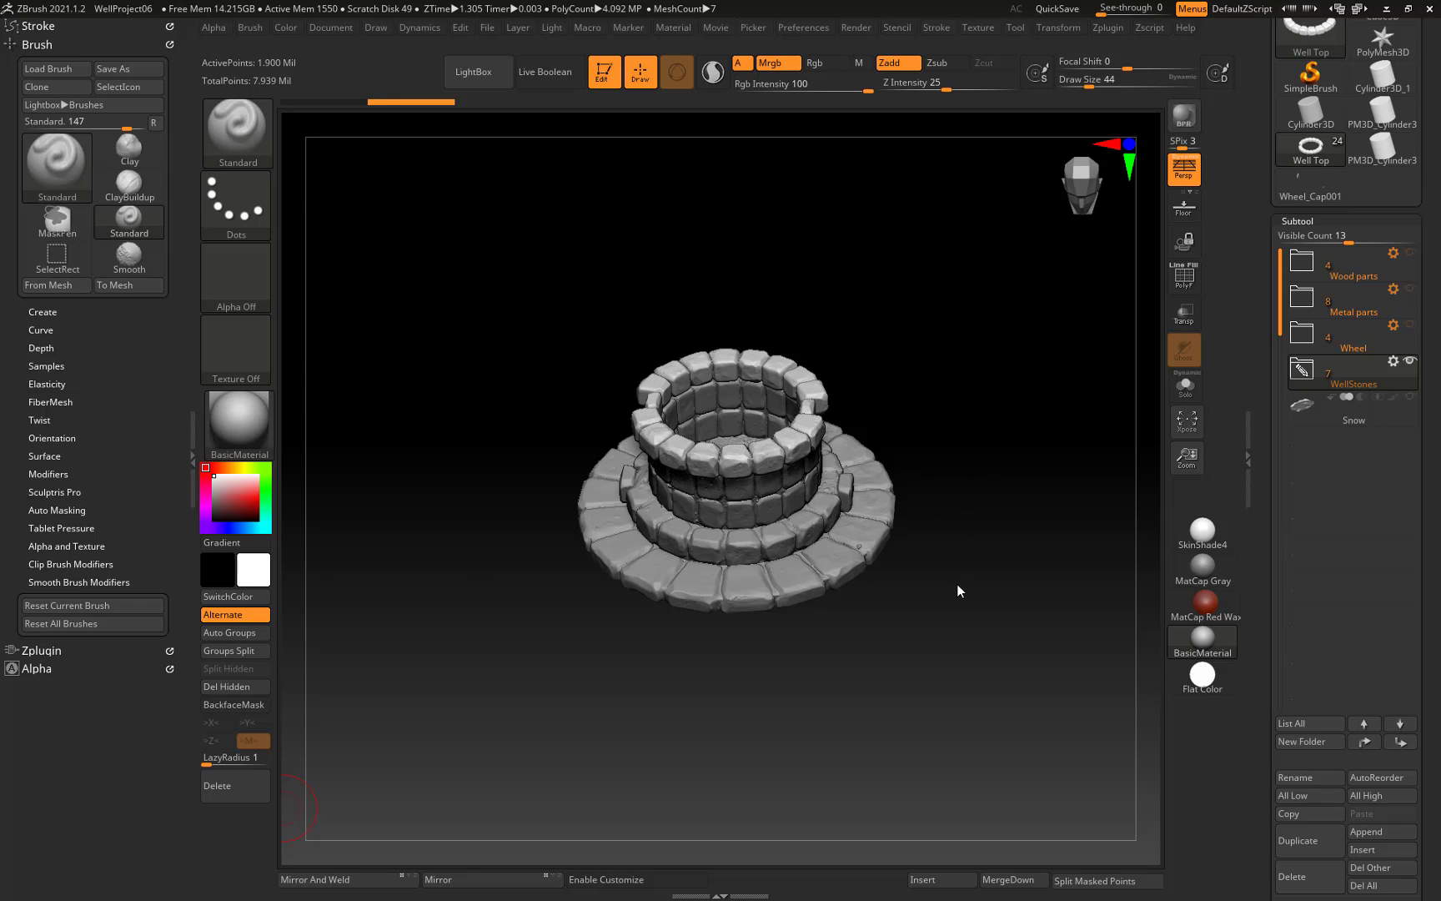
Look over the sculpting brush library and turn on PolyFrame to show the well top's polygroups.
left_click_drag(956, 596, 953, 428)
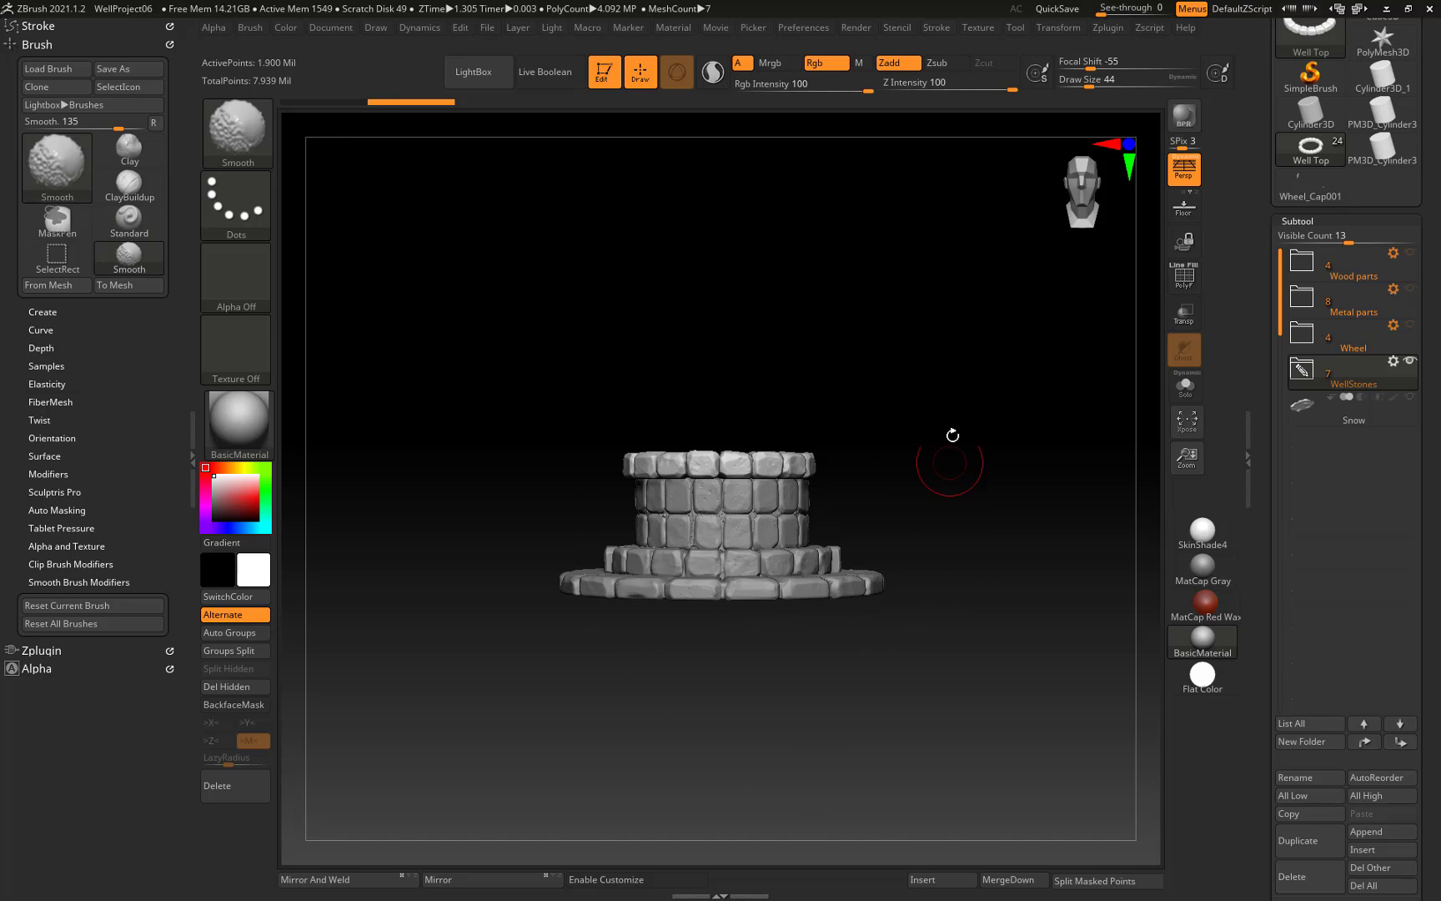
key("f")
left_click_drag(982, 509, 1031, 514)
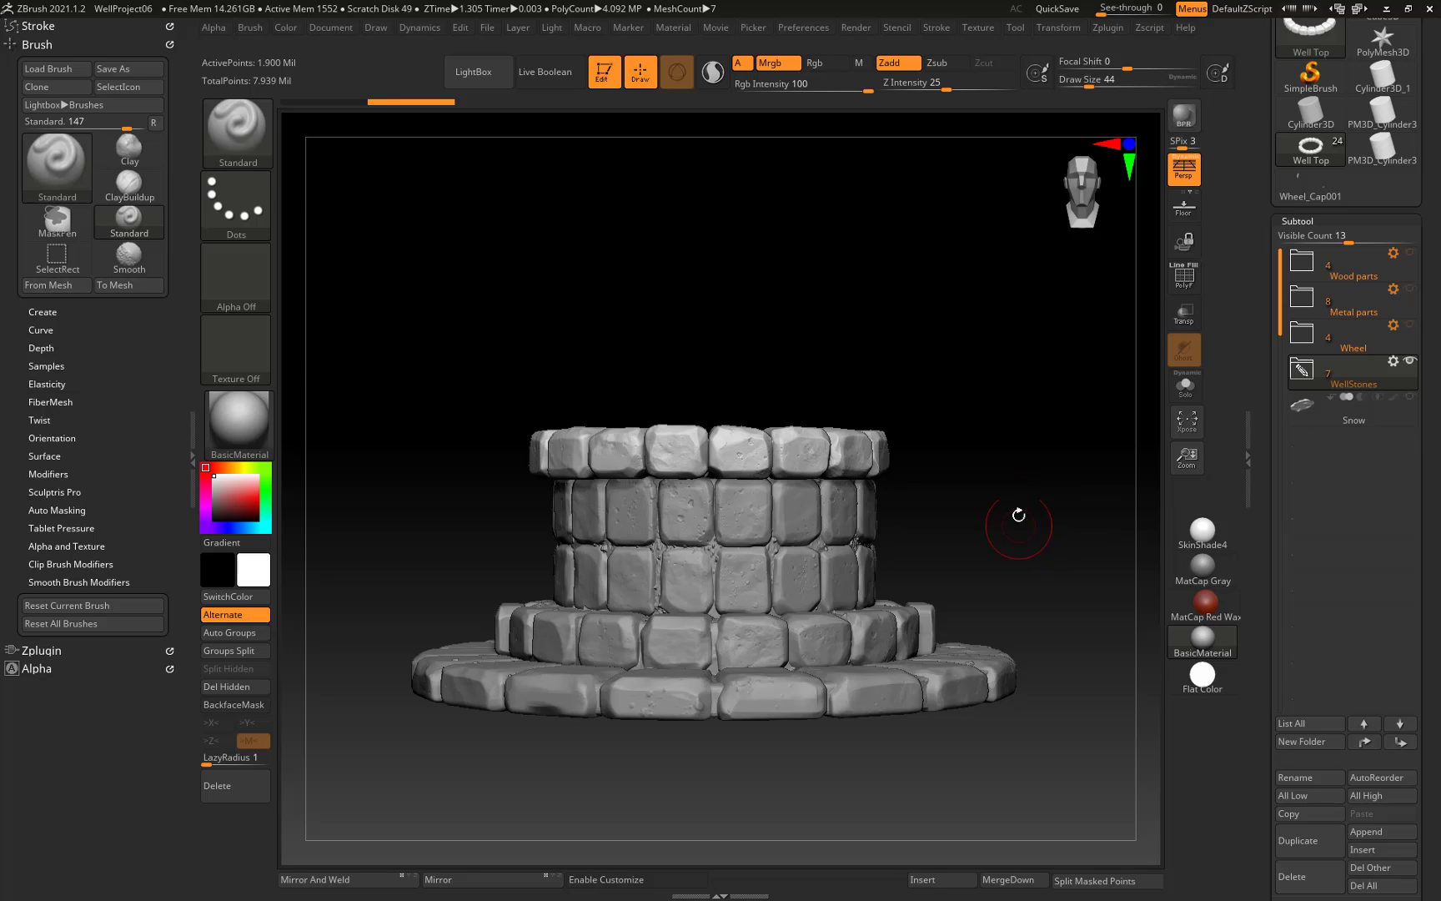
left_click(258, 139)
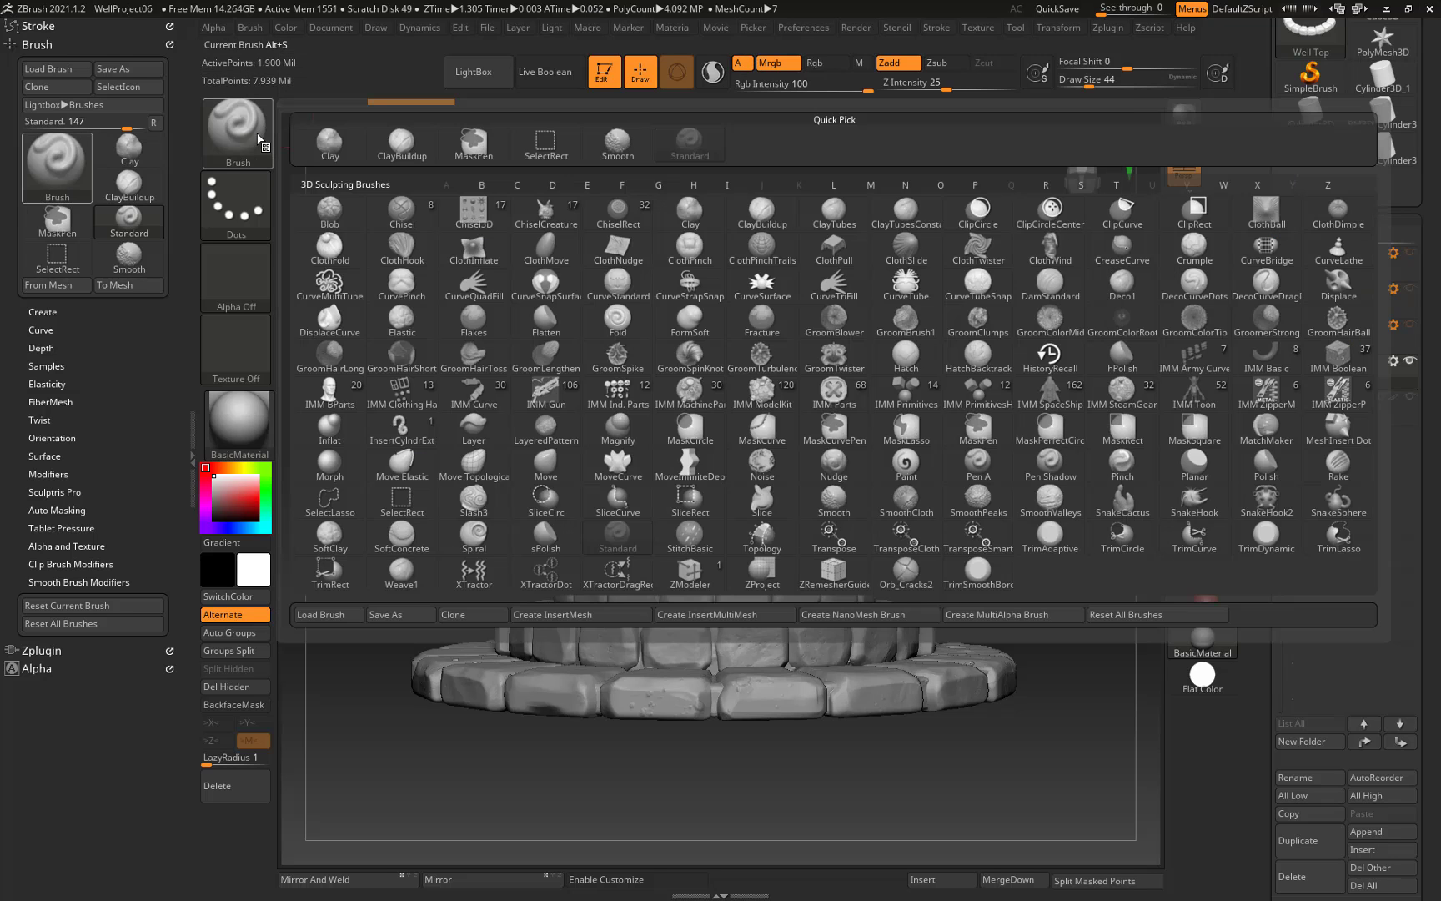
left_click_drag(1008, 458, 1088, 547)
key("shift+f")
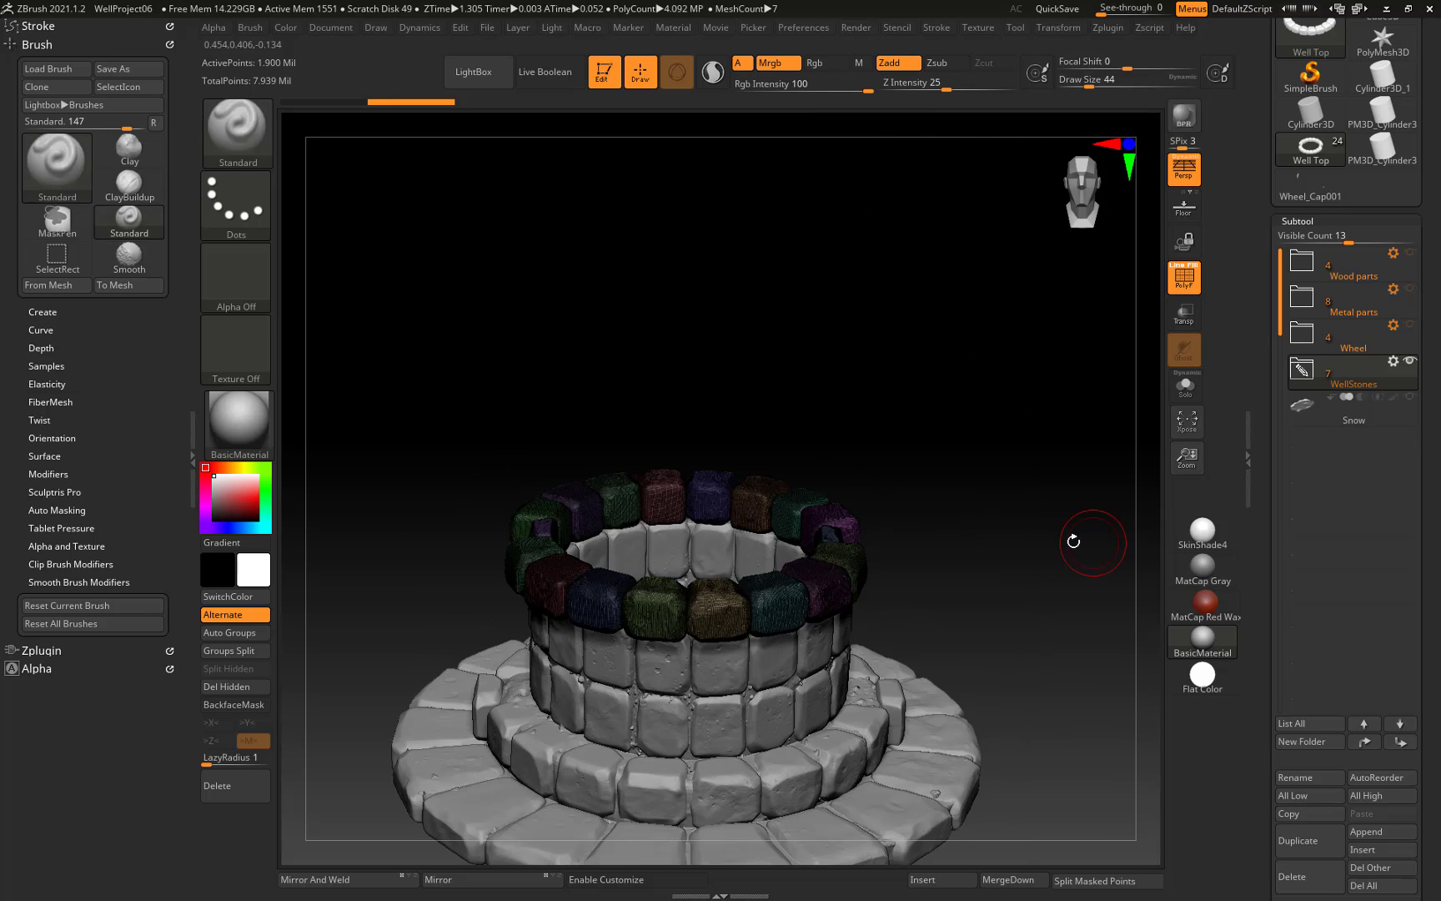
Select the WellMain subtool and the Base subtool in turn, and examine the base stones' polygroups from several angles.
left_click_drag(992, 429, 991, 451)
left_click(976, 659, "alt")
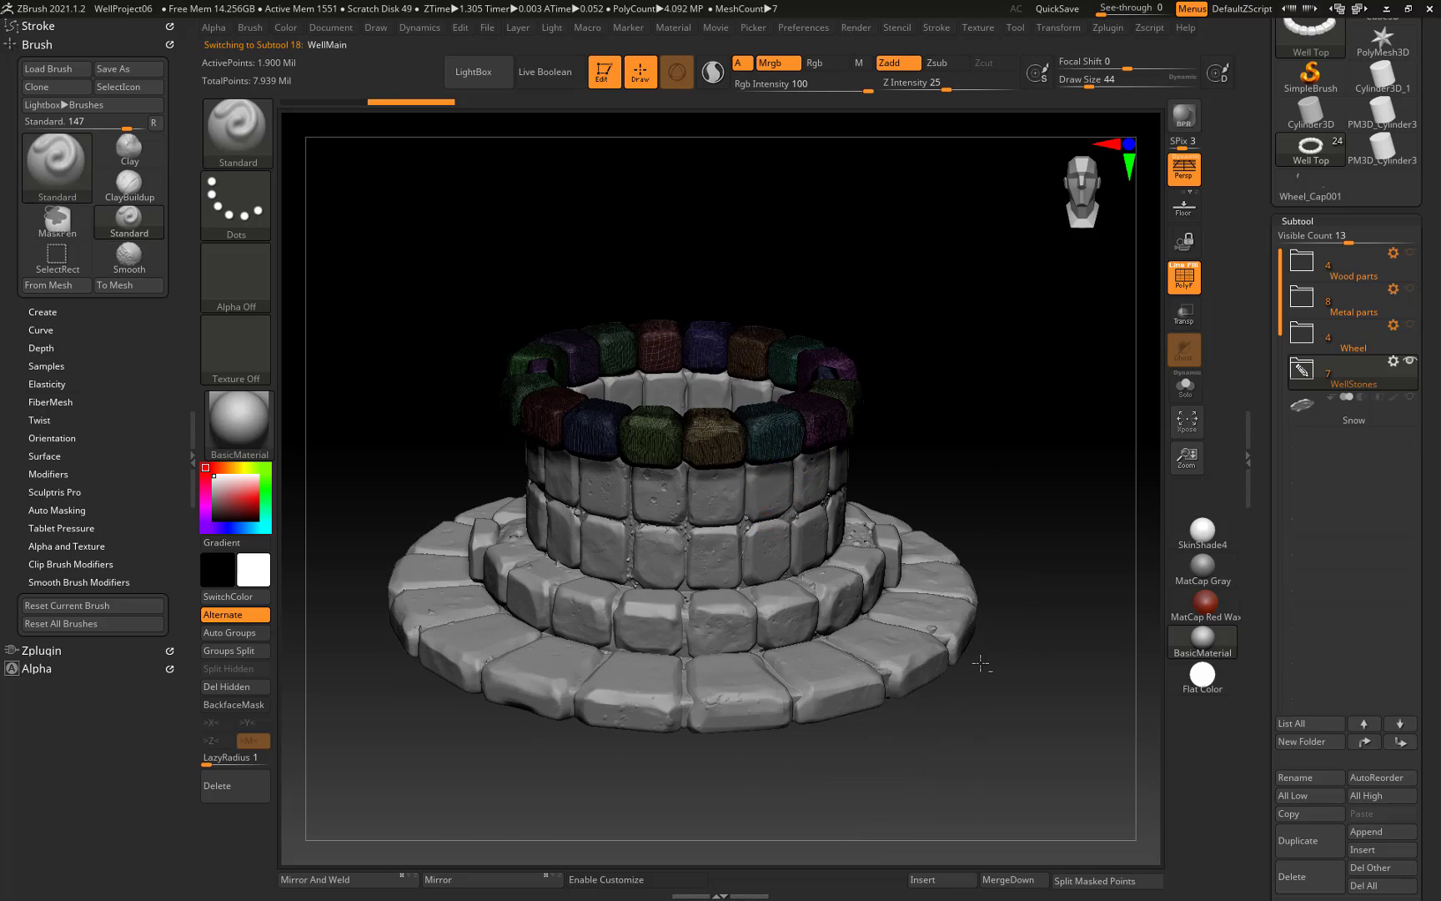
left_click(751, 688, "alt")
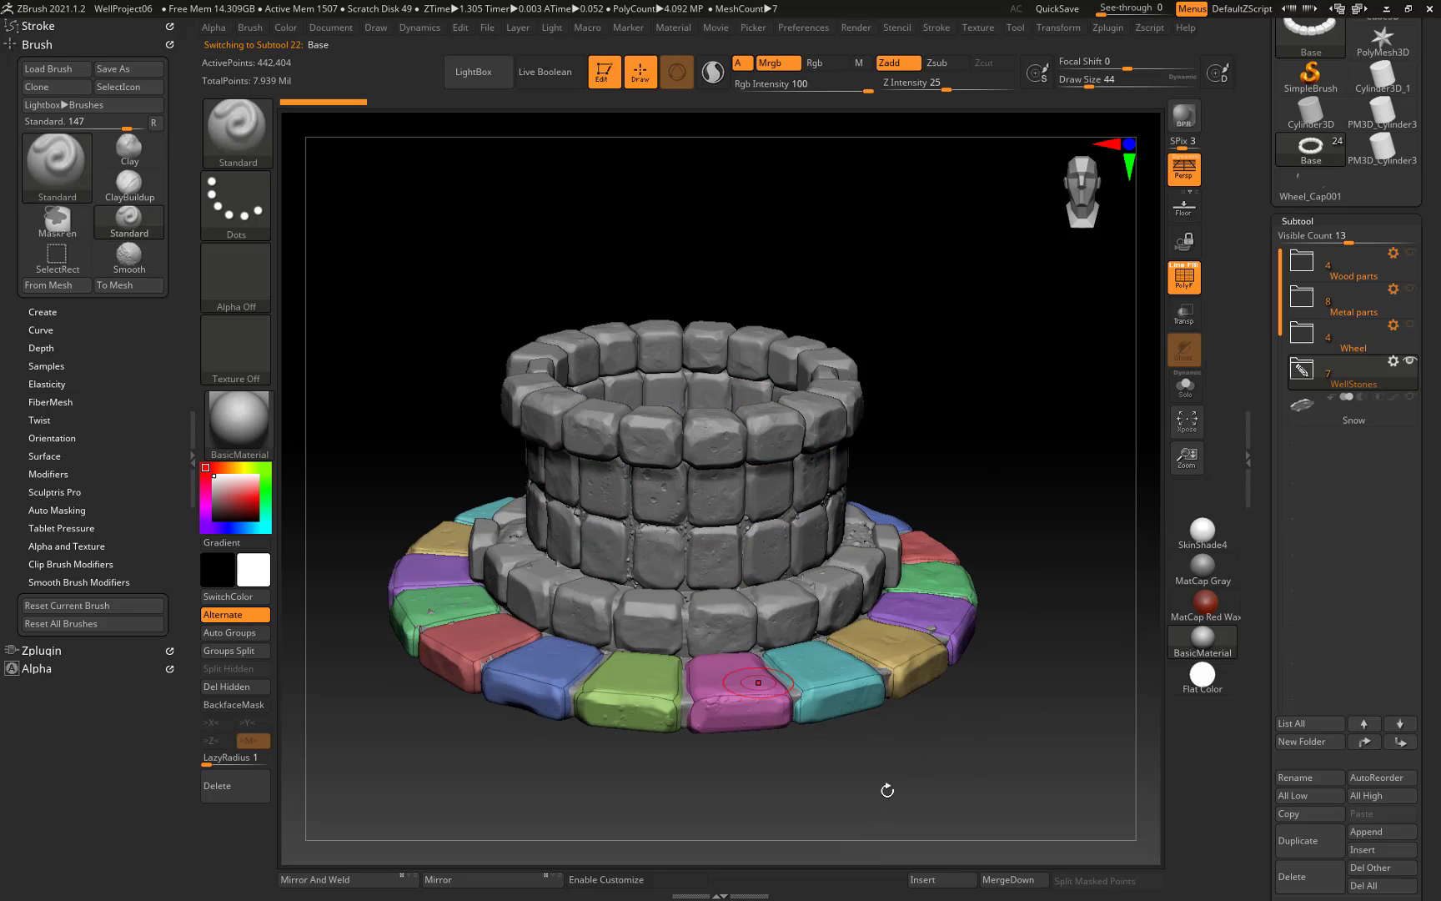
left_click_drag(1008, 769, 999, 689)
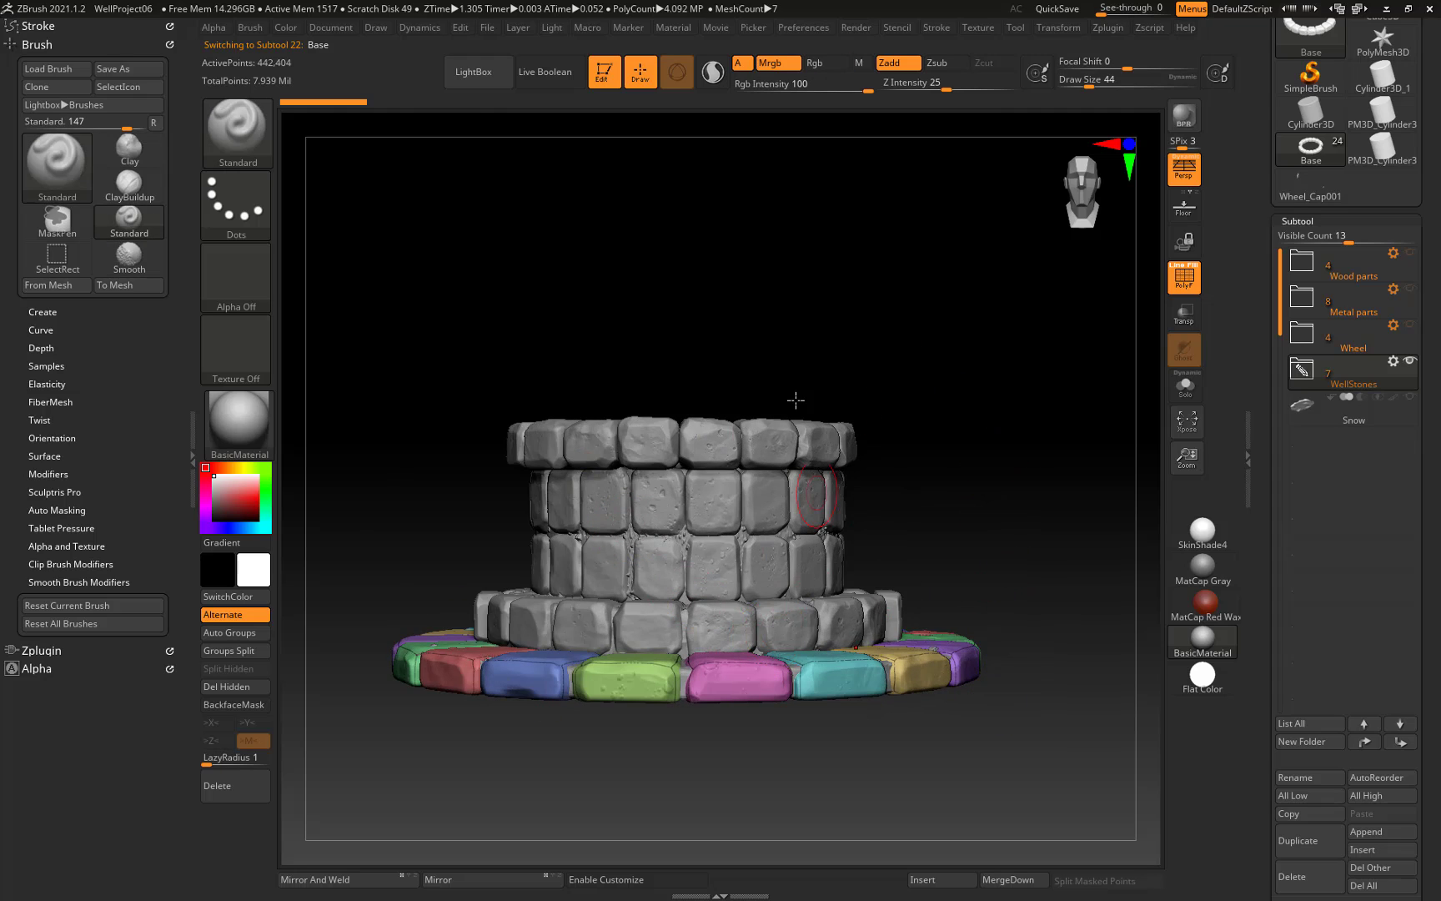
left_click_drag(915, 408, 987, 506)
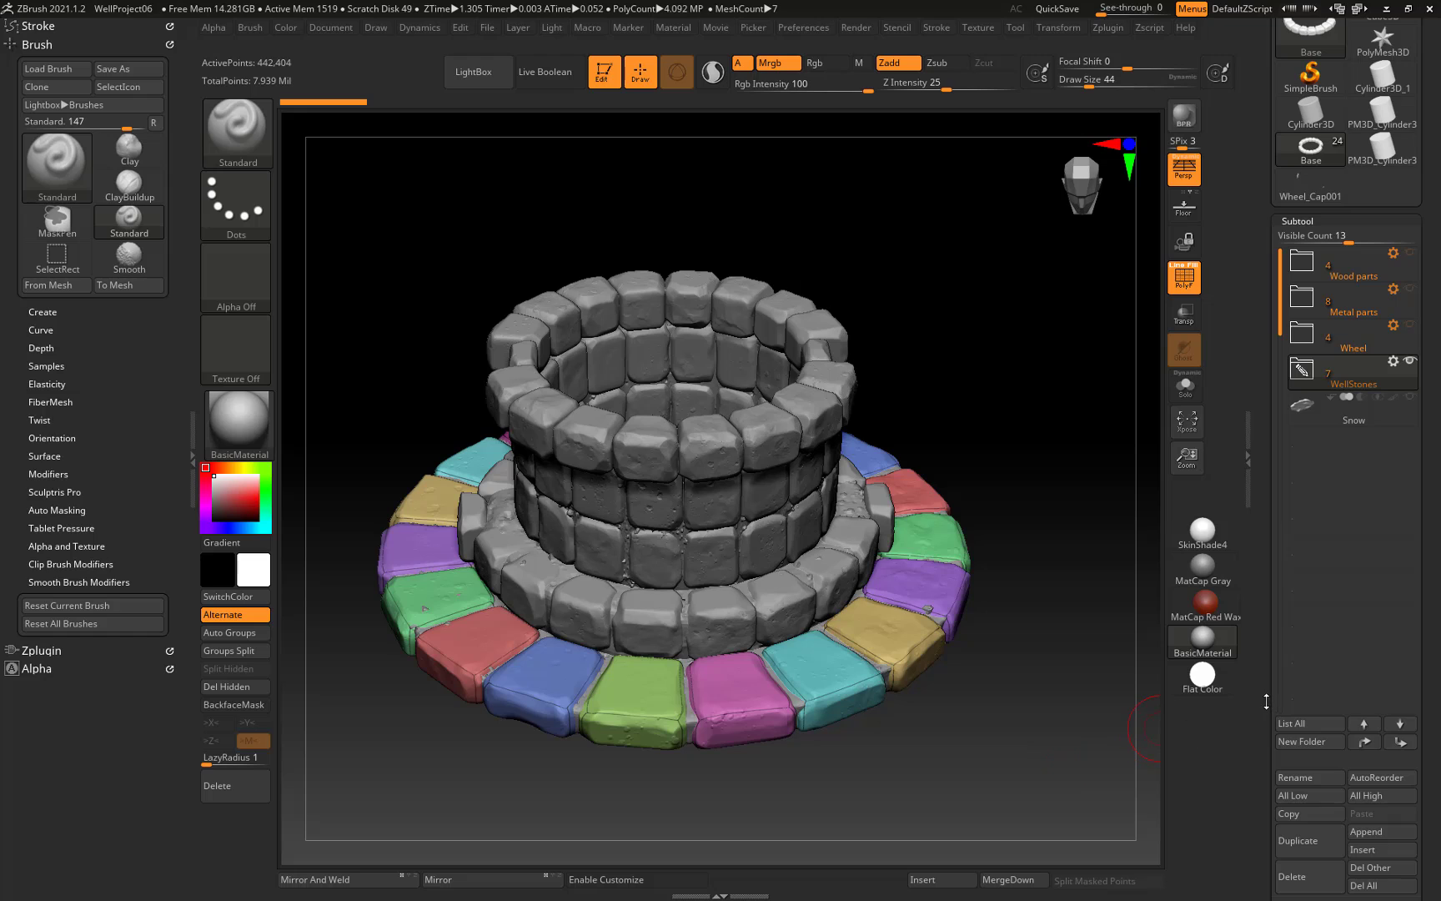
Set the Subtool list's Visible Count to 9 and expand its Merge options.
mouse_move(1269, 679)
left_mouse_down()
mouse_move(1271, 660)
mouse_move(1277, 703)
left_mouse_up()
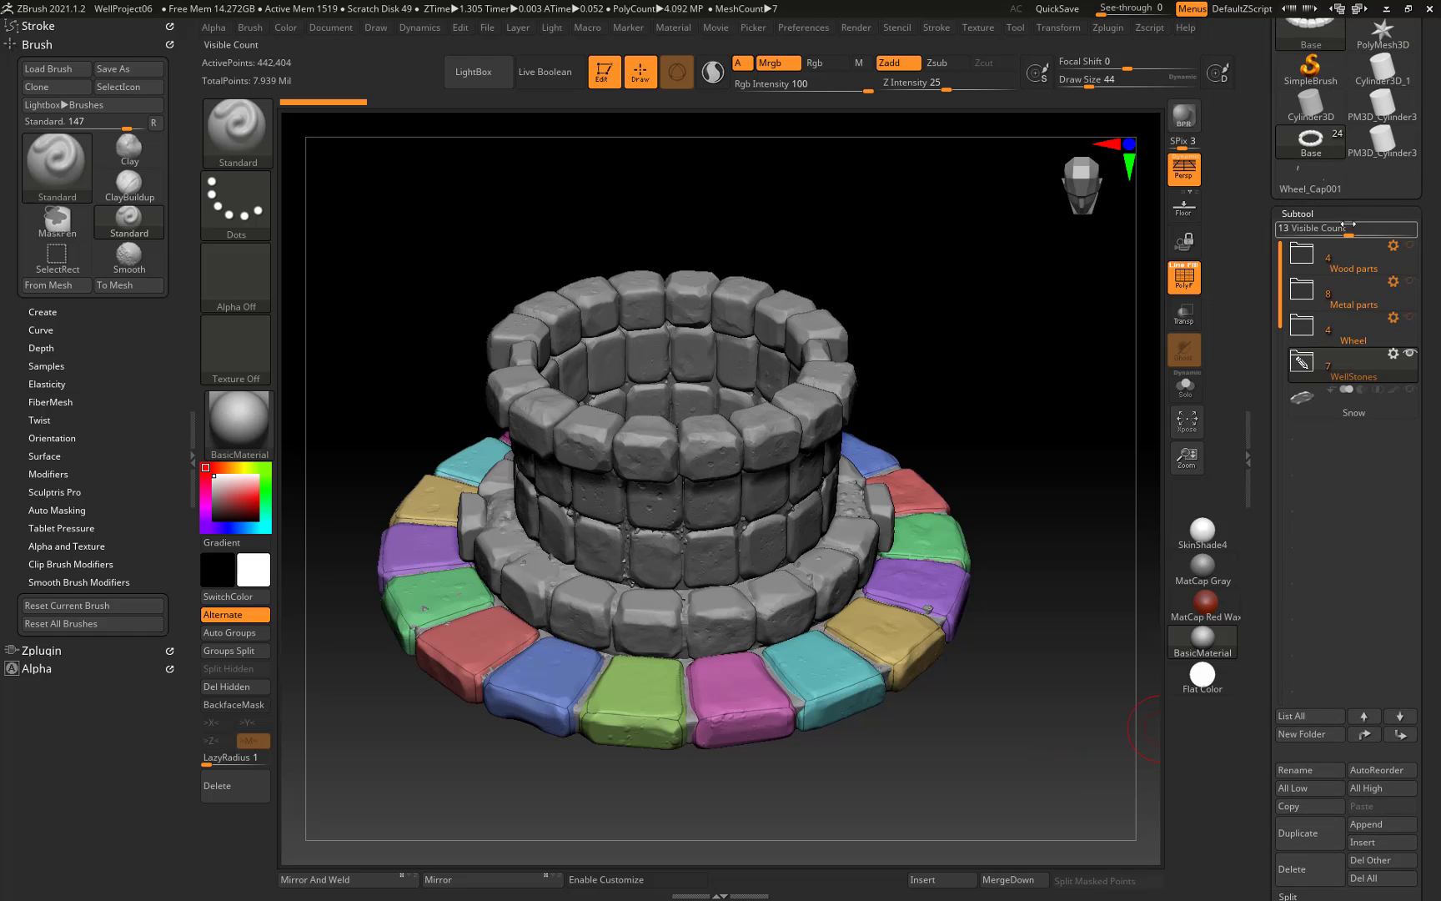
left_click_drag(1348, 236, 1327, 238)
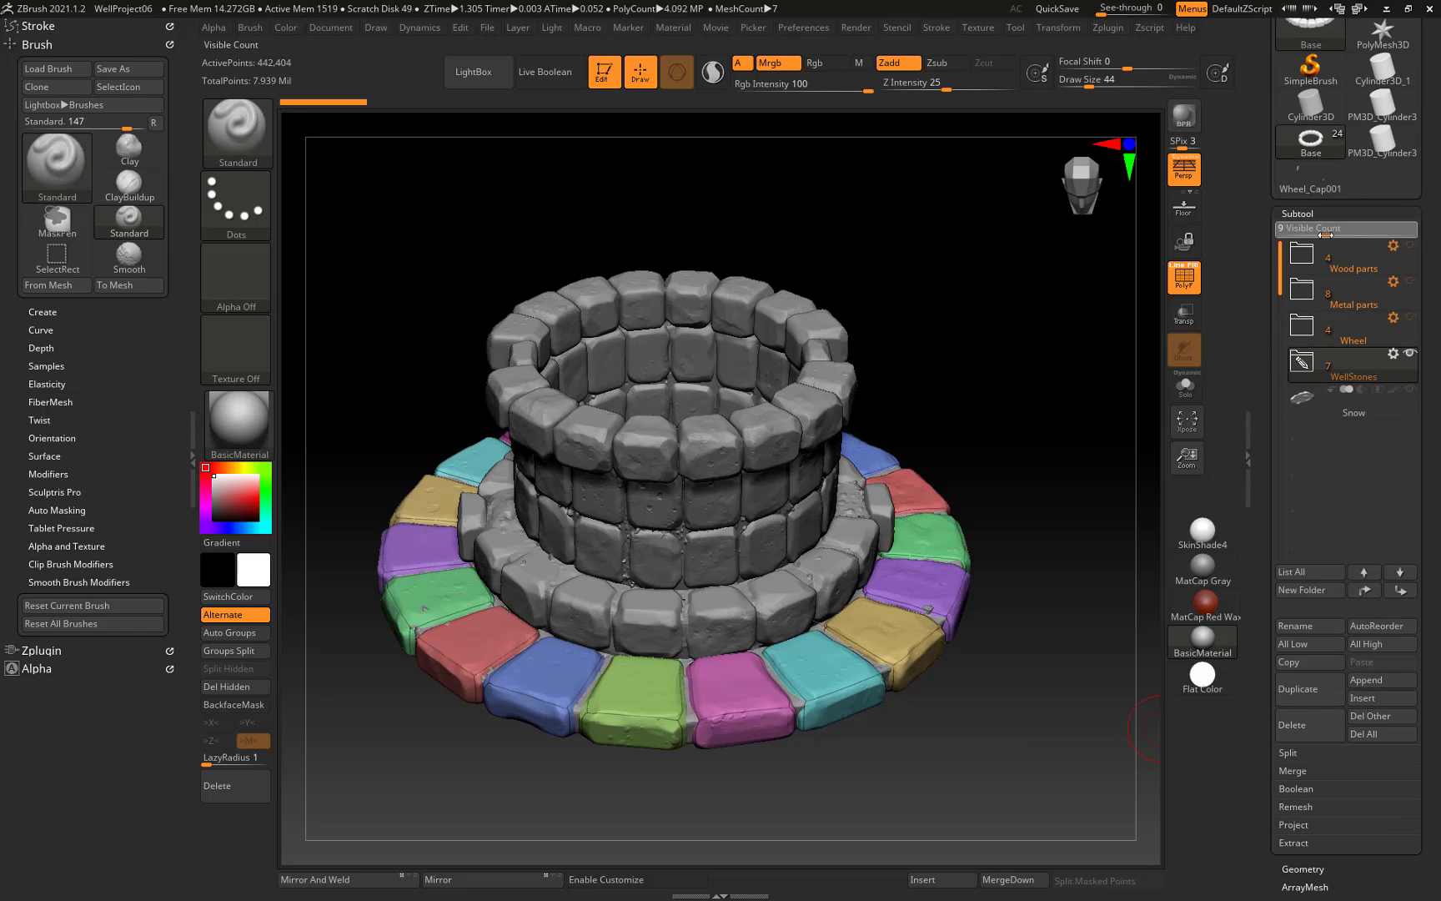
left_click(1324, 773)
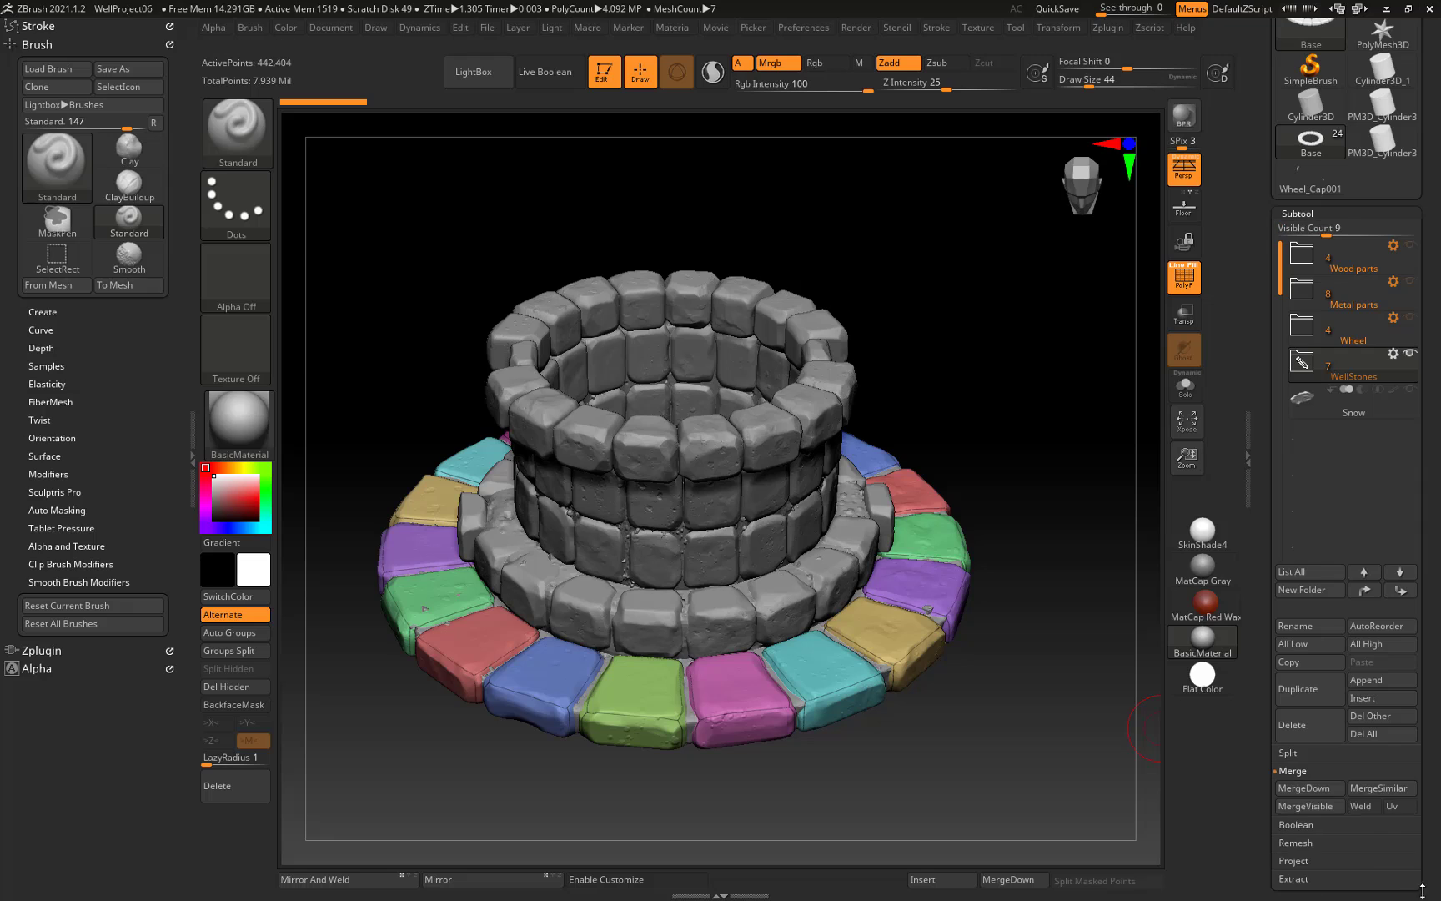
Merge all visible subtools into a new tool and open it to inspect the individual stones' polygroups.
left_click(1323, 807)
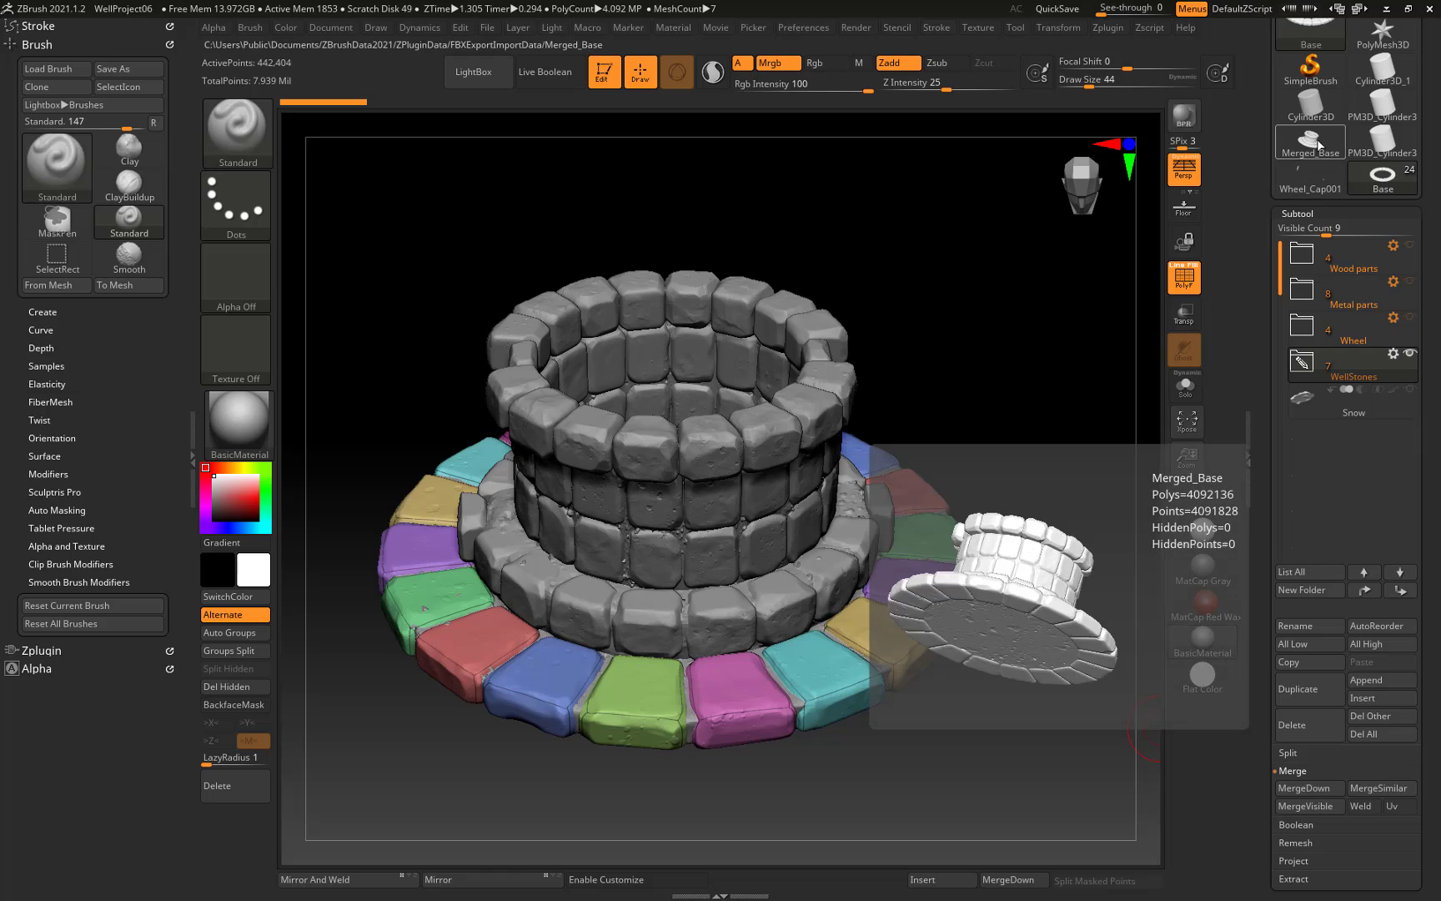
left_click(1310, 142)
mouse_move(1011, 758)
left_mouse_down()
mouse_move(1036, 679)
mouse_move(998, 604)
mouse_move(1037, 569)
left_mouse_up()
left_click_drag(982, 363, 1033, 396, "alt")
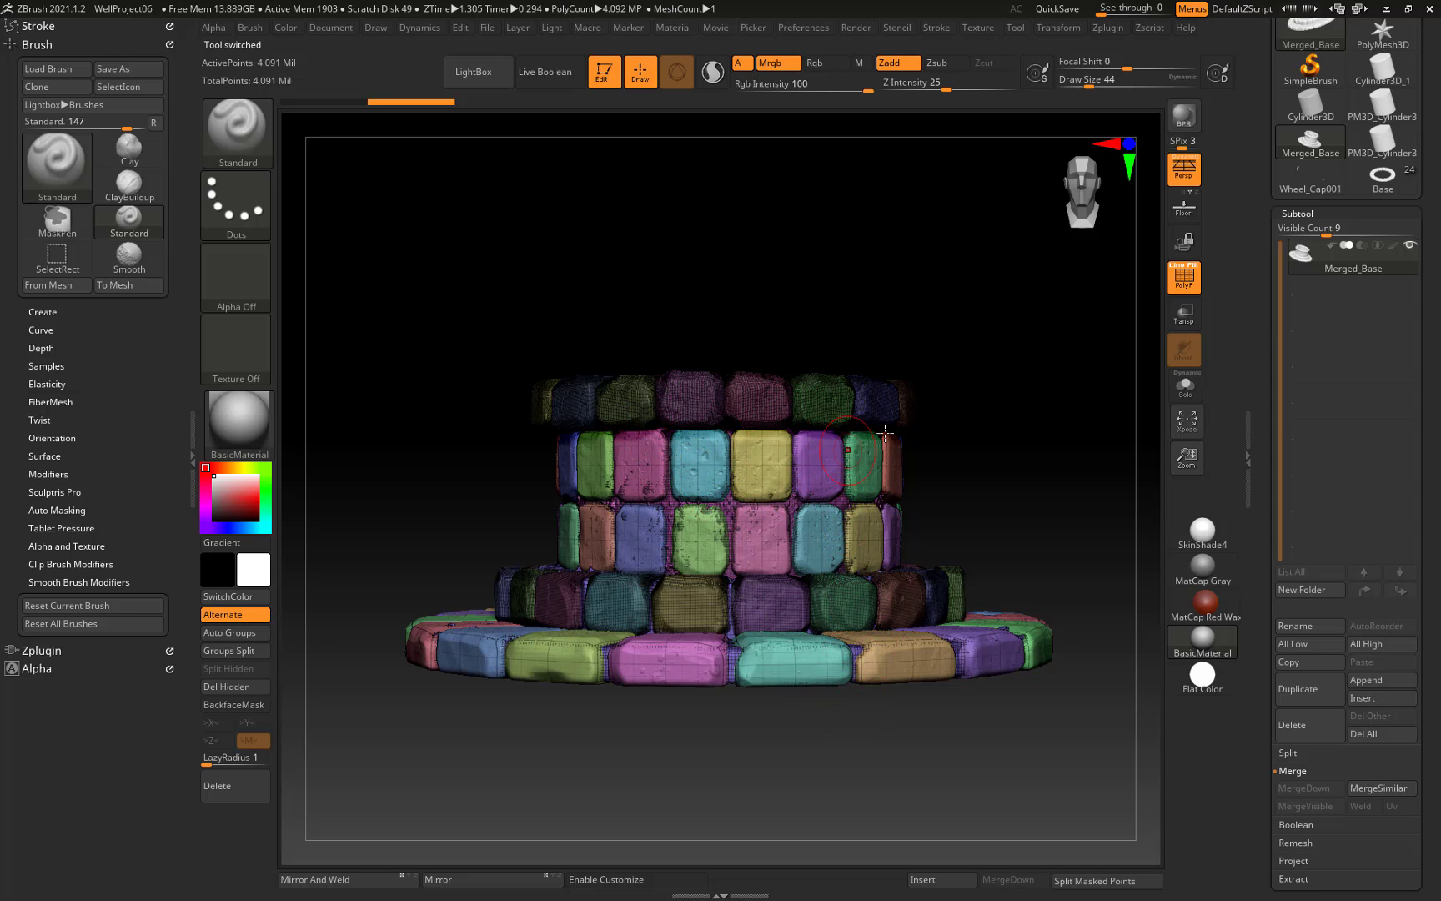
mouse_move(1044, 426)
left_mouse_down()
mouse_move(1023, 418)
mouse_move(1046, 451)
mouse_move(1022, 457)
mouse_move(1041, 453)
left_mouse_up()
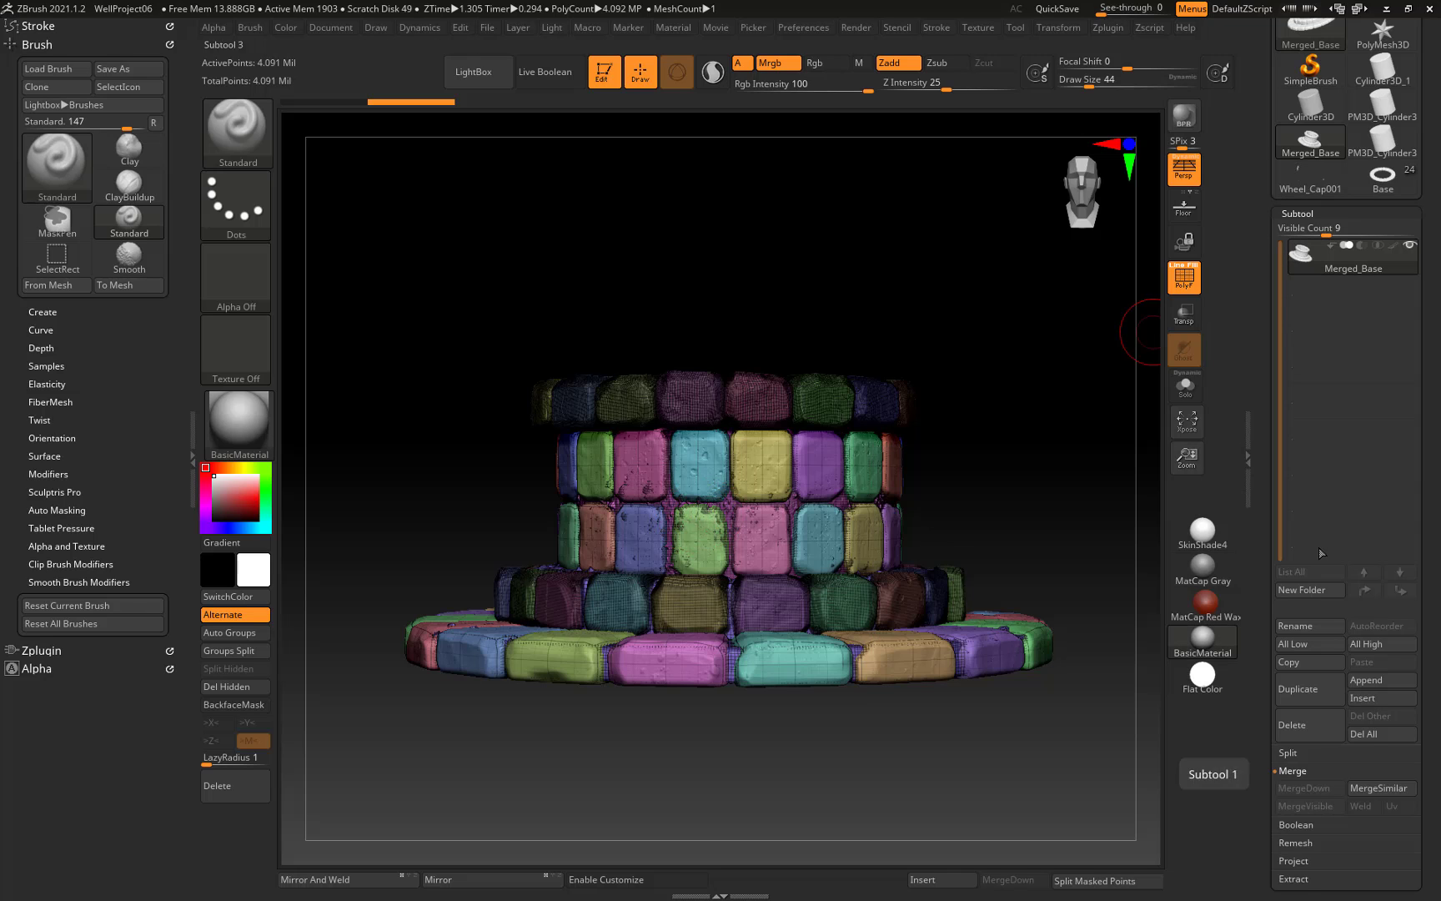
Delete the merged copy and reopen the original well tool that holds the separate subtools.
left_click(1292, 725)
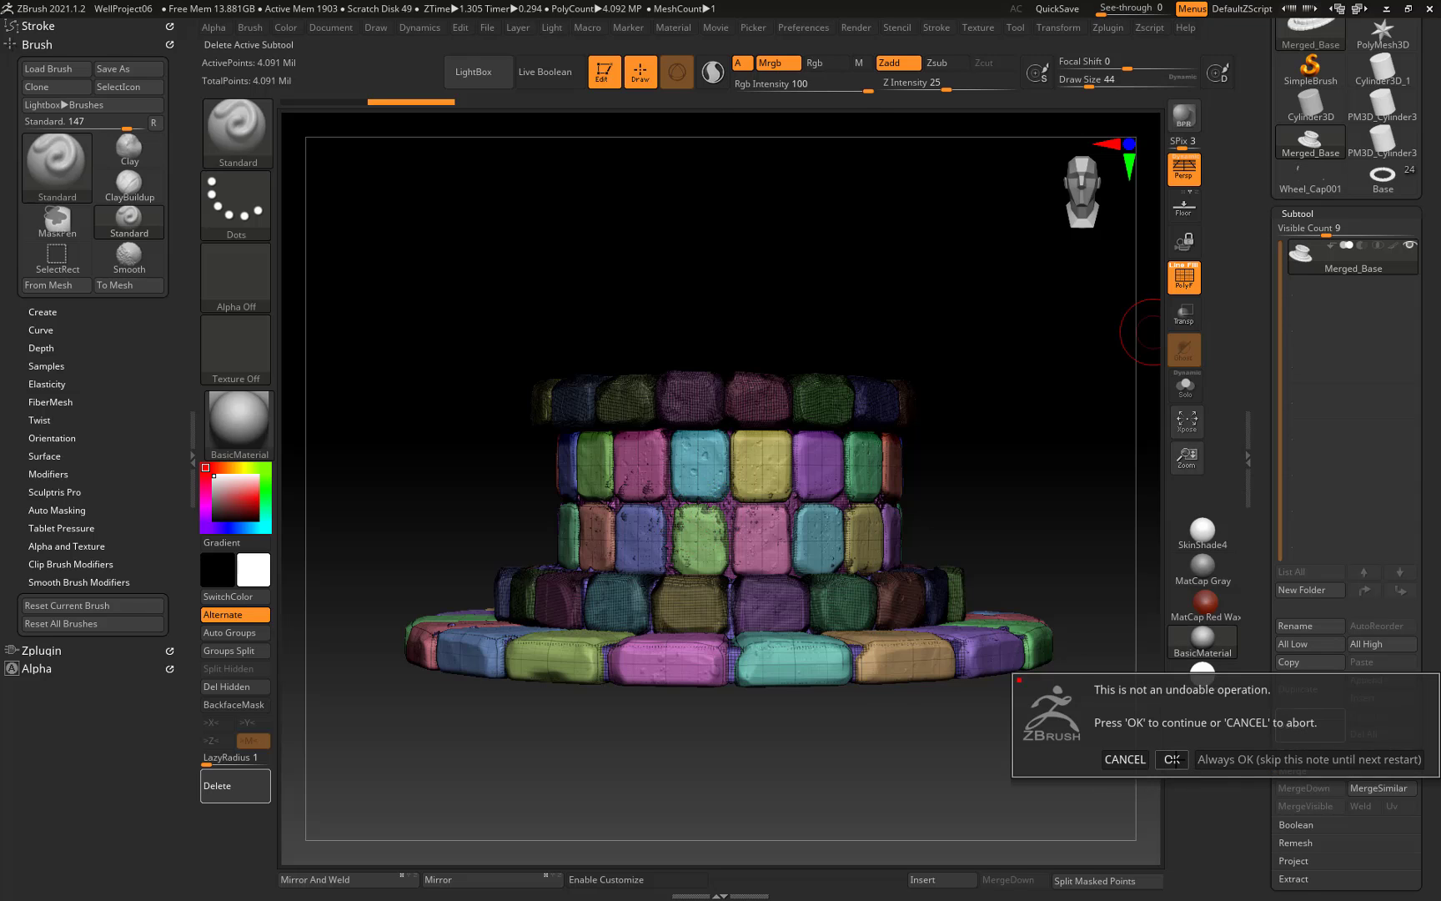
left_click(1173, 760)
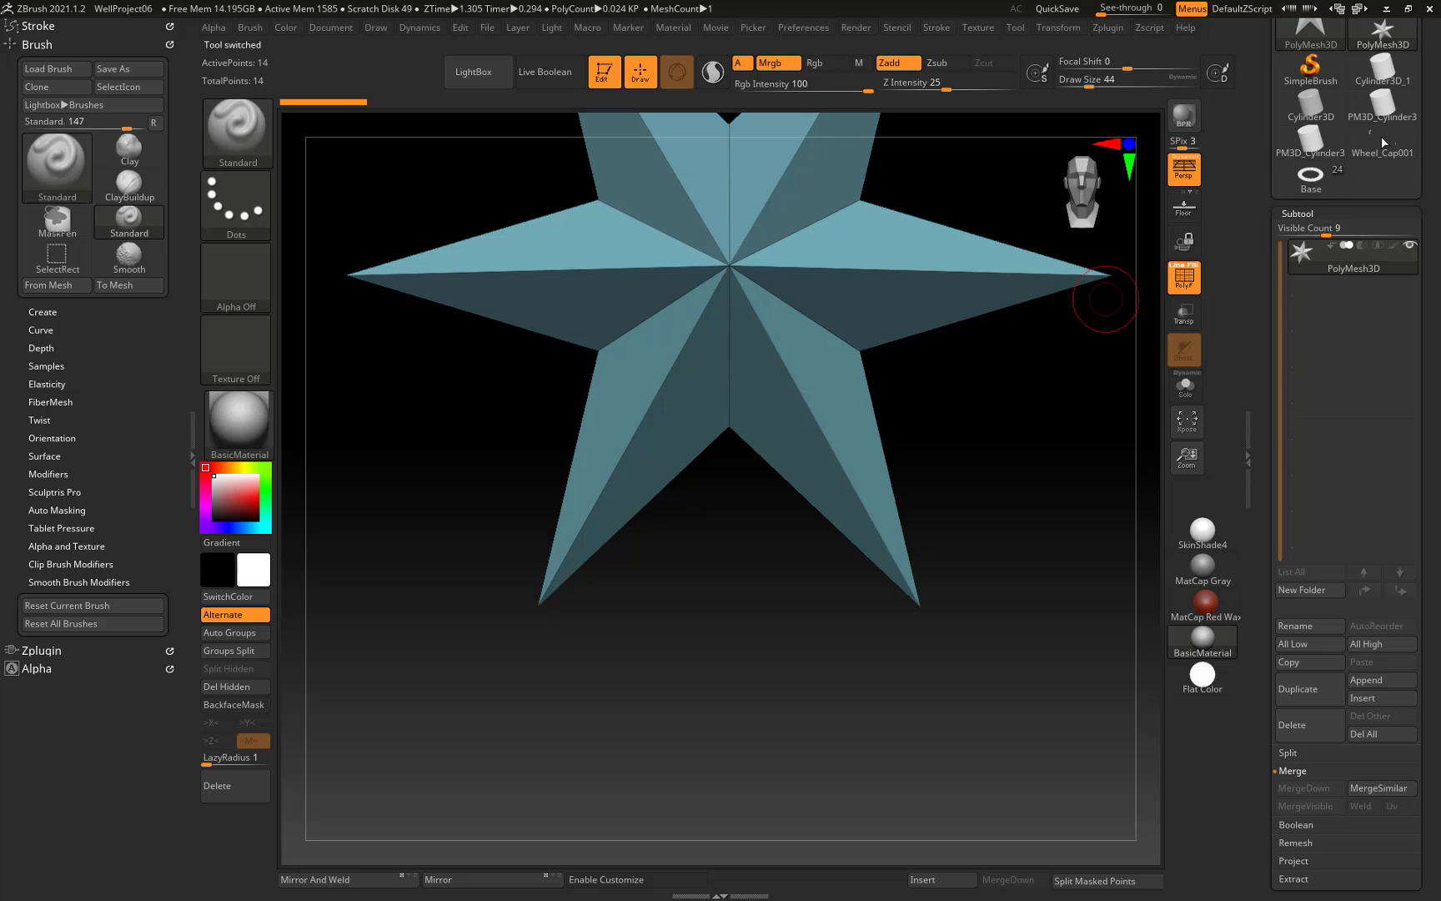
left_click(1311, 175)
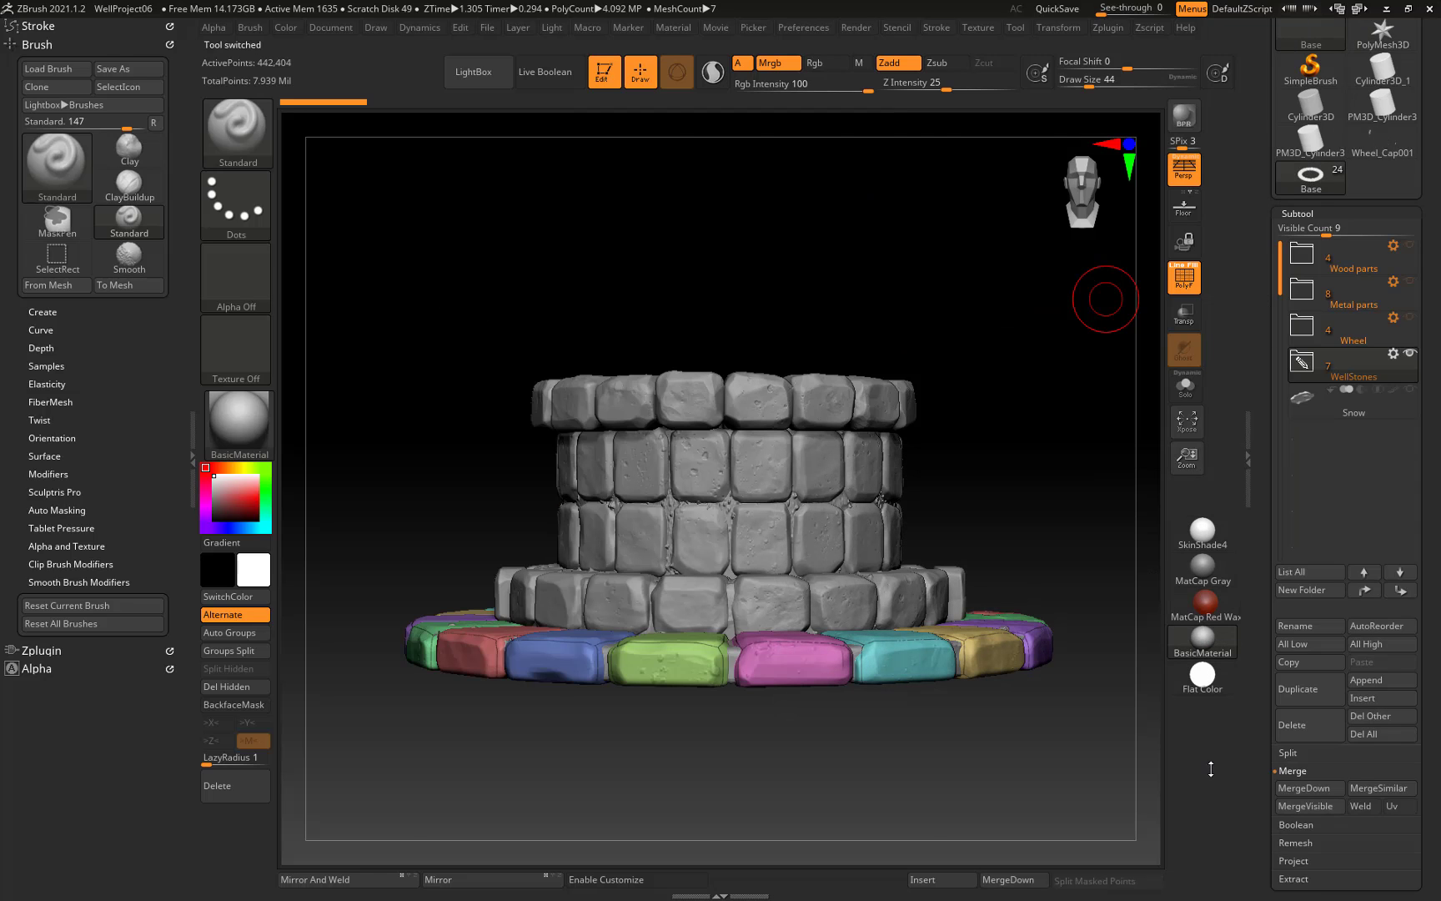
Assign a single polygroup to the whole WellMain subtool and another to the whole Well Top subtool.
left_click(837, 538, "alt")
key("ctrl+w")
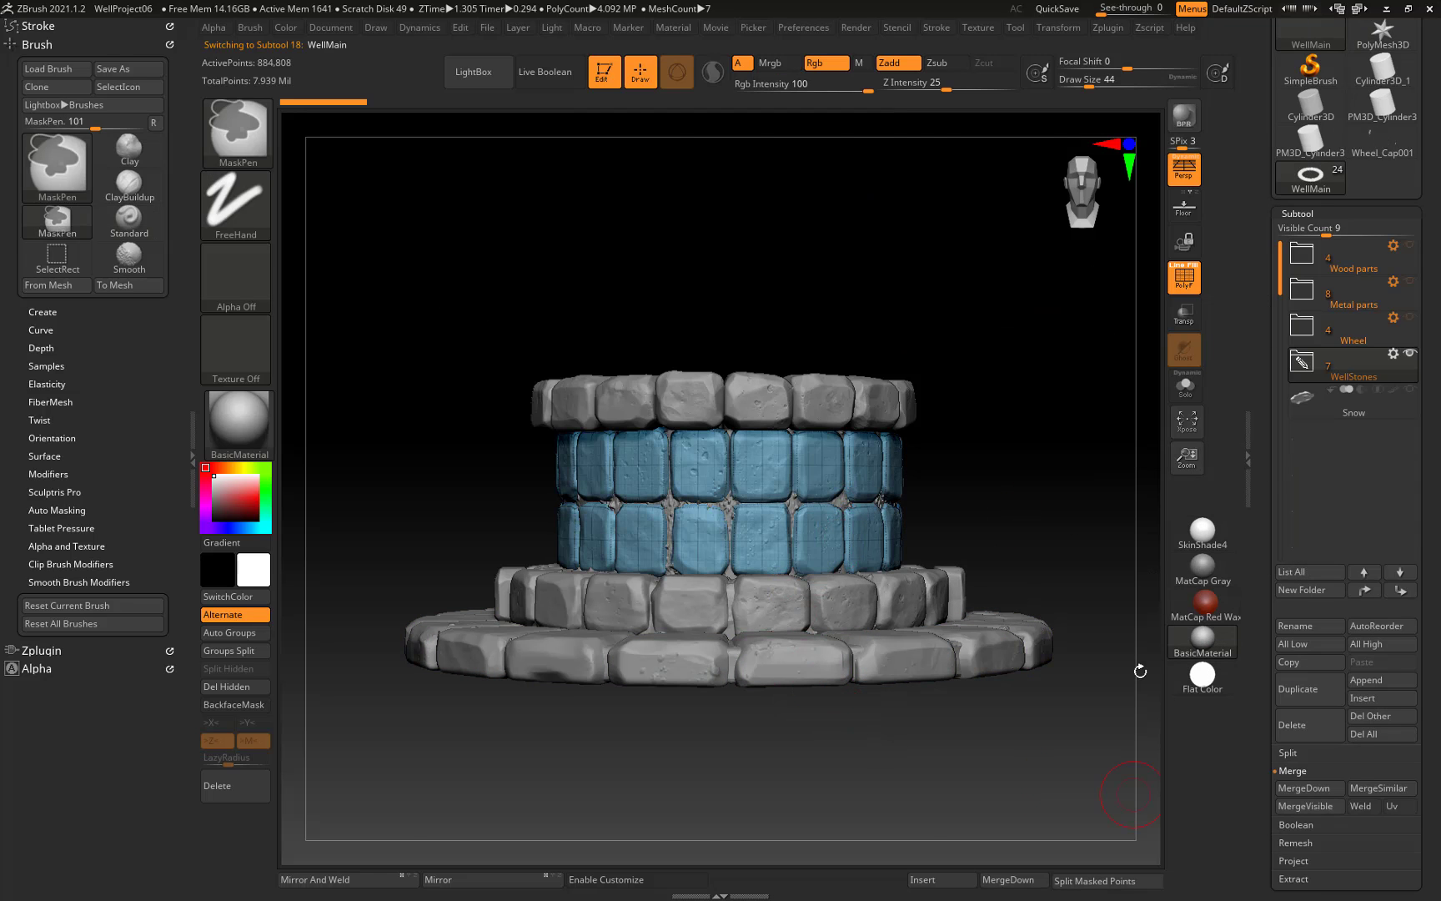
left_click(761, 398, "alt")
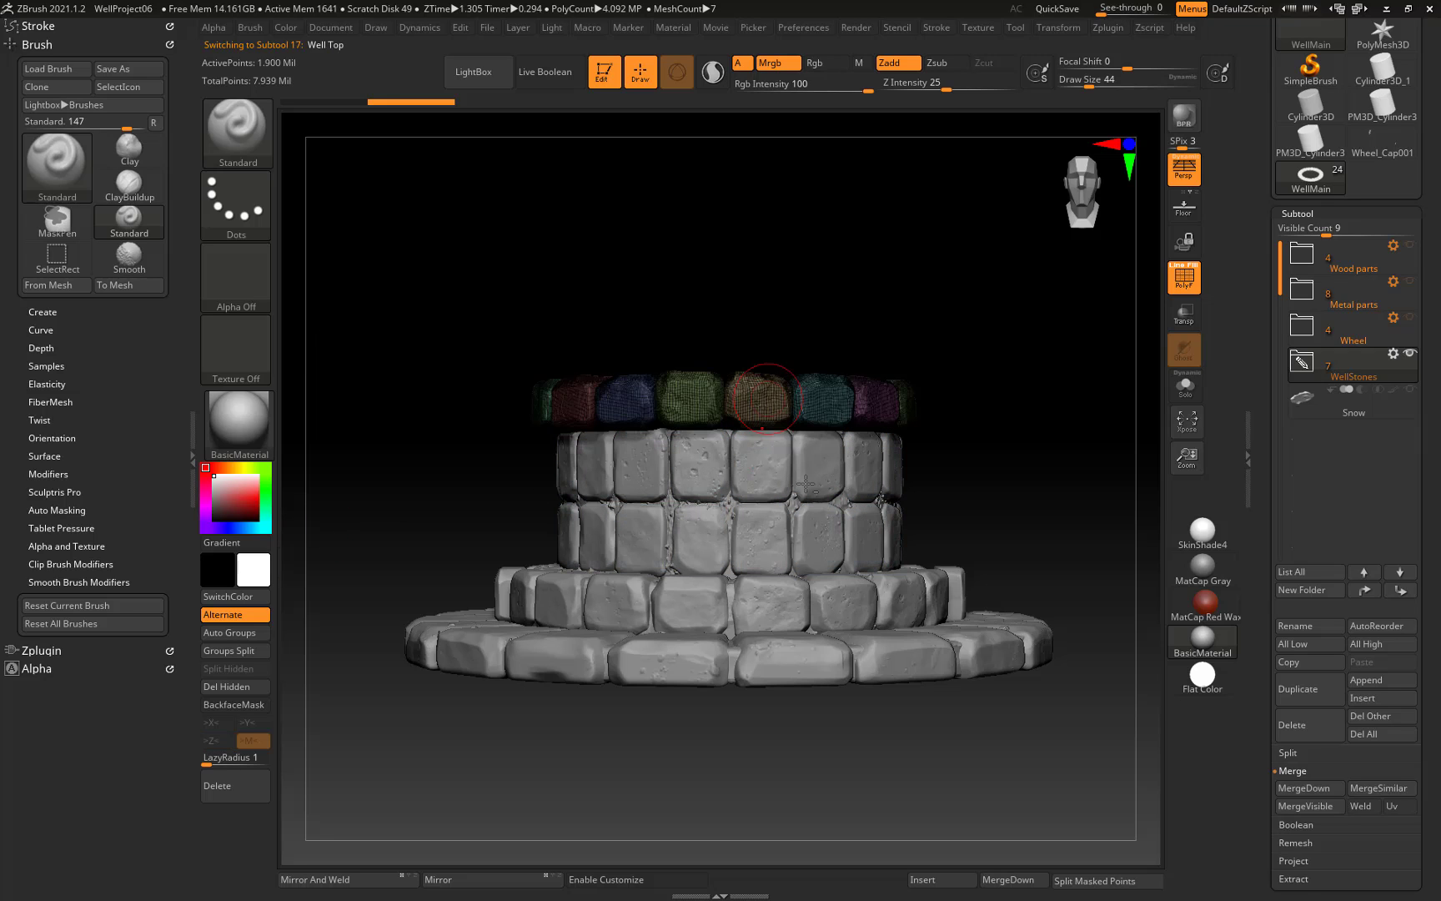
key("ctrl+w")
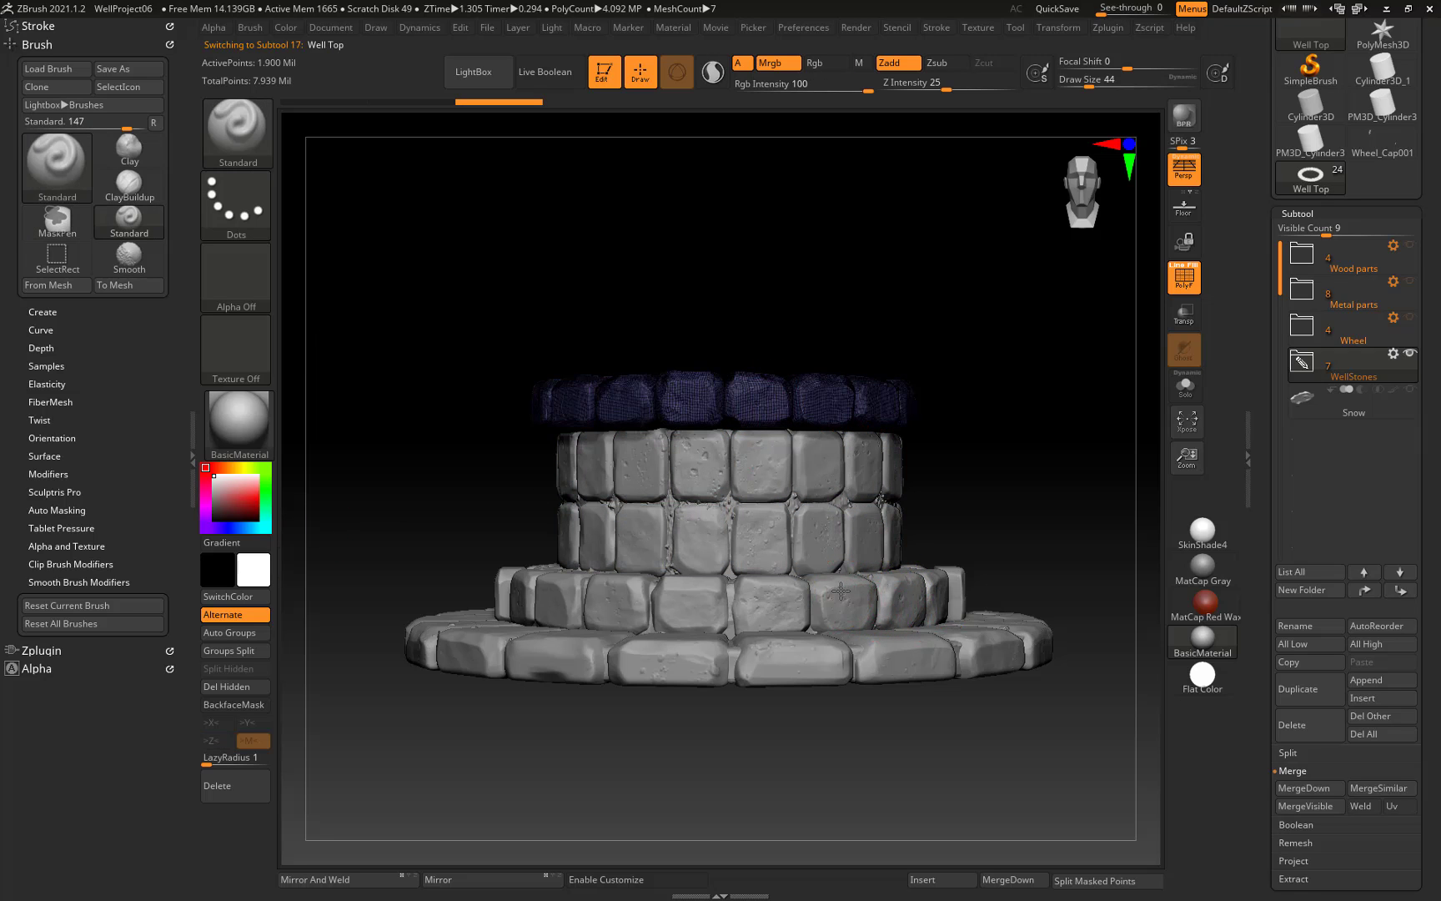
Assign one polygroup to the whole WellBase subtool and another to the whole Base subtool.
left_click(841, 591, "alt")
key("ctrl+w")
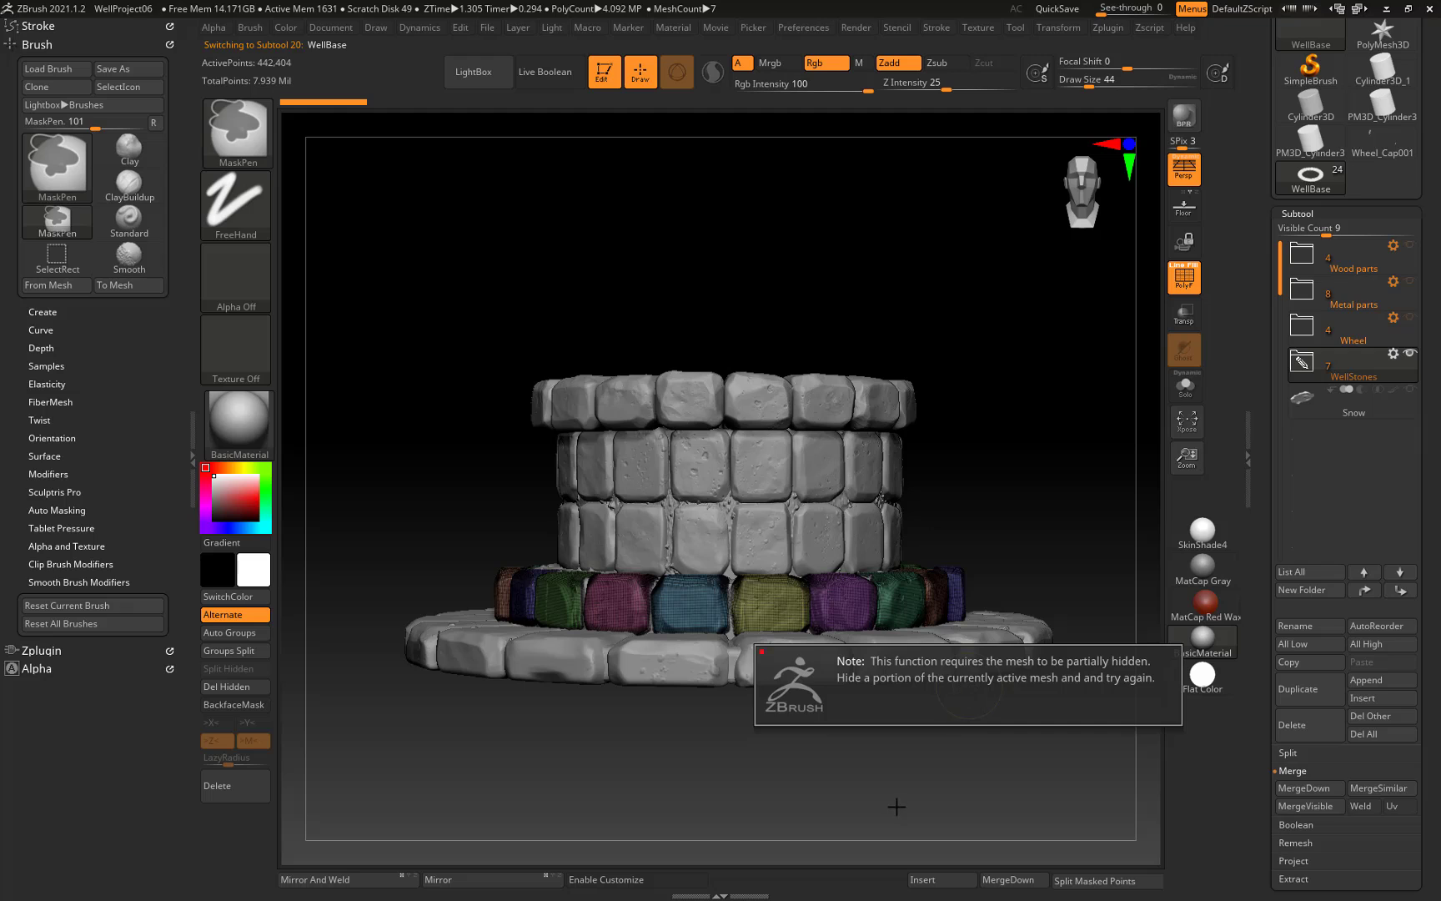
key("ctrl+w")
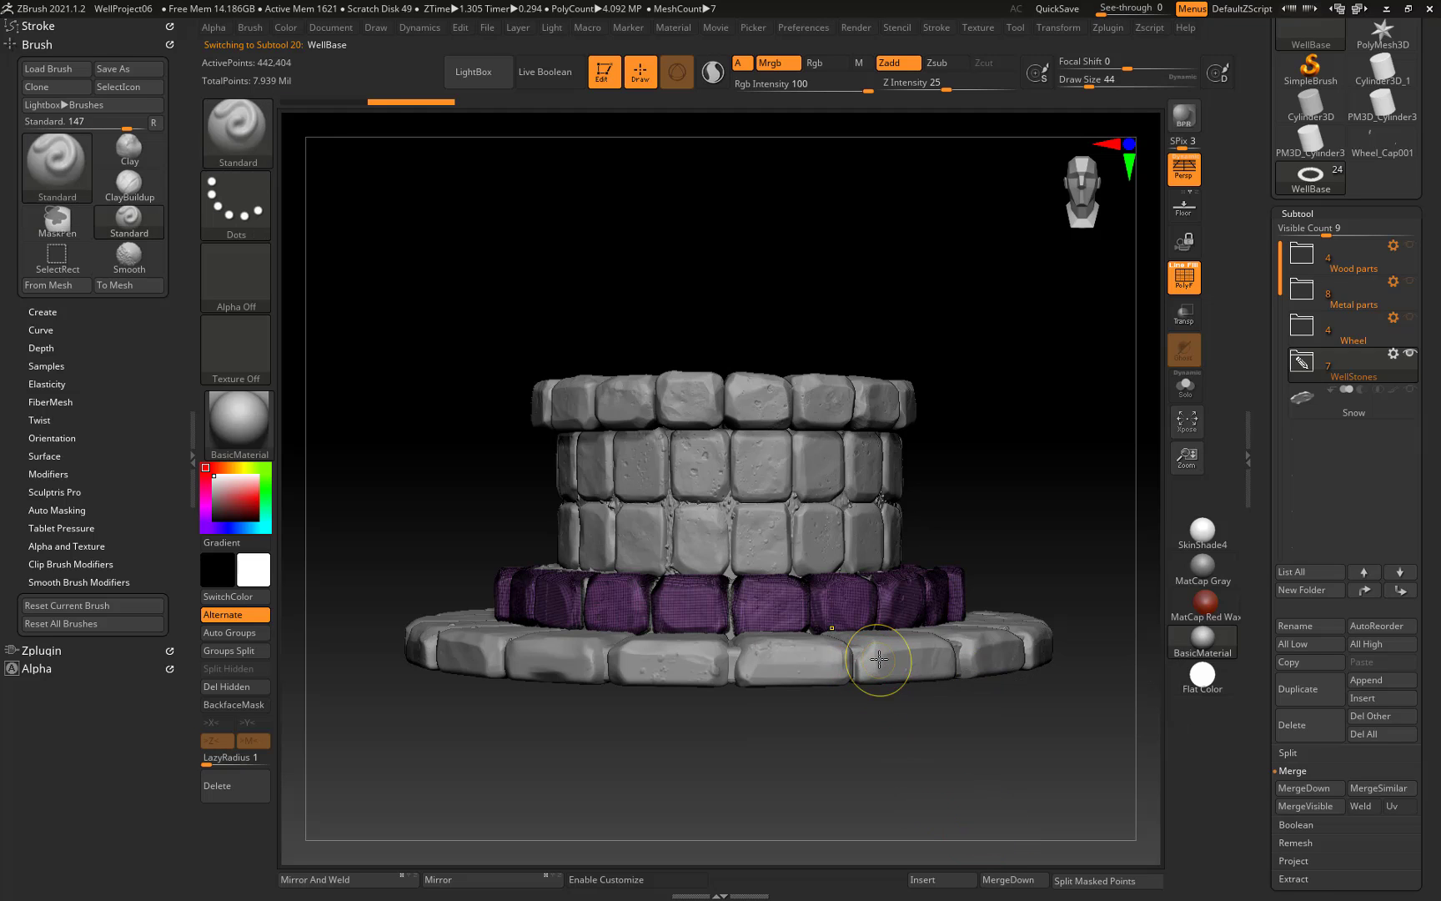
left_click(879, 659, "alt")
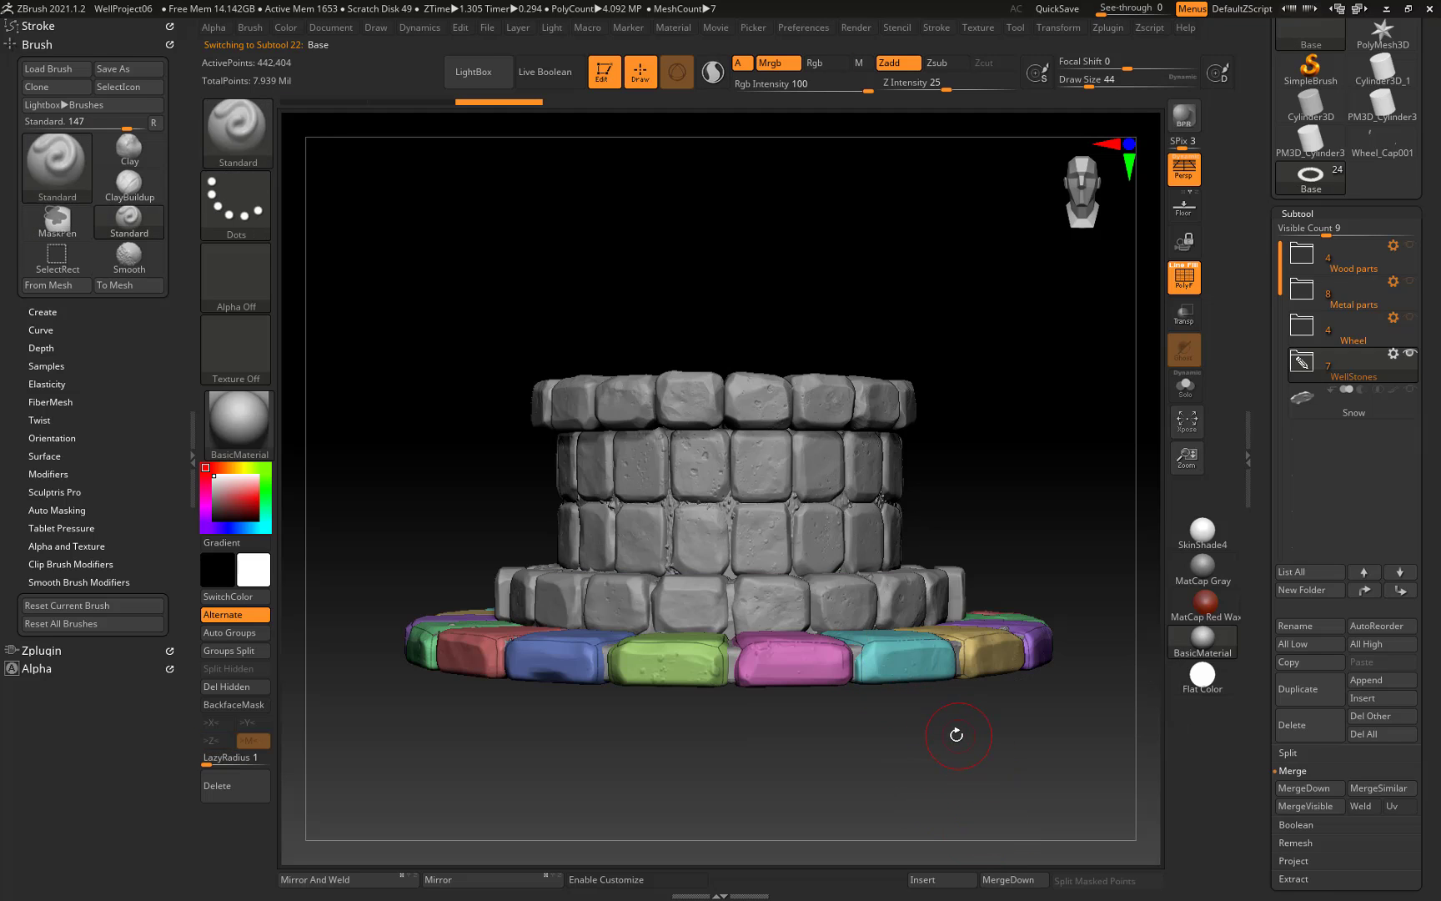
key("ctrl+w")
left_click_drag(953, 740, 933, 830)
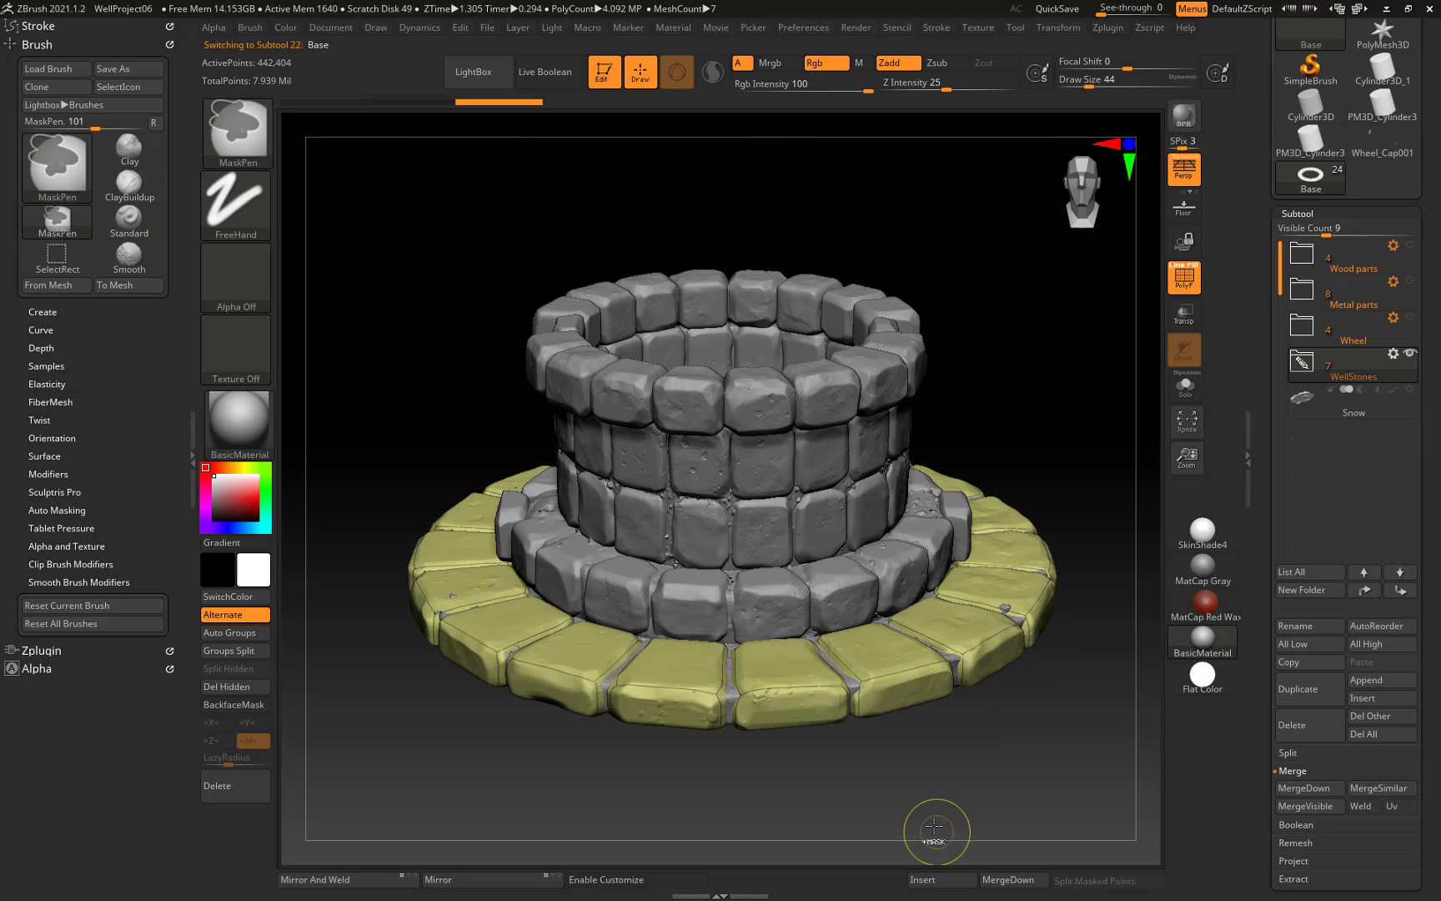
Select the BaseGrout, WellMain Grout and WellBaseGrout subtools in turn to check their polygroups.
left_click(857, 683, "alt")
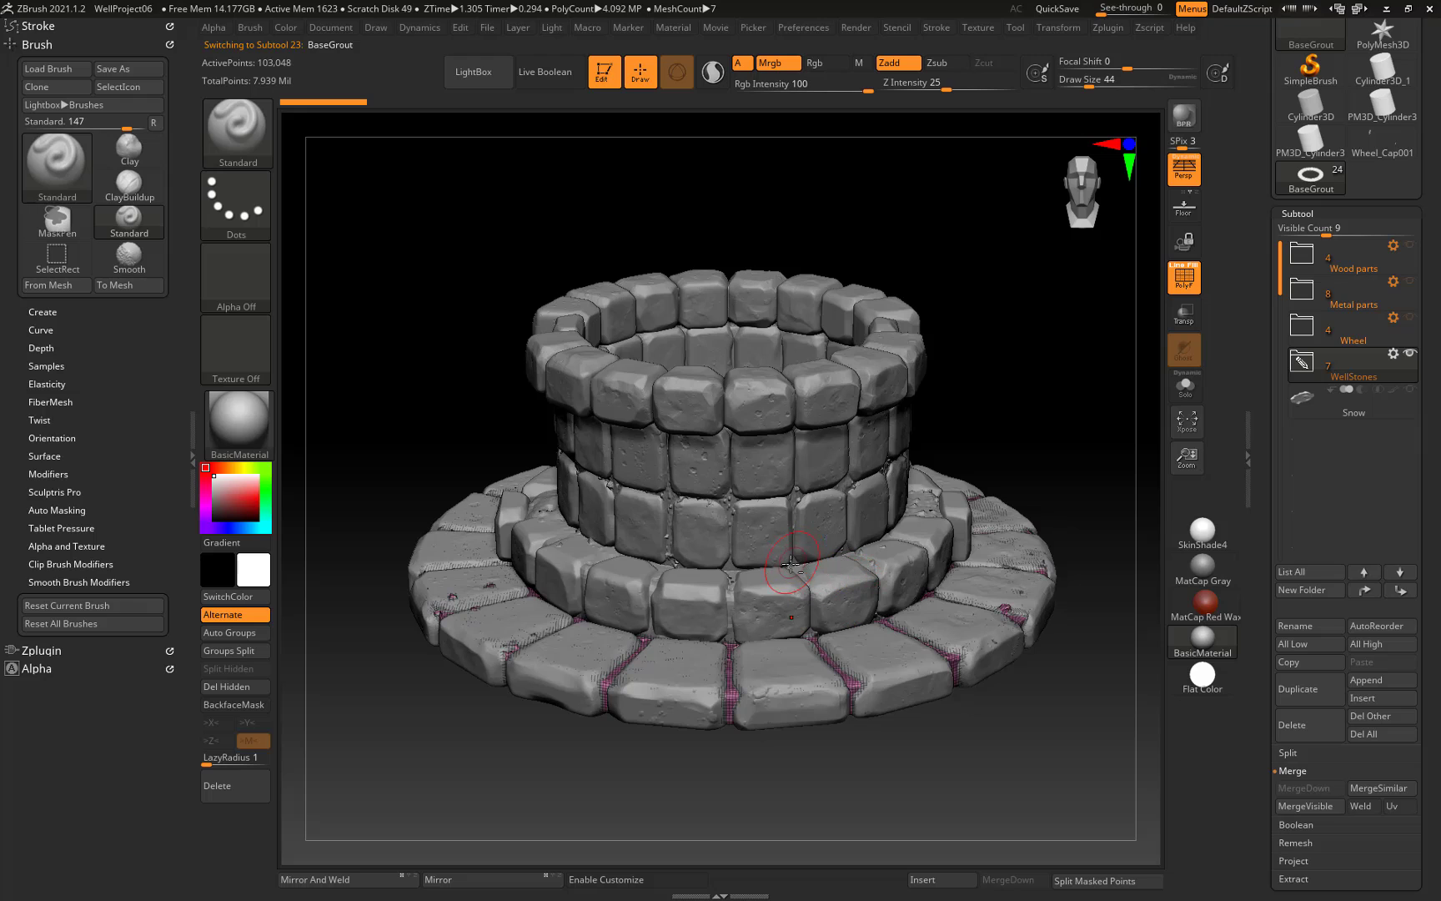
left_click(786, 498, "alt")
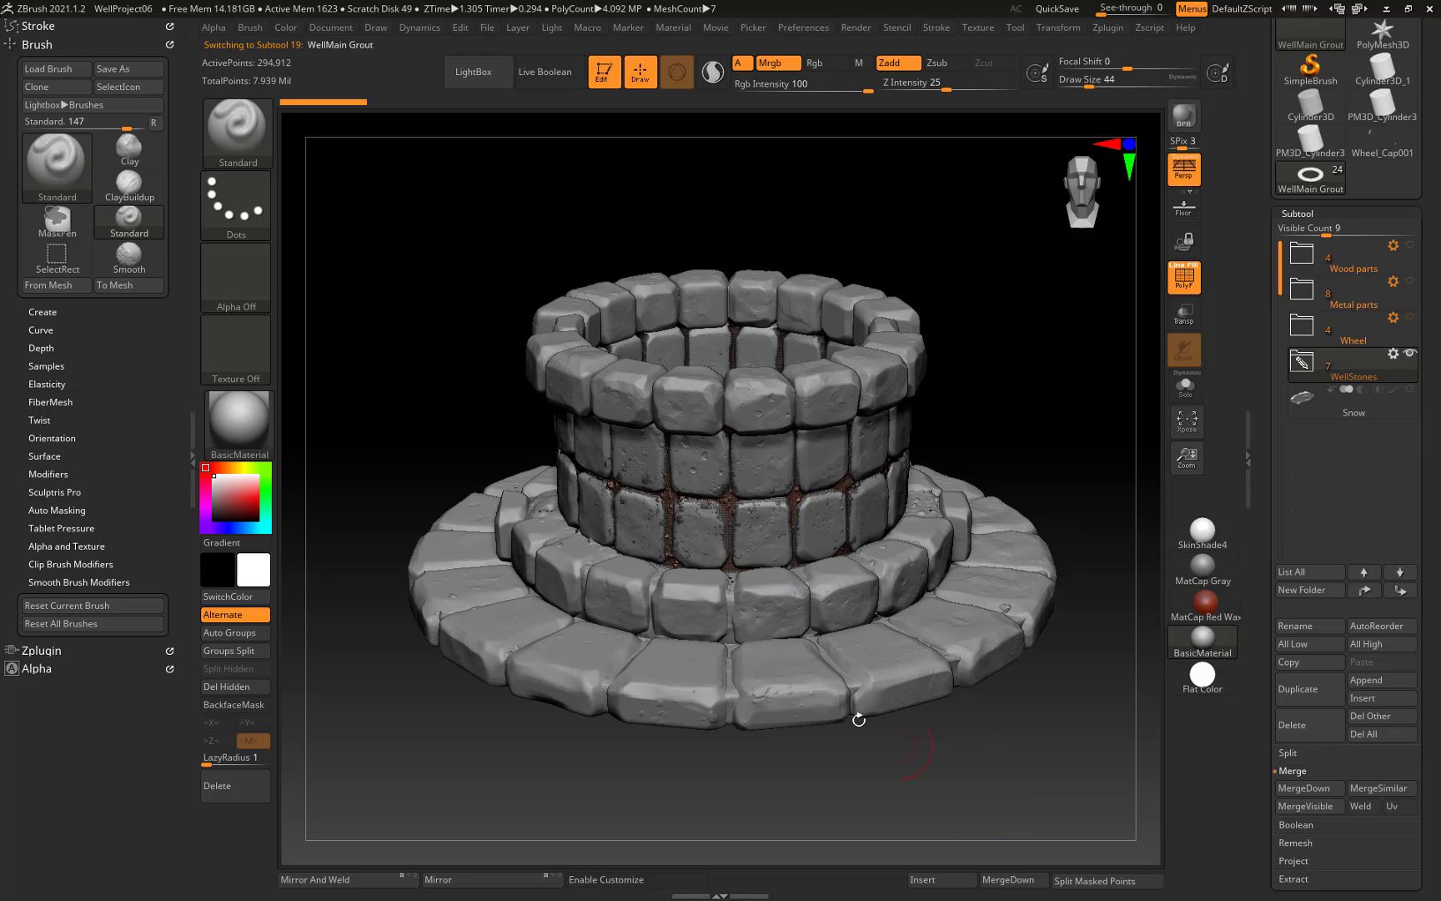
left_click(733, 600, "alt")
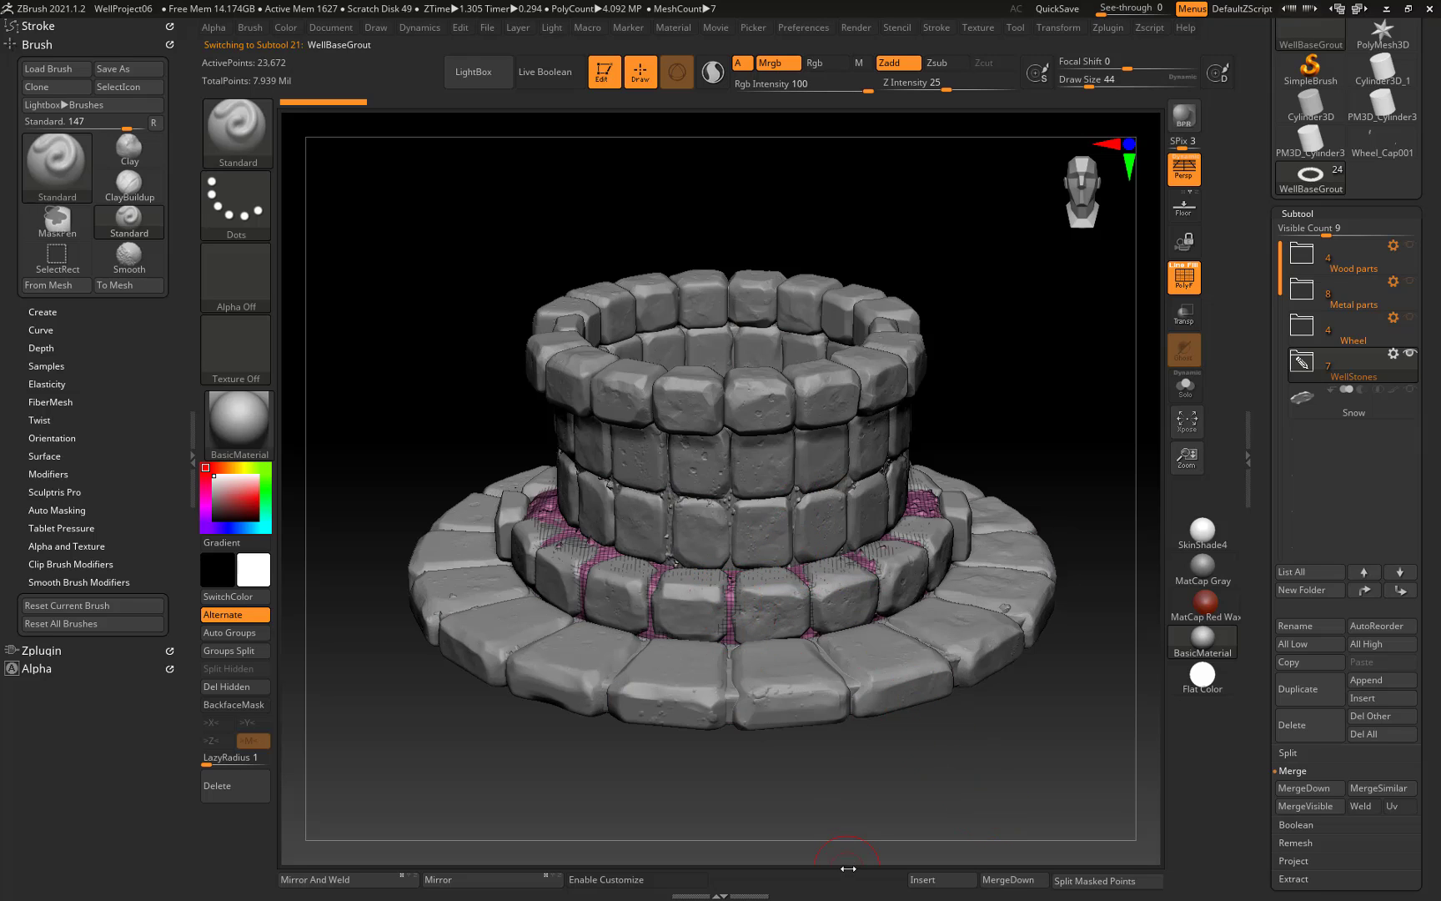
left_click_drag(917, 801, 988, 662)
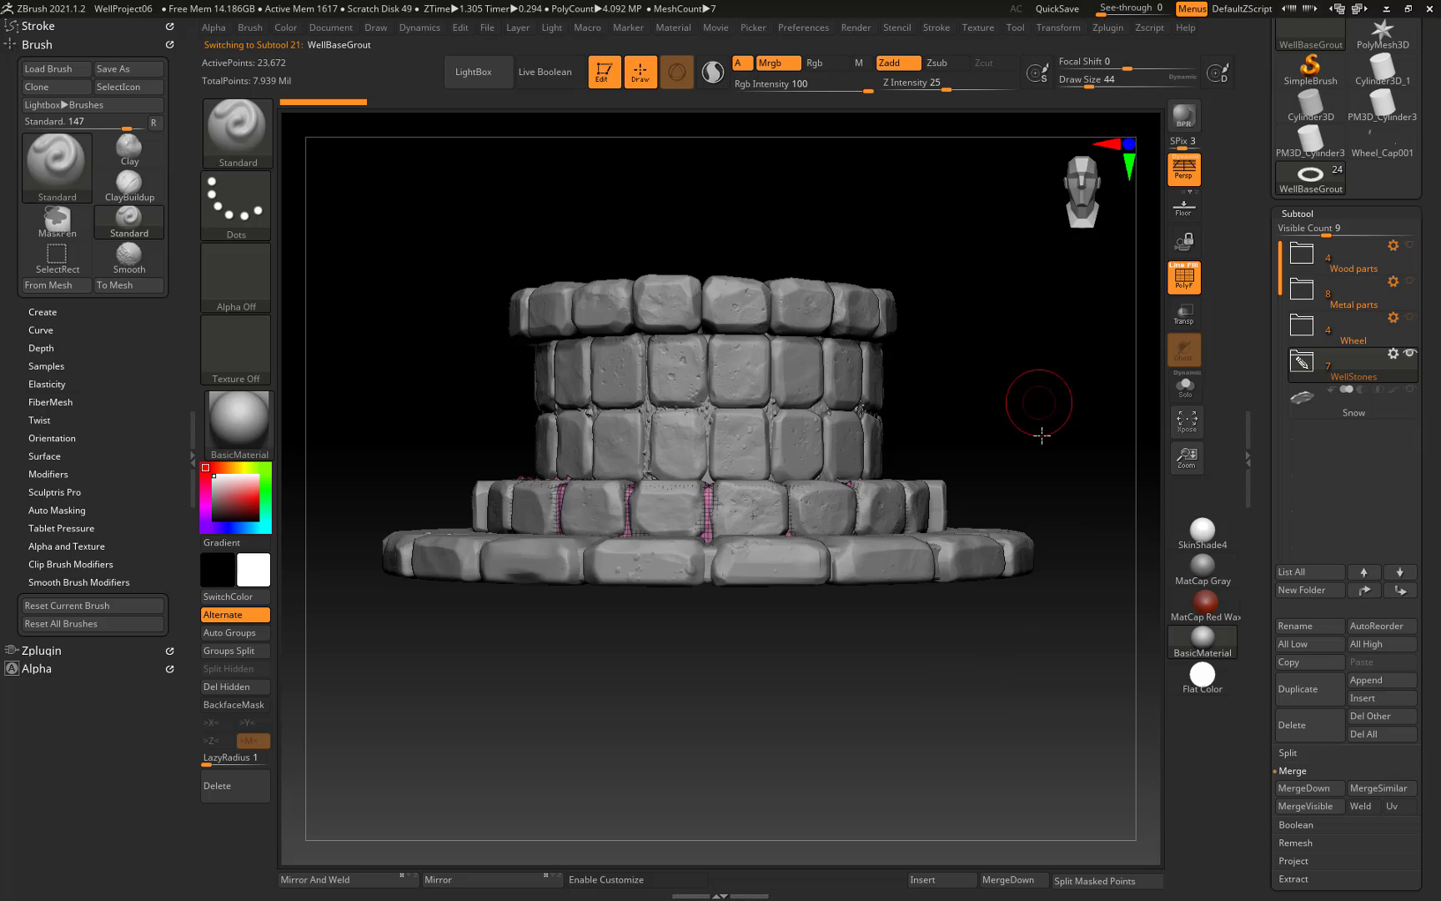
mouse_move(1042, 435)
left_mouse_down()
mouse_move(1036, 489)
mouse_move(1029, 428)
left_mouse_up()
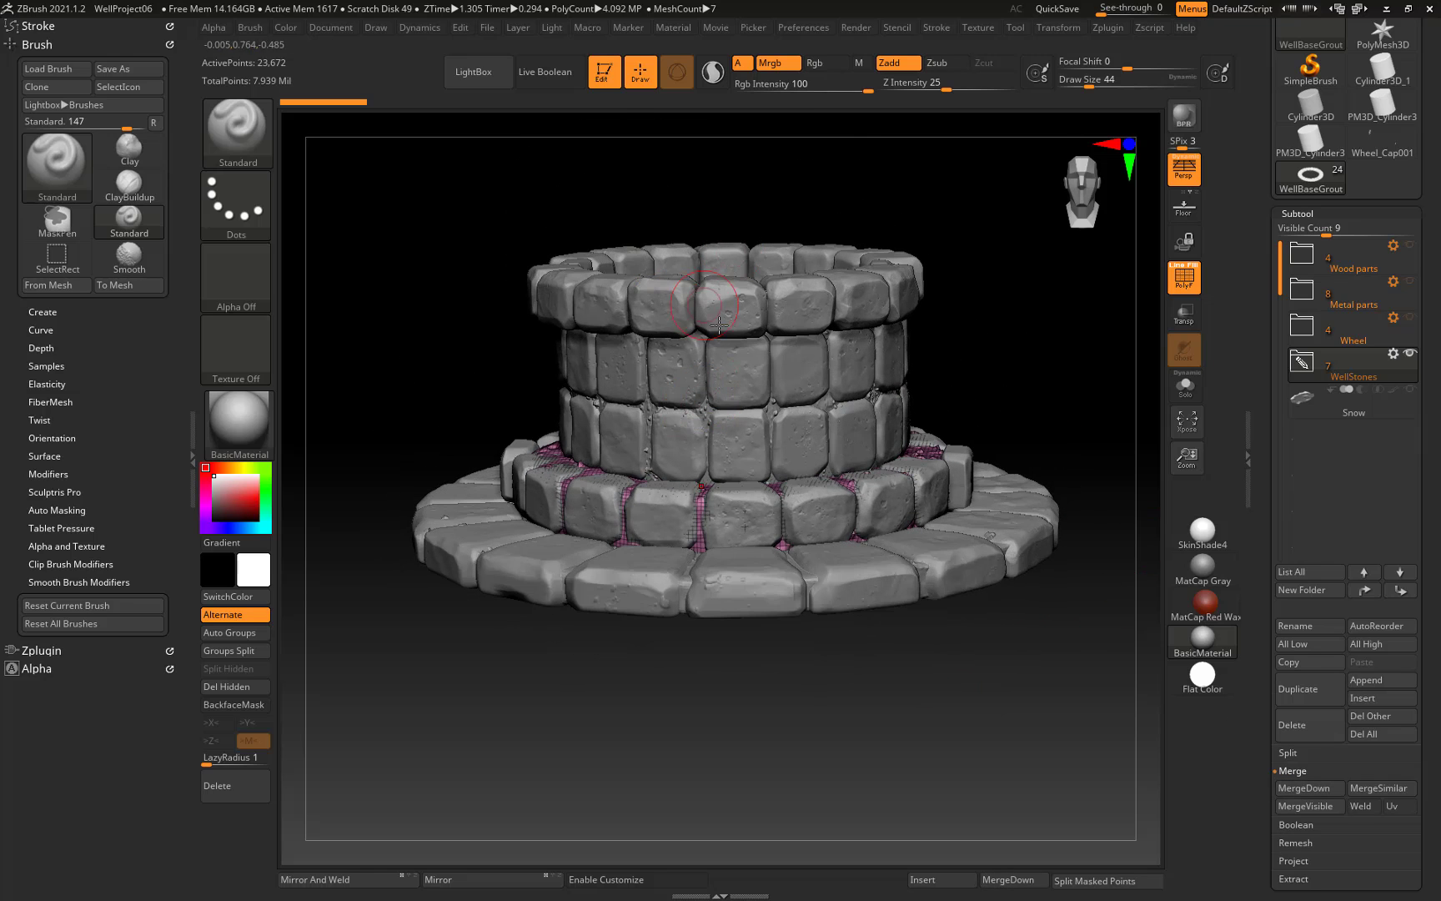
Split WellMain into per-stone polygroups with Auto Groups, and regroup the whole subtool into a single polygroup.
left_click(747, 377, "alt")
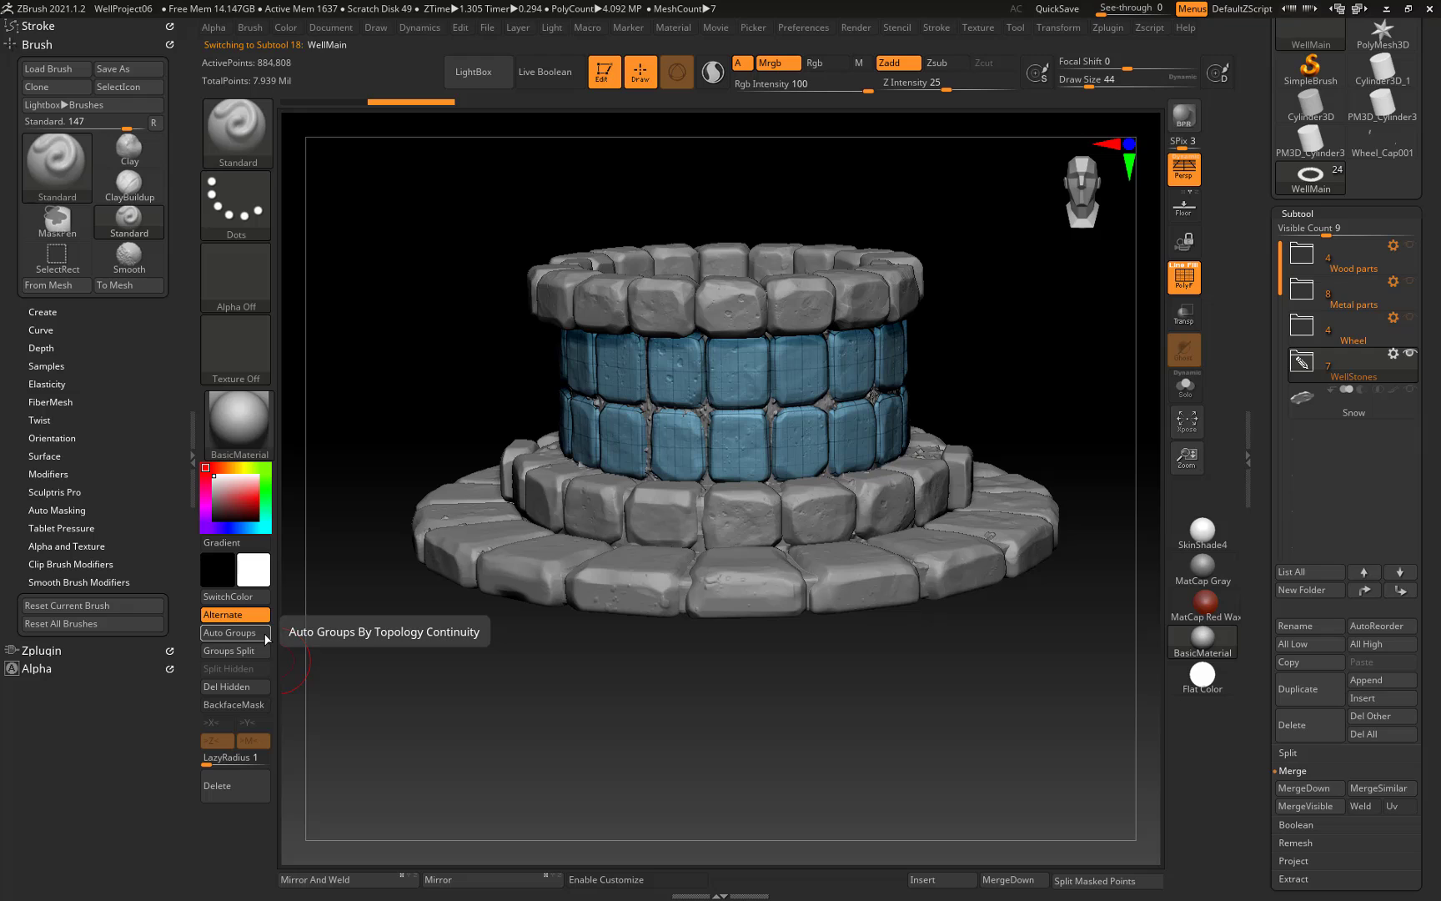
left_click(236, 633)
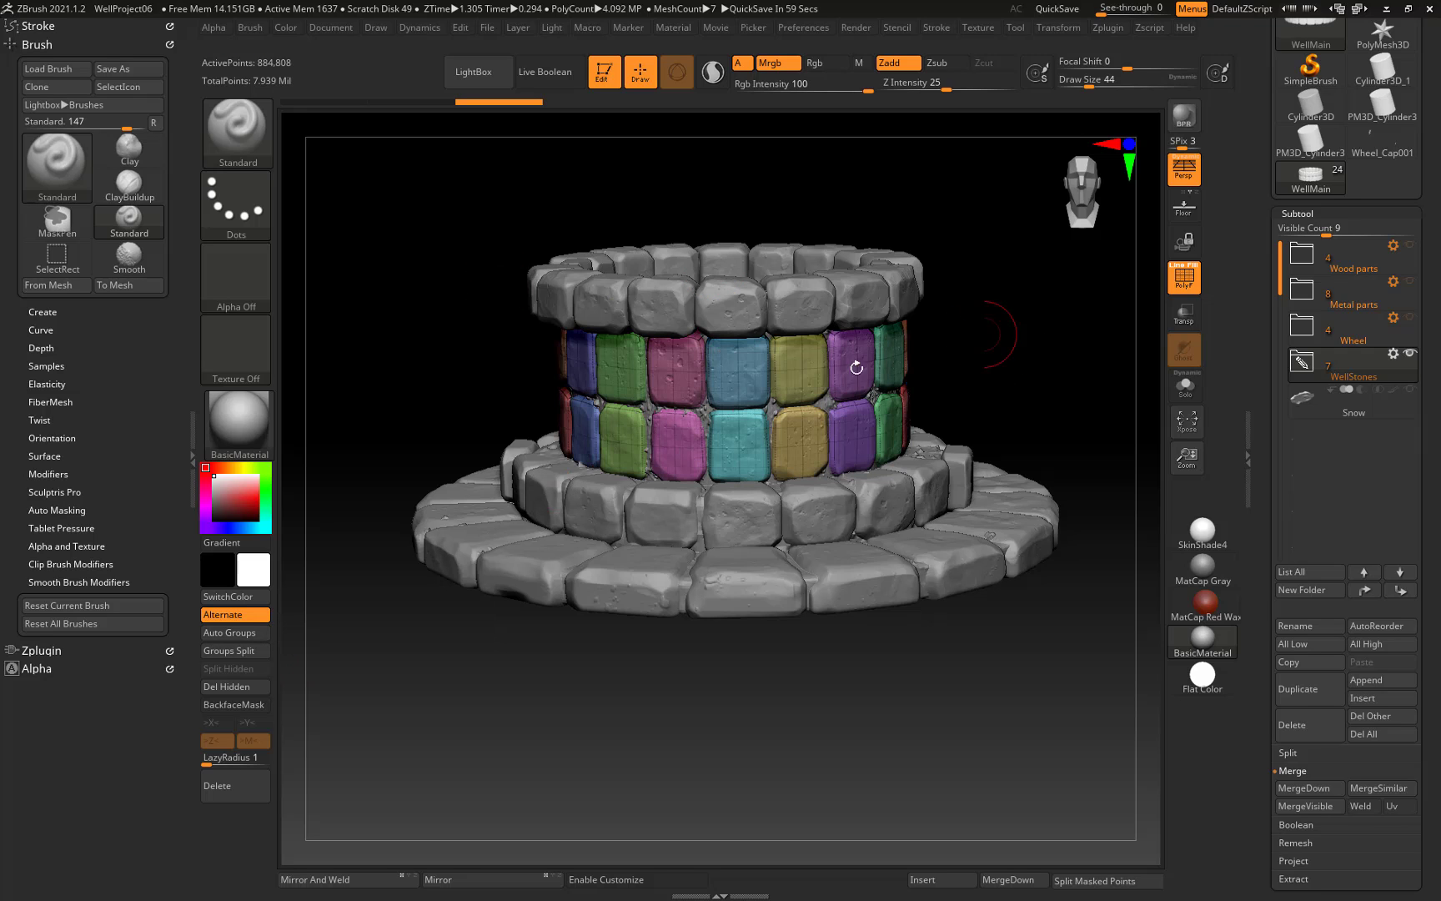
key("ctrl")
key("ctrl+w")
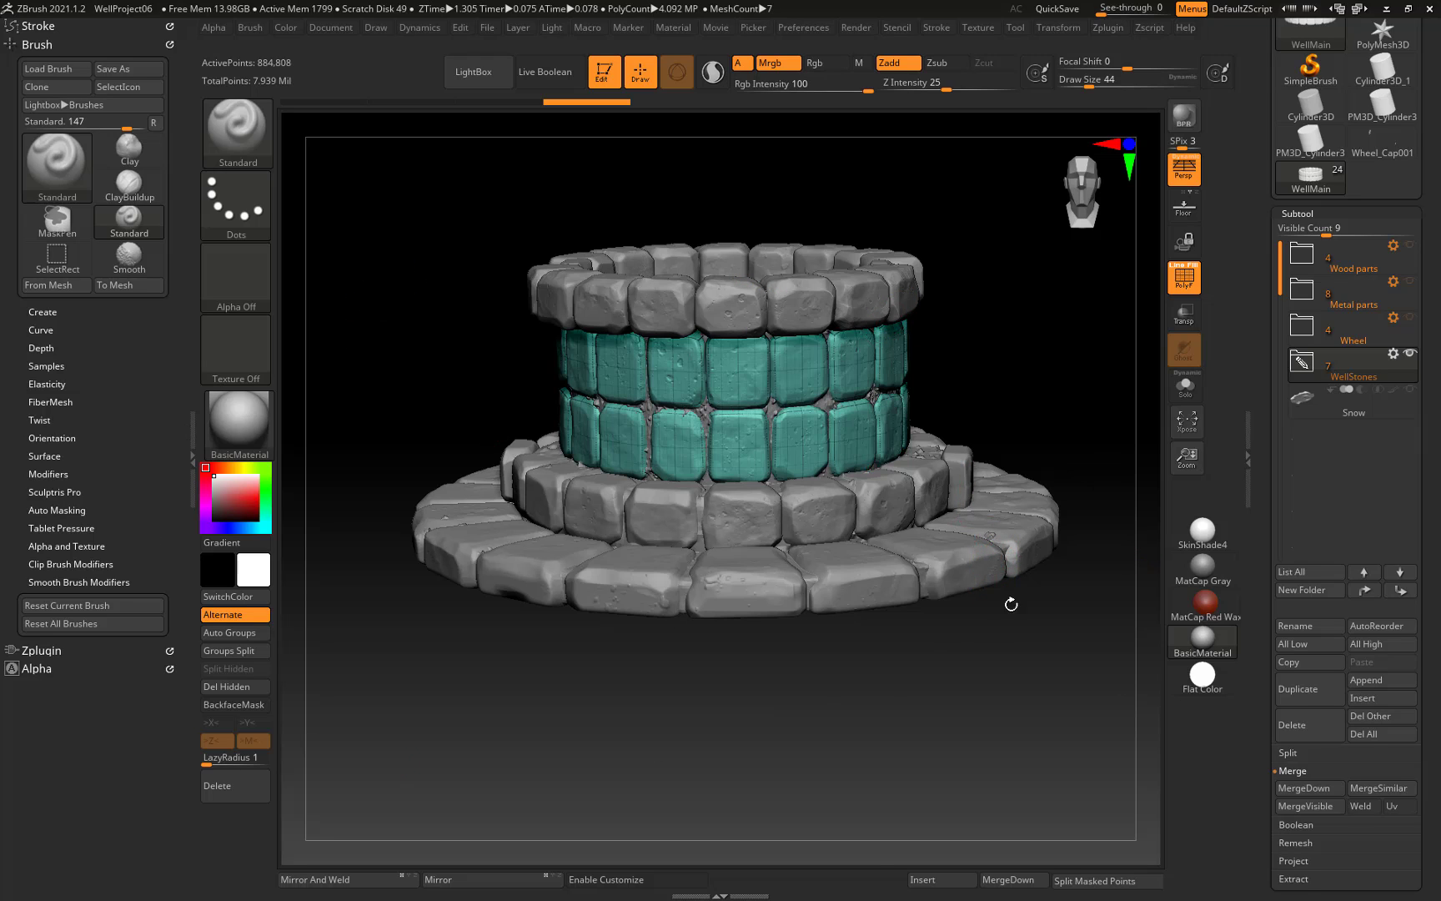
Expand the WellStones folder, merge its visible subtools with MergeVisible and open the merged tool.
left_click(1293, 363)
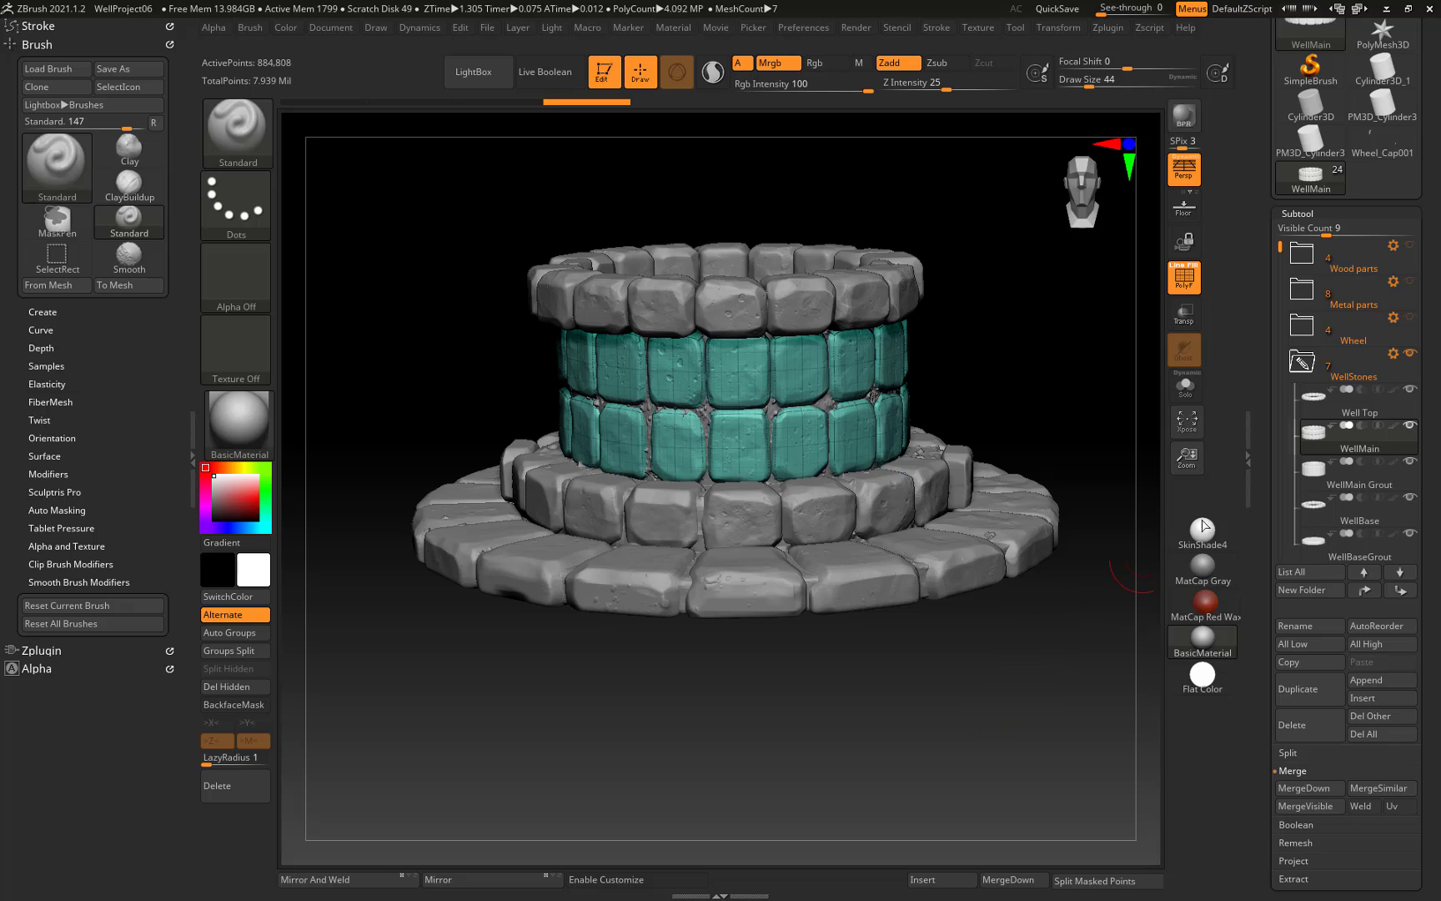
left_click(1323, 811)
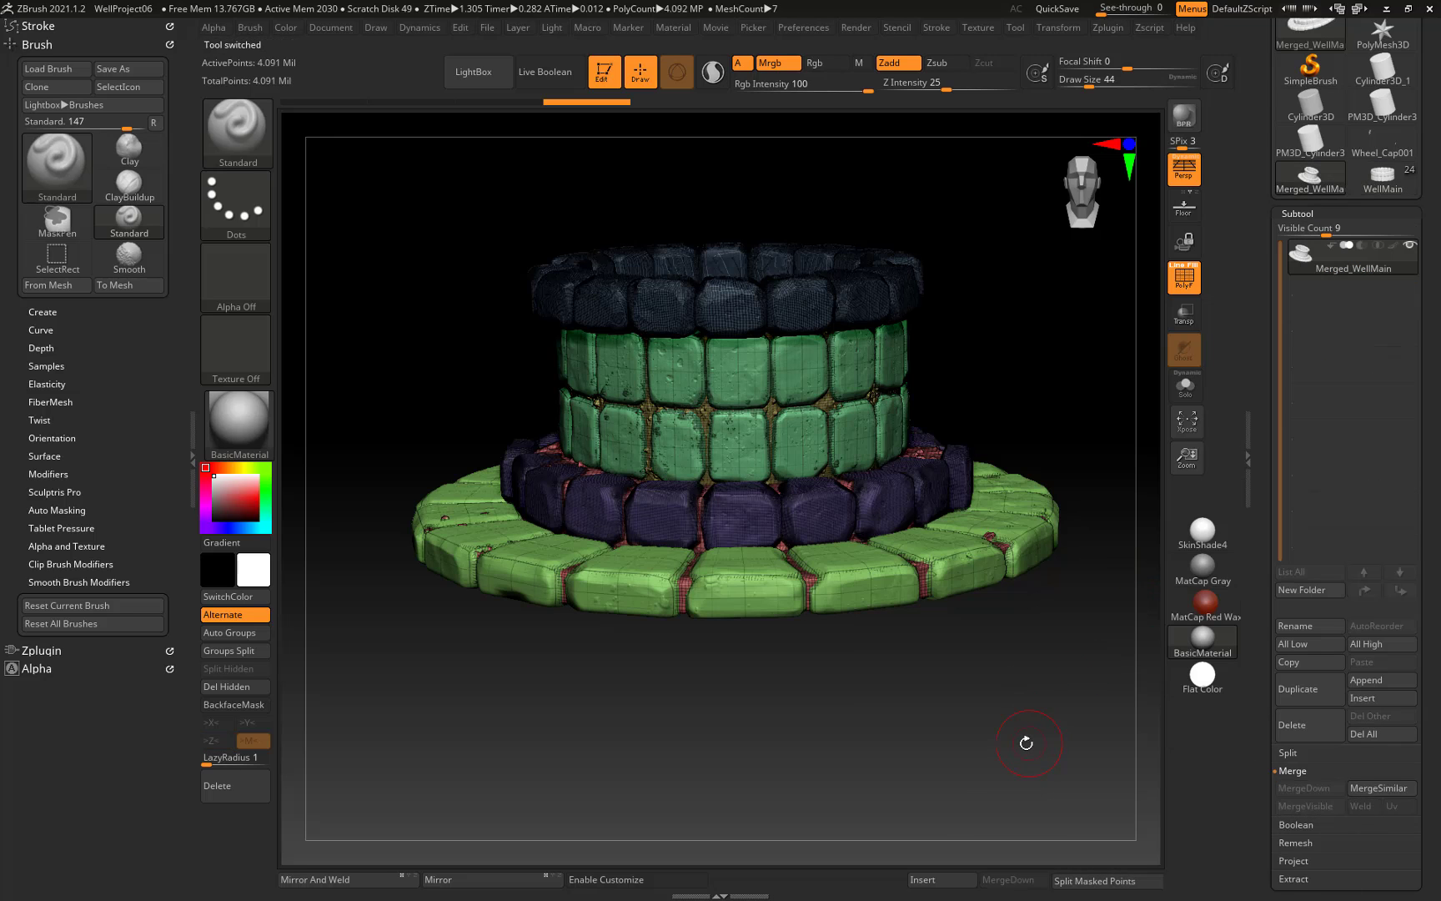
Examine the merged well's polygroups from several angles and turn off PolyFrame.
left_click_drag(1001, 680, 927, 354)
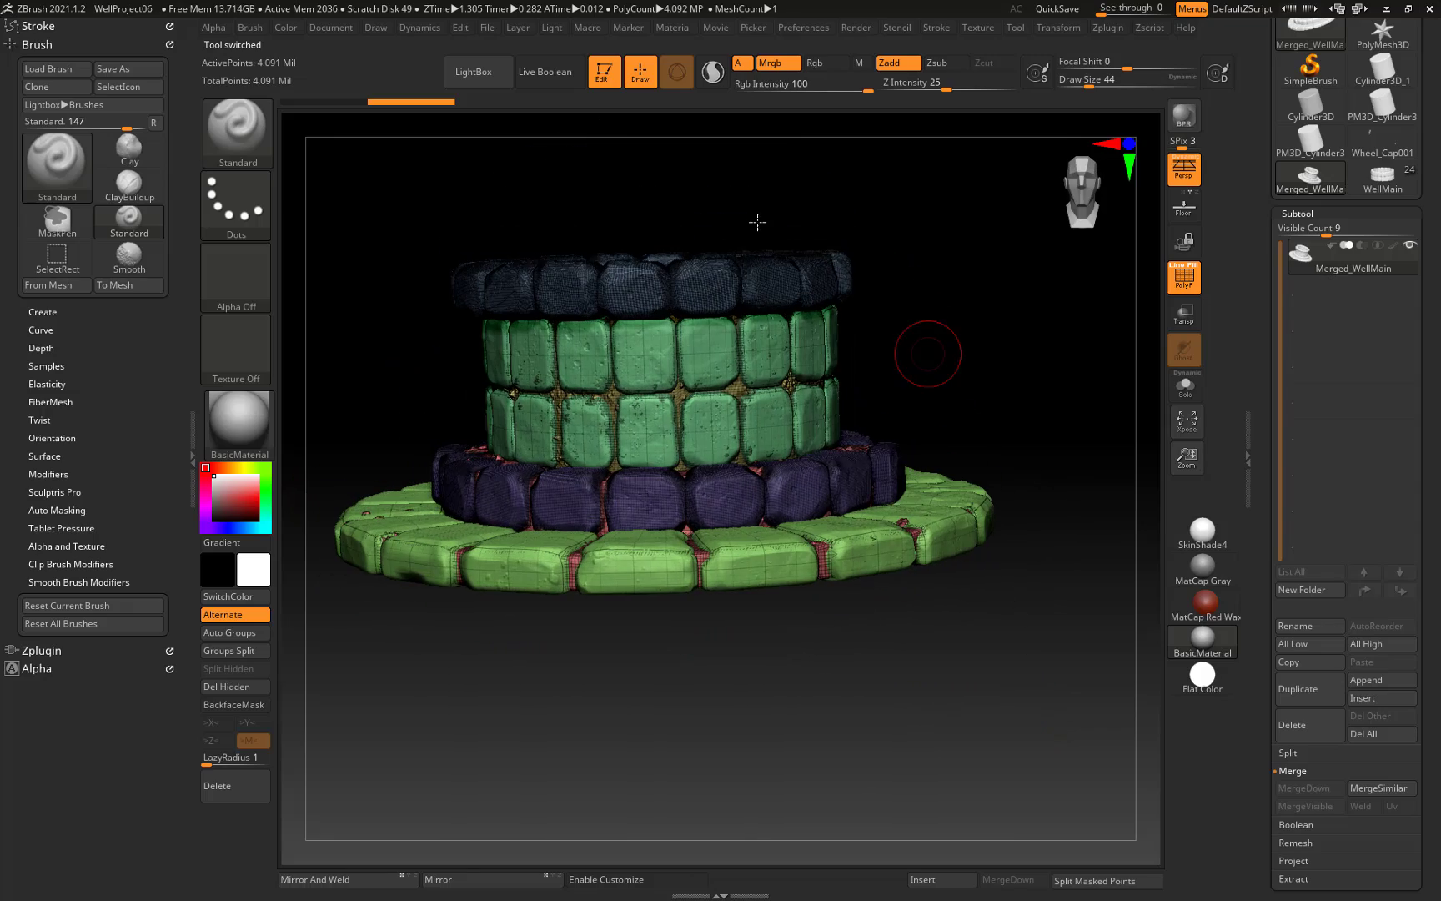
mouse_move(917, 697)
left_mouse_down()
mouse_move(867, 699)
mouse_move(968, 710)
mouse_move(930, 781)
mouse_move(914, 682)
left_mouse_up()
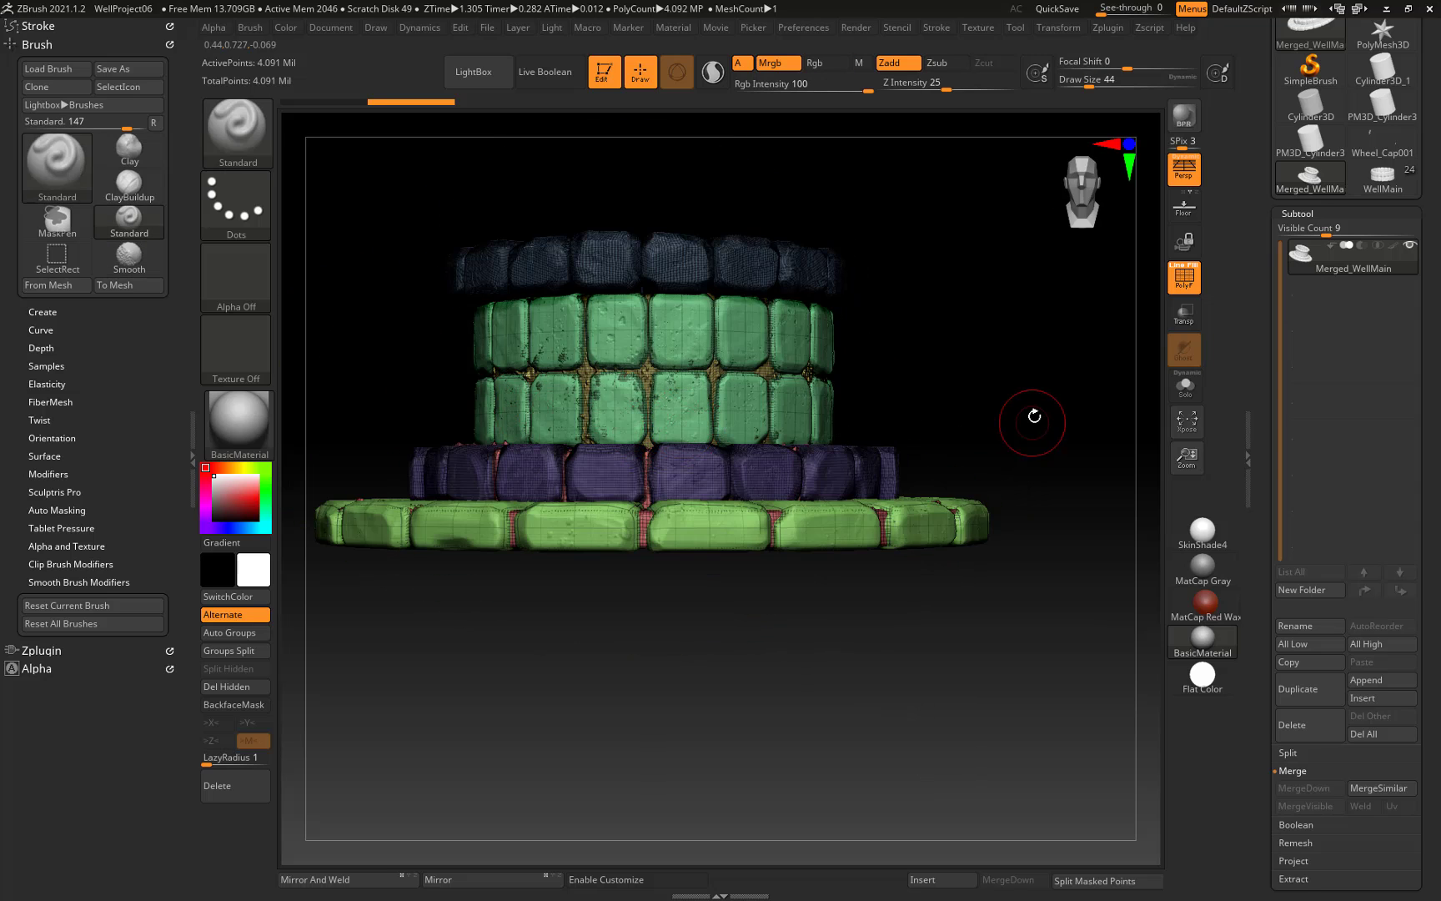
mouse_move(1036, 386)
left_mouse_down()
mouse_move(1084, 370)
mouse_move(1023, 334)
mouse_move(1017, 428)
mouse_move(1046, 447)
mouse_move(1025, 386)
left_mouse_up()
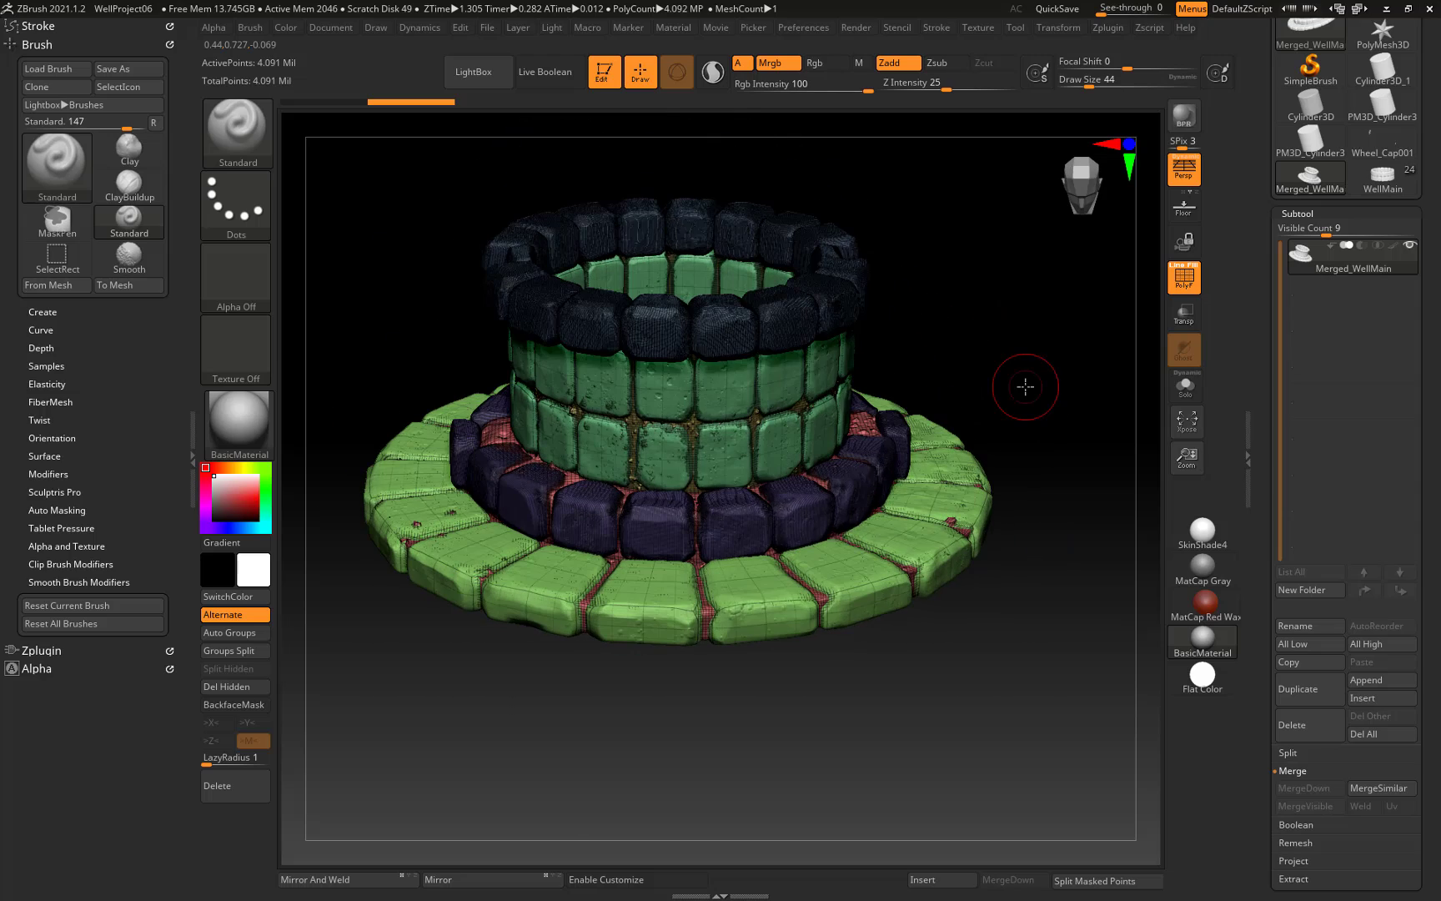
key("shift")
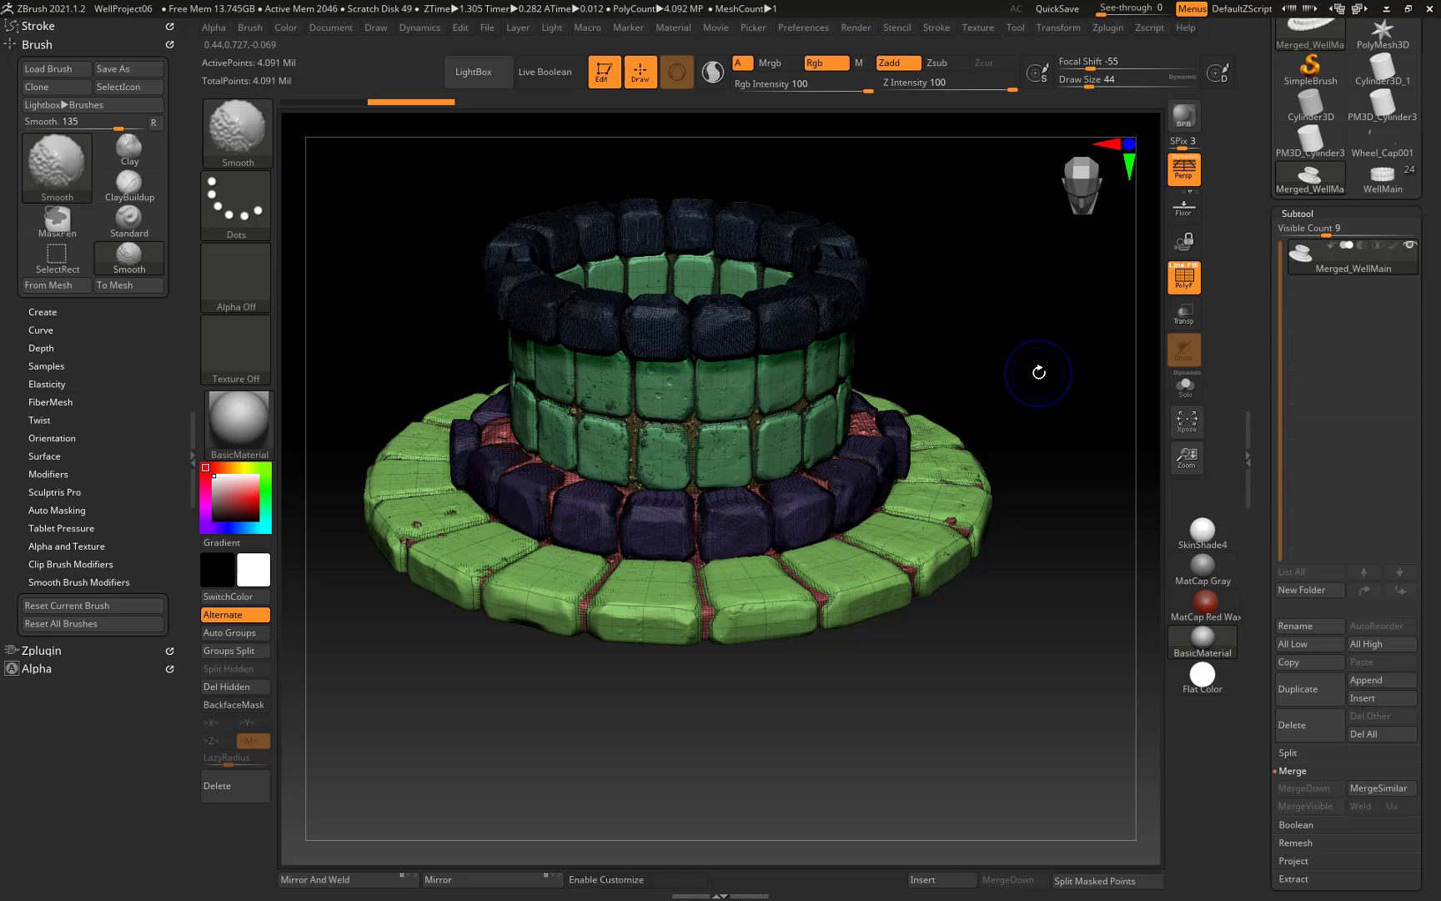
key("shift+f")
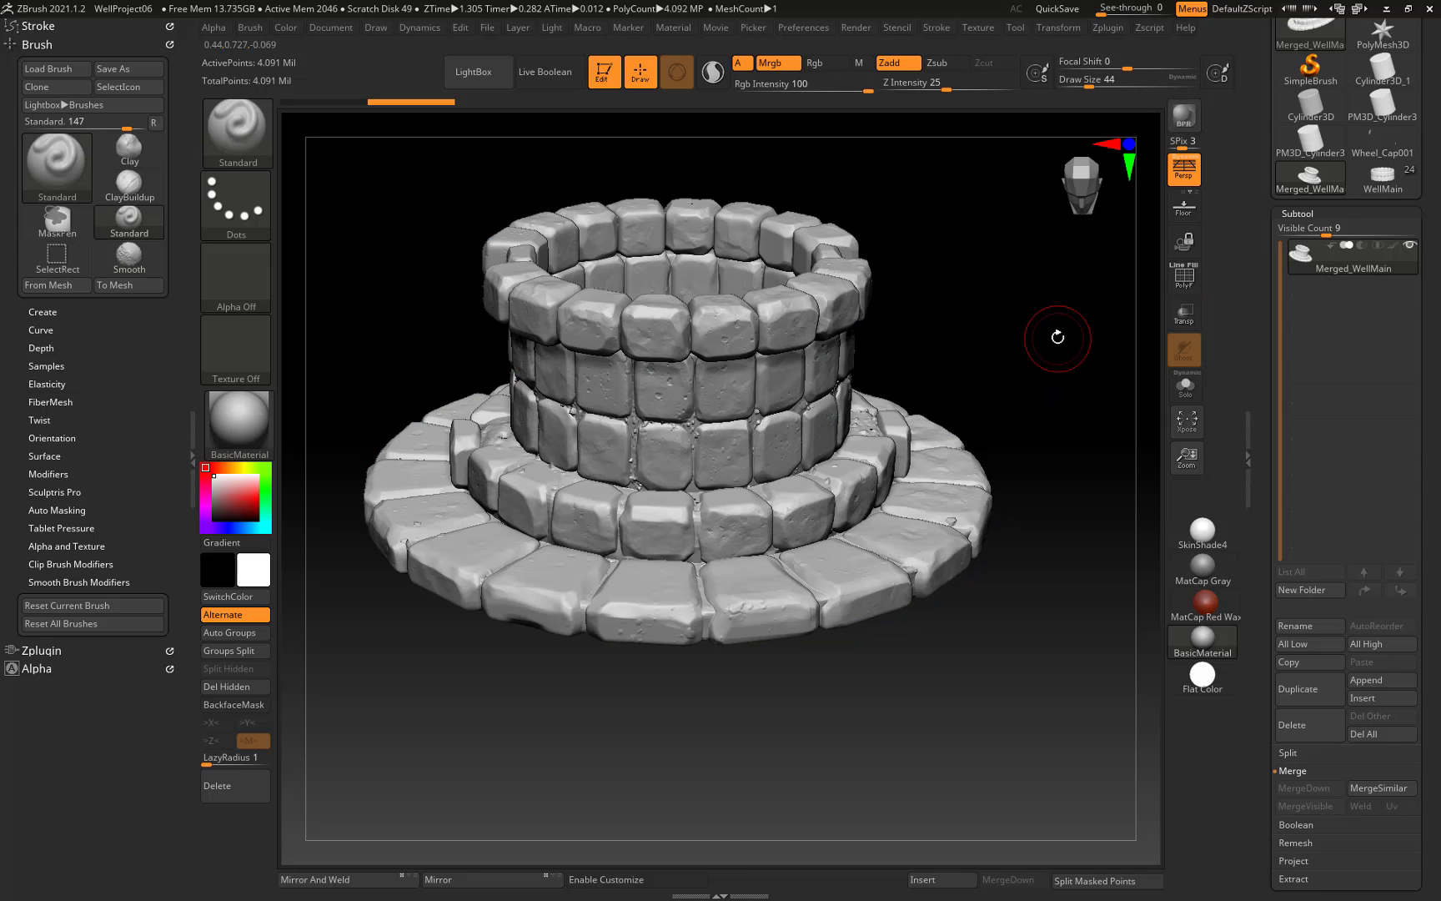
Try DynaMesh on the merged well with Groups enabled at resolution 128, check the polygroups with PolyFrame, and undo the remesh.
left_click_drag(1036, 331, 1055, 386)
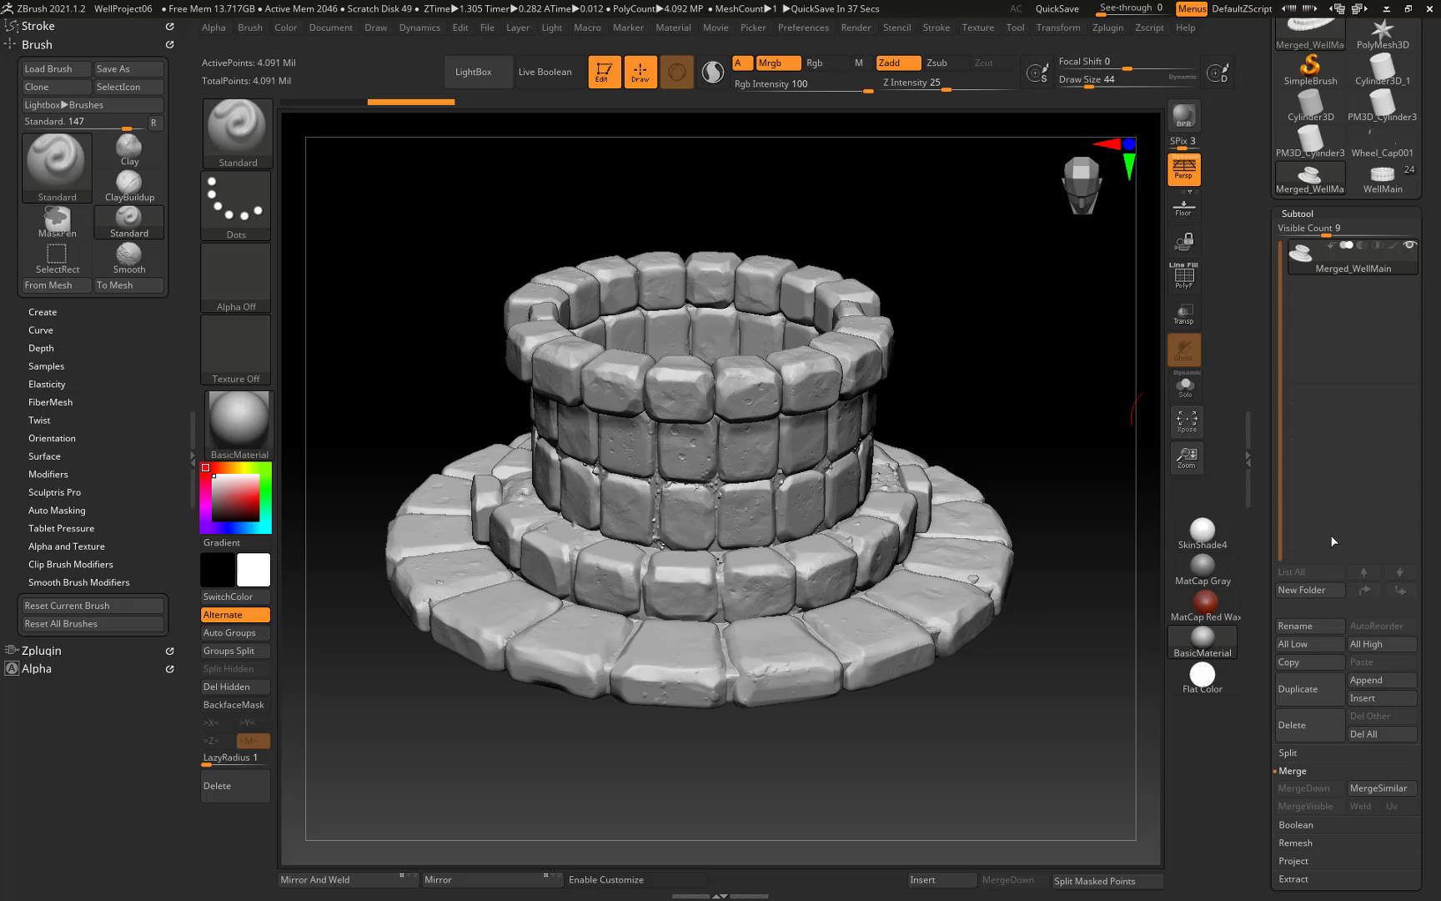
left_click(1297, 772)
left_click_drag(1300, 784, 1310, 432)
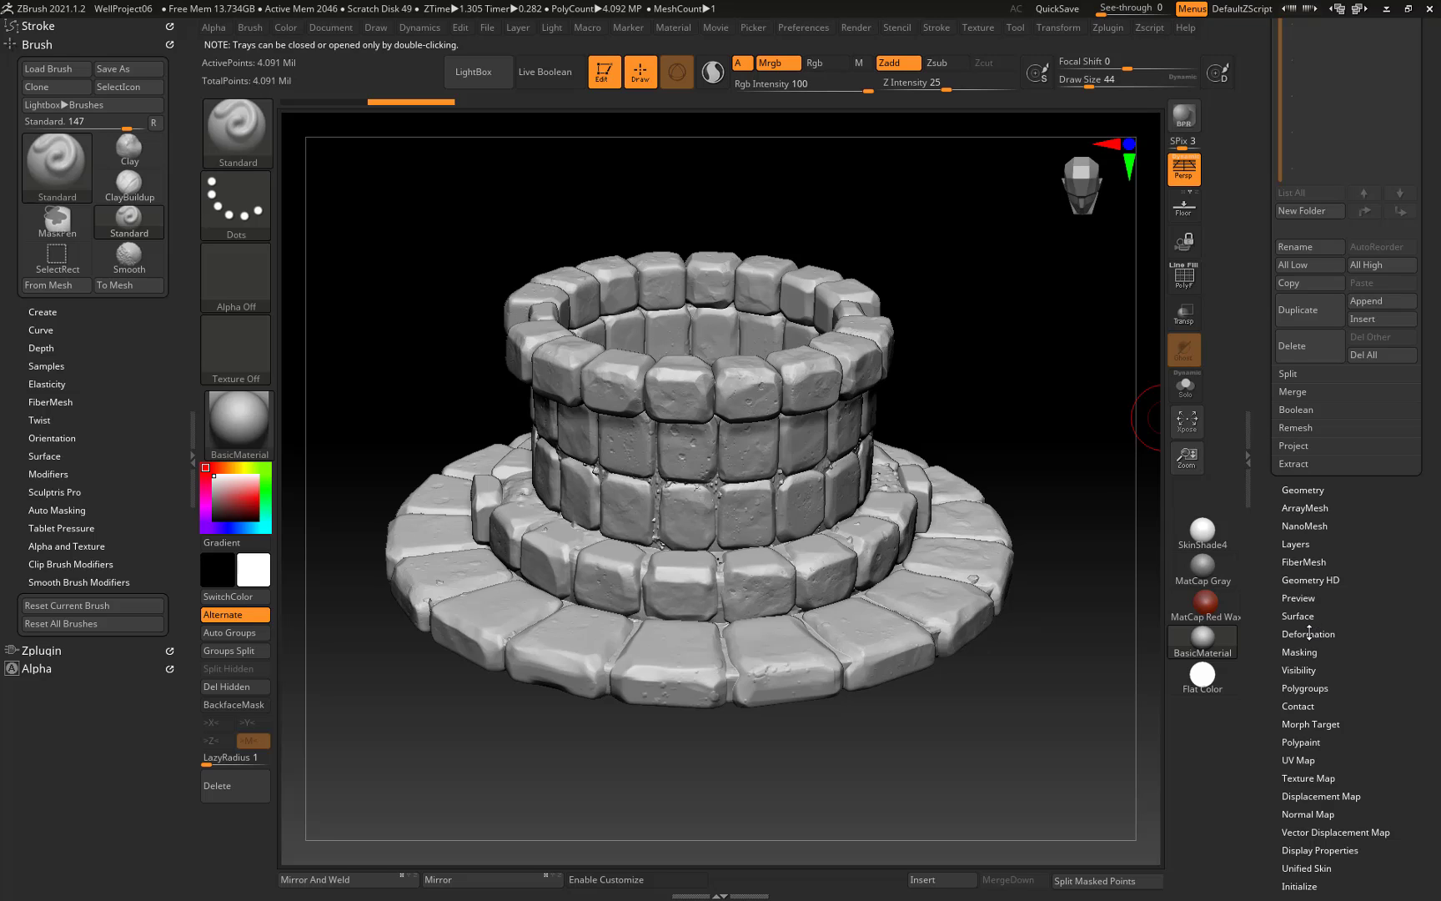
left_click(1310, 491)
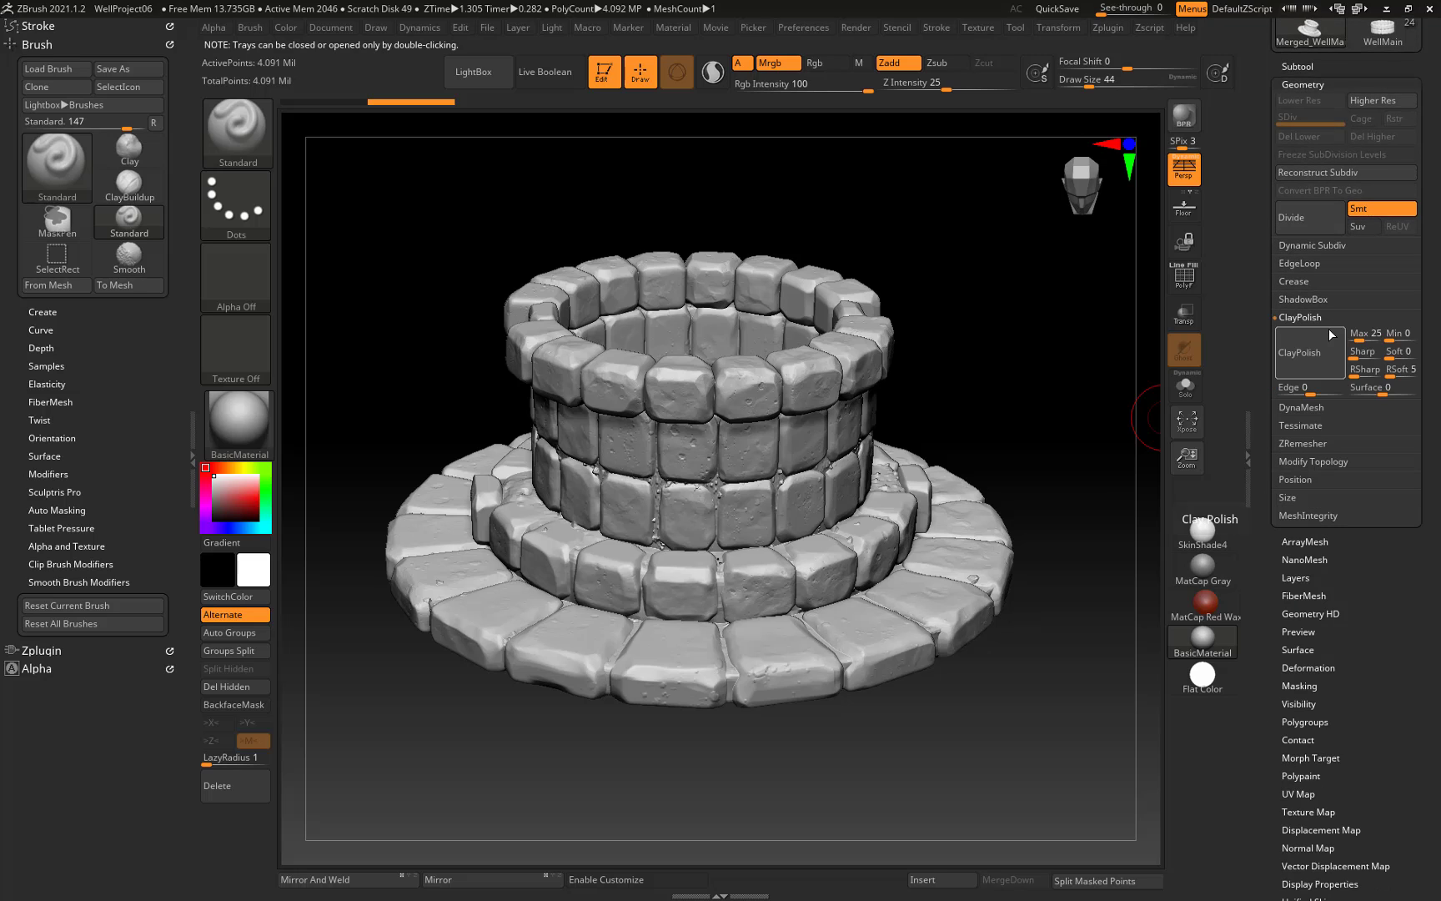
left_click(1329, 335)
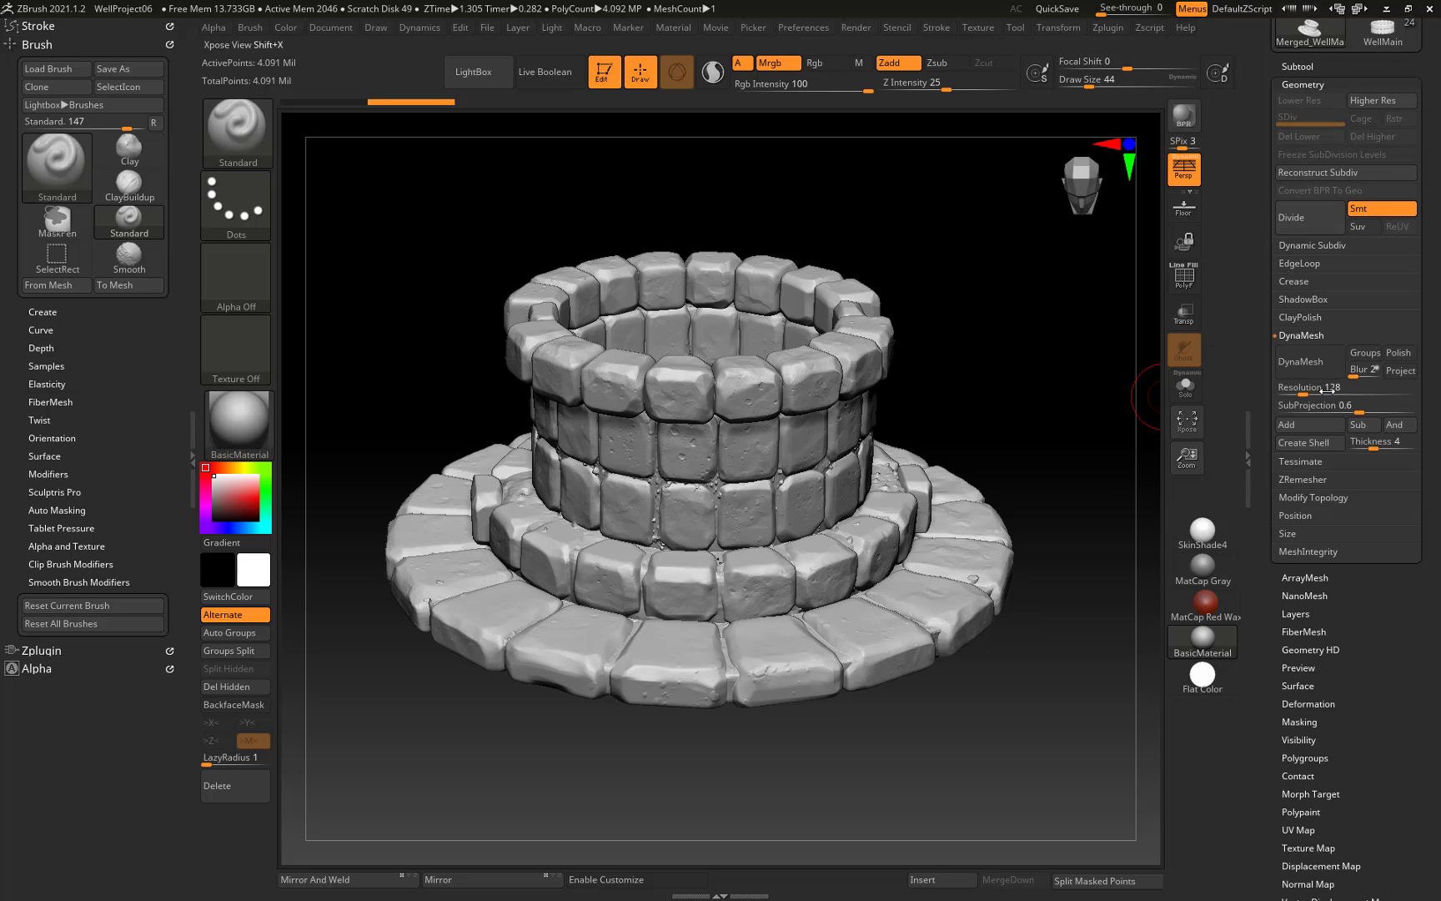
left_click(1366, 360)
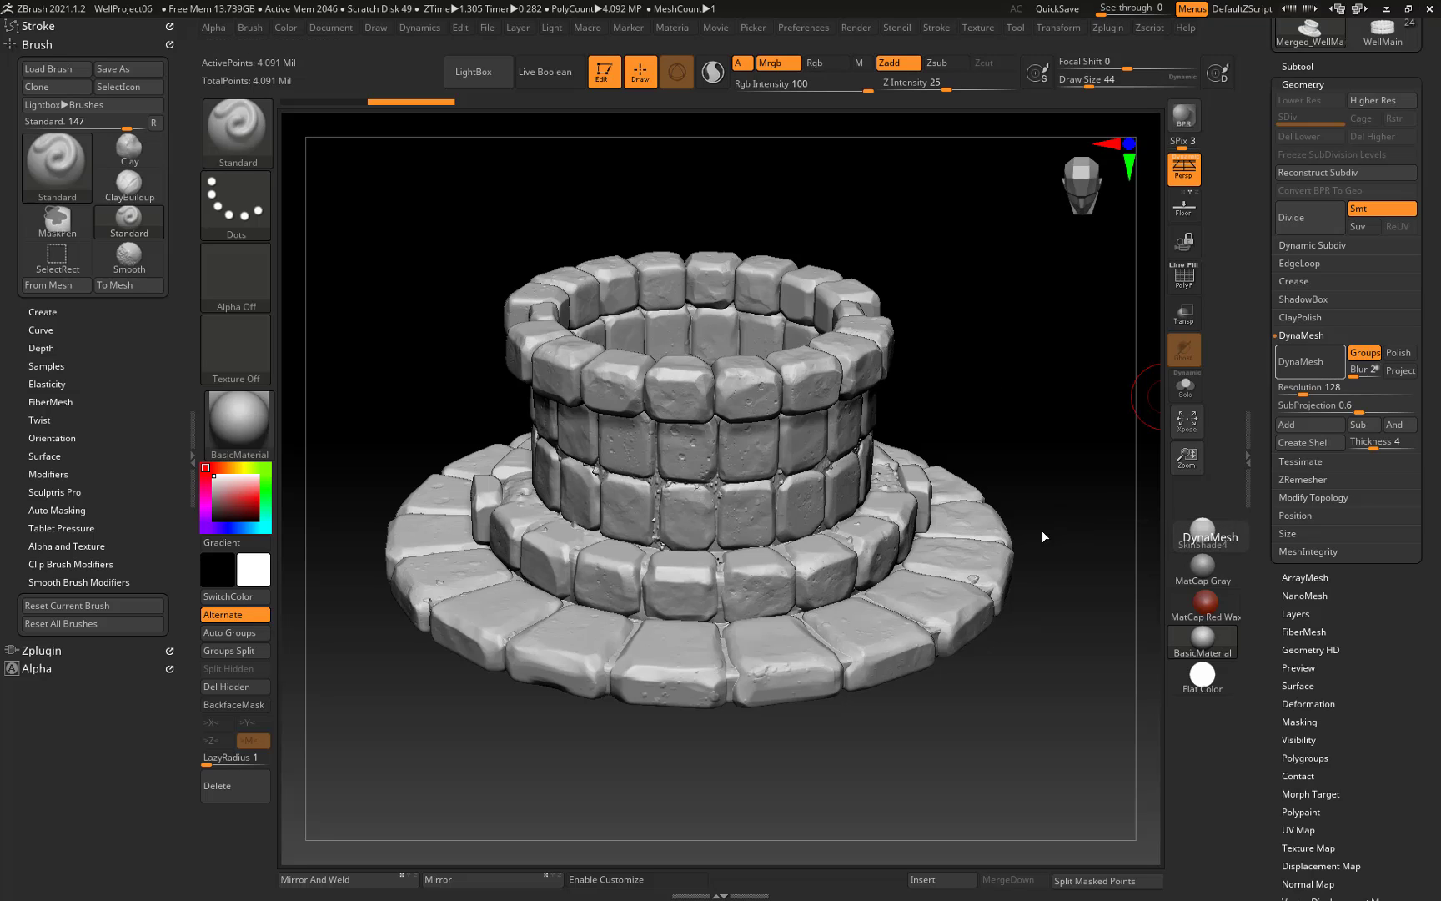
key("shift+f")
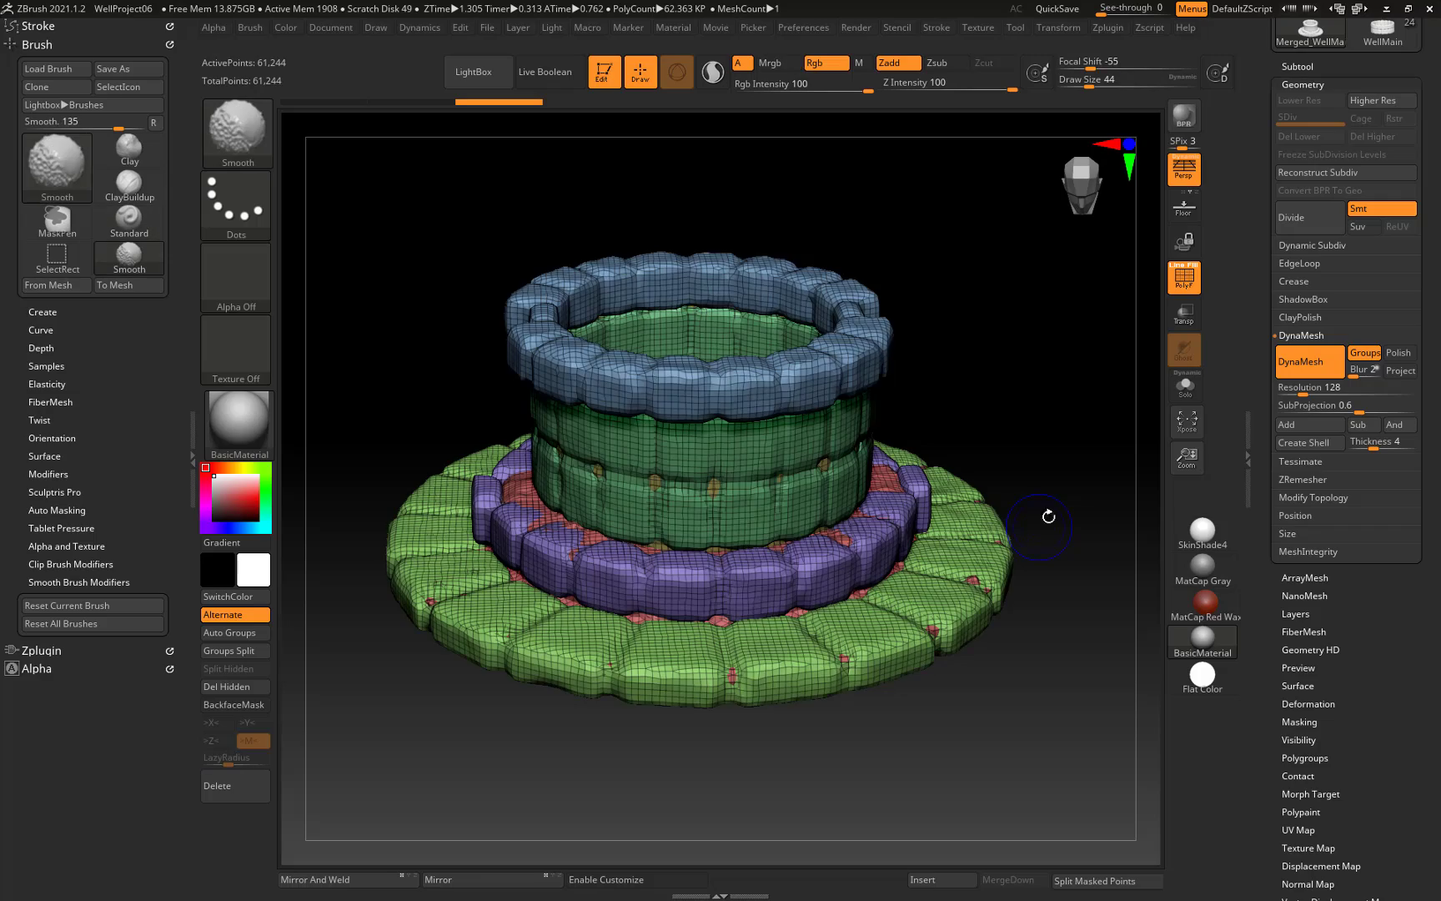
mouse_move(1062, 765)
left_mouse_down()
mouse_move(1023, 705)
mouse_move(1046, 697)
mouse_move(1084, 721)
mouse_move(1043, 750)
mouse_move(1004, 676)
left_mouse_up()
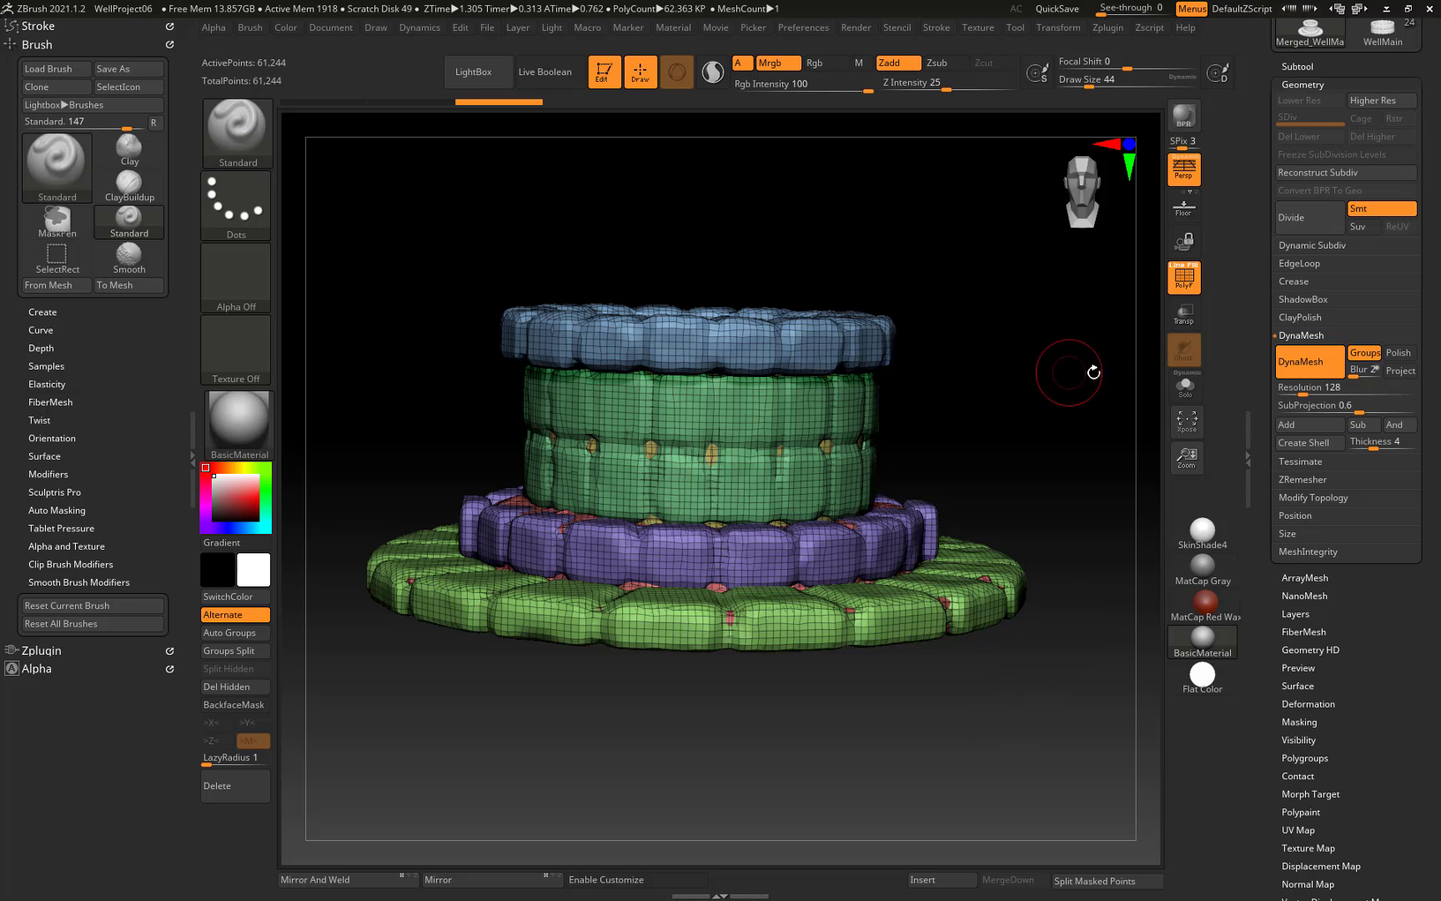
key("ctrl+z")
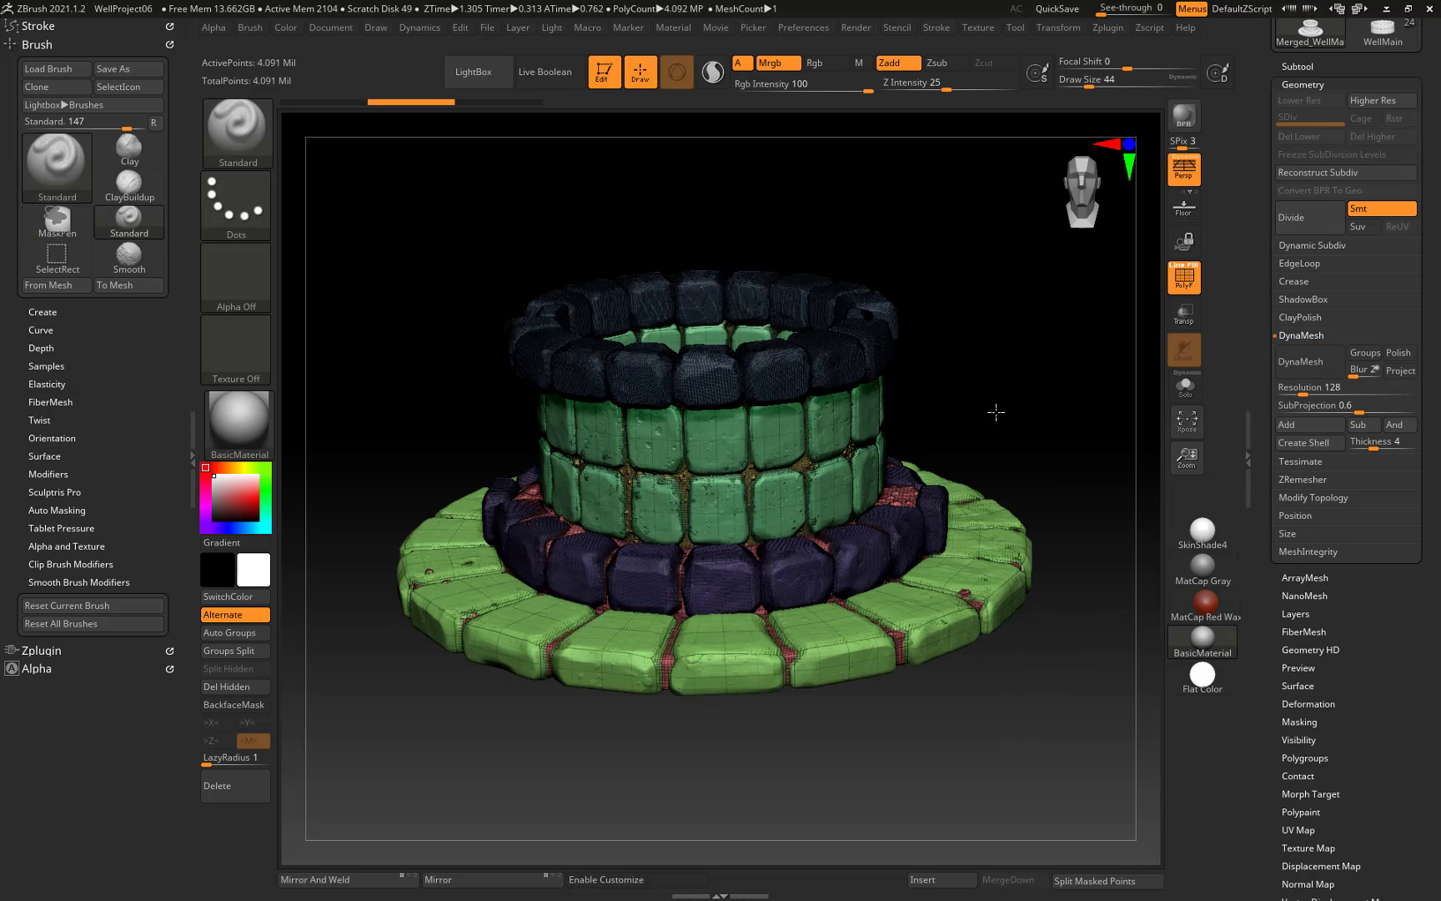
Remesh the merged well with DynaMesh at resolution 1008, with Groups off, and hide PolyFrame.
left_click_drag(996, 411, 1134, 357)
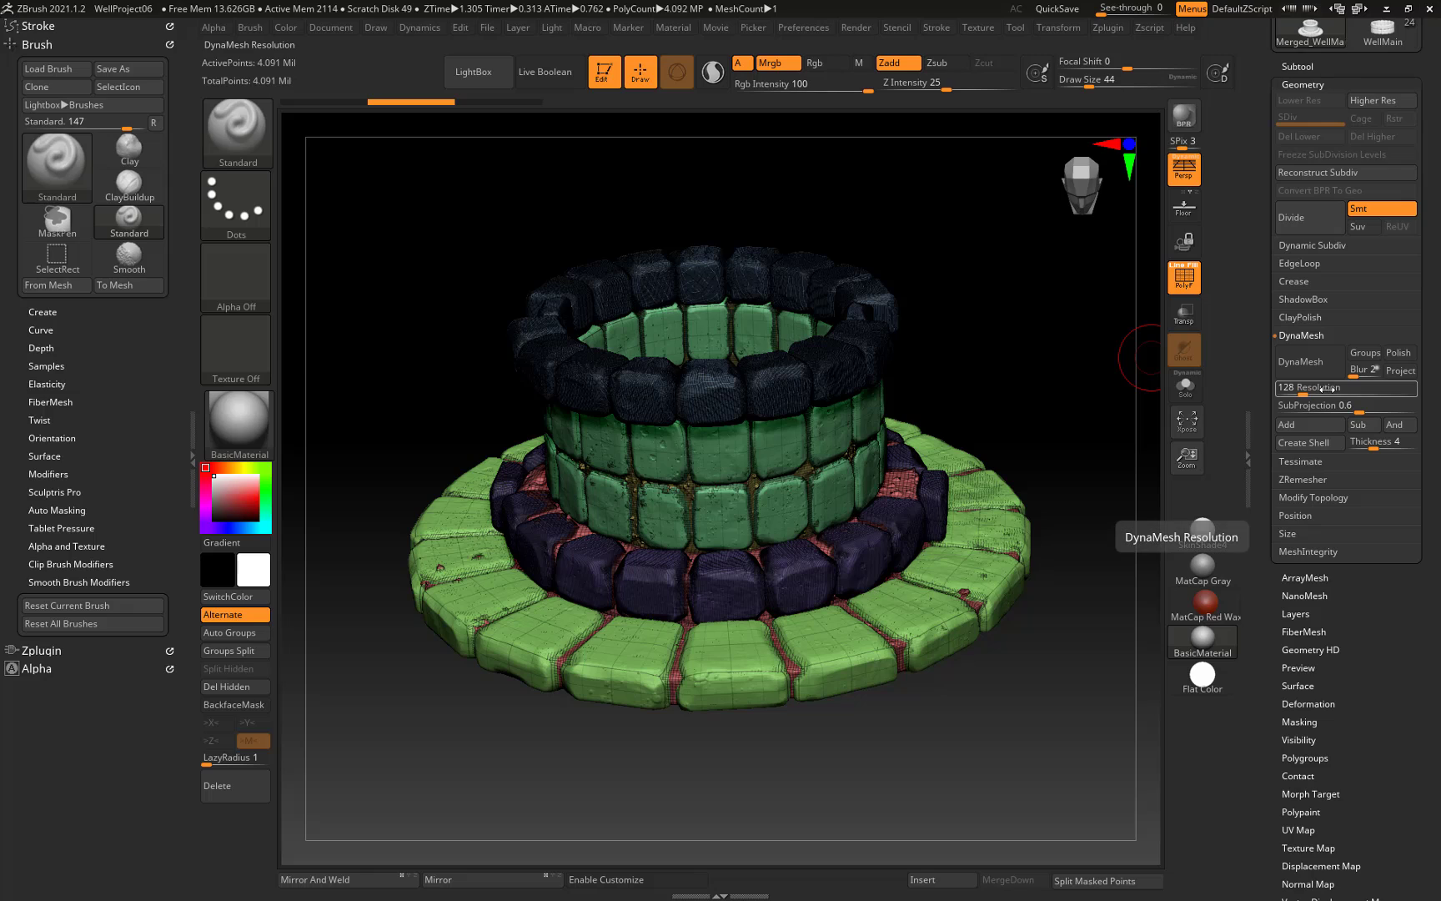
left_click_drag(1313, 390, 1345, 389)
left_click(1306, 361)
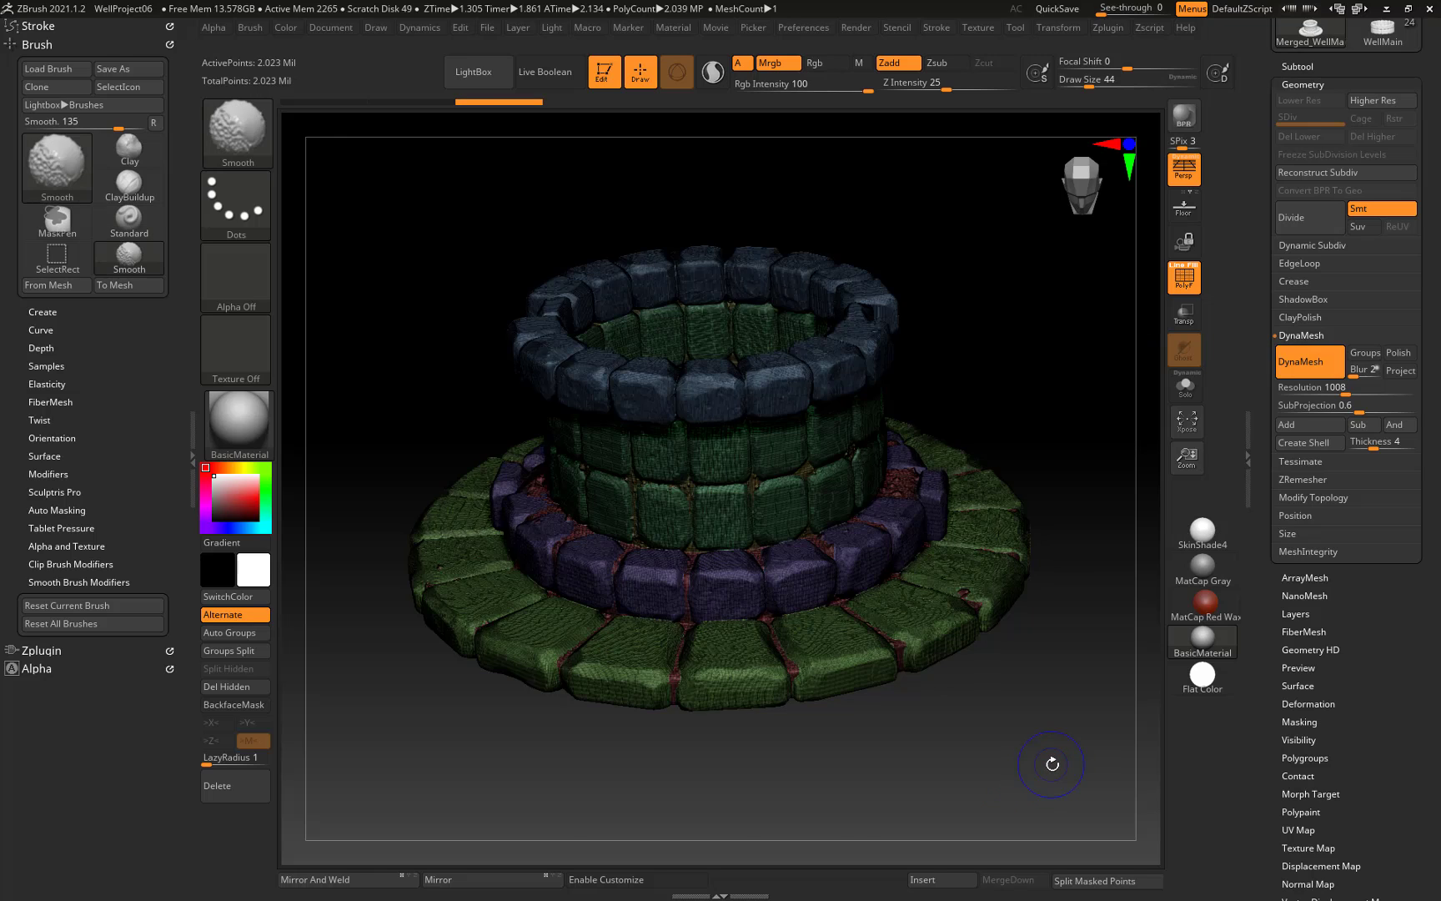
key("shift+f")
Compare the polygroups and wireframe before and after the DynaMesh by undoing and redoing it, with PolyFrame on, and hide PolyFrame.
key("ctrl+z")
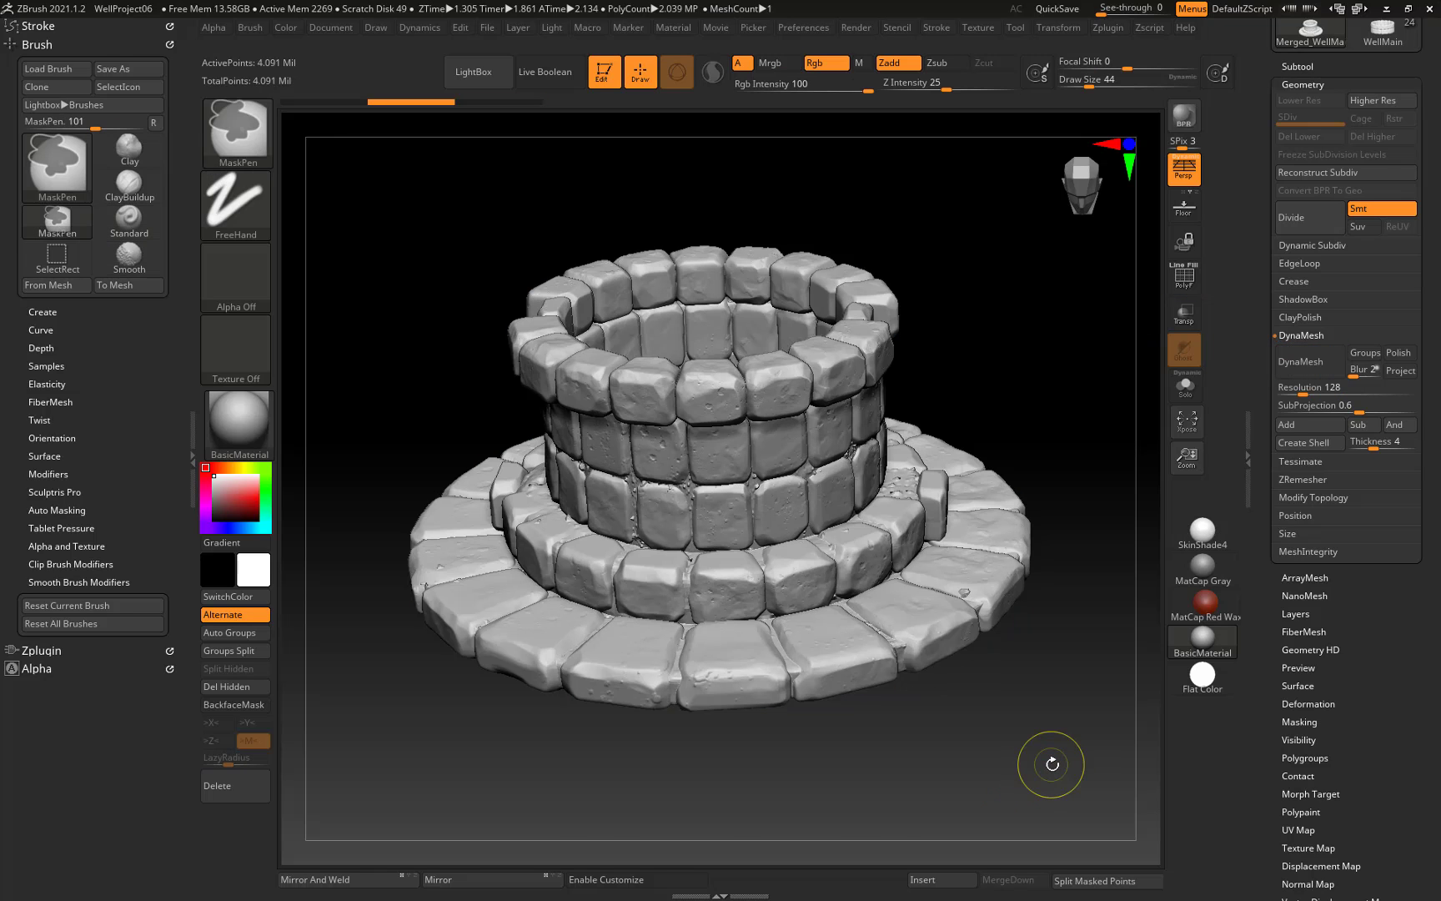
key("shift")
key("shift+f")
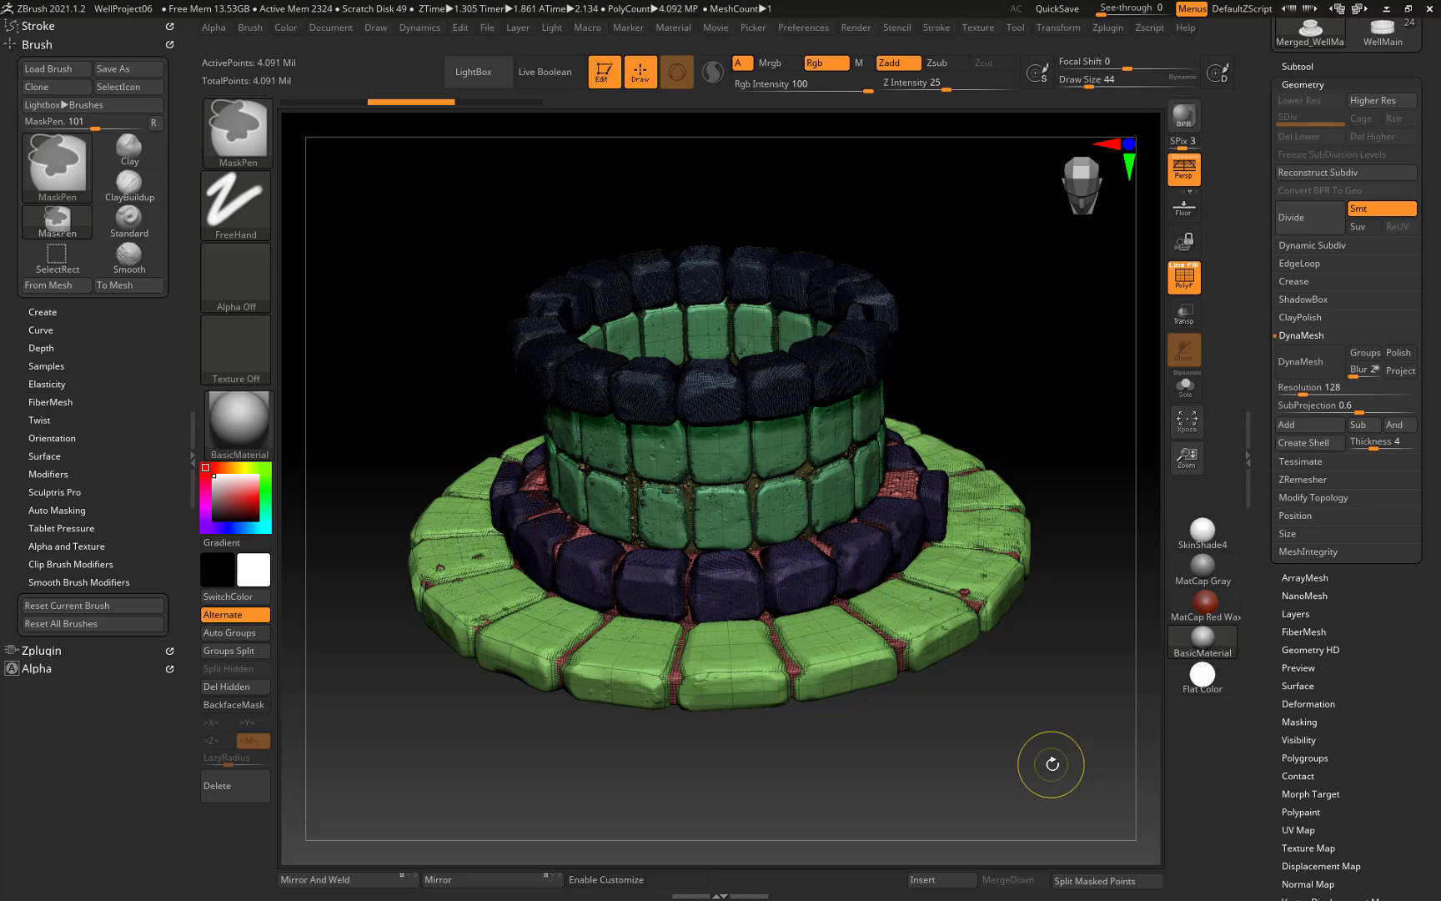
key("ctrl+shift+z")
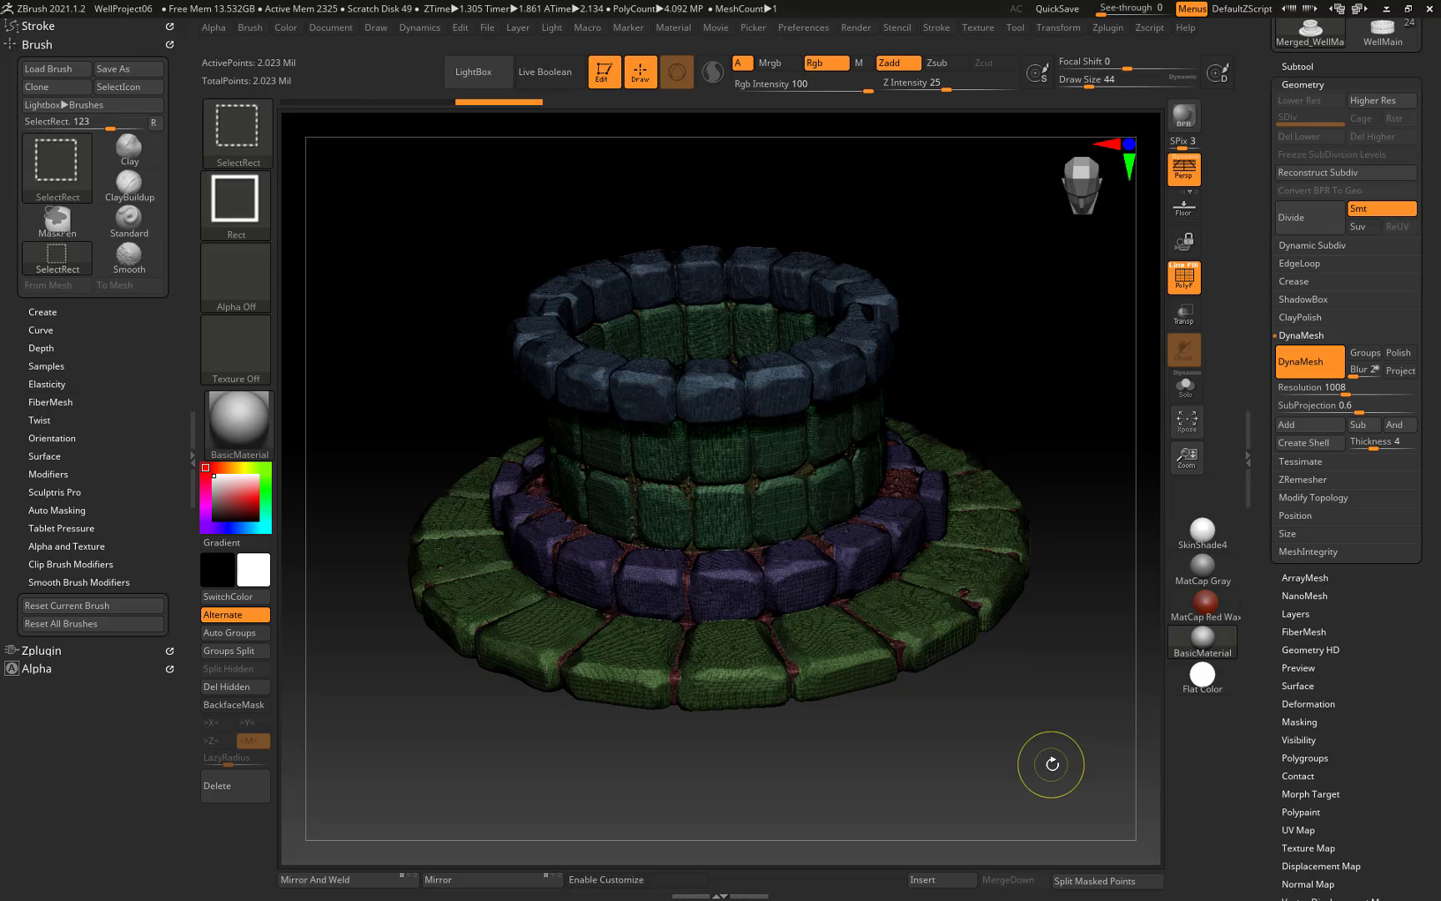
key("shift+f")
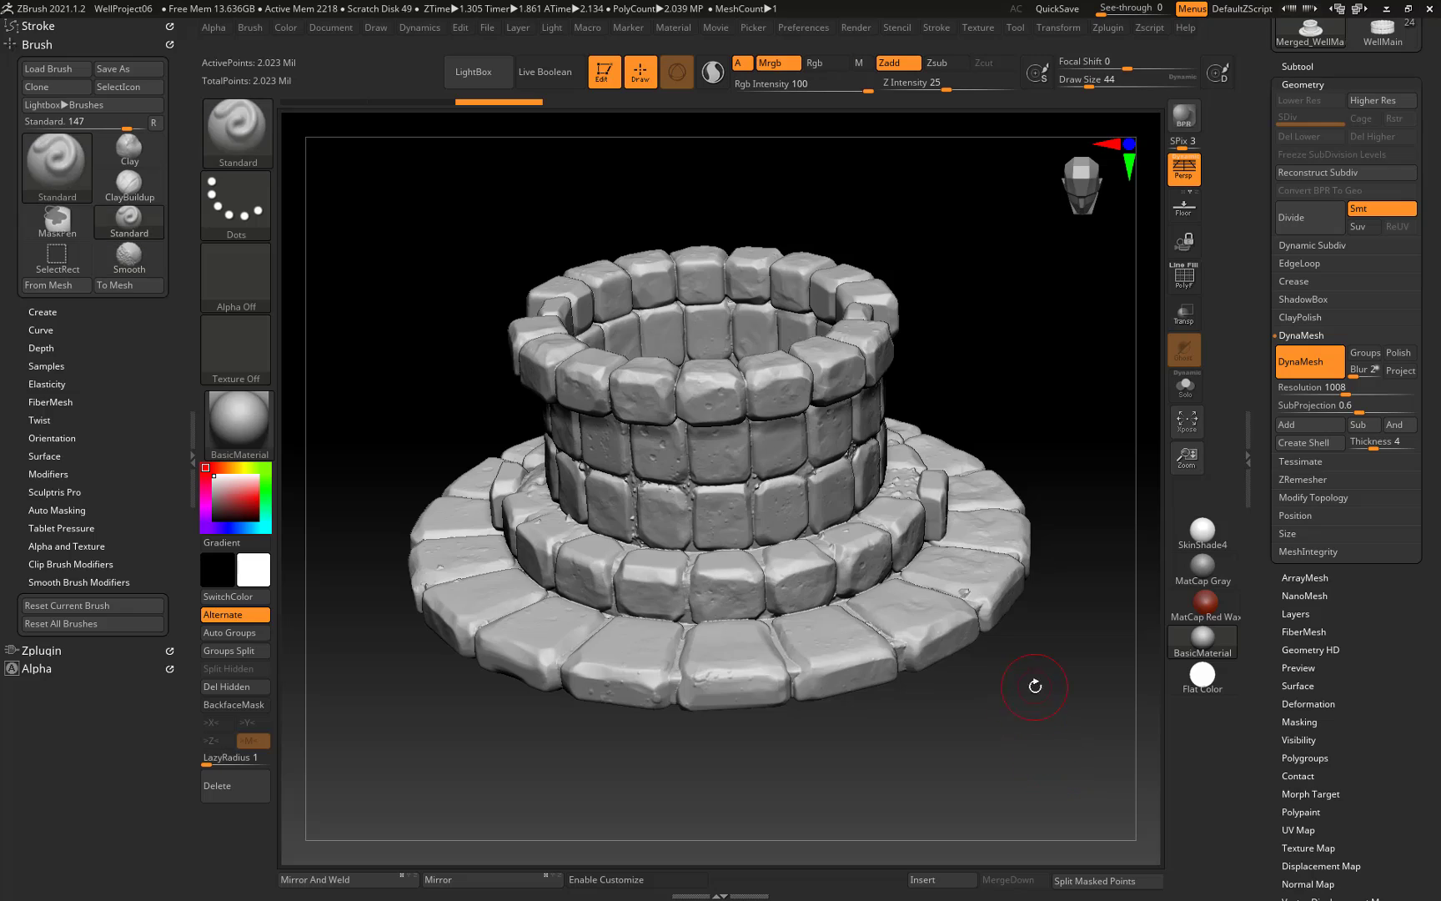
Inspect the remeshed stones and grout up close, switching through the undo history to compare detail and point count with the original mesh.
mouse_move(1036, 683)
left_mouse_down()
mouse_move(1040, 663)
mouse_move(1072, 734)
mouse_move(1092, 671)
mouse_move(1113, 735)
mouse_move(1188, 663)
left_mouse_up()
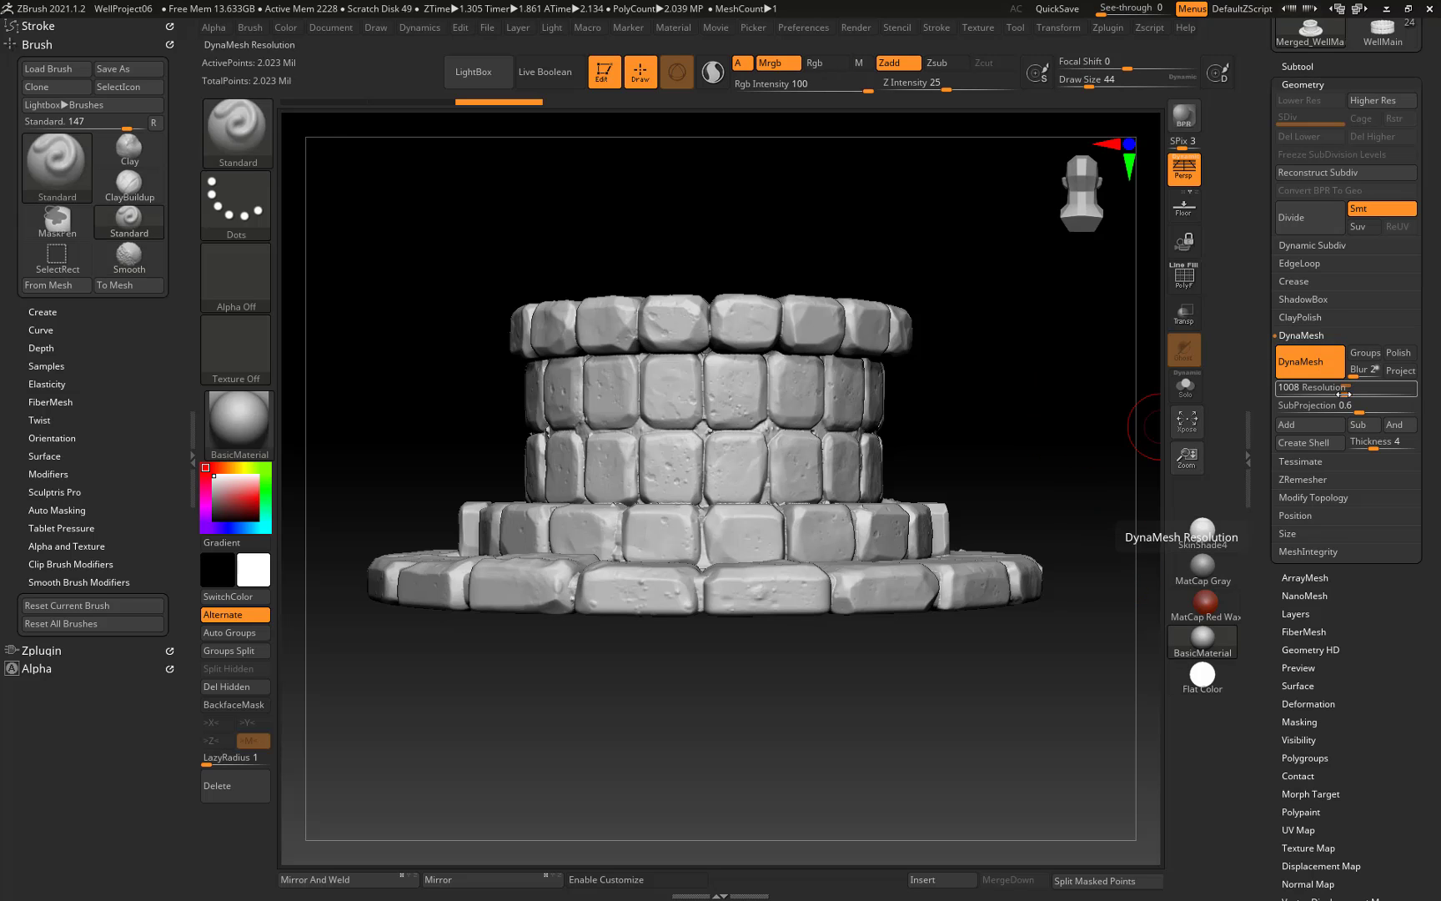
mouse_move(1024, 367)
left_mouse_down()
mouse_move(1035, 354)
mouse_move(1066, 464)
mouse_move(1055, 496)
left_mouse_up()
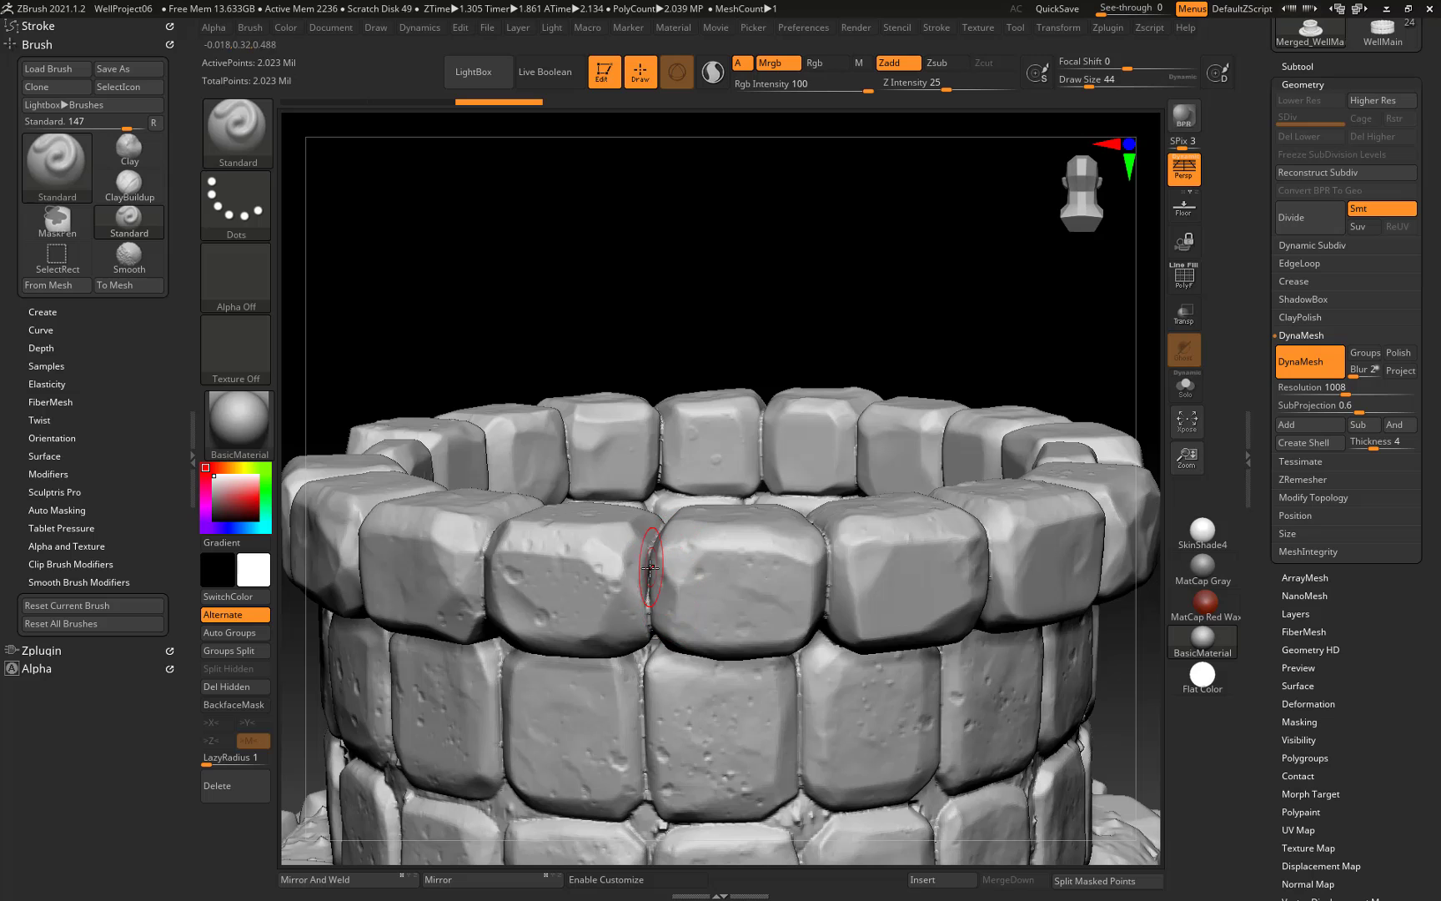
mouse_move(1114, 664)
left_mouse_down("alt")
mouse_move(881, 415)
mouse_move(677, 389)
left_mouse_up("alt")
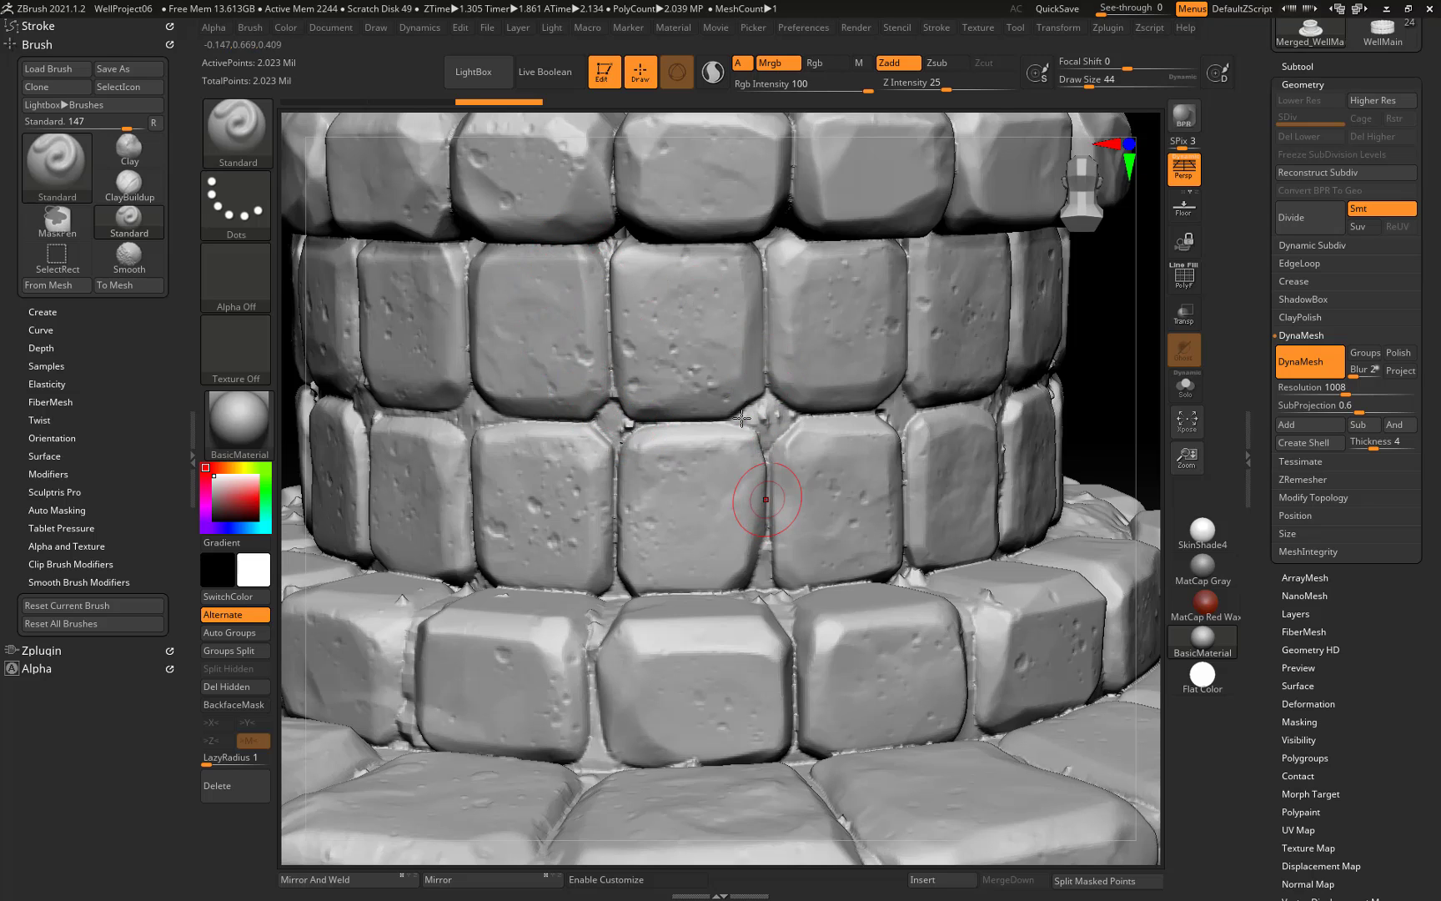
key("ctrl+z")
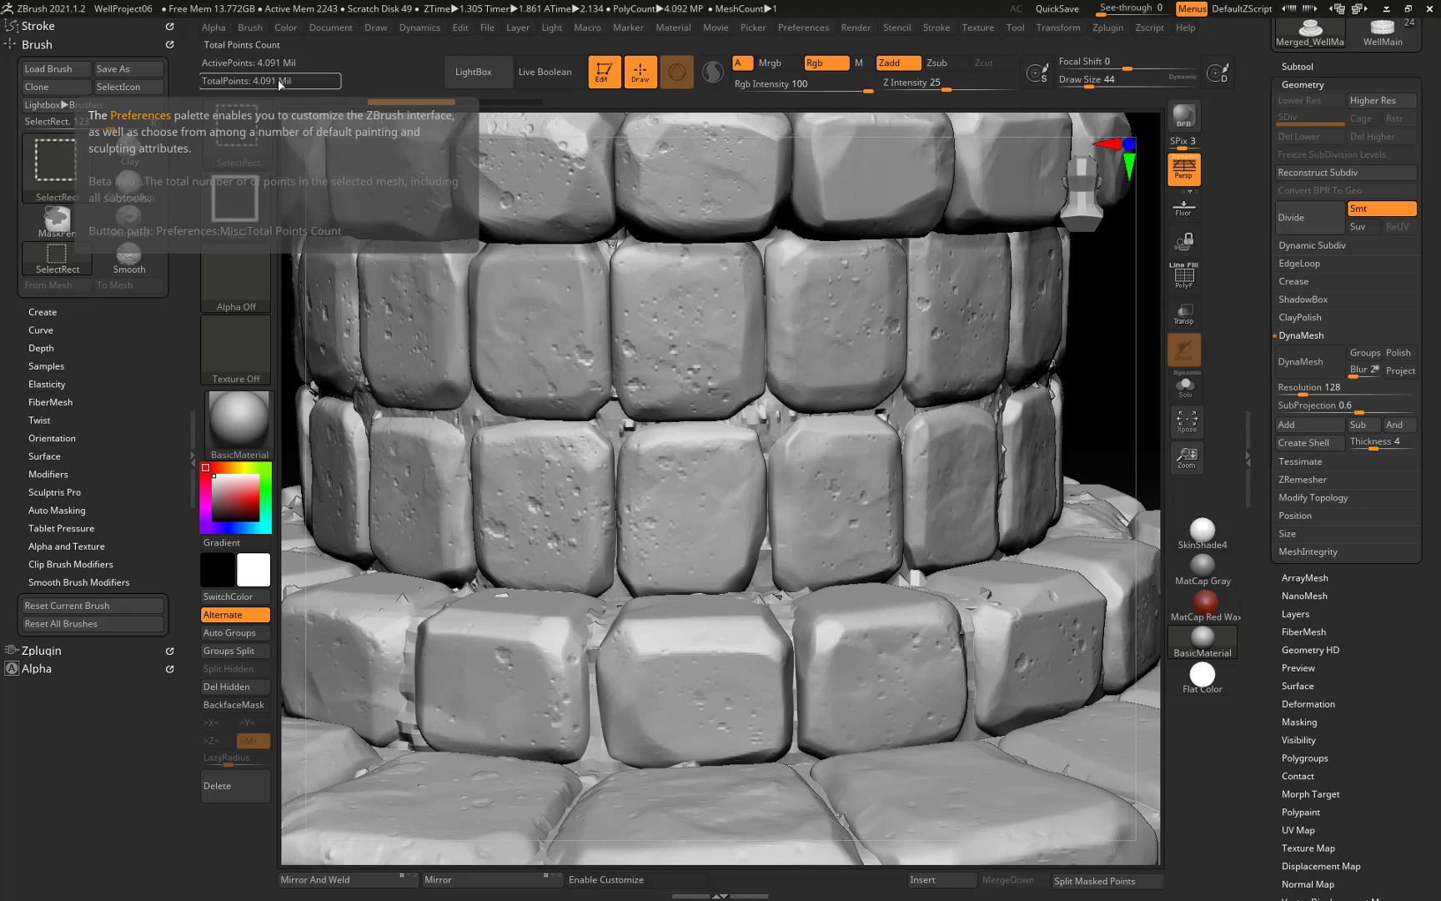
left_click(511, 101)
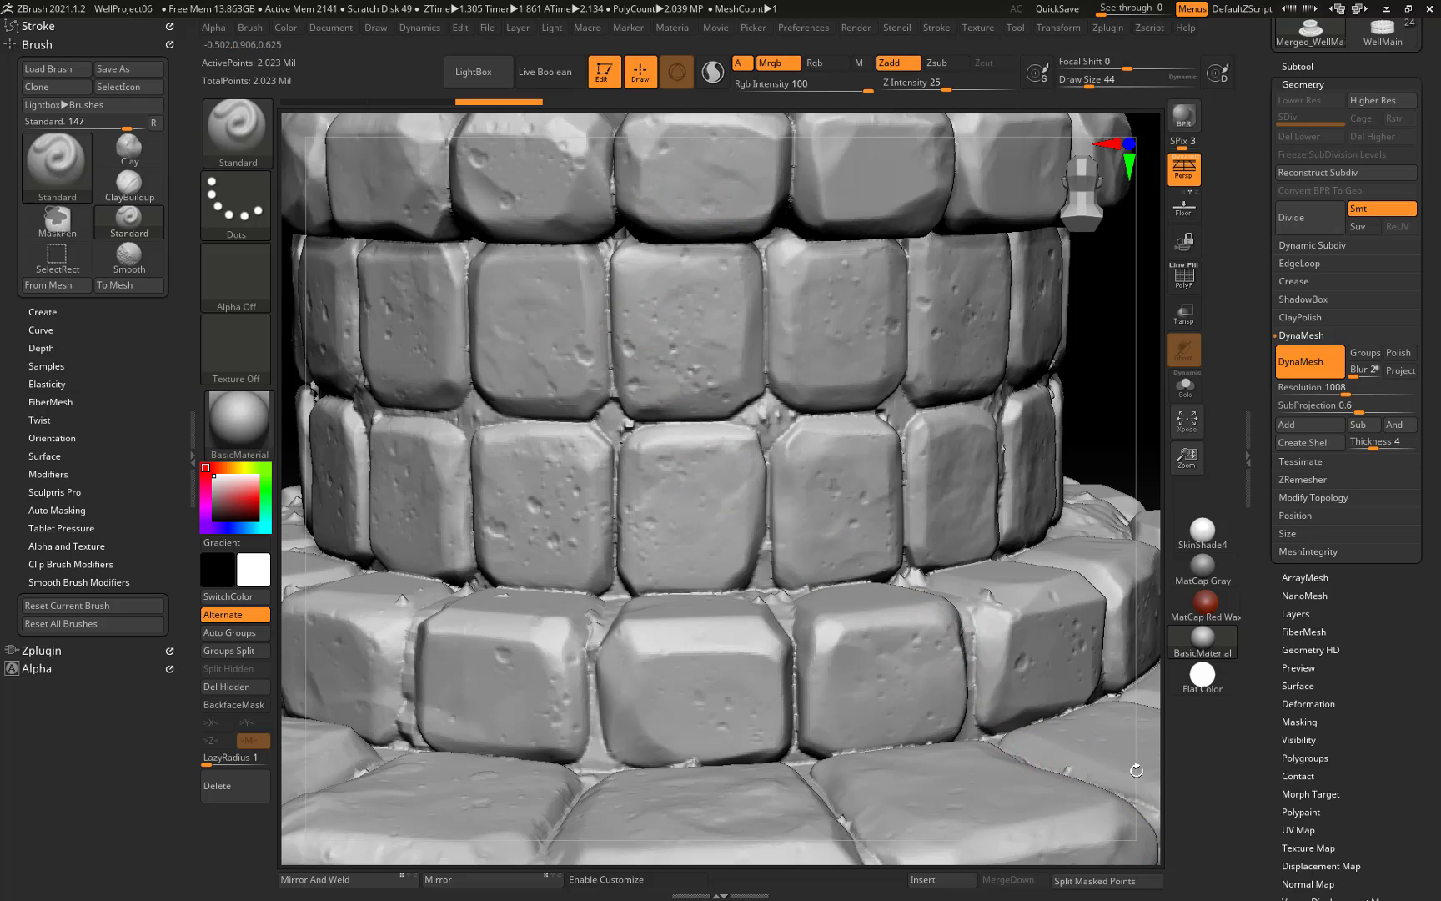
left_click_drag(1147, 846, 868, 637)
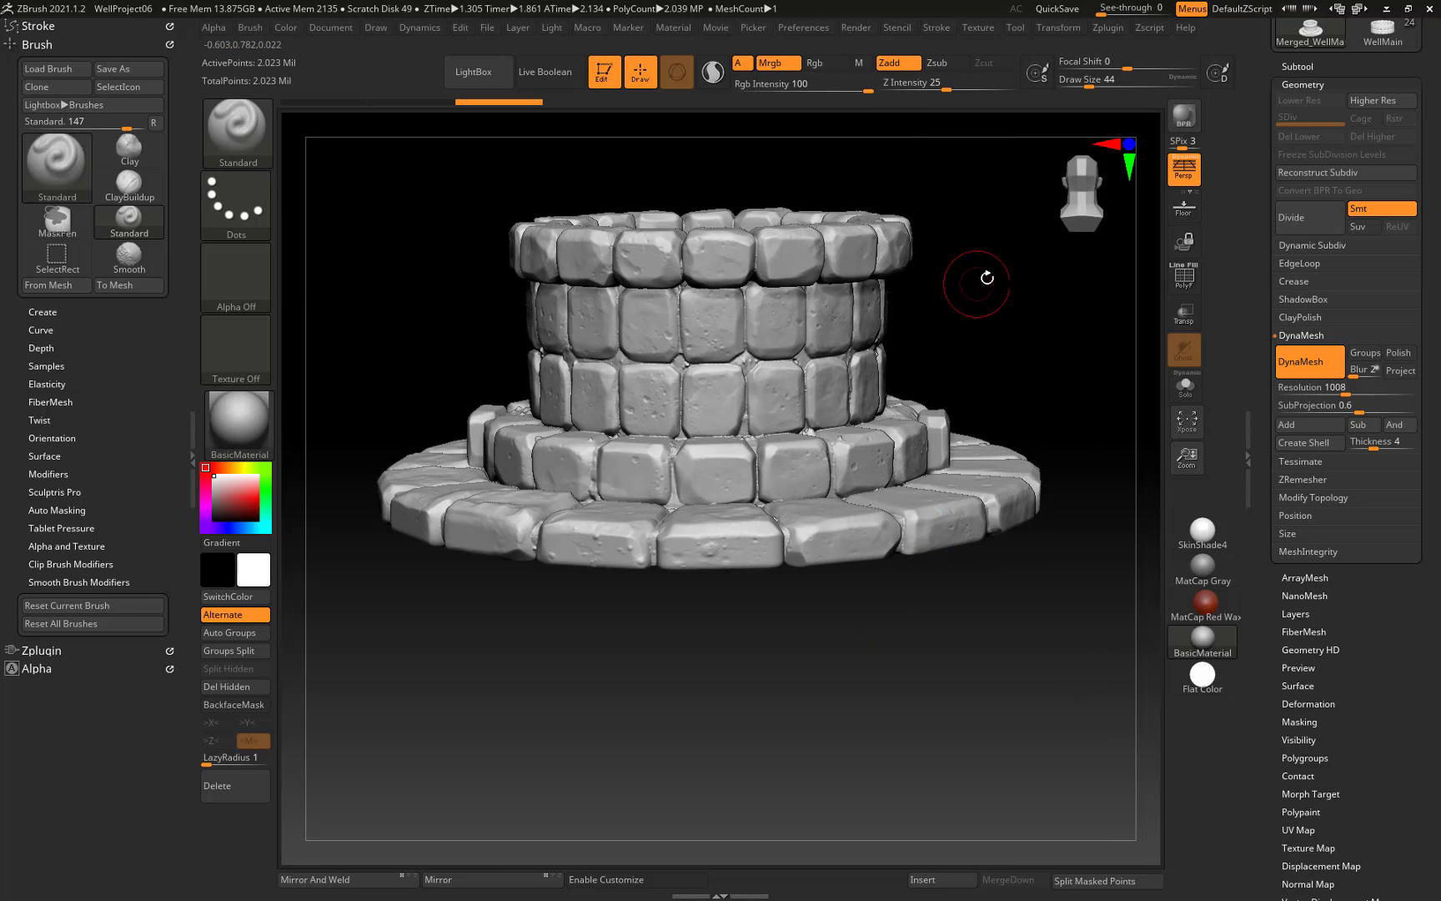
mouse_move(981, 280)
left_mouse_down()
mouse_move(980, 410)
mouse_move(981, 248)
mouse_move(978, 263)
left_mouse_up()
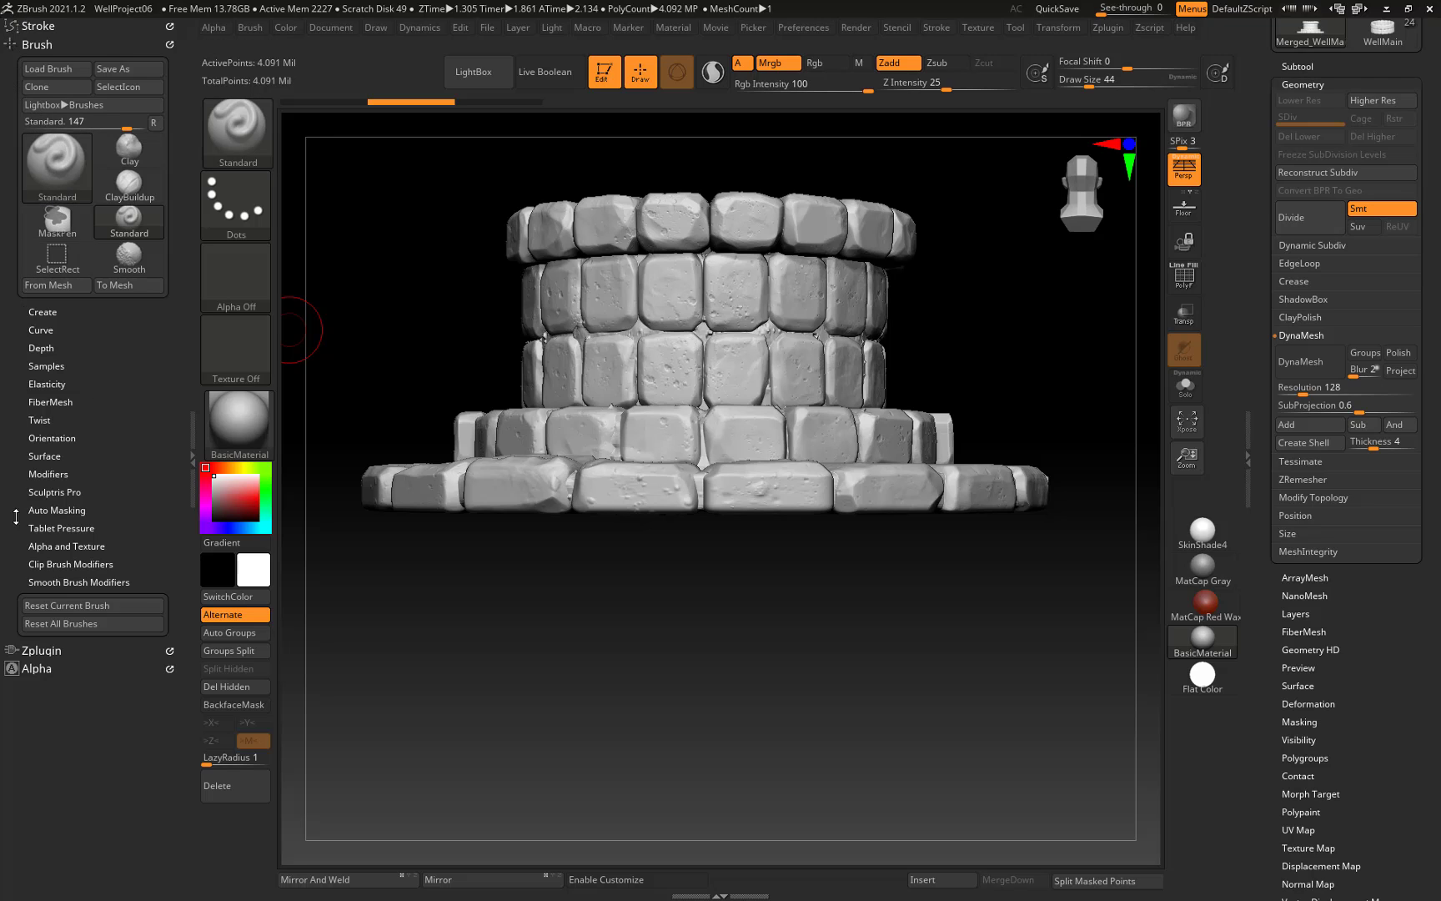
Pre-process the current merged well subtool in Decimation Master.
left_click(52, 651)
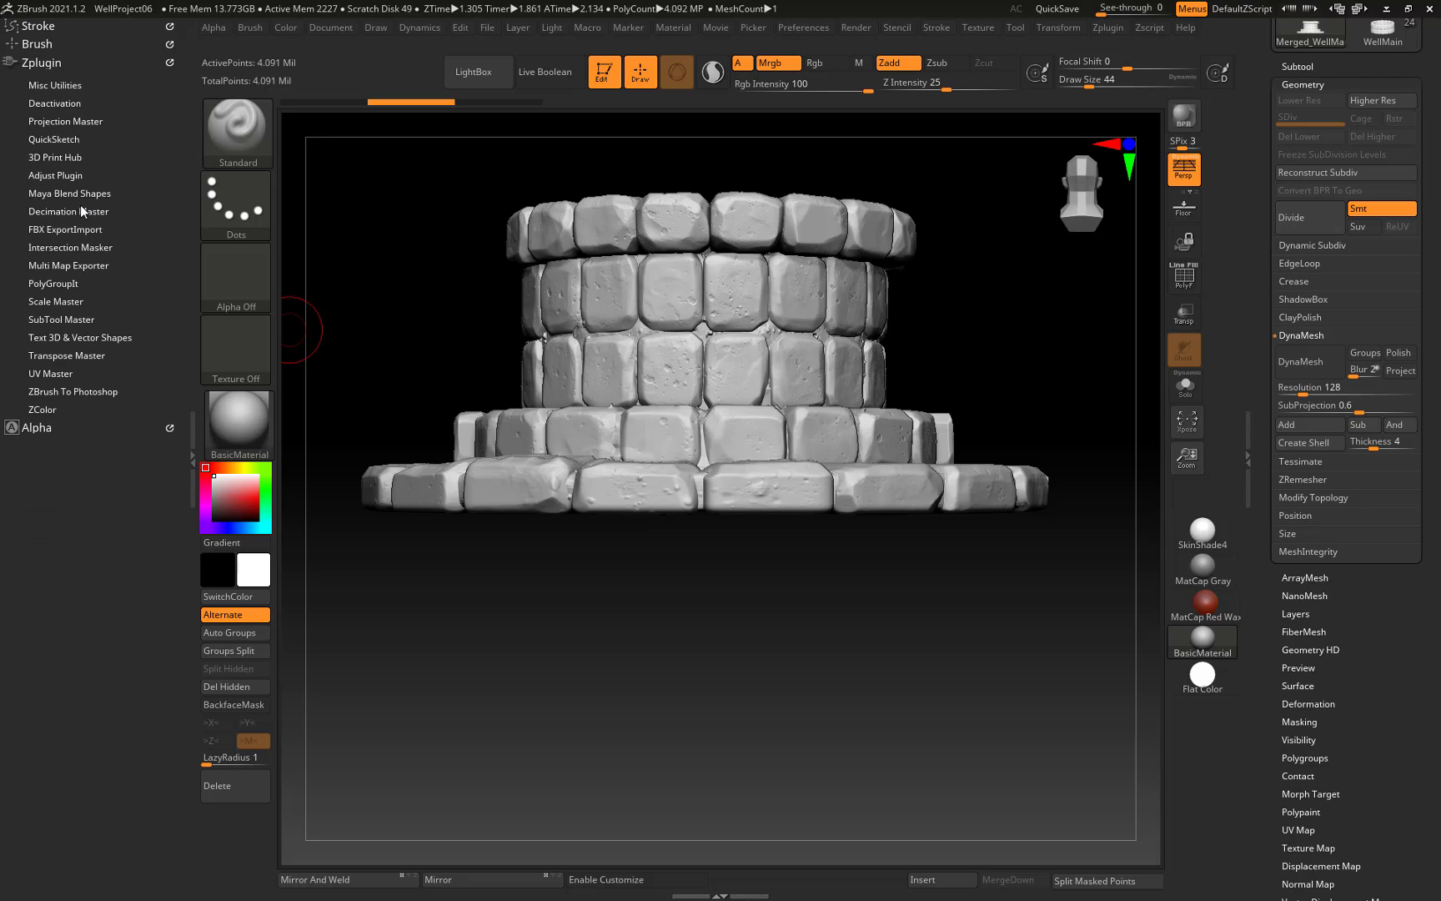
left_click(81, 210)
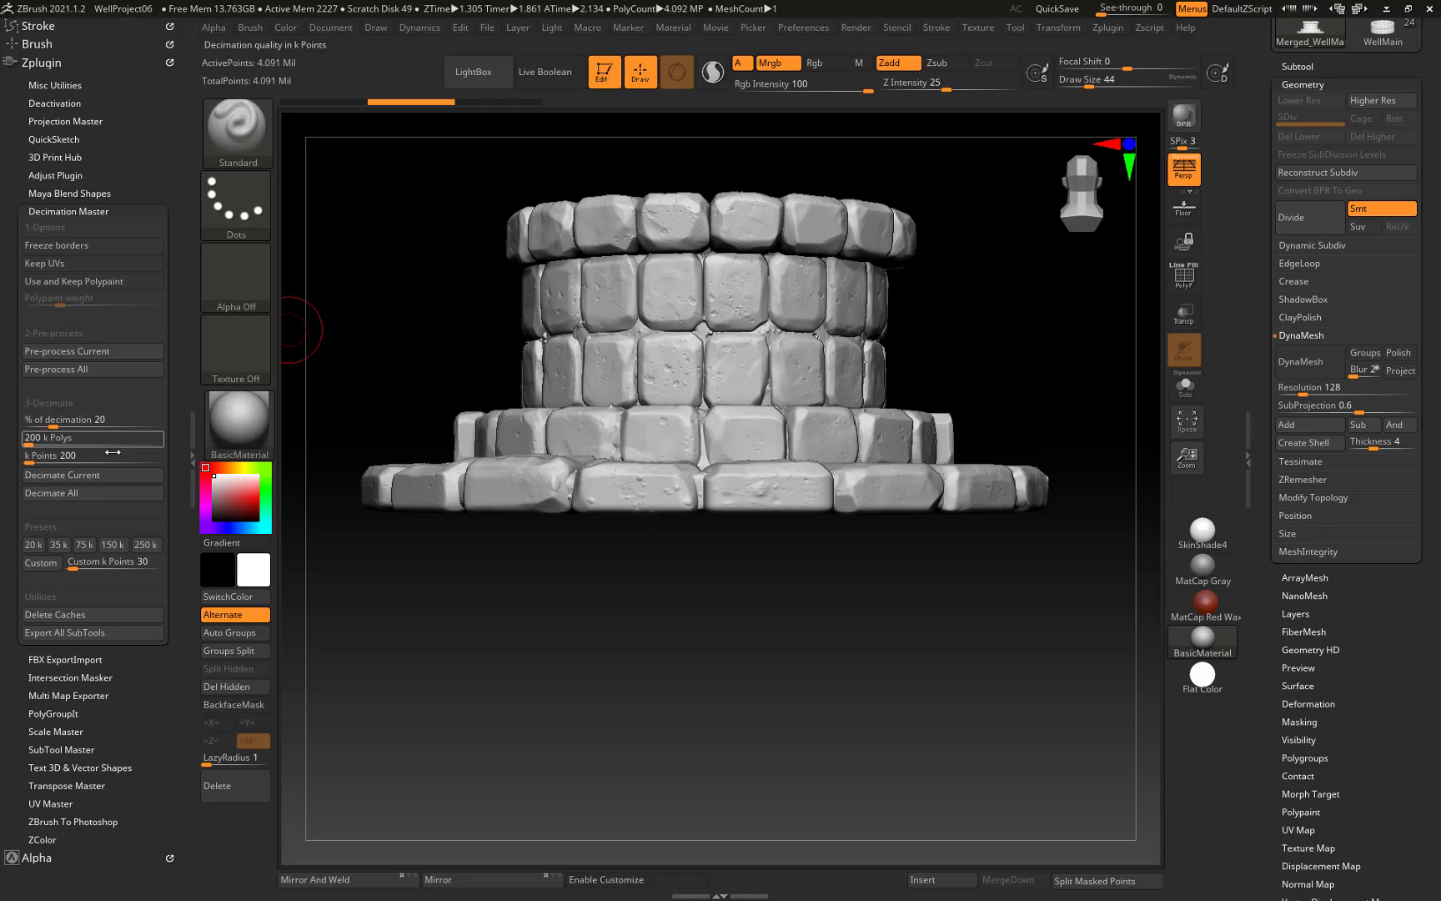
left_click(92, 350)
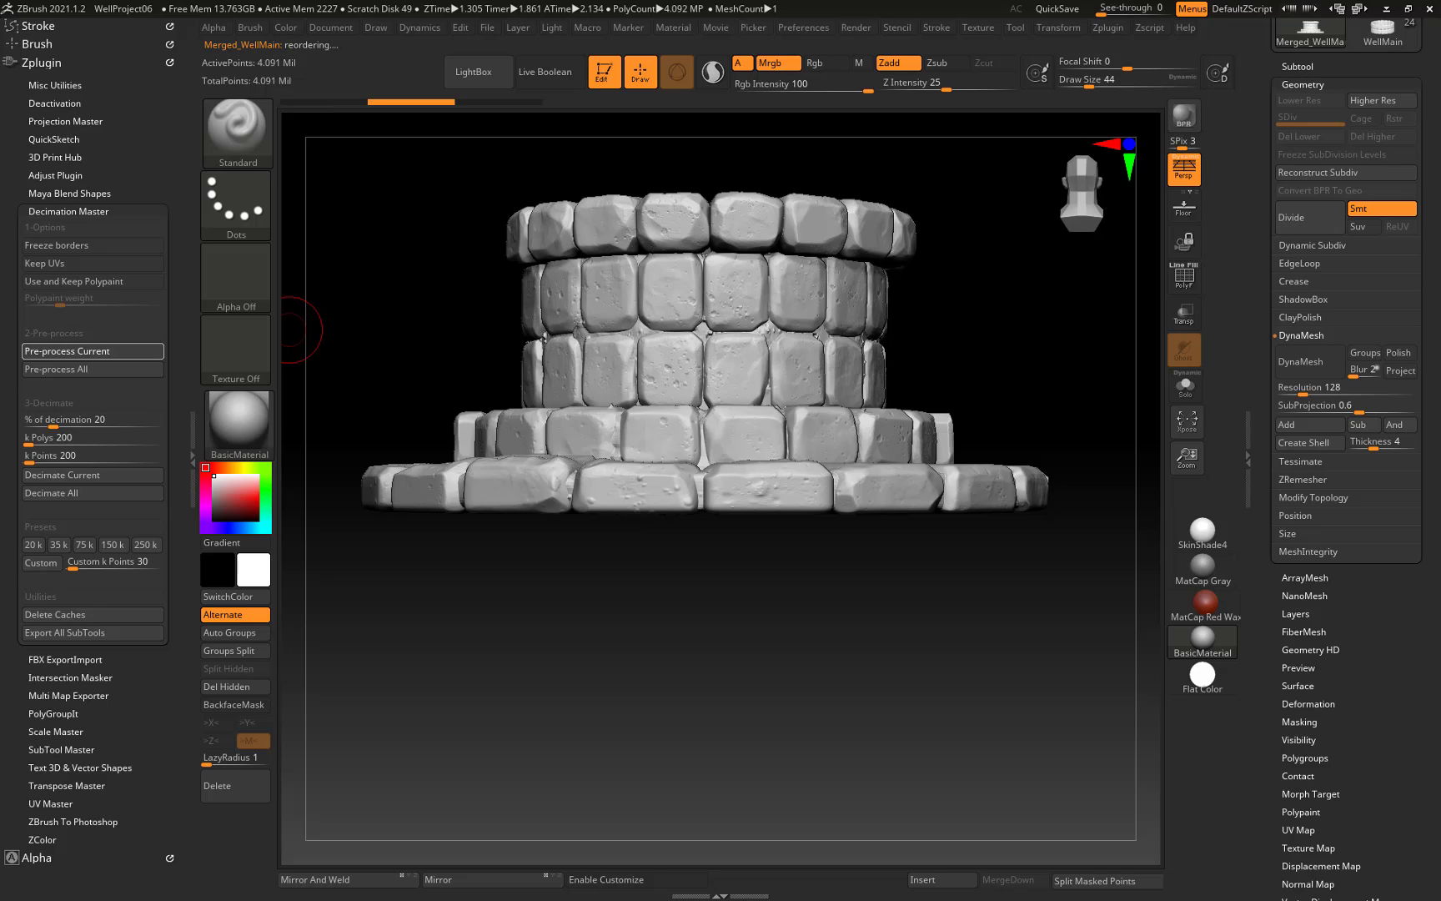
key("super")
key("super")
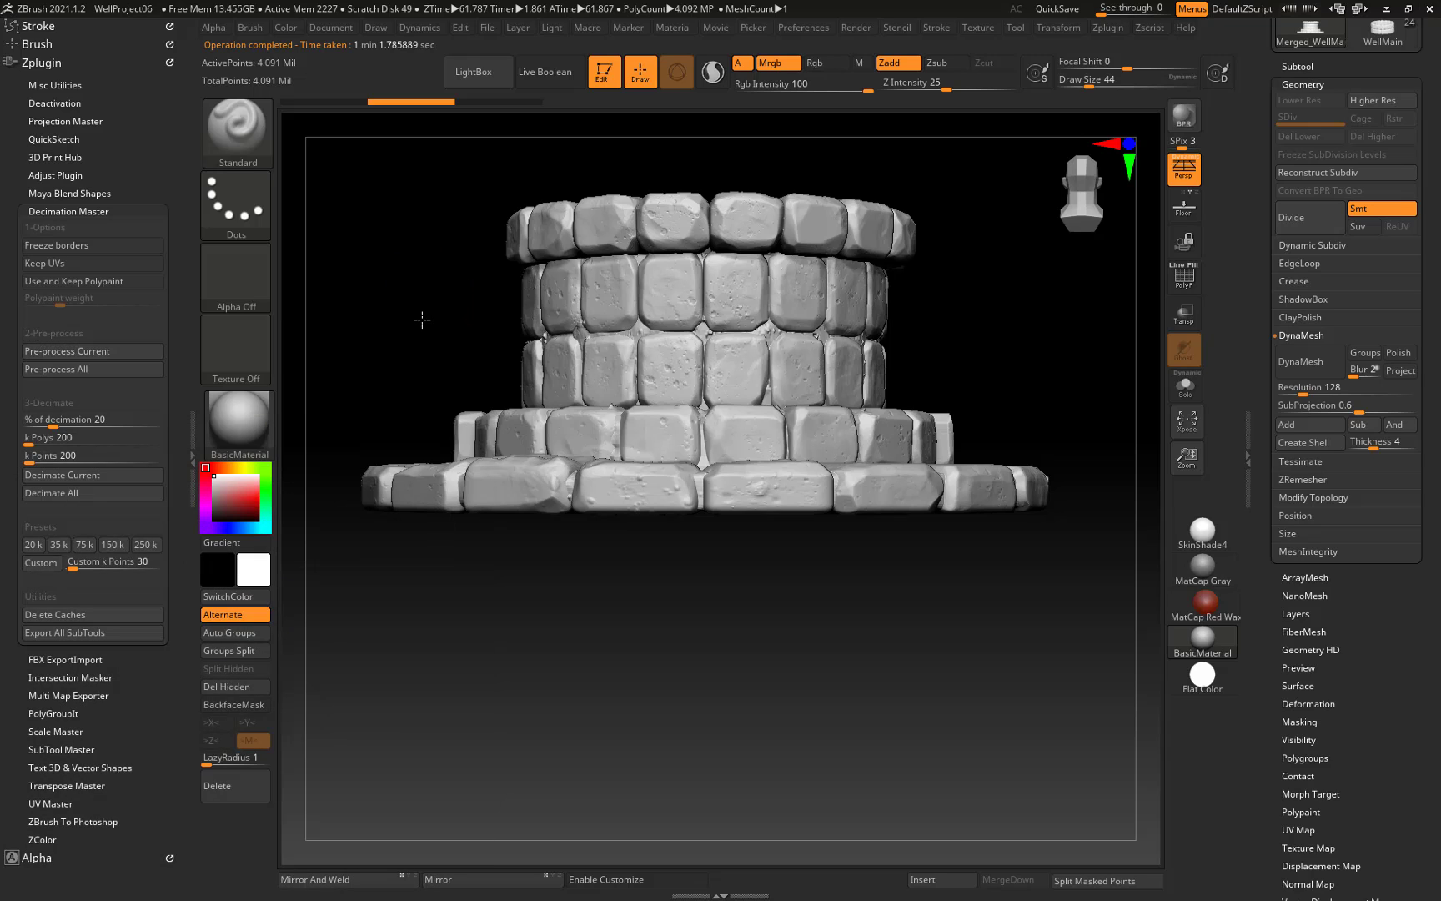
Decimate the current well subtool with Decimation Master at 20% decimation.
mouse_move(422, 319)
left_mouse_down("alt")
mouse_move(420, 439)
mouse_move(417, 309)
mouse_move(413, 392)
mouse_move(405, 370)
left_mouse_up("alt")
key("shift+f")
key("shift+f")
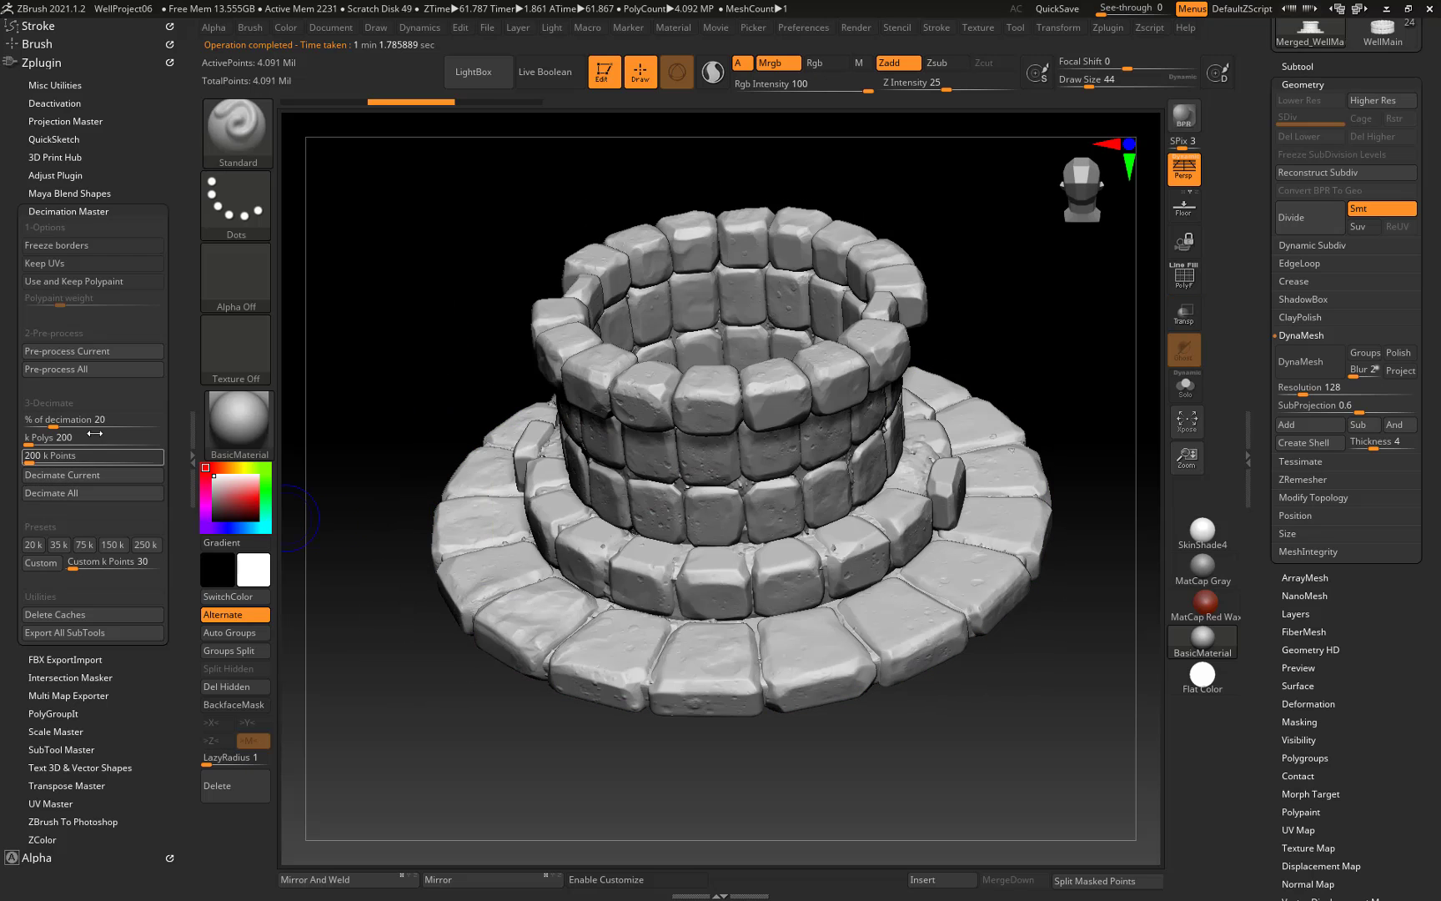
left_click(84, 475)
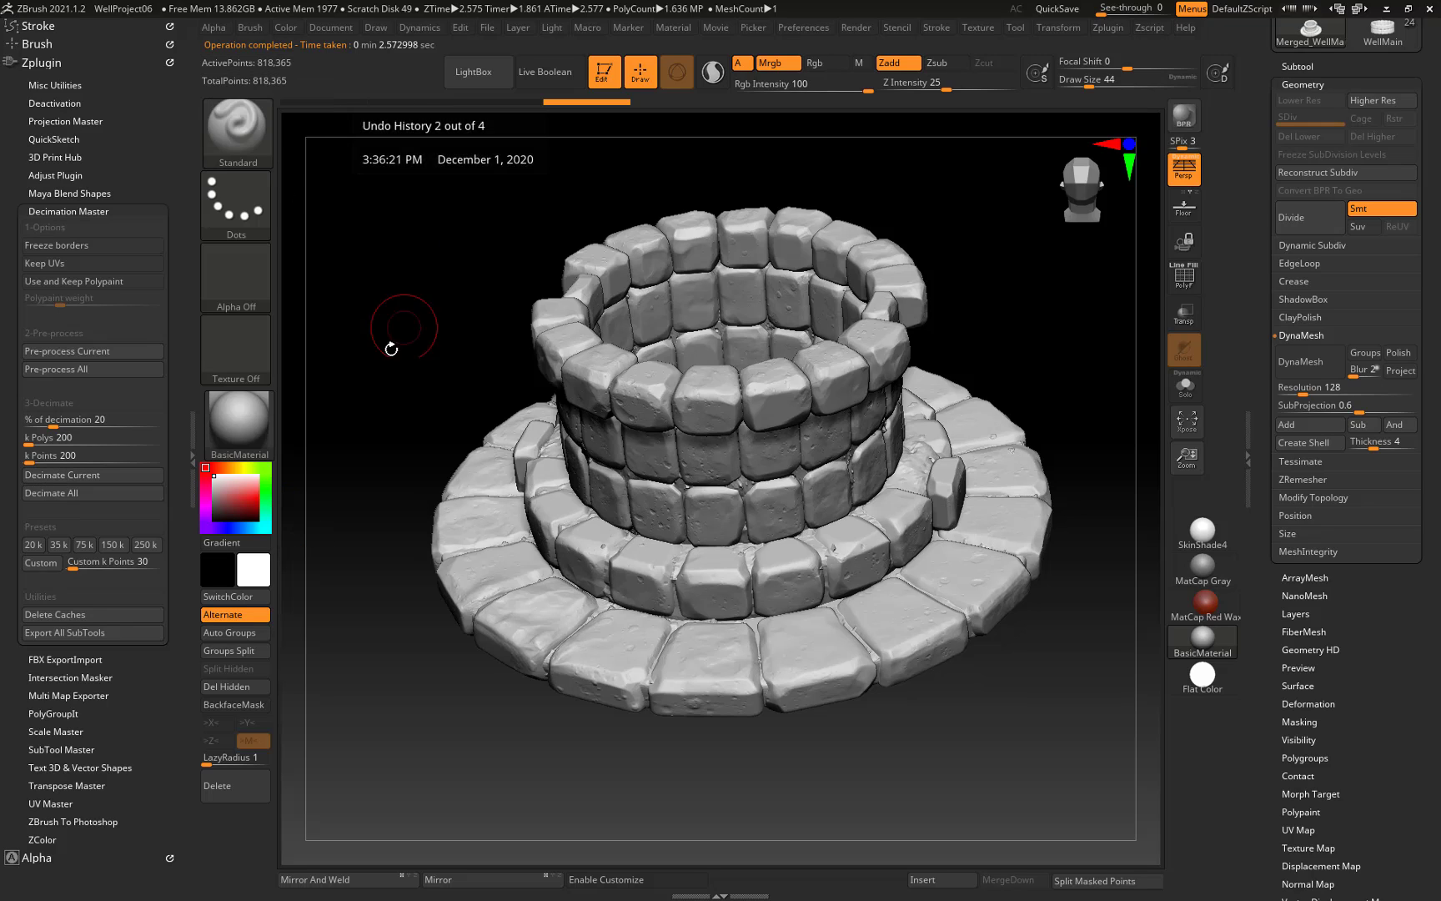
Compare the decimated well with the original in close-up by repeatedly undoing and redoing the decimation, ending on the original in full view.
key("ctrl")
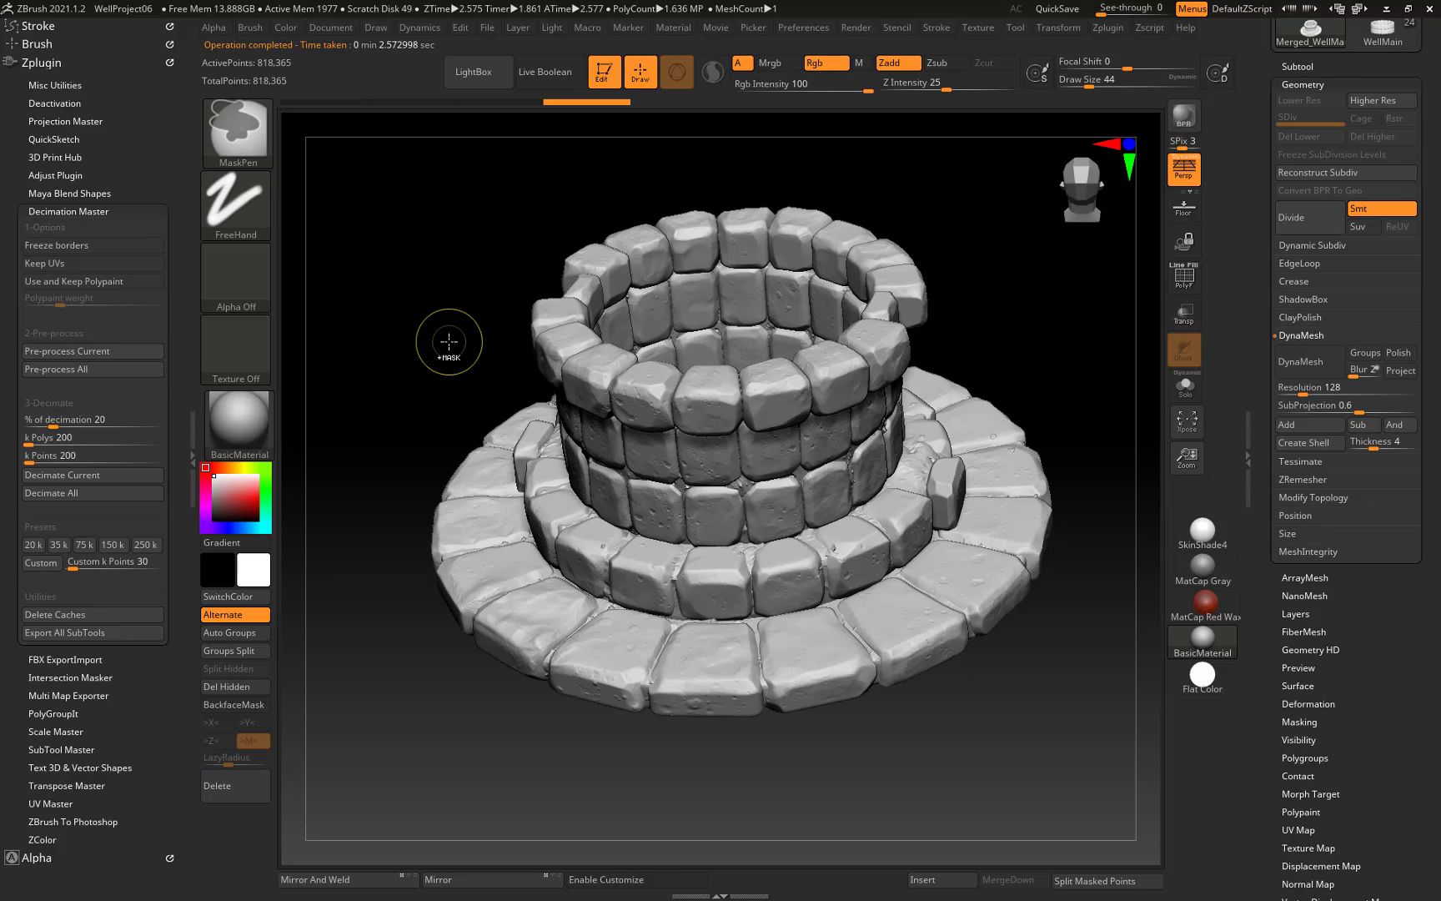
key("ctrl+z")
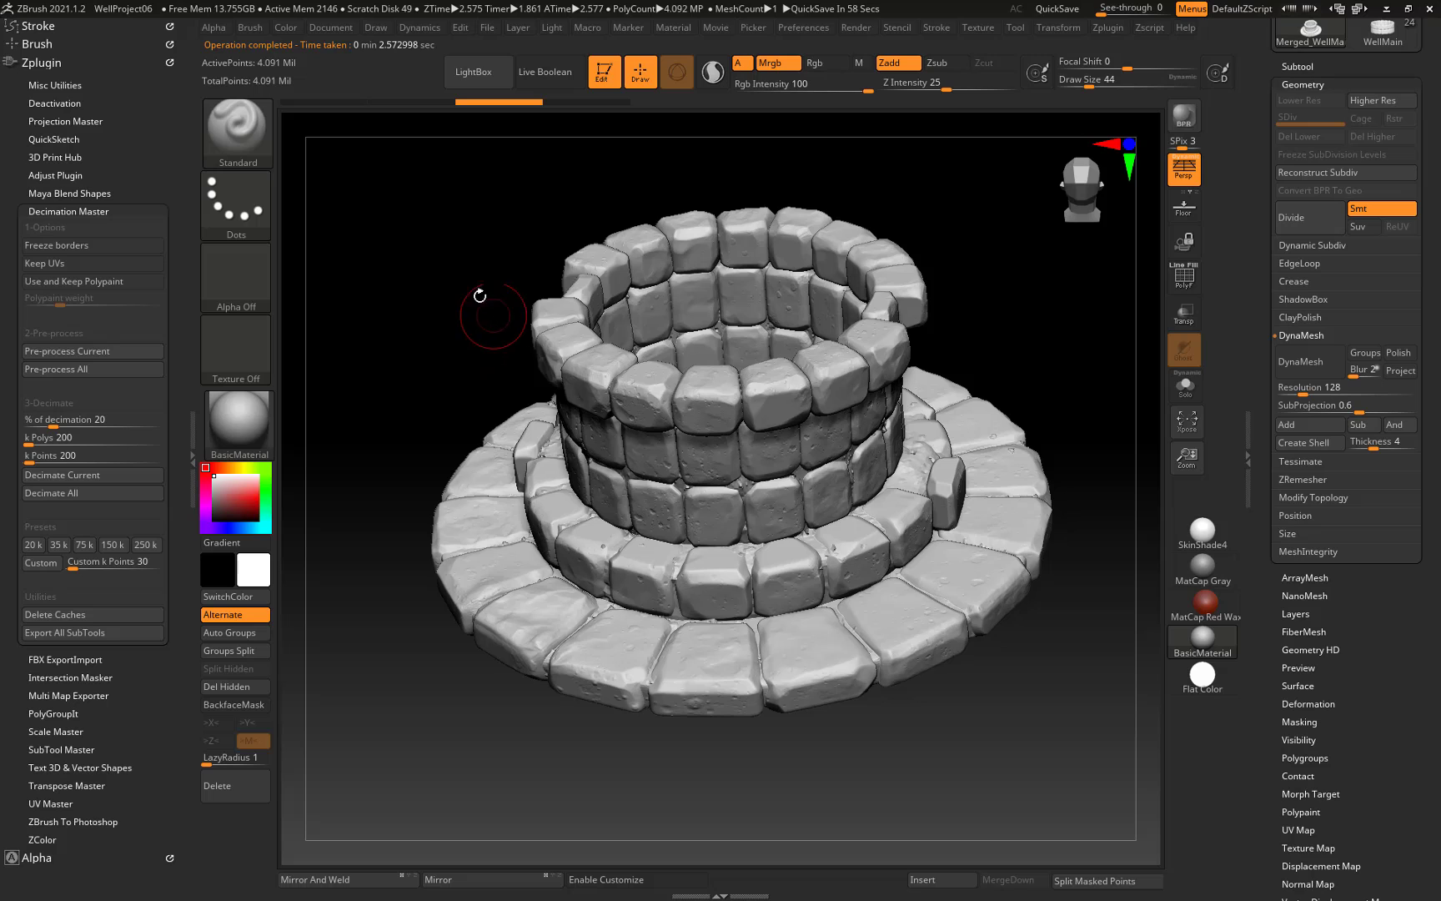
left_click_drag(480, 296, 458, 417, "alt")
key("ctrl")
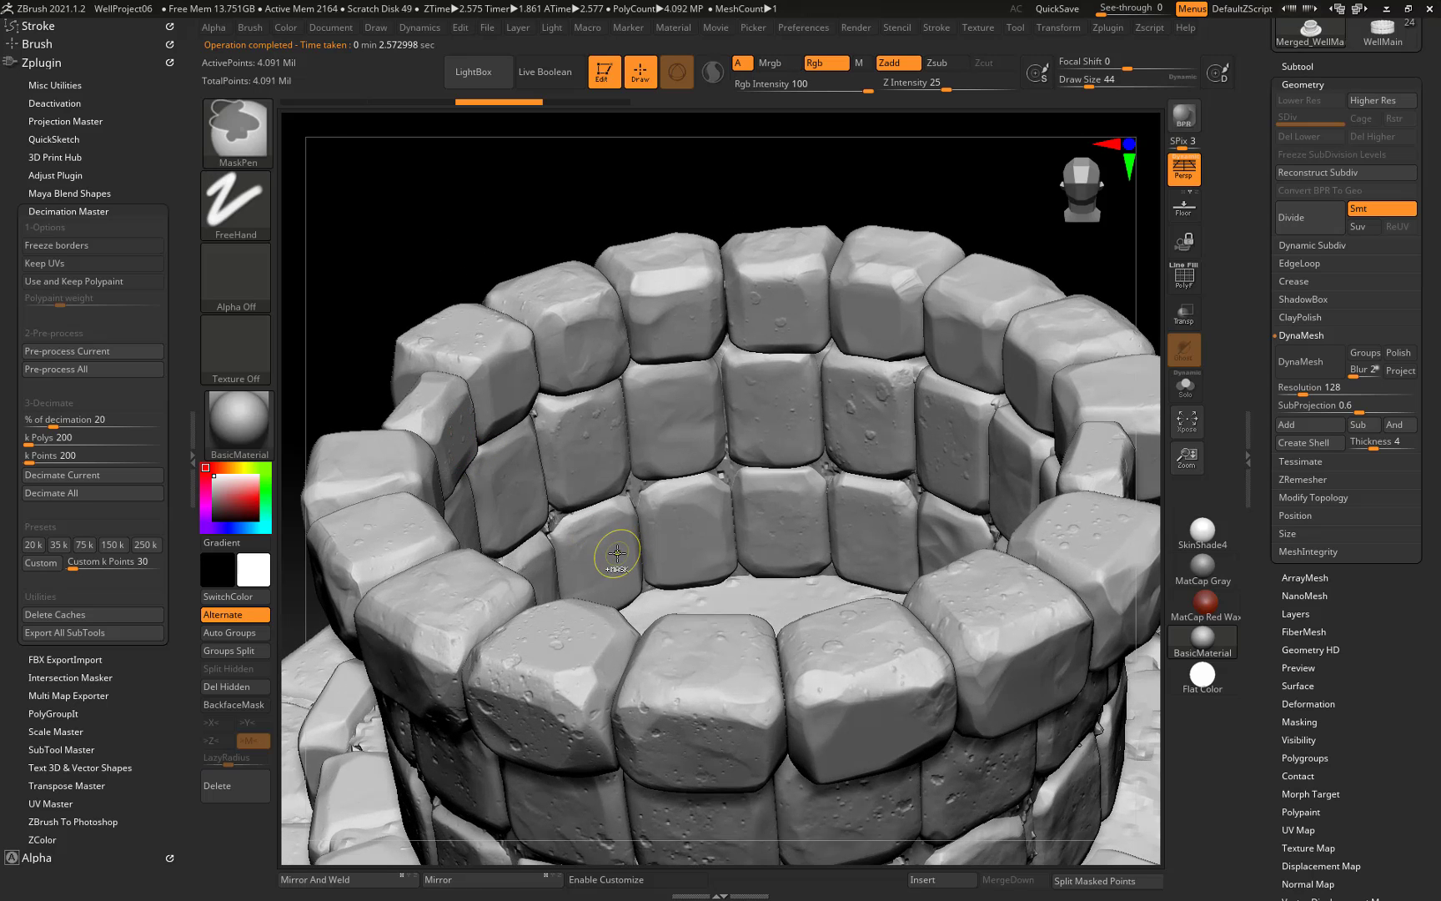
key("ctrl+shift+z")
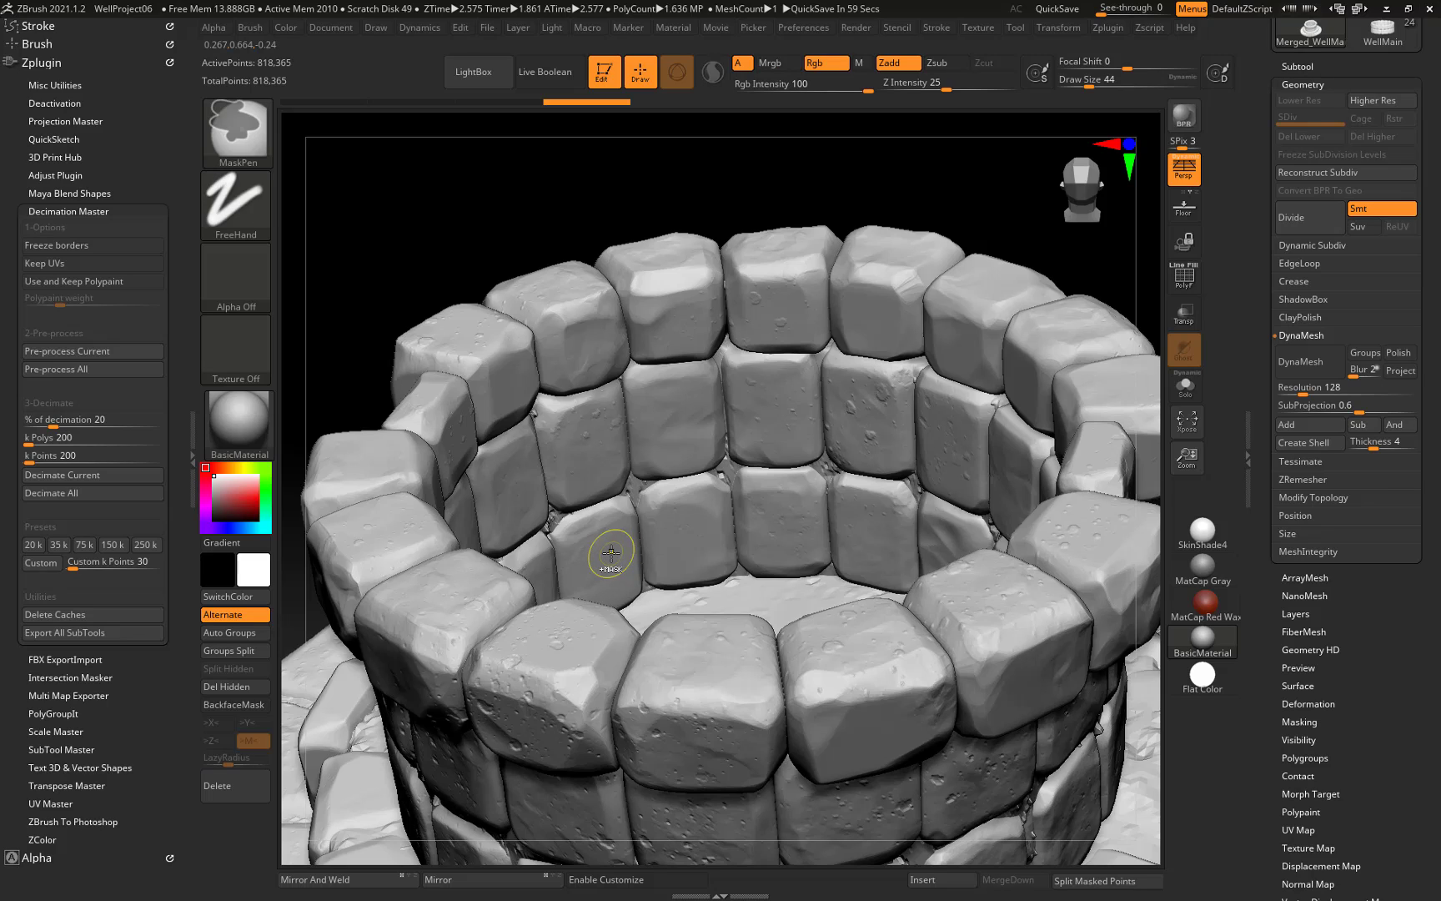
key("ctrl+z")
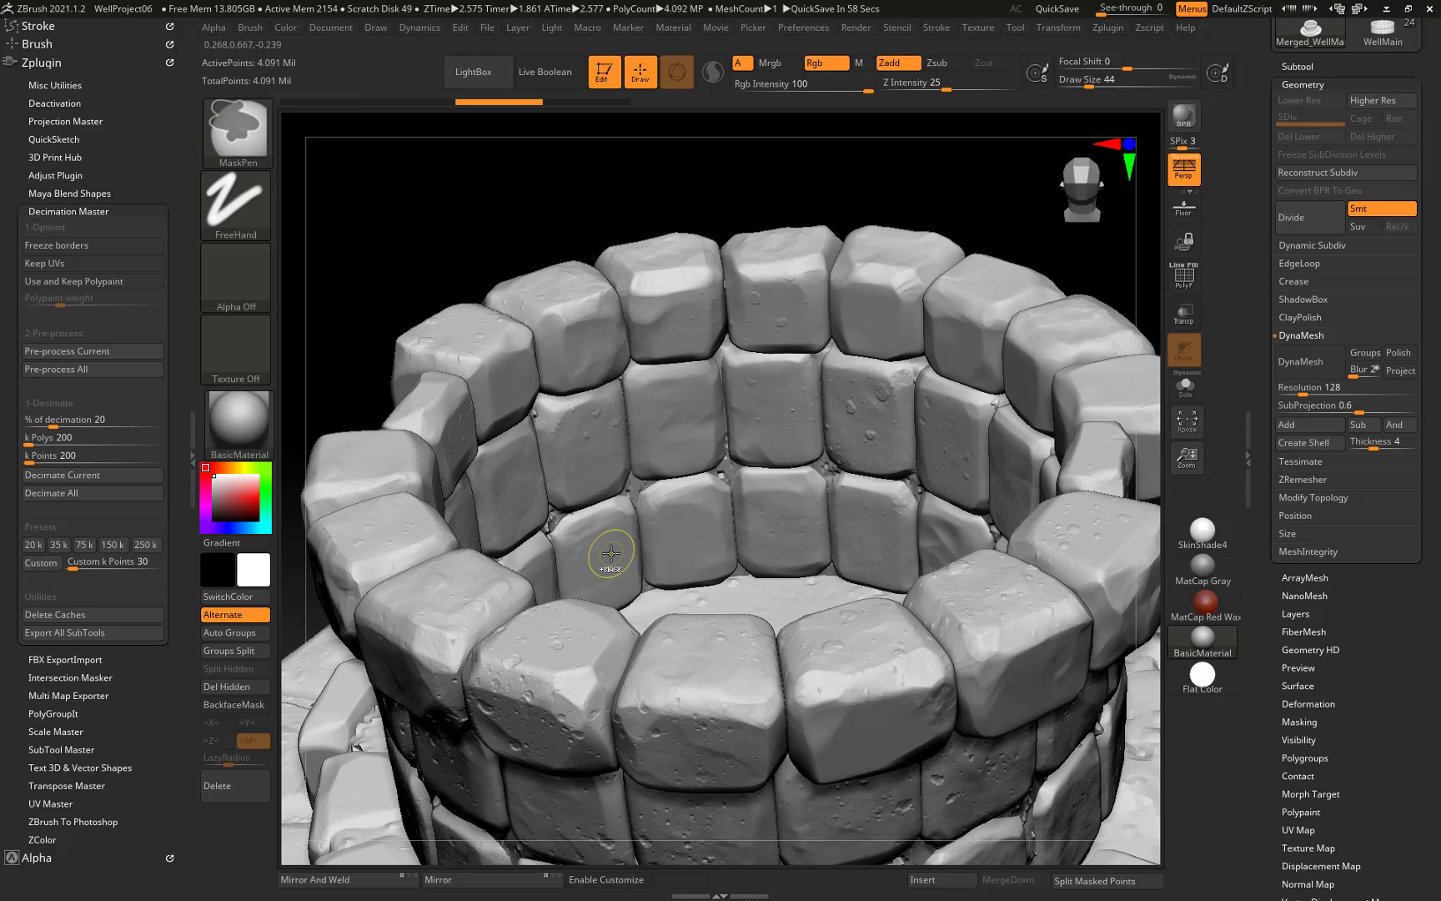
key("ctrl+shift+z")
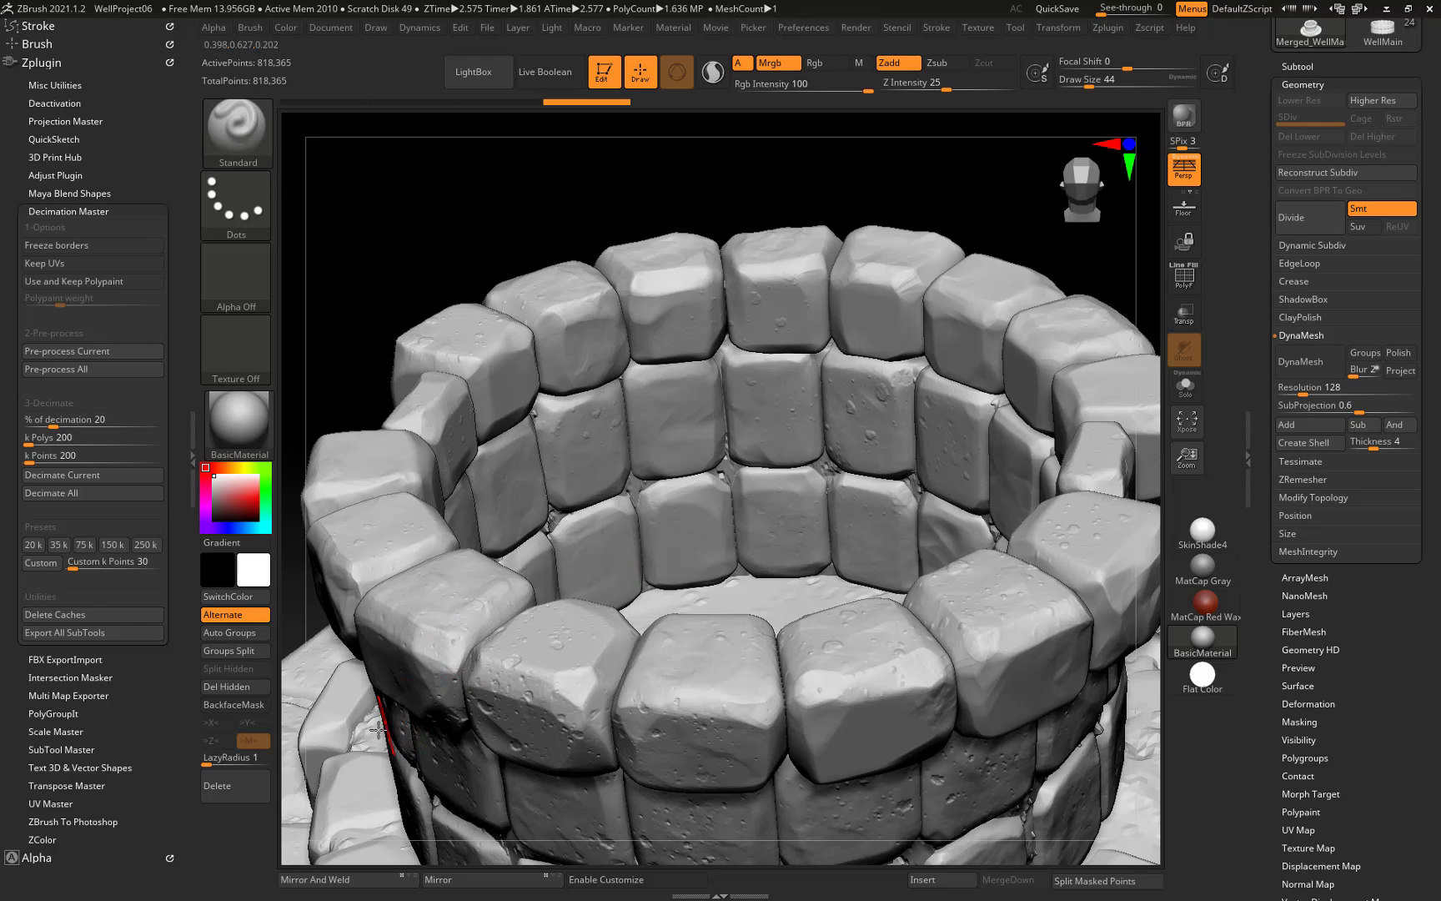
key("ctrl")
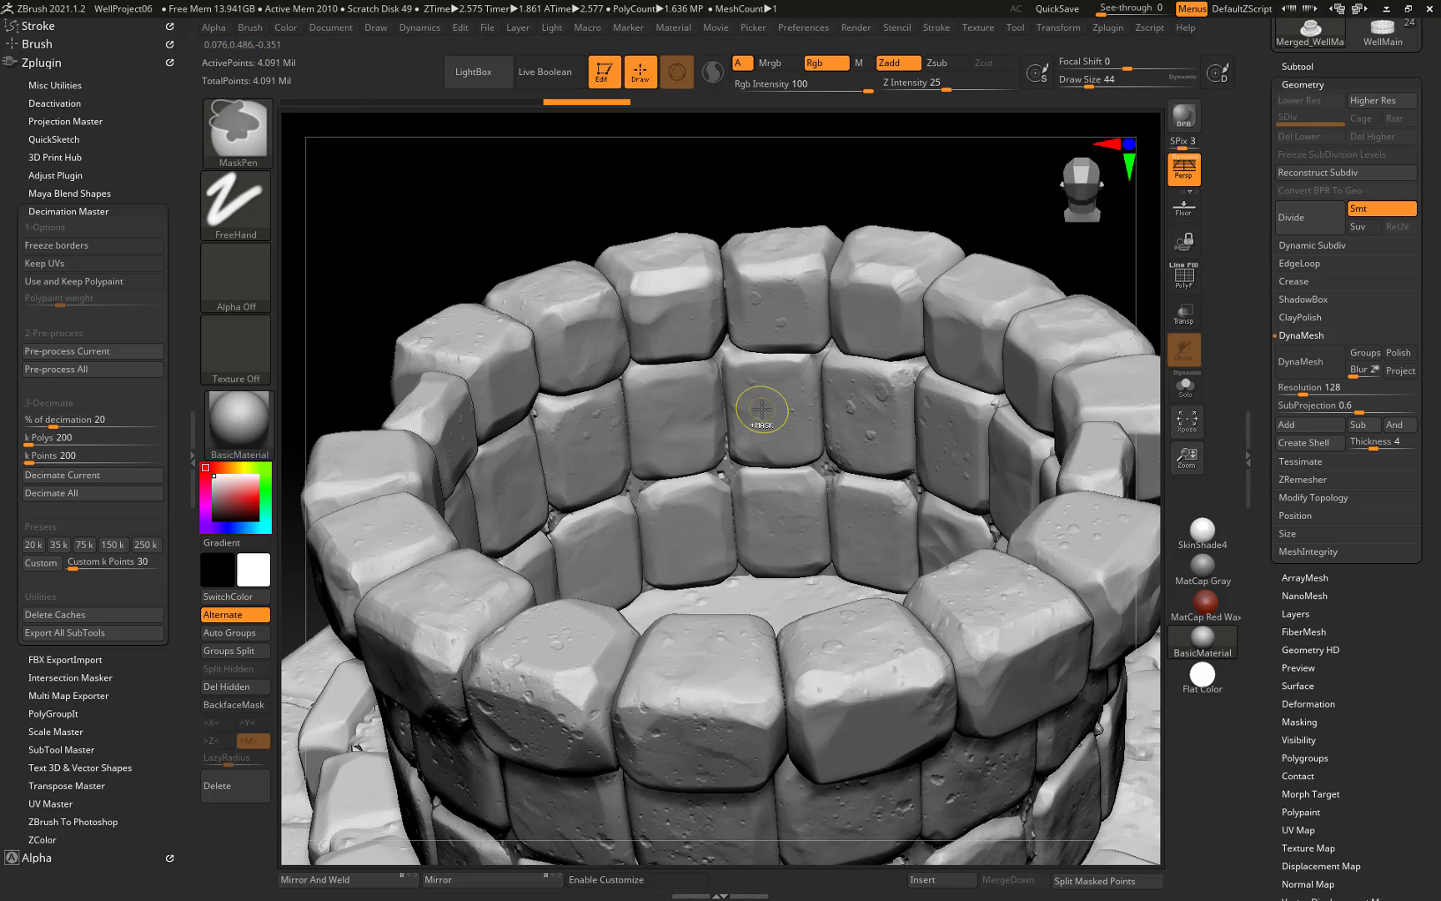
key("ctrl+z")
key("f")
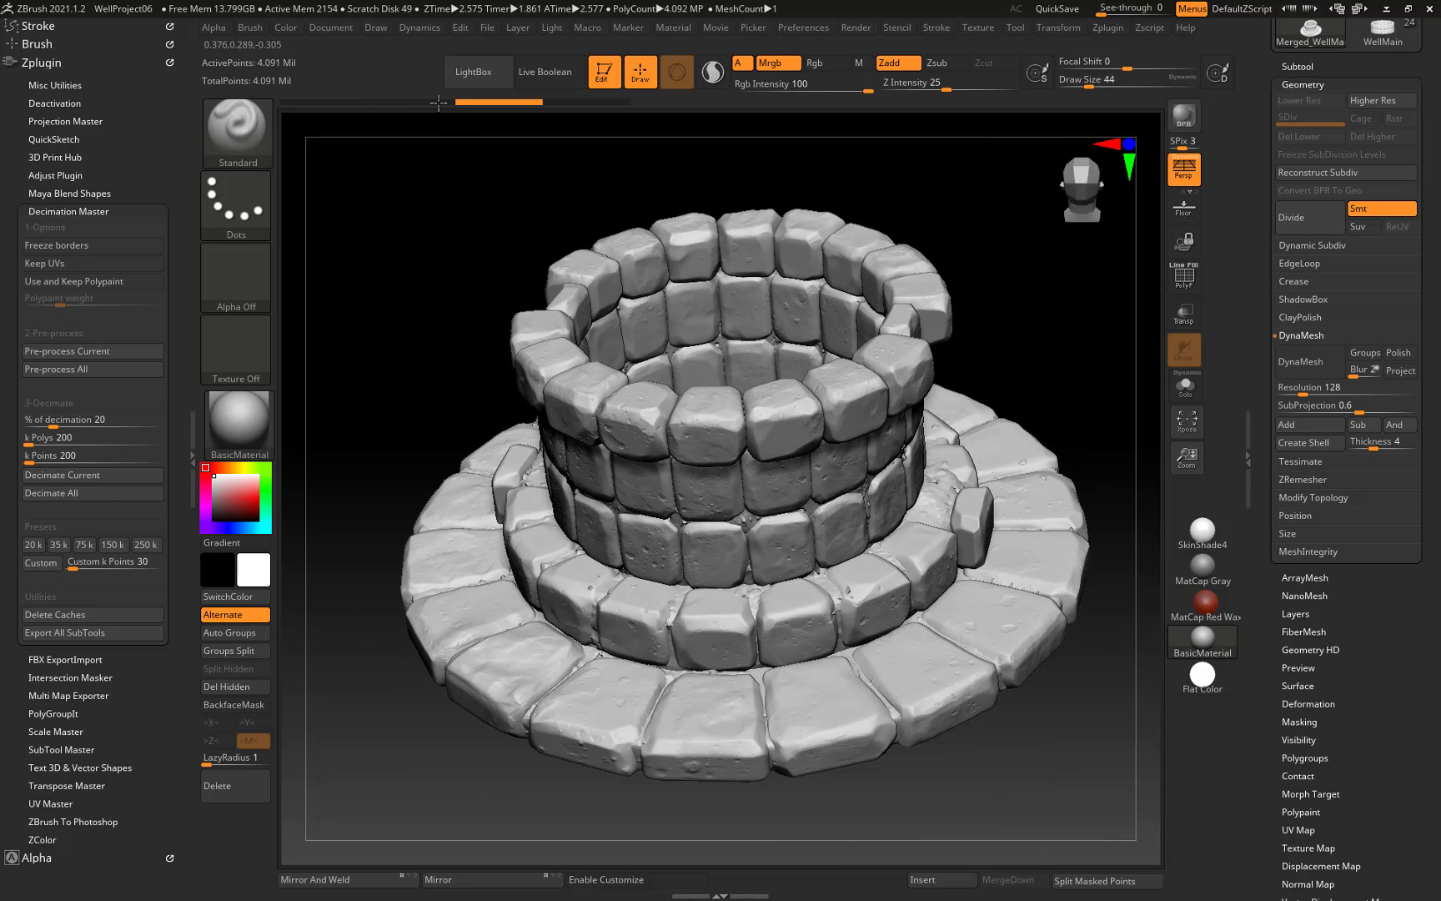
Compare the original well with its 20% decimated version by stepping through the undo history, ending on the decimated mesh.
left_click_drag(447, 148, 437, 103)
left_click_drag(998, 719, 1035, 649)
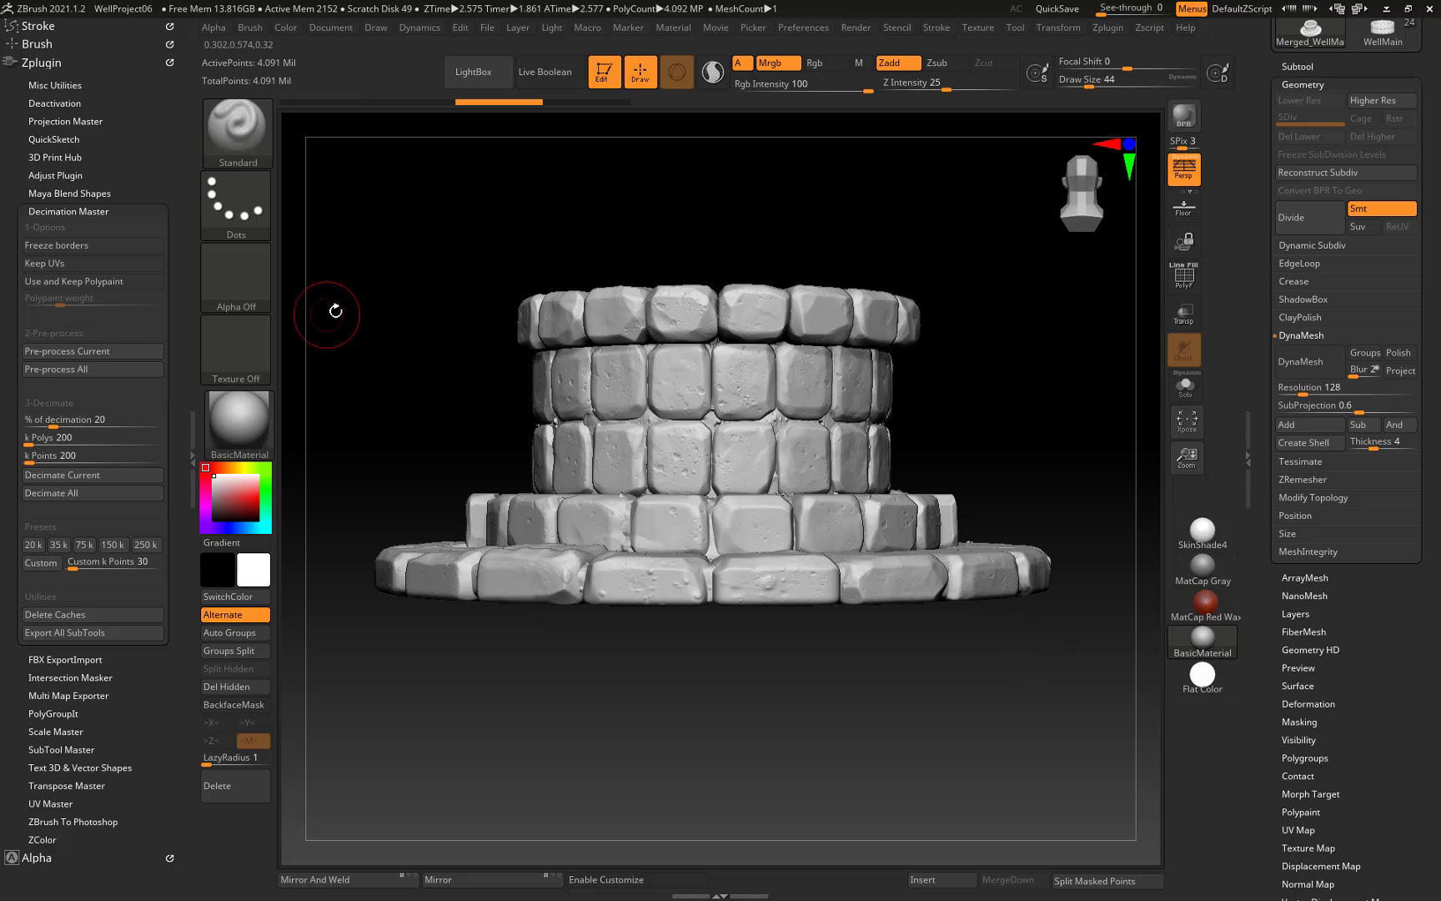
left_click_drag(379, 305, 366, 382)
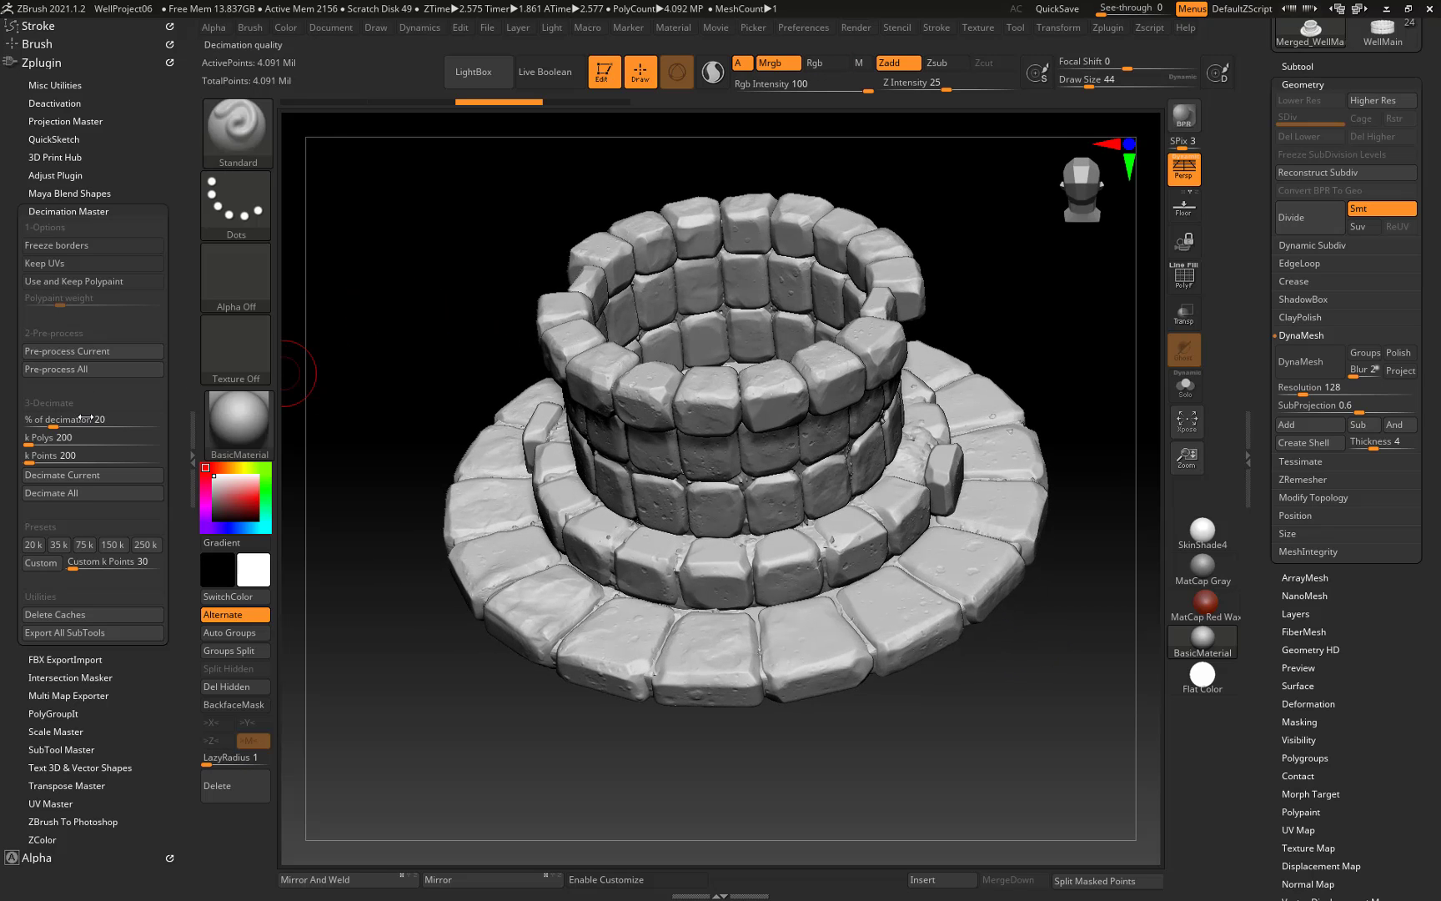
key("ctrl")
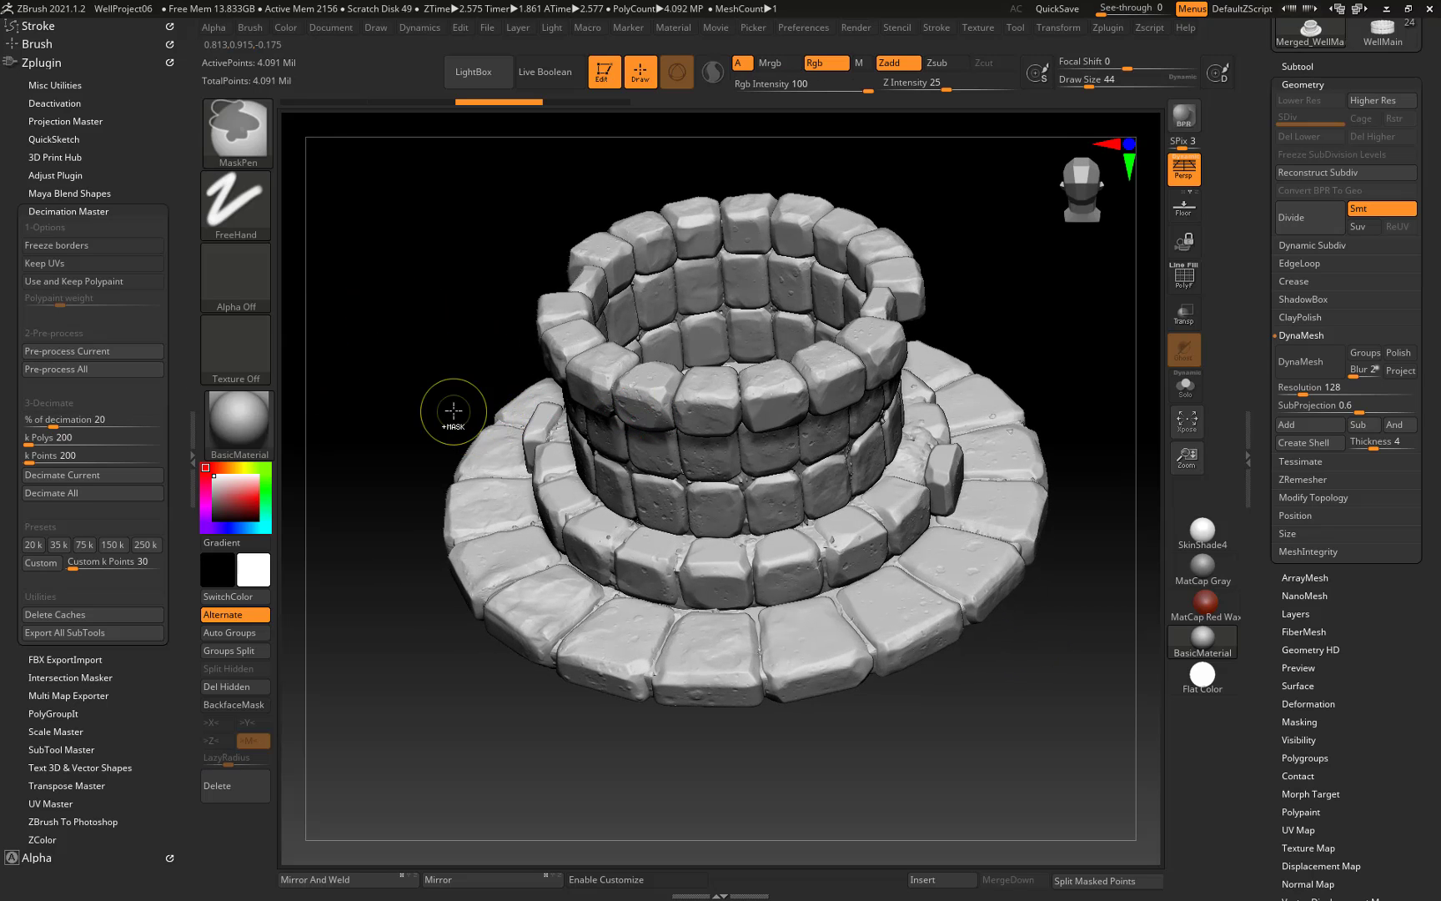
key("ctrl+z")
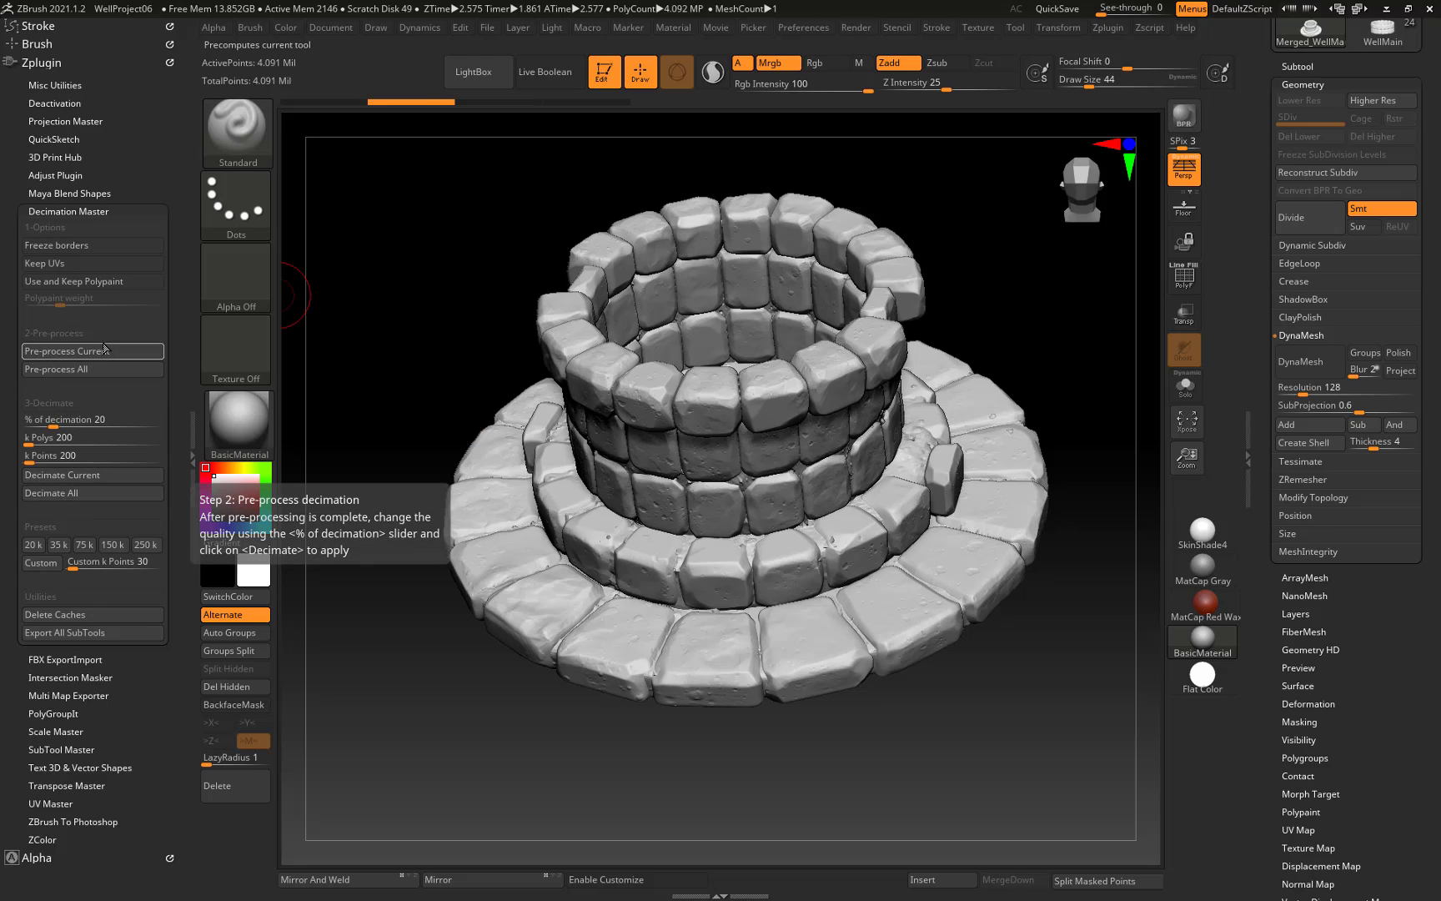
key("ctrl+shift")
key("ctrl+shift+z")
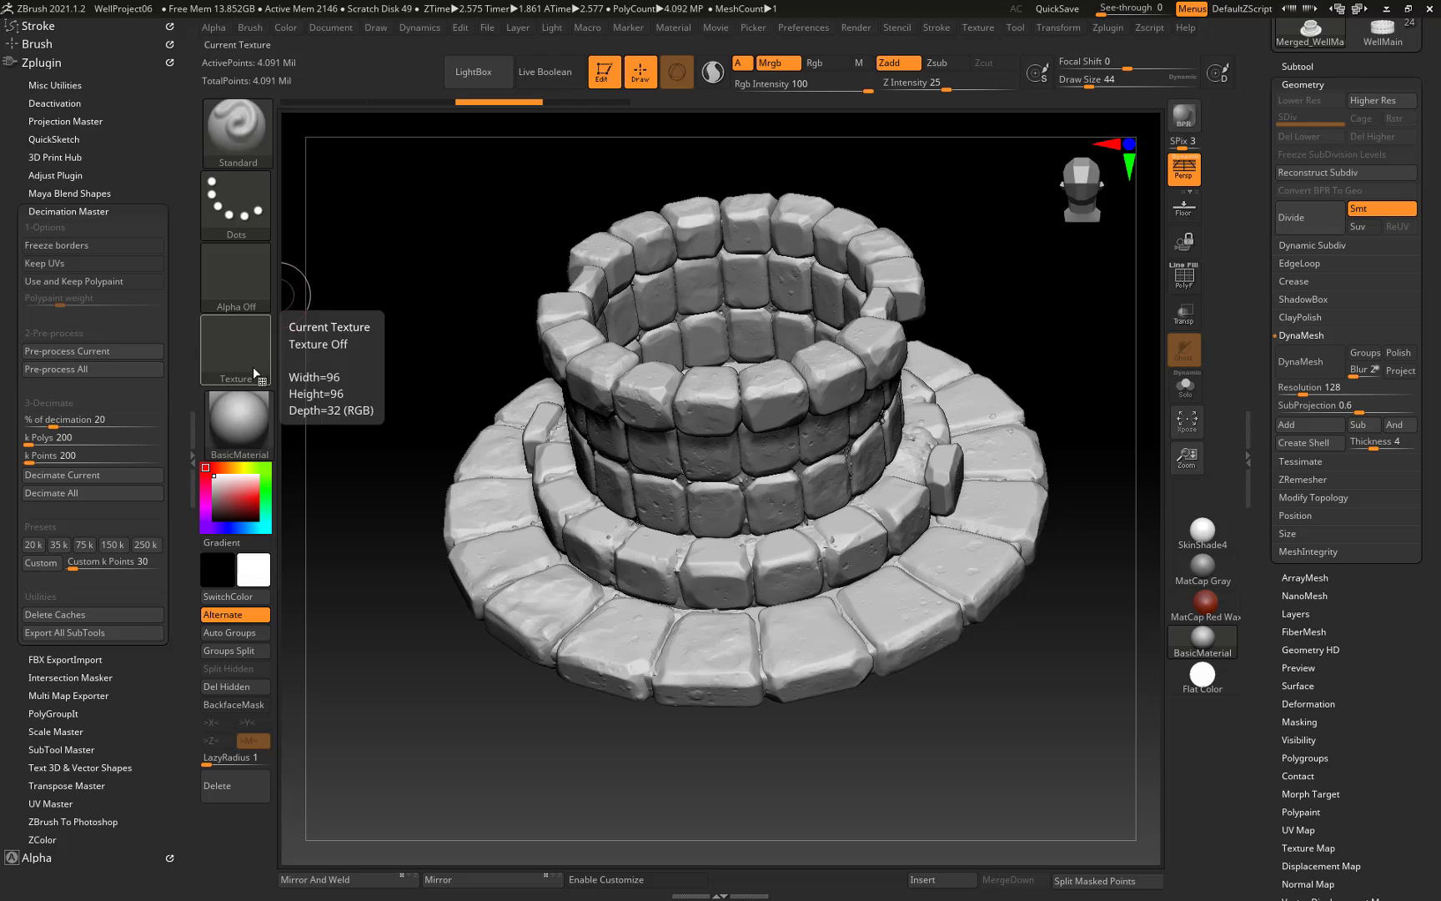
key("ctrl+shift+z")
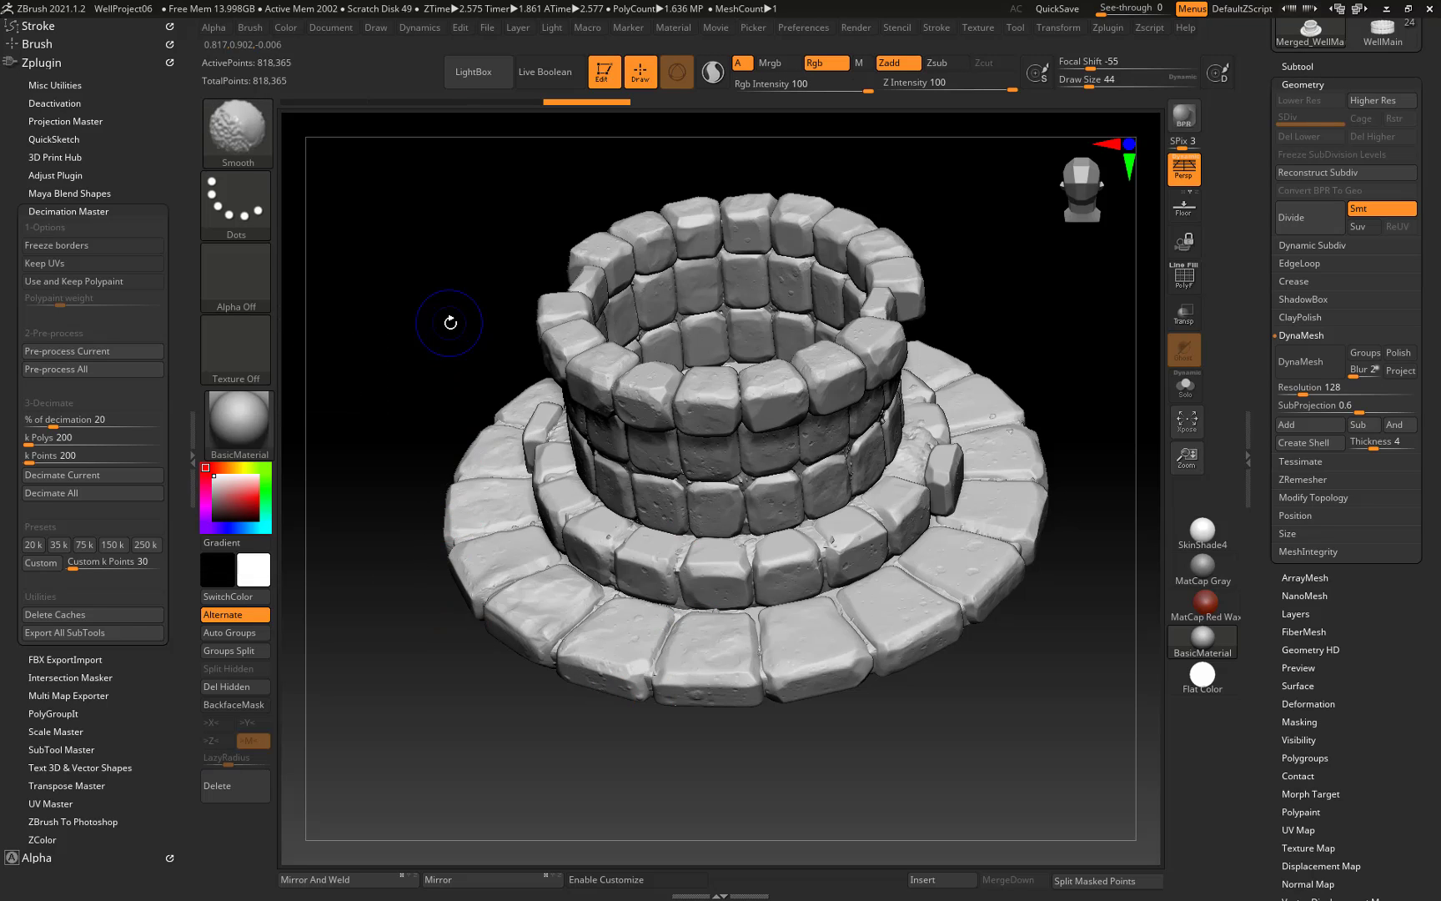
Show the PolyFrame wireframe on the decimated well and examine its triangle distribution up close and in full view.
key("shift+f")
mouse_move(1065, 674)
right_mouse_down("ctrl")
mouse_move(1127, 896)
mouse_move(976, 654)
mouse_move(983, 686)
right_mouse_up("ctrl")
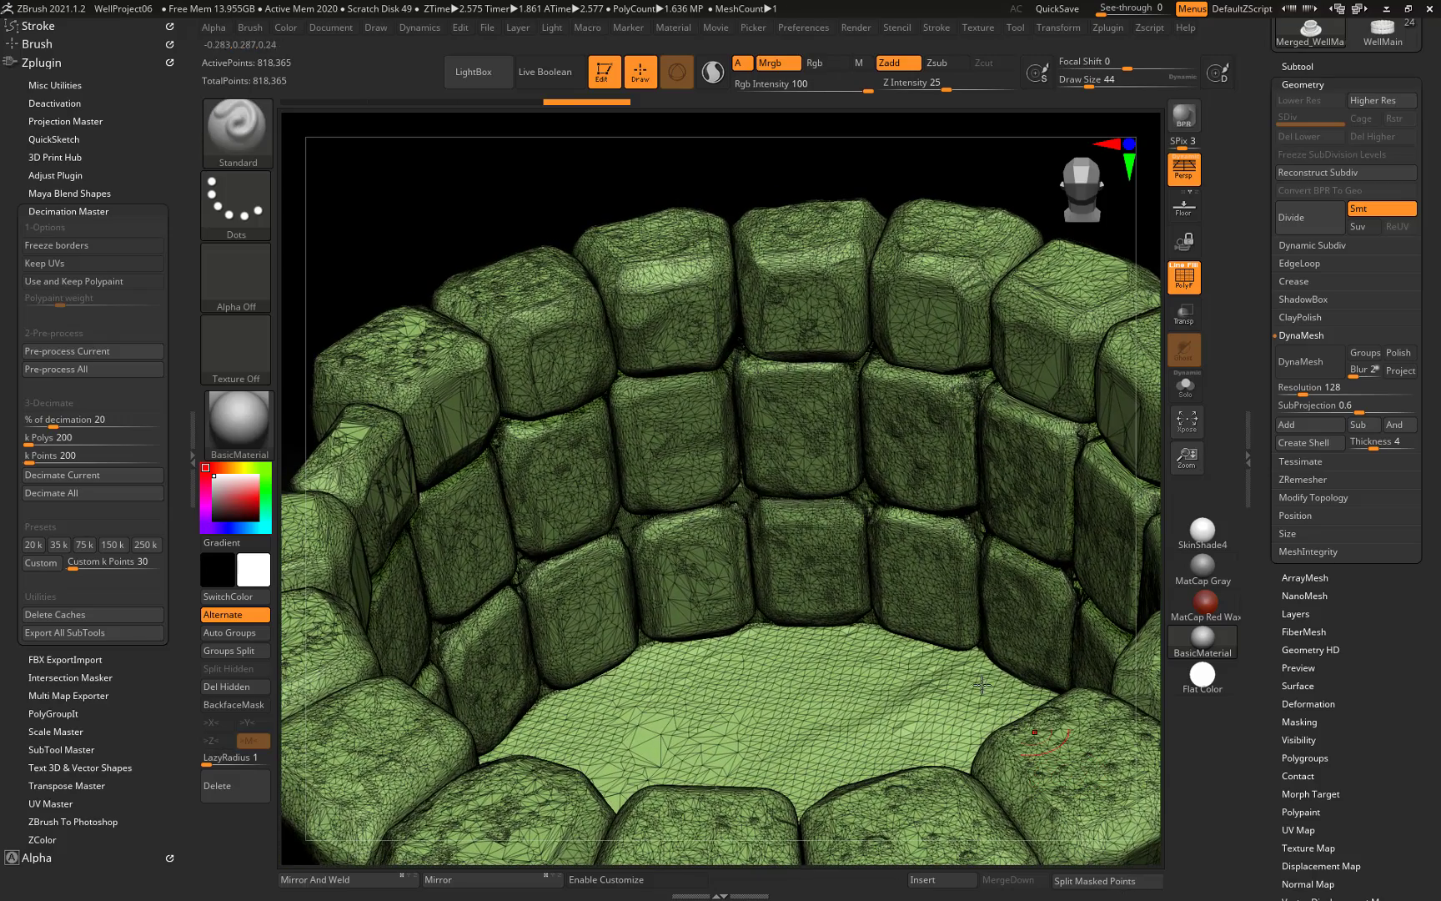
right_click_drag(766, 343, 821, 603, "ctrl")
key("f")
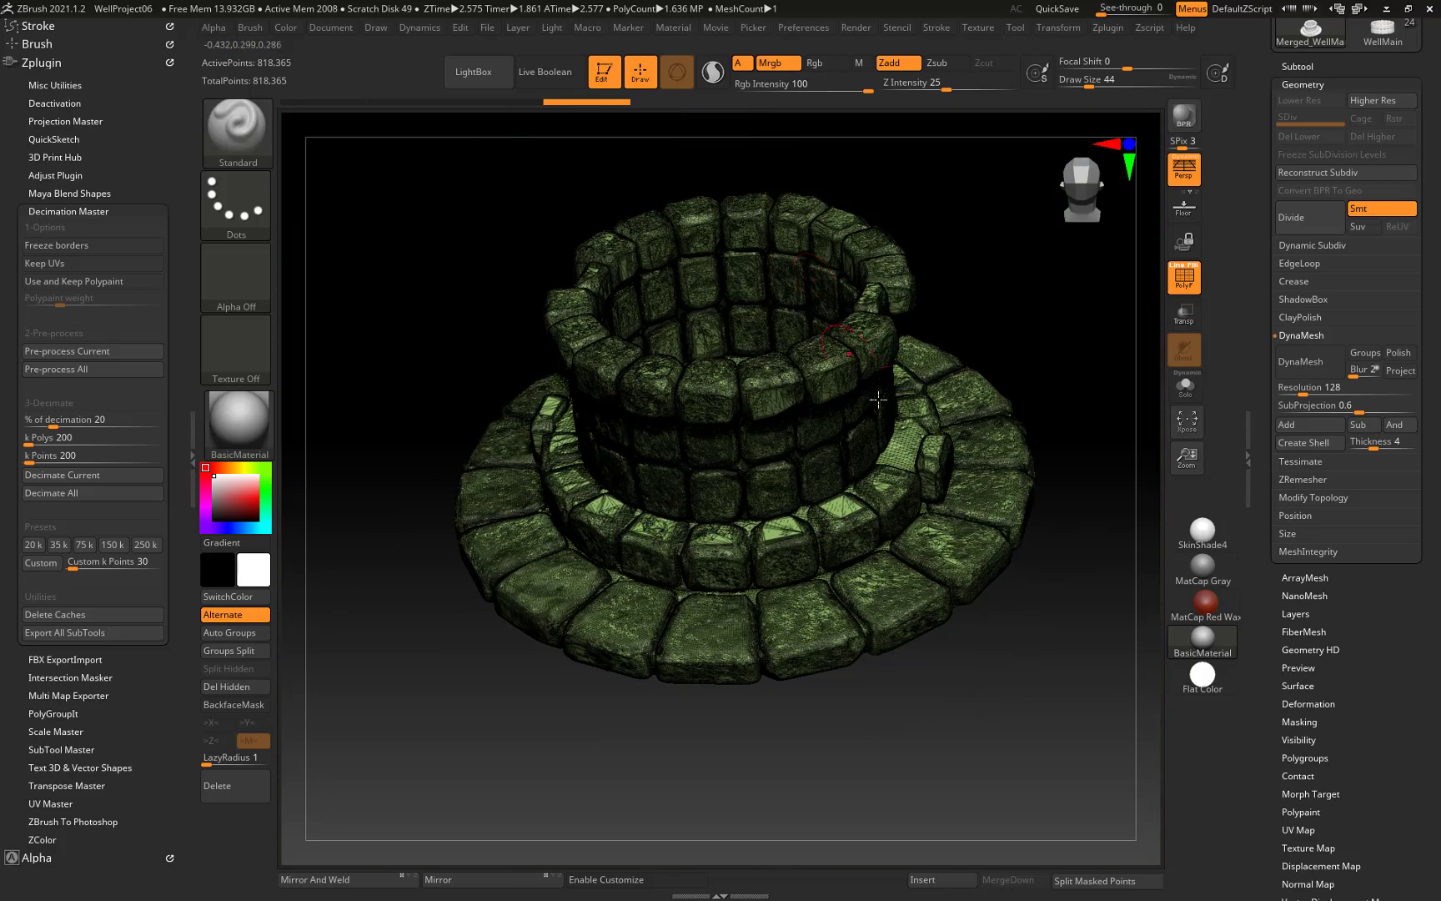
Undo the 20% decimation, examine the original well's wireframe and polygroups, and hide the PolyFrame display.
key("ctrl")
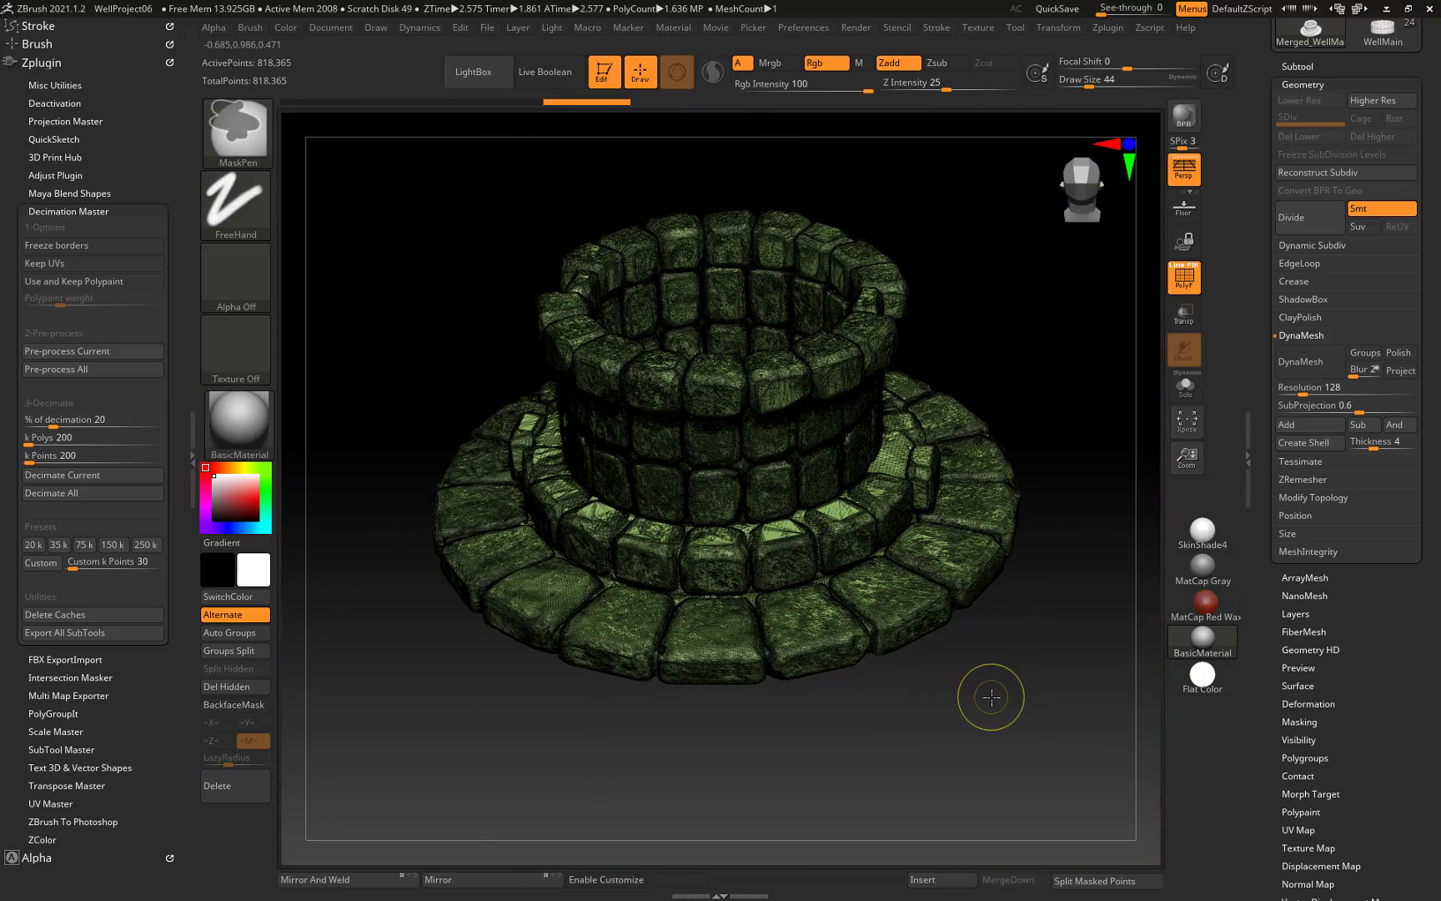
key("shift+f")
left_click(92, 420)
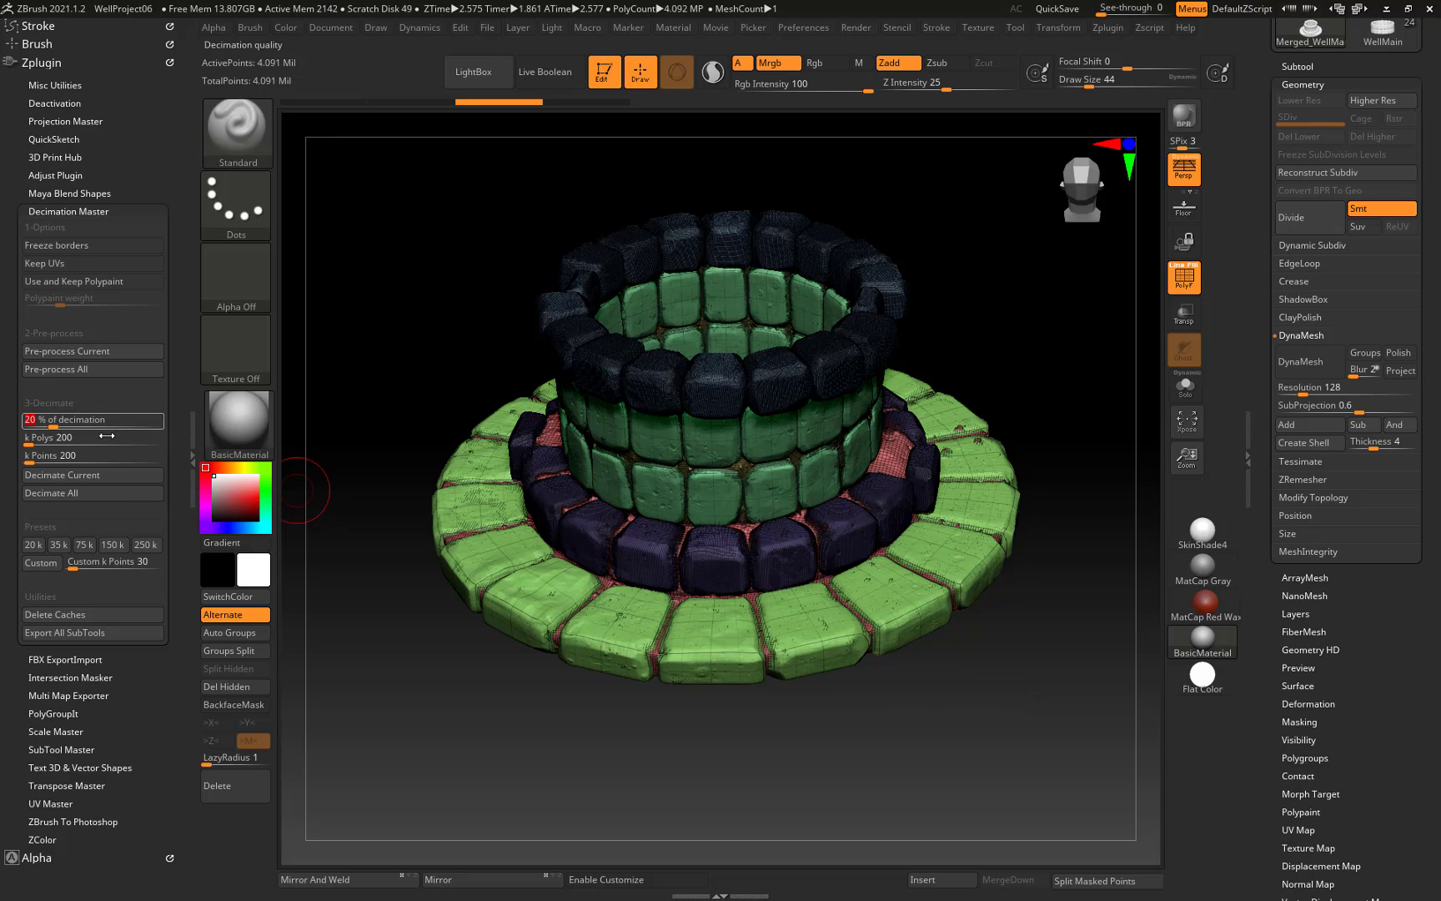
left_click_drag(313, 725, 426, 613)
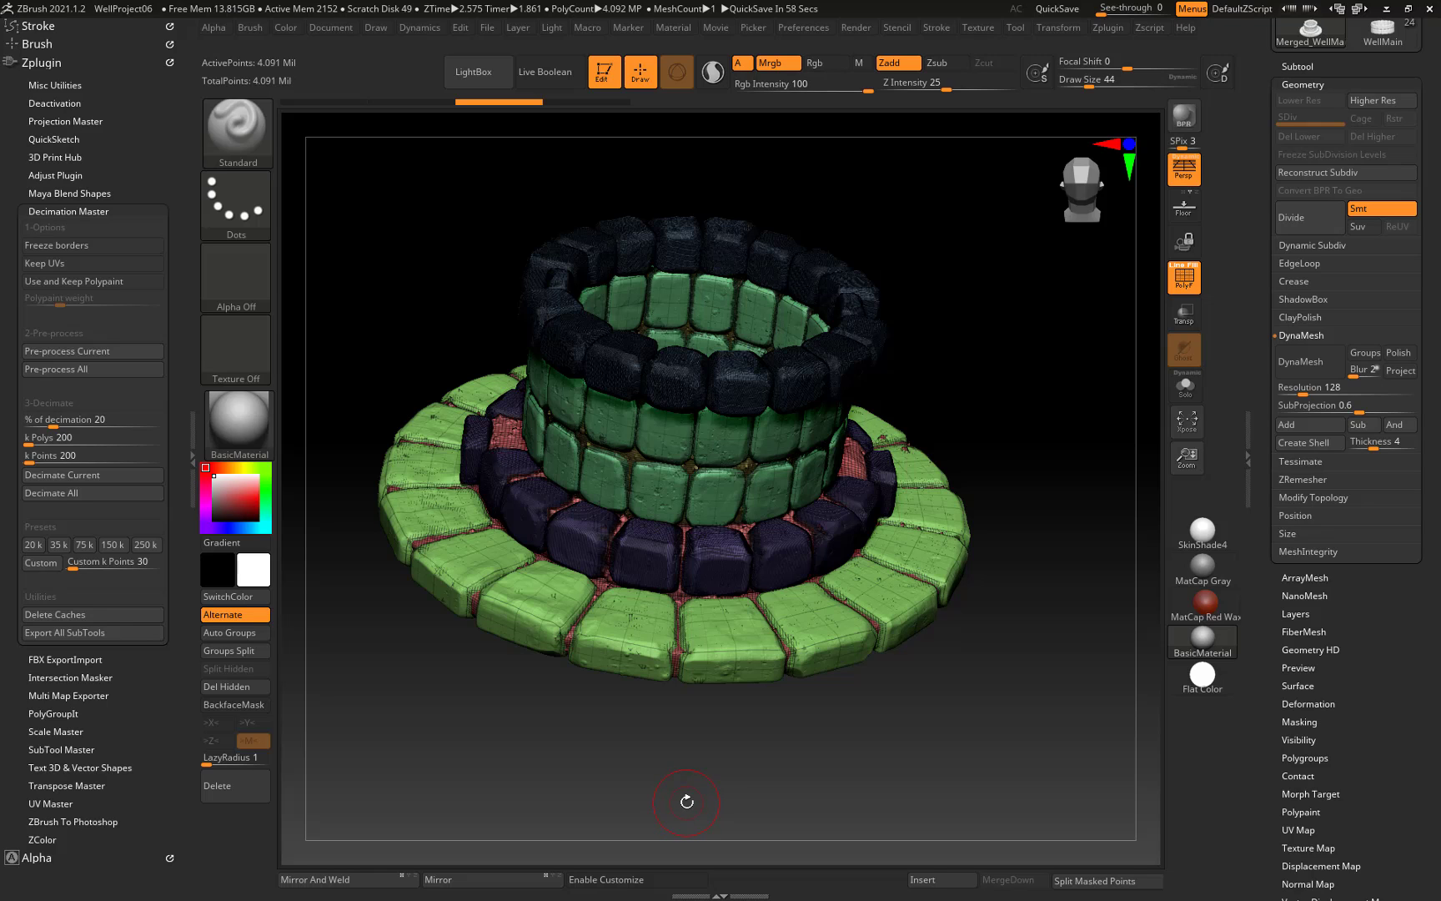
key("shift")
key("shift+f")
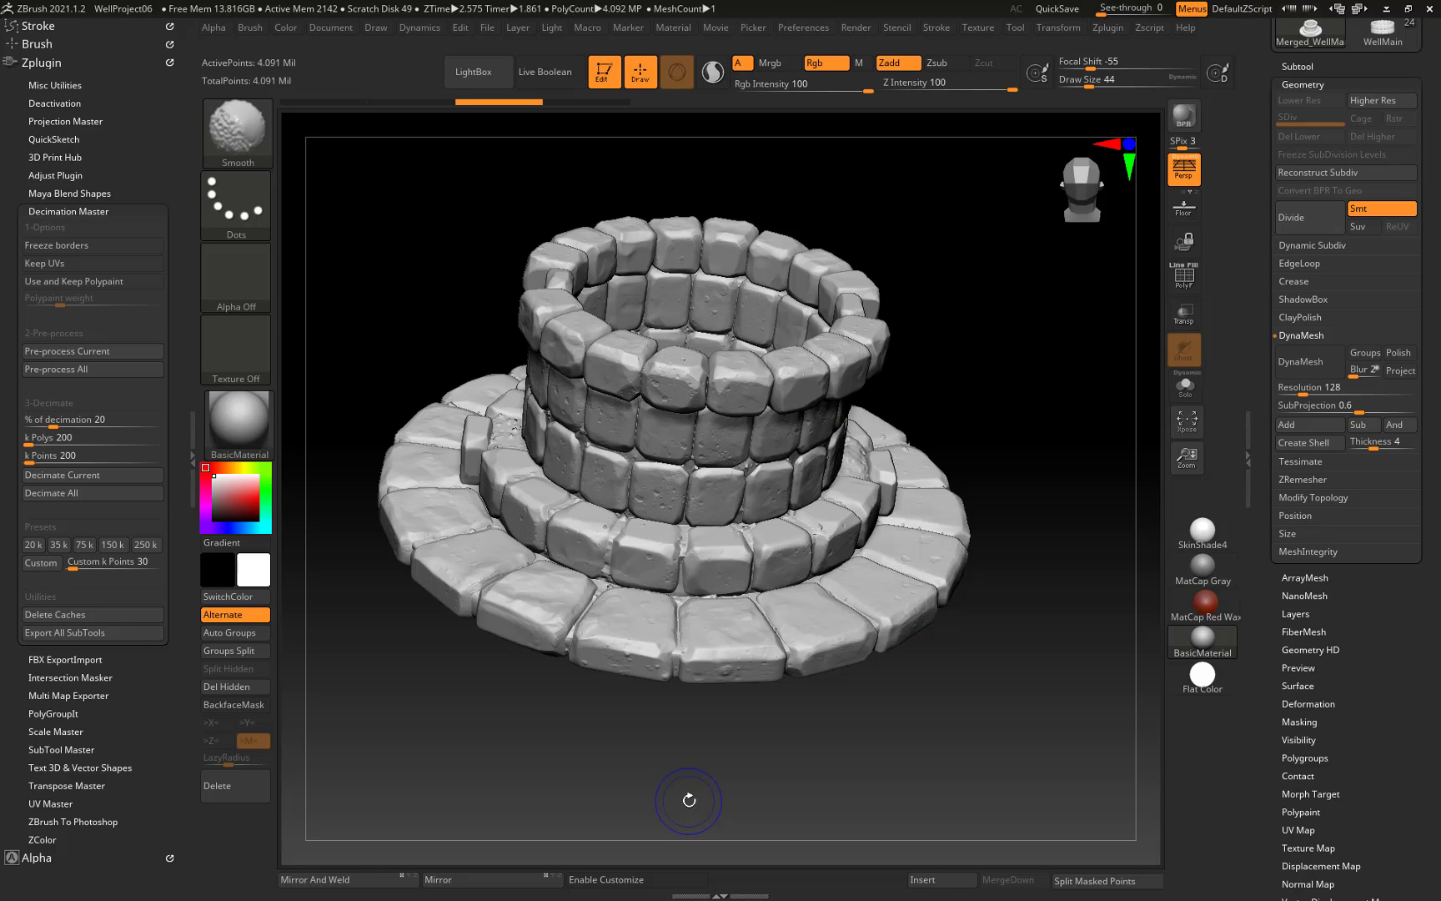
left_click_drag(660, 773, 638, 764)
Decimate the current well subtool with Decimation Master at 1% decimation, and undo it after checking the surface detail.
left_click(88, 419)
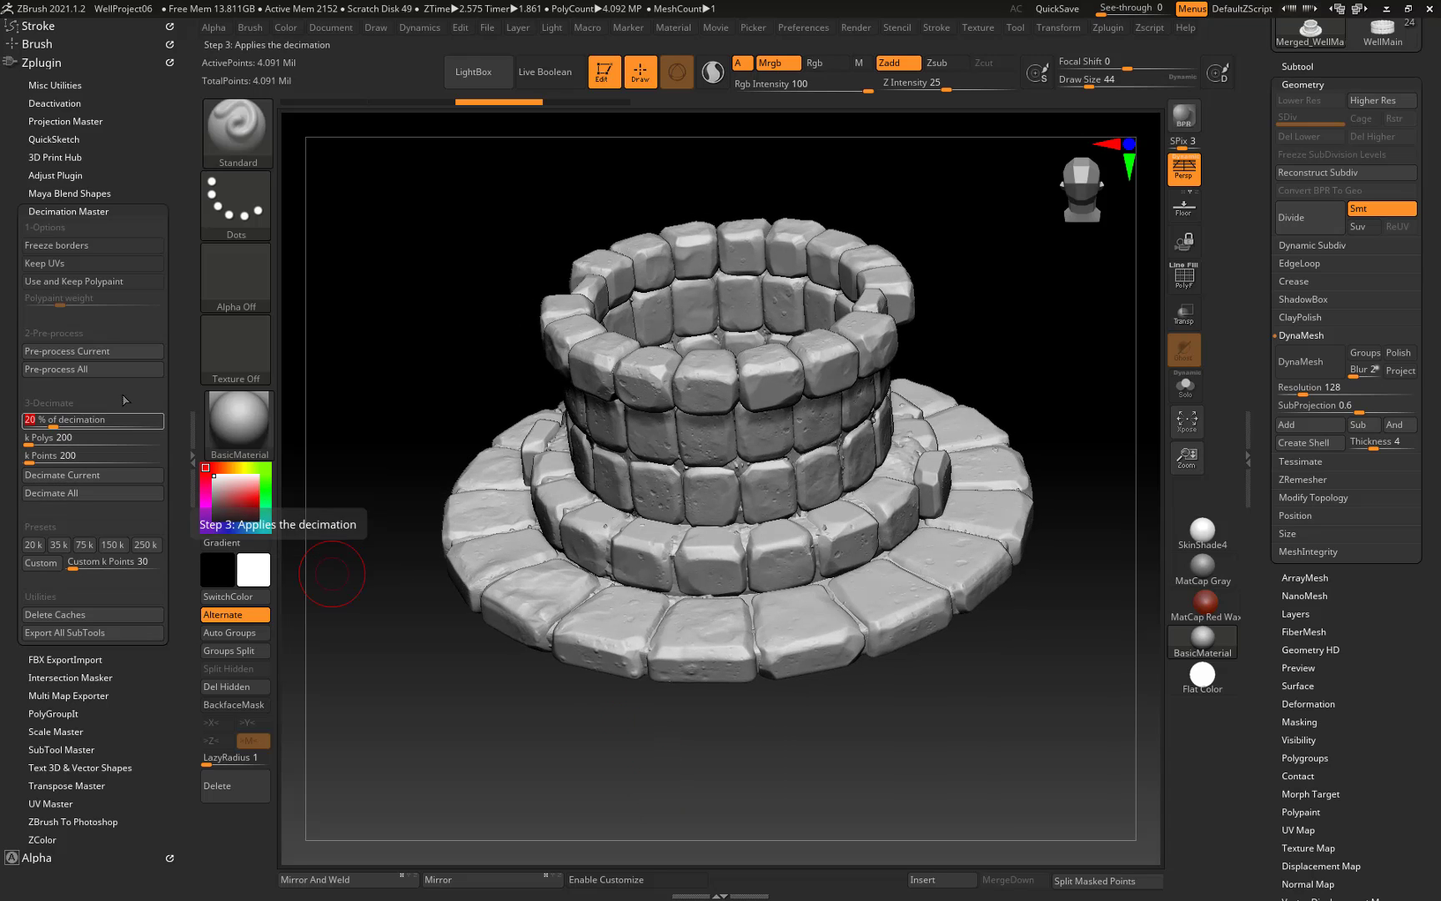
type("1")
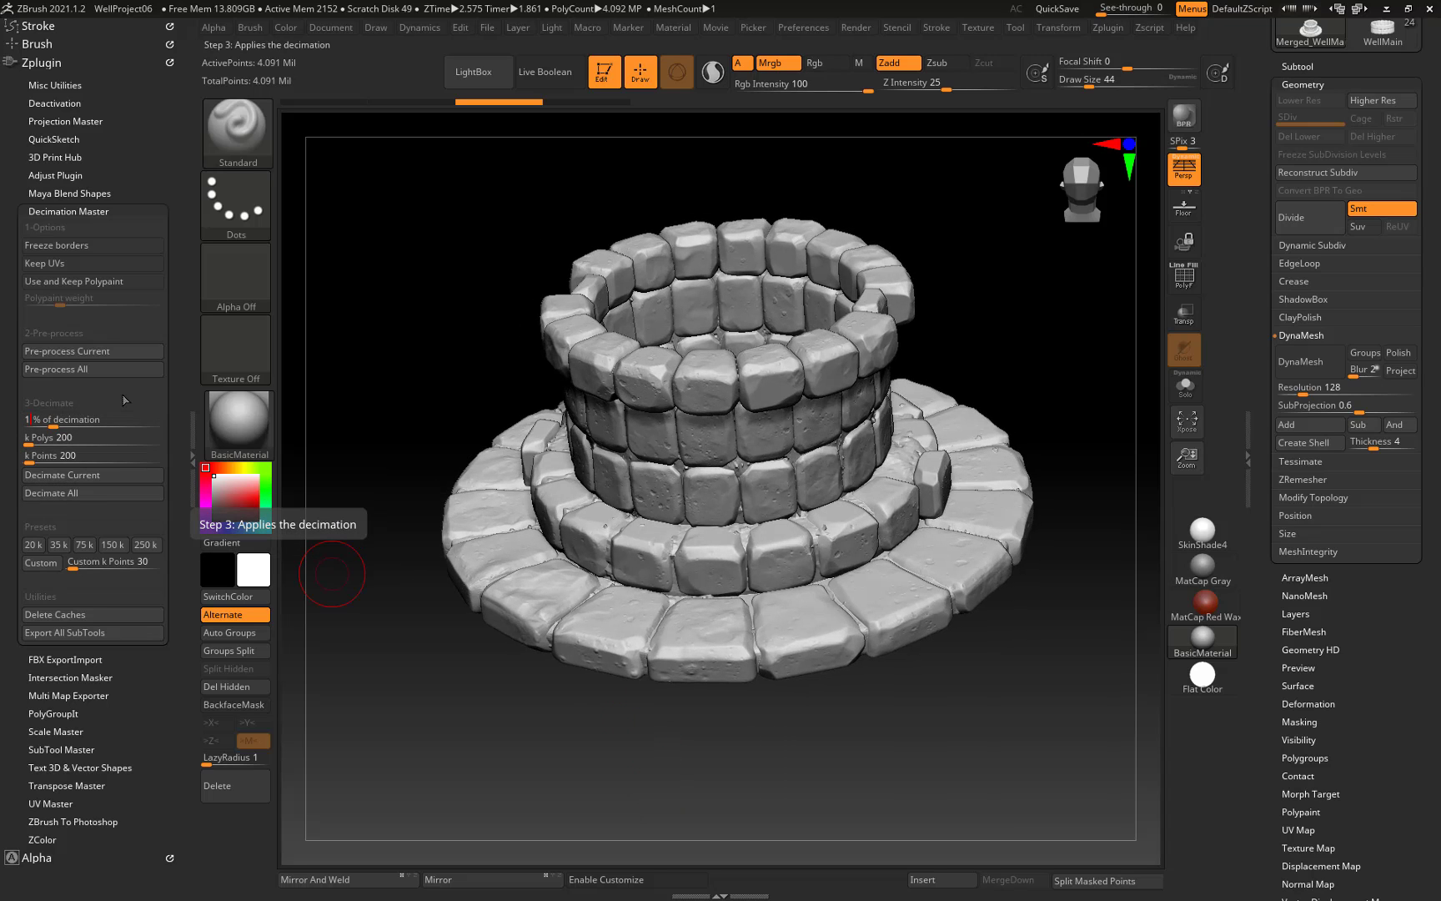
key("Return")
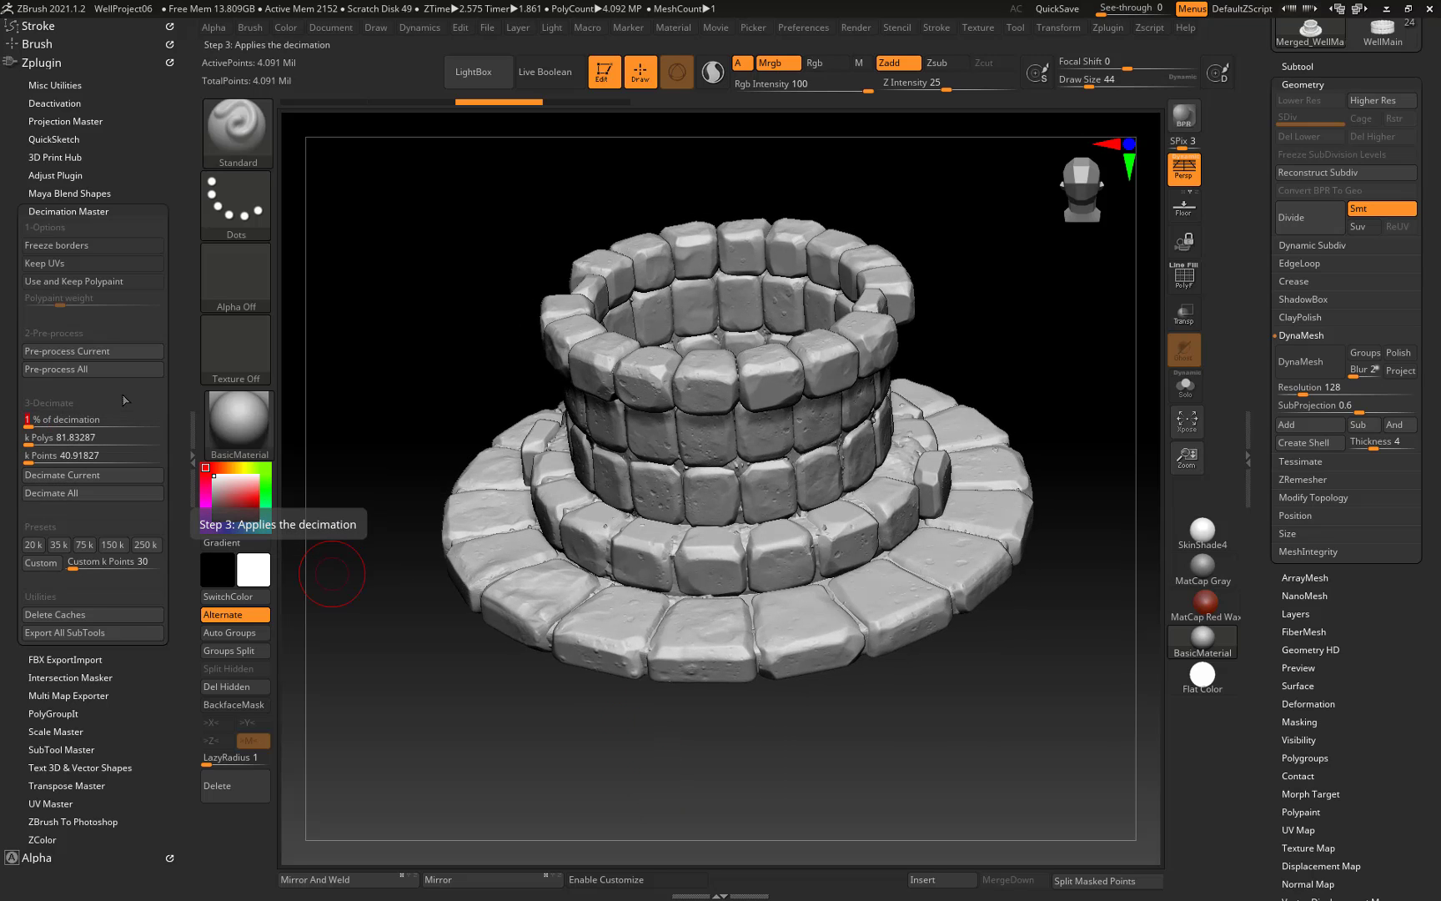
left_click(116, 477)
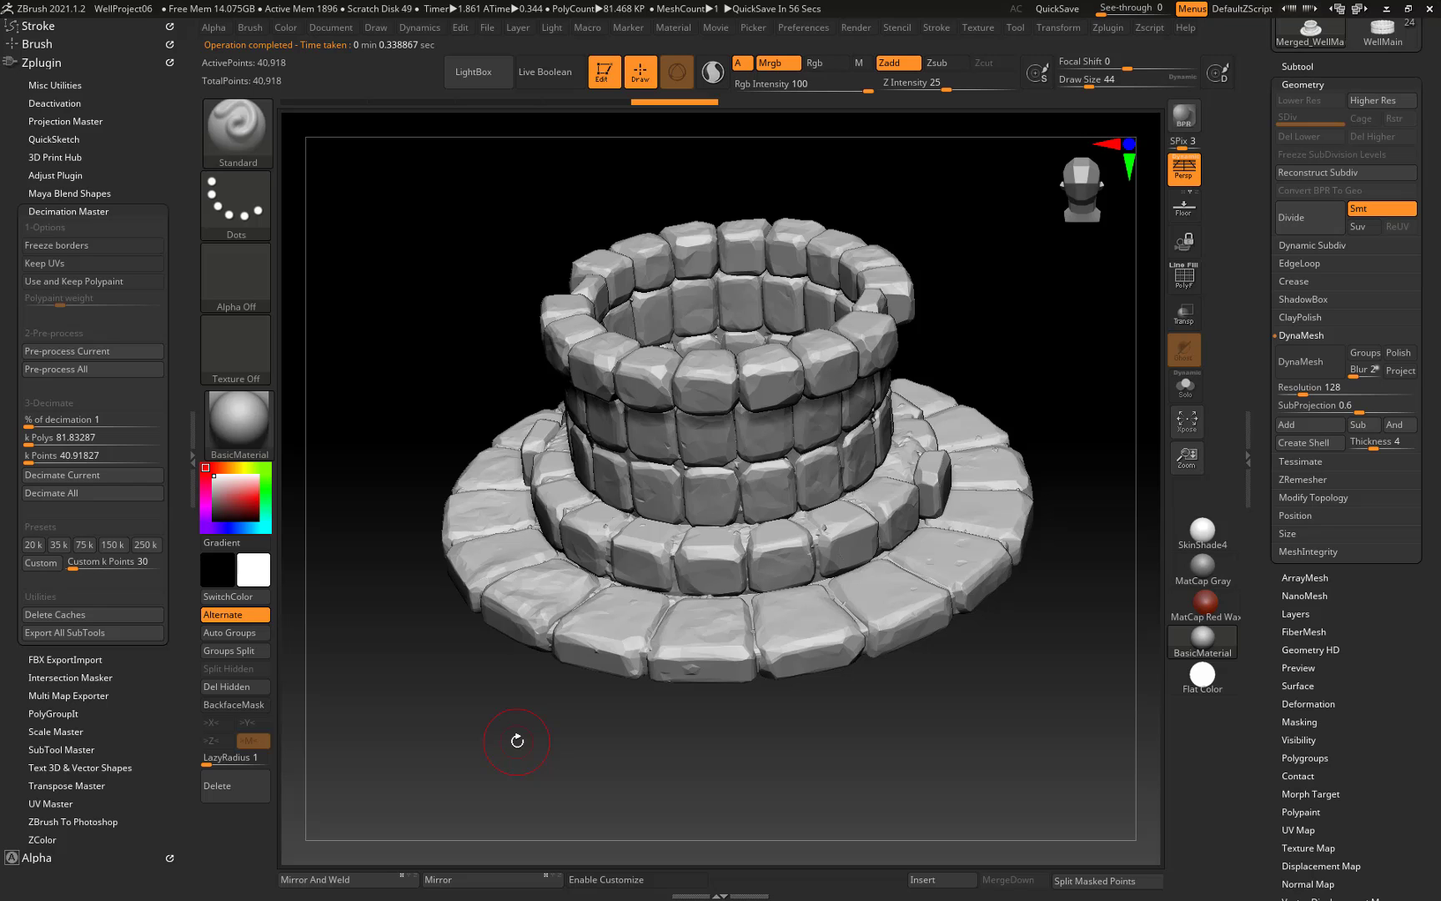
key("ctrl+z")
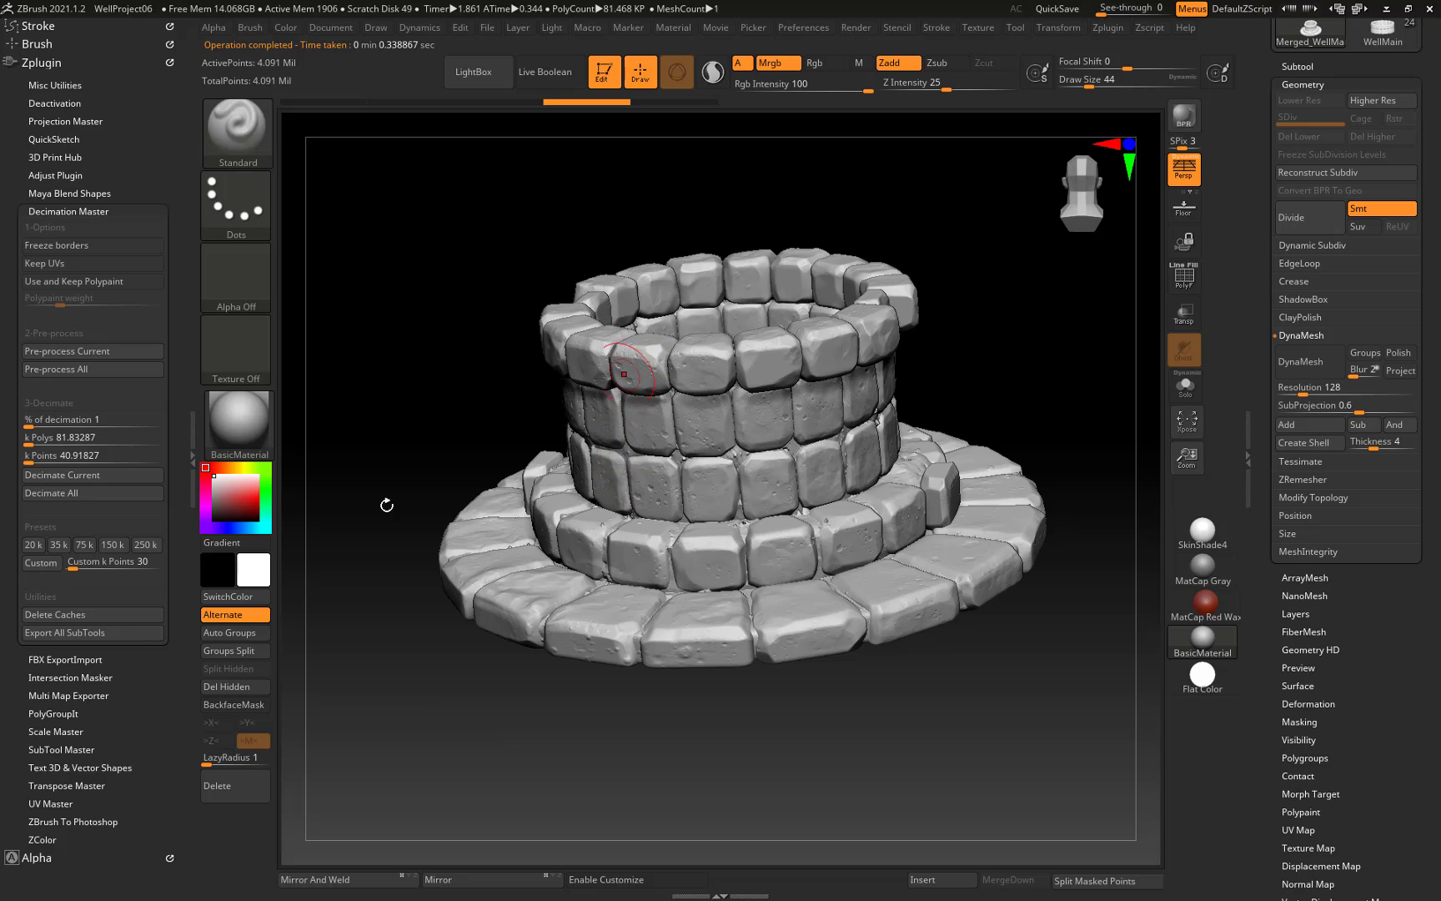
Decimate the current well subtool at 5% decimation, inspect the stones, and undo the decimation.
left_click(44, 420)
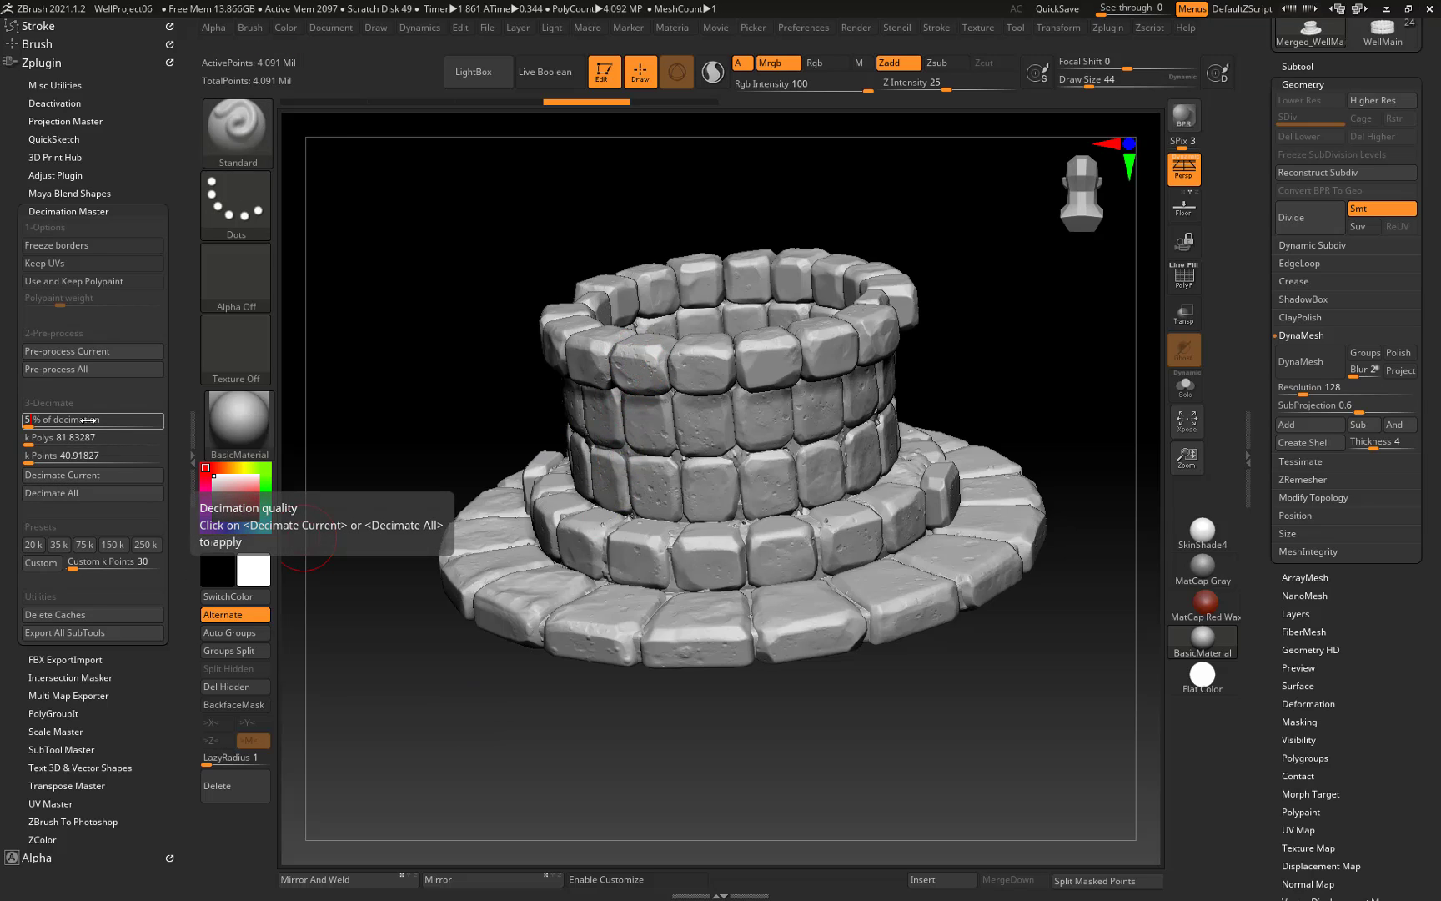
key("Return")
left_click(55, 476)
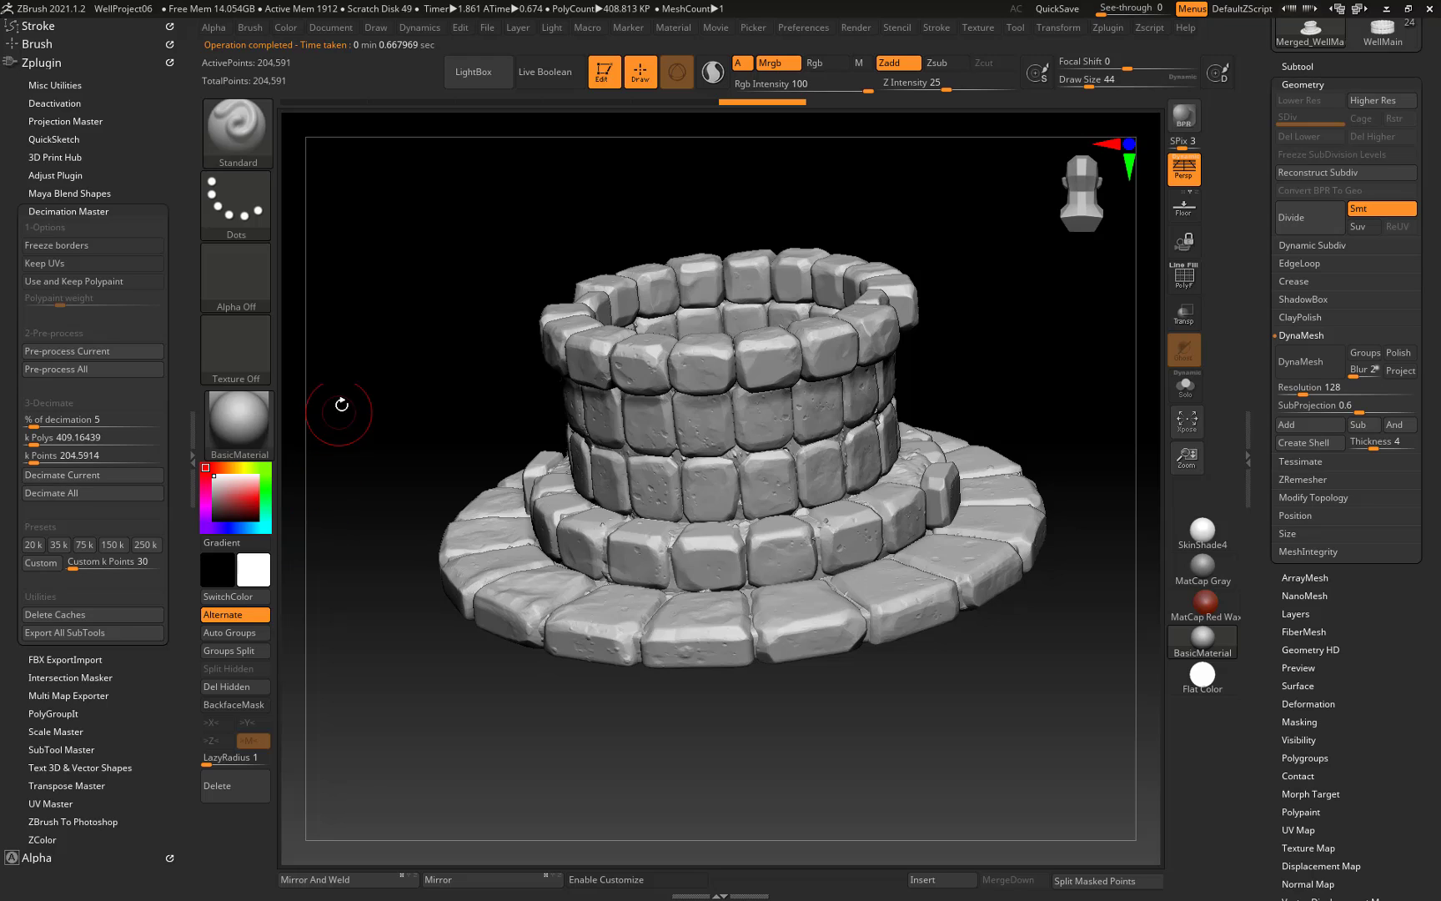
mouse_move(341, 405)
left_mouse_down()
mouse_move(360, 399)
mouse_move(348, 405)
mouse_move(334, 371)
mouse_move(334, 417)
mouse_move(353, 417)
left_mouse_up()
key("ctrl+z")
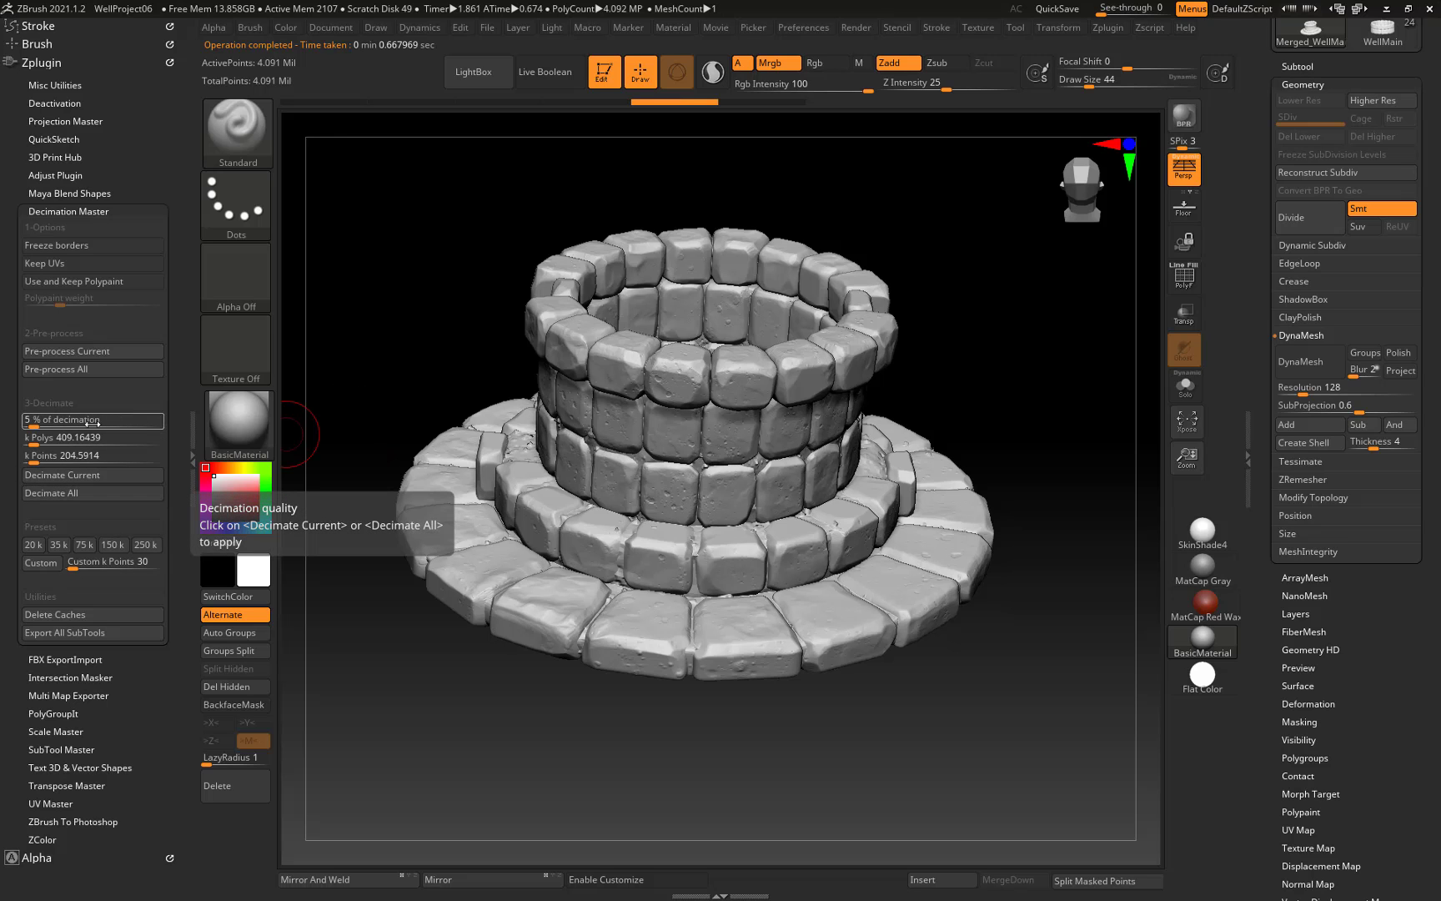
Remesh the original merged well with DynaMesh at a resolution of 1000.
left_click_drag(994, 724, 943, 718)
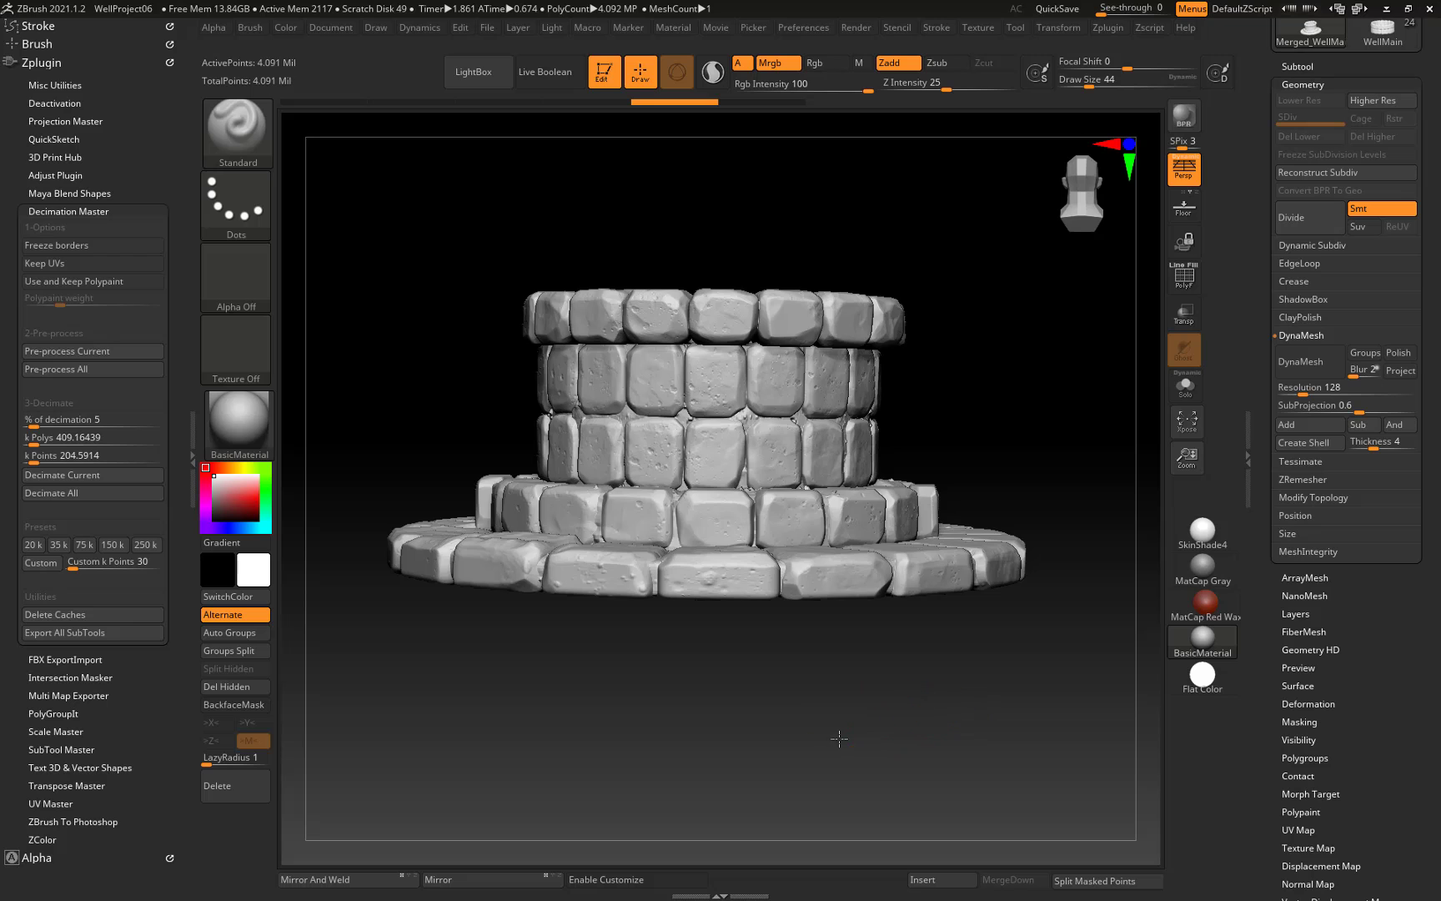
left_click_drag(839, 739, 915, 767)
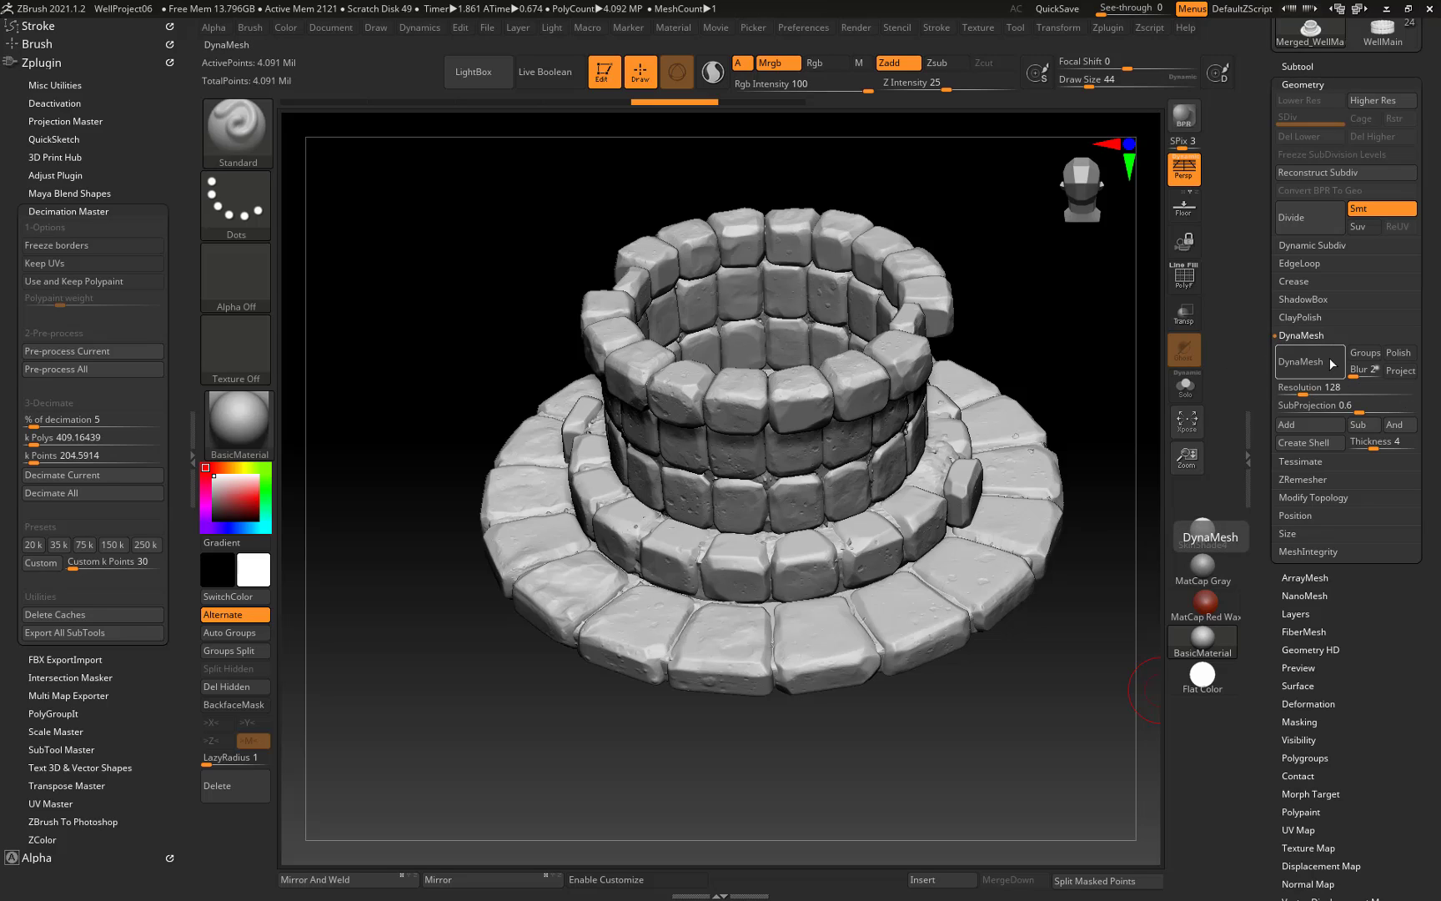
left_click_drag(1311, 390, 1351, 390)
type("1000")
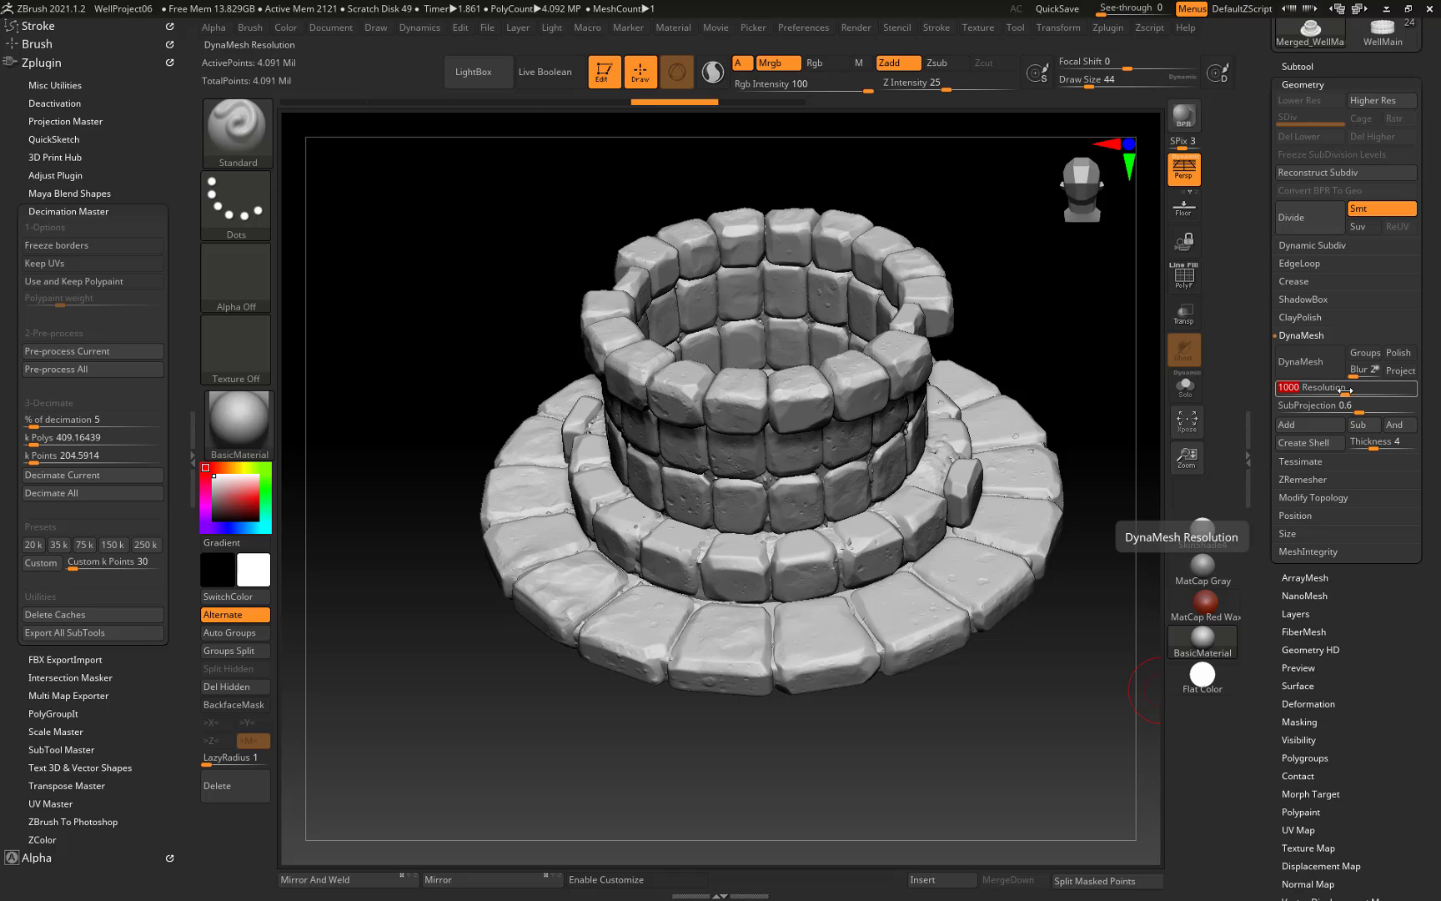
key("Return")
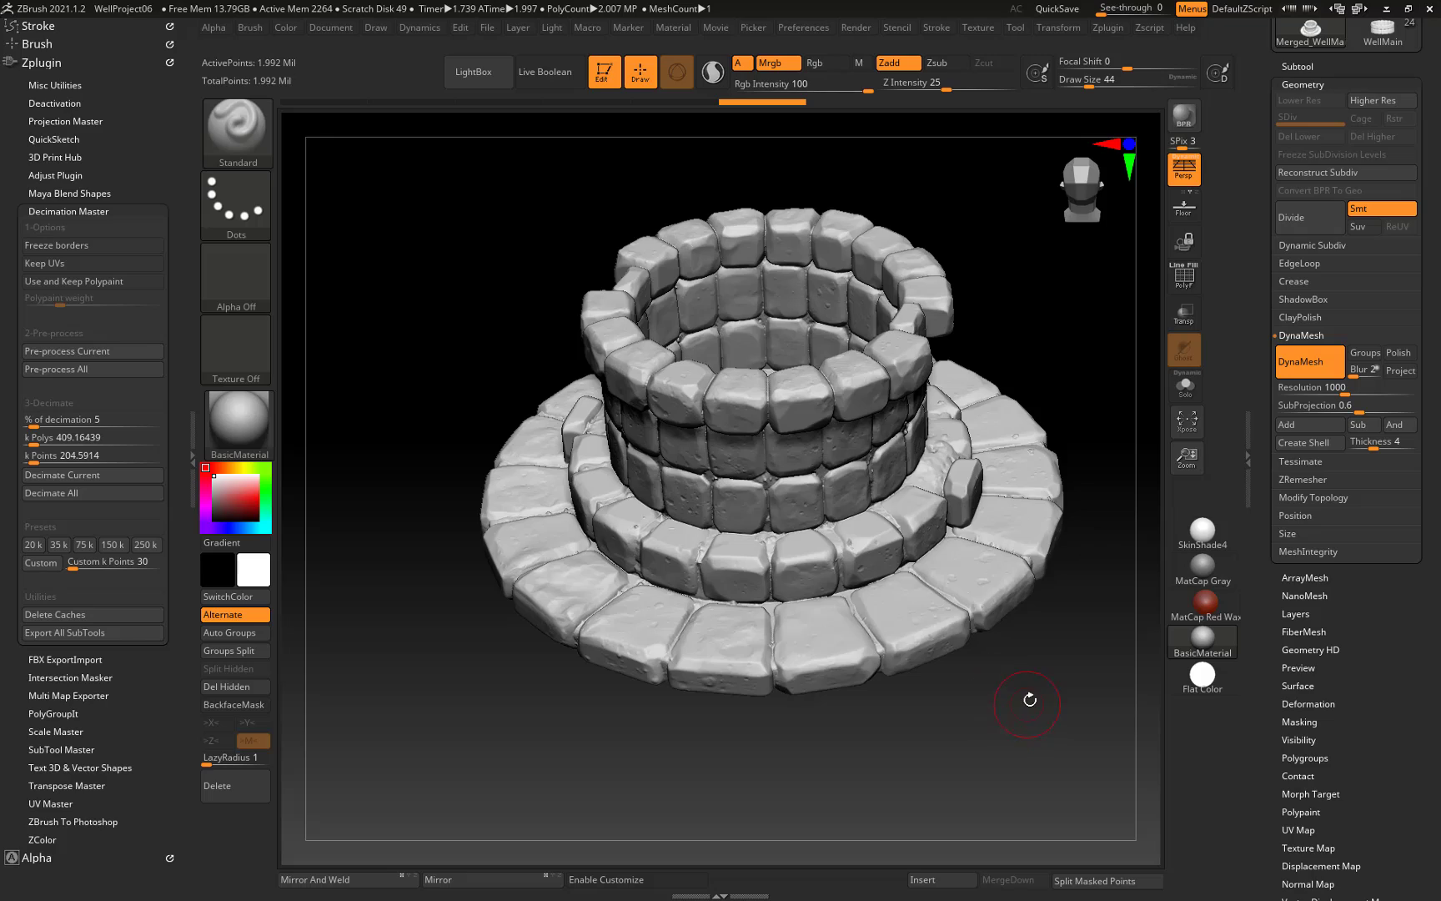
Show the PolyFrame wireframe and examine the DynaMesh topology on the upper stones, wall and grout up close and in full view.
left_click_drag(1029, 692, 1023, 598)
key("shift+f")
left_click_drag(1007, 370, 1096, 637, "alt")
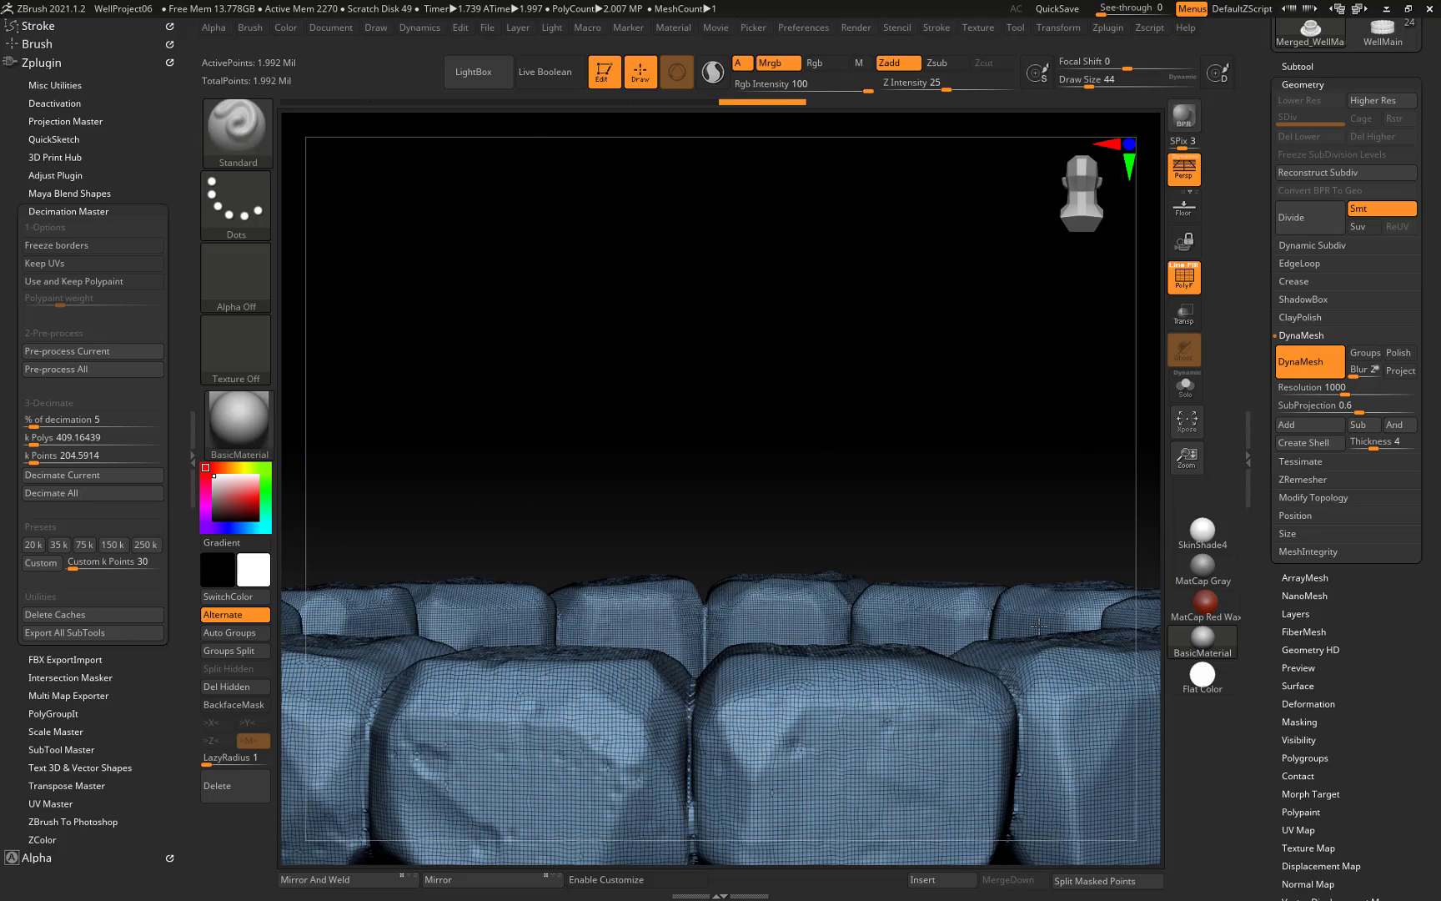
left_click_drag(846, 499, 732, 331)
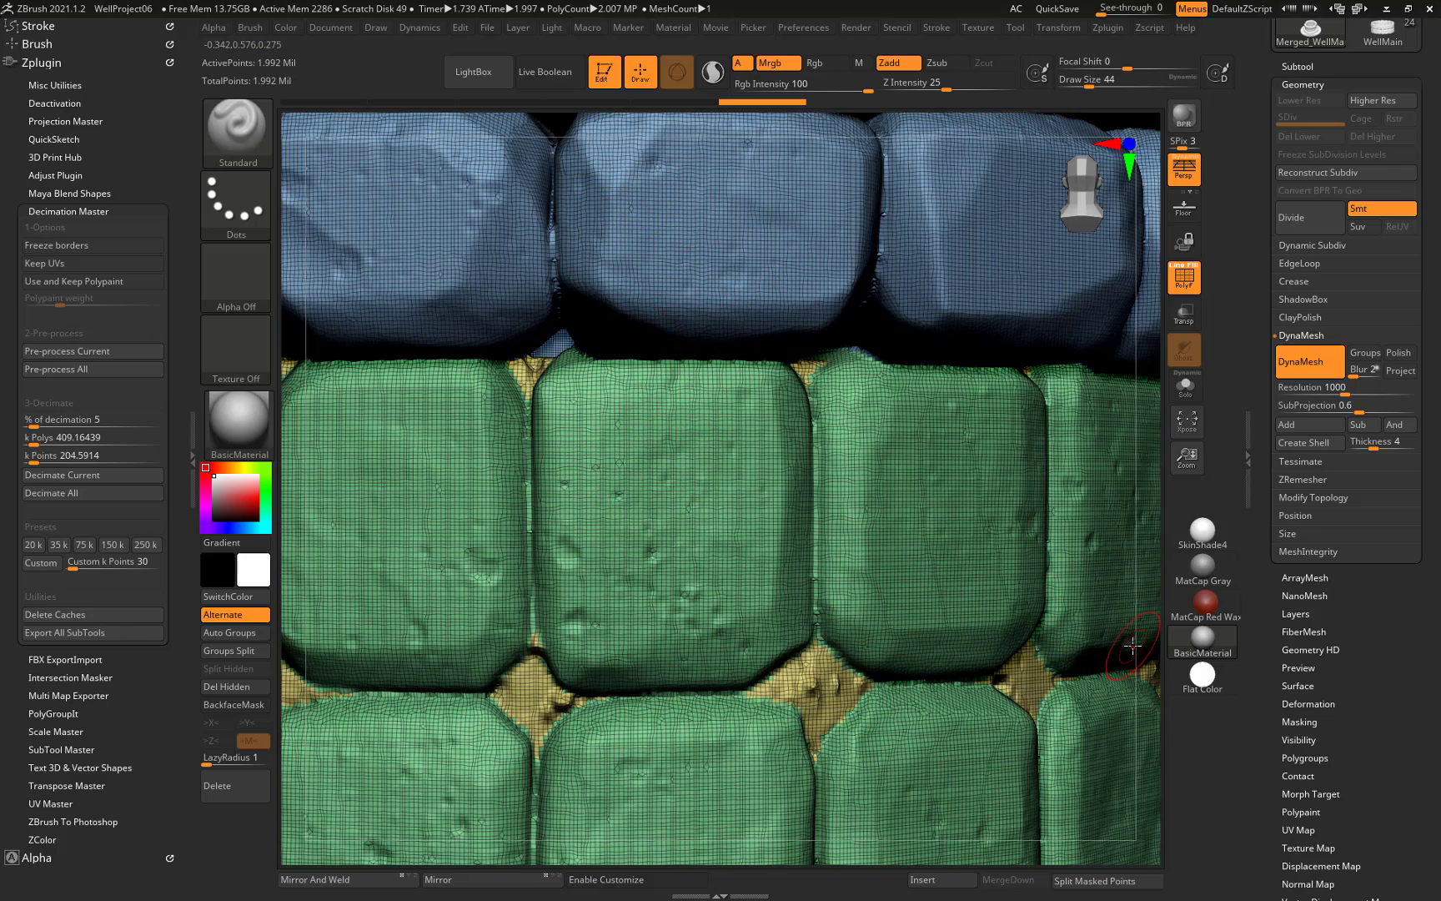
key("f")
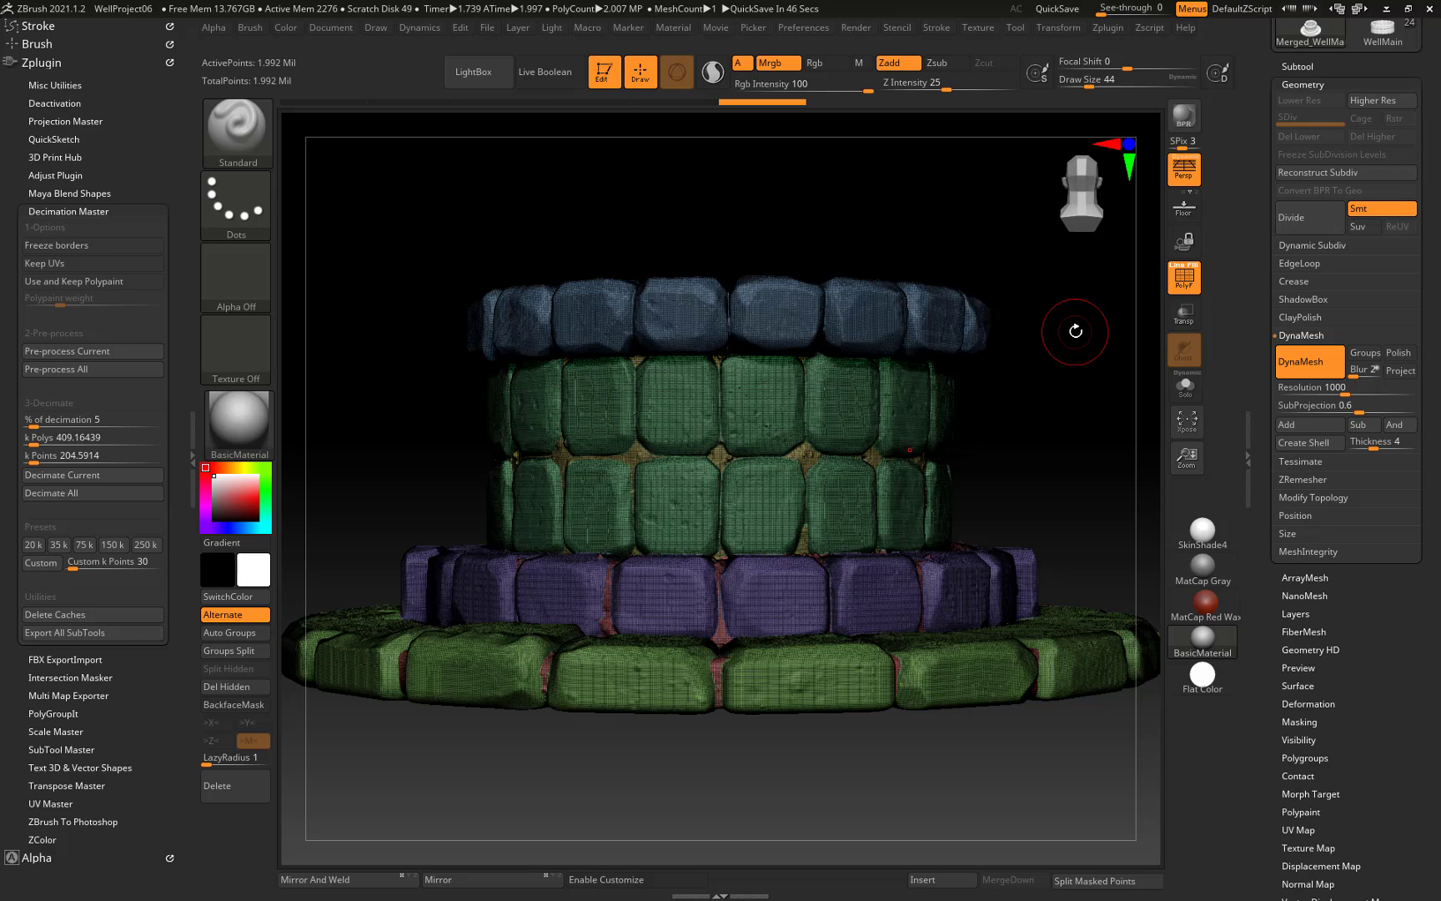
left_click_drag(1081, 364, 1079, 379)
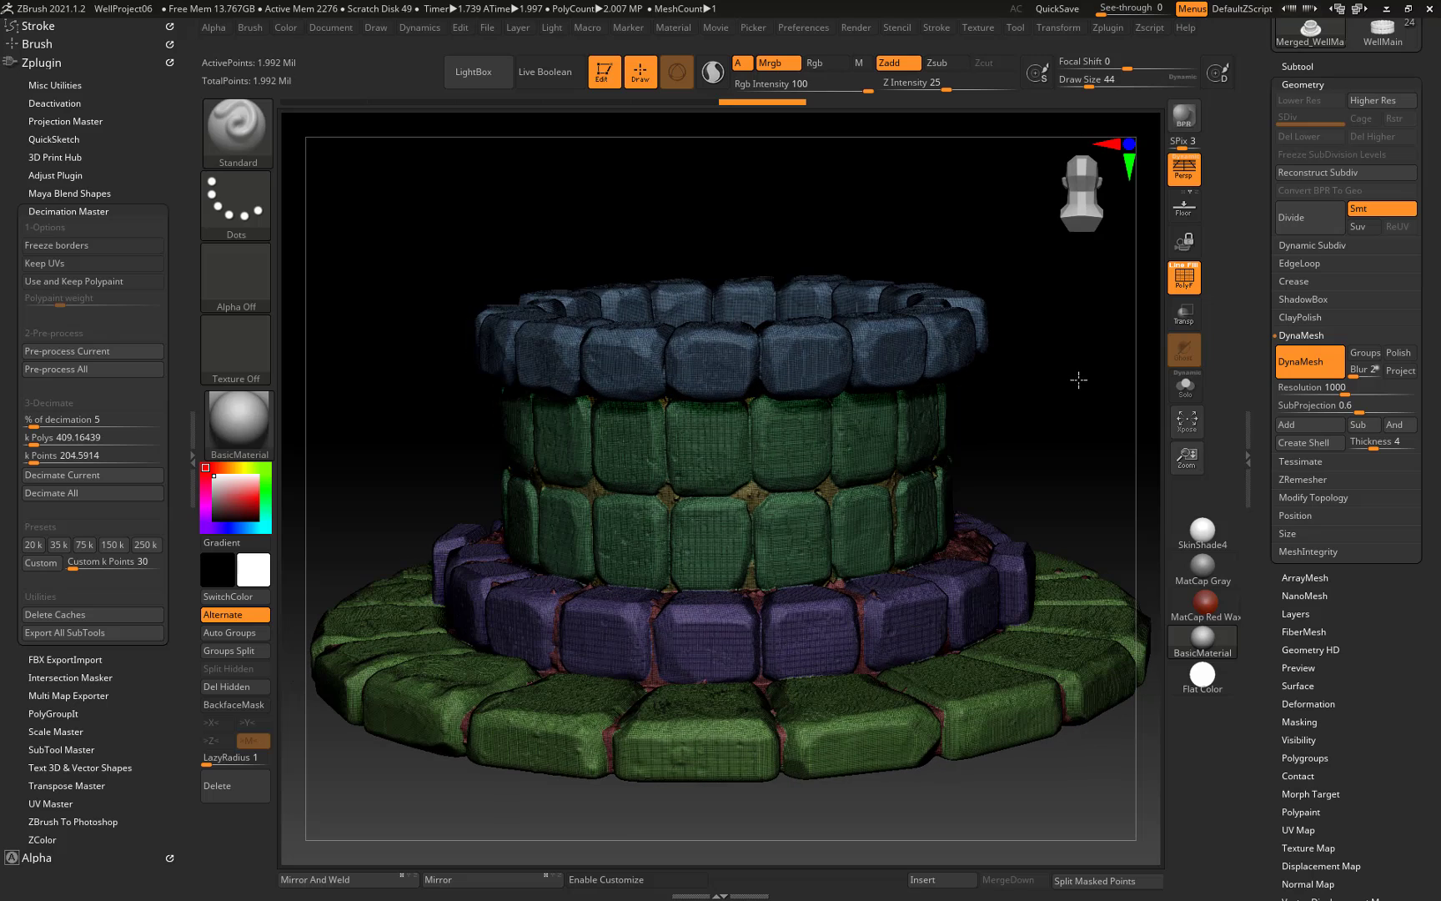
Lower the DynaMesh resolution to 504 and remesh the well, hiding the PolyFrame display.
left_click(1342, 388)
type("500")
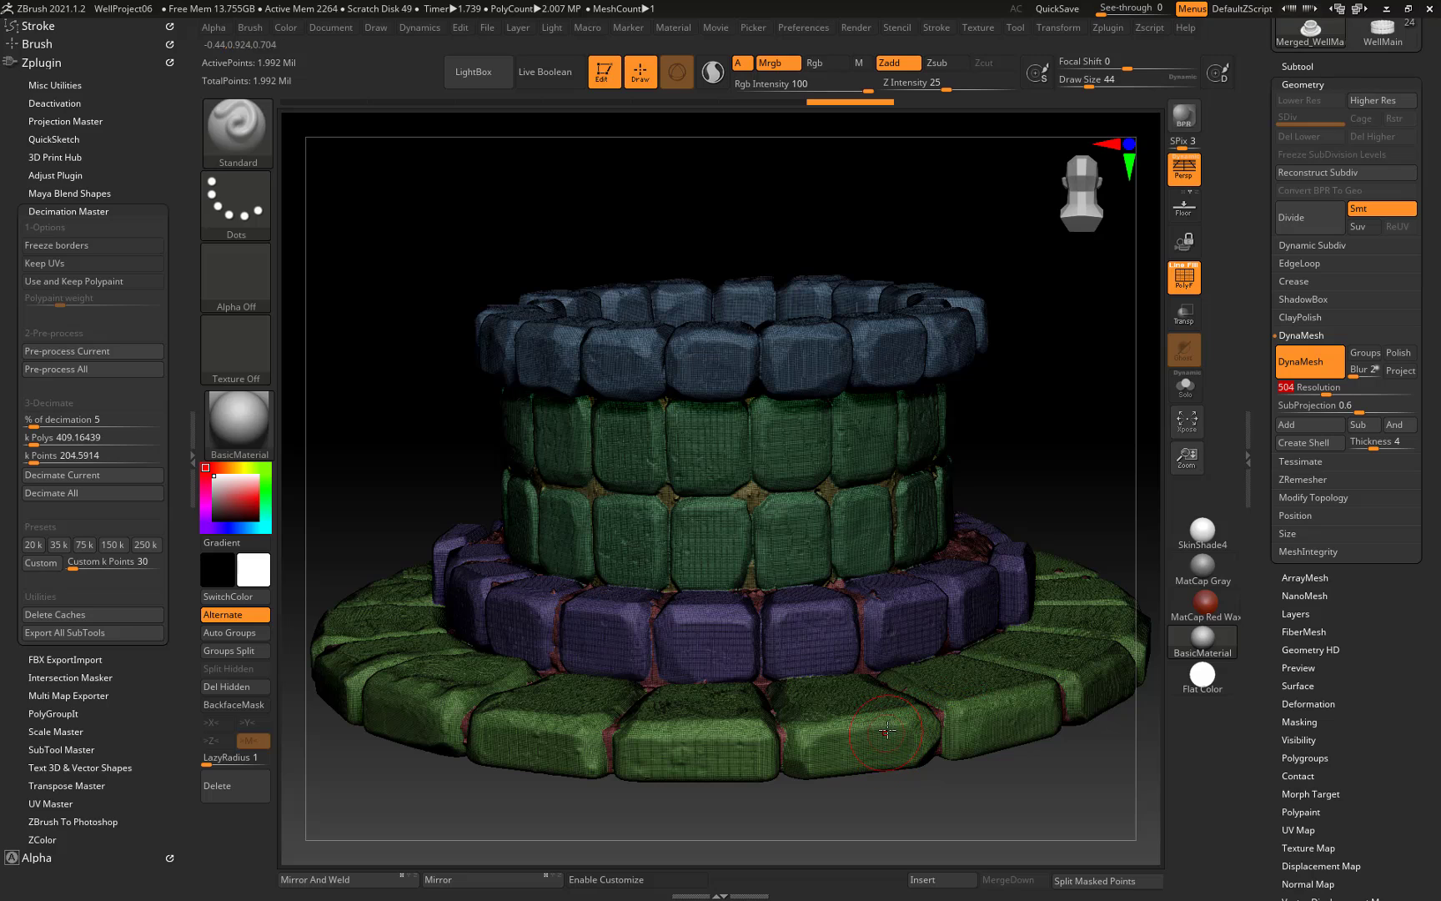
key("shift")
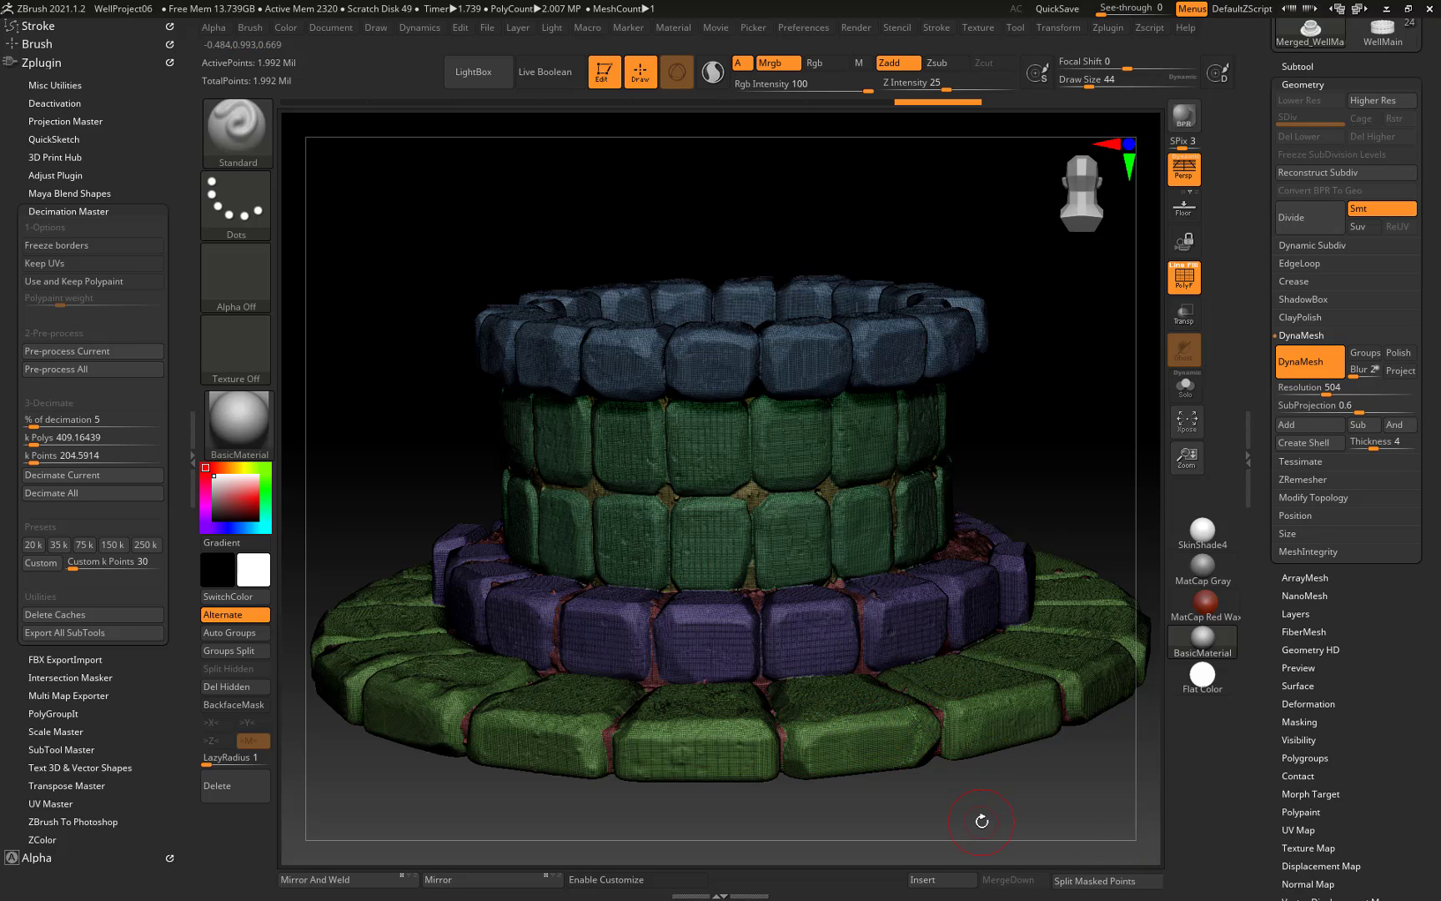
key("shift+f")
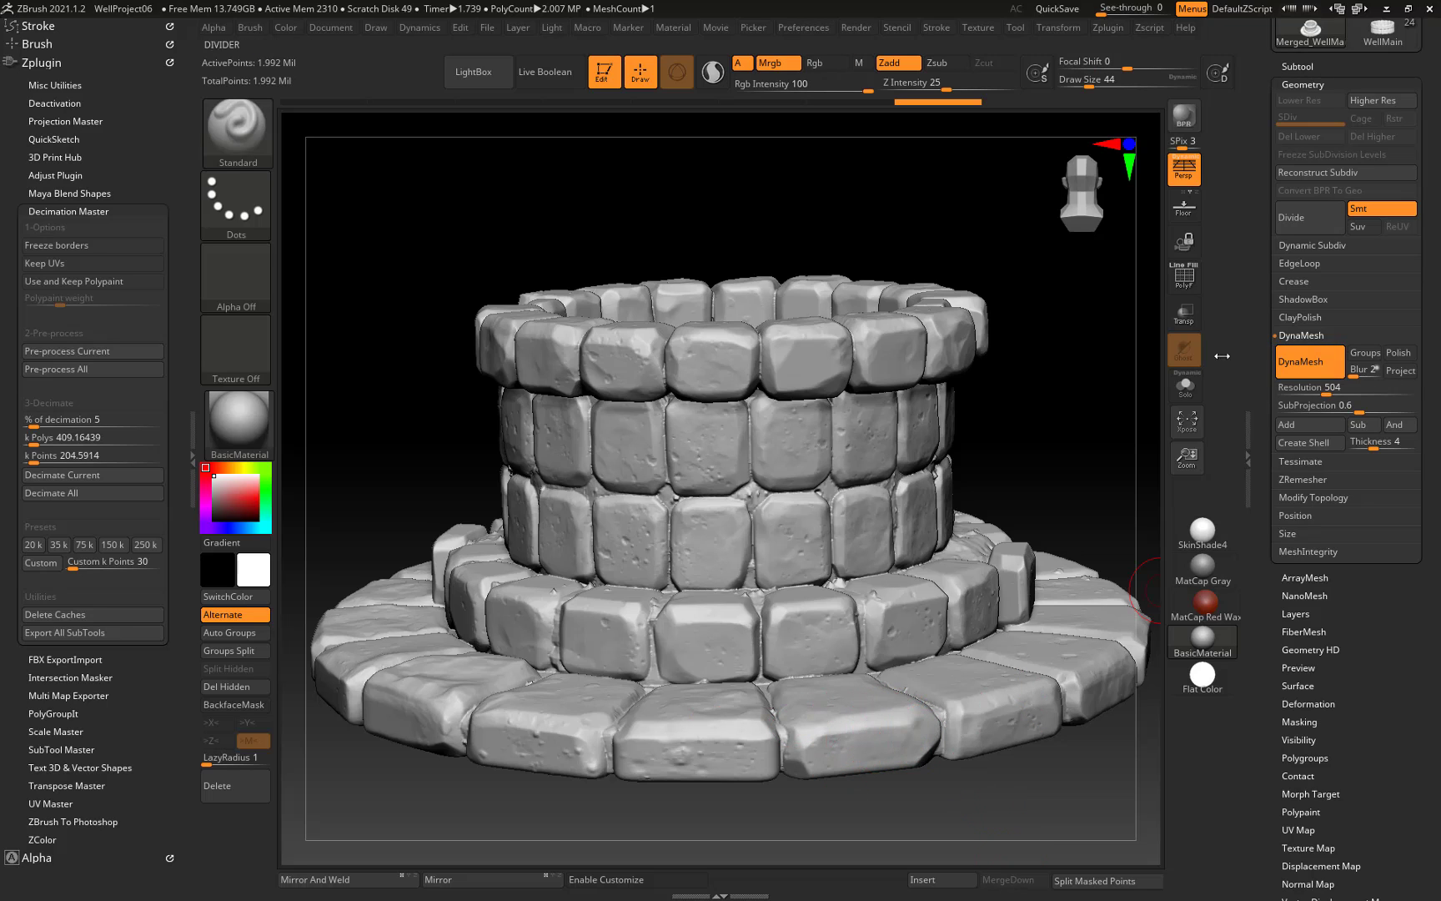
left_click_drag(1052, 267, 1085, 365, "ctrl")
Show the PolyFrame wireframe again and examine the coarser remeshed stones and polygroups from the side.
key("shift+f")
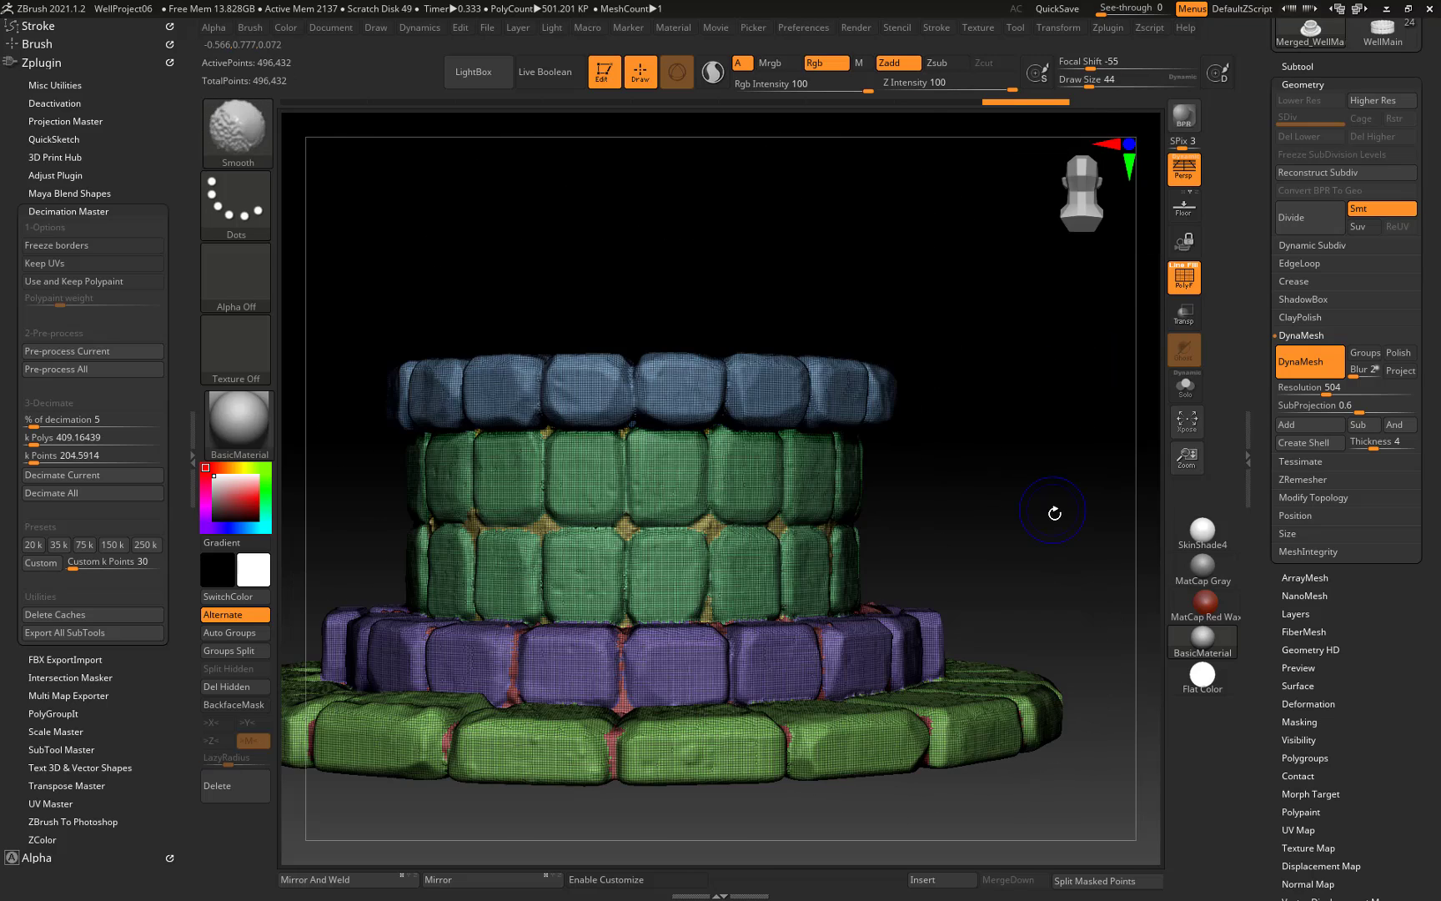
left_click_drag(1049, 473, 965, 428)
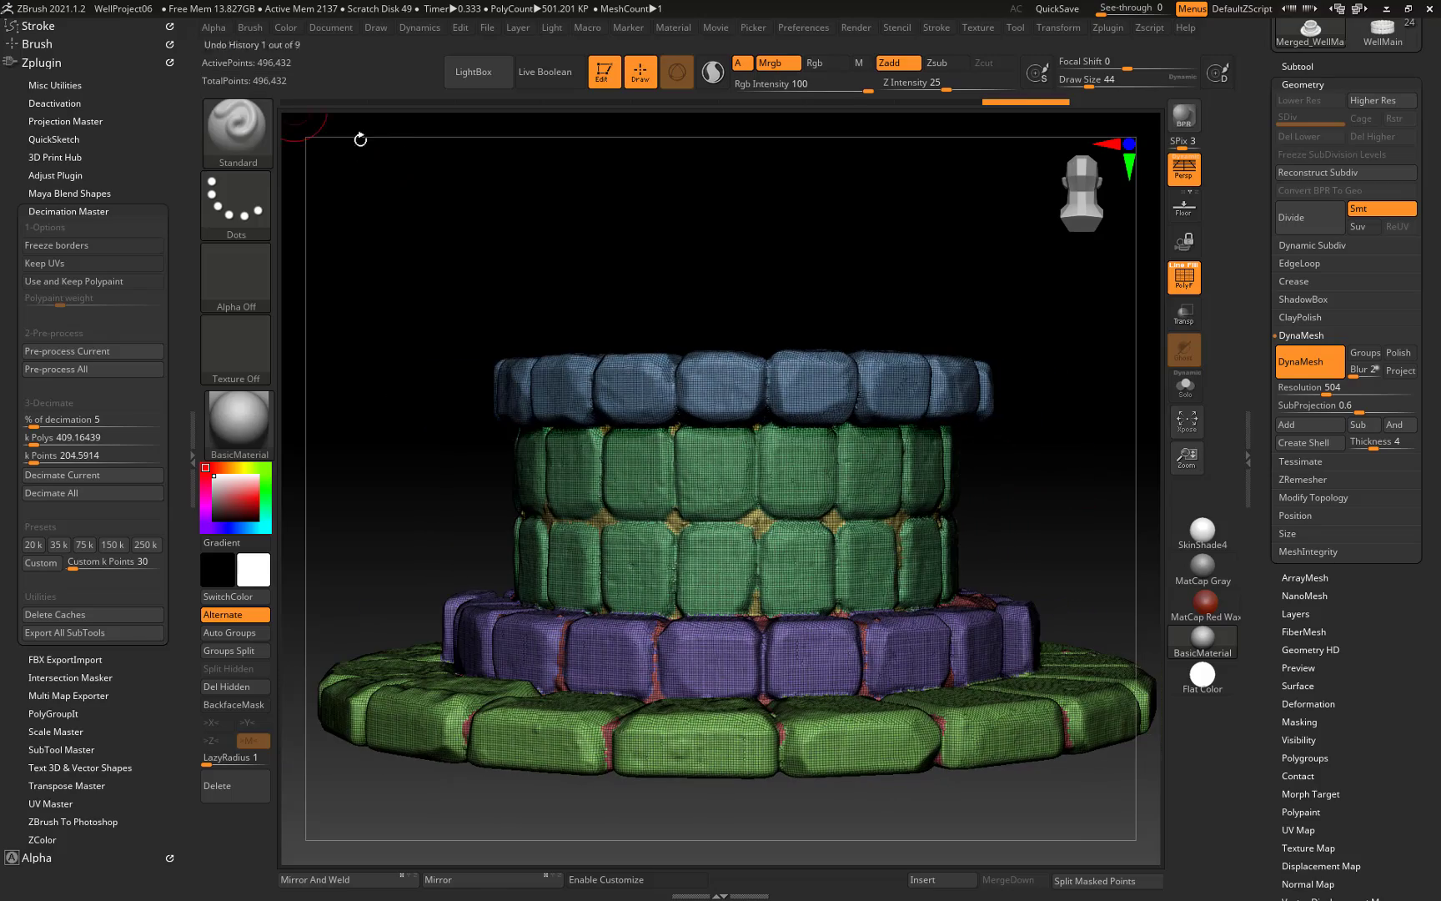
right_click_drag(1050, 454, 1109, 457, "ctrl")
right_click_drag(1059, 368, 1140, 356, "ctrl")
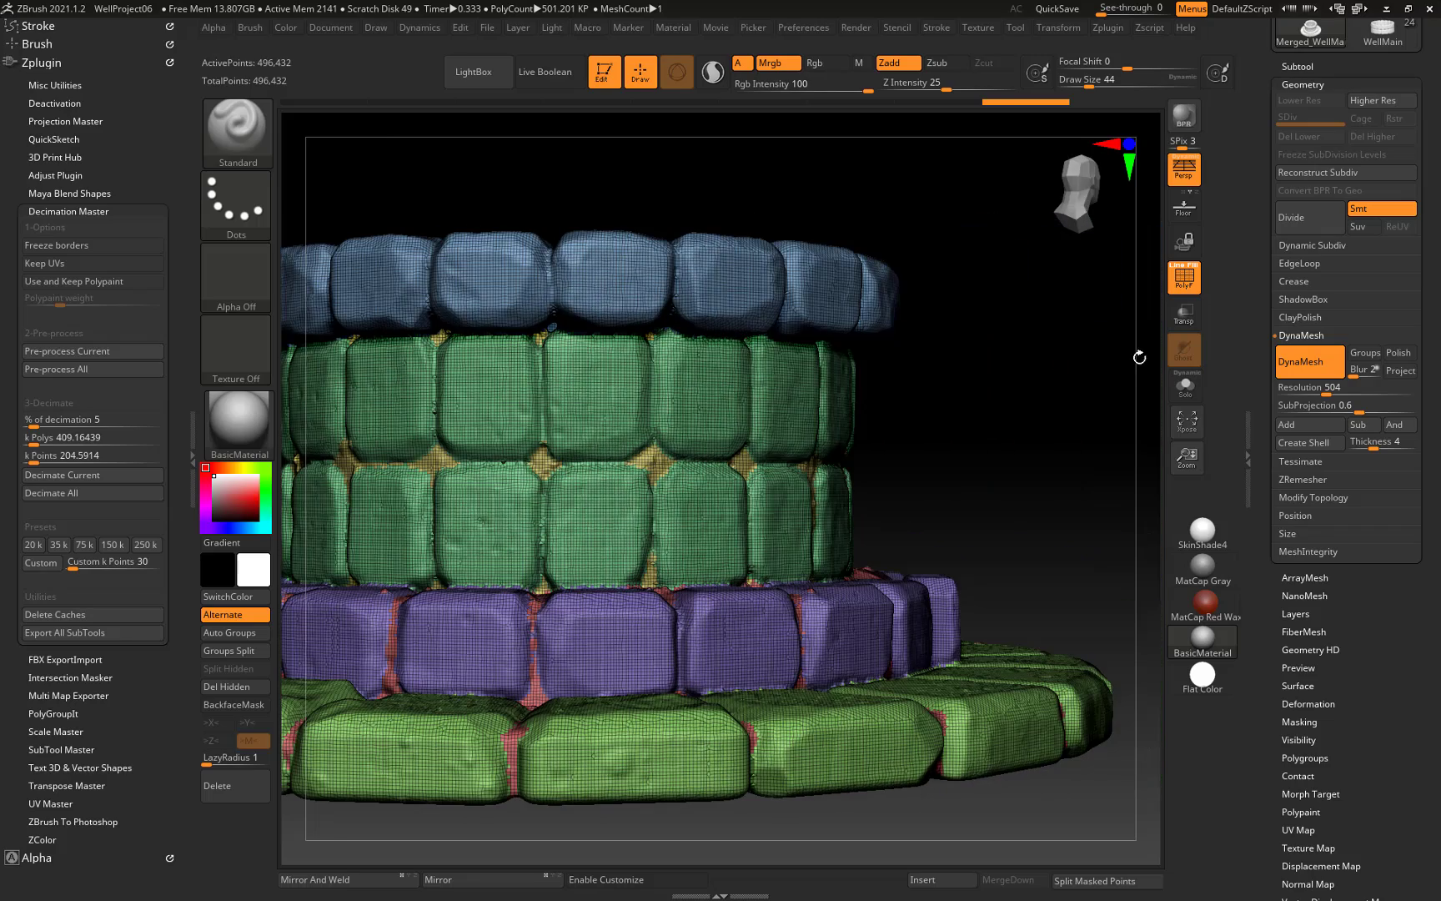
Lower the DynaMesh resolution to 248 and remesh the well.
left_click(1326, 389)
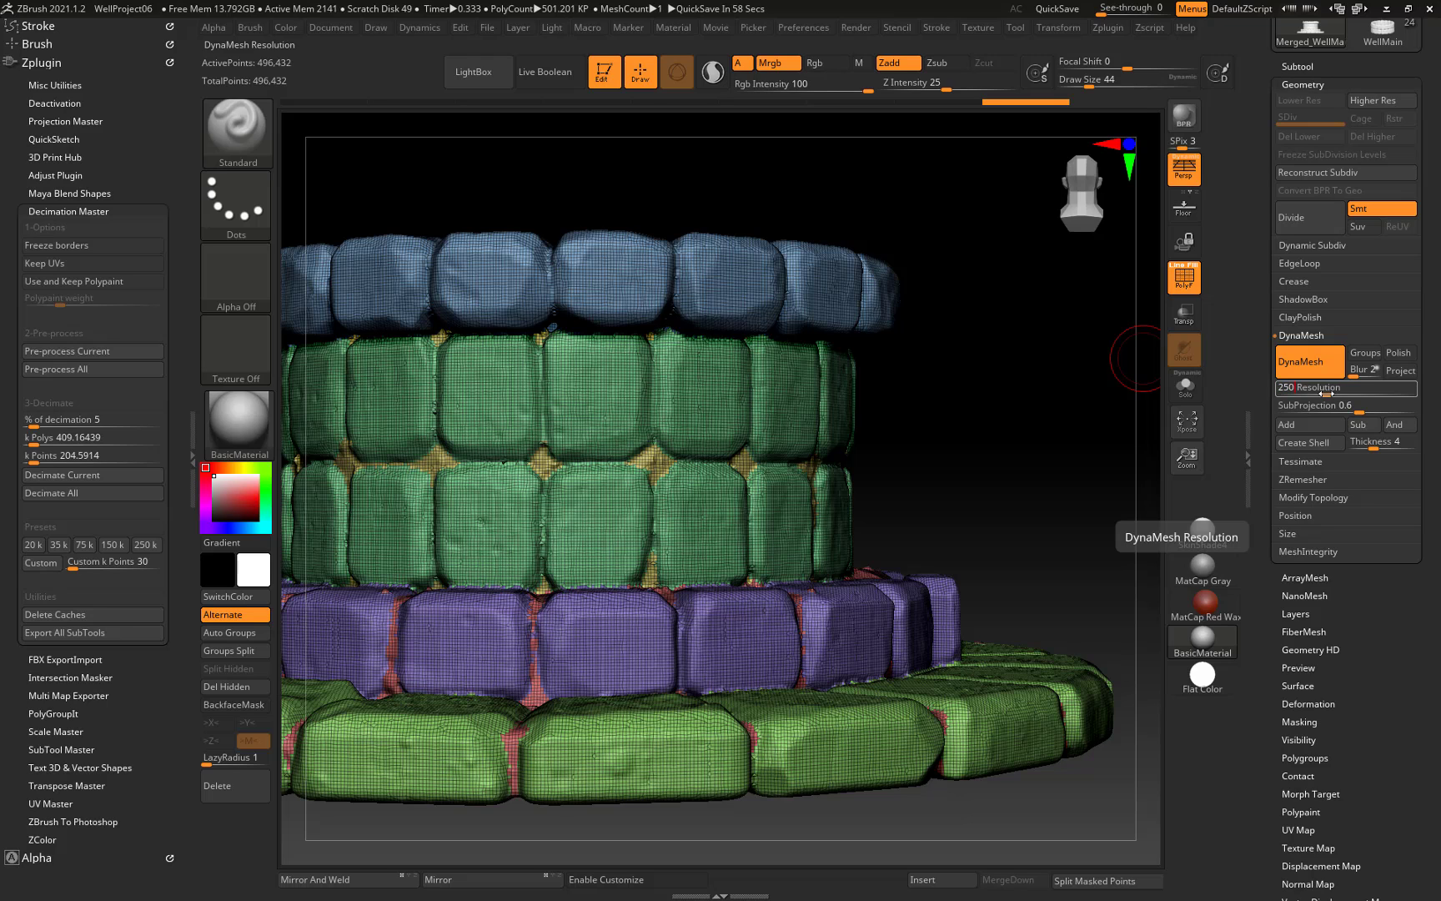
key("shift")
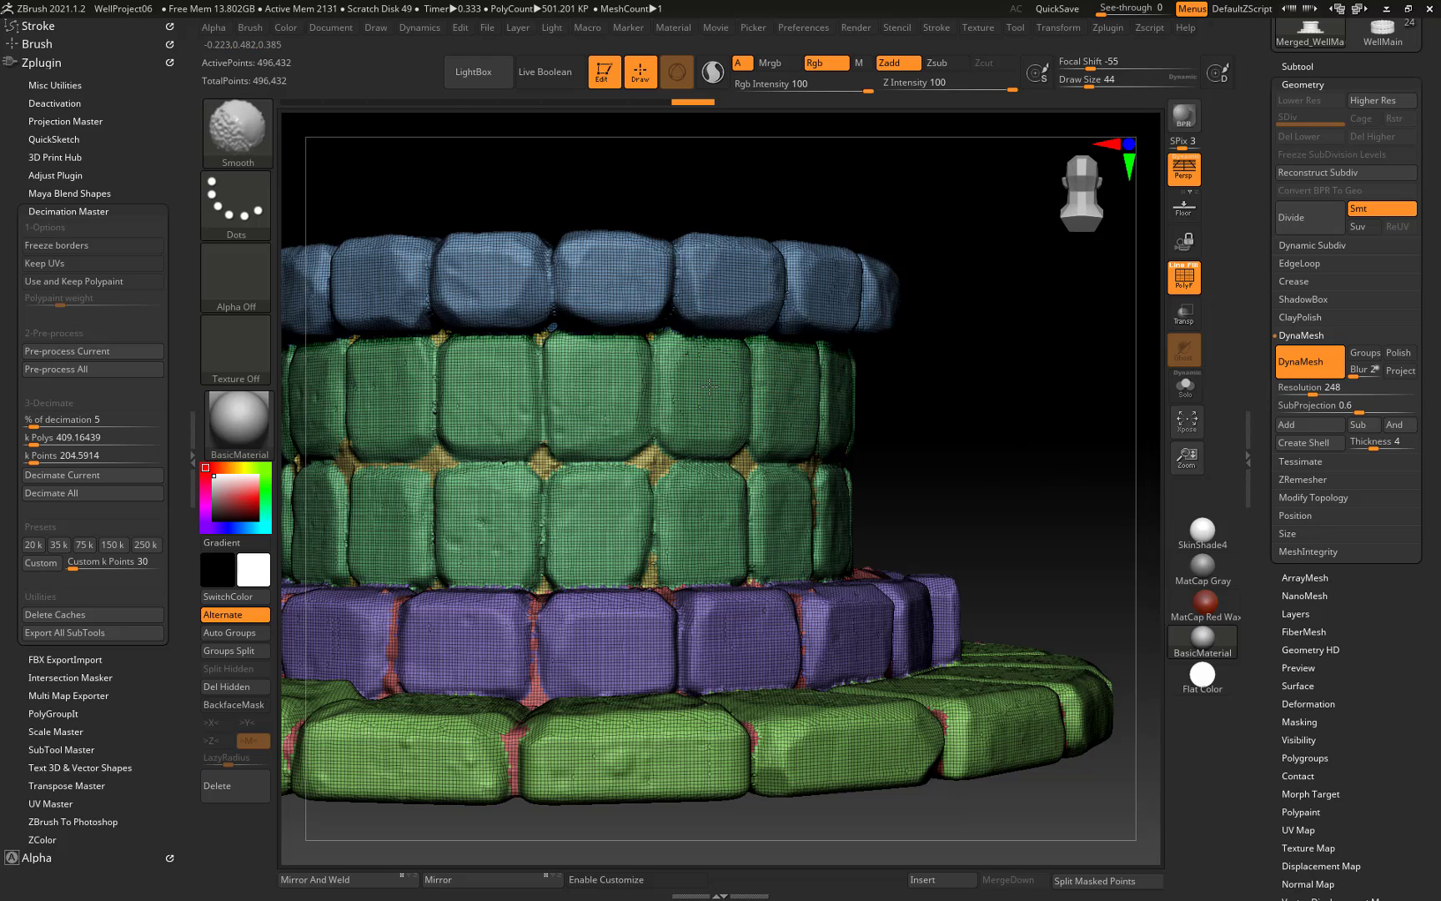
left_click_drag(1090, 361, 1023, 598, "ctrl")
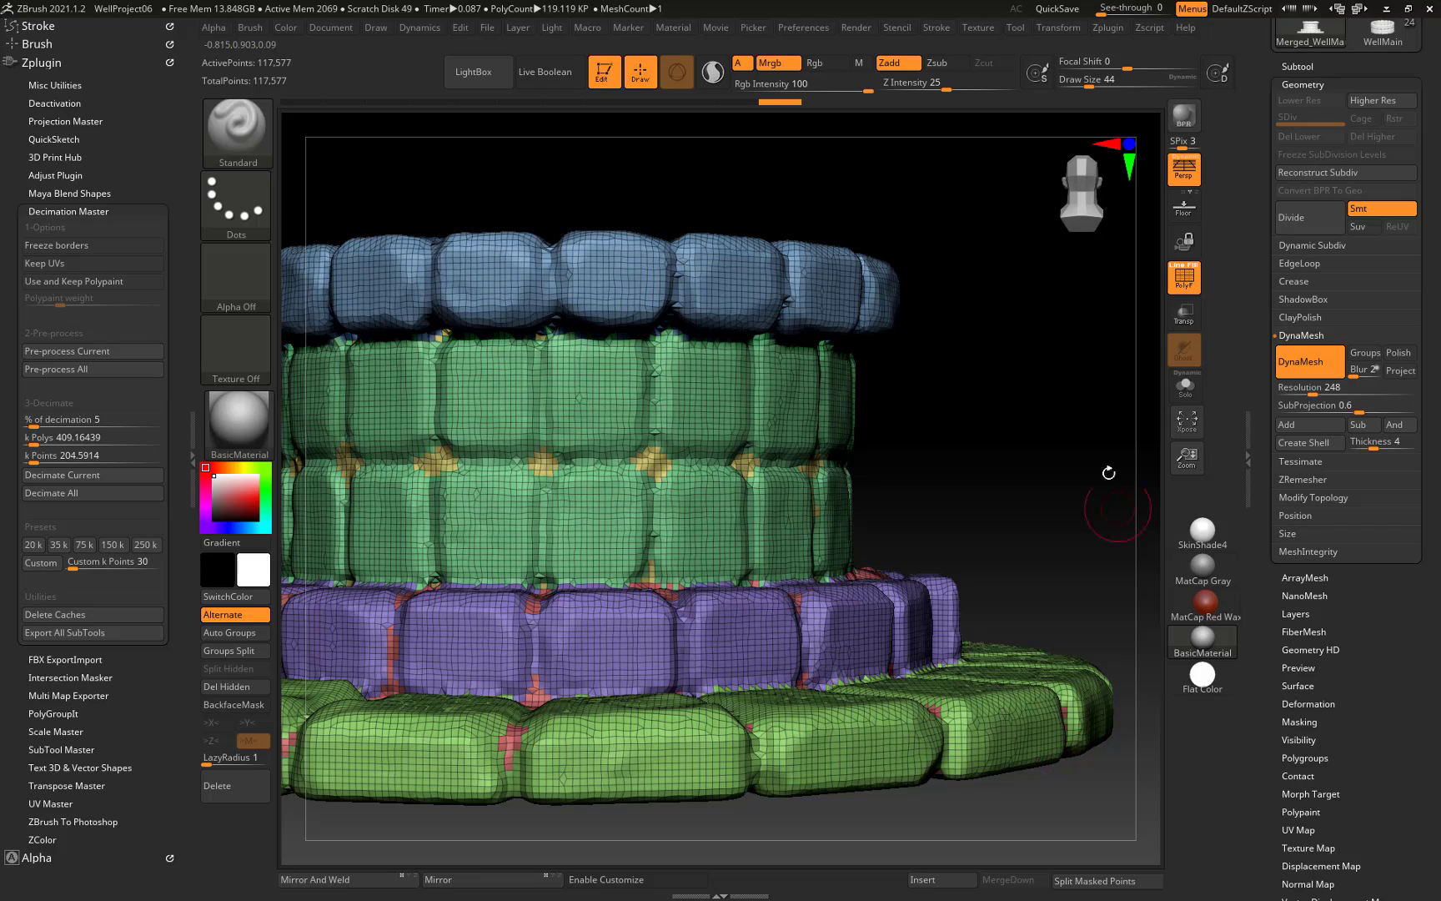
Hide the PolyFrame display, examine the coarser well from the side, above and below, and turn off the perspective view.
mouse_move(1108, 473)
left_mouse_down("shift")
mouse_move(1047, 427)
mouse_move(1161, 420)
mouse_move(1135, 414)
mouse_move(1090, 483)
mouse_move(1066, 445)
left_mouse_up("shift")
key("shift+f")
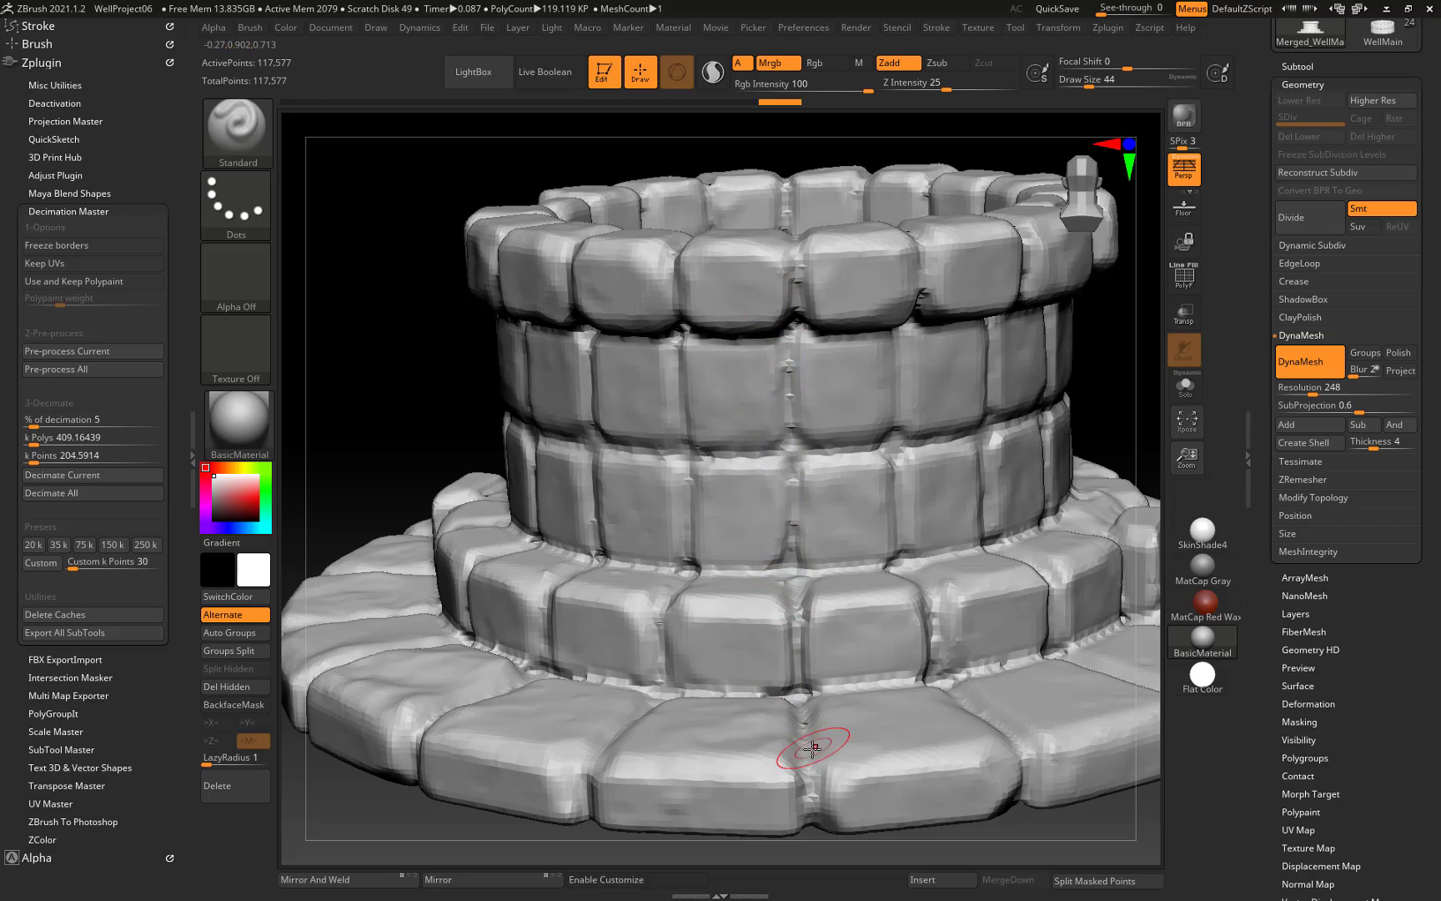
left_click_drag(392, 367, 1072, 796)
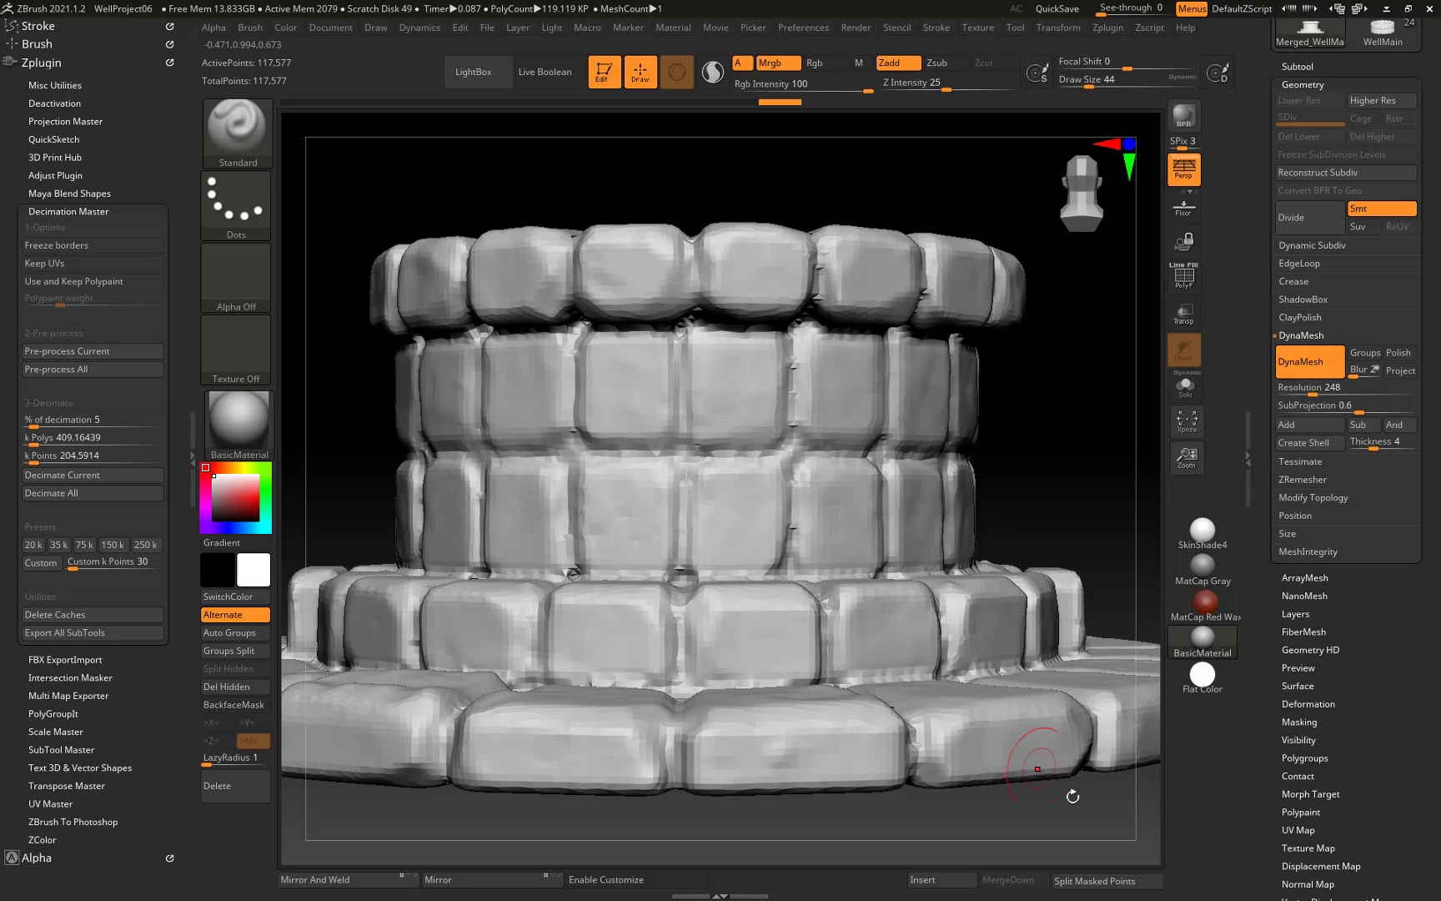
right_click_drag(1076, 810, 1055, 759, "ctrl")
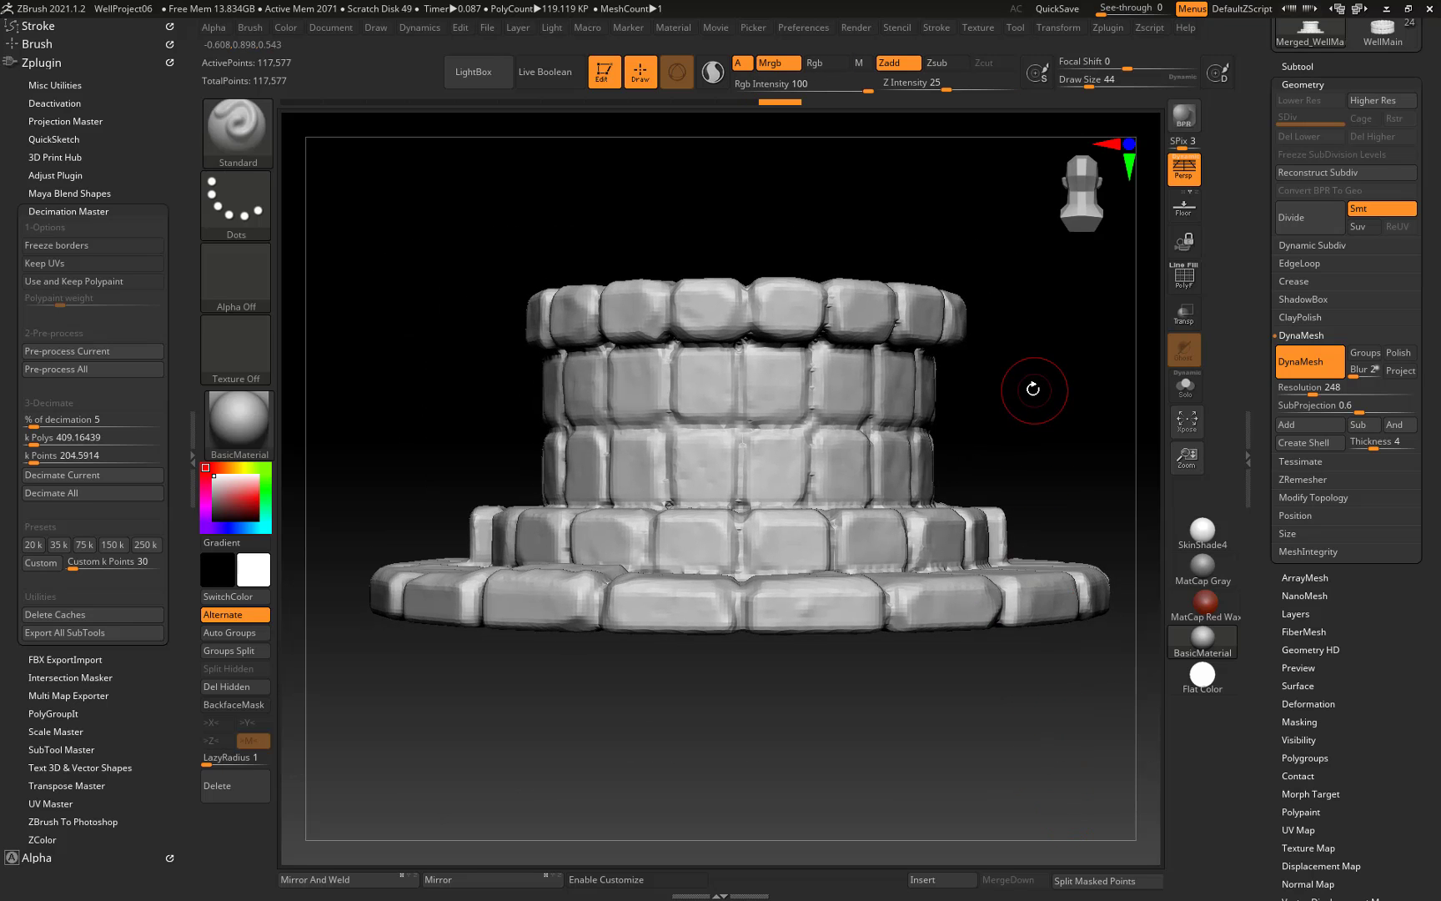
left_click_drag(1032, 387, 1025, 440, "alt")
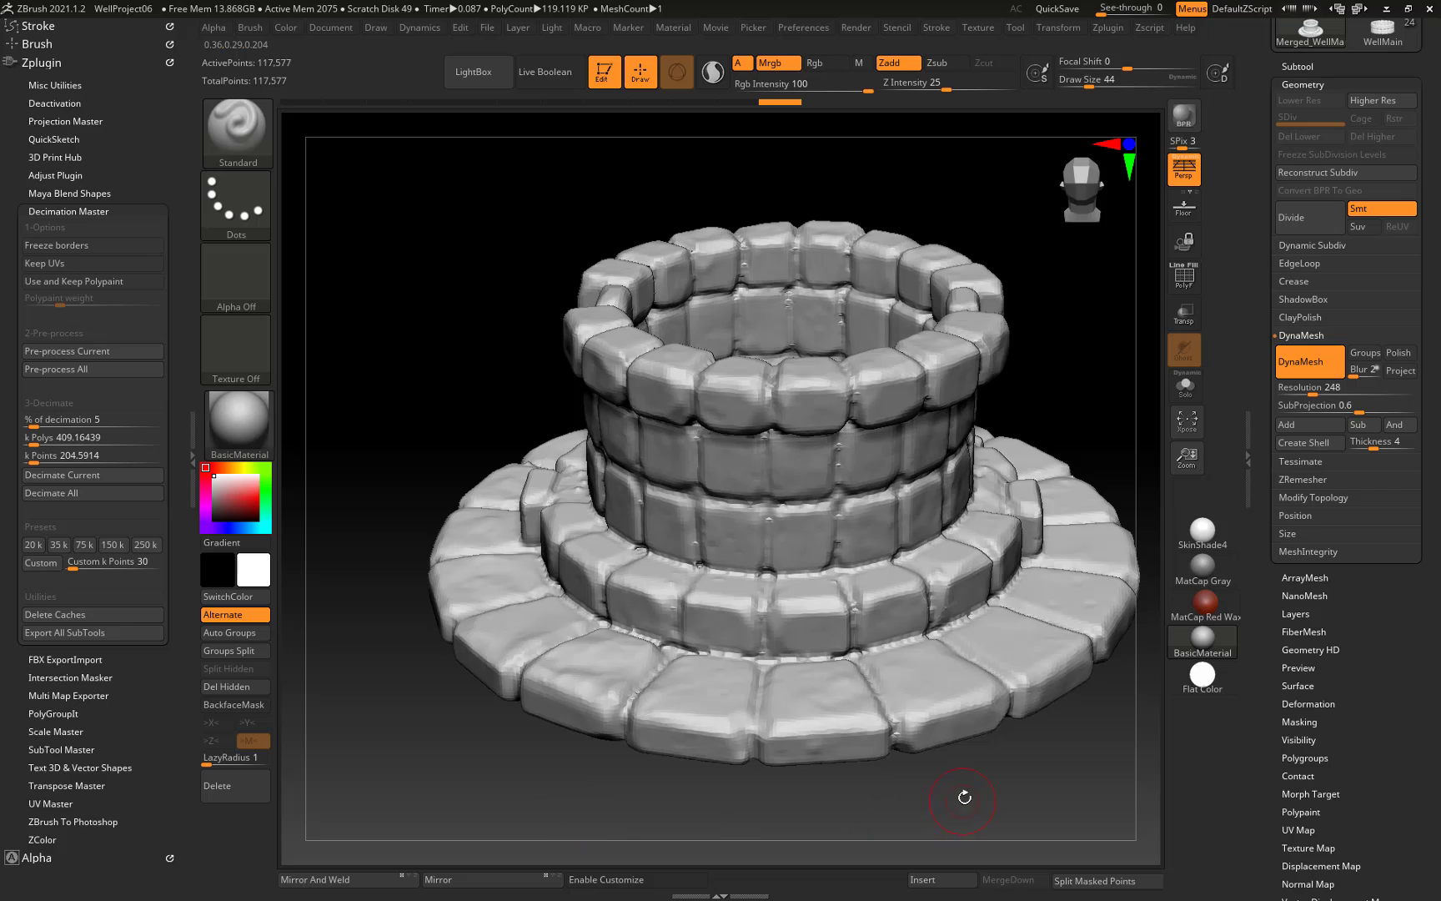
left_click_drag(1023, 788, 965, 484)
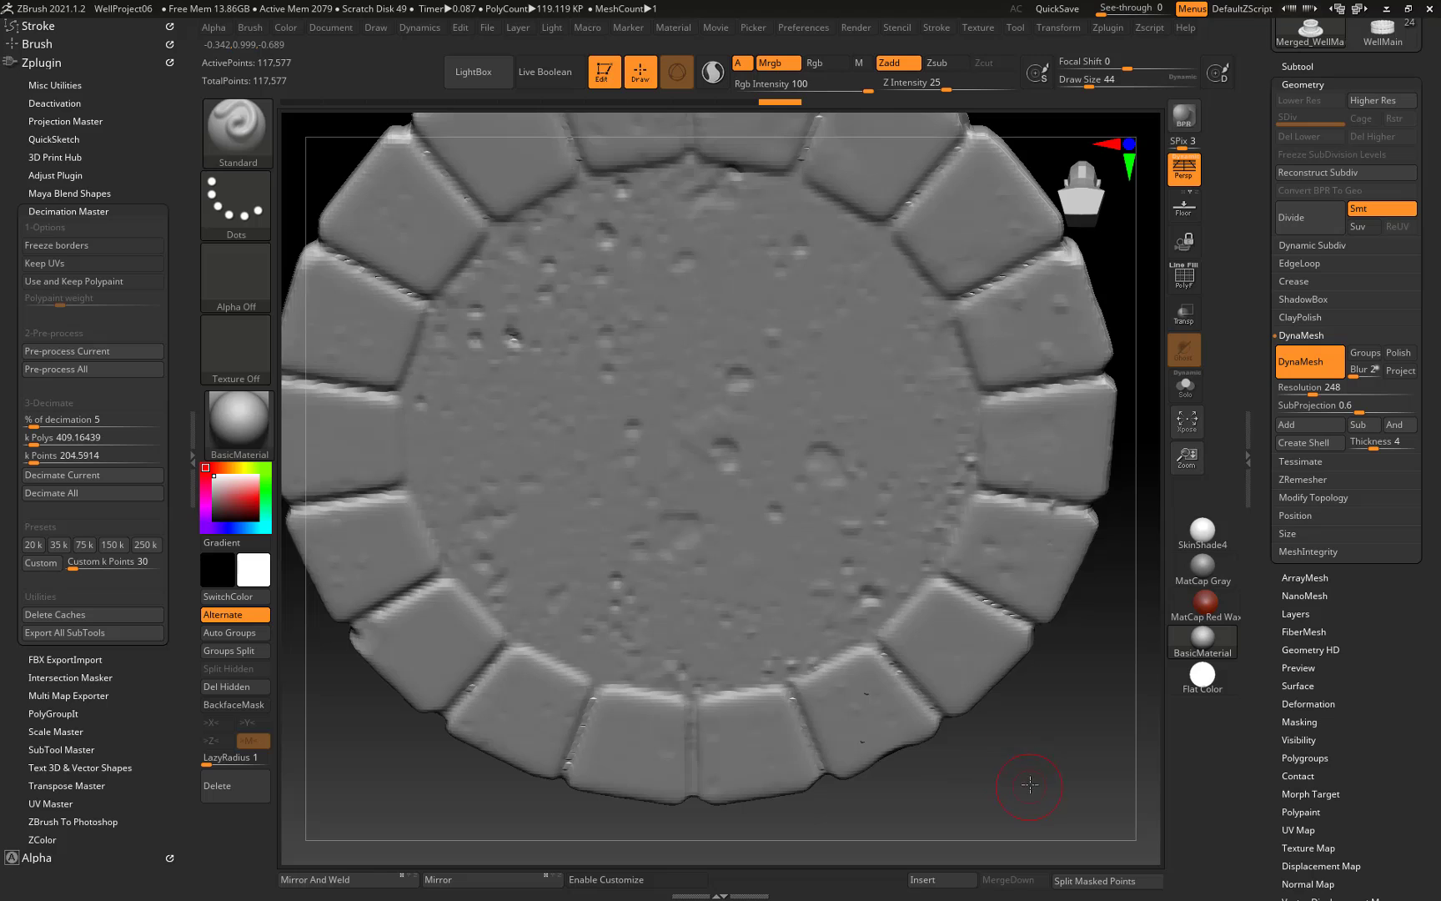
left_click_drag(1030, 784, 1033, 570, "alt")
left_click_drag(965, 351, 984, 544)
left_click_drag(950, 300, 921, 602, "alt")
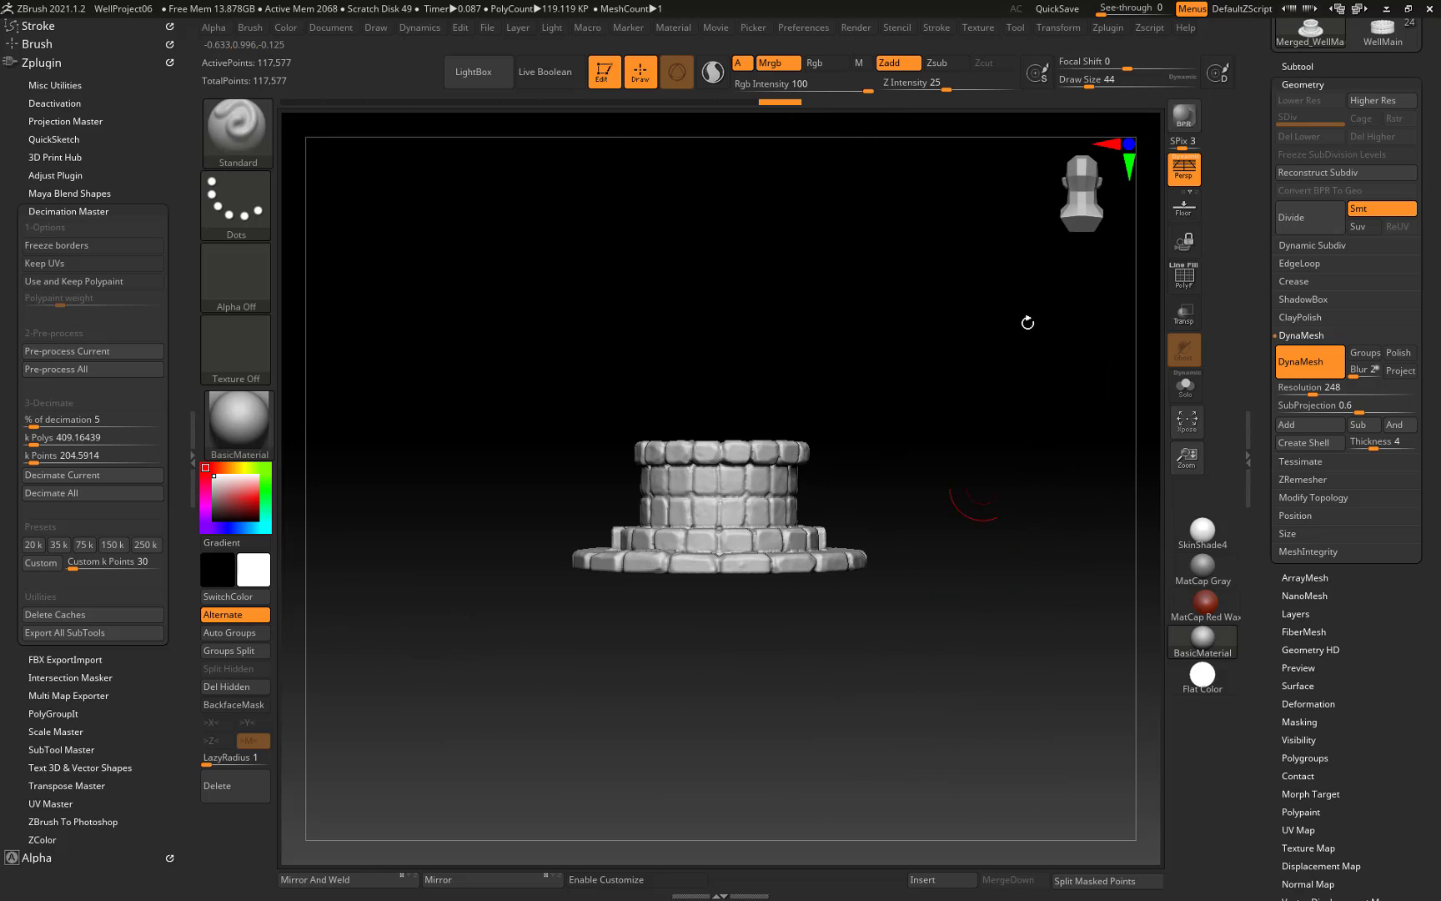
left_click(1192, 175)
left_click_drag(981, 413, 1012, 479)
Lower the DynaMesh resolution to 128 and remesh the well again.
left_click(1314, 394)
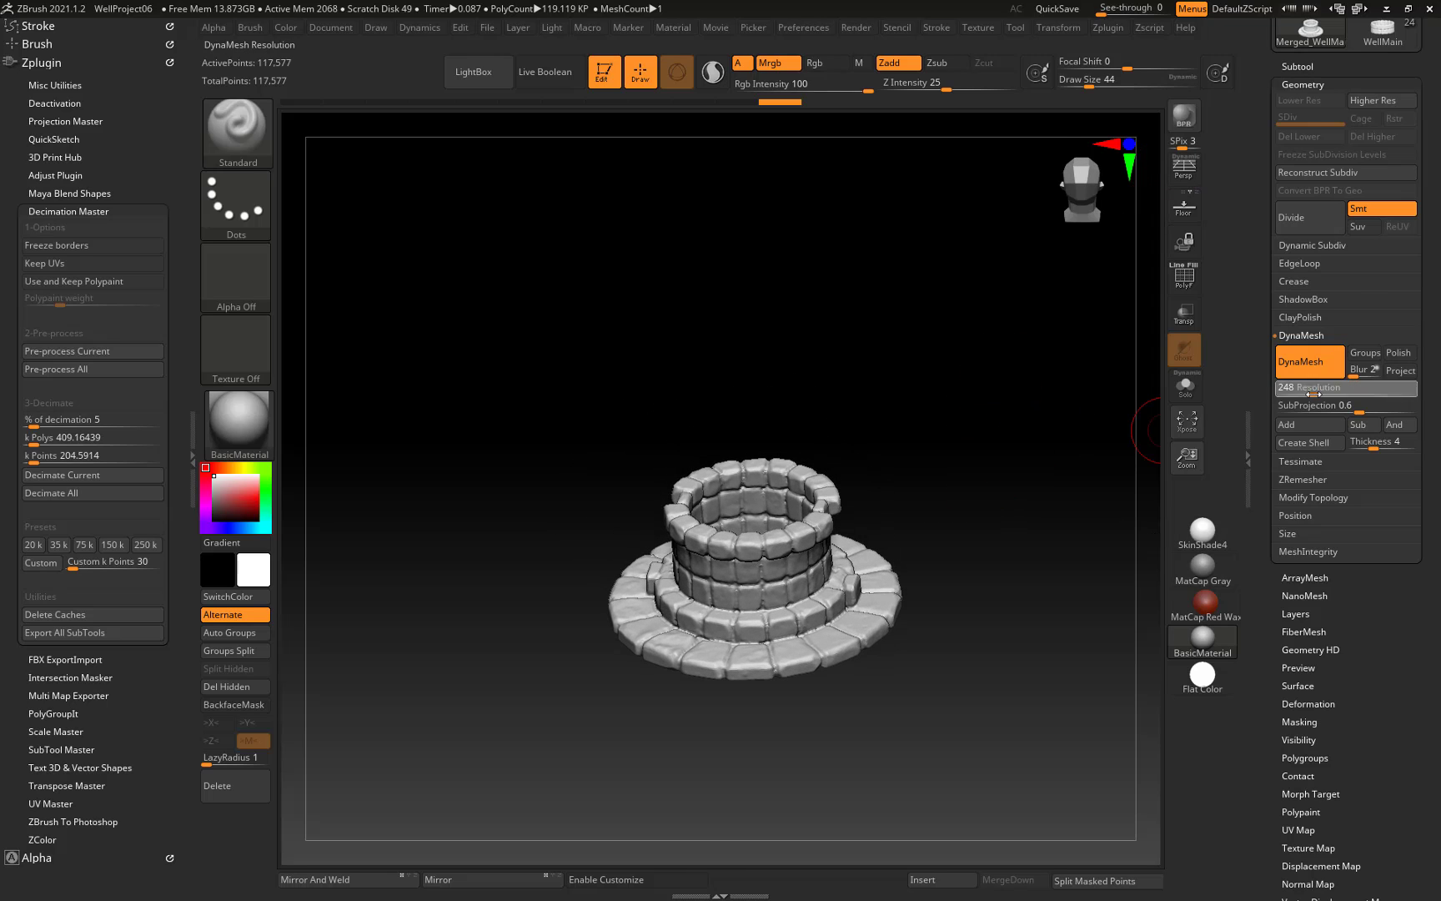
type("128")
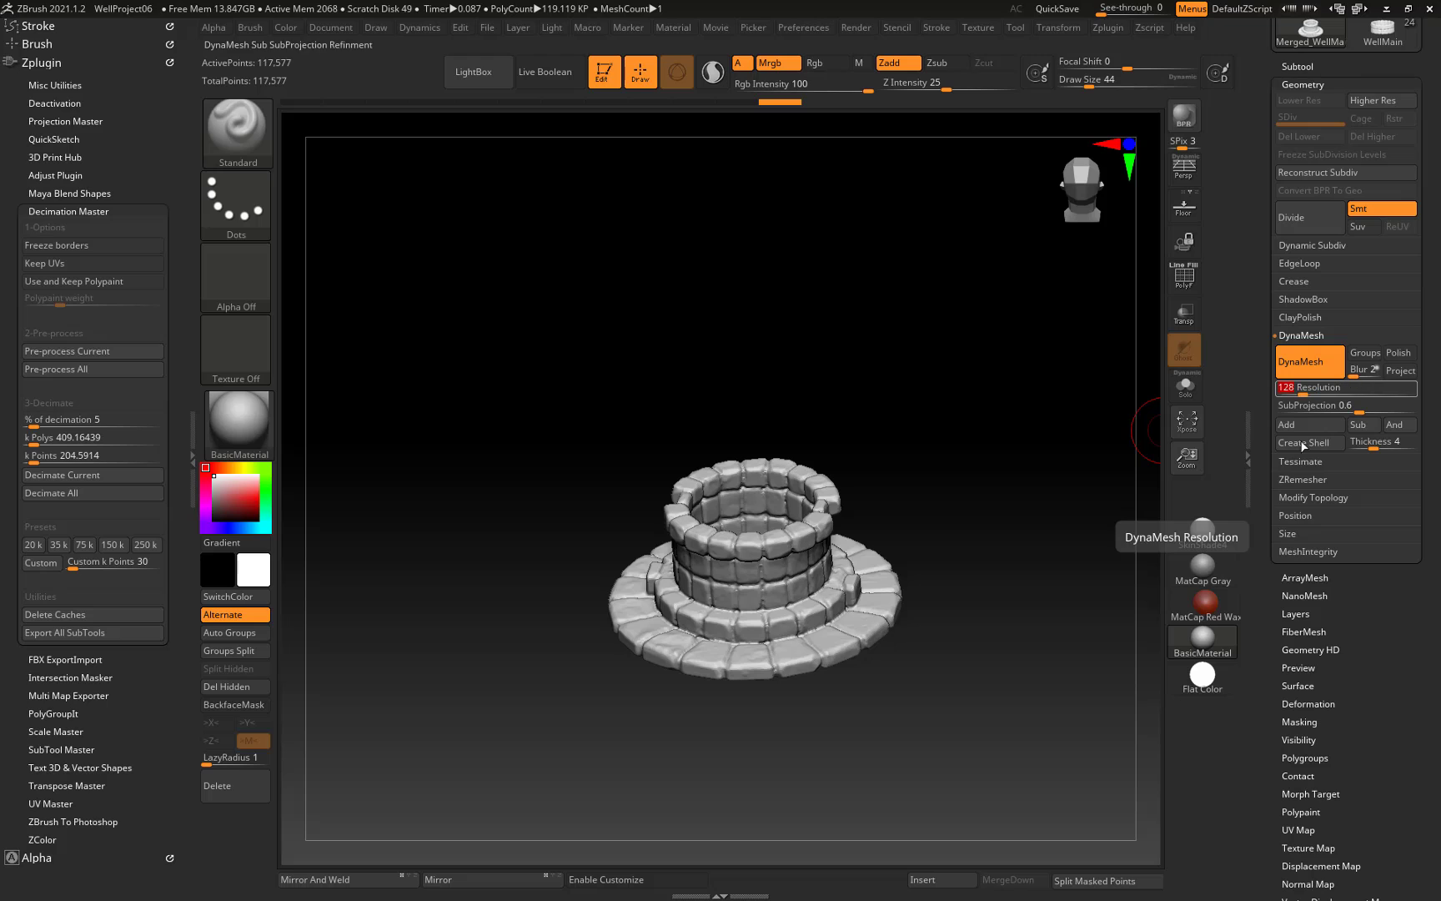
key("Return")
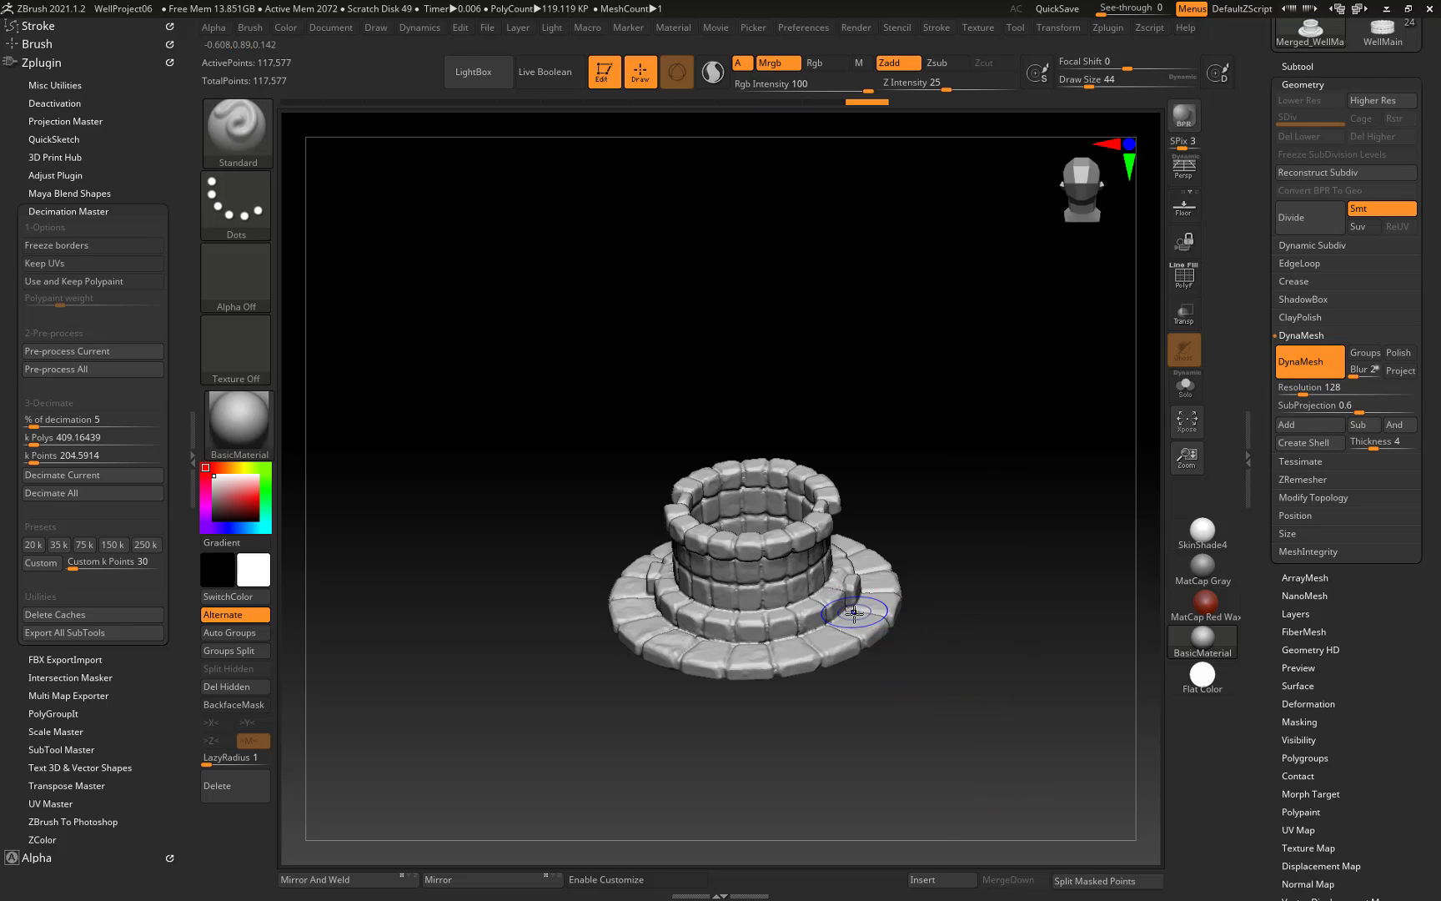
left_click_drag(1104, 488, 1003, 693, "ctrl")
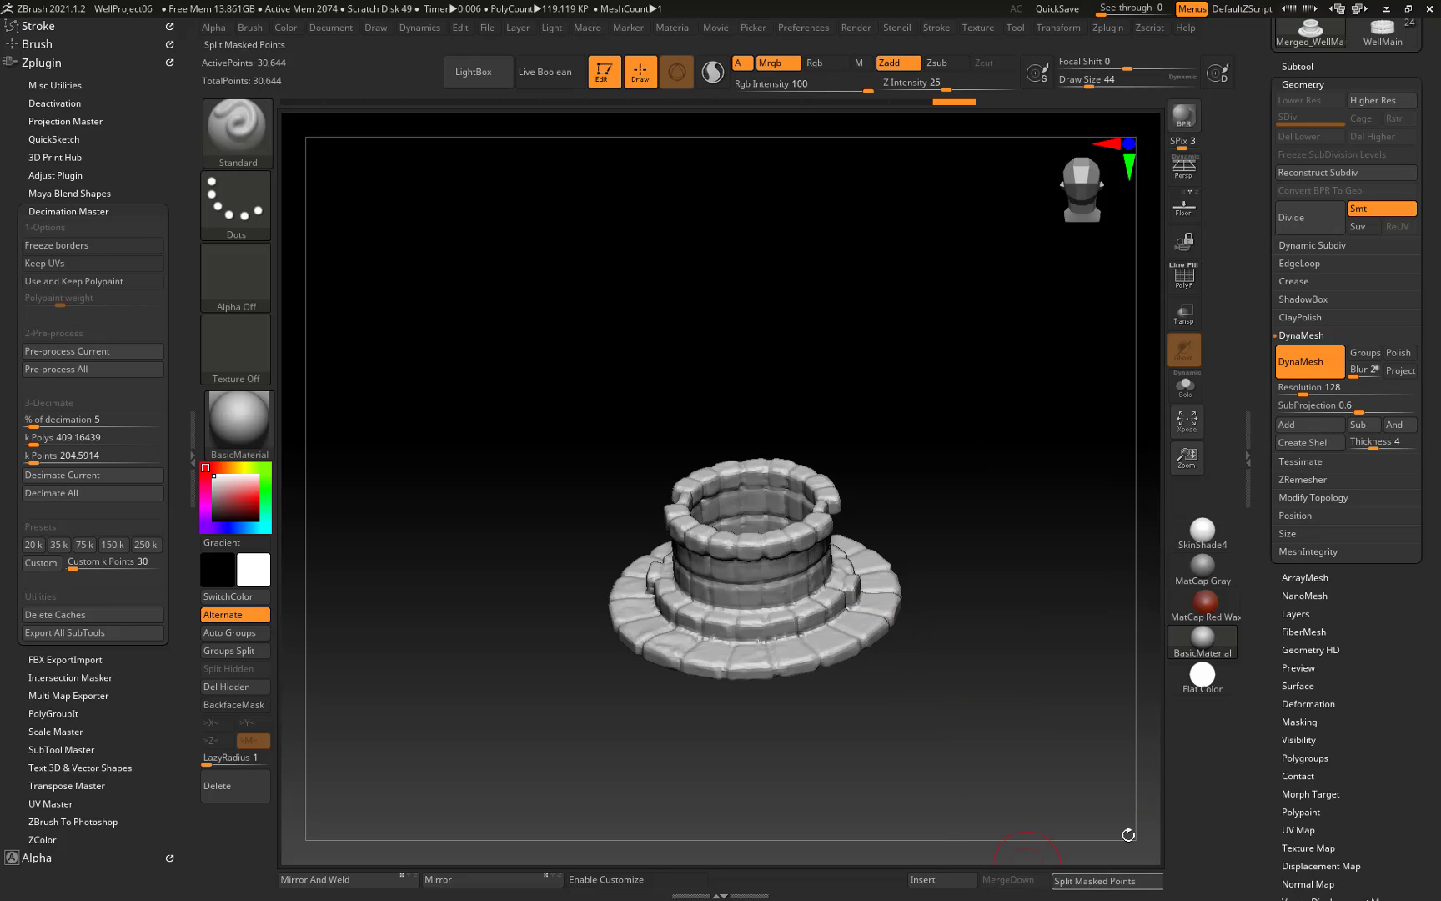
Examine the low-resolution stones with the PolyFrame wireframe shown, and undo the last DynaMesh remesh.
mouse_move(1046, 643)
left_mouse_down("shift")
mouse_move(1036, 695)
mouse_move(1046, 596)
left_mouse_up("shift")
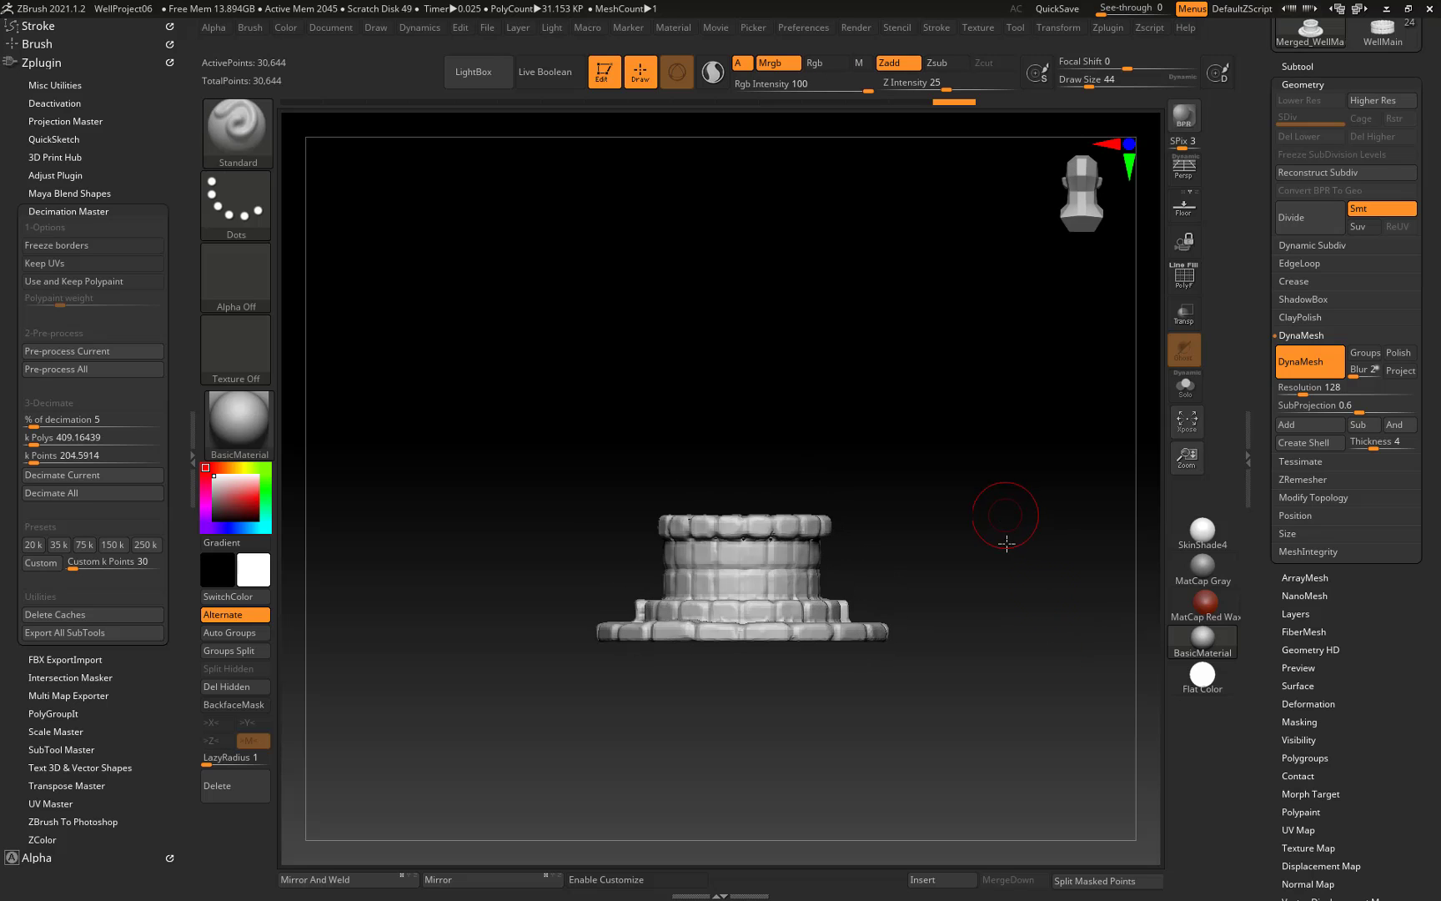
left_click_drag(1004, 508, 911, 506, "alt")
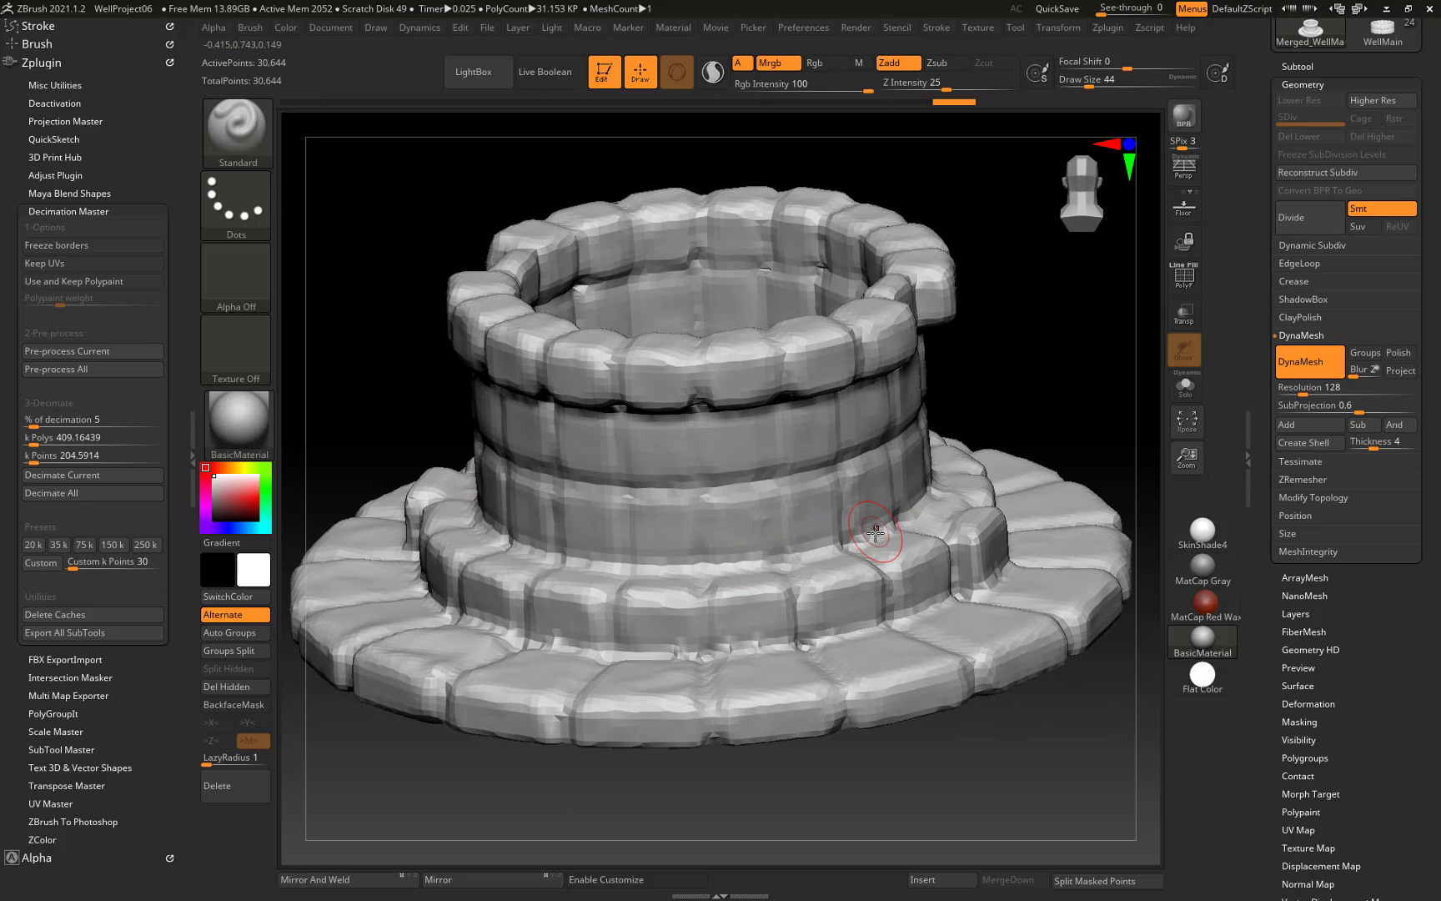
key("shift")
key("shift+f")
left_click_drag(998, 771, 996, 762, "shift")
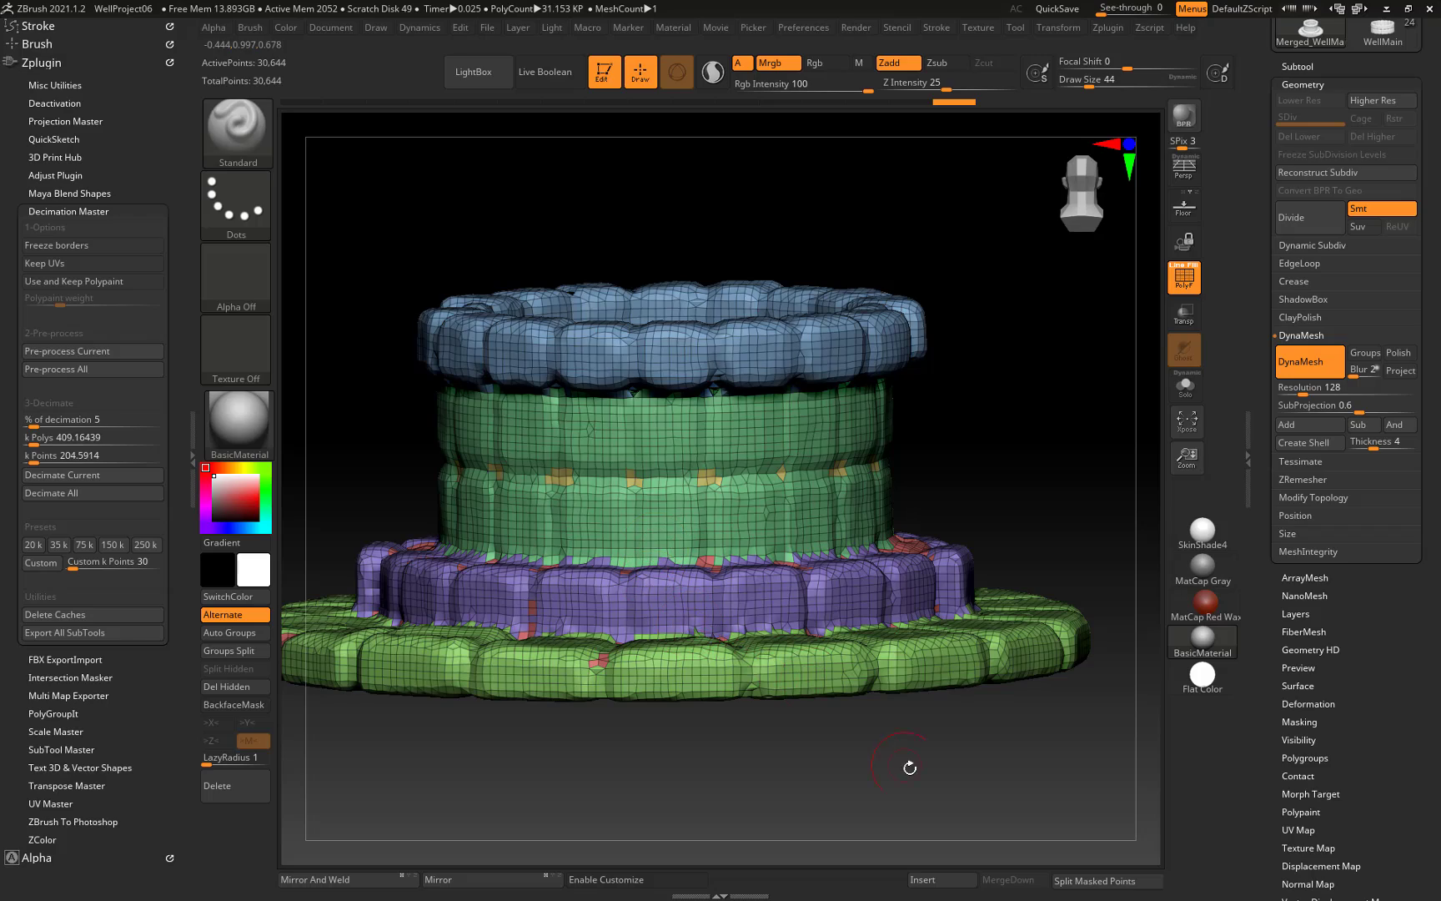
left_click_drag(727, 762, 963, 807)
left_click(1017, 423, "ctrl")
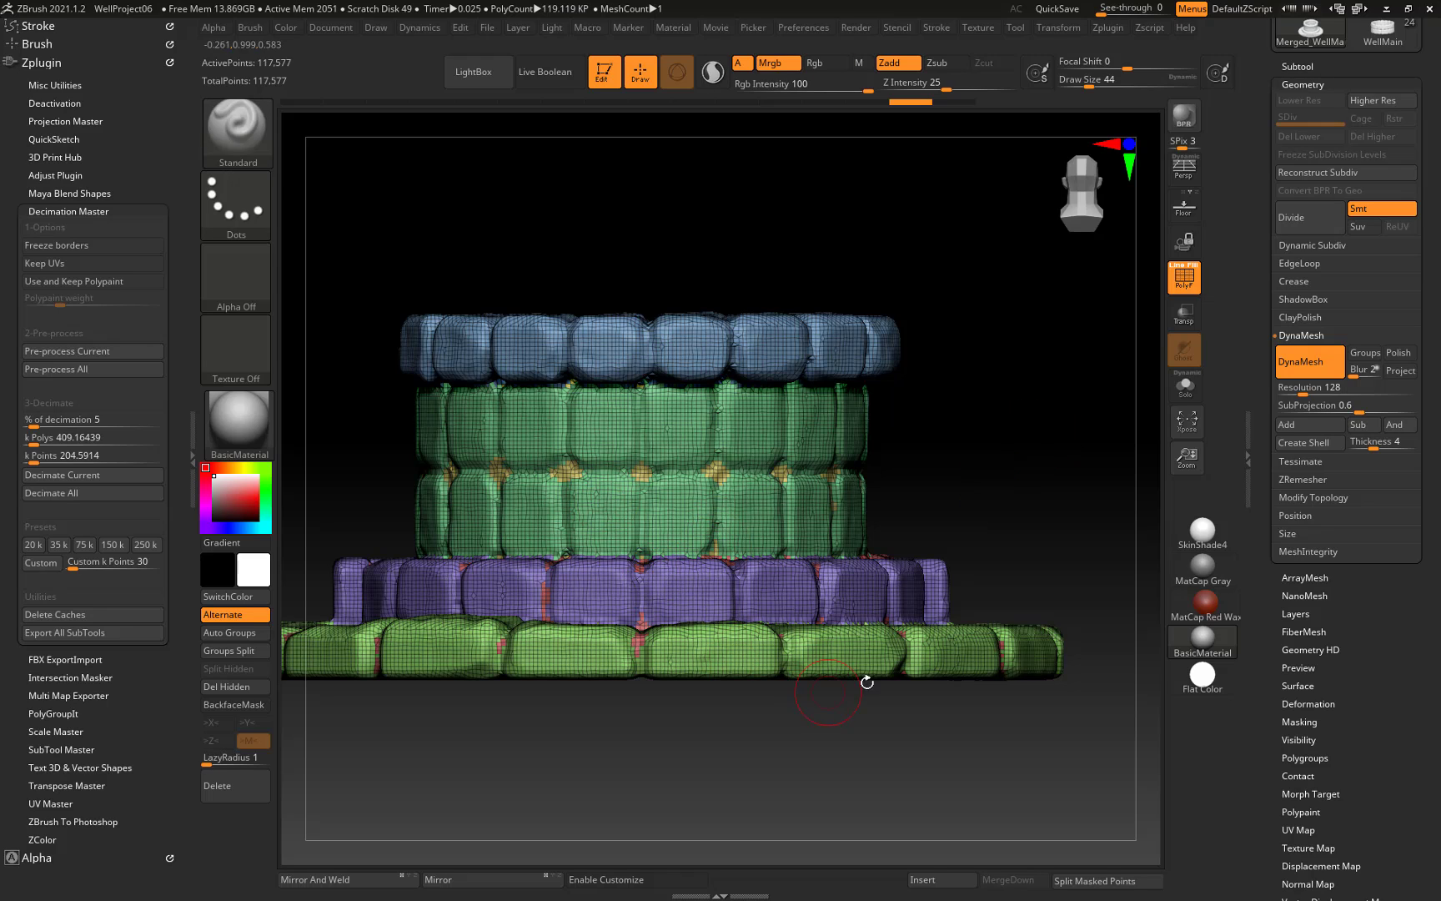
Open the ZRemesher settings for the well and set the target to half the polygon count.
left_click(1303, 480)
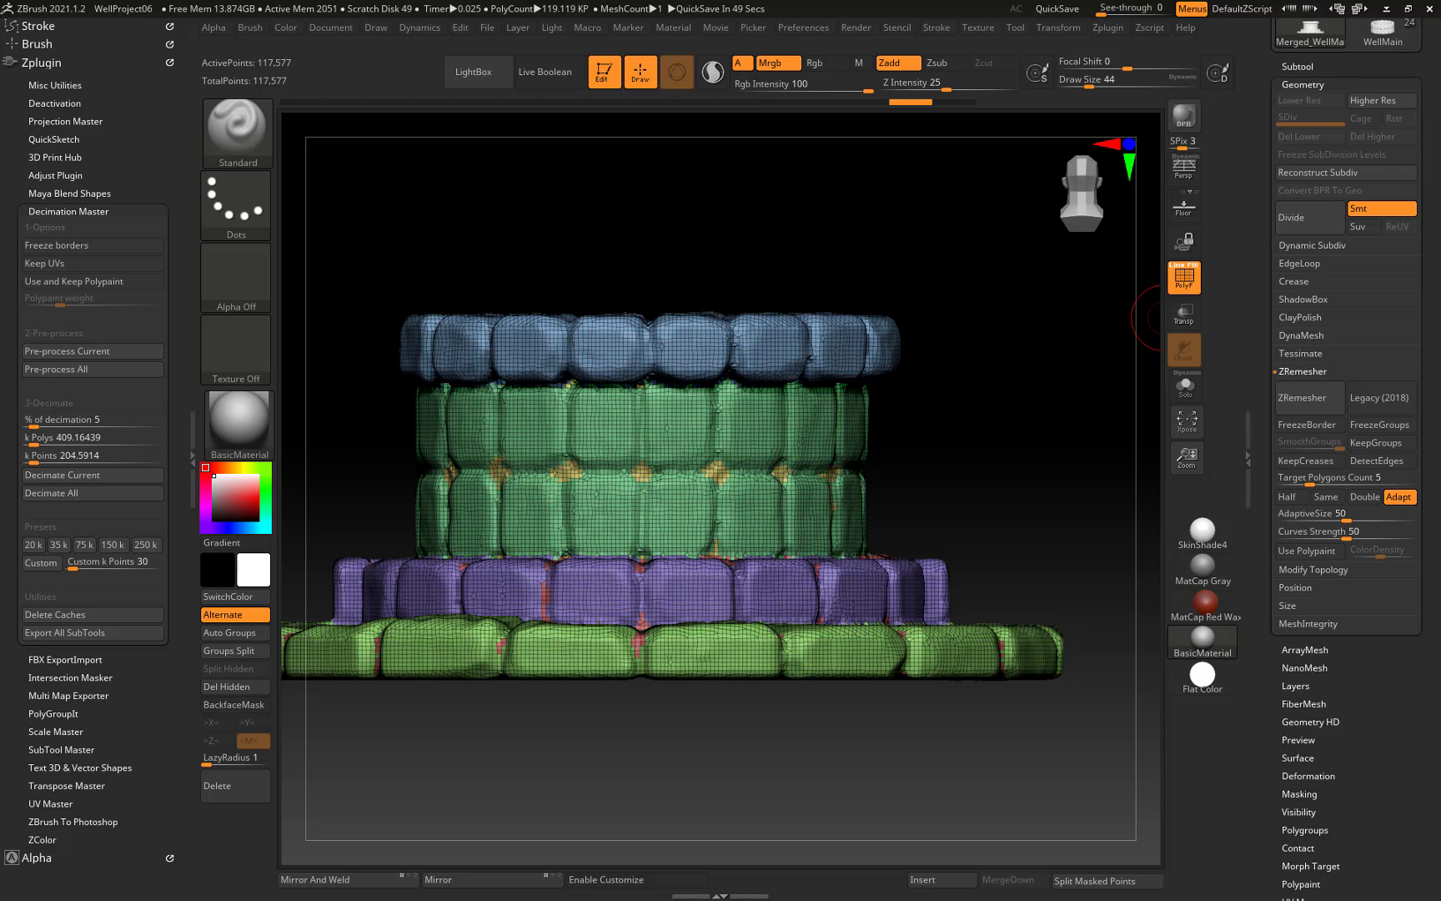
left_click_drag(1014, 387, 1011, 433)
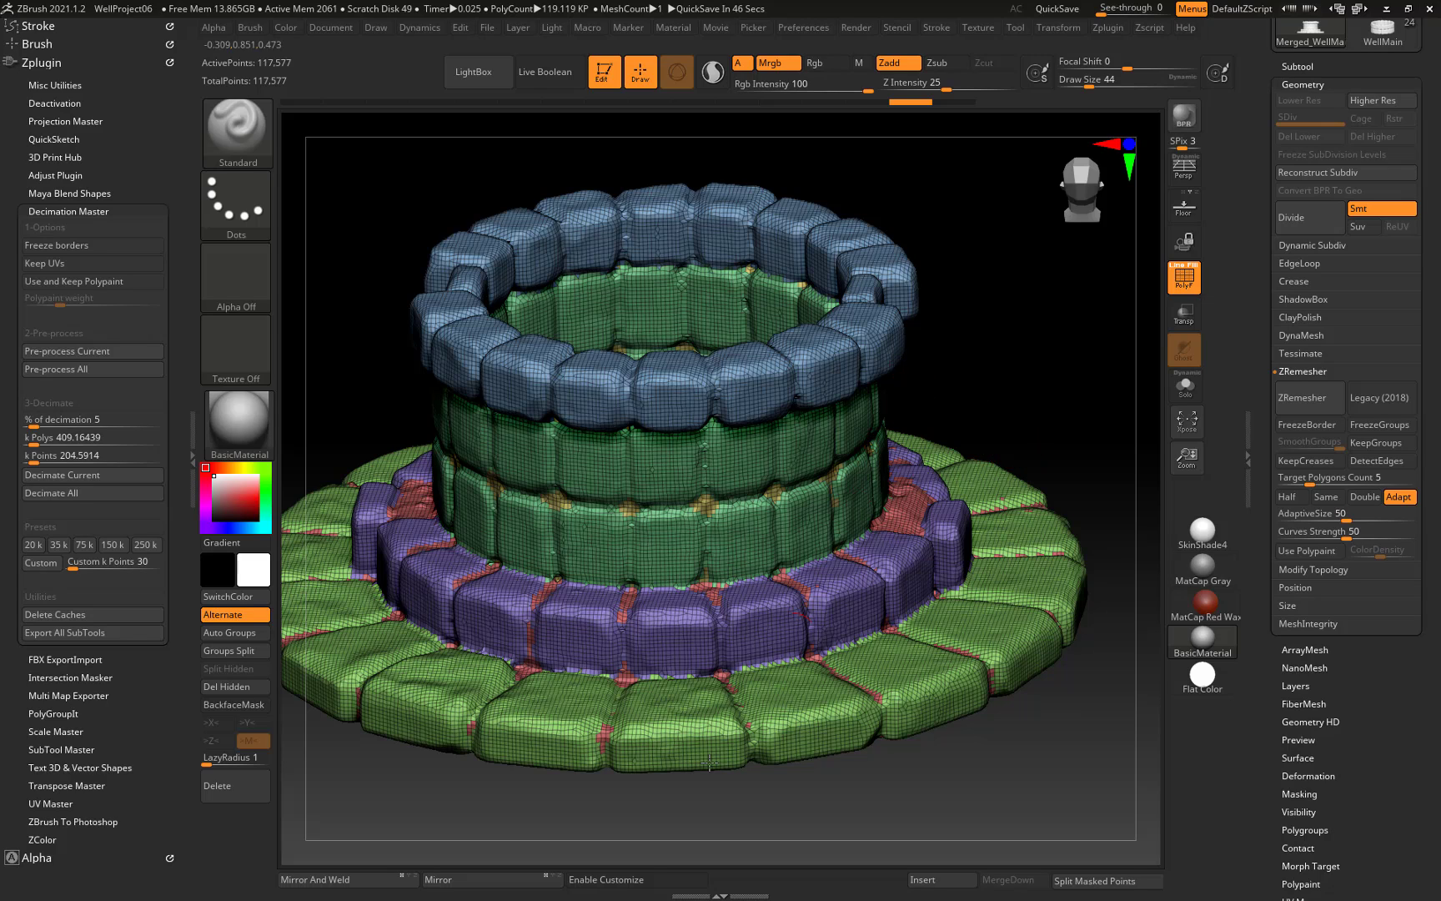
left_click_drag(1089, 785, 972, 740)
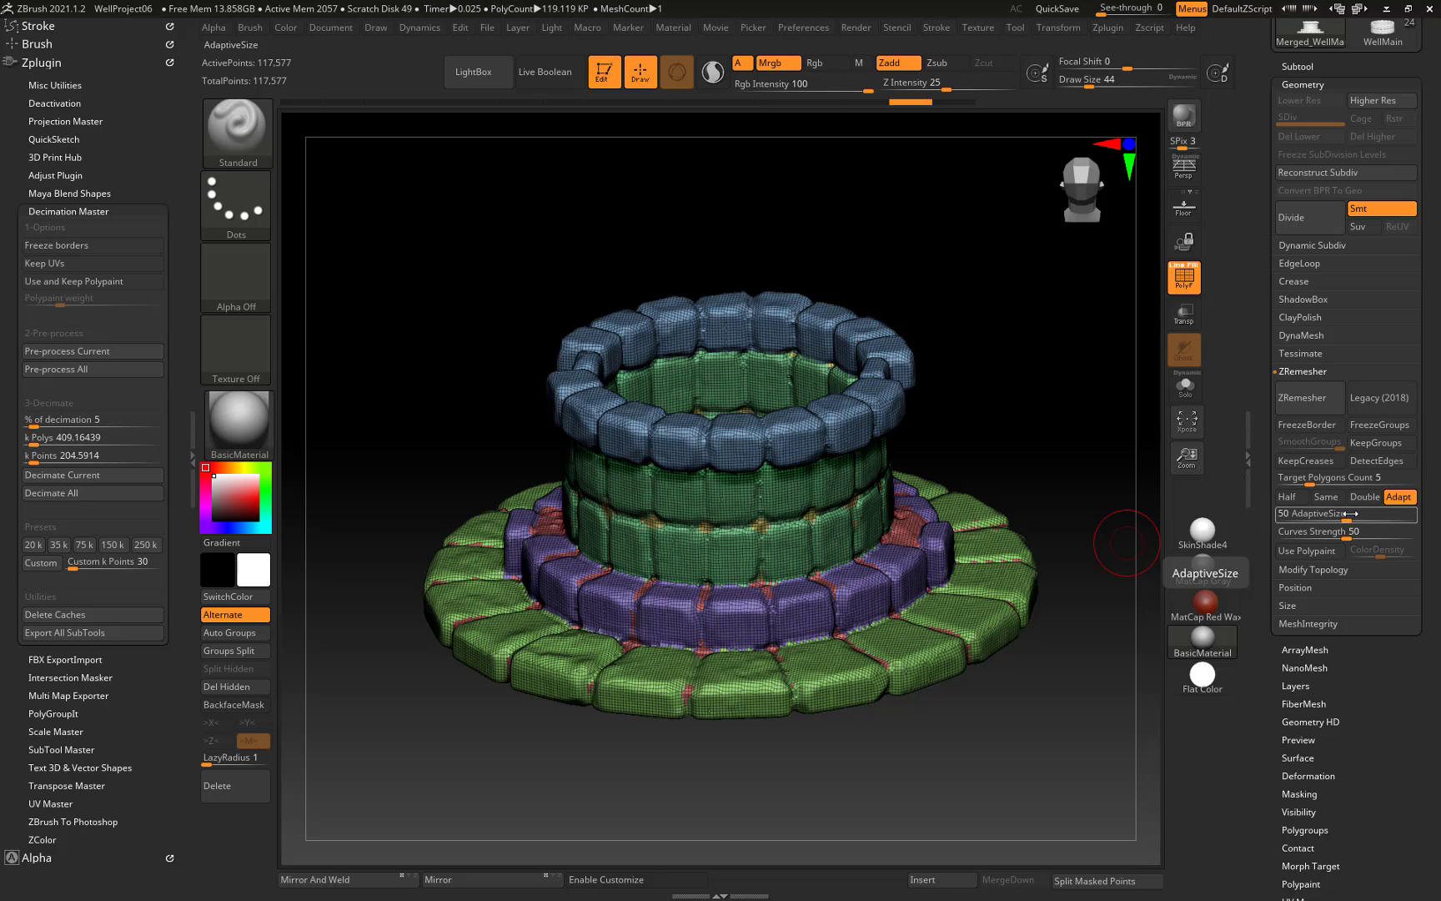
key("ctrl")
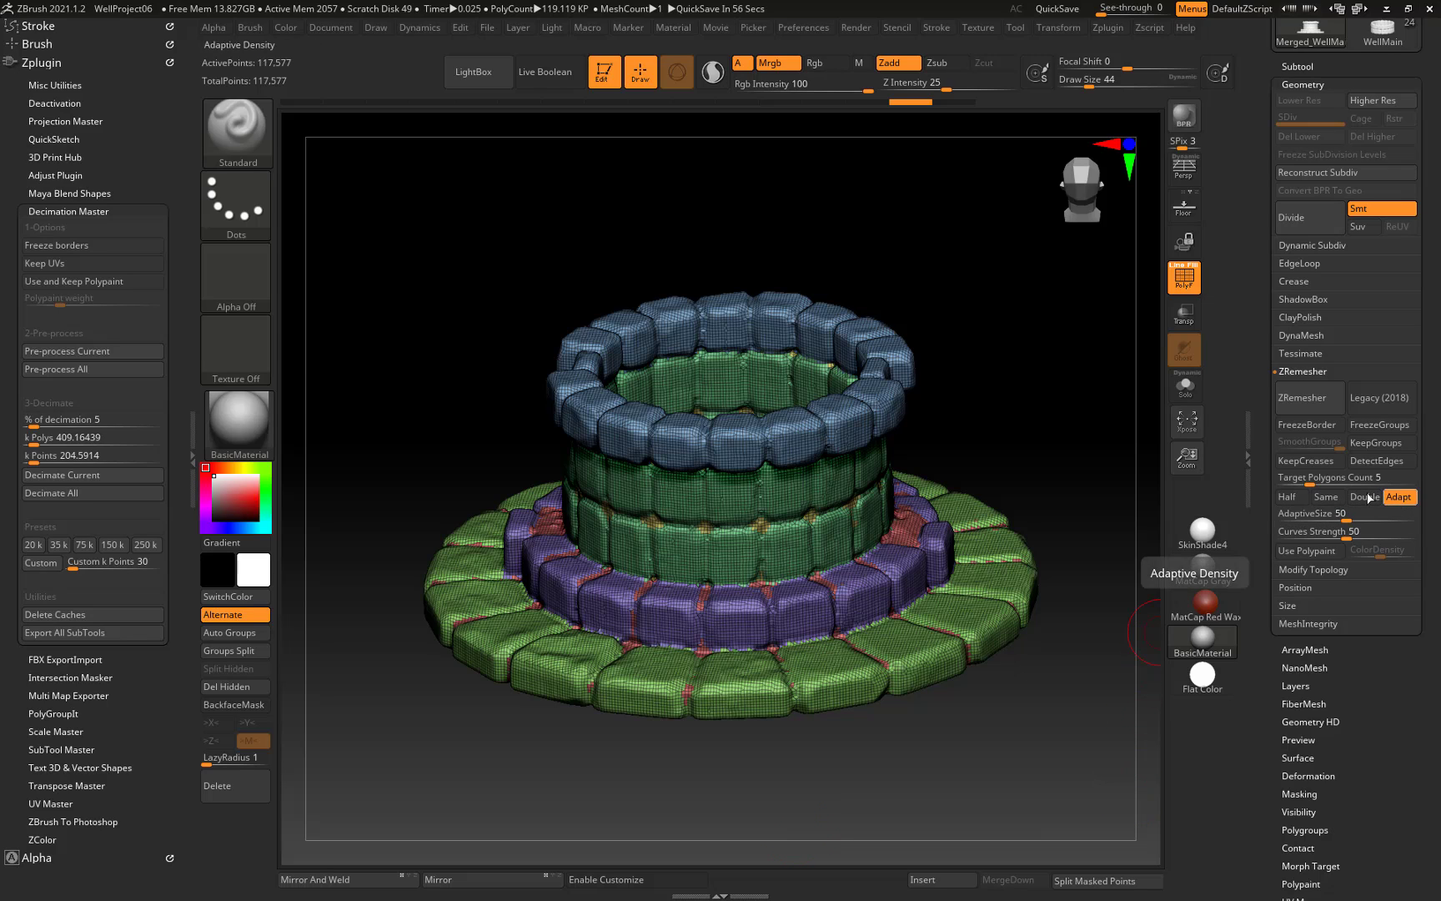
left_click(1317, 478)
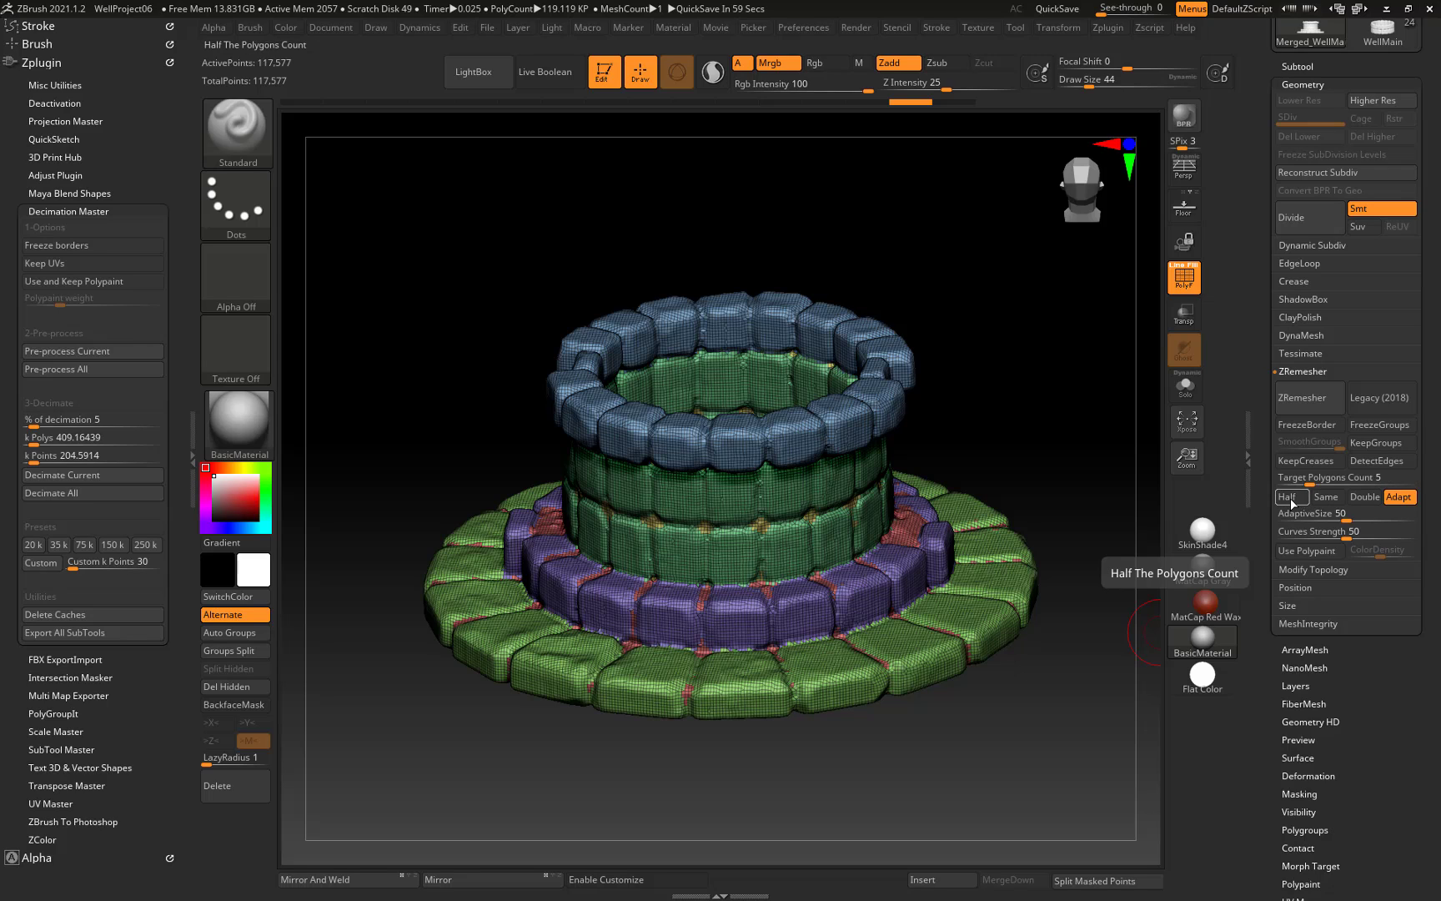
left_click(1289, 497)
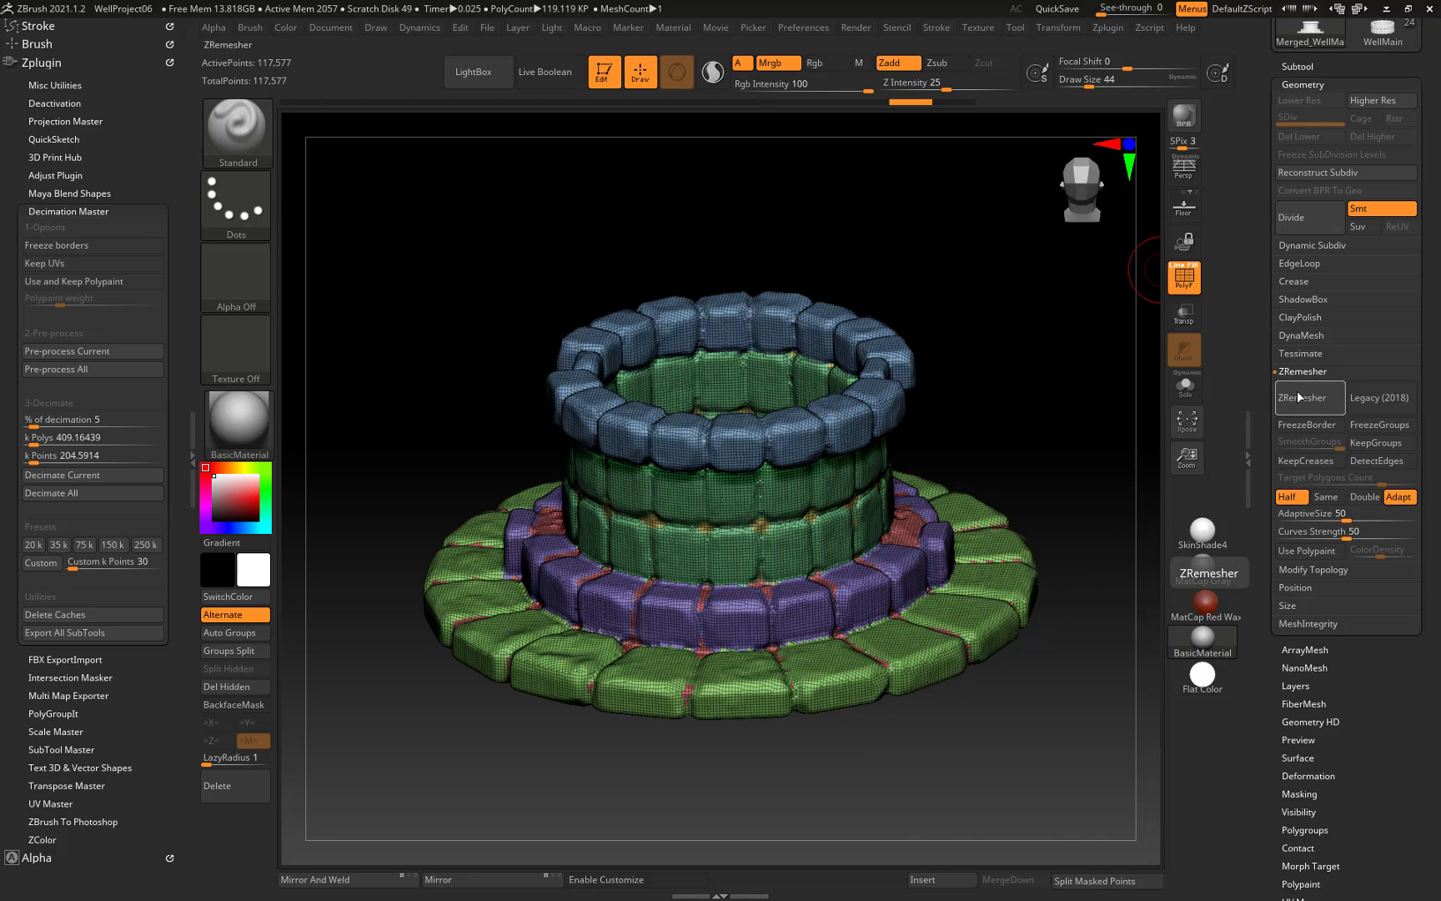
Assign the whole well to a single polygroup and retopologize it with ZRemesher, with the PolyFrame display hidden.
key("ctrl")
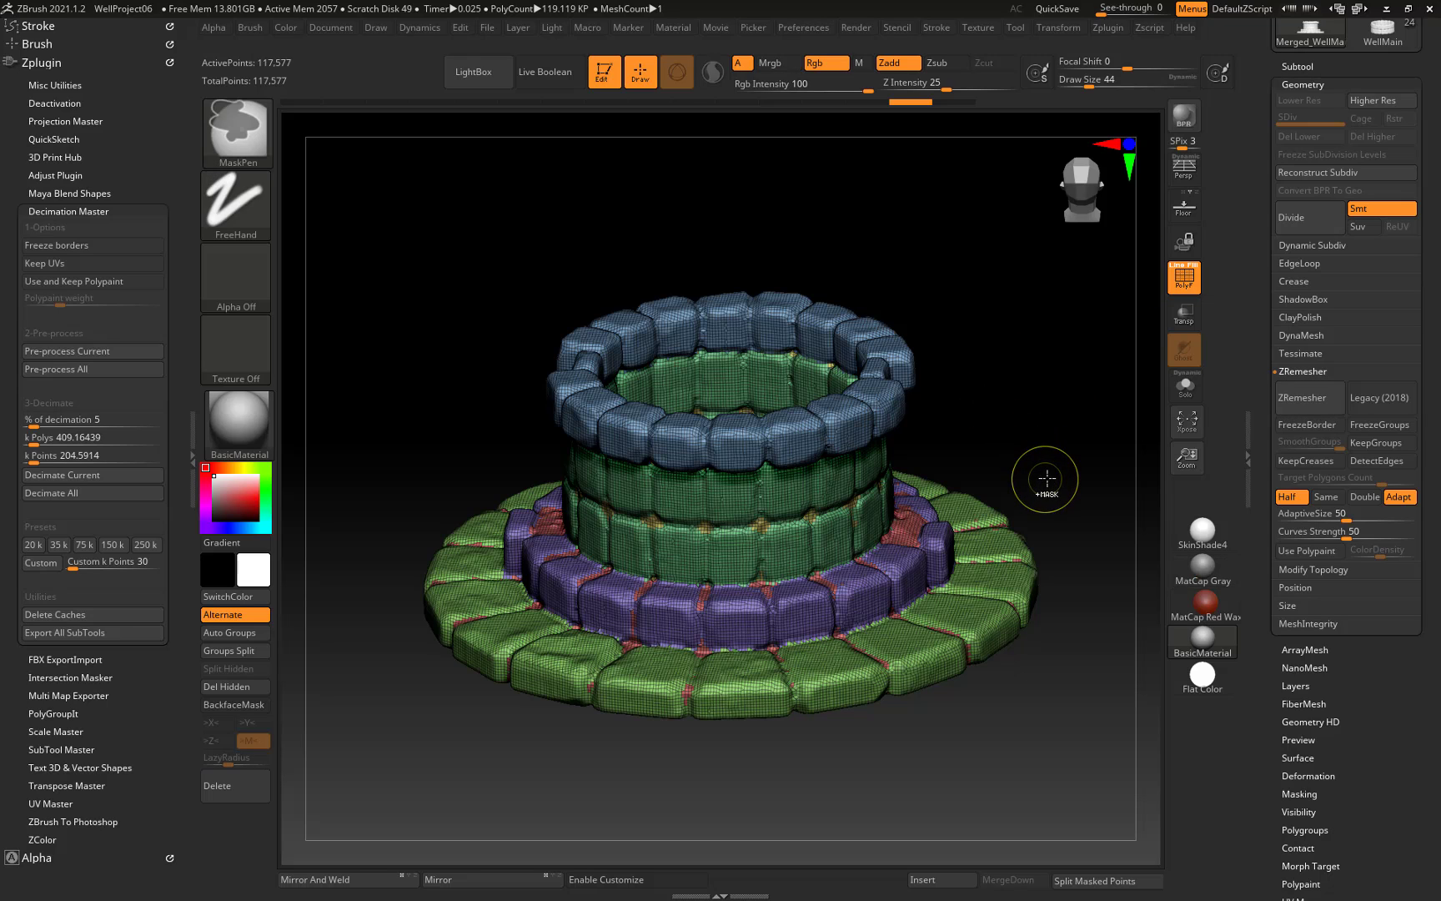
key("ctrl+w")
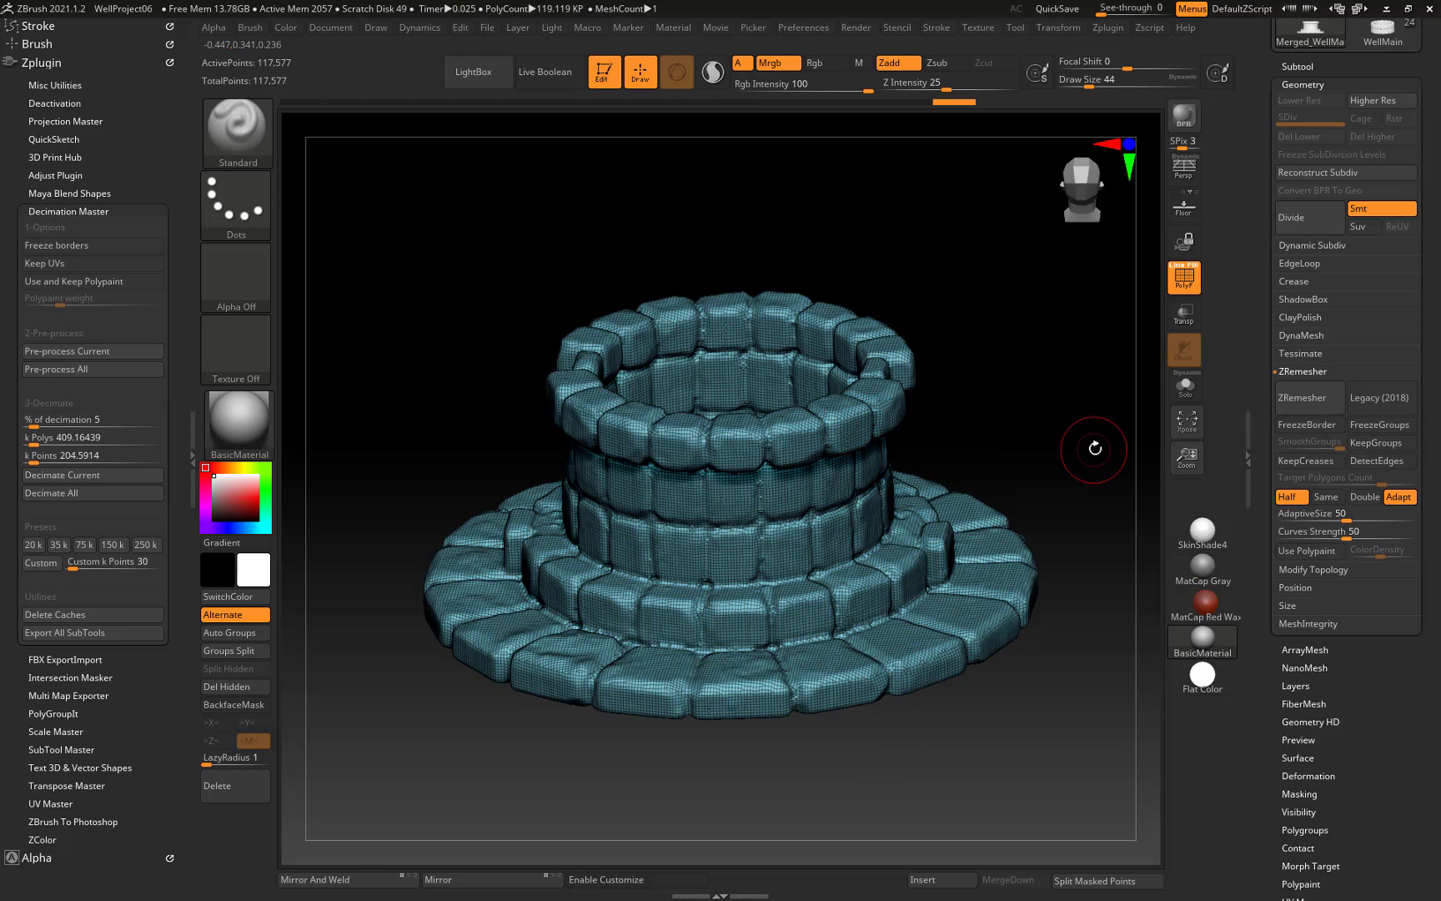
left_click_drag(1079, 442, 1036, 427)
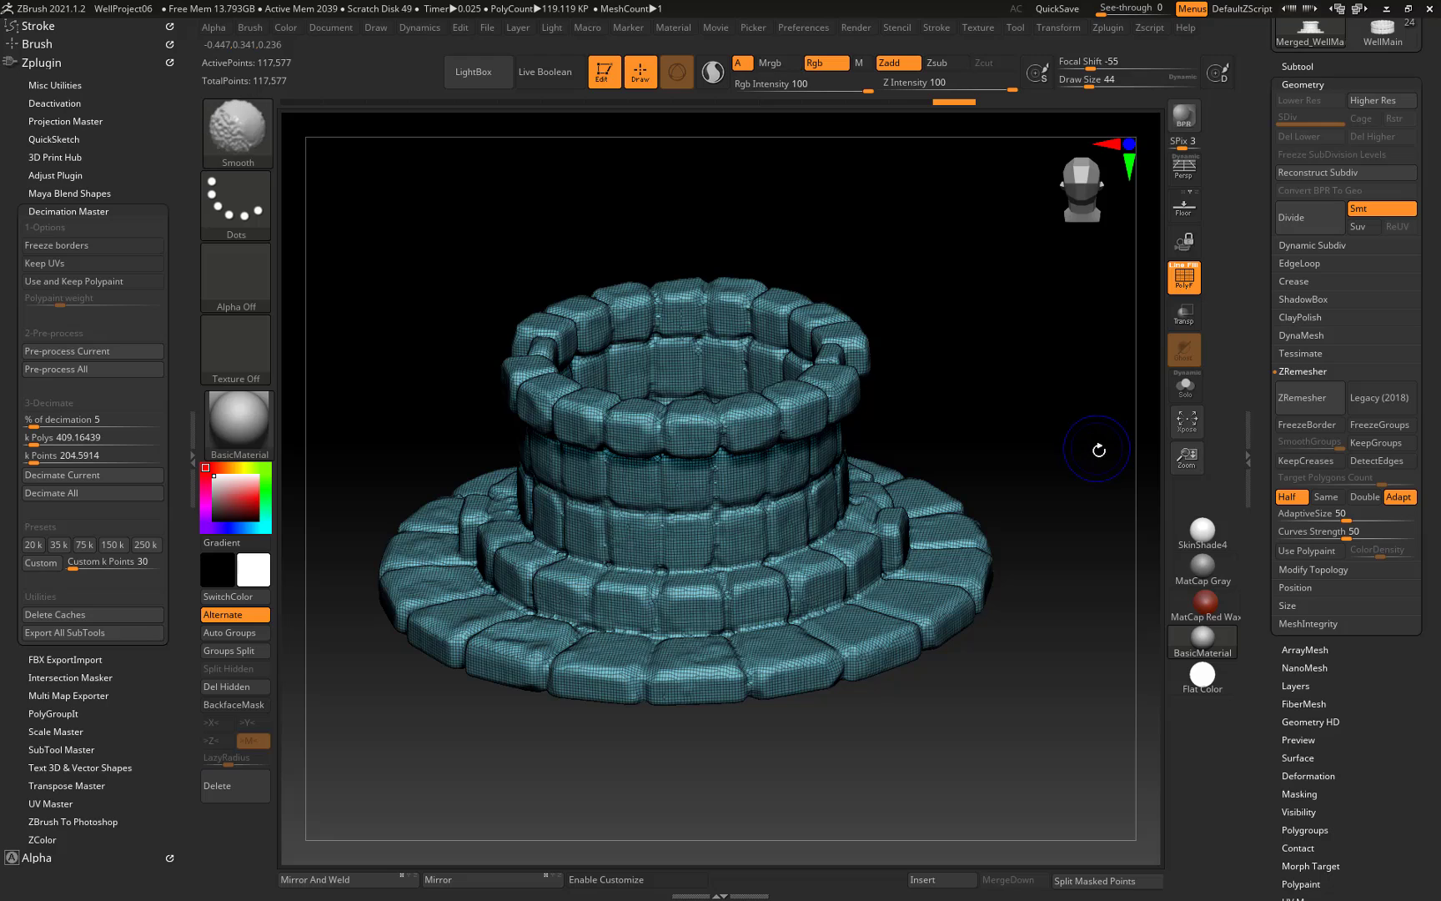
key("shift+f")
left_click(1309, 398)
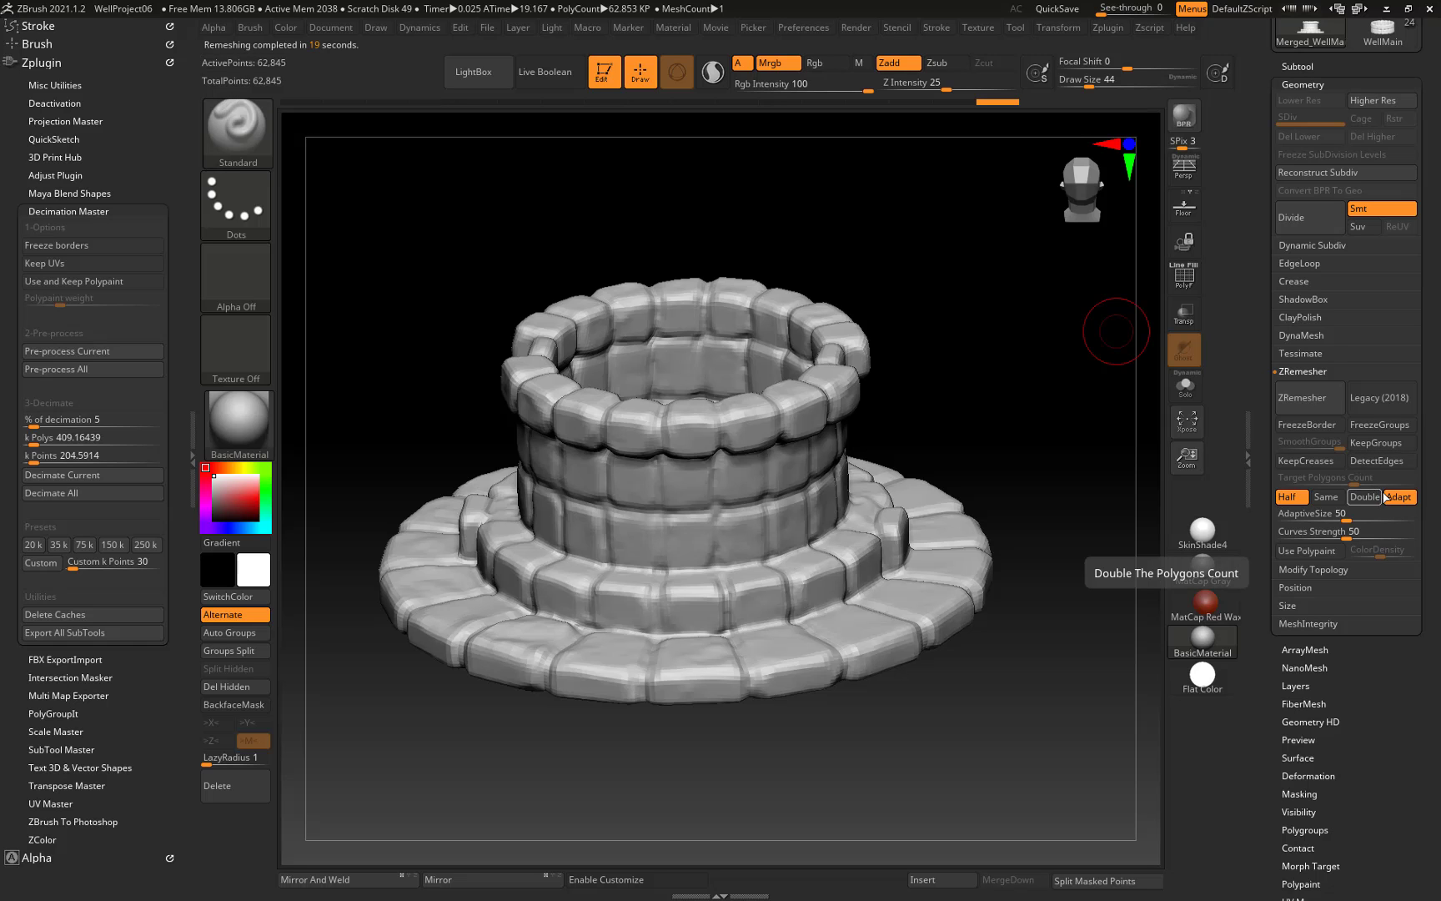
Show the PolyFrame wireframe and examine the ZRemesher edge flow on the base stones up close and on the whole well.
key("shift+f")
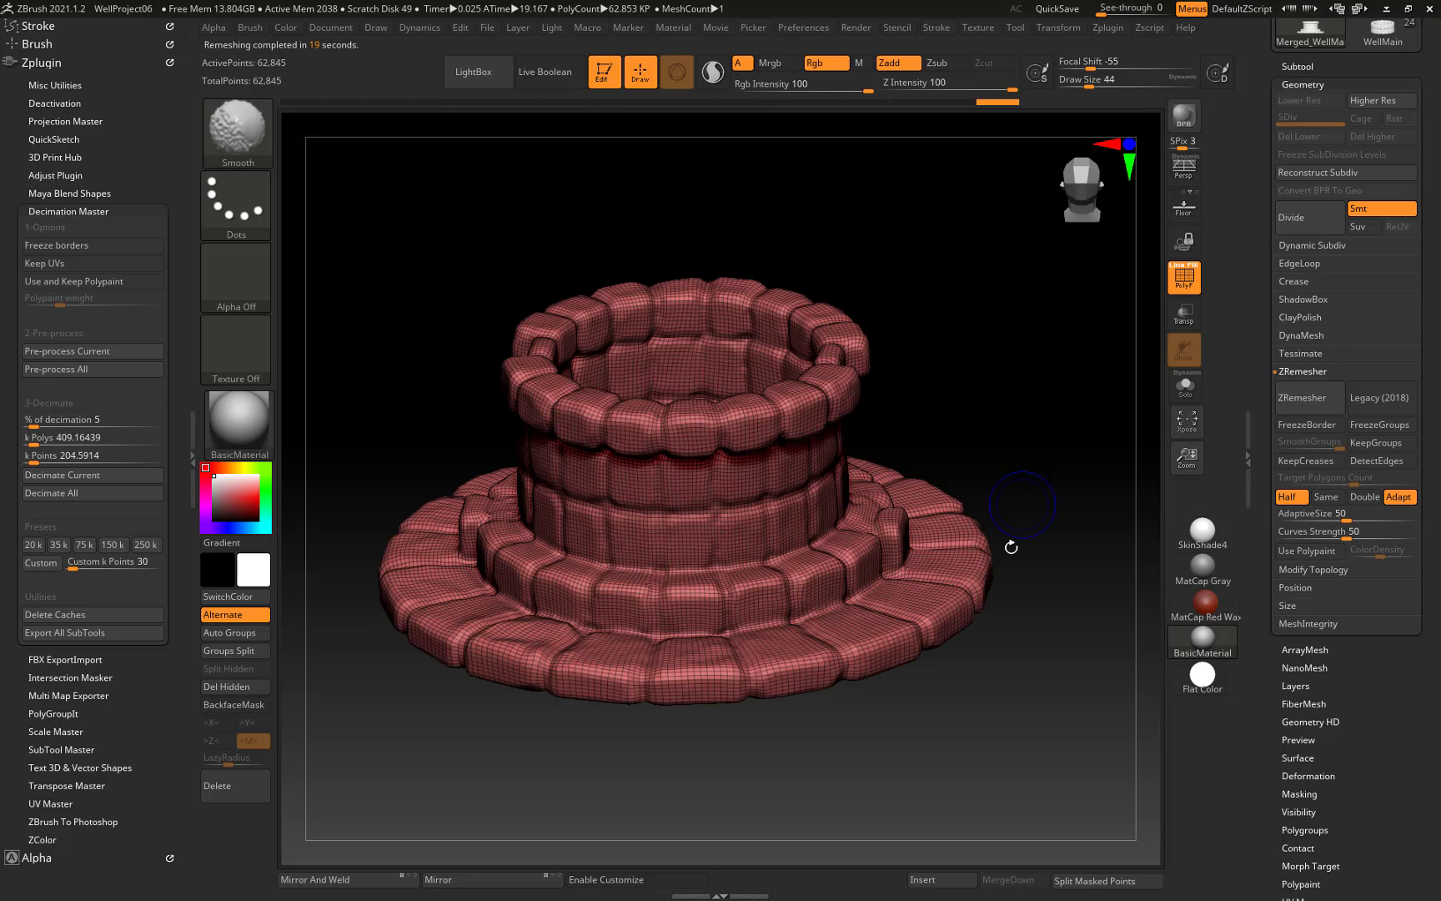
left_click_drag(1016, 753, 1099, 550, "alt")
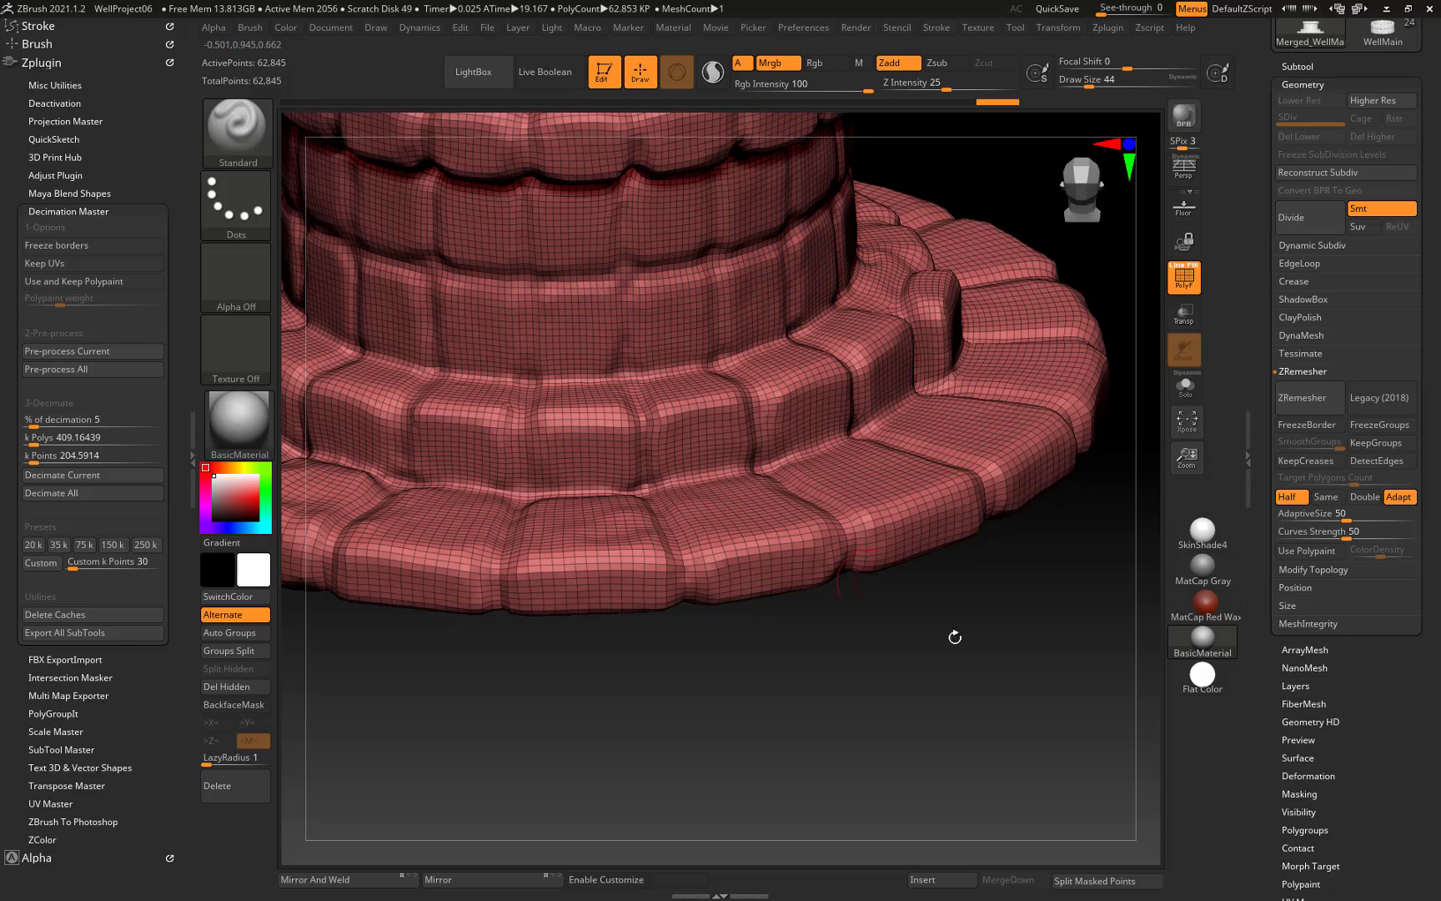
mouse_move(951, 634)
left_mouse_down()
mouse_move(948, 664)
mouse_move(965, 653)
left_mouse_up()
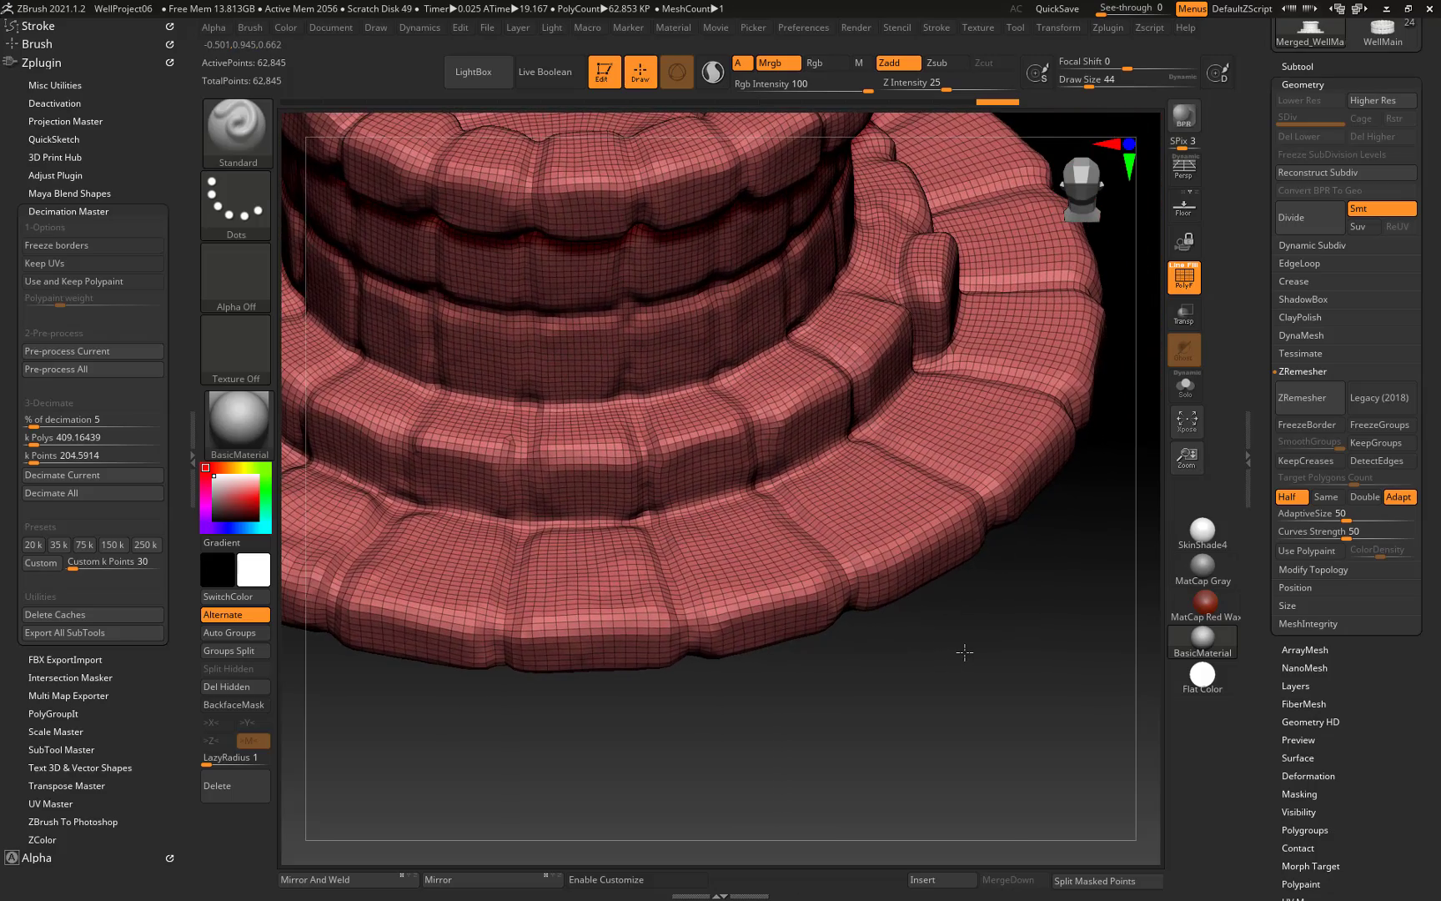
left_click_drag(1098, 753, 744, 255)
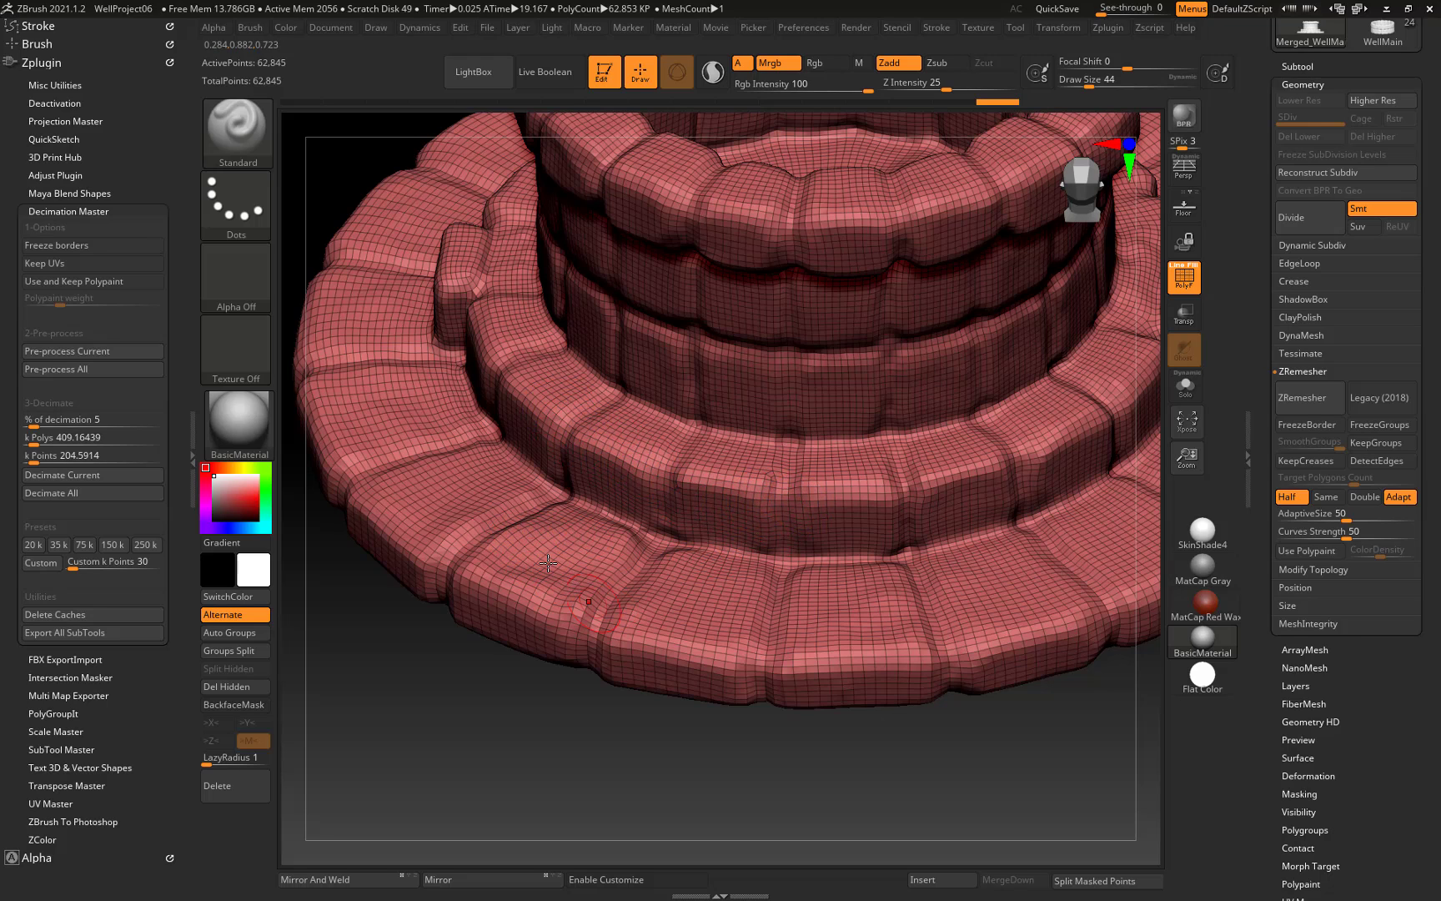
mouse_move(981, 780)
left_mouse_down("alt")
mouse_move(964, 646)
mouse_move(682, 659)
mouse_move(654, 587)
mouse_move(719, 722)
left_mouse_up("alt")
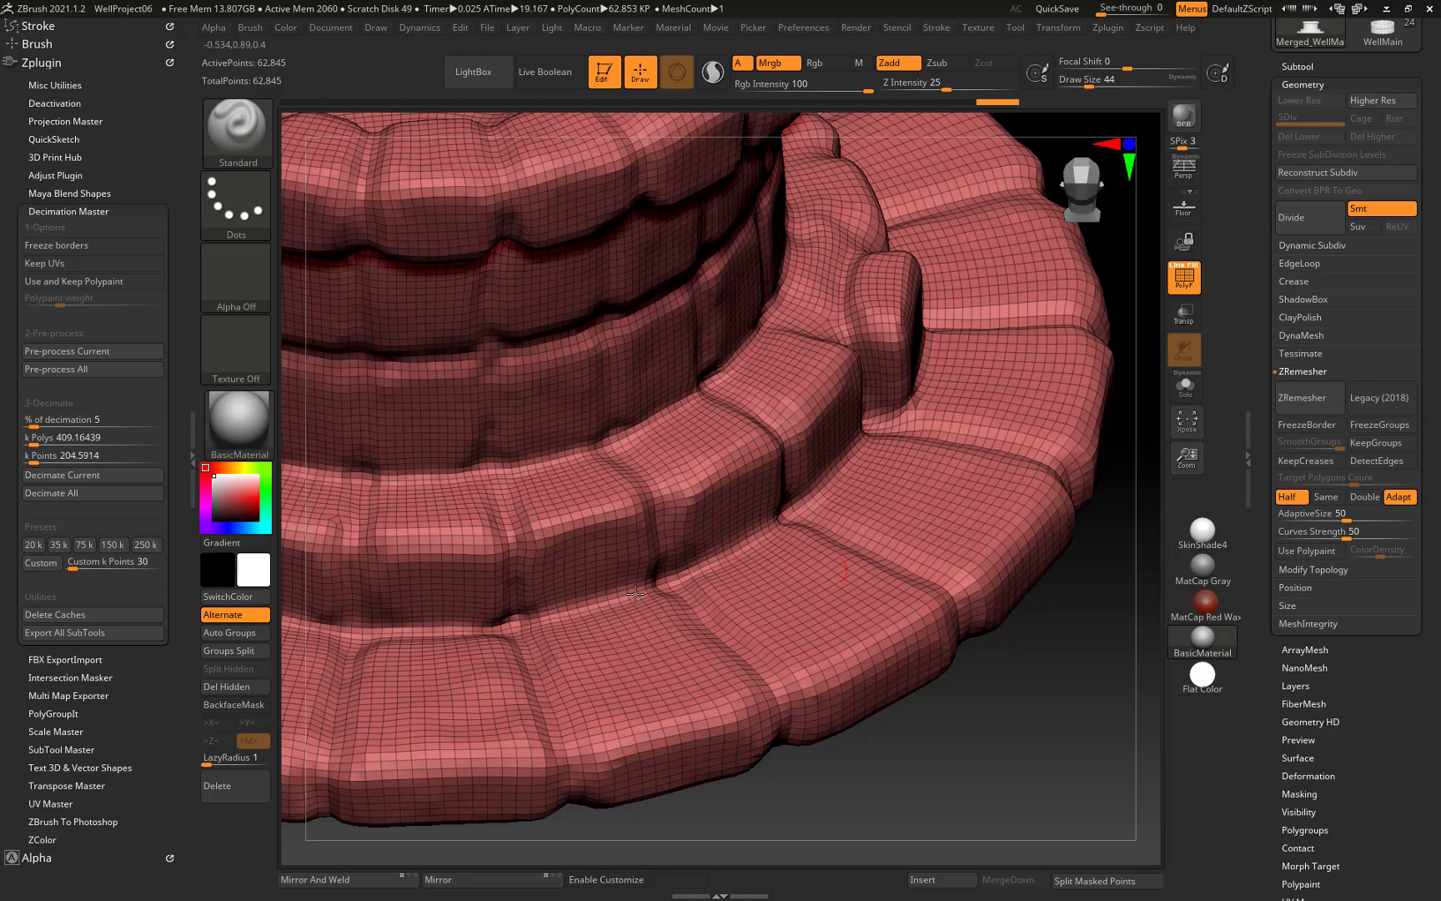
key("f")
left_click_drag(1043, 697, 950, 460)
left_click_drag(921, 737, 1053, 818, "alt")
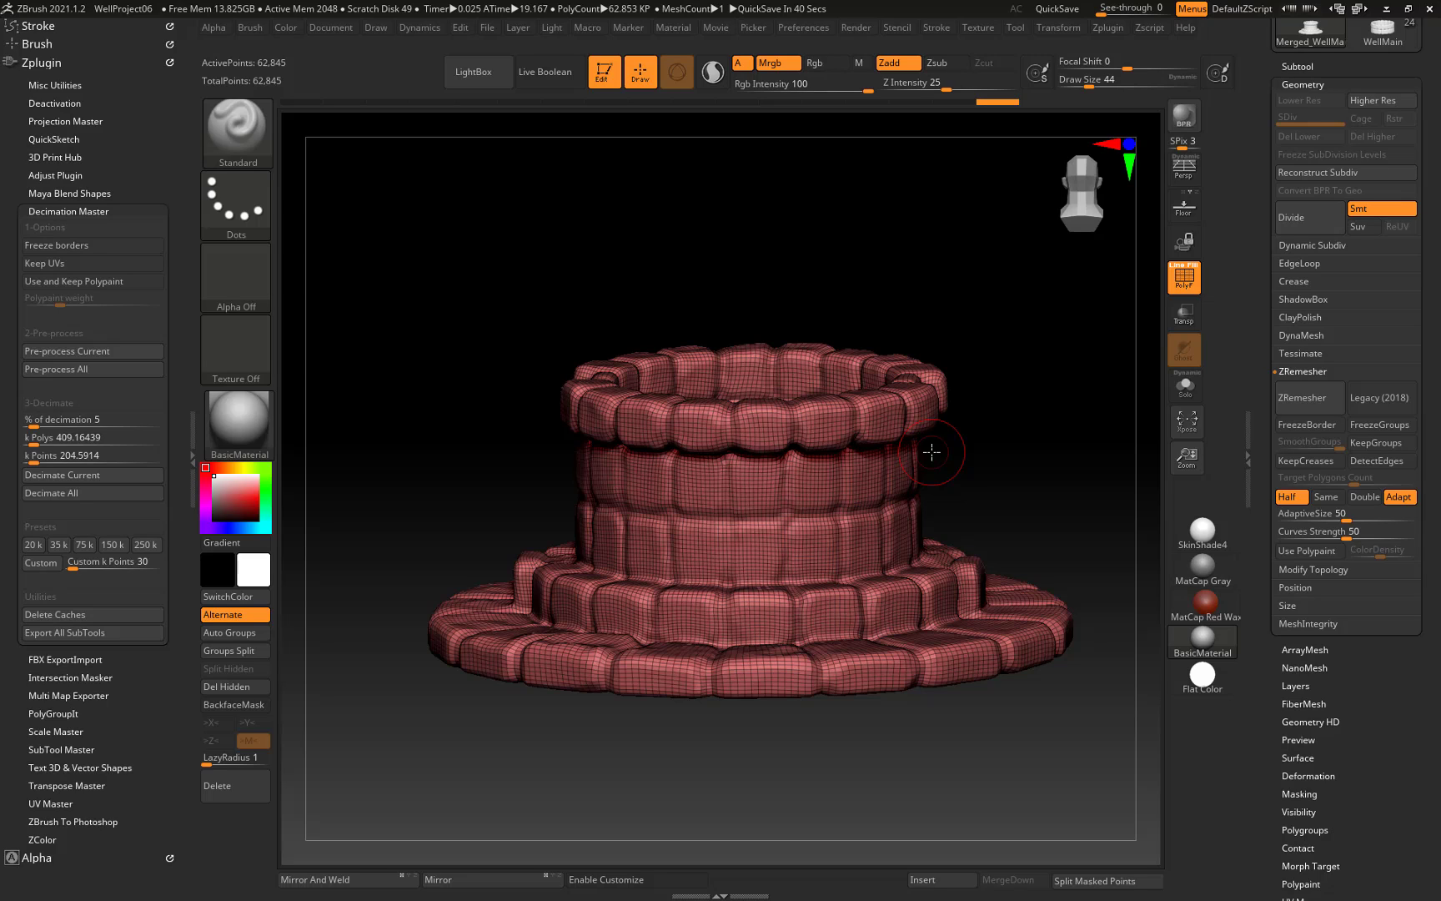
Run ZRemesher on the well again at half the polygon count and inspect the coarser topology up close.
left_click(1311, 407)
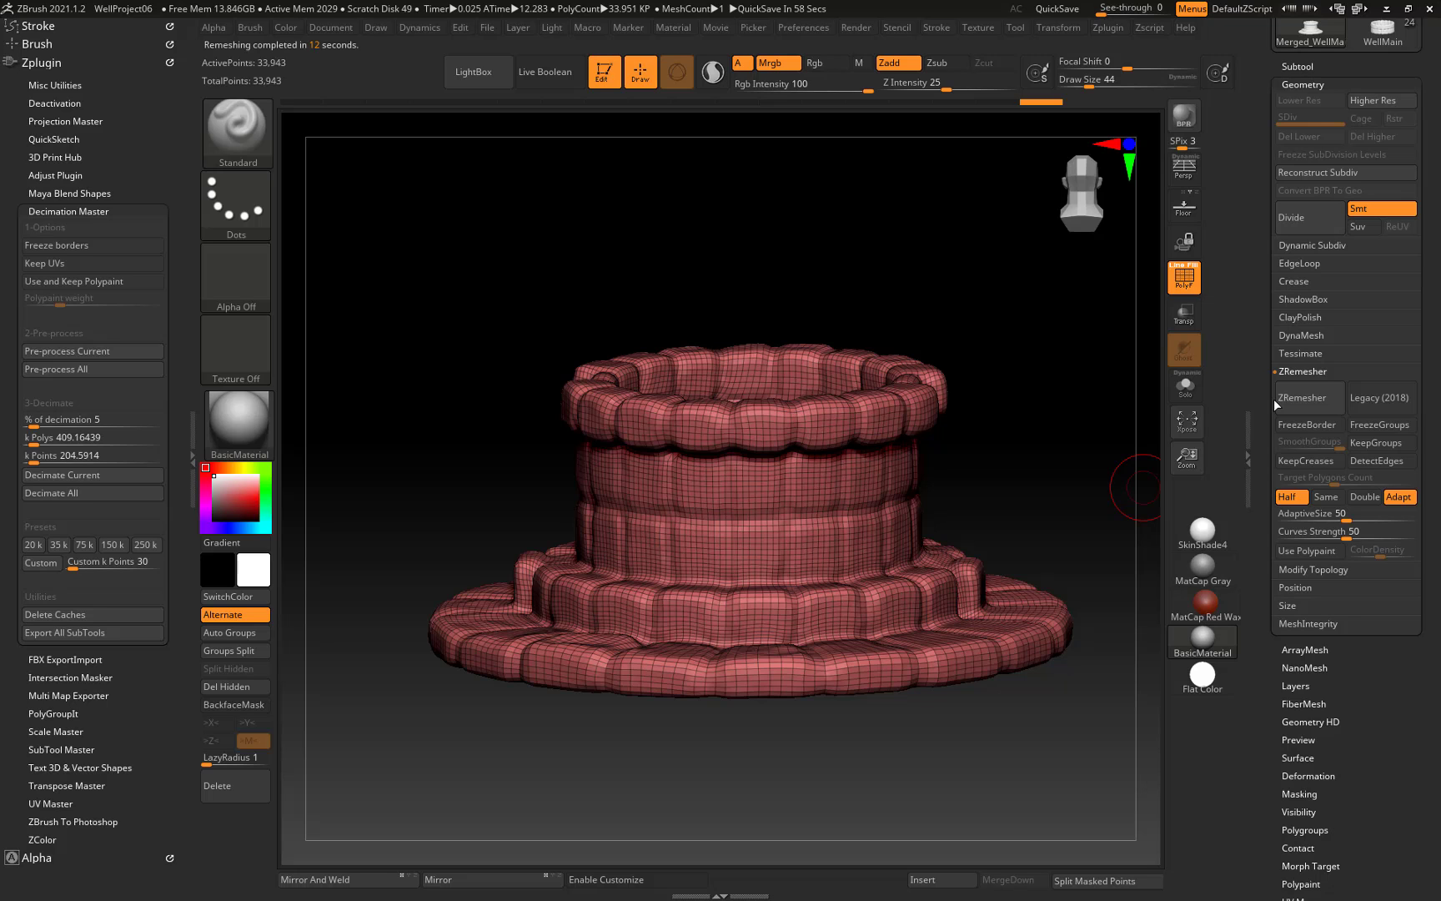
left_click_drag(1051, 427, 965, 464, "alt")
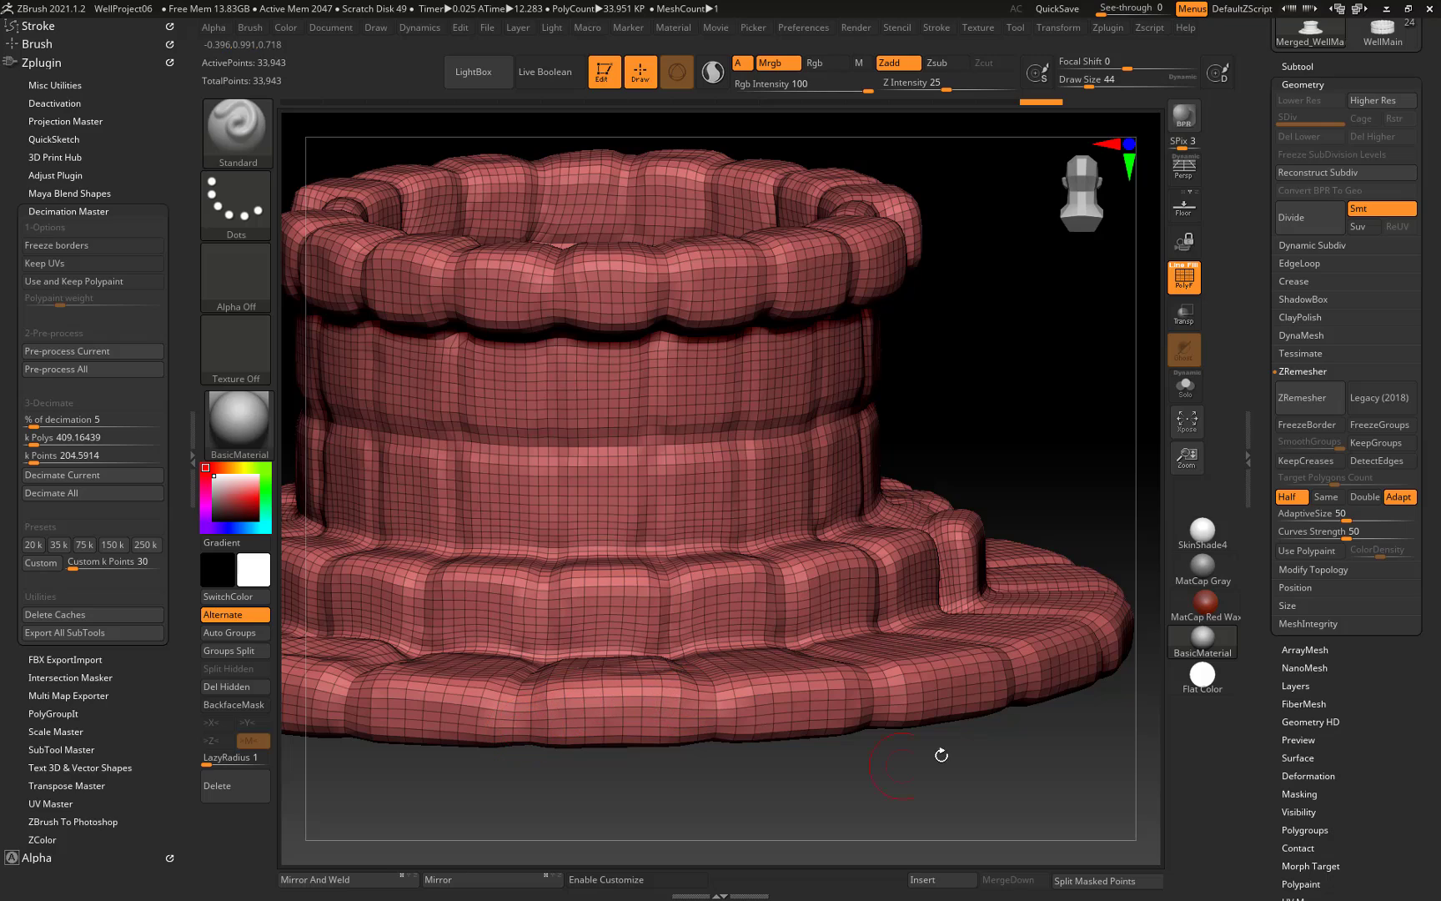
Retopologize the whole well once more with ZRemesher at half the polygon count and check the simplified stones from above.
key("f")
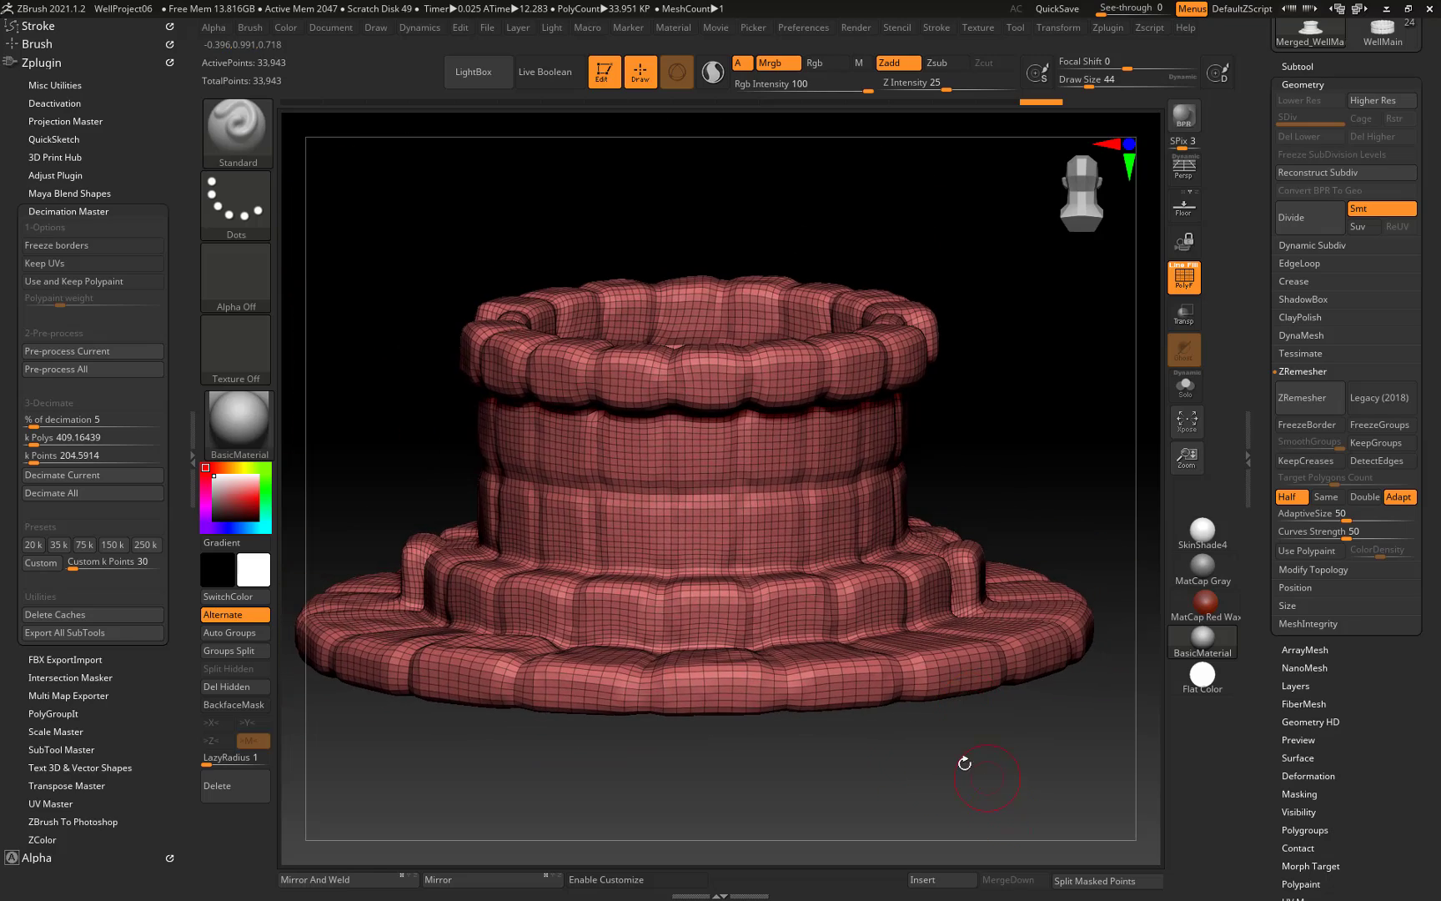
left_click_drag(961, 762, 1063, 719)
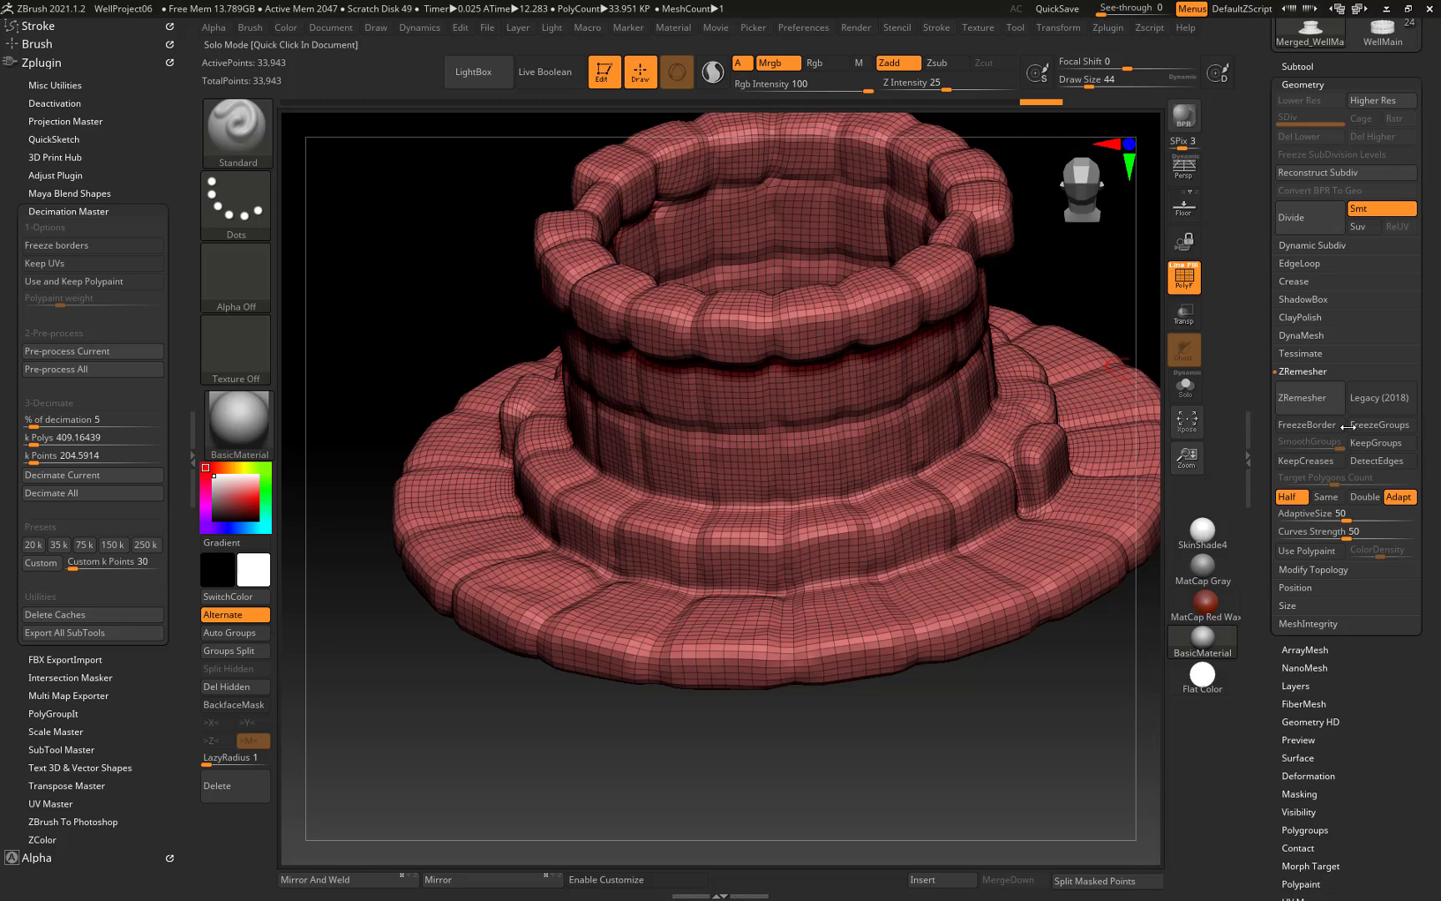
left_click(1298, 396)
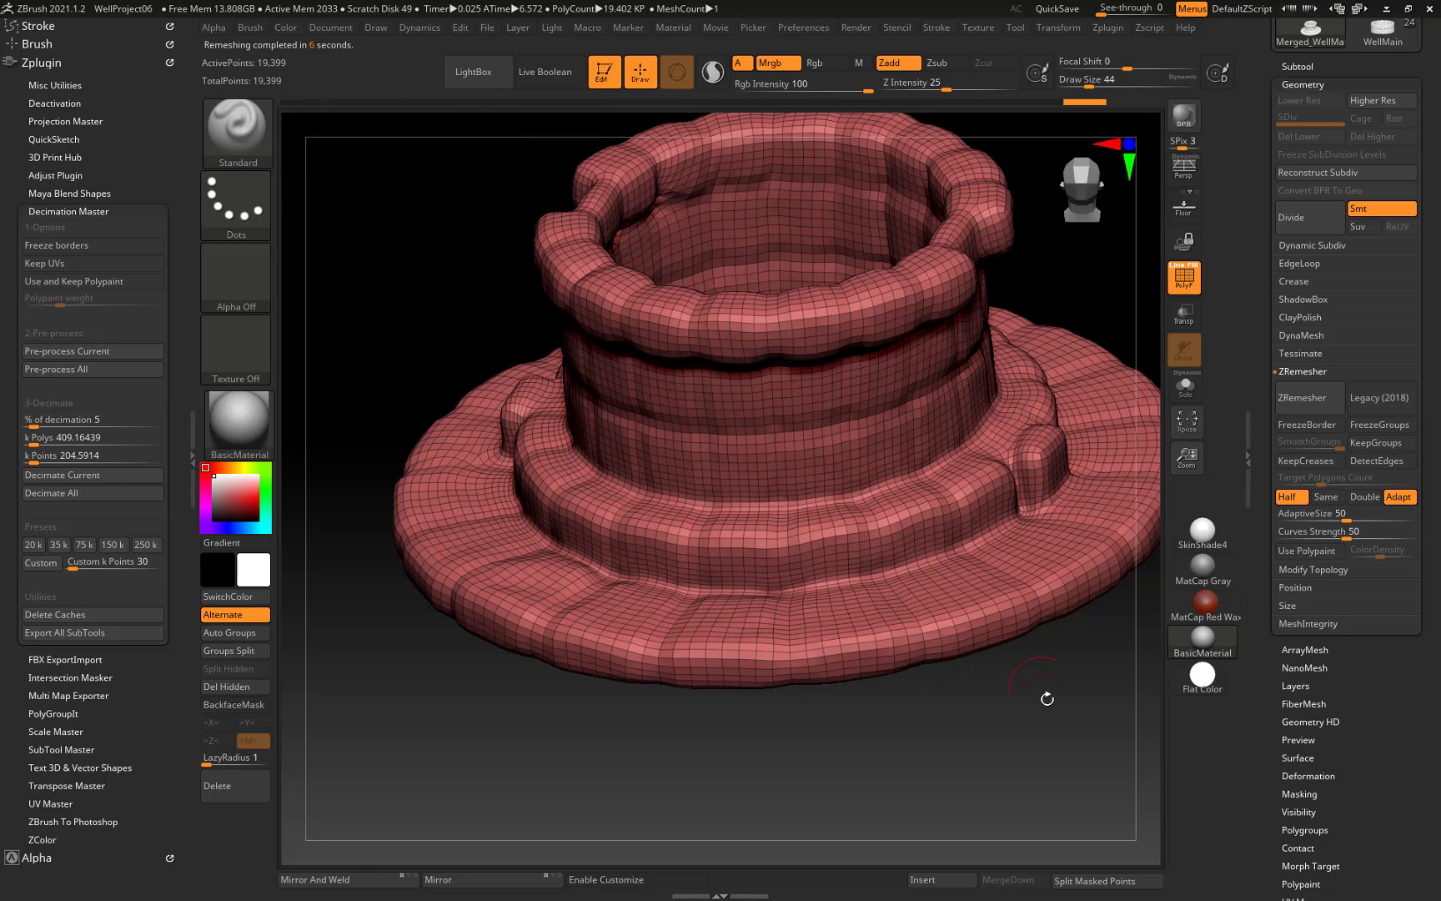
mouse_move(1006, 709)
left_mouse_down()
mouse_move(936, 666)
mouse_move(1039, 679)
mouse_move(1015, 624)
mouse_move(988, 791)
mouse_move(1001, 715)
left_mouse_up()
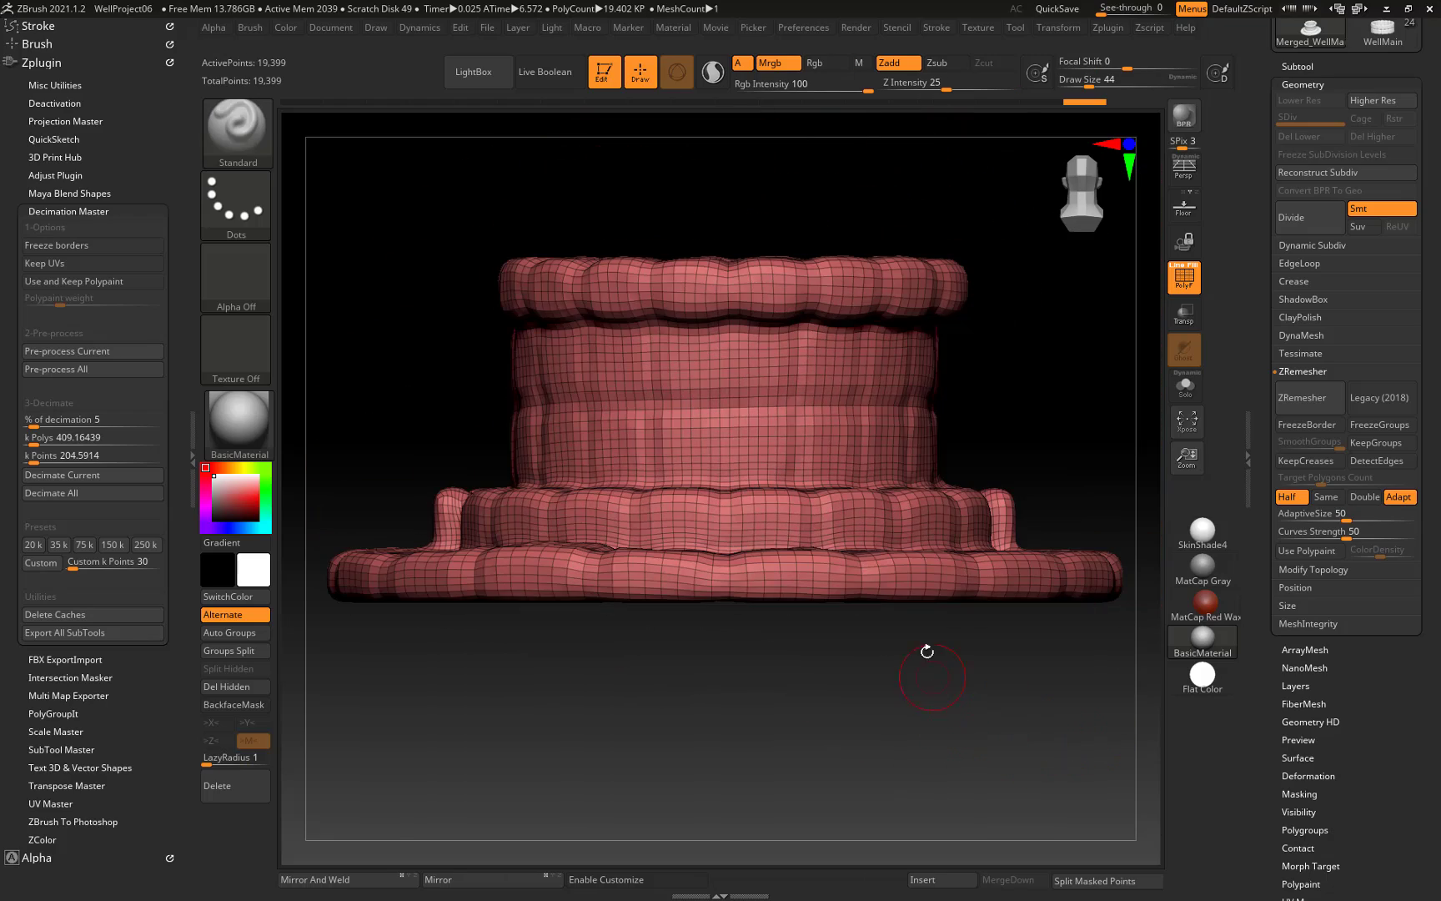
Mask the flat underside of the well's base from a straight side view and split the masked points into a separate subtool.
key("super")
left_click_drag(981, 740, 852, 666)
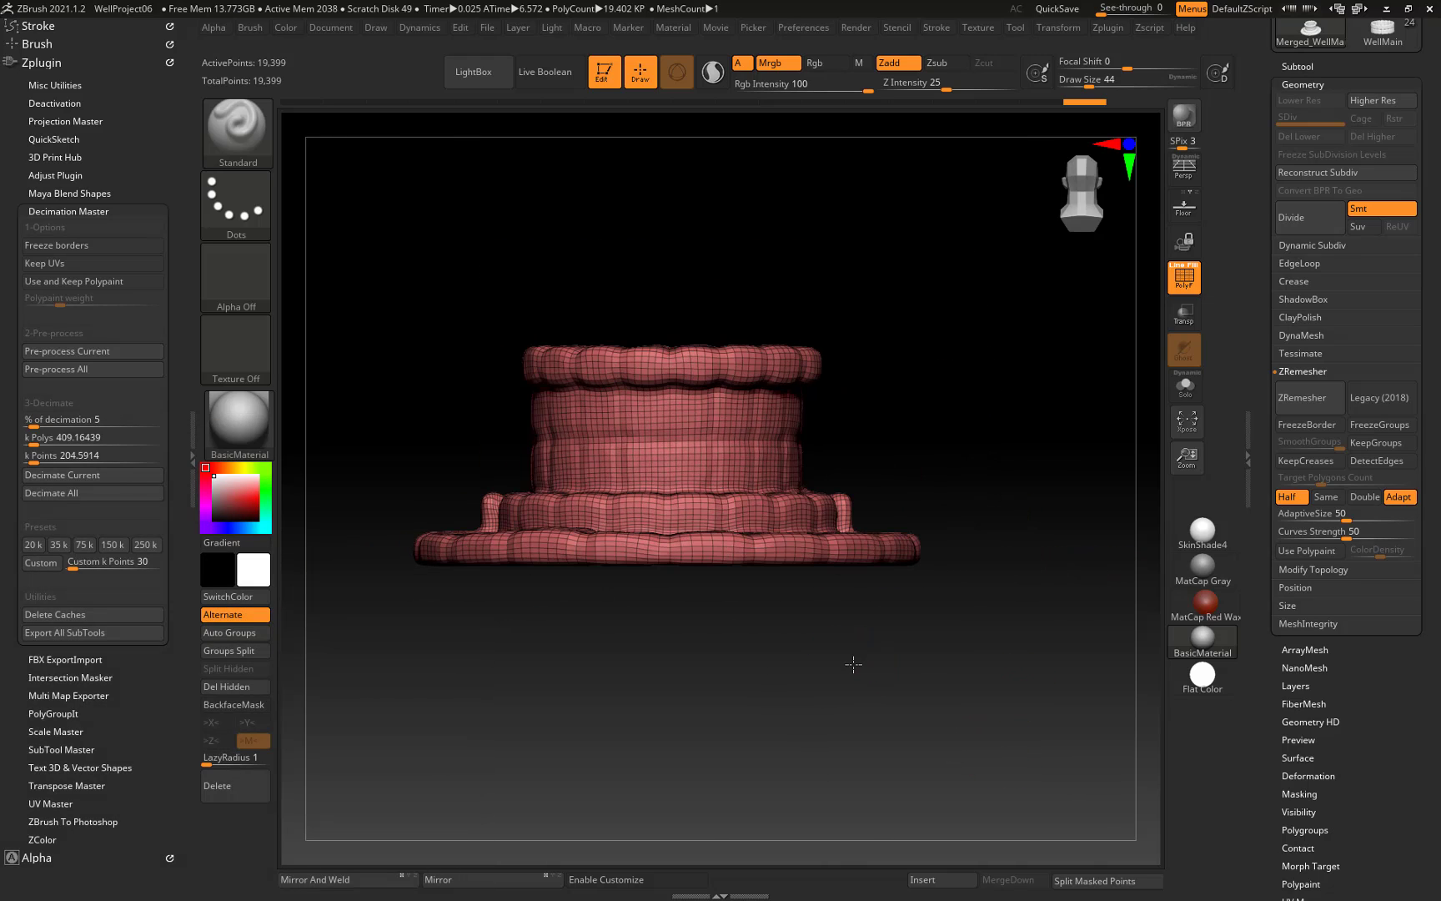
mouse_move(1071, 686)
left_mouse_down("ctrl")
mouse_move(926, 708)
mouse_move(385, 656)
mouse_move(338, 559)
left_mouse_up("ctrl")
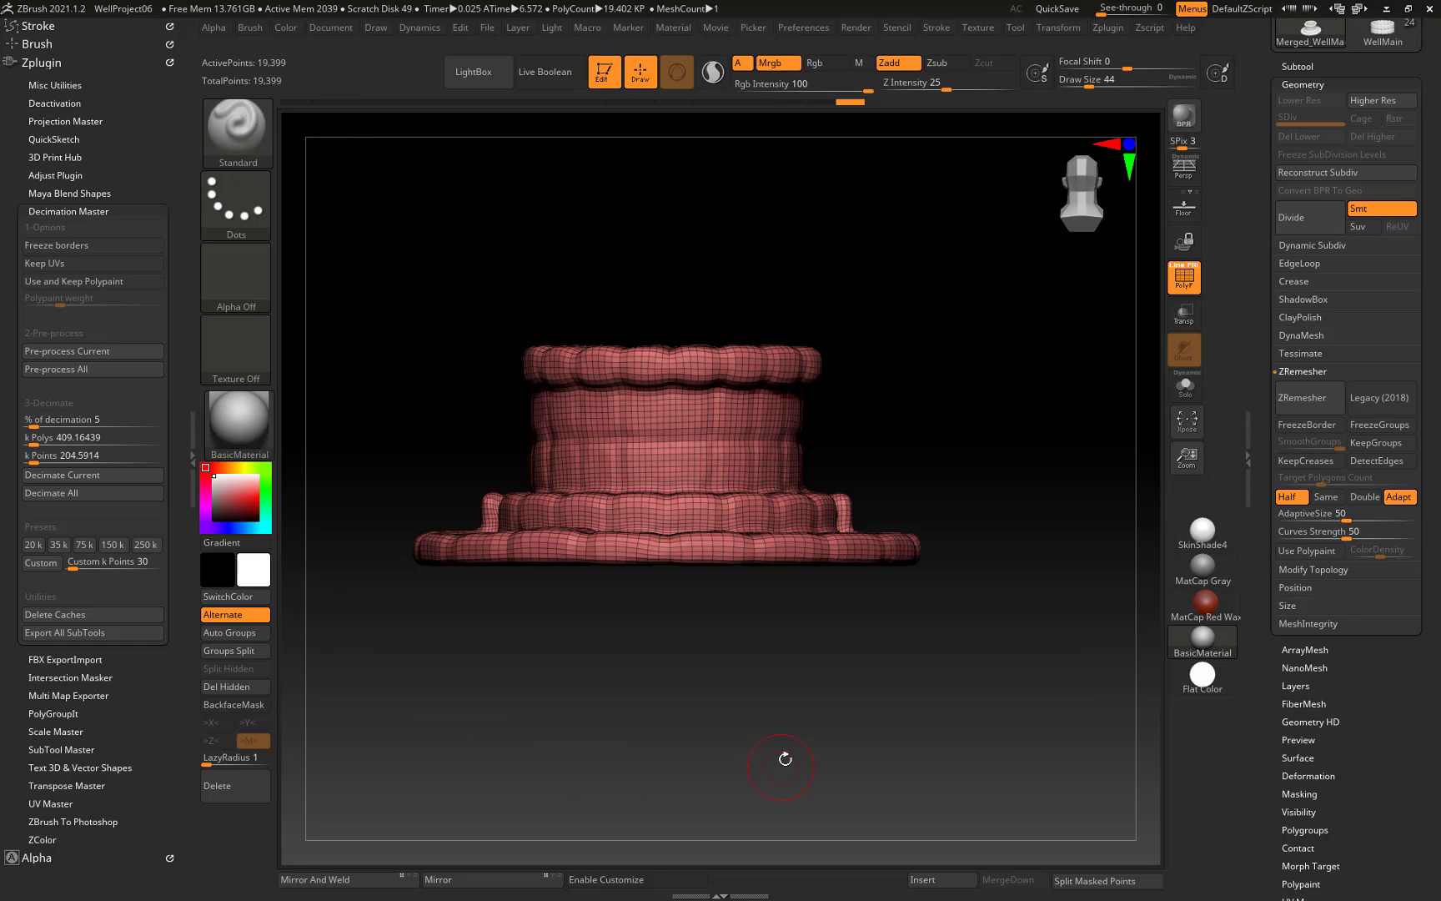
mouse_move(782, 759)
left_mouse_down()
mouse_move(843, 506)
mouse_move(842, 684)
mouse_move(746, 759)
mouse_move(580, 762)
mouse_move(837, 739)
left_mouse_up()
left_click(1088, 880)
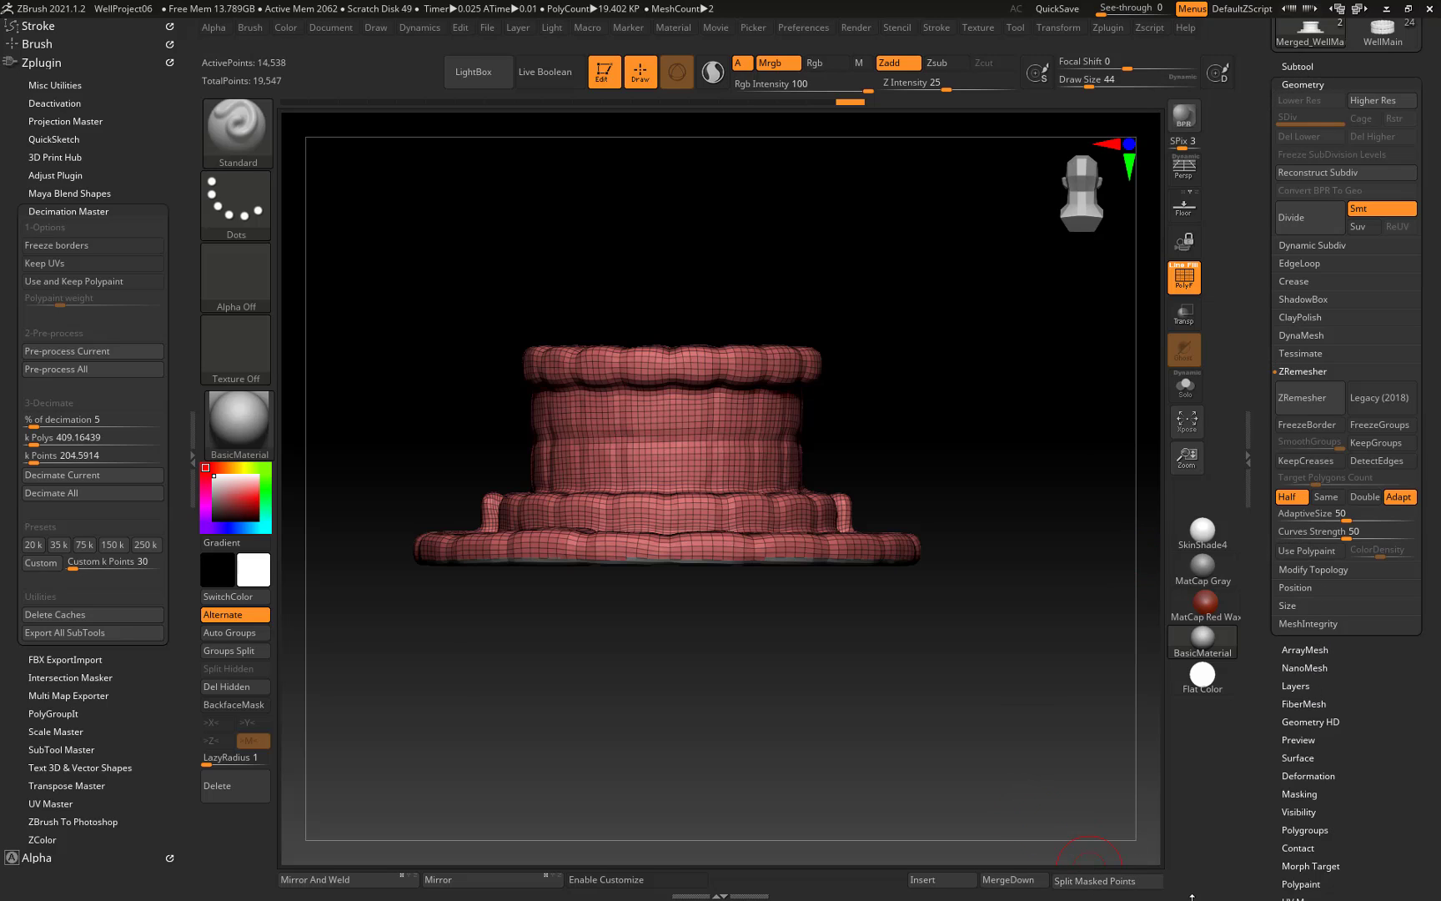
Select the split-off underside in the subtool list and delete it, keeping only the main well.
left_click(1298, 66)
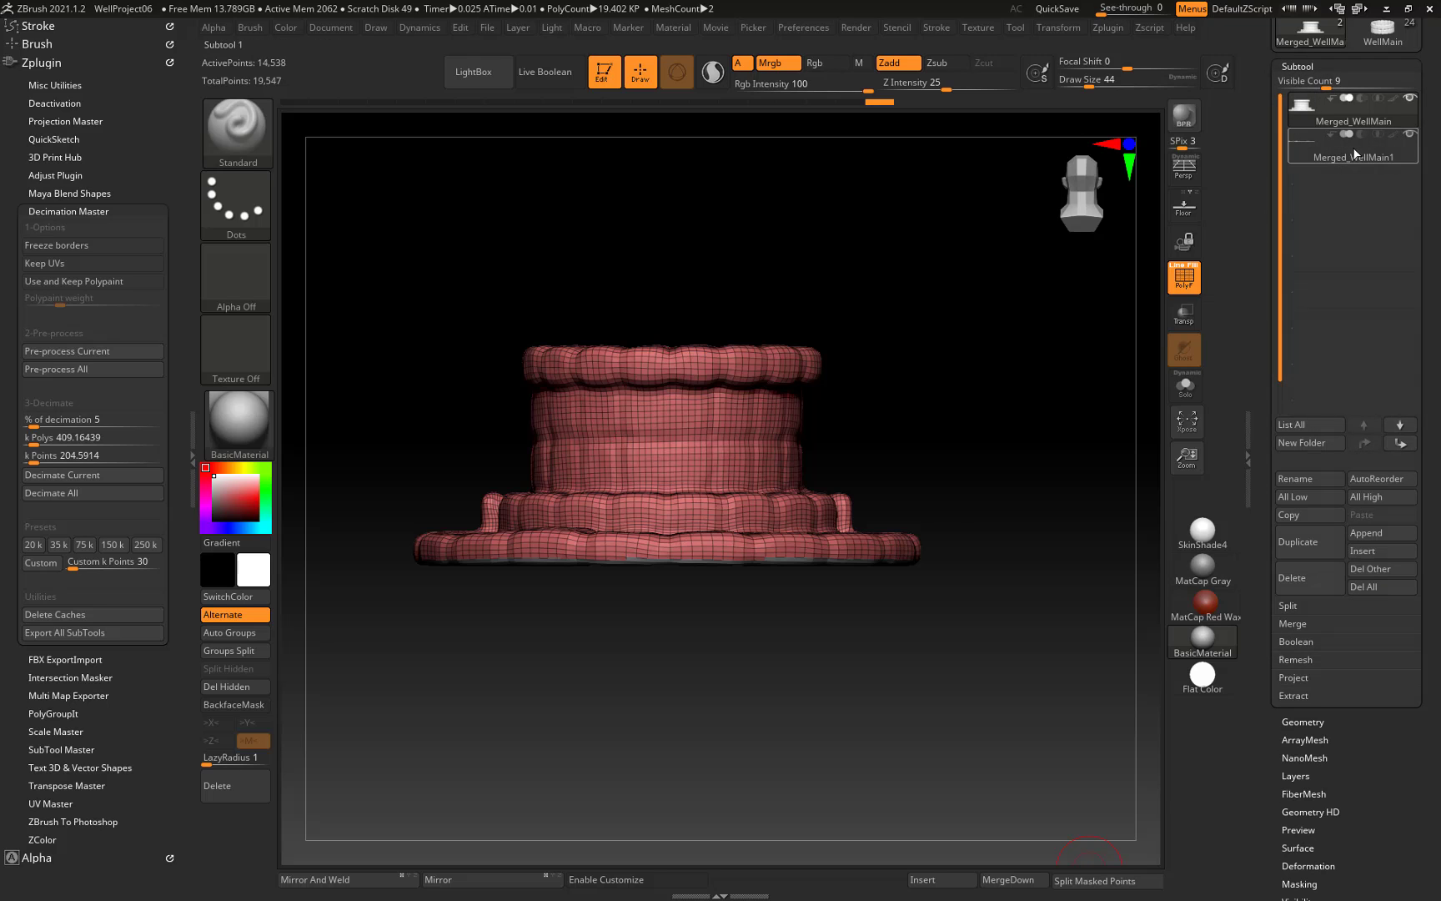
left_click(1358, 159)
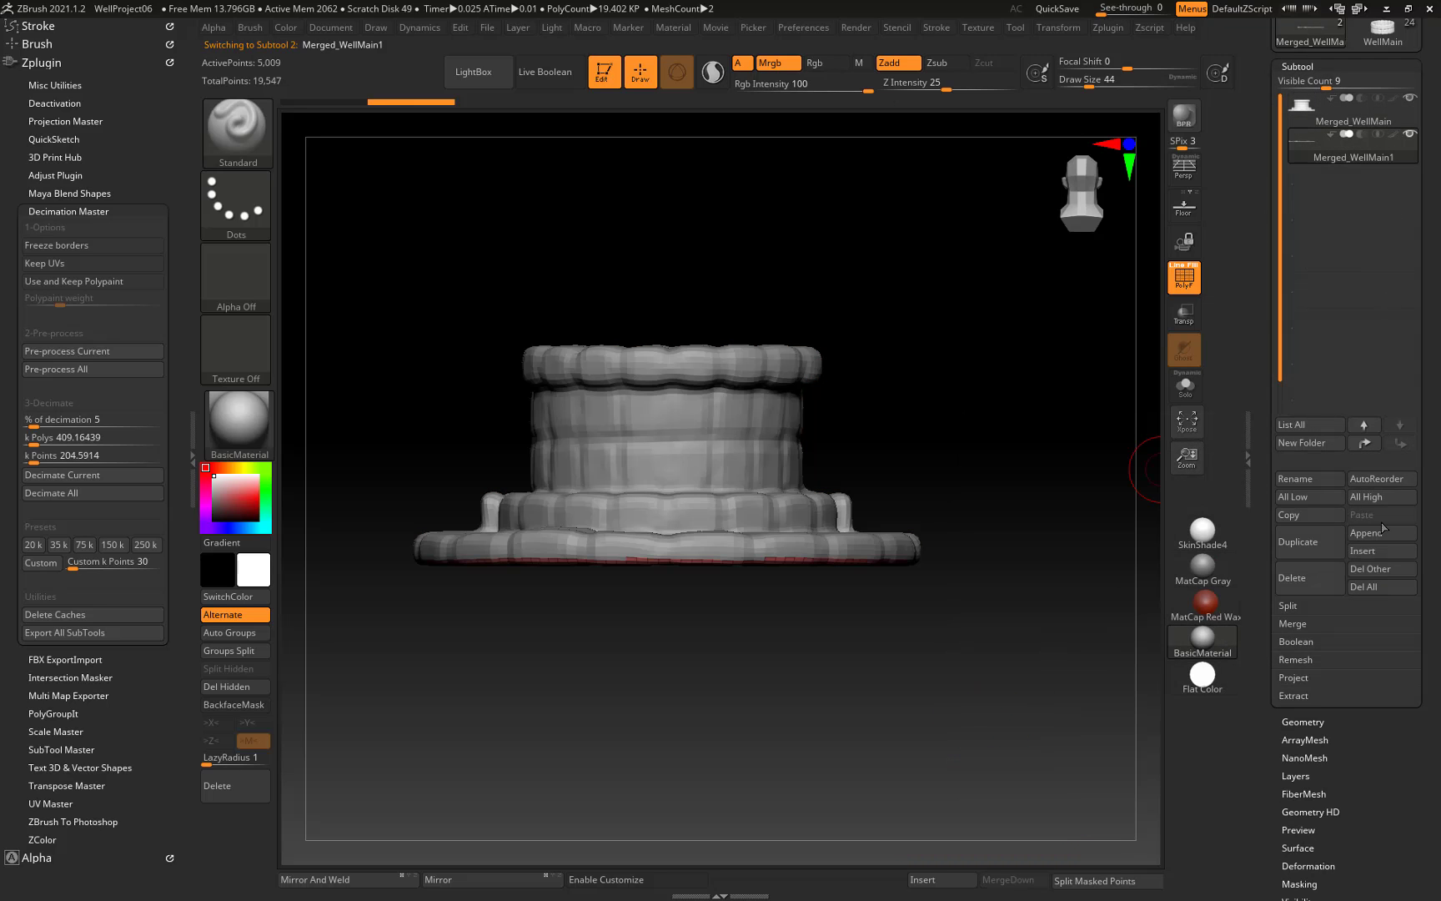
left_click(1383, 569)
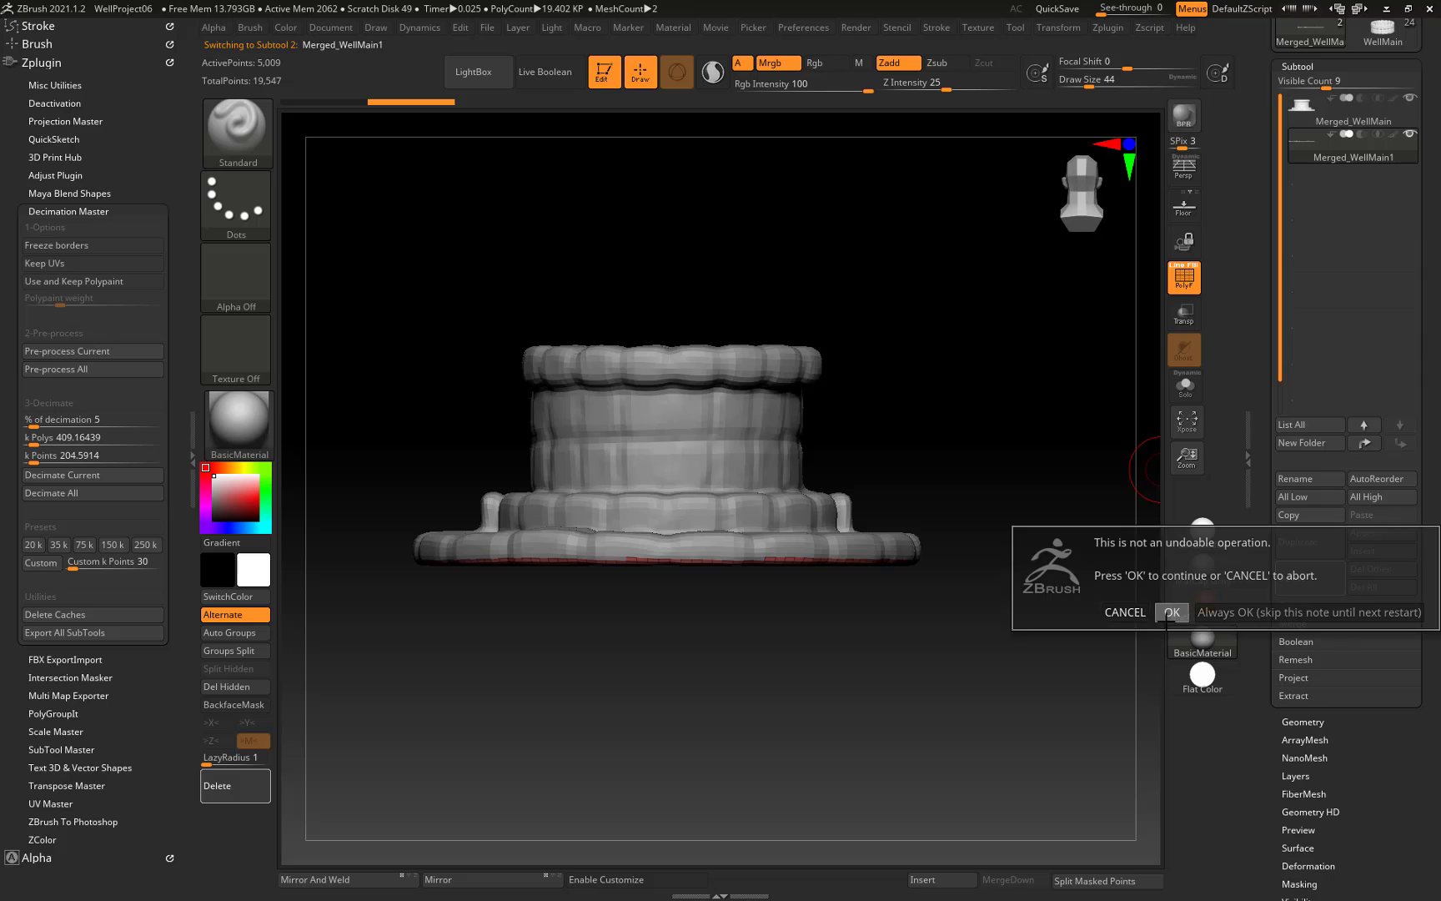
left_click(1167, 616)
Inspect the cut base edge, try ZRemesher on the open-bottomed well at half the polygon count with Adapt on, and undo the remesh.
left_click_drag(870, 618, 873, 658, "alt")
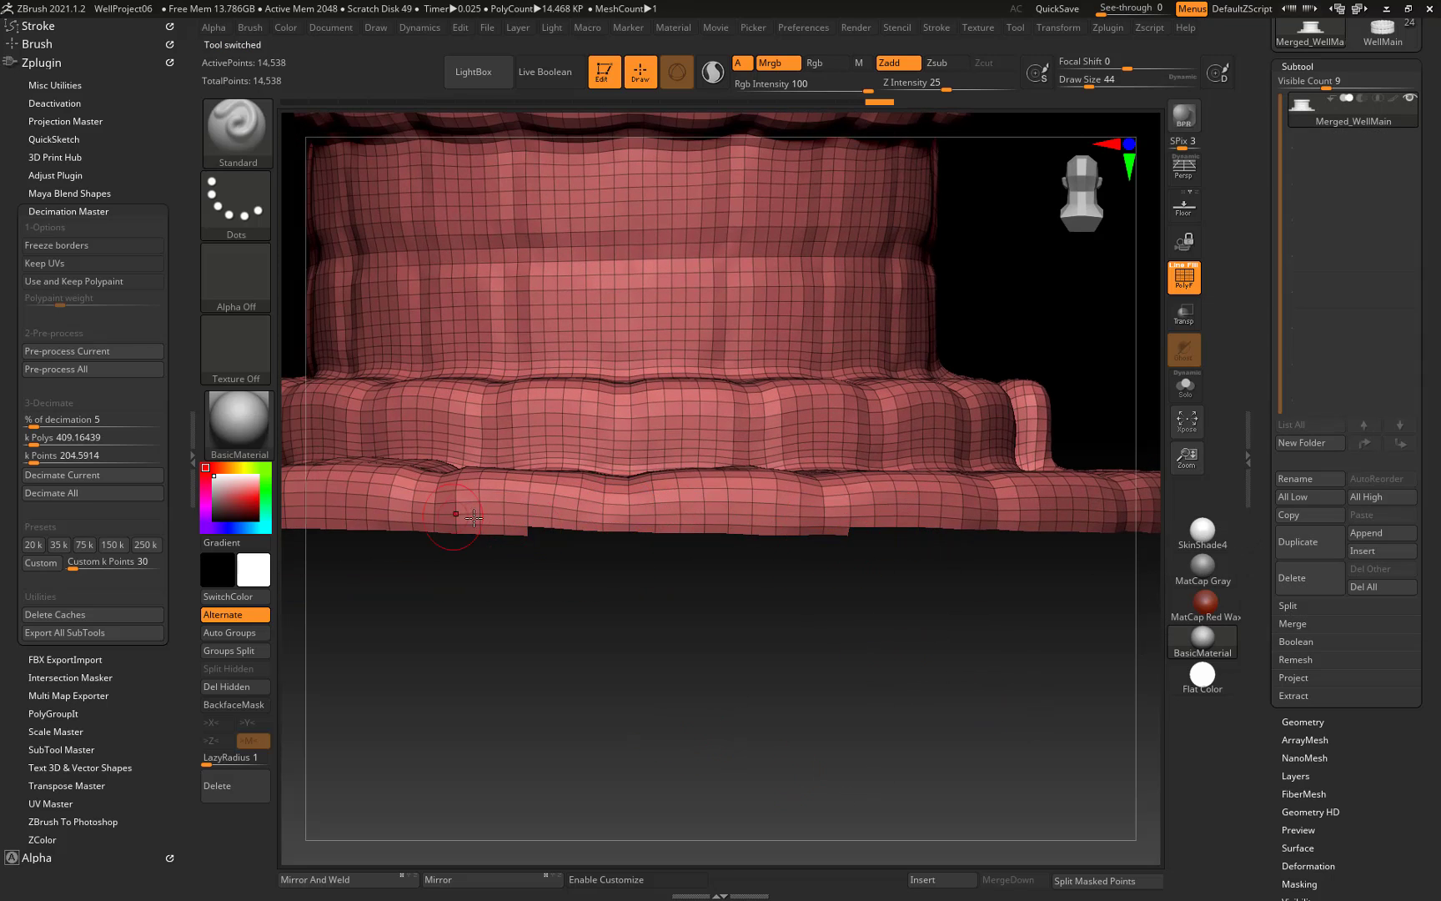
left_click_drag(1045, 676, 669, 615)
left_click_drag(515, 606, 1000, 412)
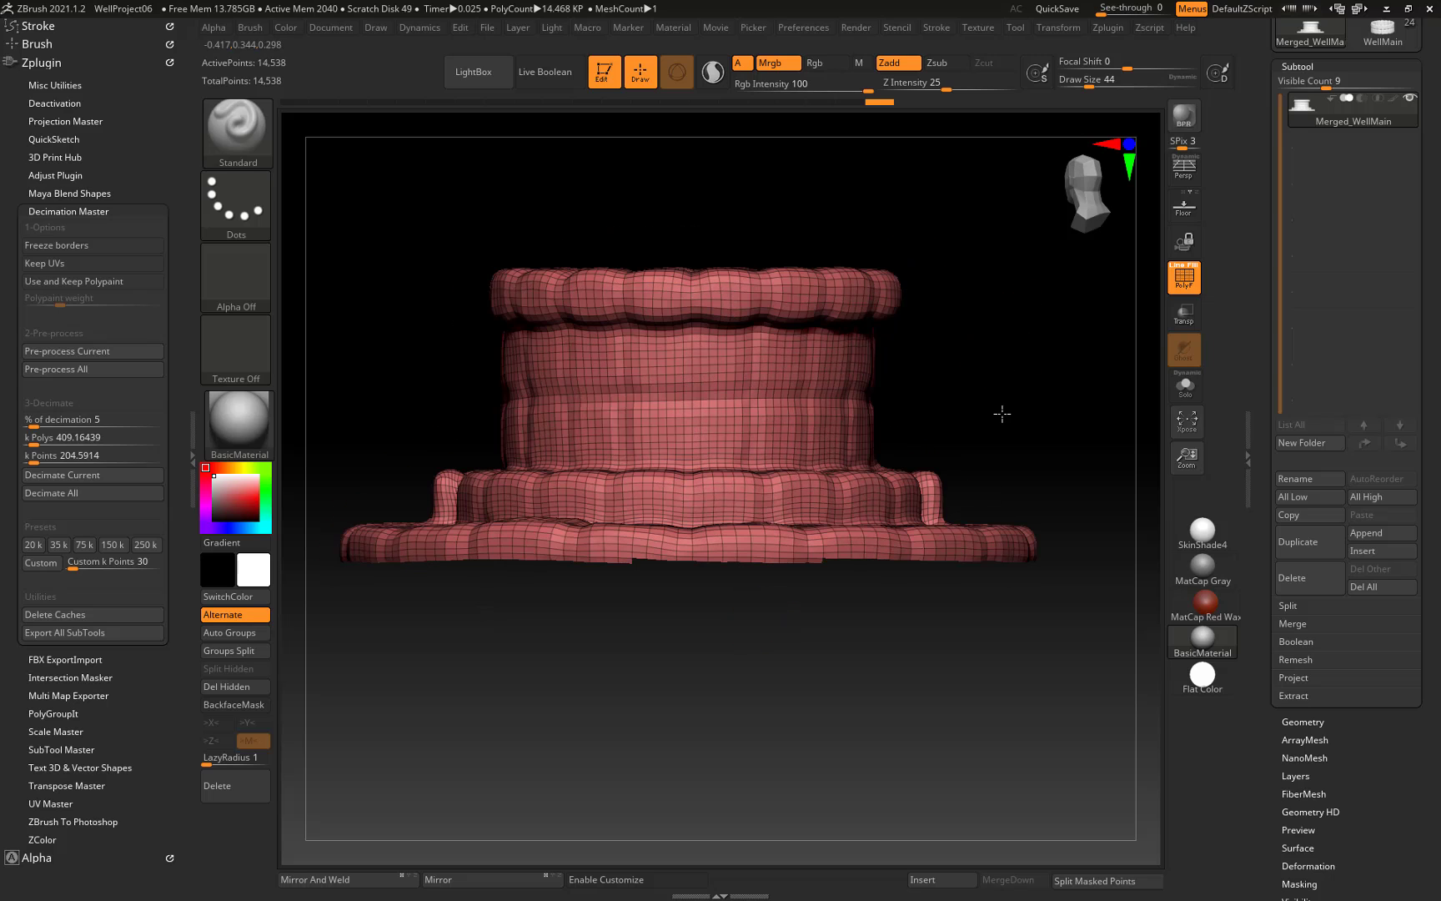
left_click_drag(918, 493, 860, 621)
left_click_drag(871, 658, 926, 622)
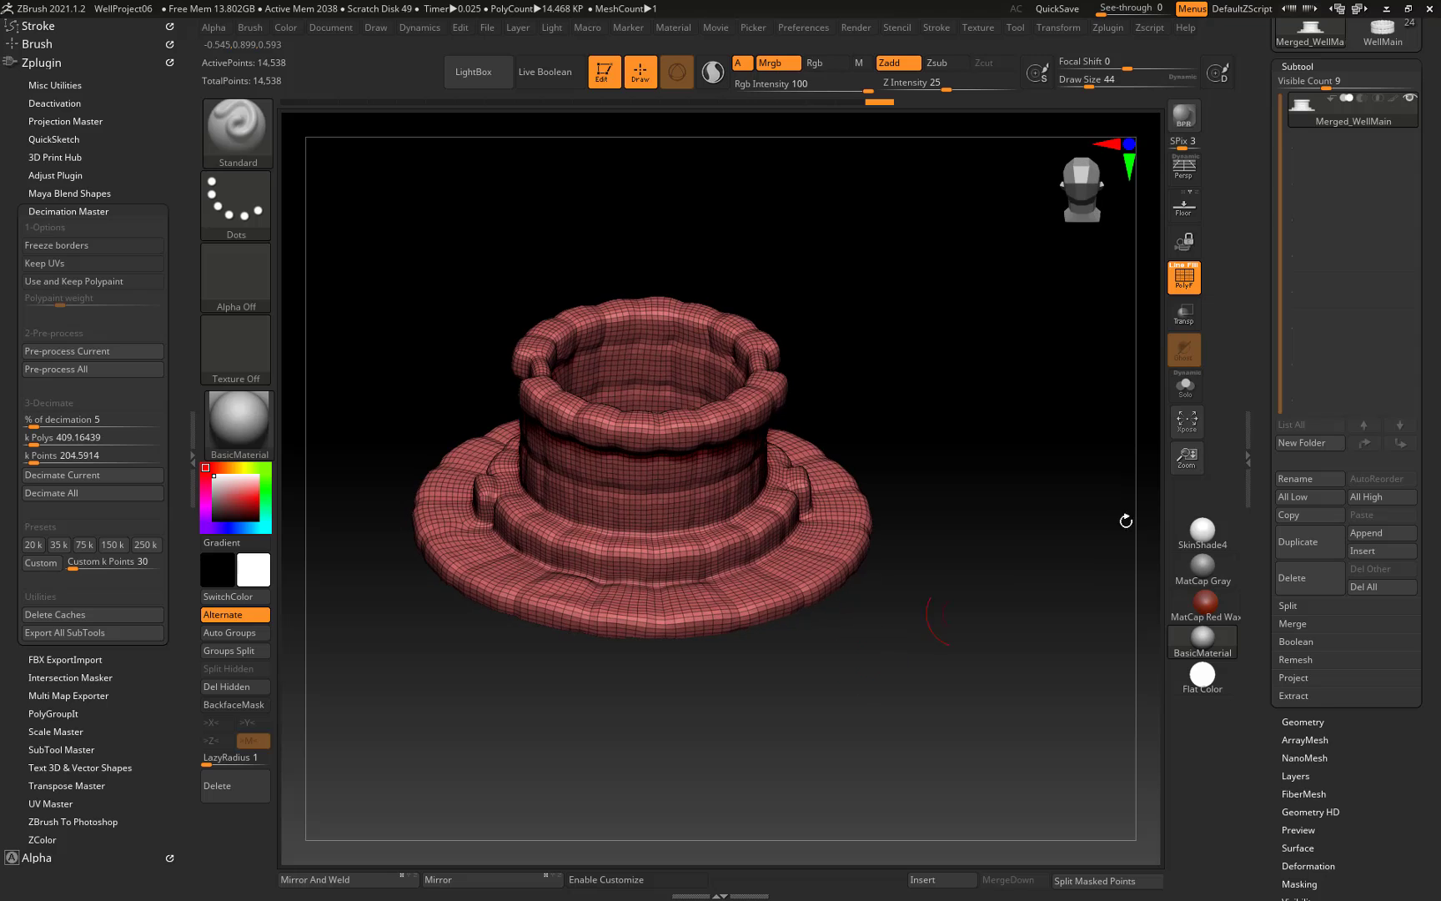
left_click(1307, 722)
left_click(1308, 398)
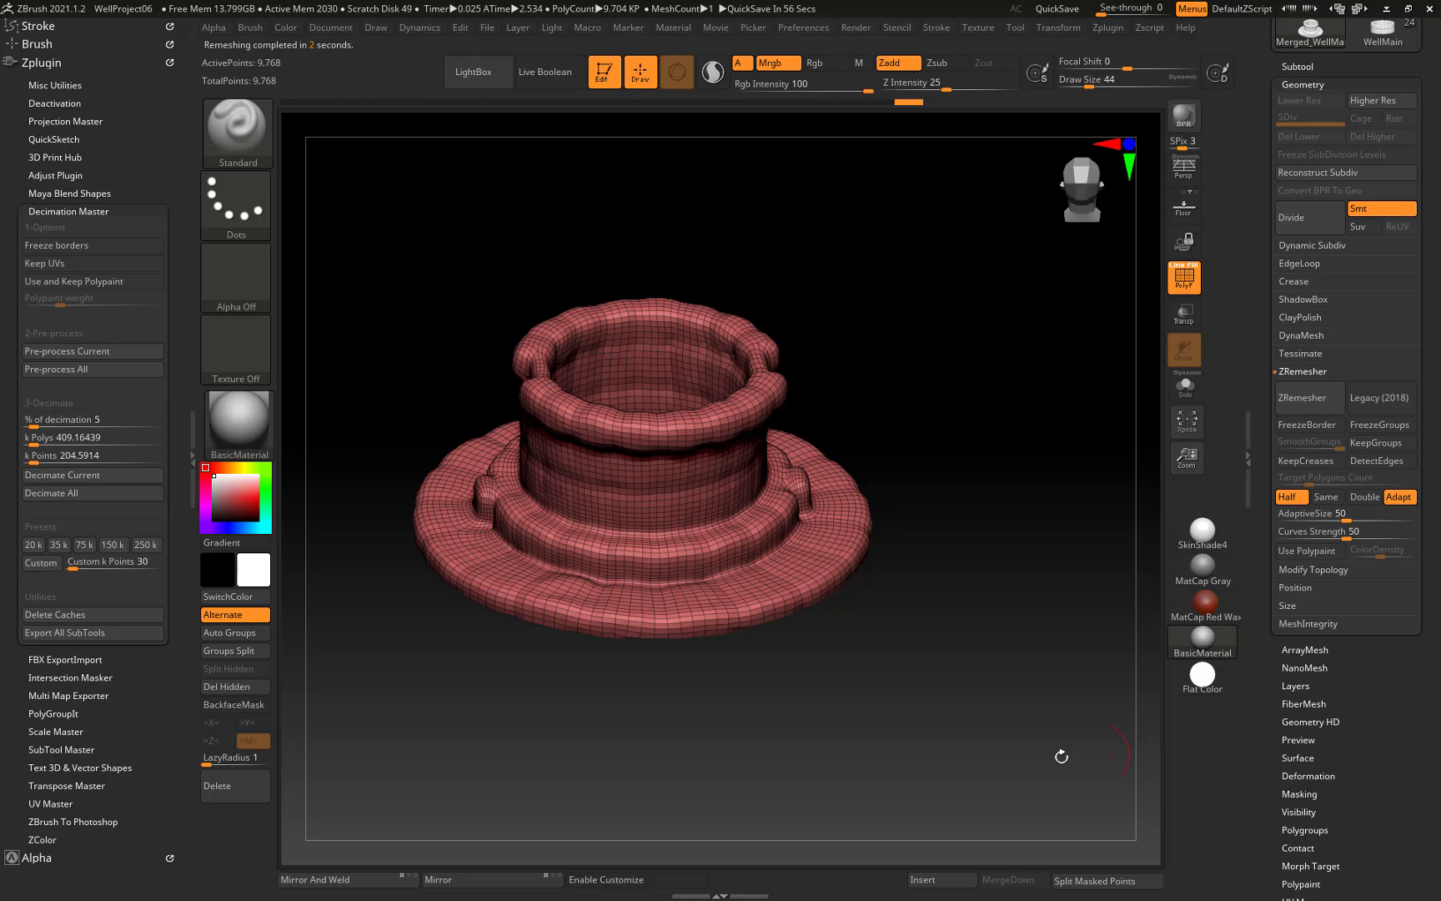
left_click_drag(1061, 755, 1074, 699)
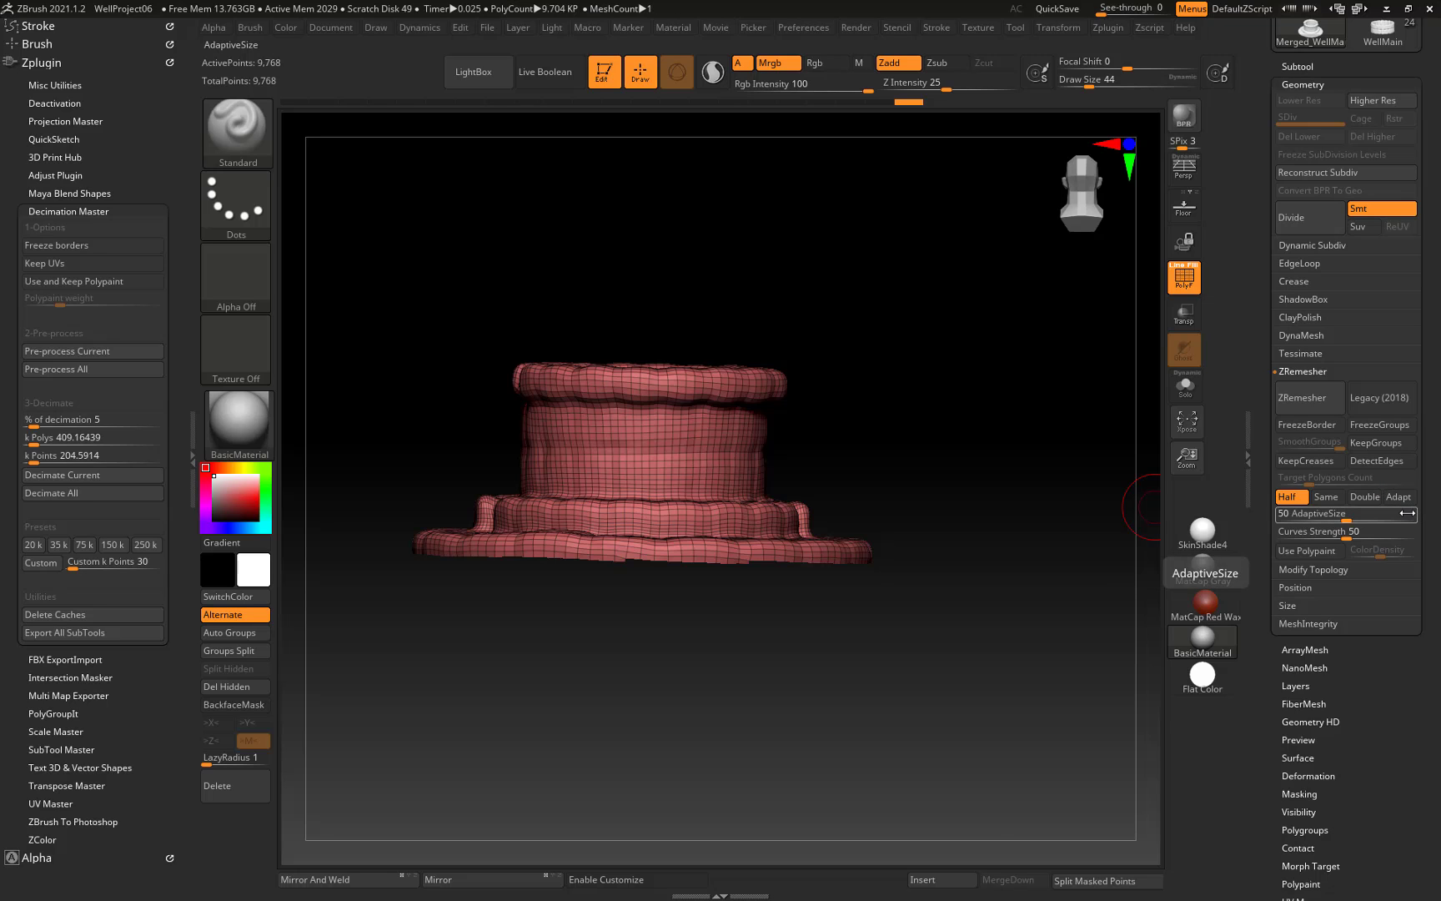
key("ctrl+z")
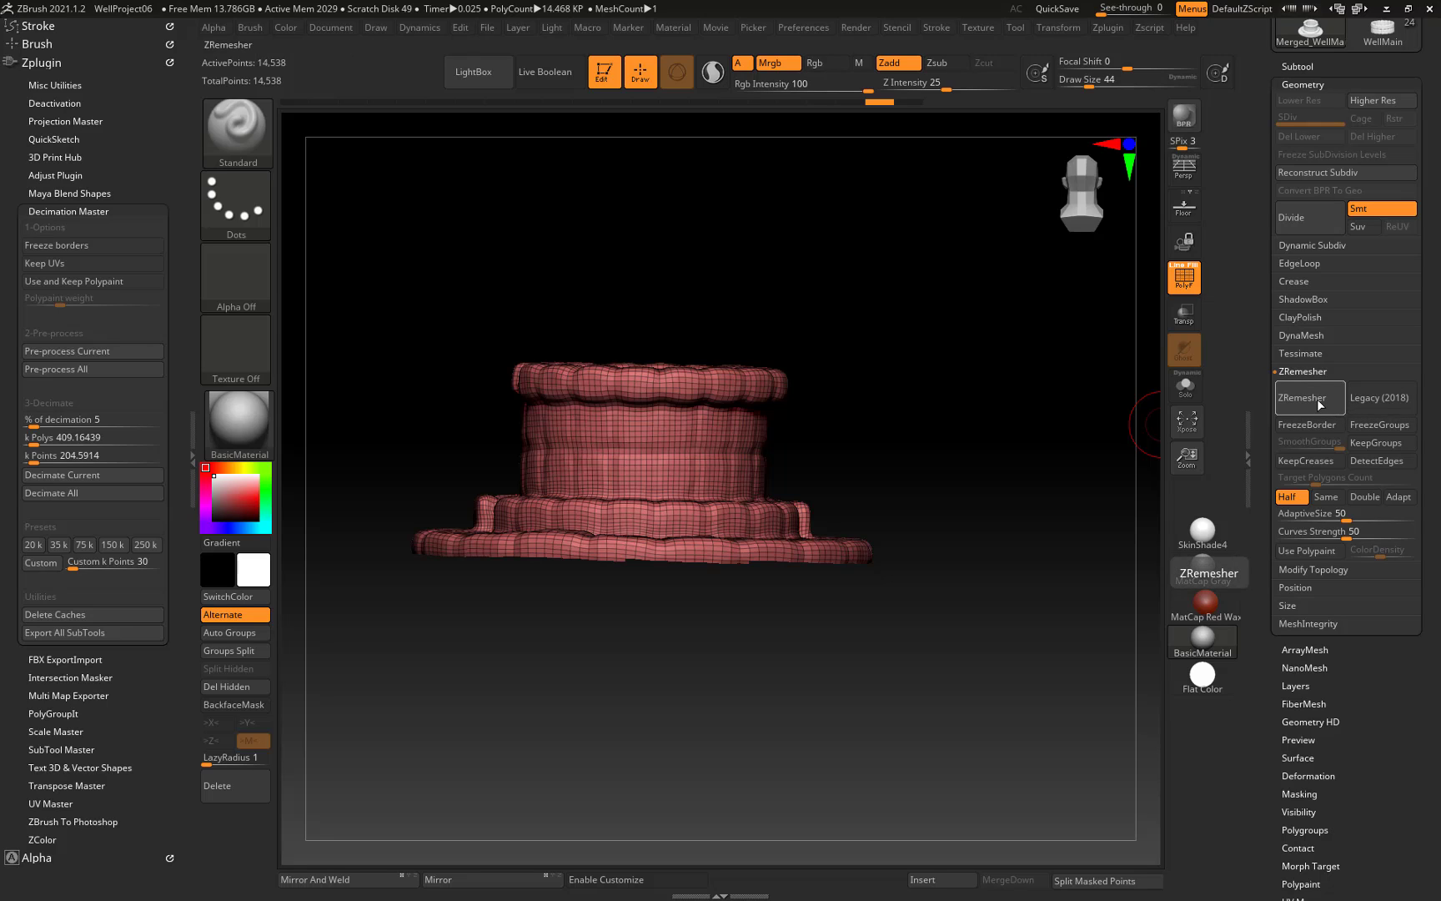
Try ZRemesher on the well twice at half the polygon count with Adapt off, undoing each remesh.
key("ctrl")
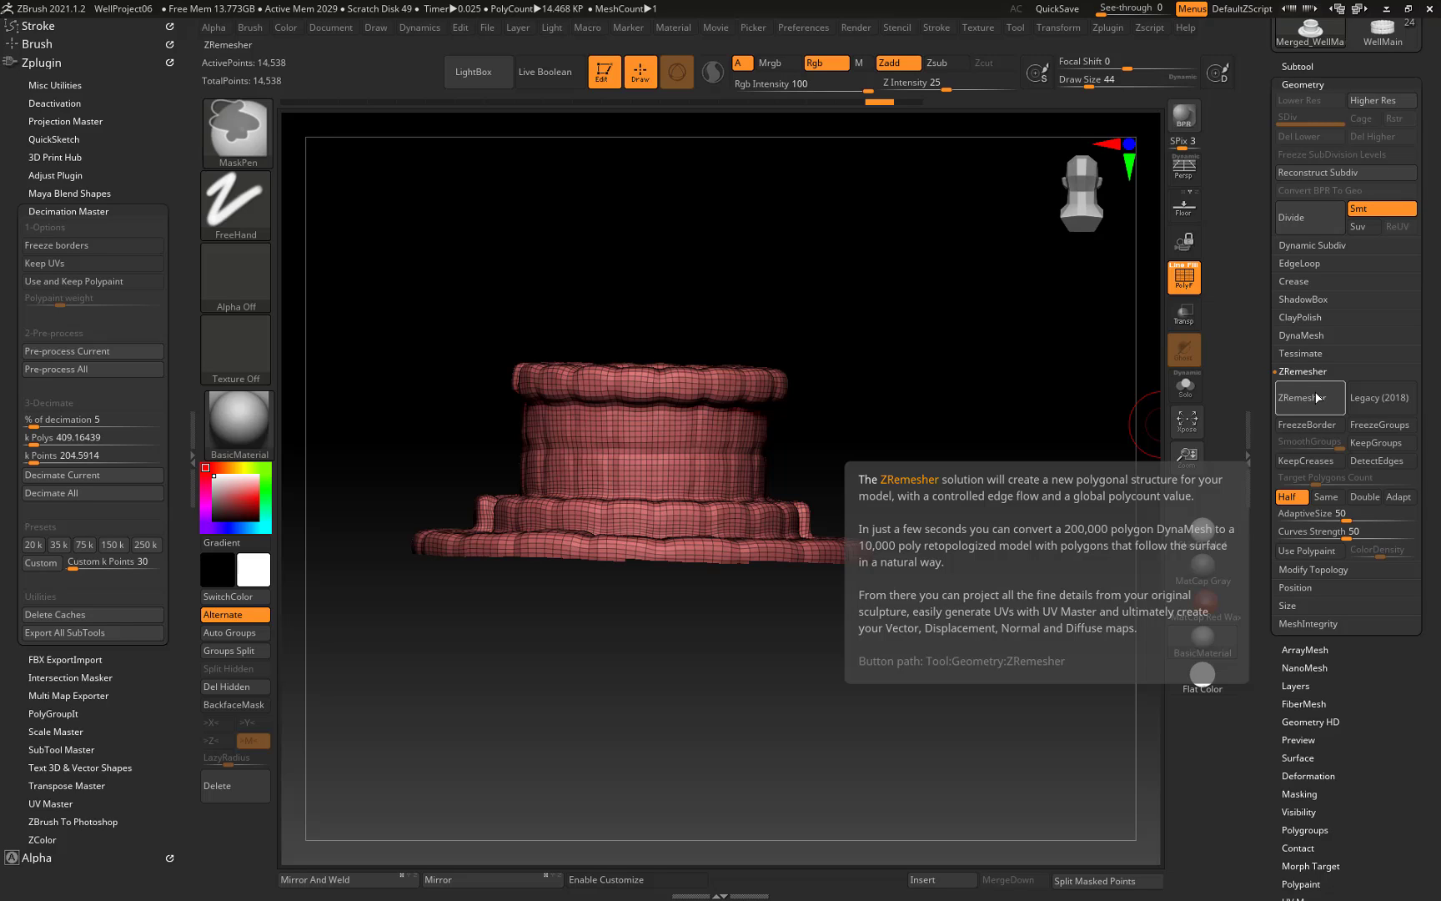
left_click(1317, 398, "ctrl")
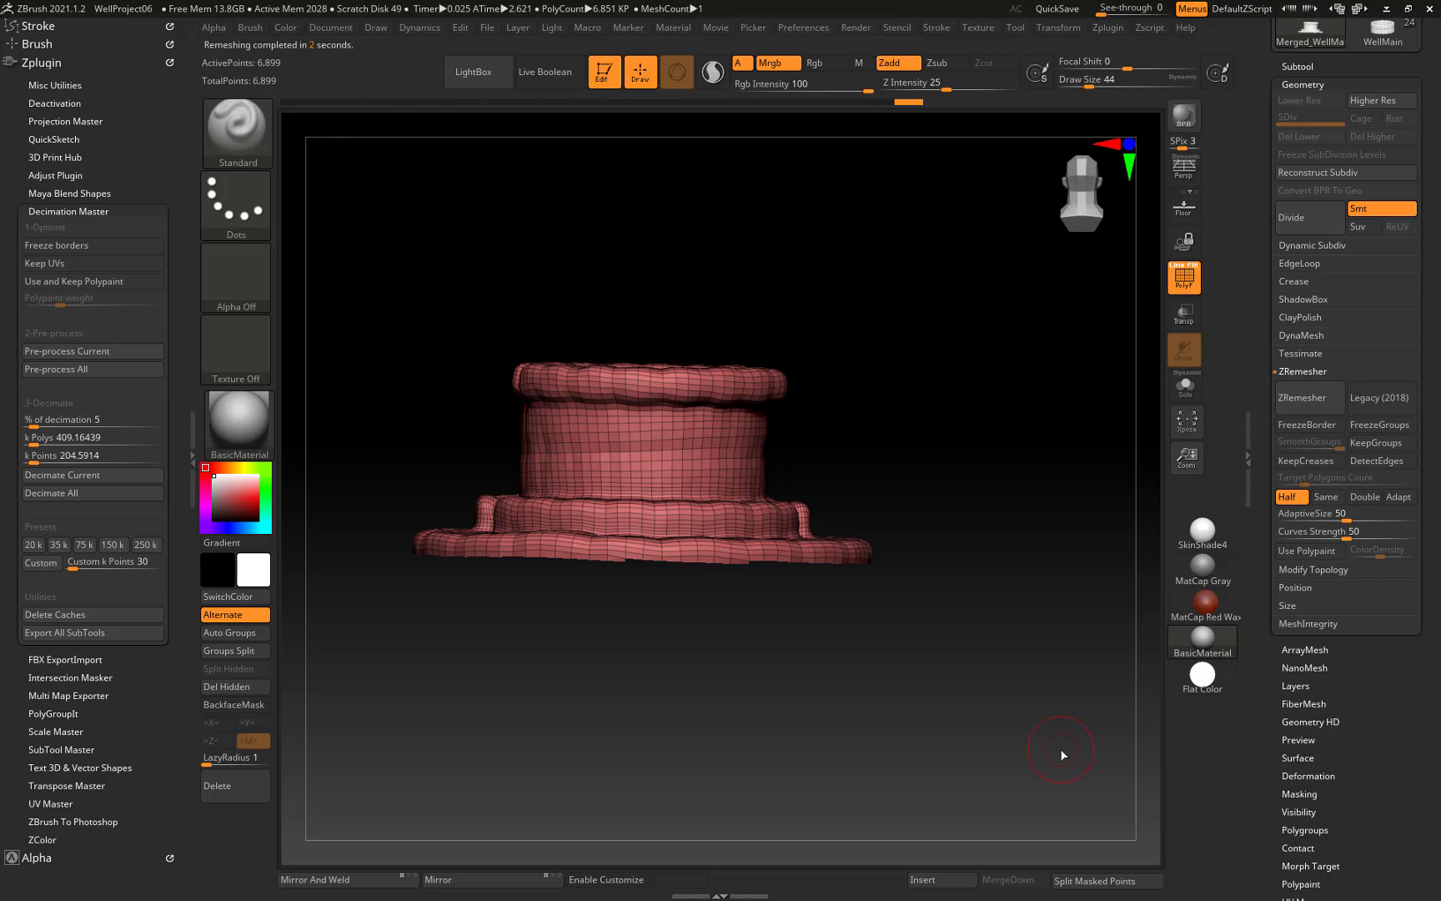
left_click_drag(907, 482, 1094, 683)
key("ctrl+z")
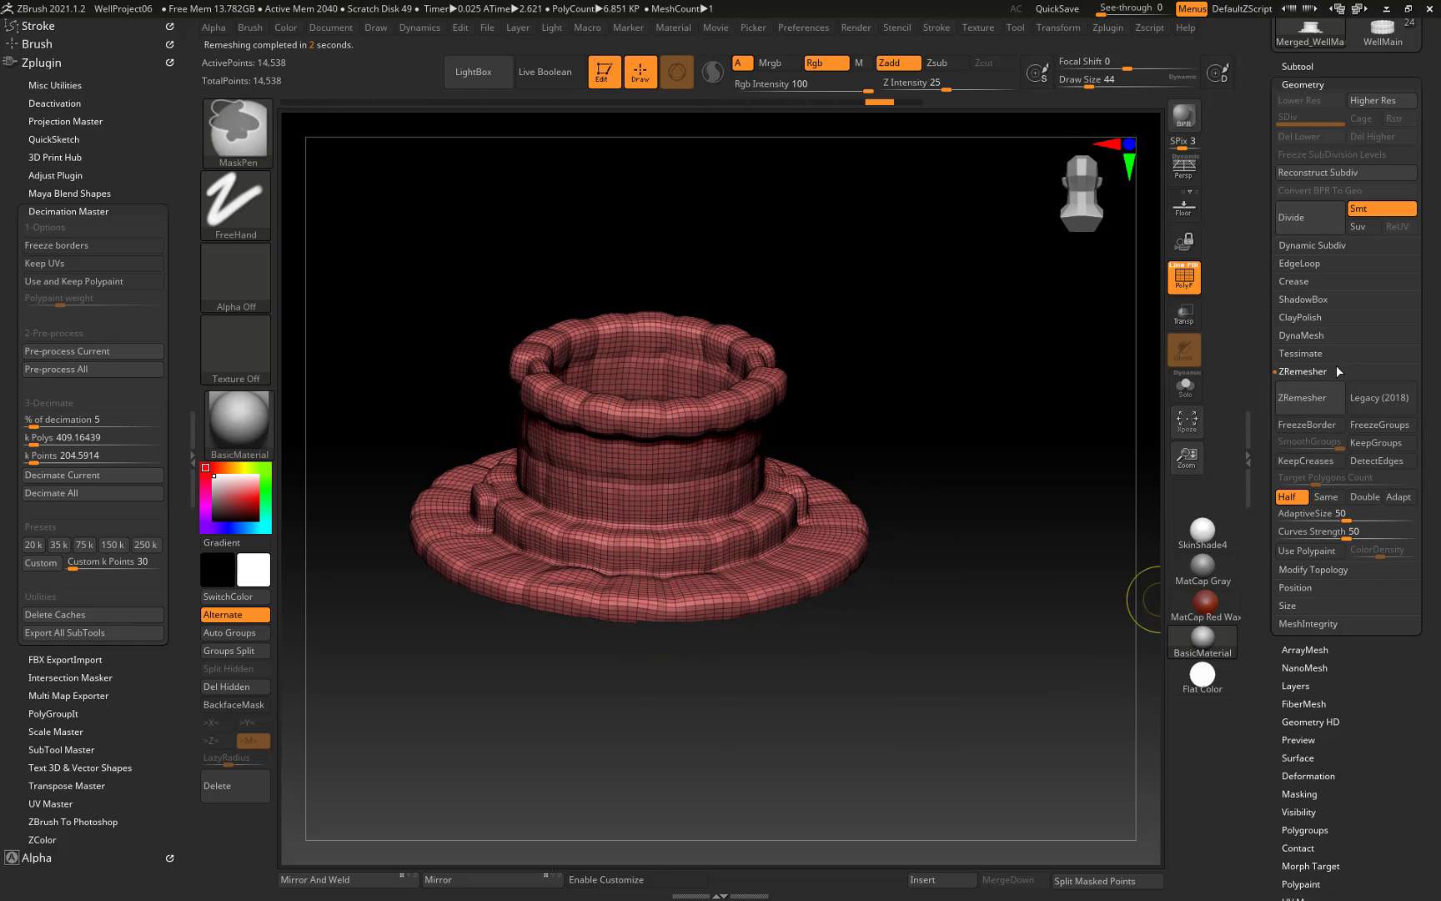
left_click(1310, 398)
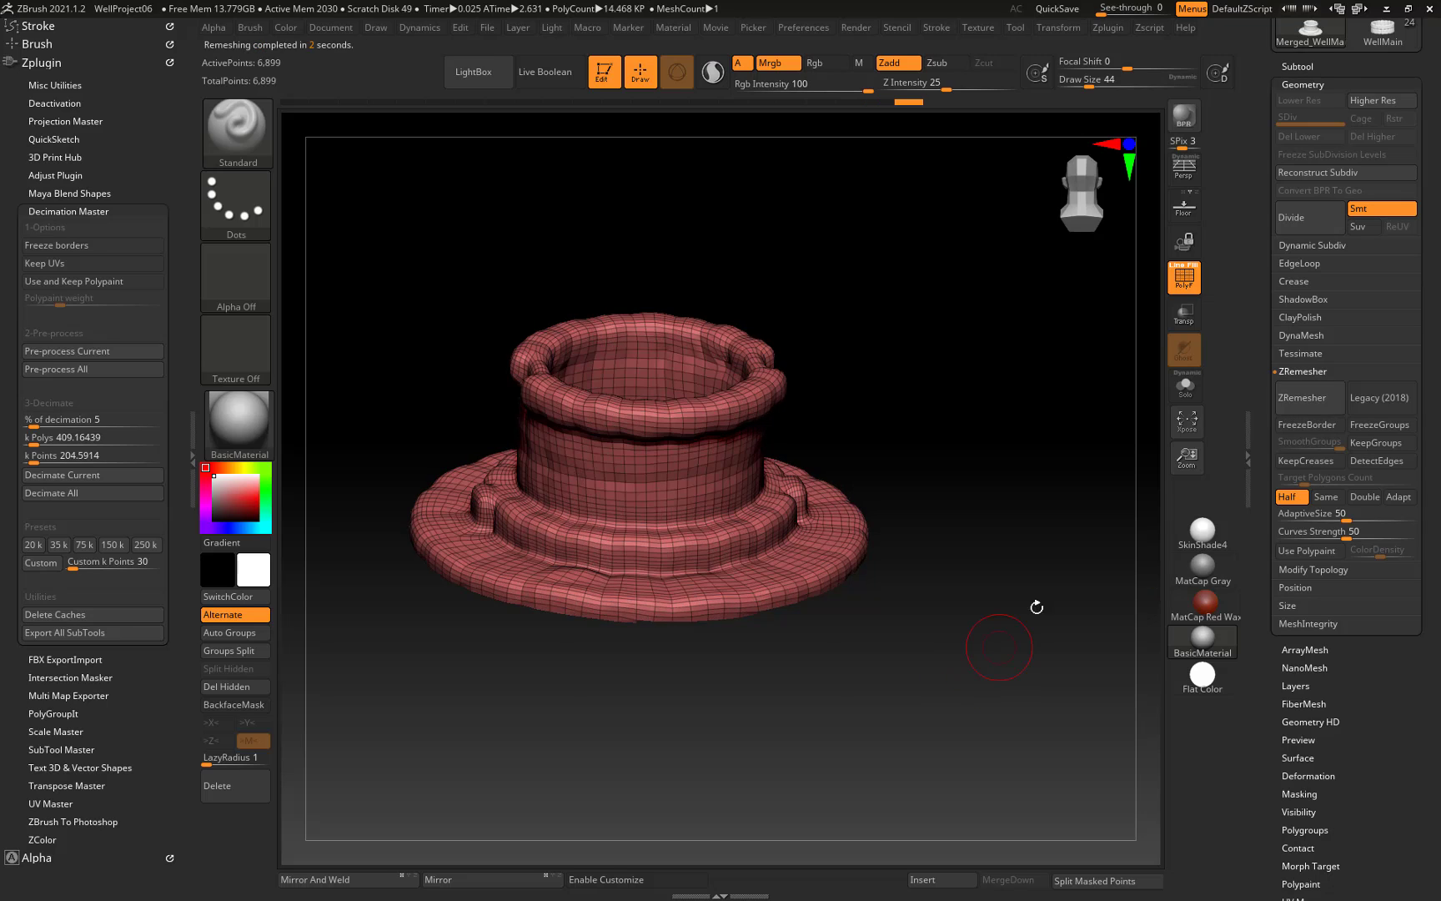
key("ctrl+z")
Rerun ZRemesher without Adapt, inspect the edge flow at the gap in the well's rim, and undo the remesh.
left_click(1325, 405, "ctrl")
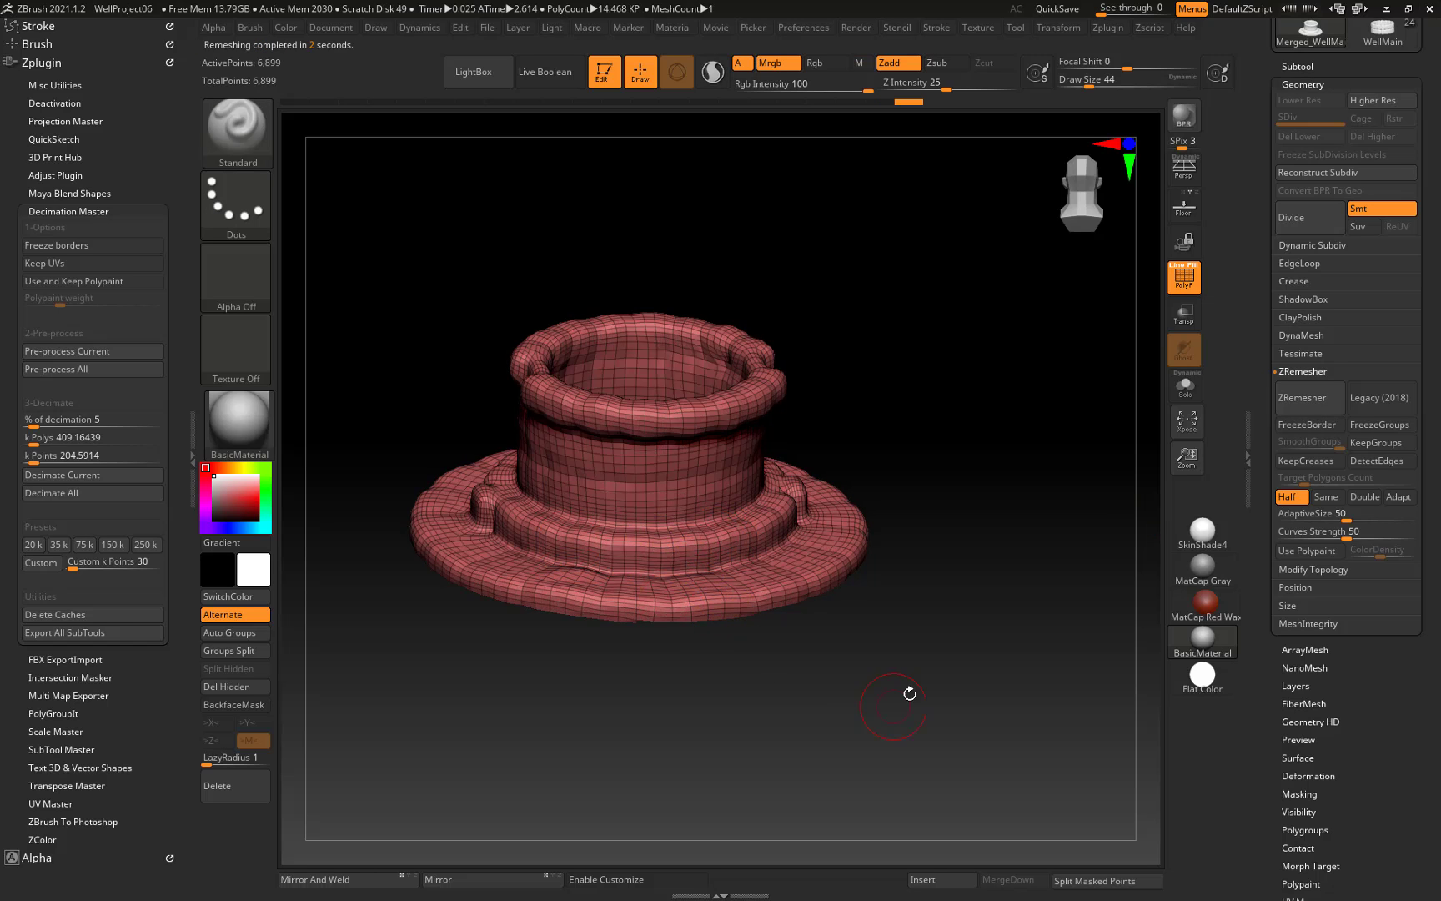
mouse_move(910, 693)
left_mouse_down()
mouse_move(876, 638)
mouse_move(832, 650)
mouse_move(857, 650)
left_mouse_up()
mouse_move(1020, 640)
left_mouse_down()
mouse_move(904, 643)
mouse_move(1005, 652)
left_mouse_up()
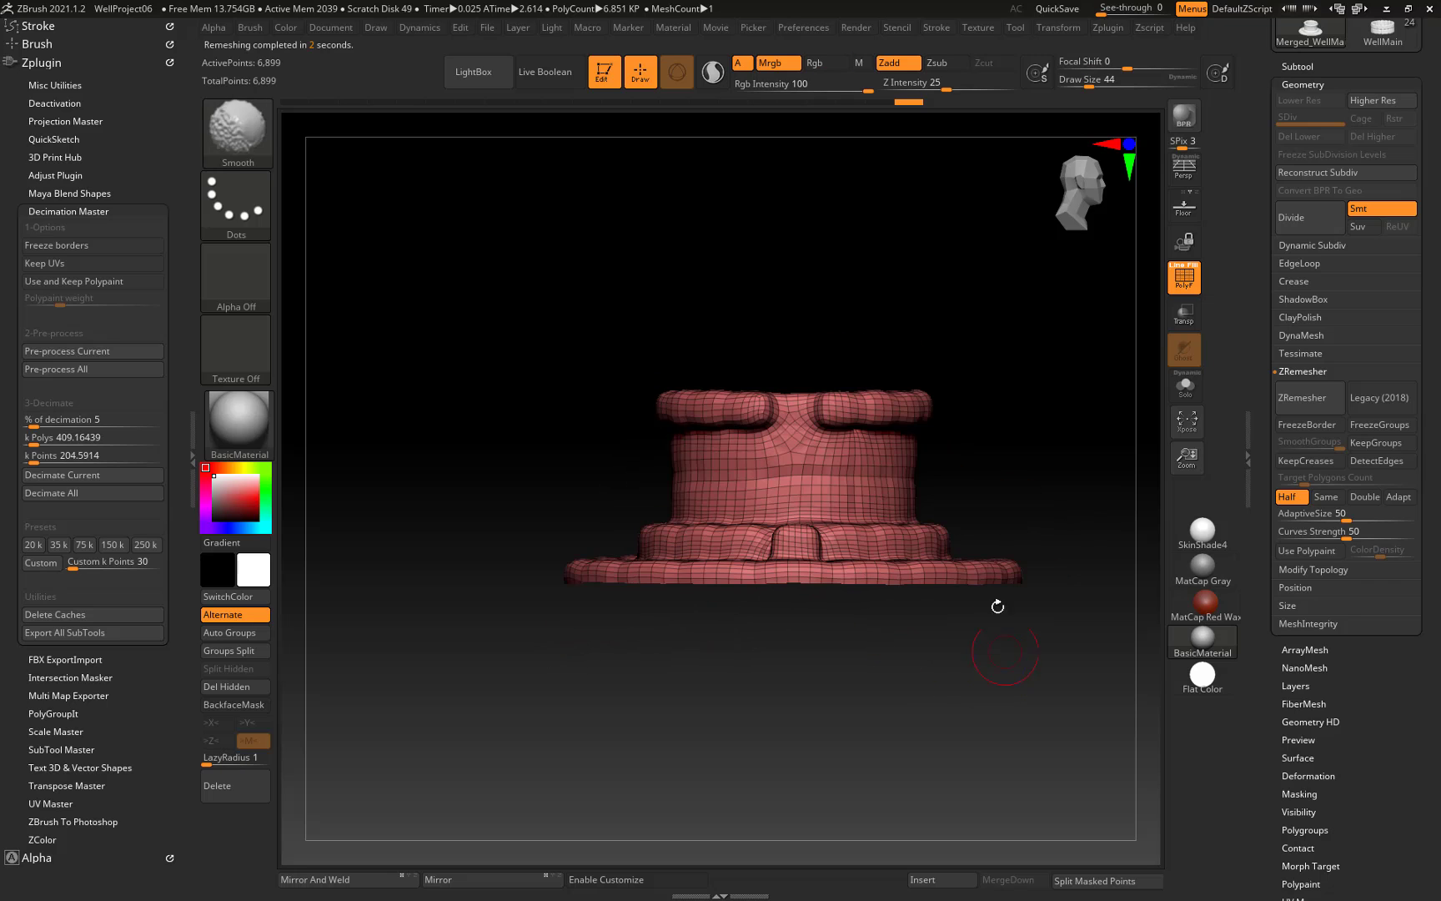
left_click_drag(1001, 417, 895, 422, "alt")
key("ctrl+z")
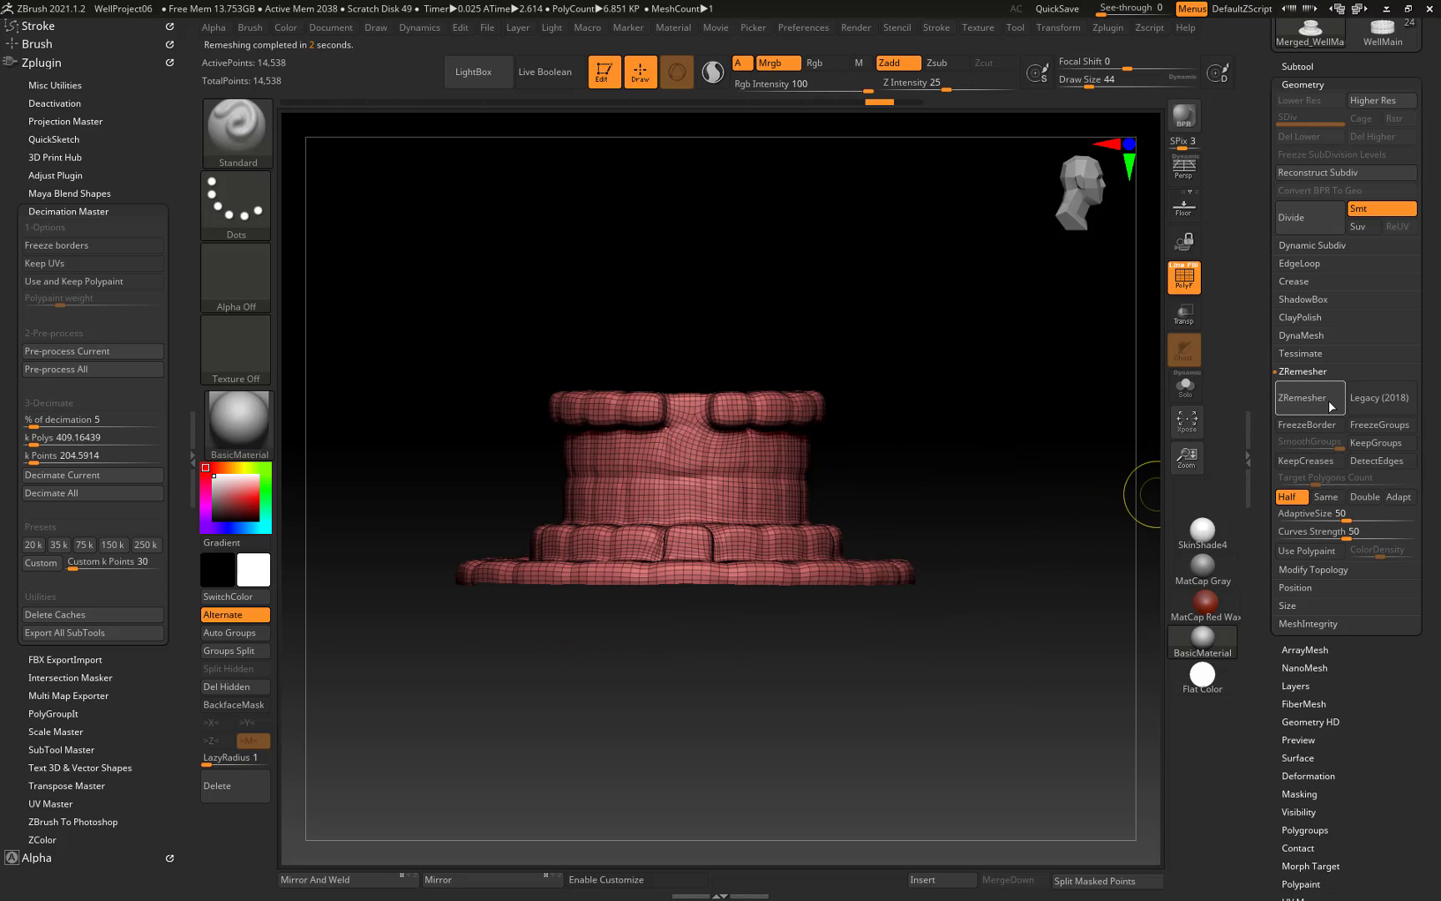
Compare repeated half-count ZRemesher runs on the side with the rim gap, undoing the mesh after each run.
left_click(1332, 406)
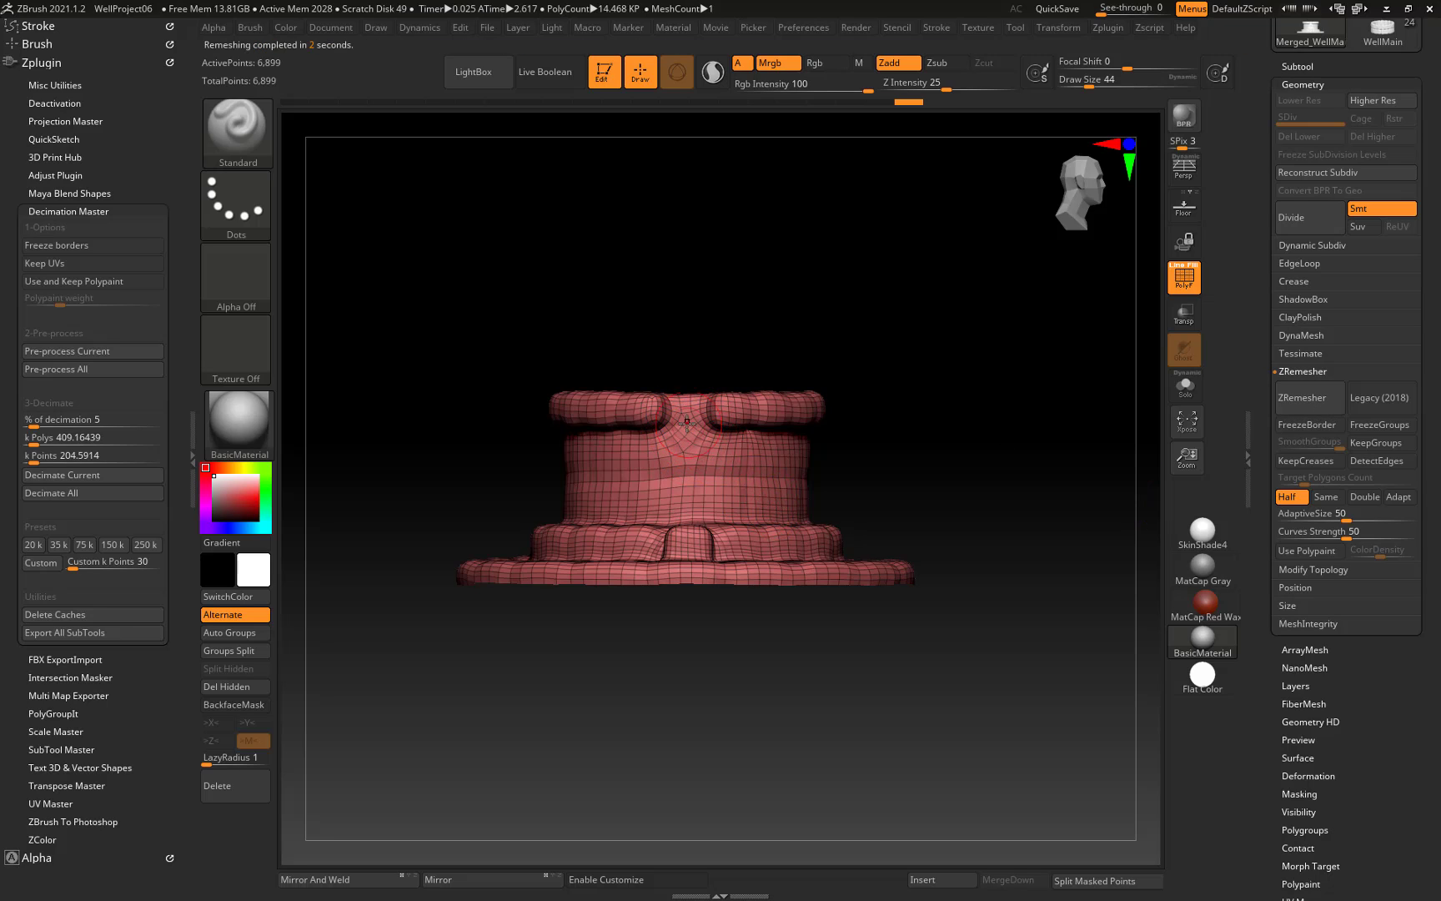
key("ctrl+z")
left_click(1312, 398)
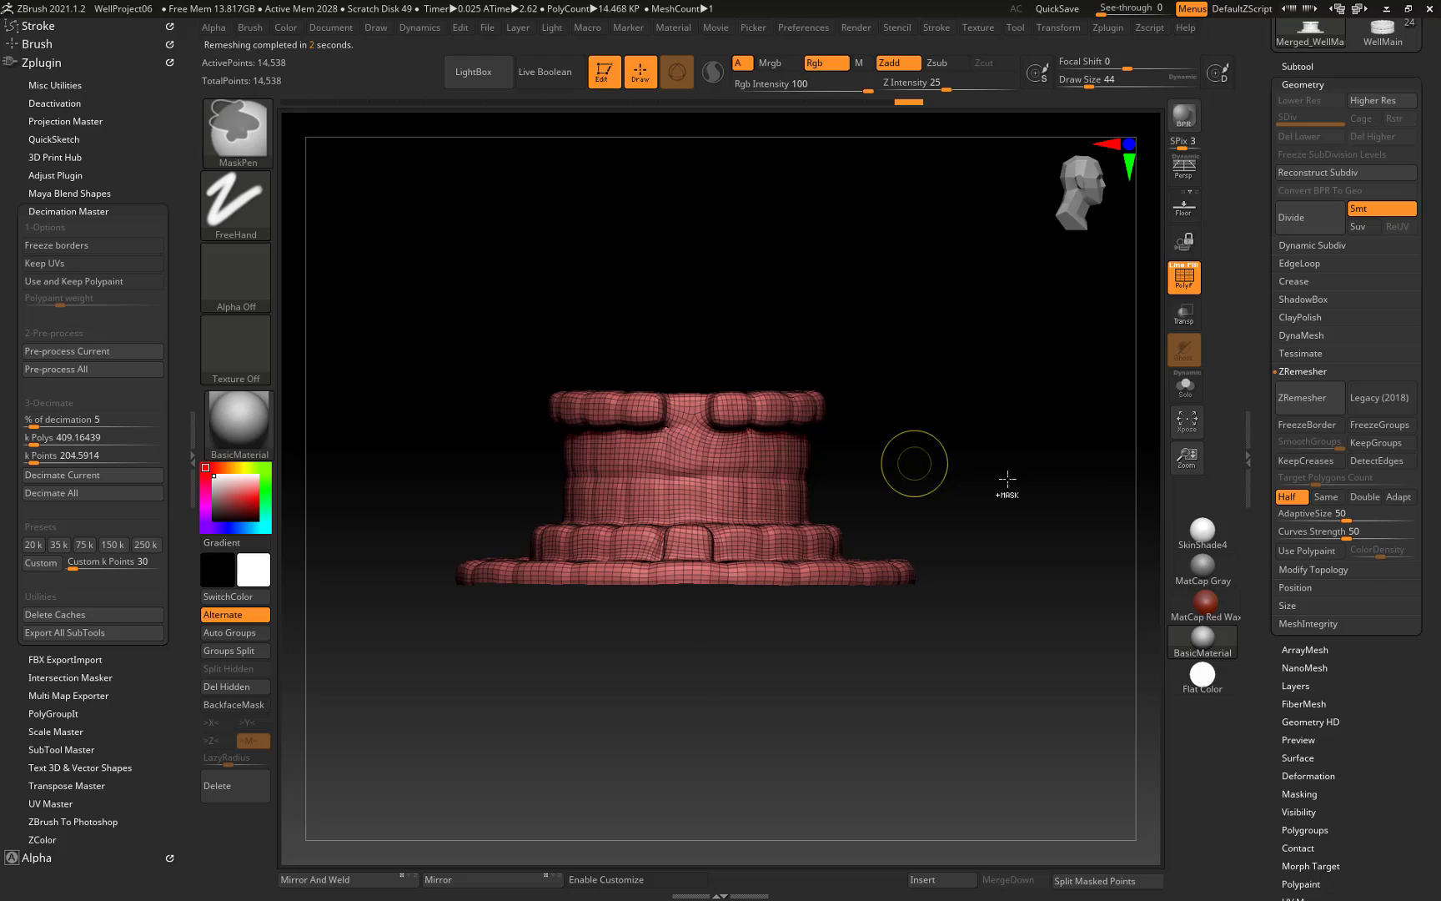
left_click(1310, 398)
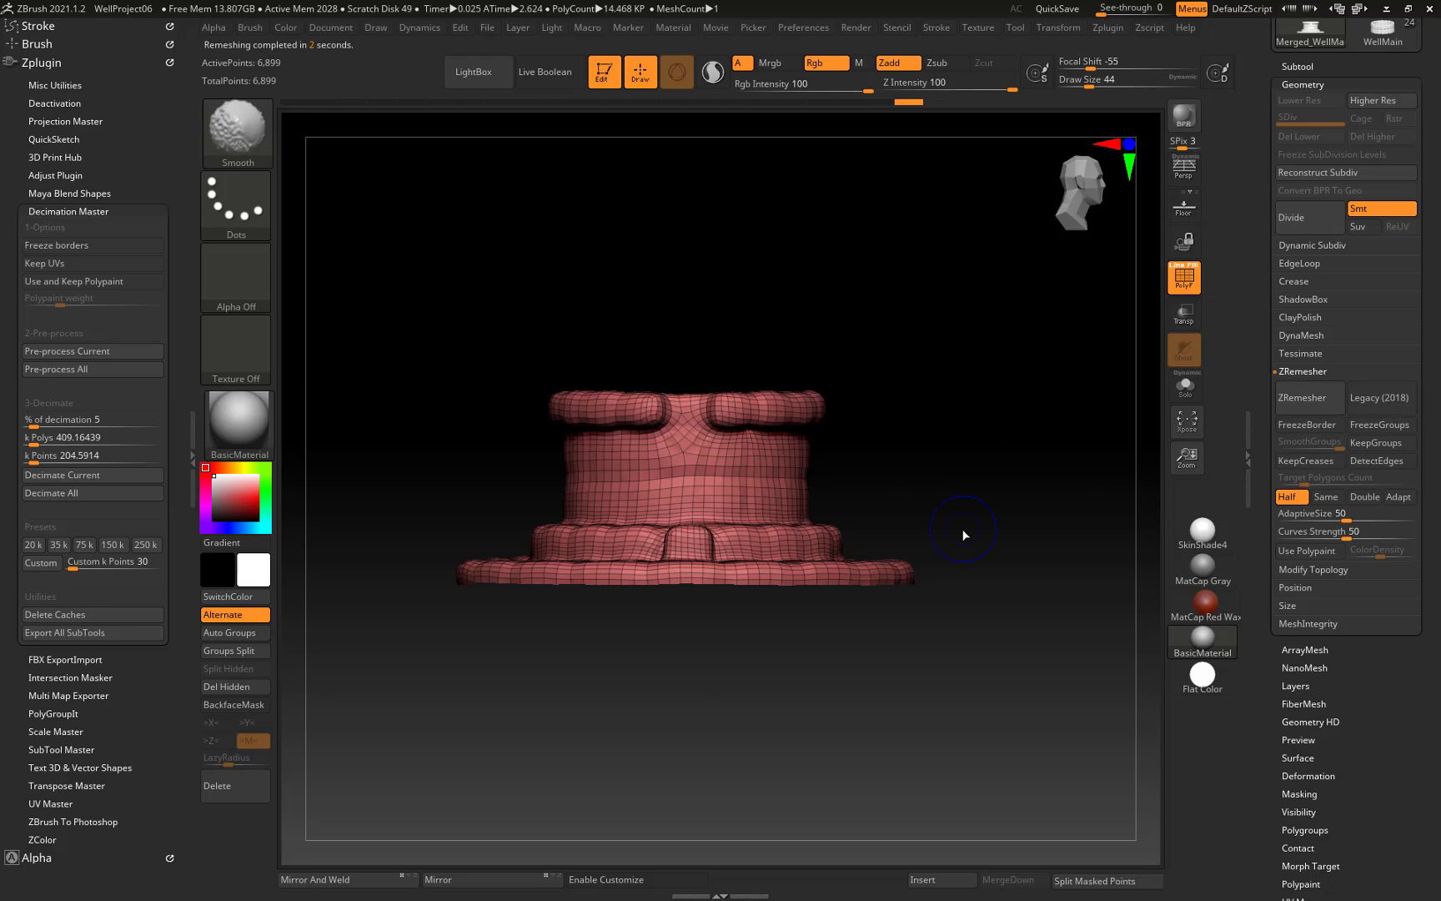
key("ctrl+z")
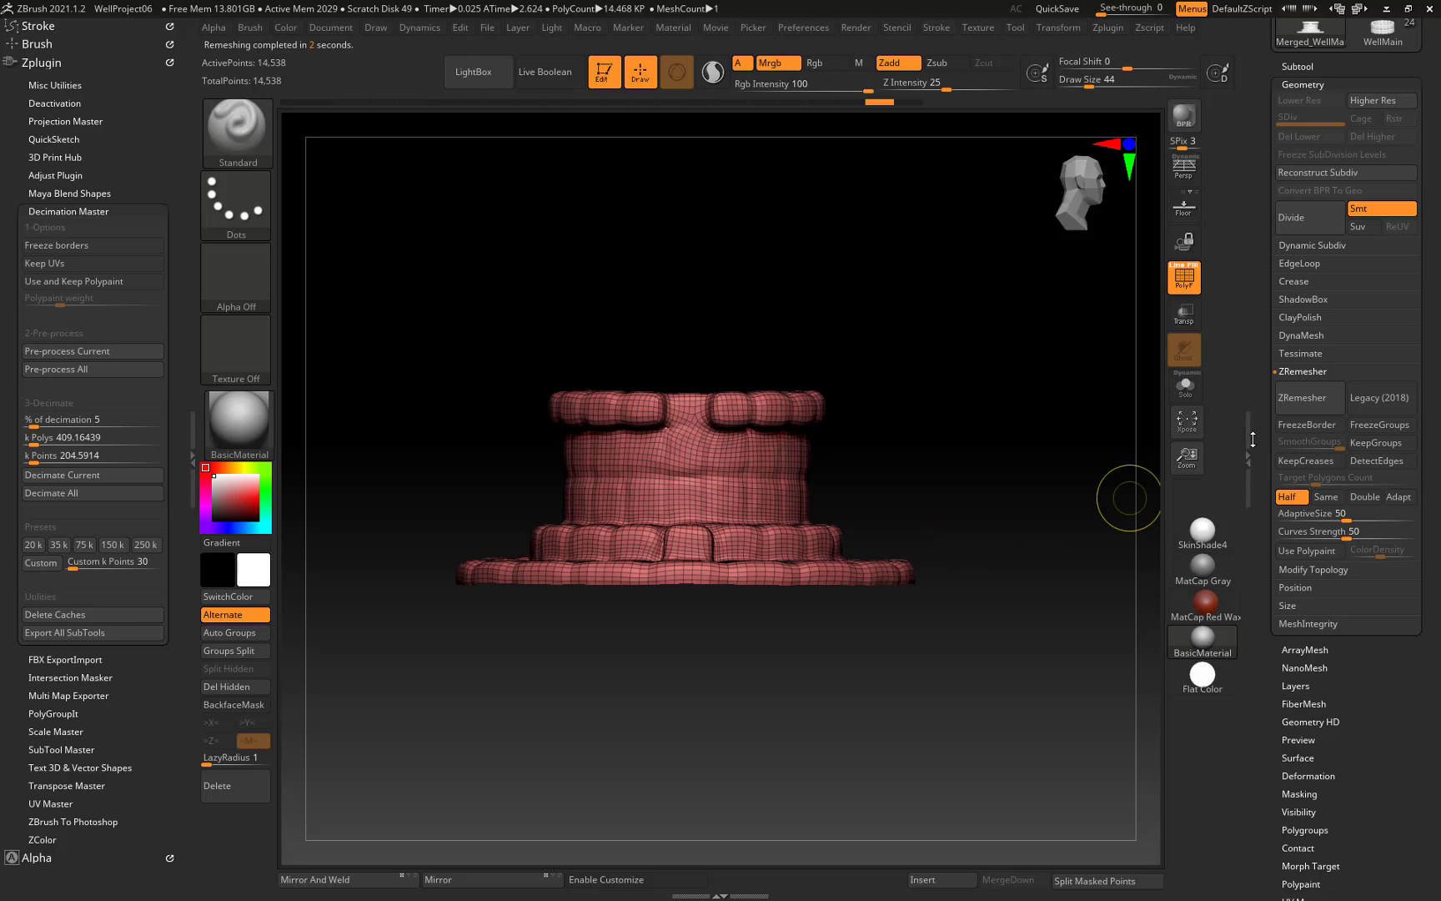
left_click(1316, 404)
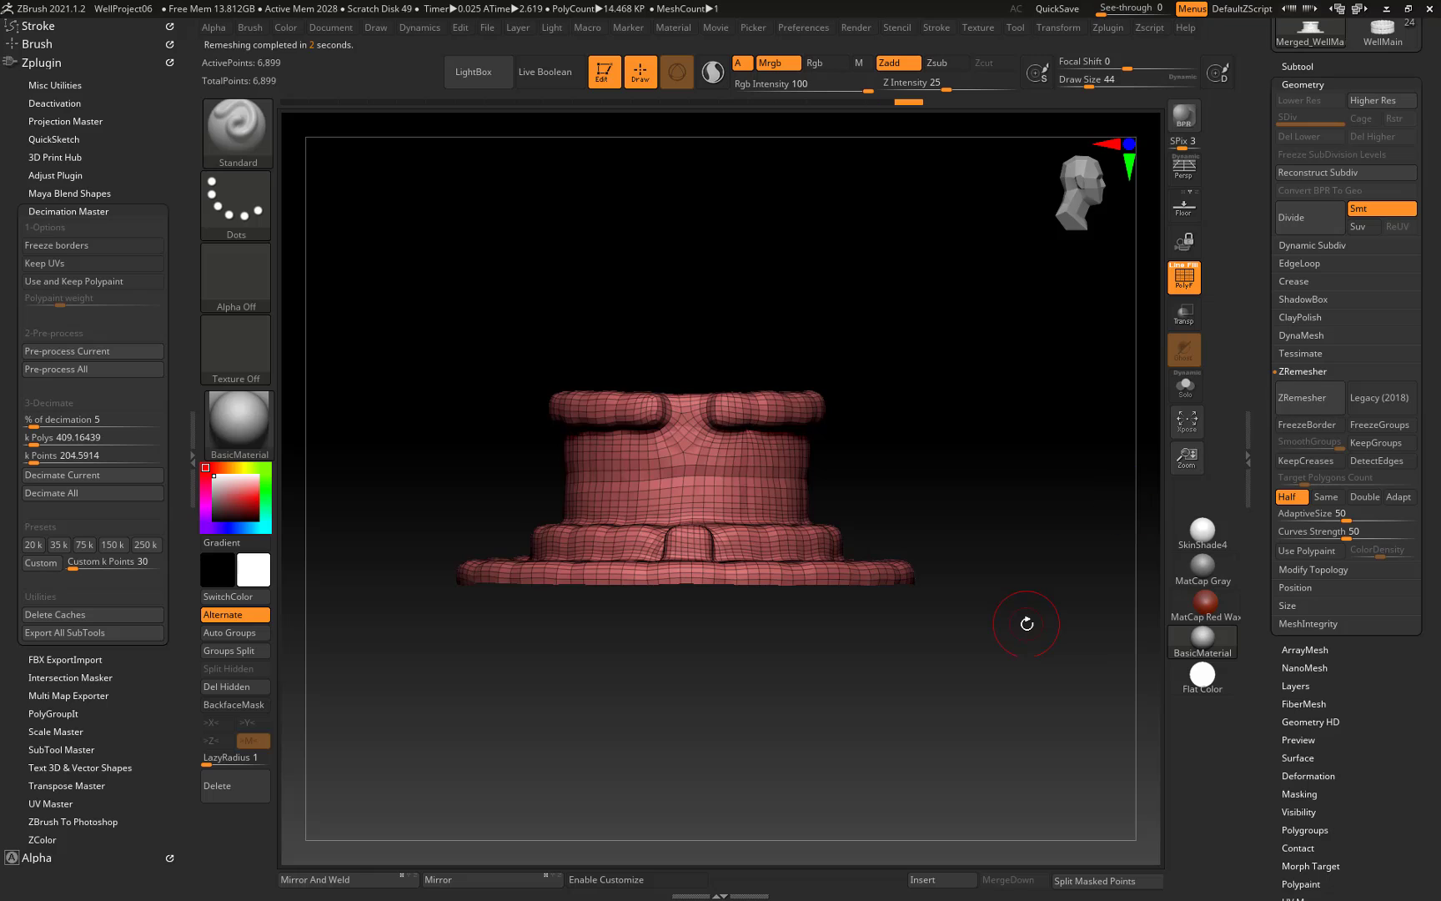
key("ctrl+z")
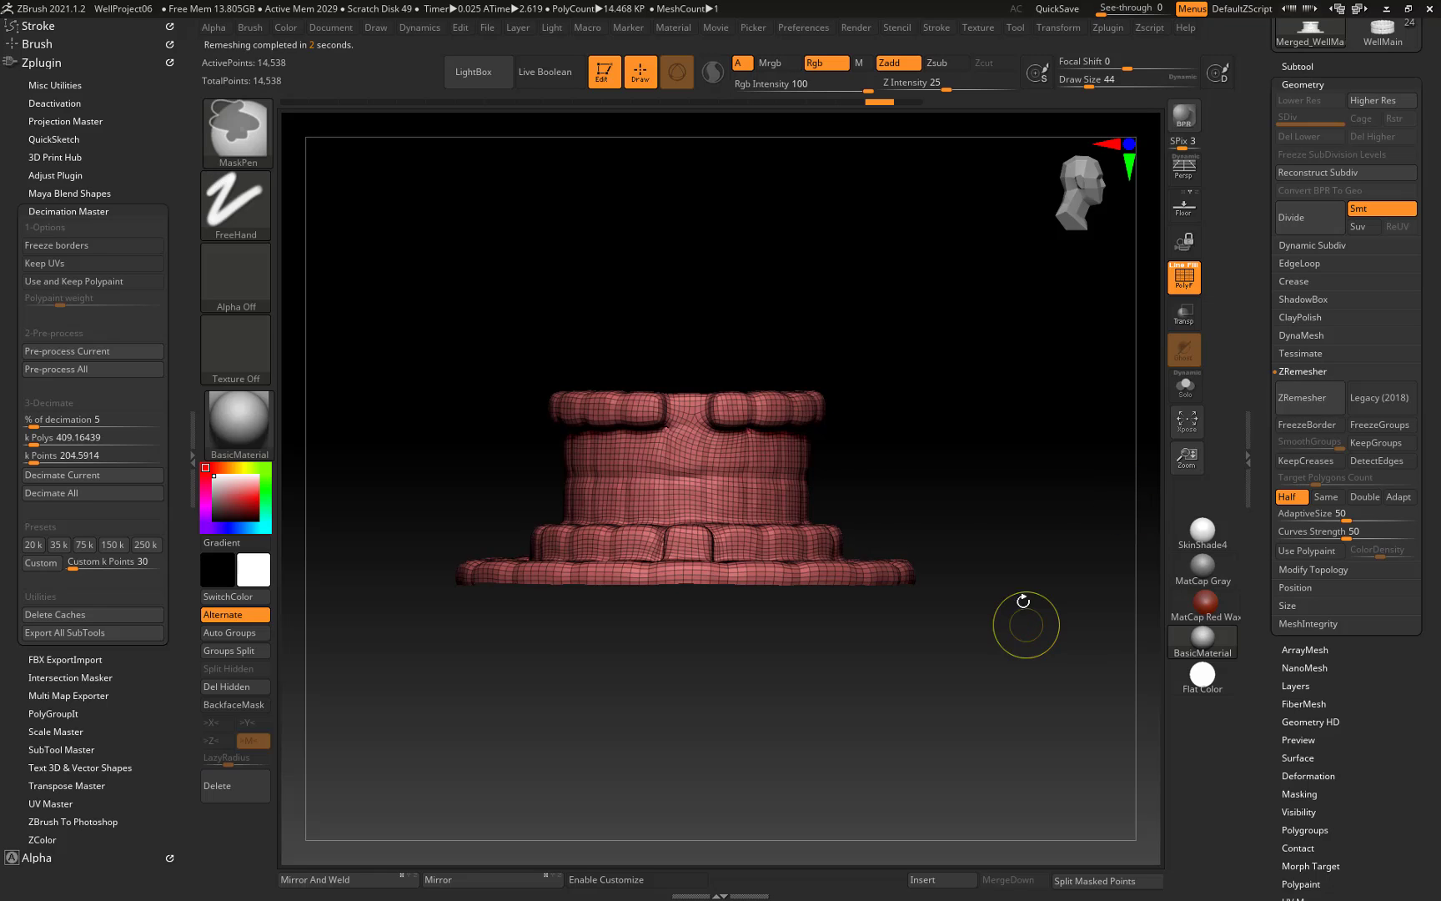
key("ctrl+z")
Read the help descriptions of the ZRemesher, Half and Legacy (2018) options and examine the well's wireframe from the front.
left_click_drag(996, 468, 932, 487, "shift")
left_click_drag(820, 488, 1112, 447, "alt")
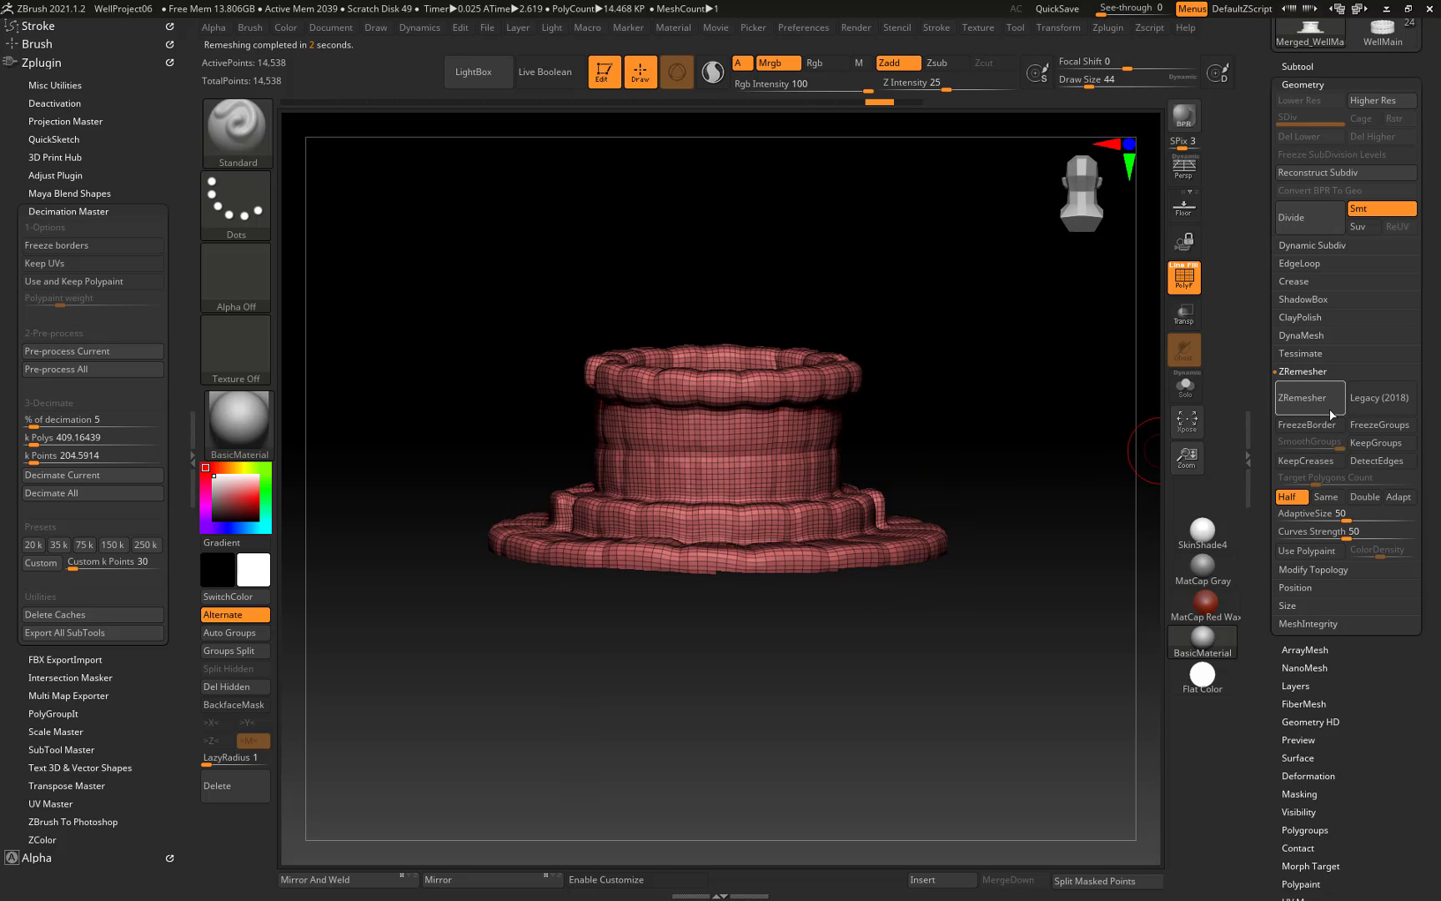
key("ctrl")
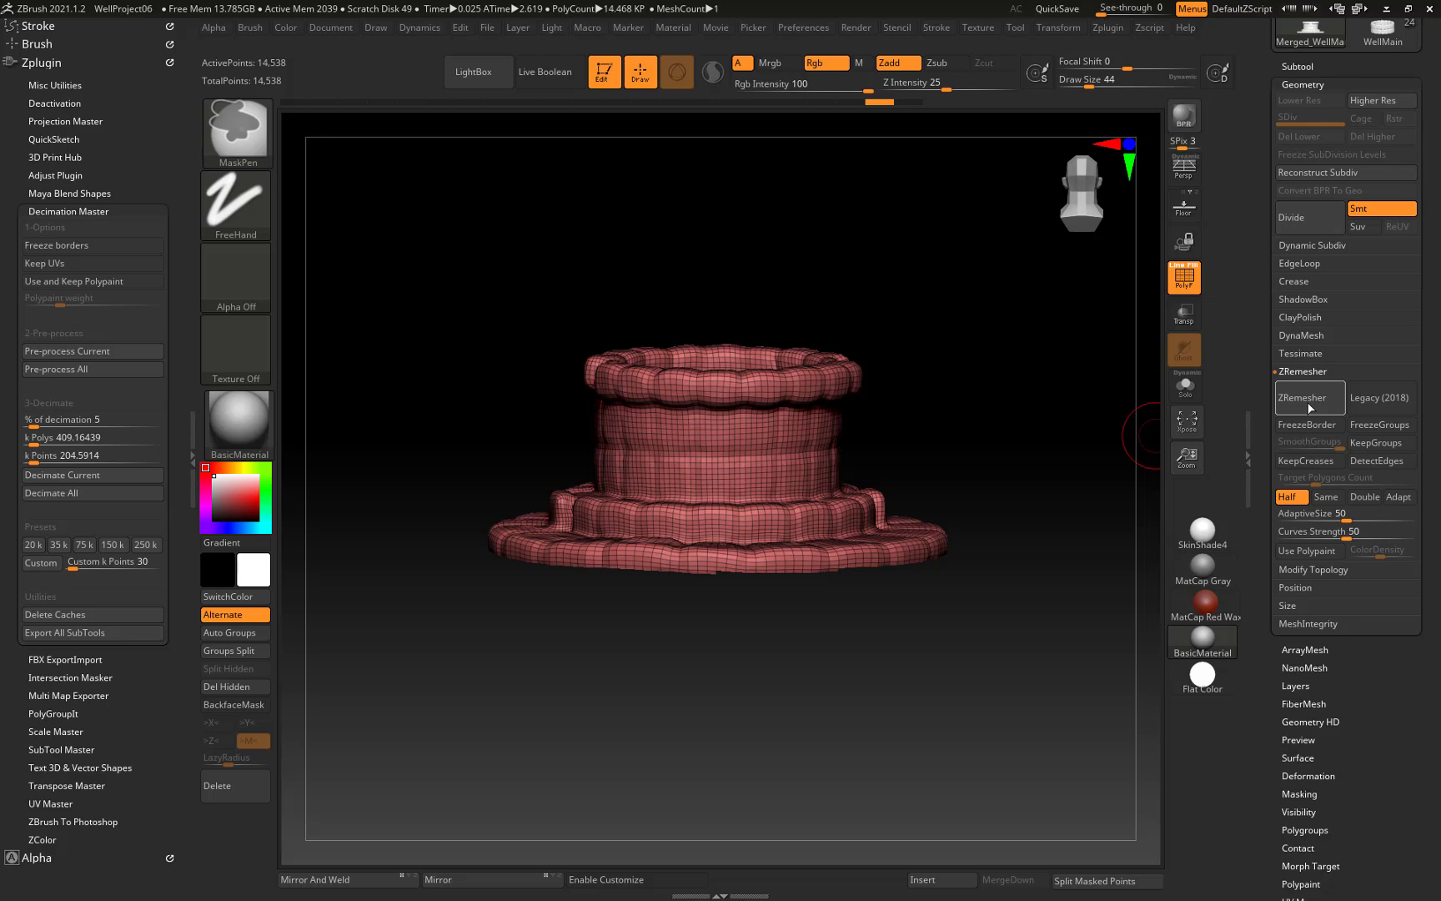
key("ctrl")
key("ctrl")
key("ctrl")
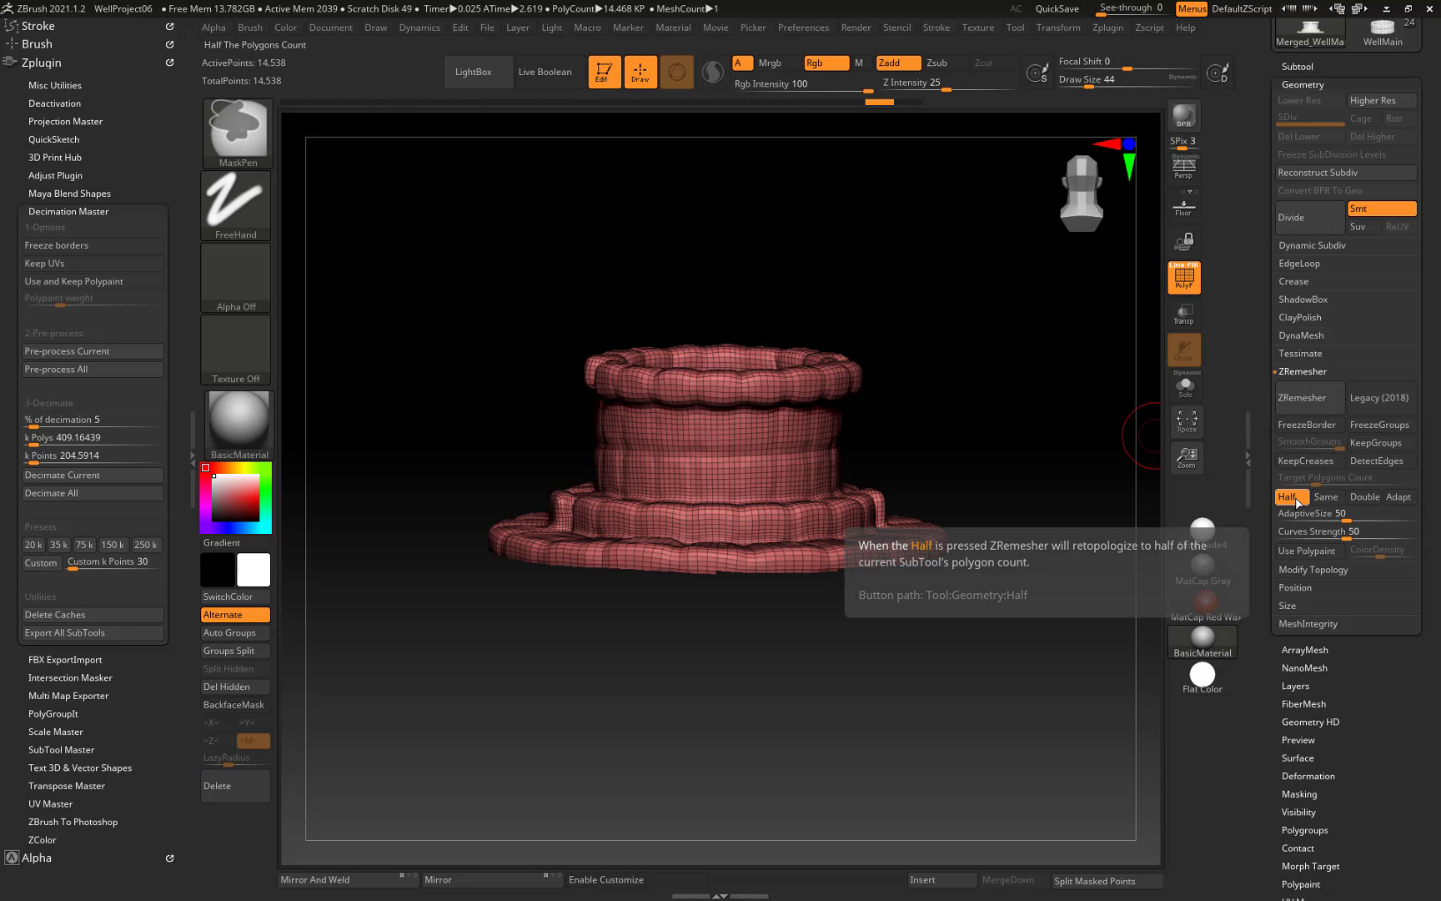
key("ctrl")
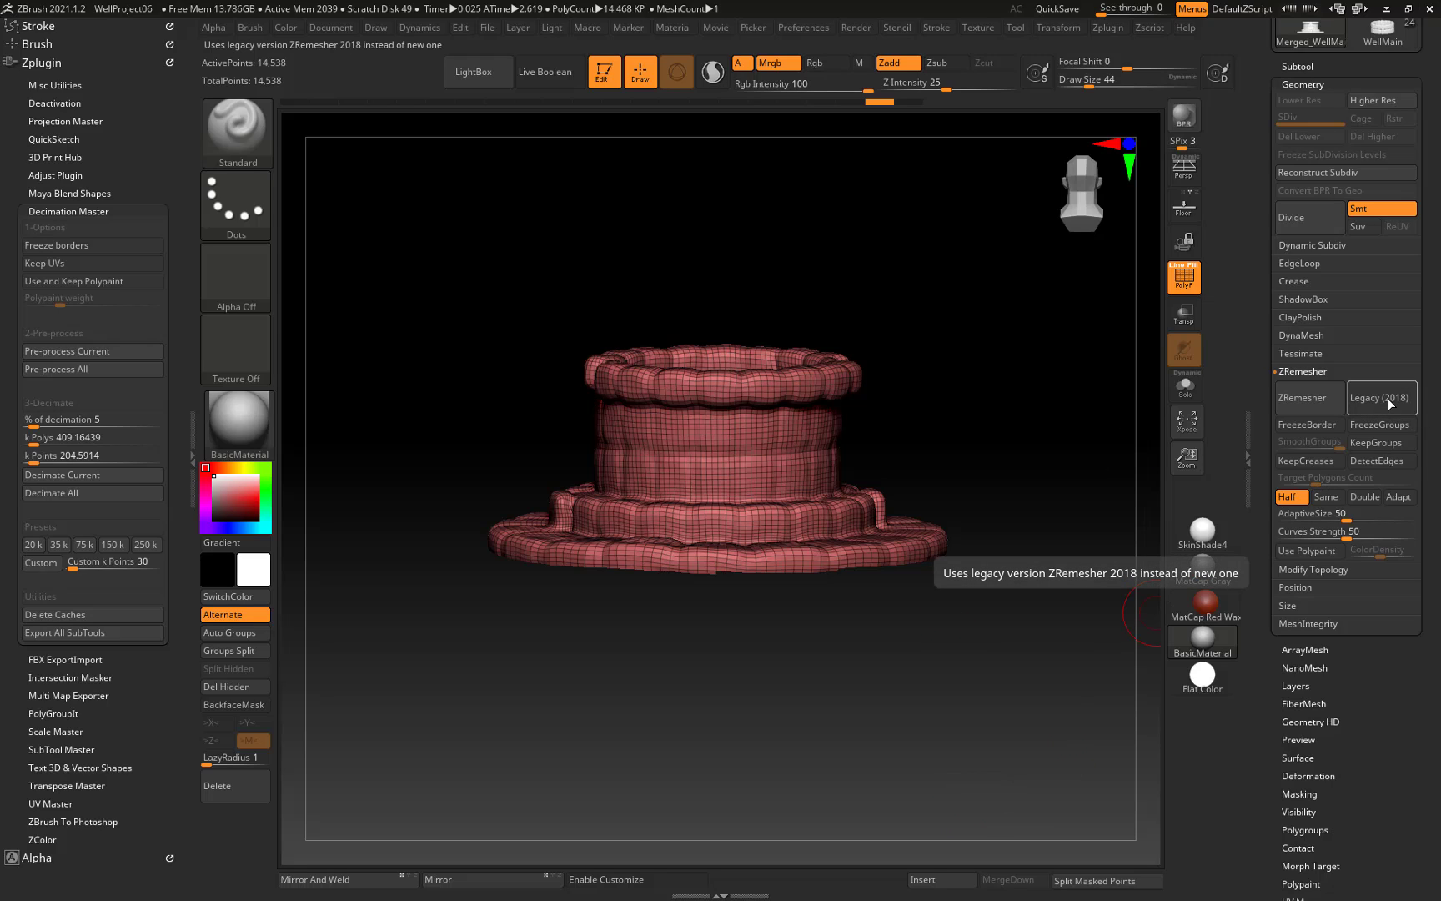
left_click_drag(1013, 418, 944, 432, "alt")
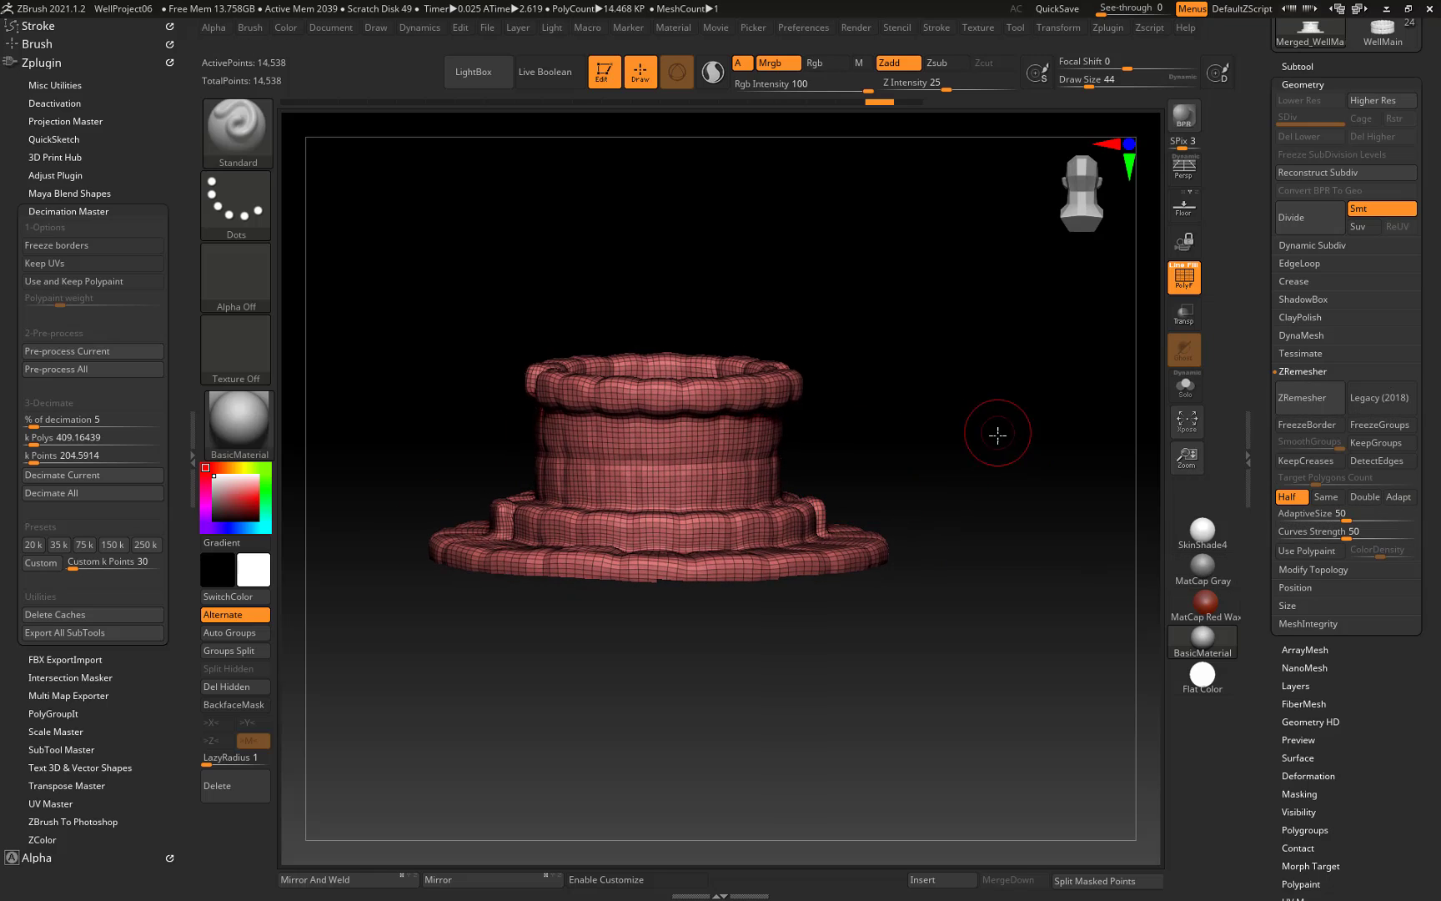
left_click_drag(998, 432, 1084, 358, "alt")
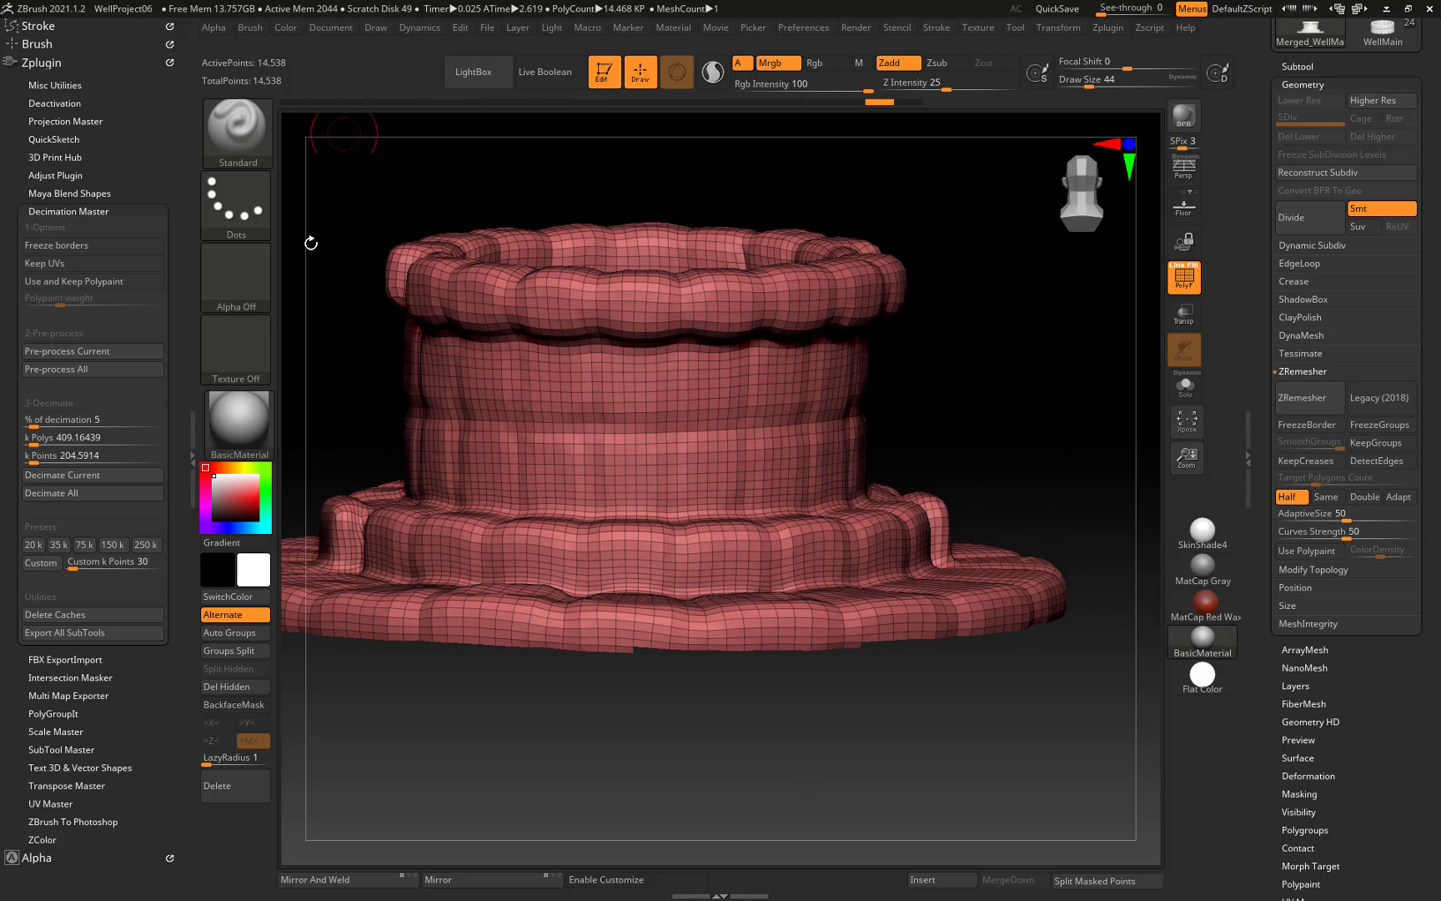
Remesh the well twice with ZRemesher at half the polygon count, and undo the second remesh.
left_click(1308, 398)
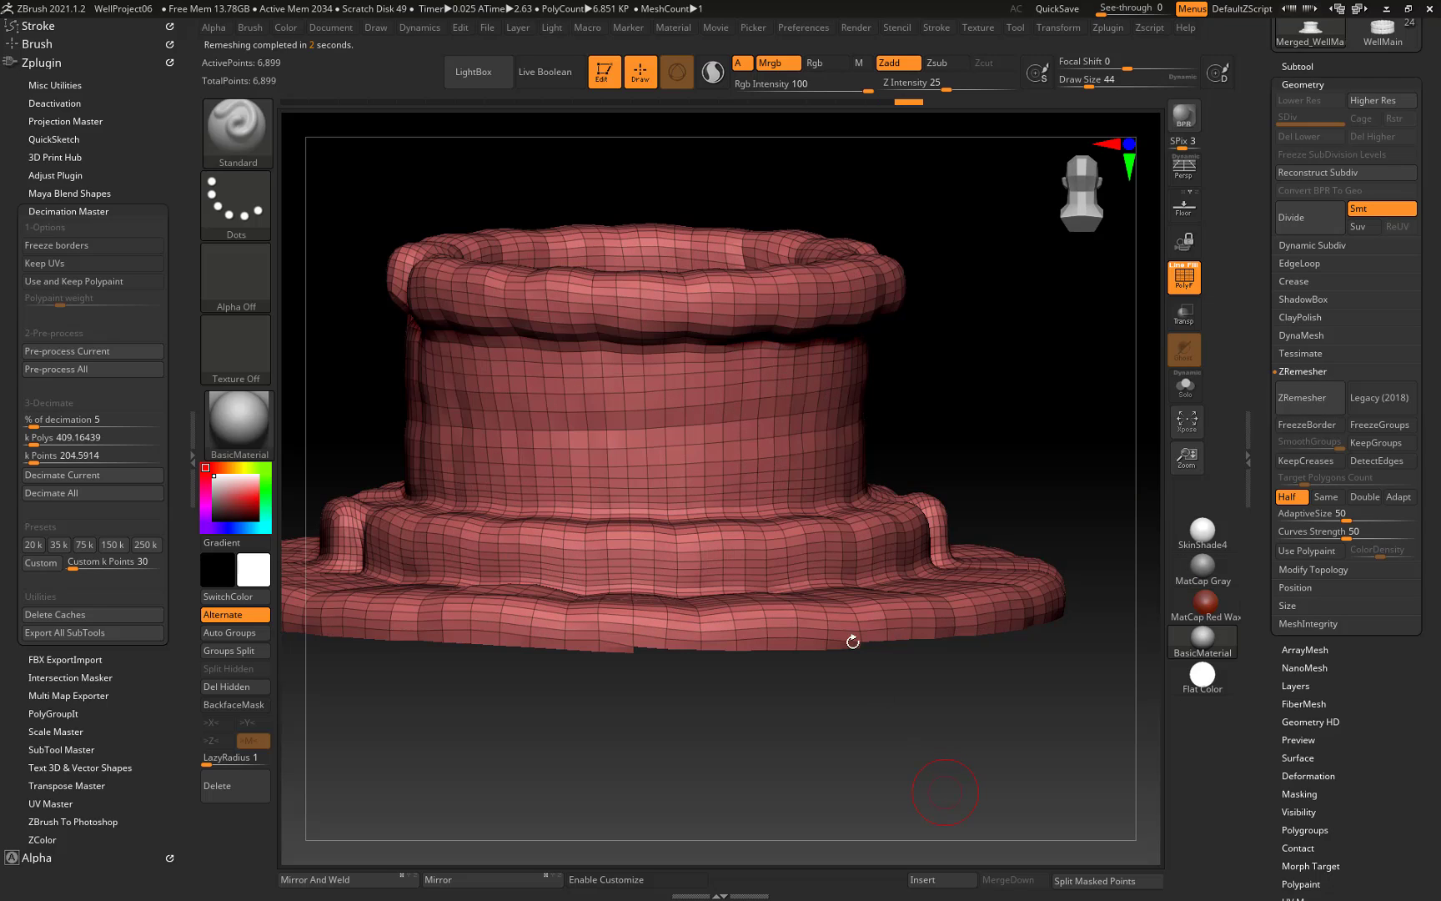
right_click_drag(1000, 429, 930, 466, "ctrl")
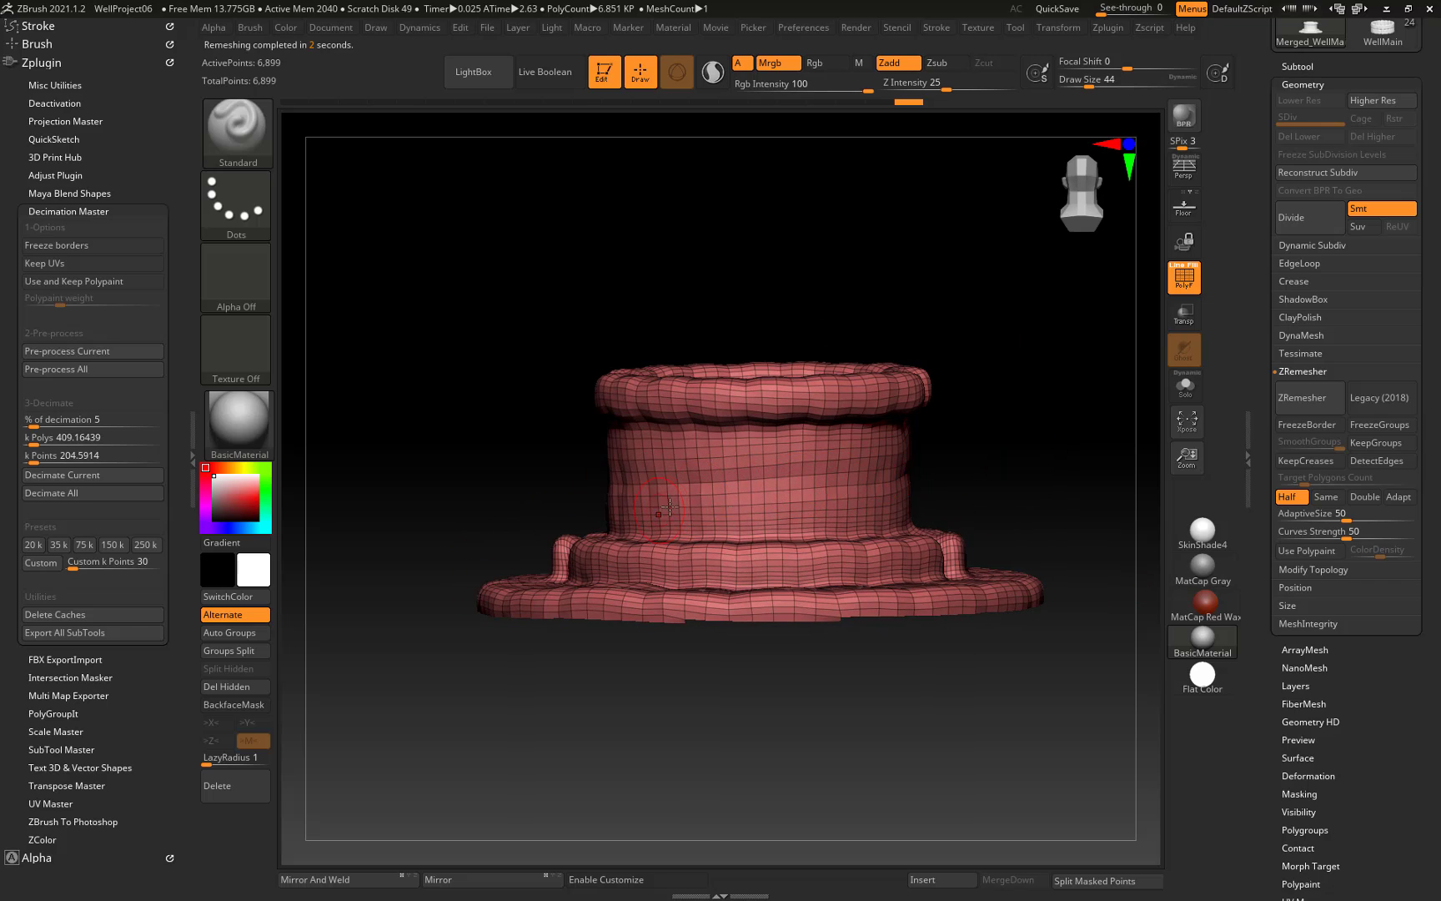
left_click(1308, 412)
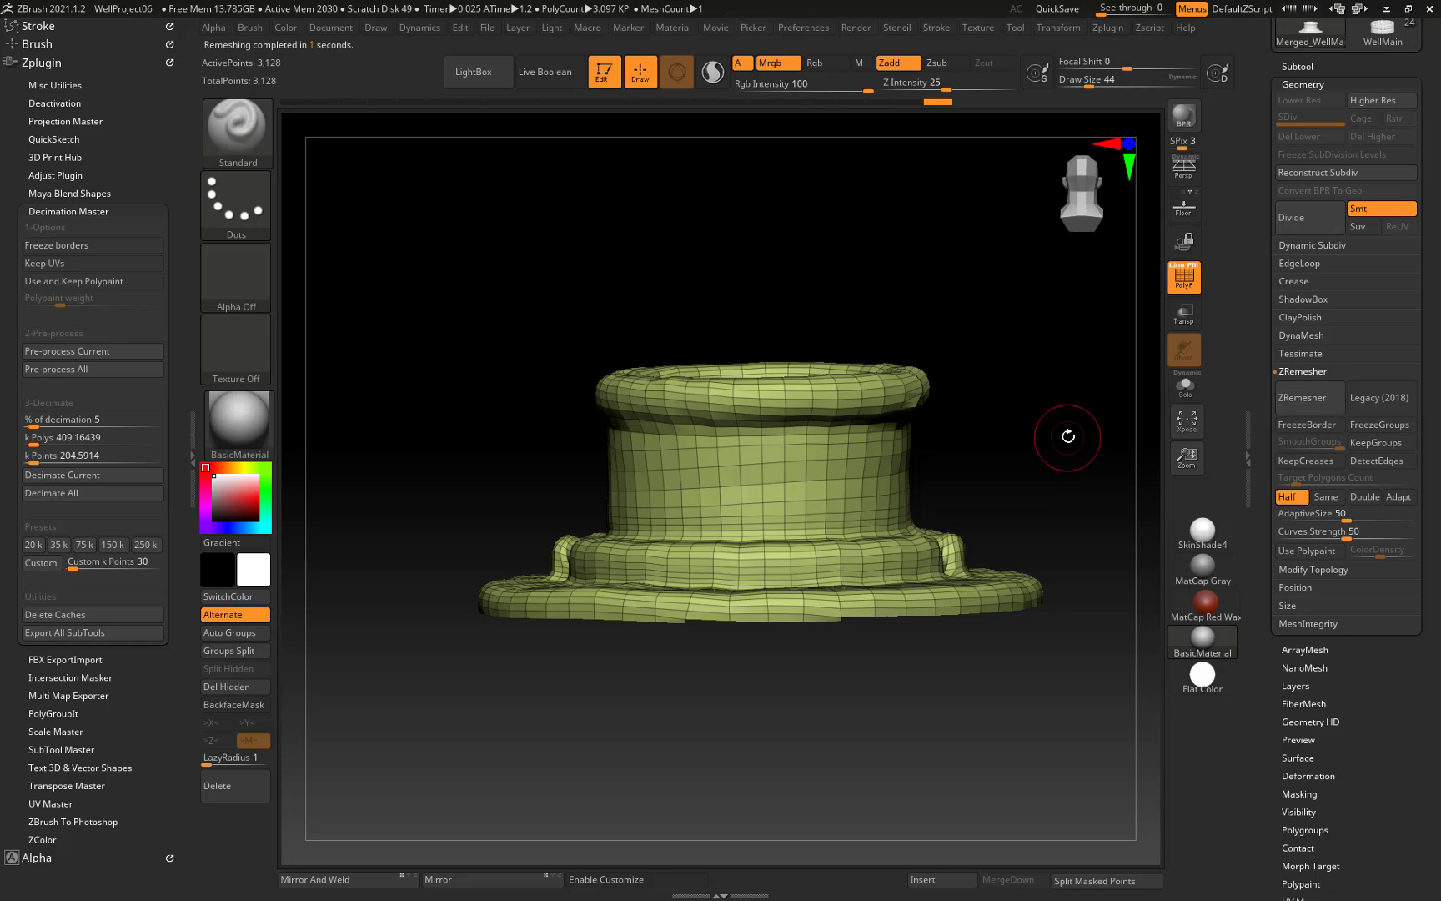
mouse_move(1068, 436)
right_mouse_down()
mouse_move(1055, 432)
mouse_move(1176, 442)
mouse_move(1152, 428)
right_mouse_up()
key("ctrl")
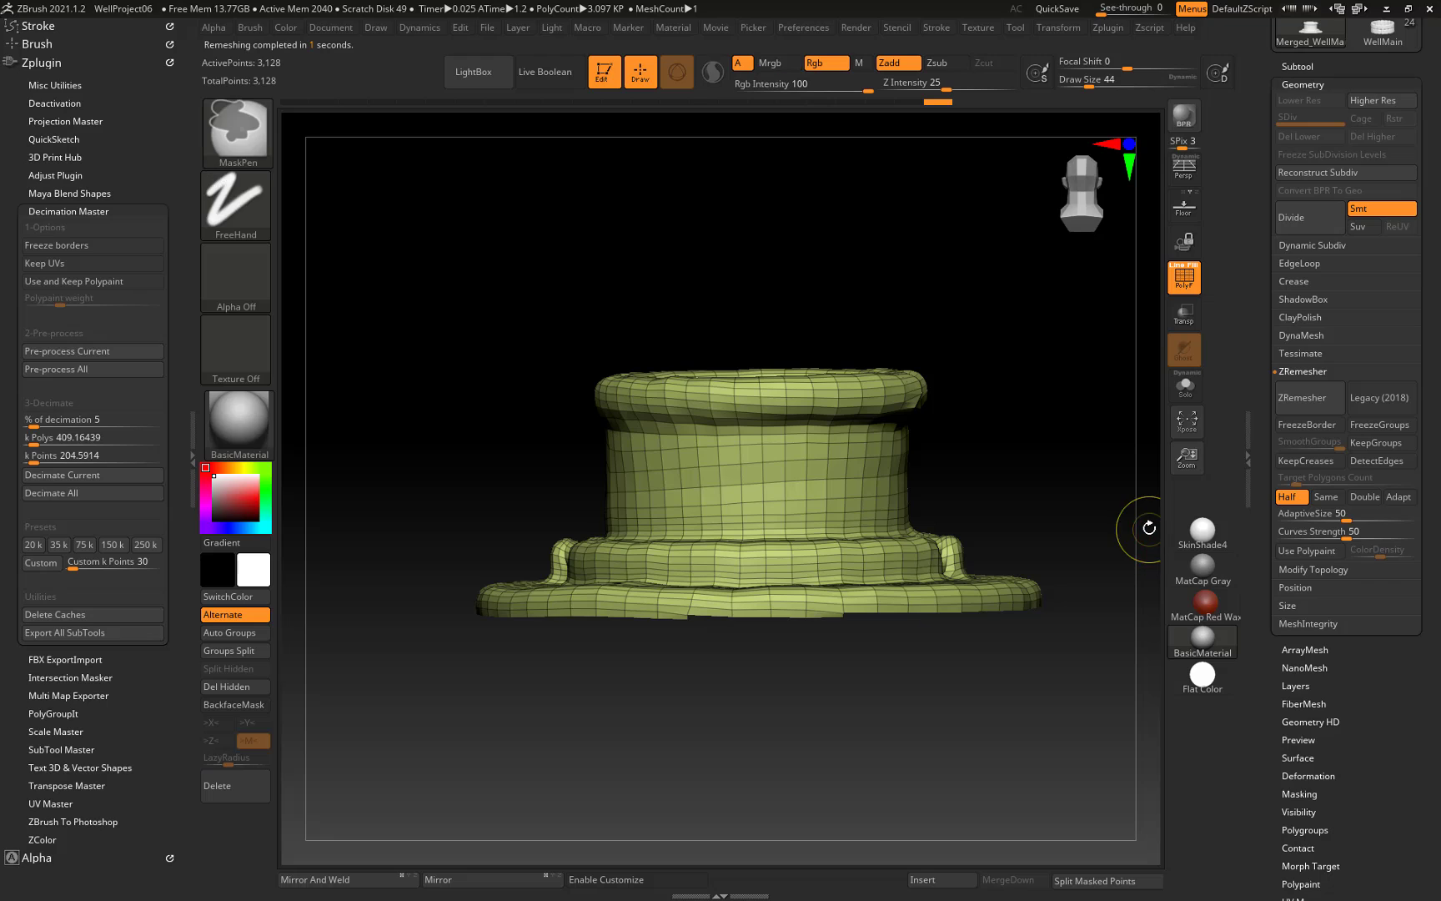
key("ctrl+z")
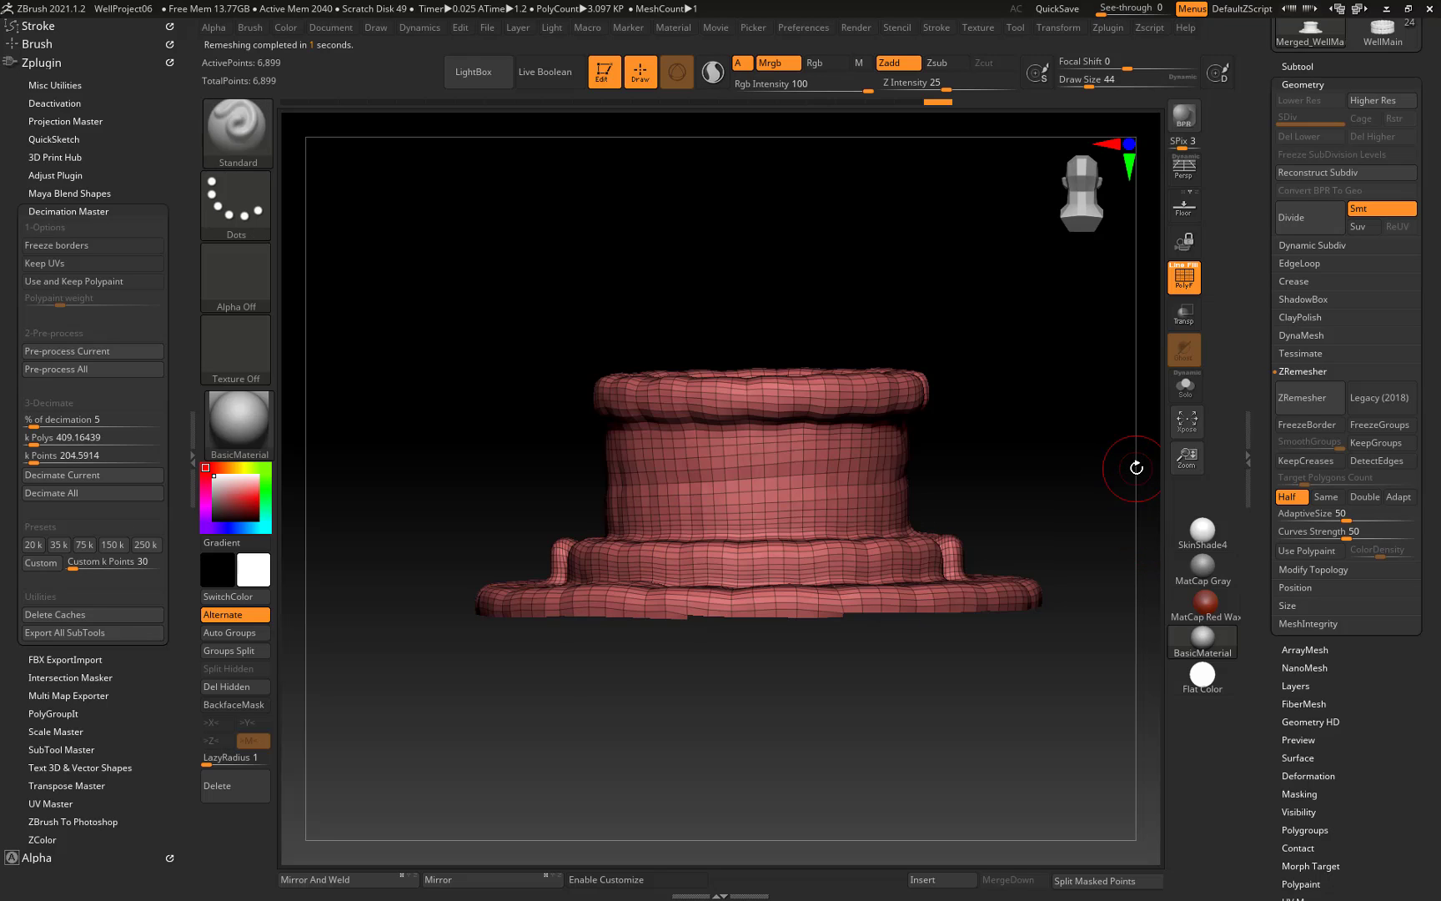
key("ctrl+z")
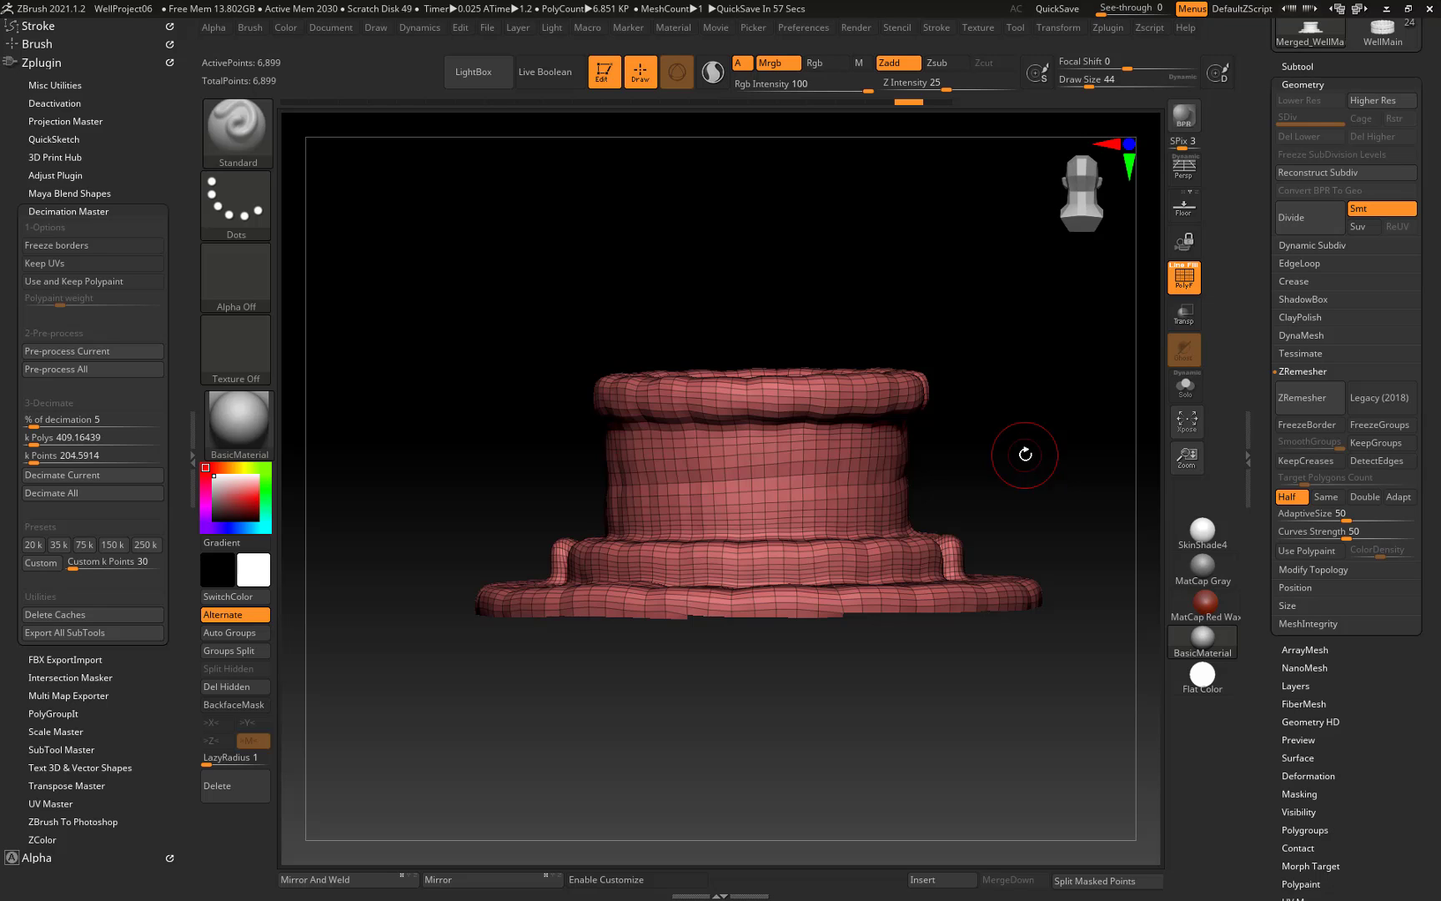
Examine the remeshed well's wireframe from the front, from below and from above.
left_click_drag(1025, 454, 1004, 513)
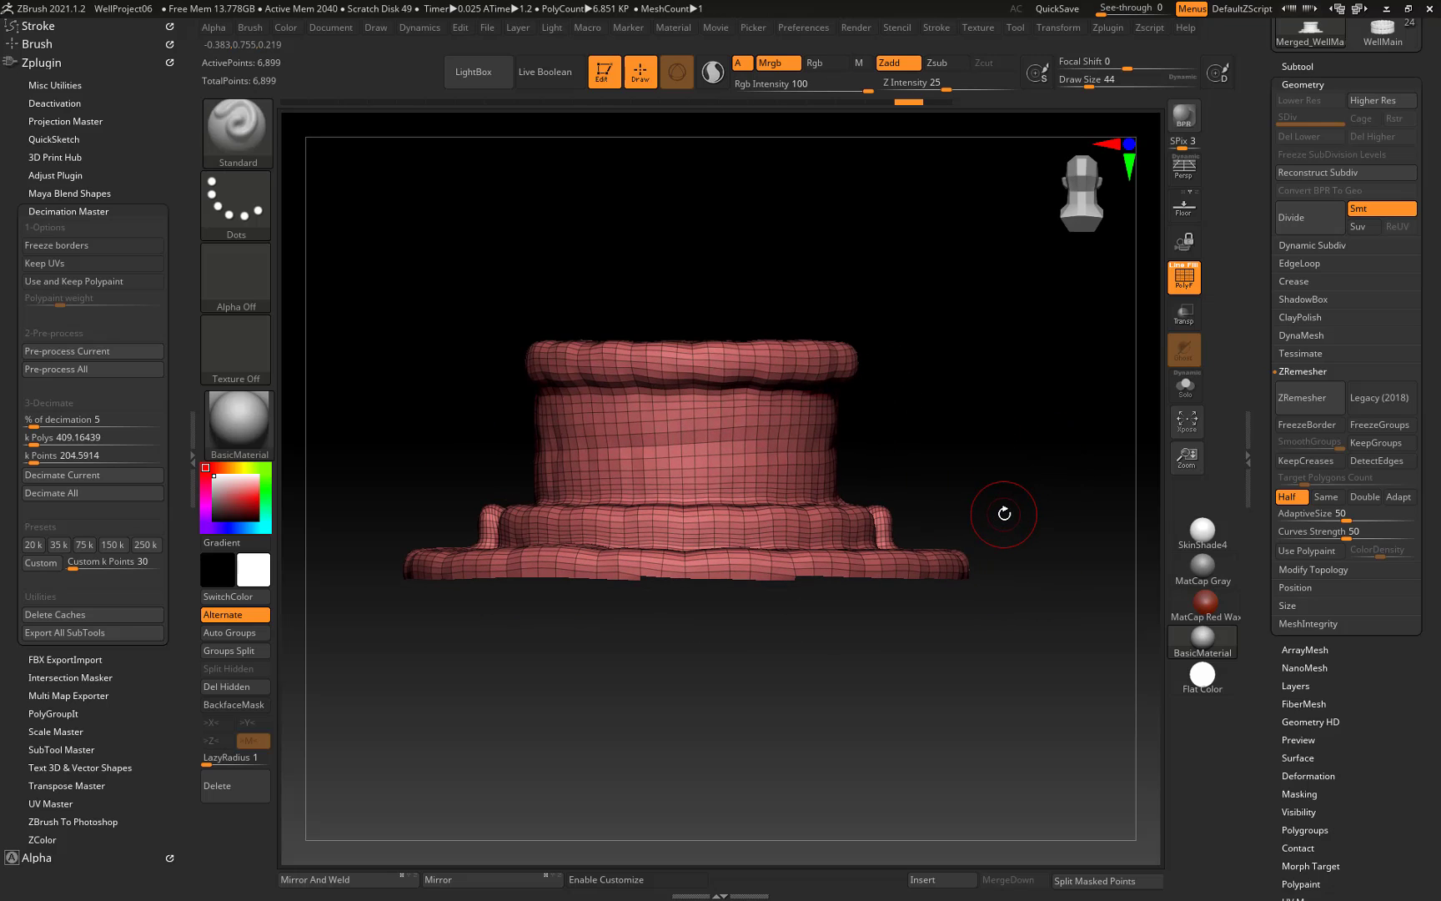
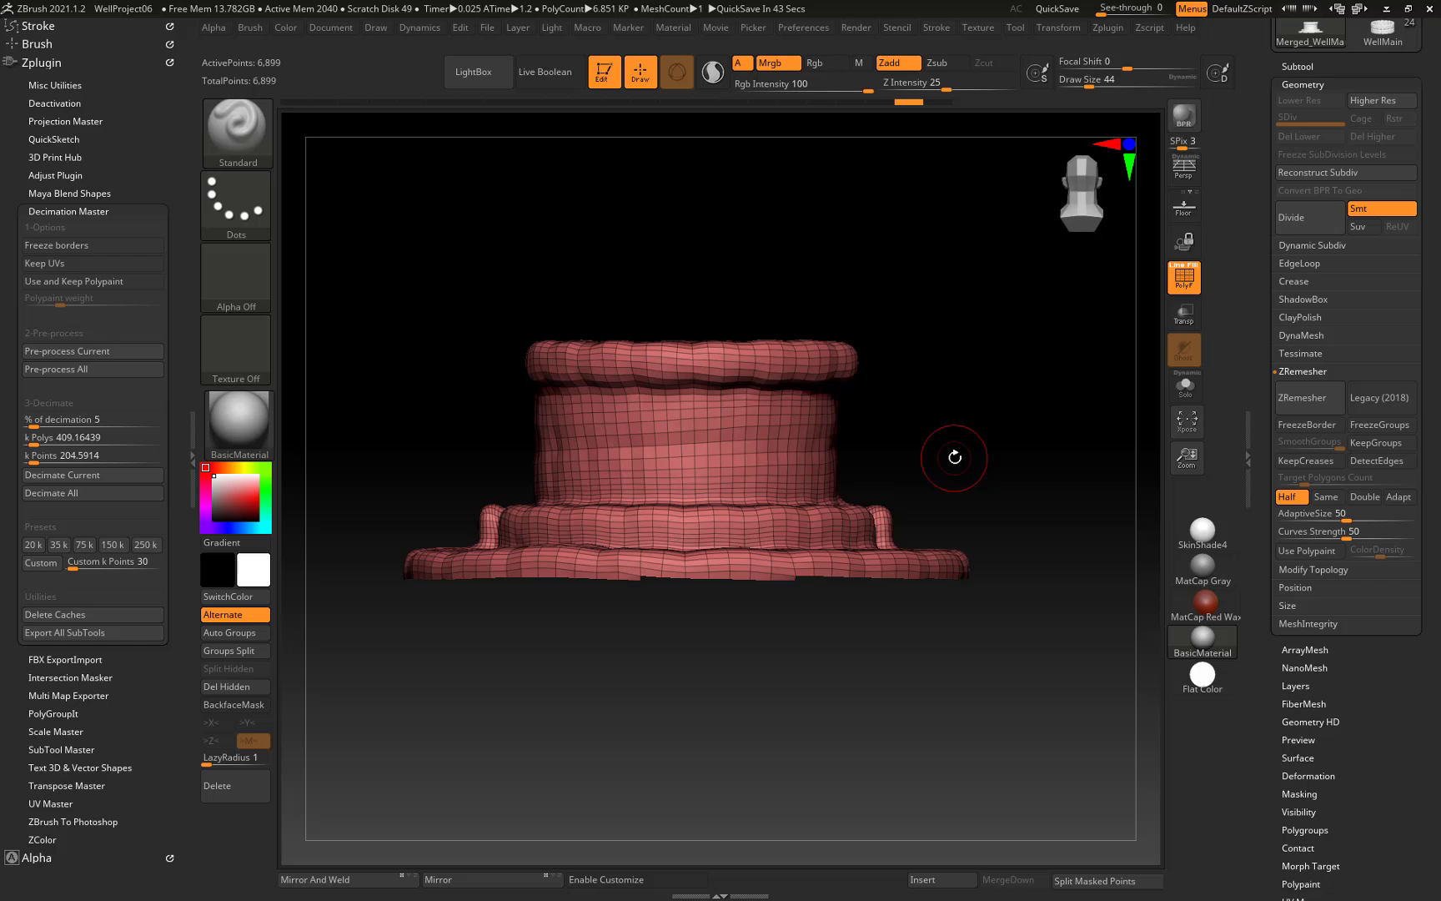
mouse_move(955, 457)
left_mouse_down()
mouse_move(998, 421)
mouse_move(994, 361)
mouse_move(955, 296)
mouse_move(1055, 315)
mouse_move(1026, 313)
left_mouse_up()
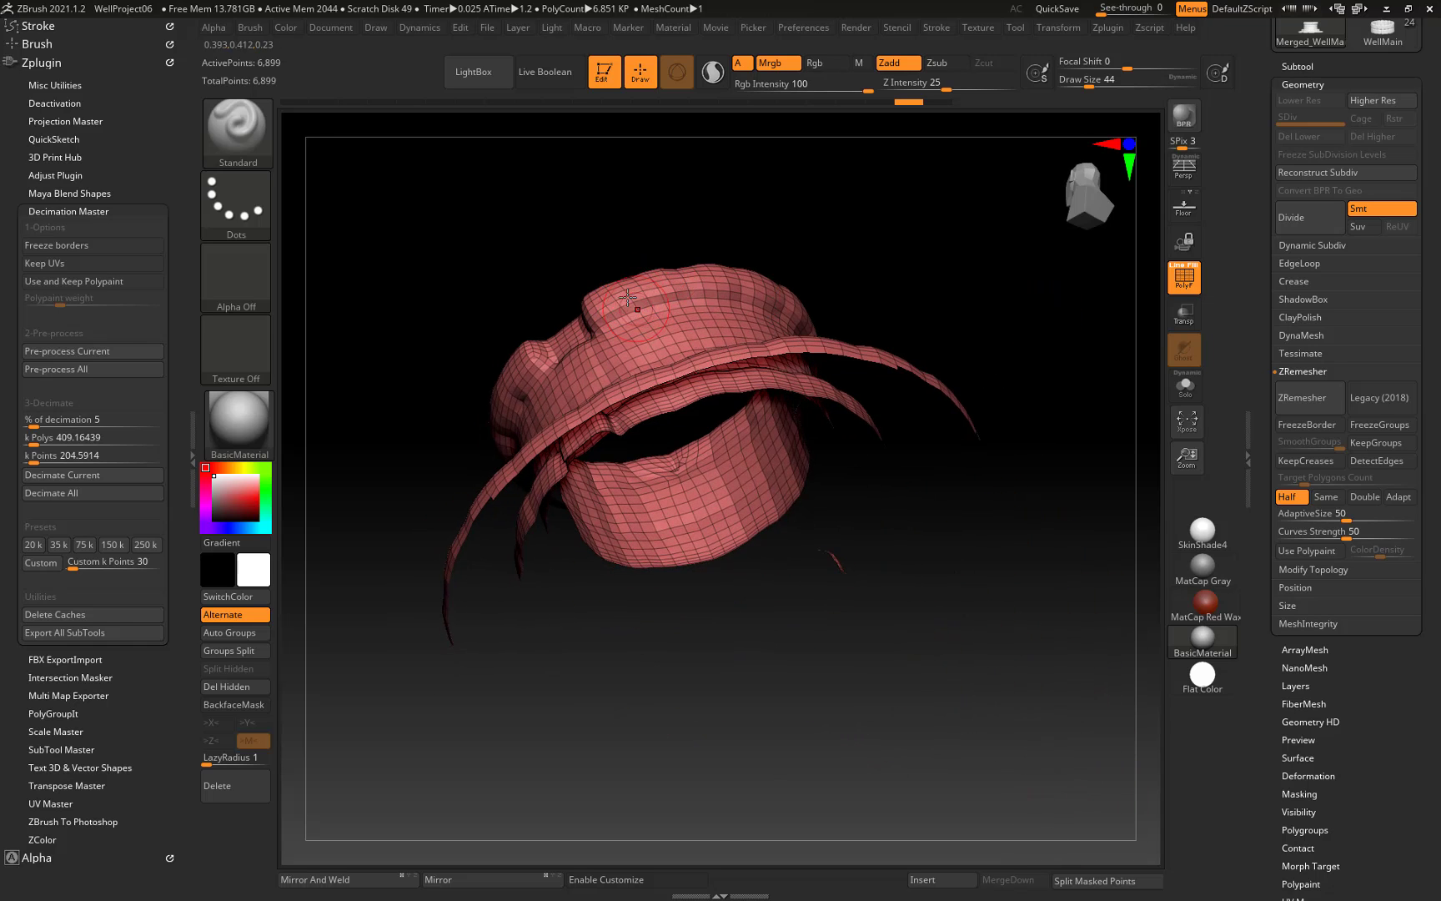
mouse_move(856, 300)
left_mouse_down()
mouse_move(888, 244)
mouse_move(989, 477)
mouse_move(1084, 502)
left_mouse_up()
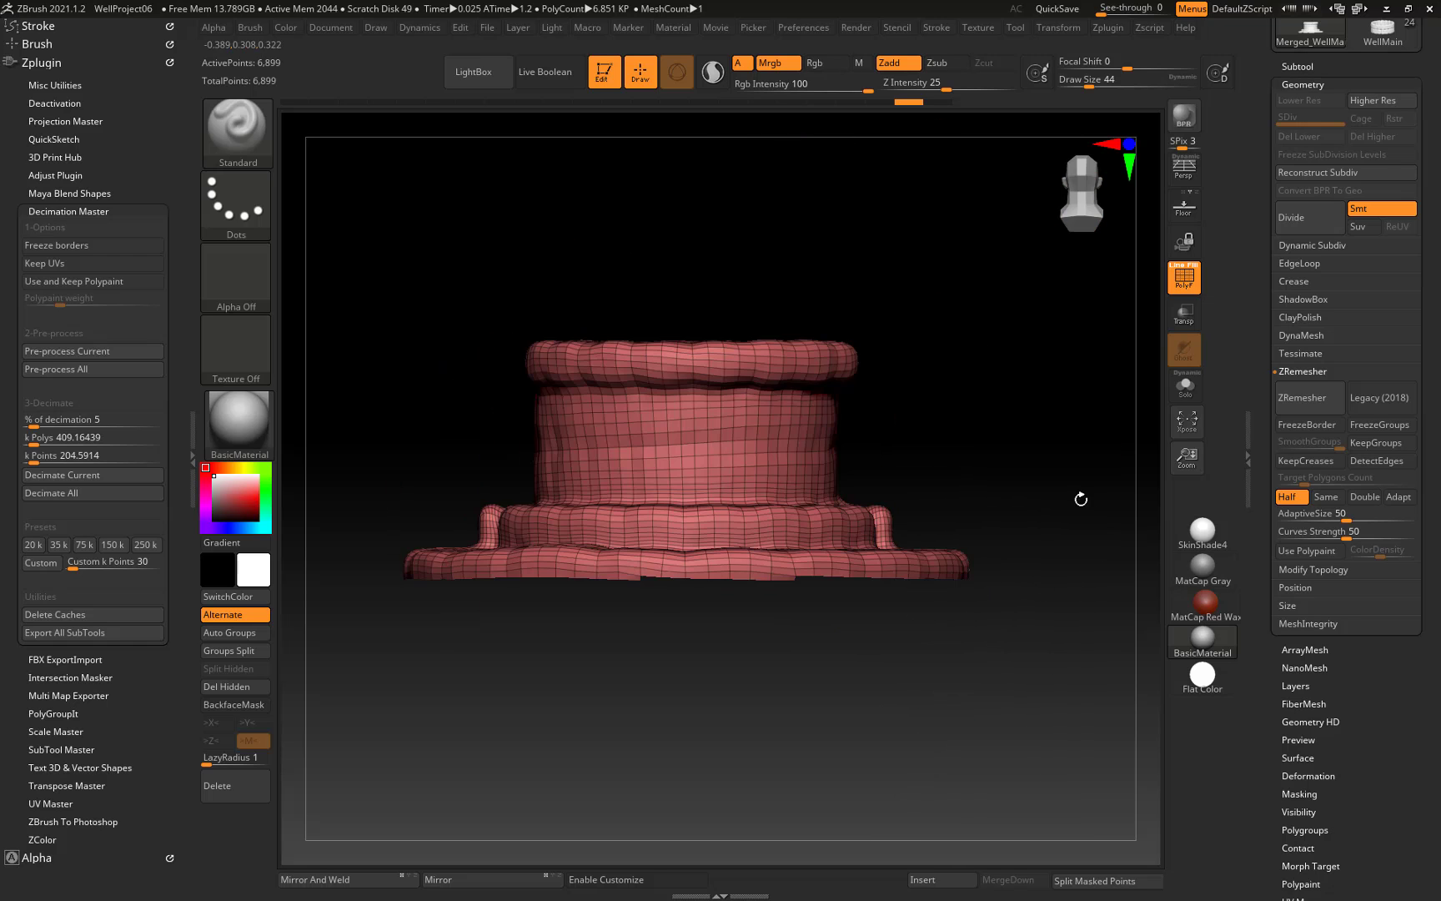
left_click_drag(1020, 443, 744, 402)
left_click_drag(556, 331, 757, 441)
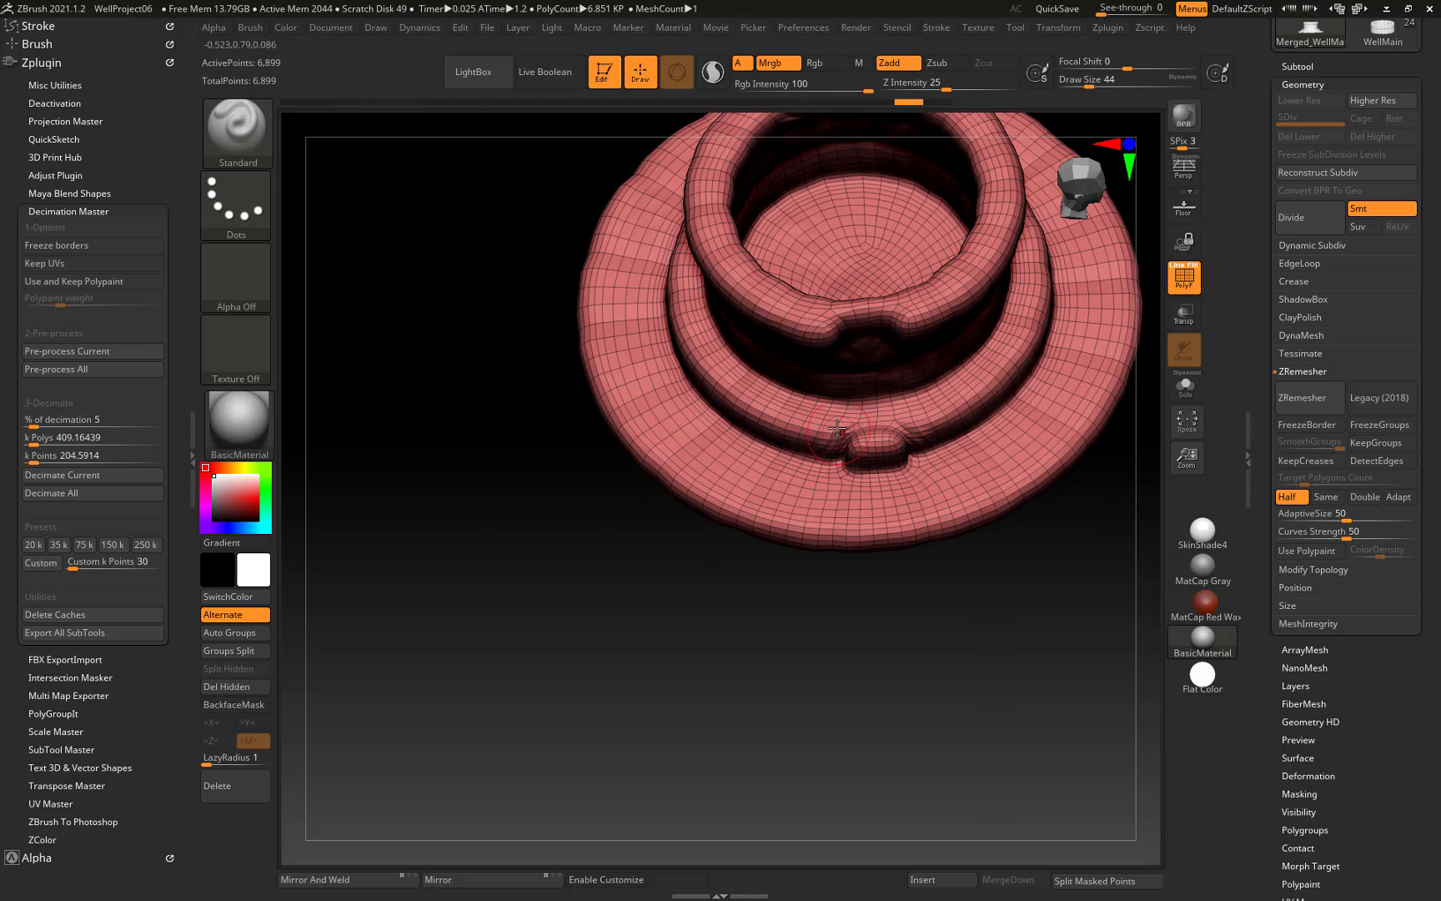
left_click_drag(446, 507, 878, 359)
left_click_drag(905, 352, 890, 356)
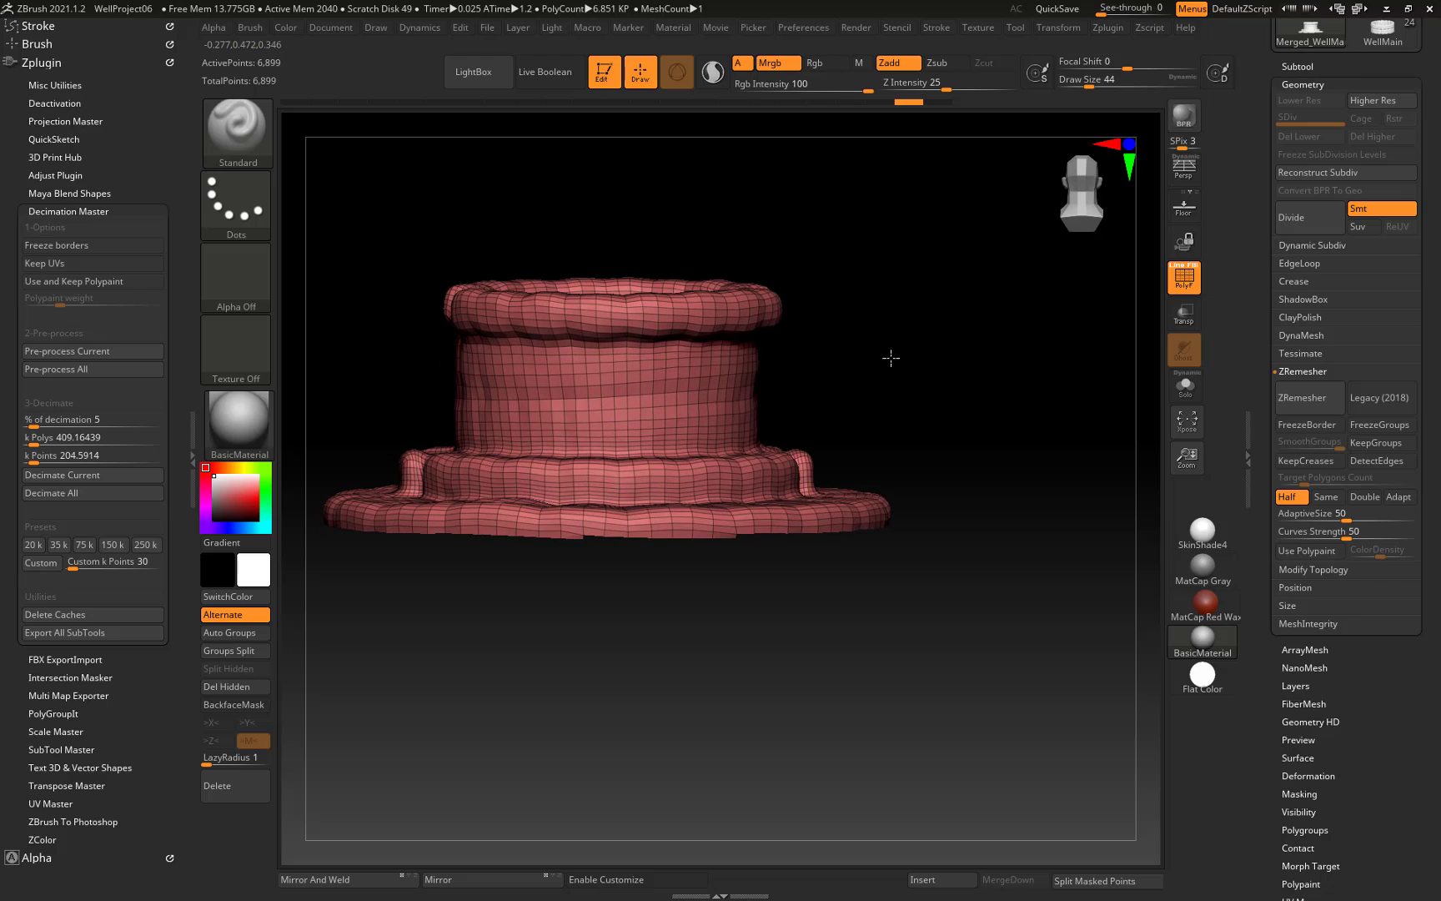
key("shift")
Switch to the detailed WellMain tool and merge its visible stone subtools into a separate single-mesh tool.
left_click(1307, 67)
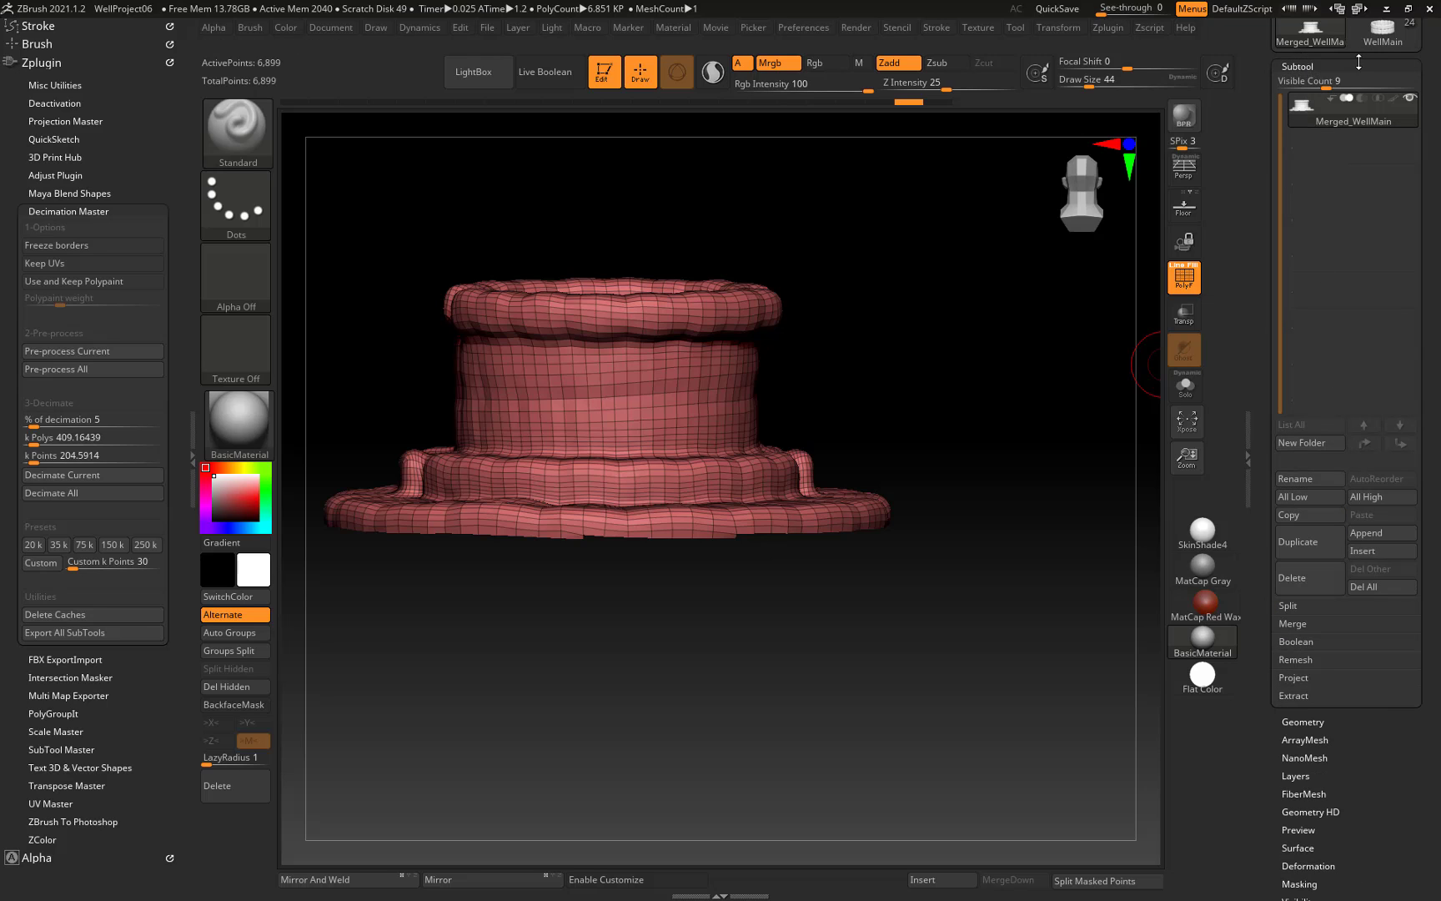
left_click_drag(1266, 68, 1265, 287)
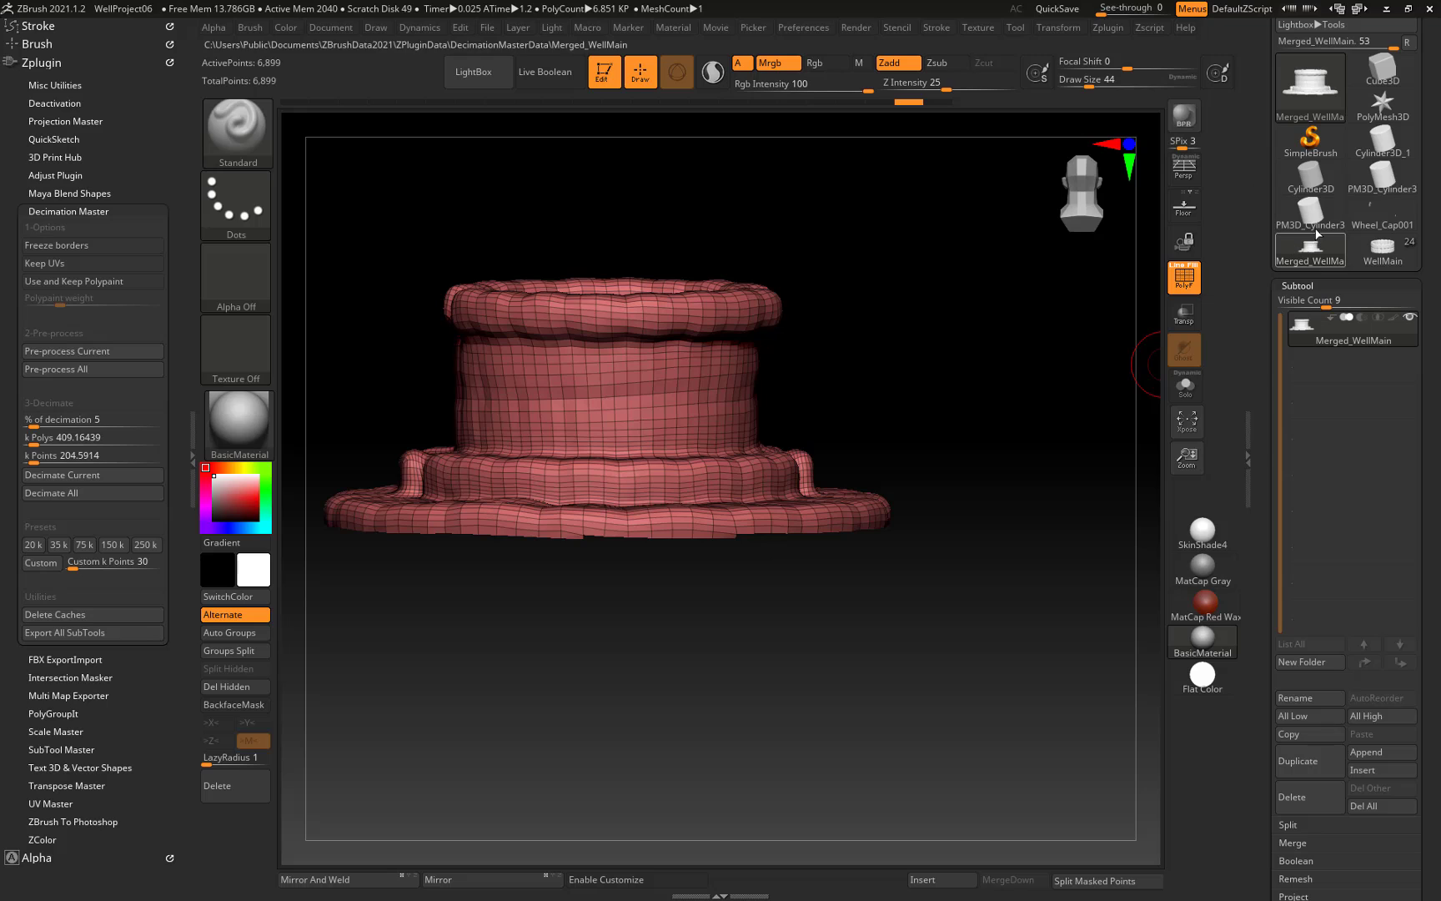
left_click(1369, 250)
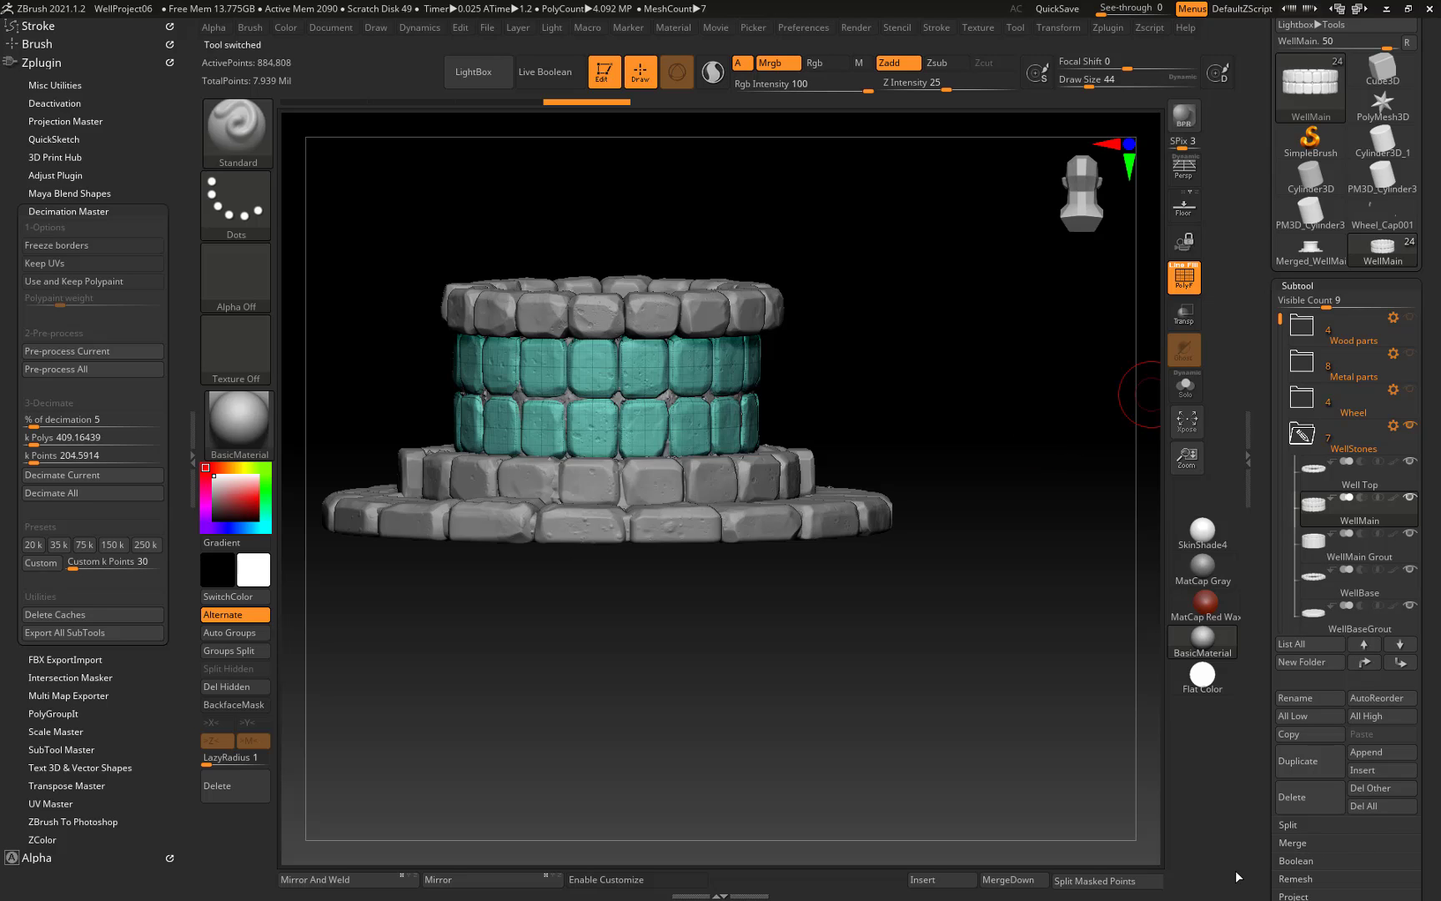
left_click(1323, 846)
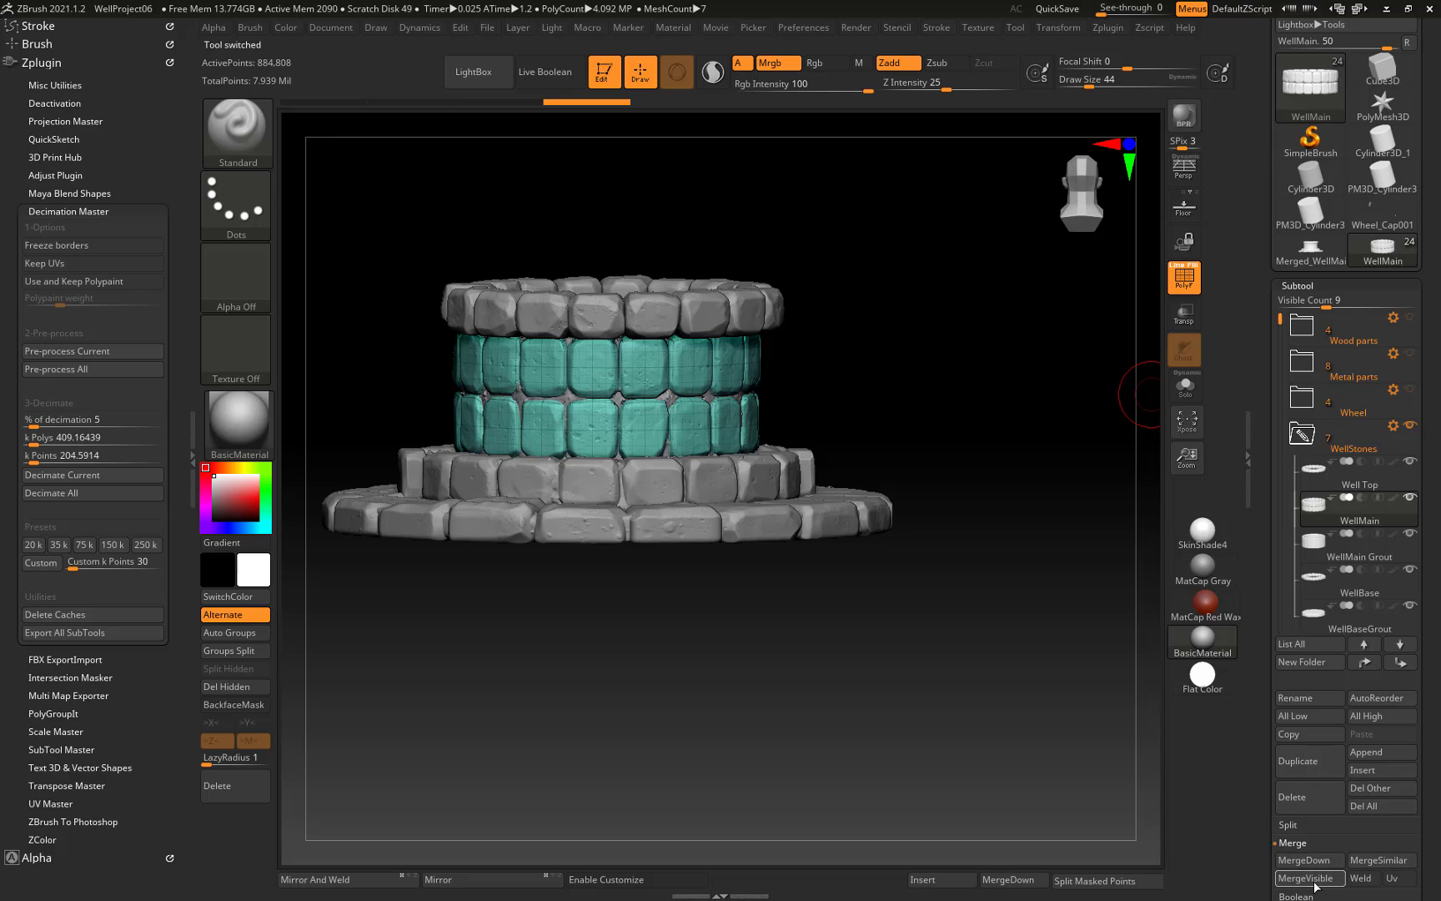
left_click(1307, 878)
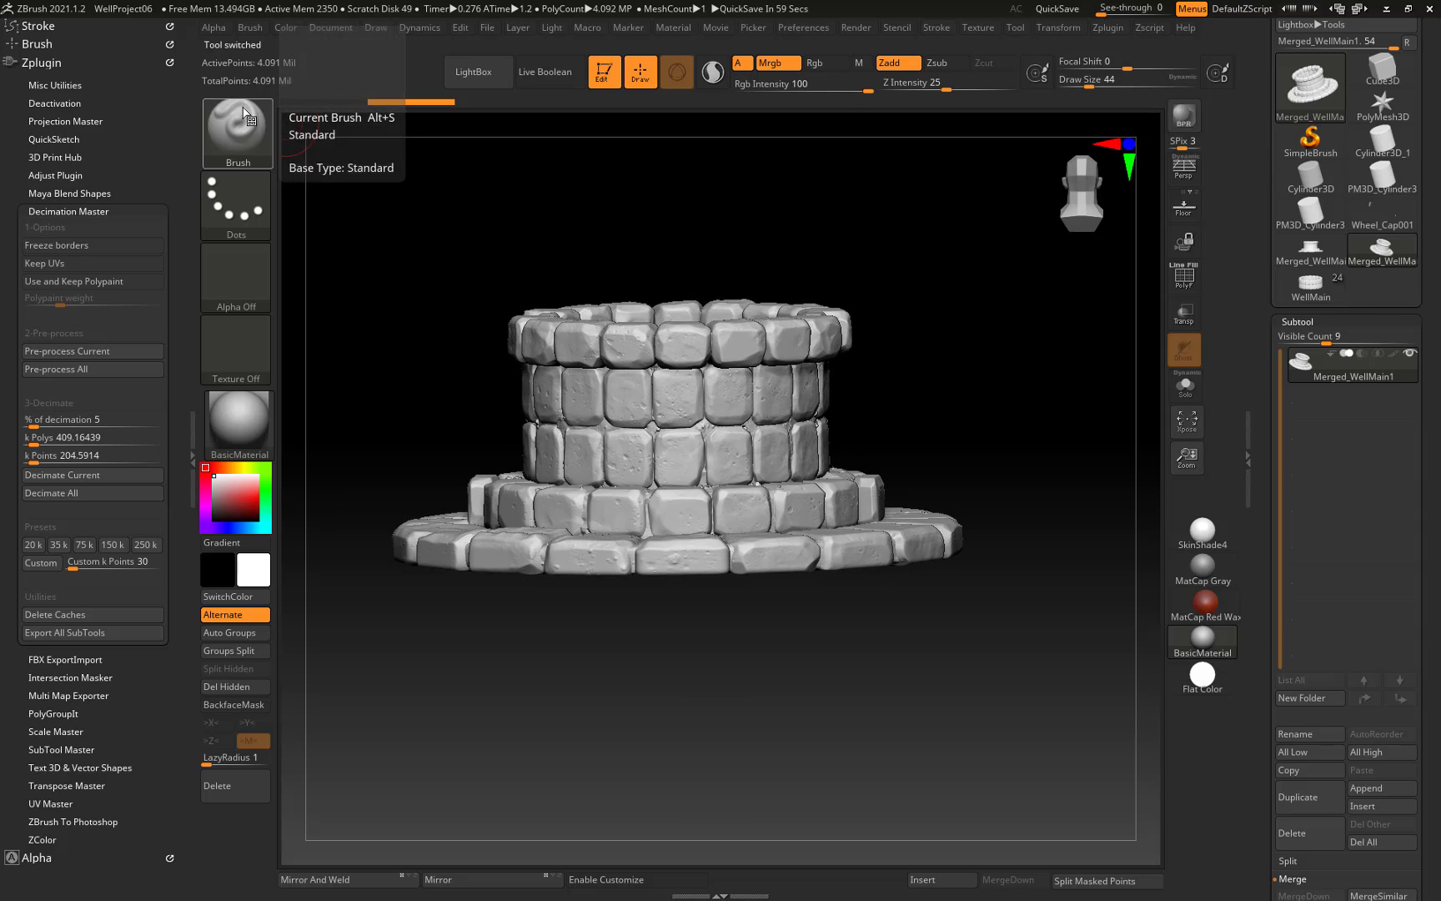
Choose the Topology brush, dismiss its Dynamic Draw Size note and face the merged stone well straight from the front.
left_click(244, 121)
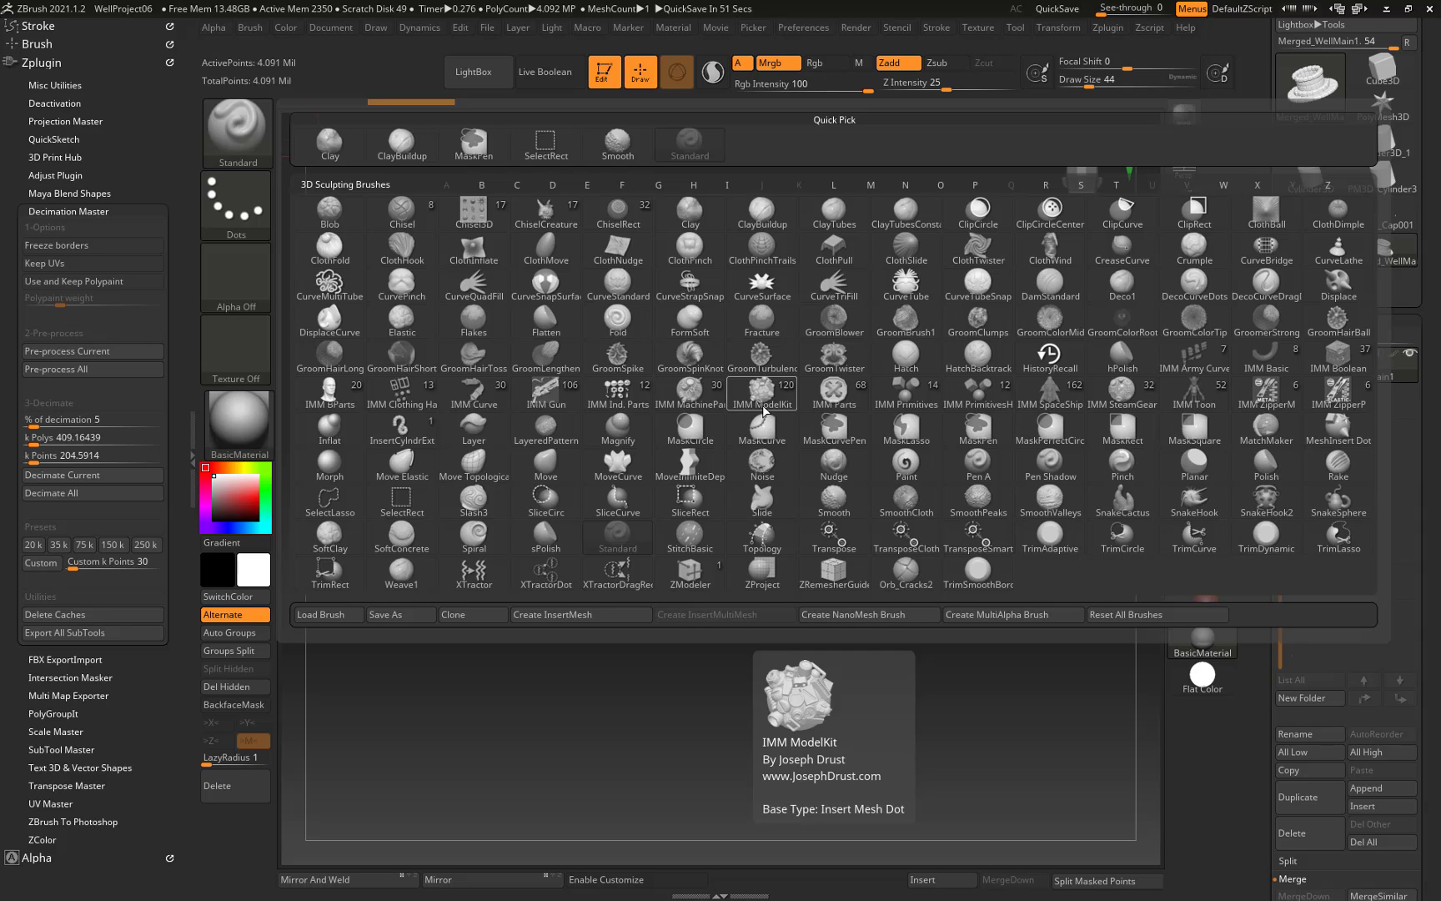
left_click(761, 538)
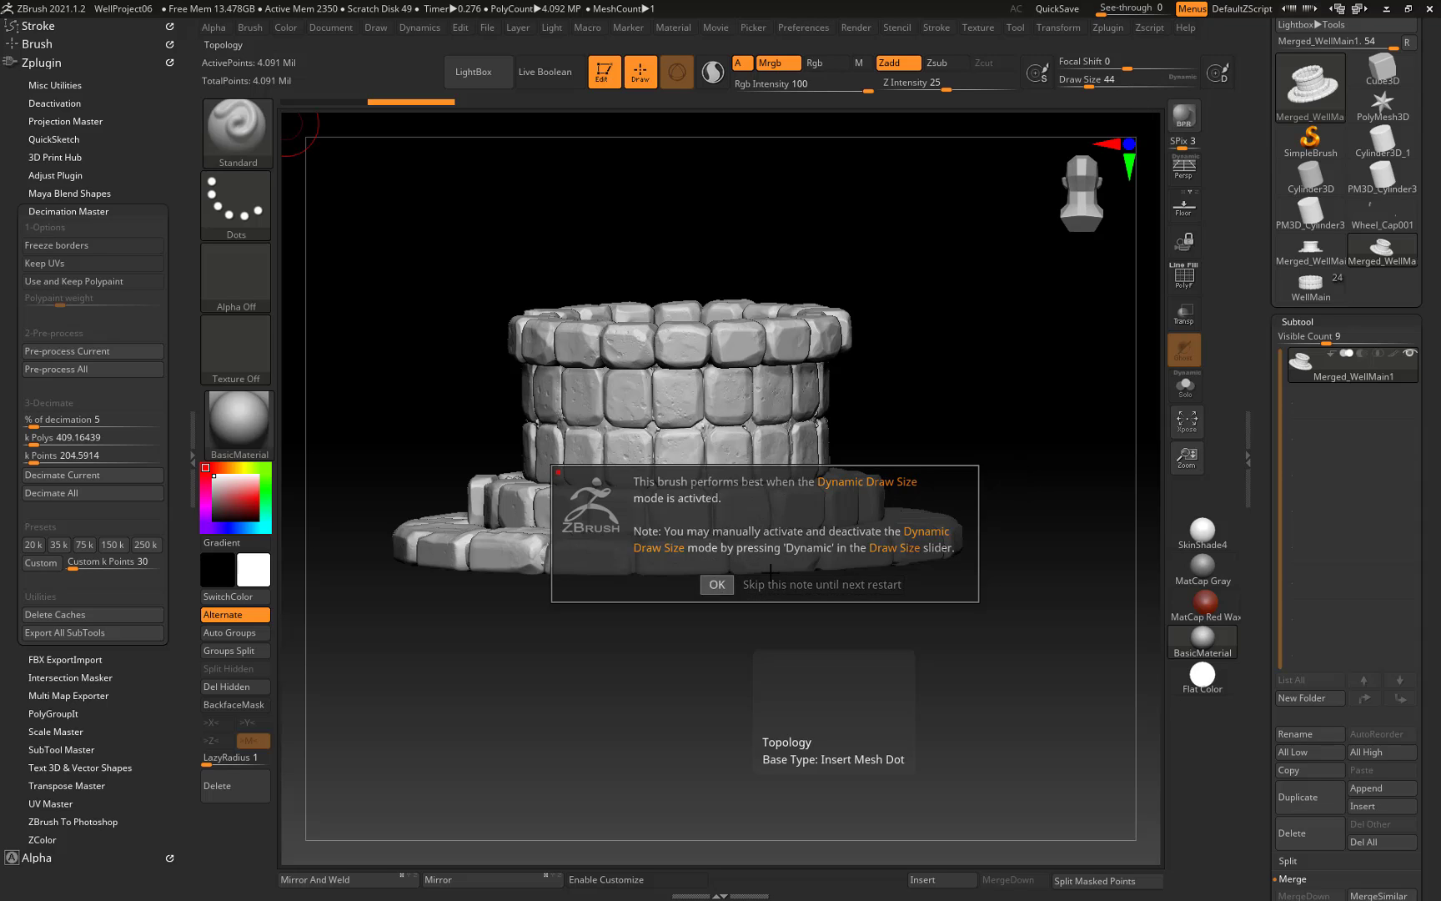
left_click(717, 584)
left_click_drag(991, 435, 1001, 422, "shift")
left_click_drag(946, 372, 1029, 385, "alt")
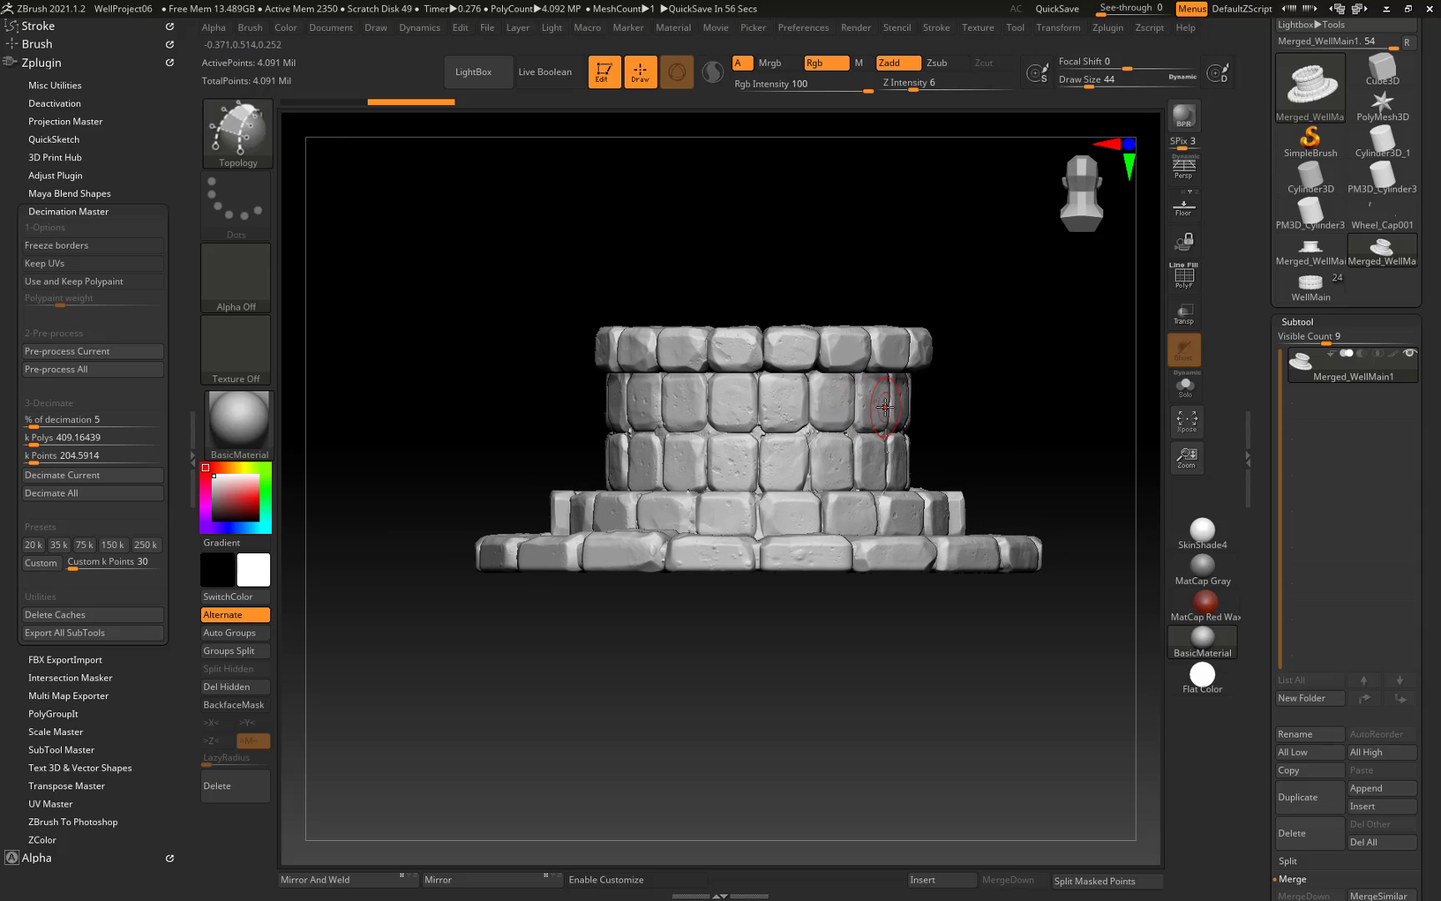
Draw a grid of two horizontal and four vertical topology curves across the two main stone rows on the well's front.
left_click_drag(642, 416, 603, 414)
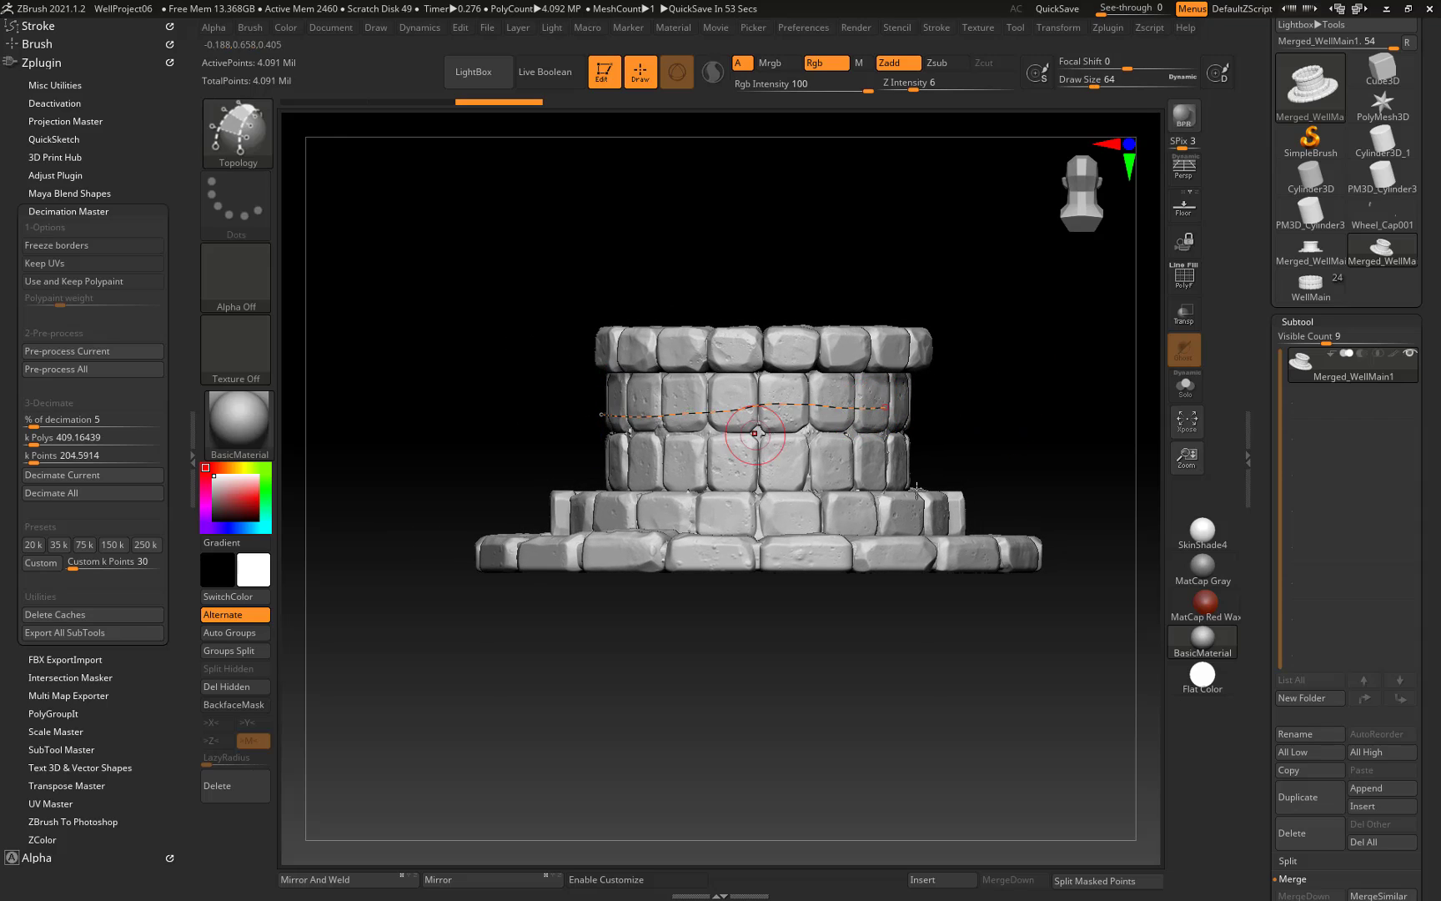
key("ctrl+z")
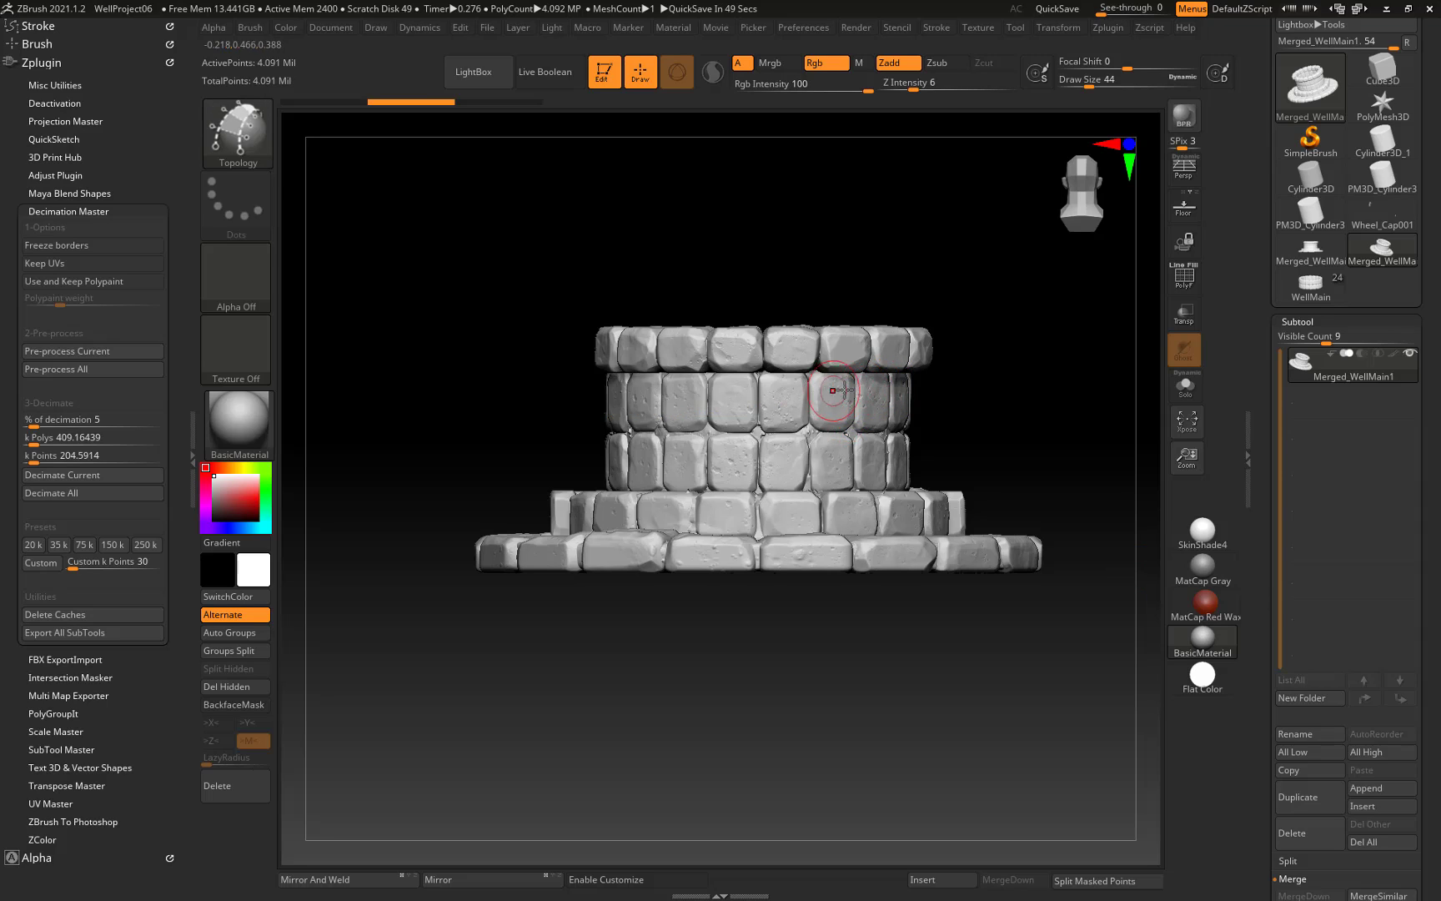
left_click_drag(638, 398, 631, 398)
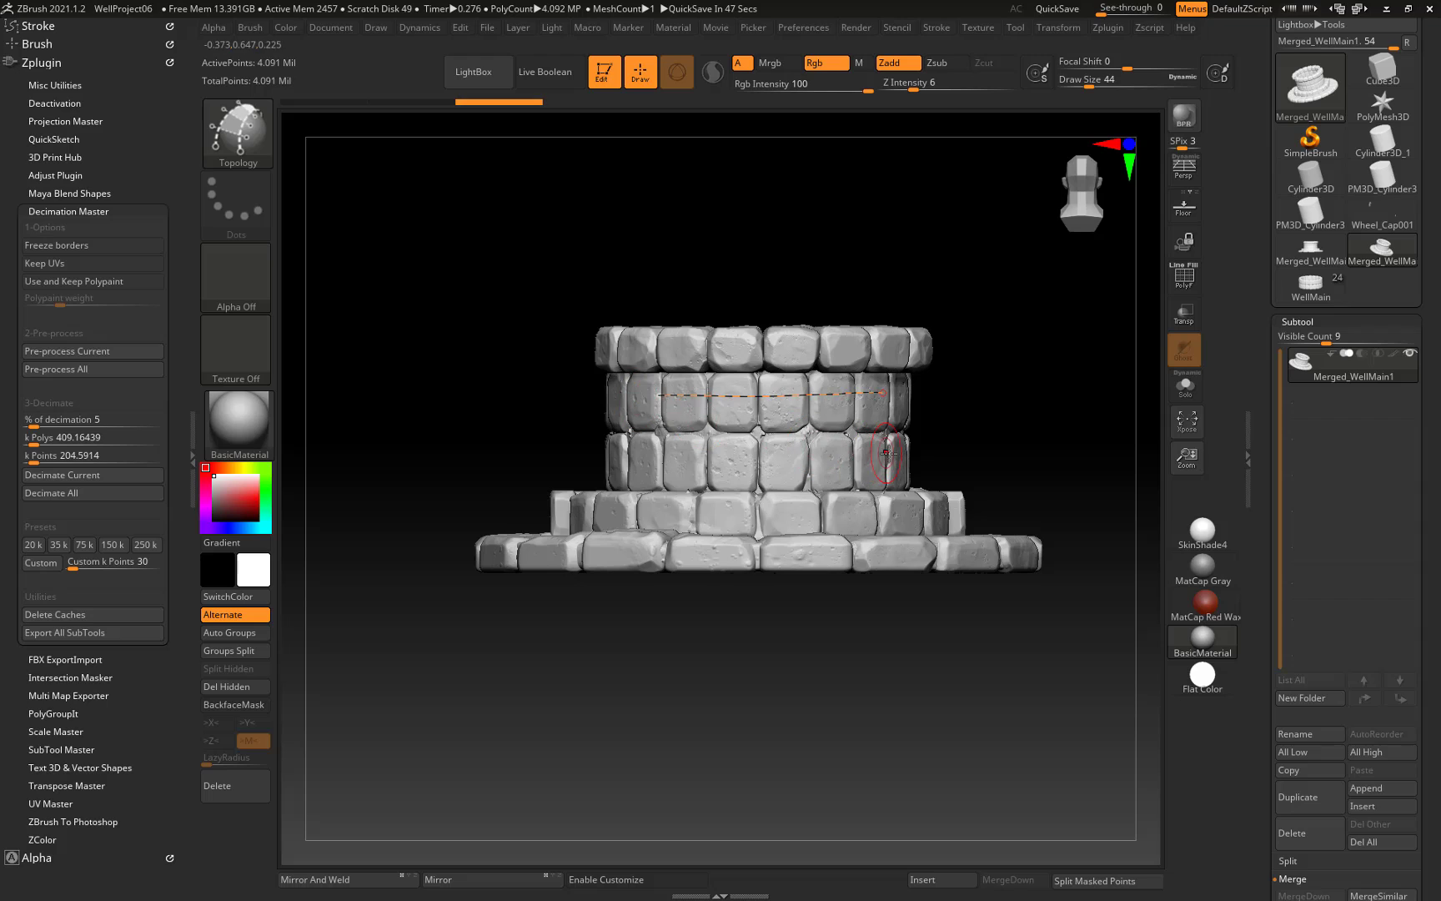
left_click_drag(626, 462, 622, 462)
left_click_drag(833, 394, 839, 505)
left_click_drag(755, 385, 764, 528)
left_click_drag(687, 387, 689, 538)
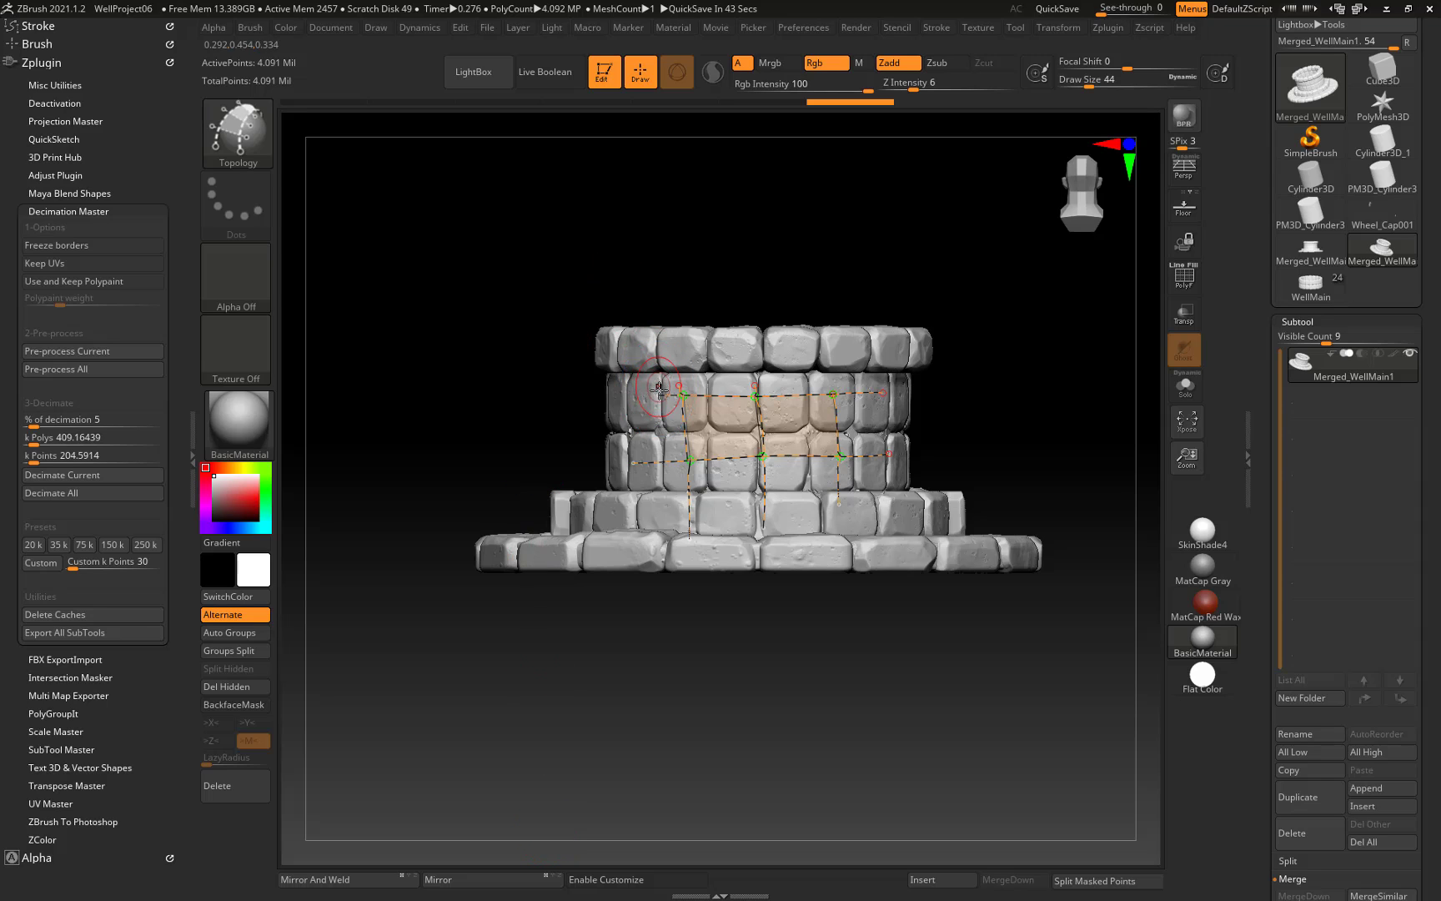
left_click_drag(659, 390, 667, 522)
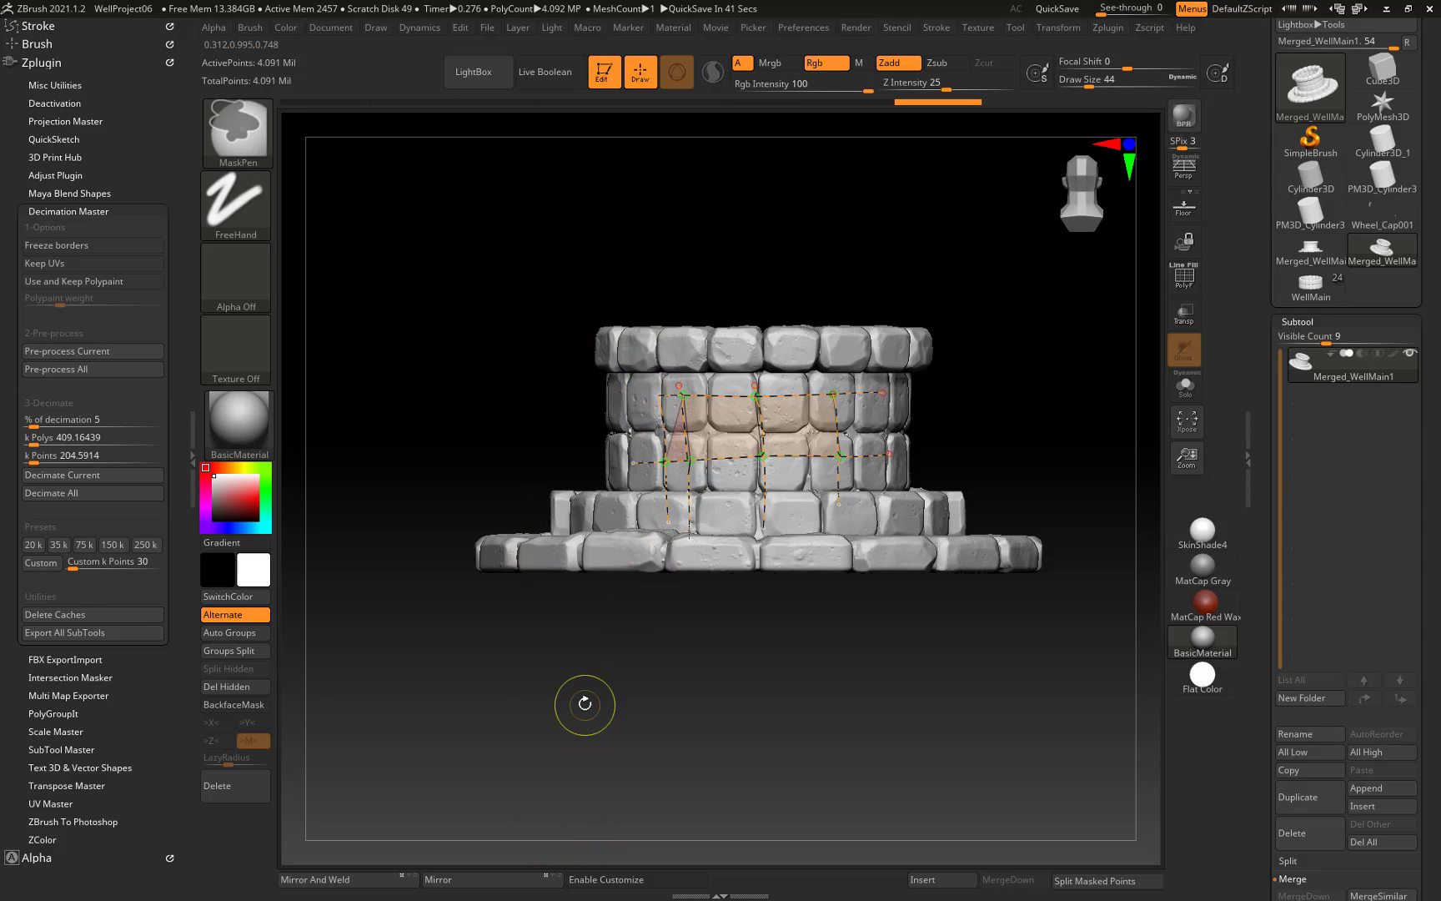
key("ctrl+z")
left_click_drag(715, 386, 732, 524)
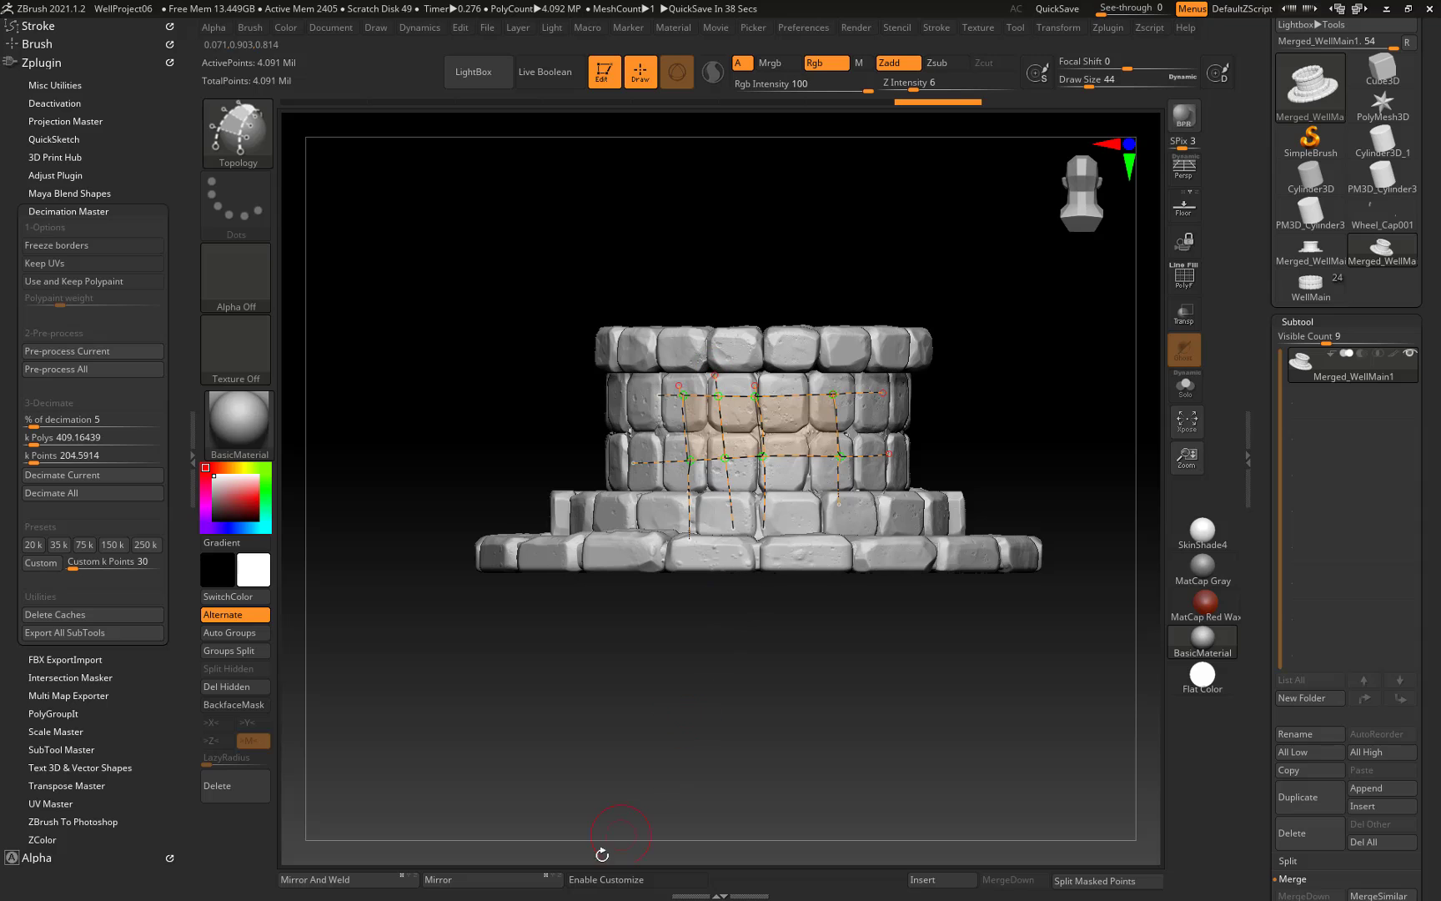
Try generating a mesh patch from the topology curves on the stones, and undo it.
mouse_move(543, 706)
left_mouse_down()
mouse_move(525, 698)
mouse_move(529, 710)
left_mouse_up()
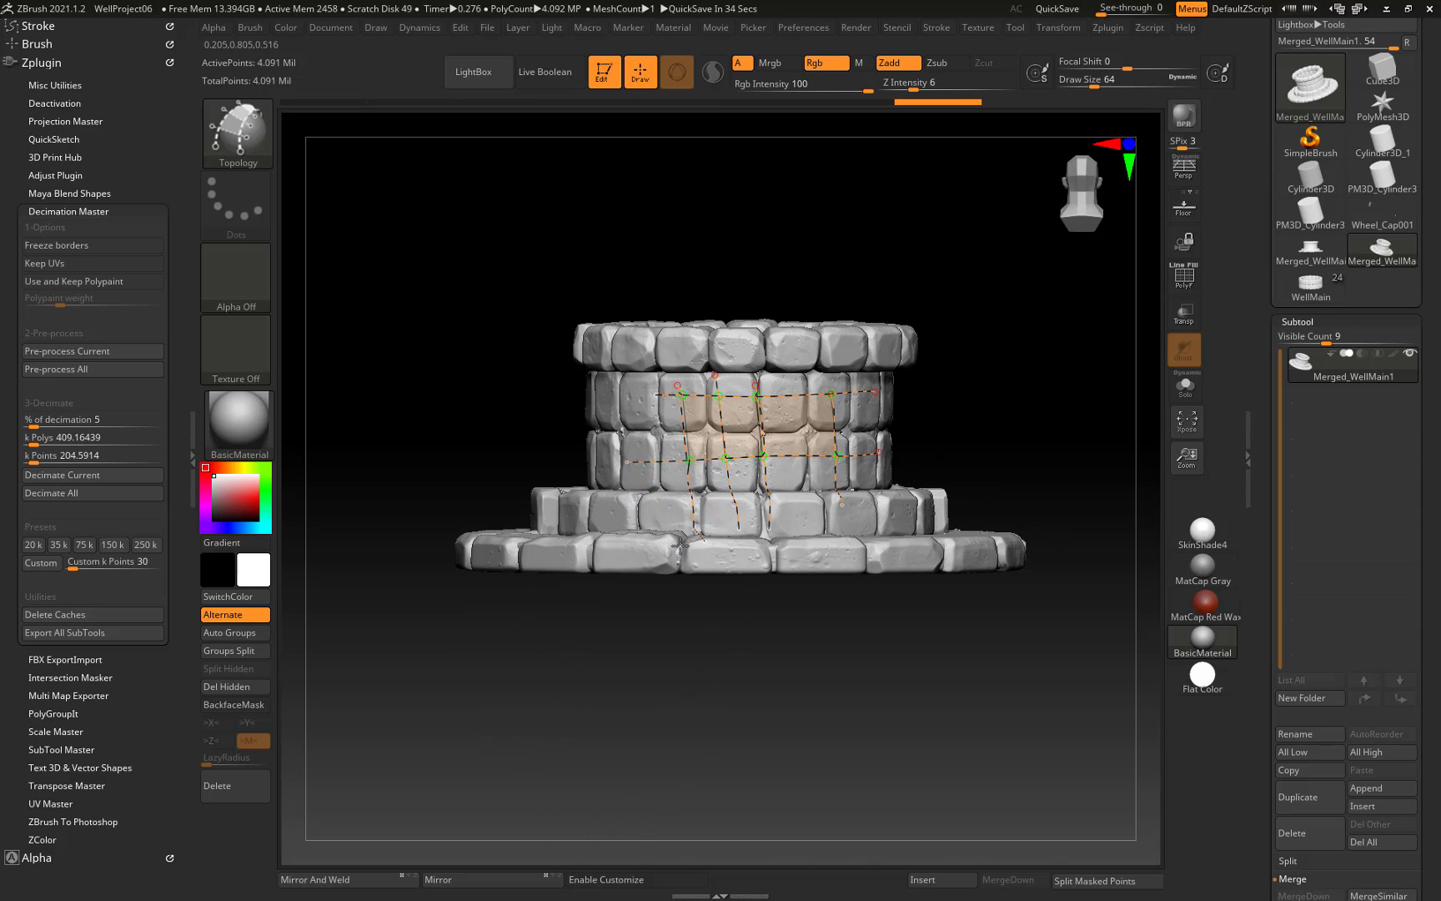
left_click(693, 514)
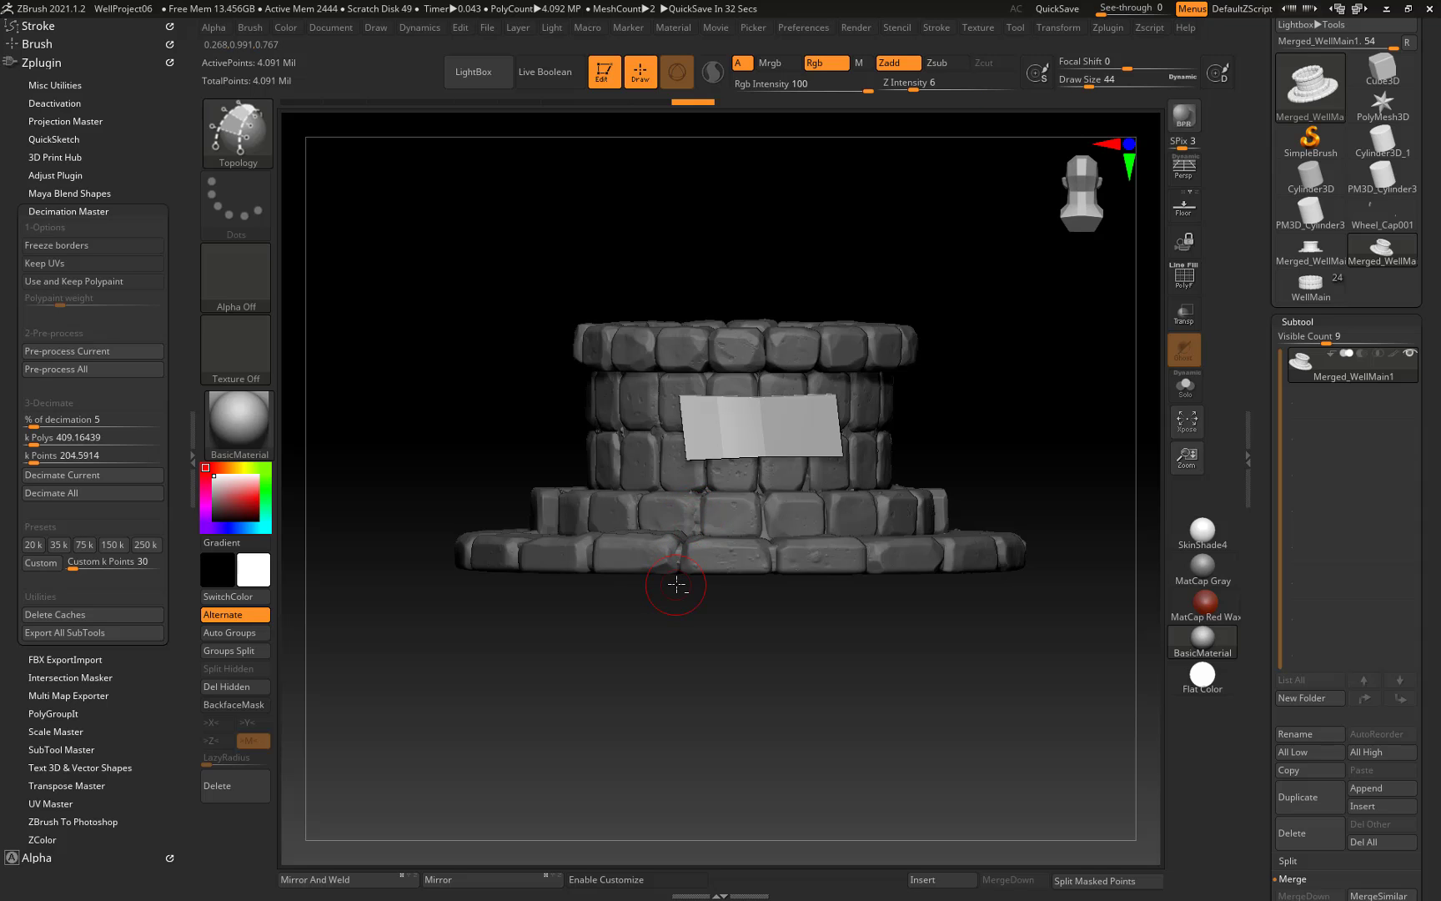
mouse_move(464, 440)
left_mouse_down()
mouse_move(437, 416)
mouse_move(404, 468)
mouse_move(435, 506)
mouse_move(476, 467)
left_mouse_up()
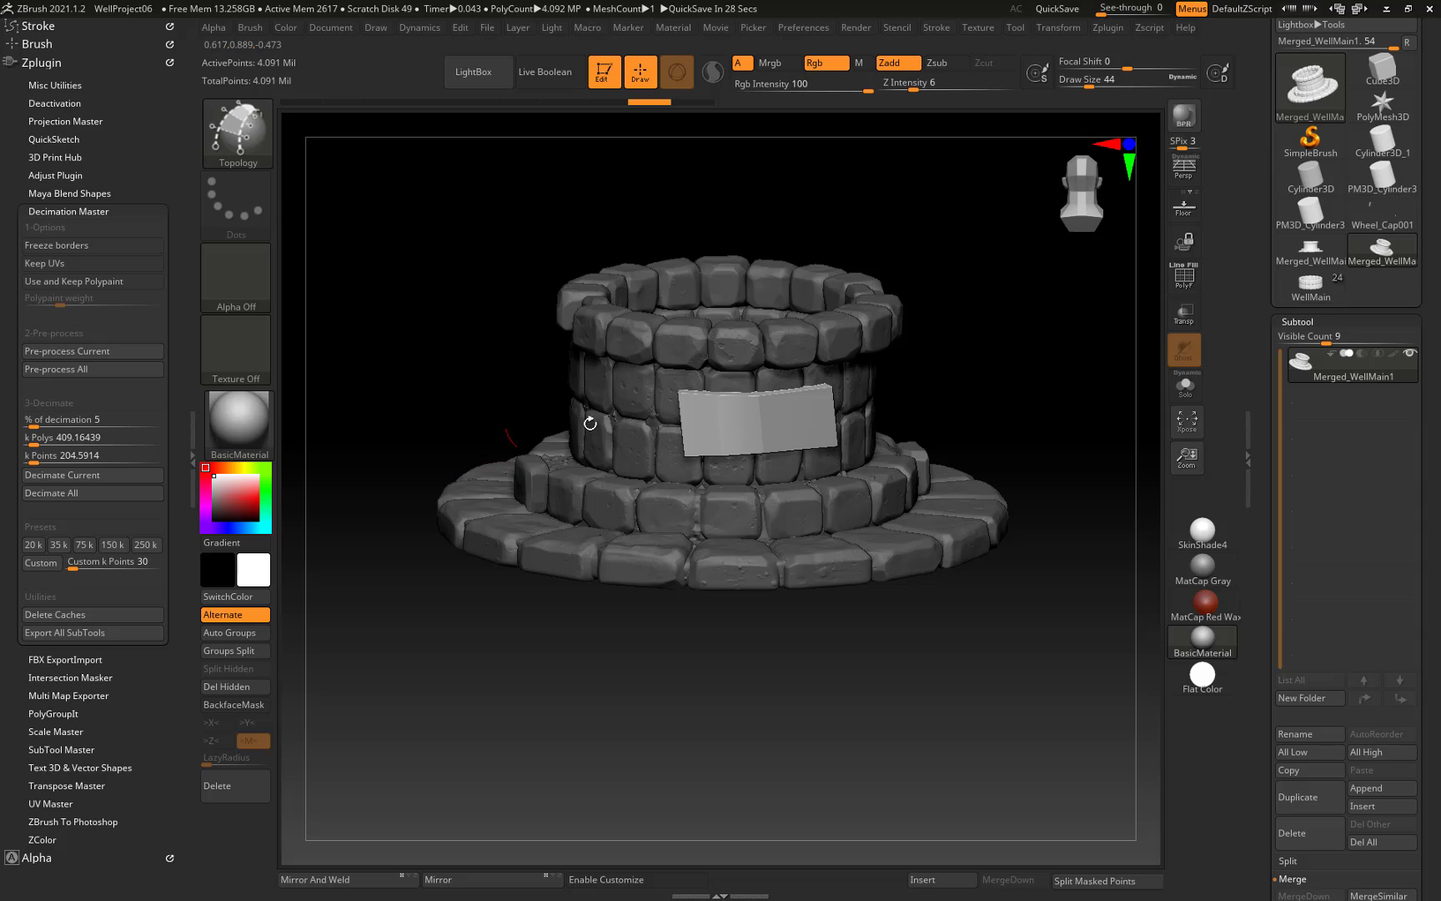
key("ctrl+z")
left_click_drag(1045, 669, 1074, 661)
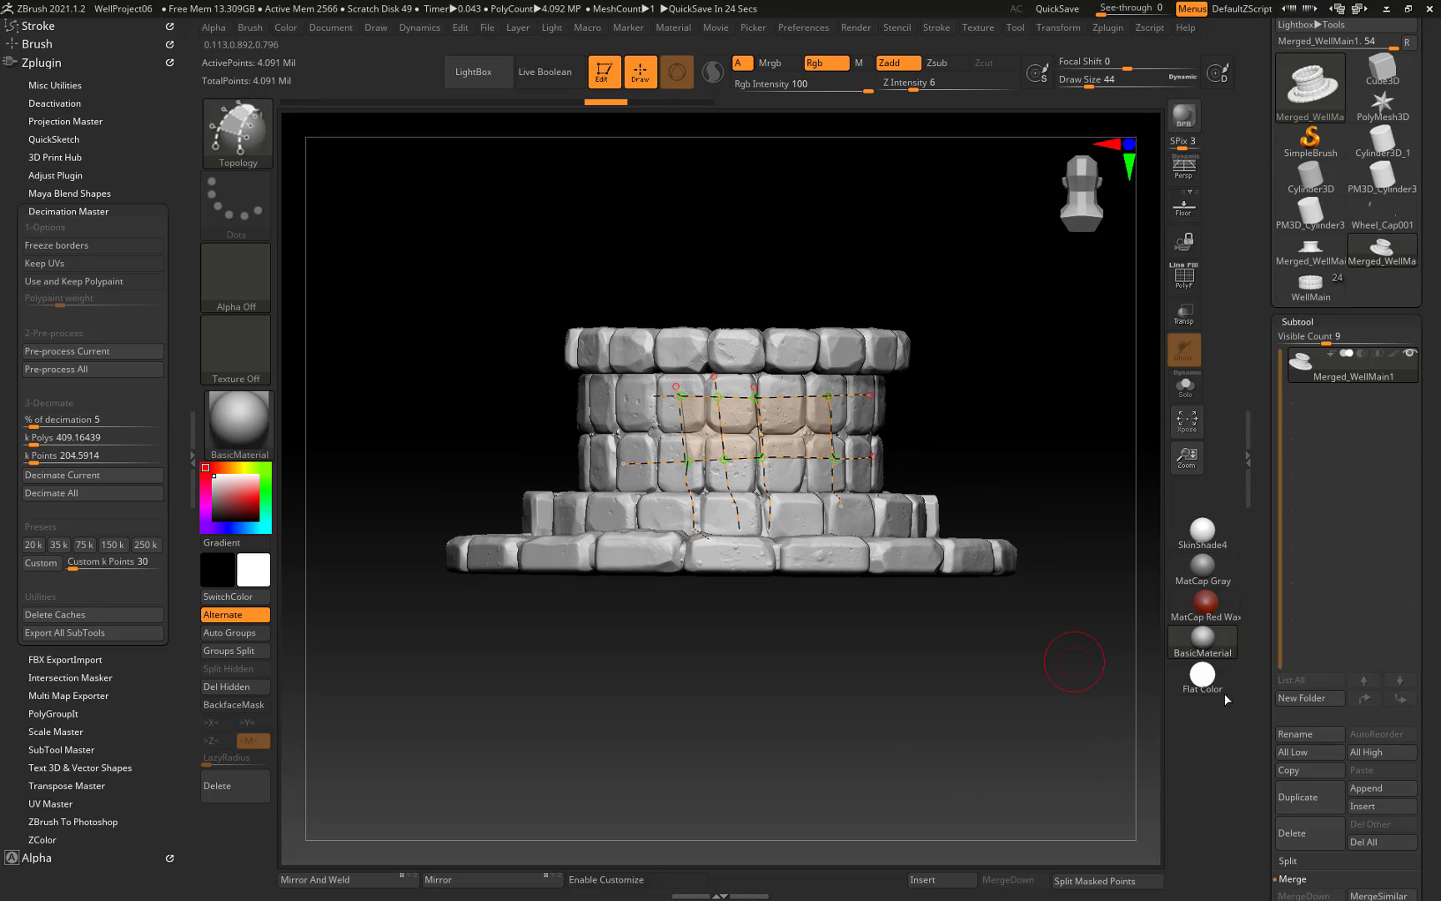
left_click(1319, 319)
left_click(1300, 340)
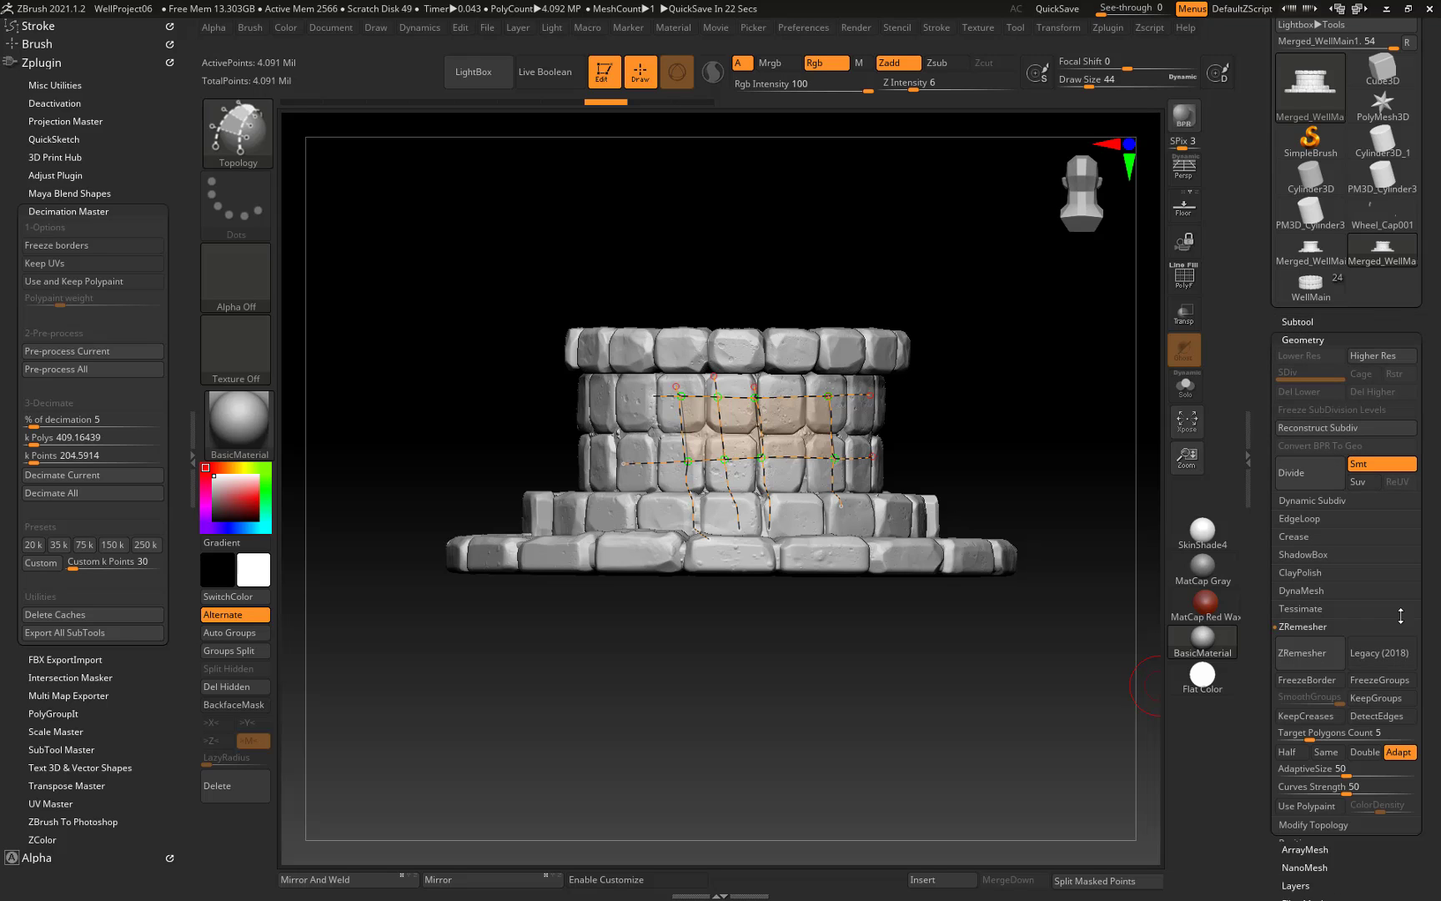
left_click_drag(1272, 730, 1269, 567)
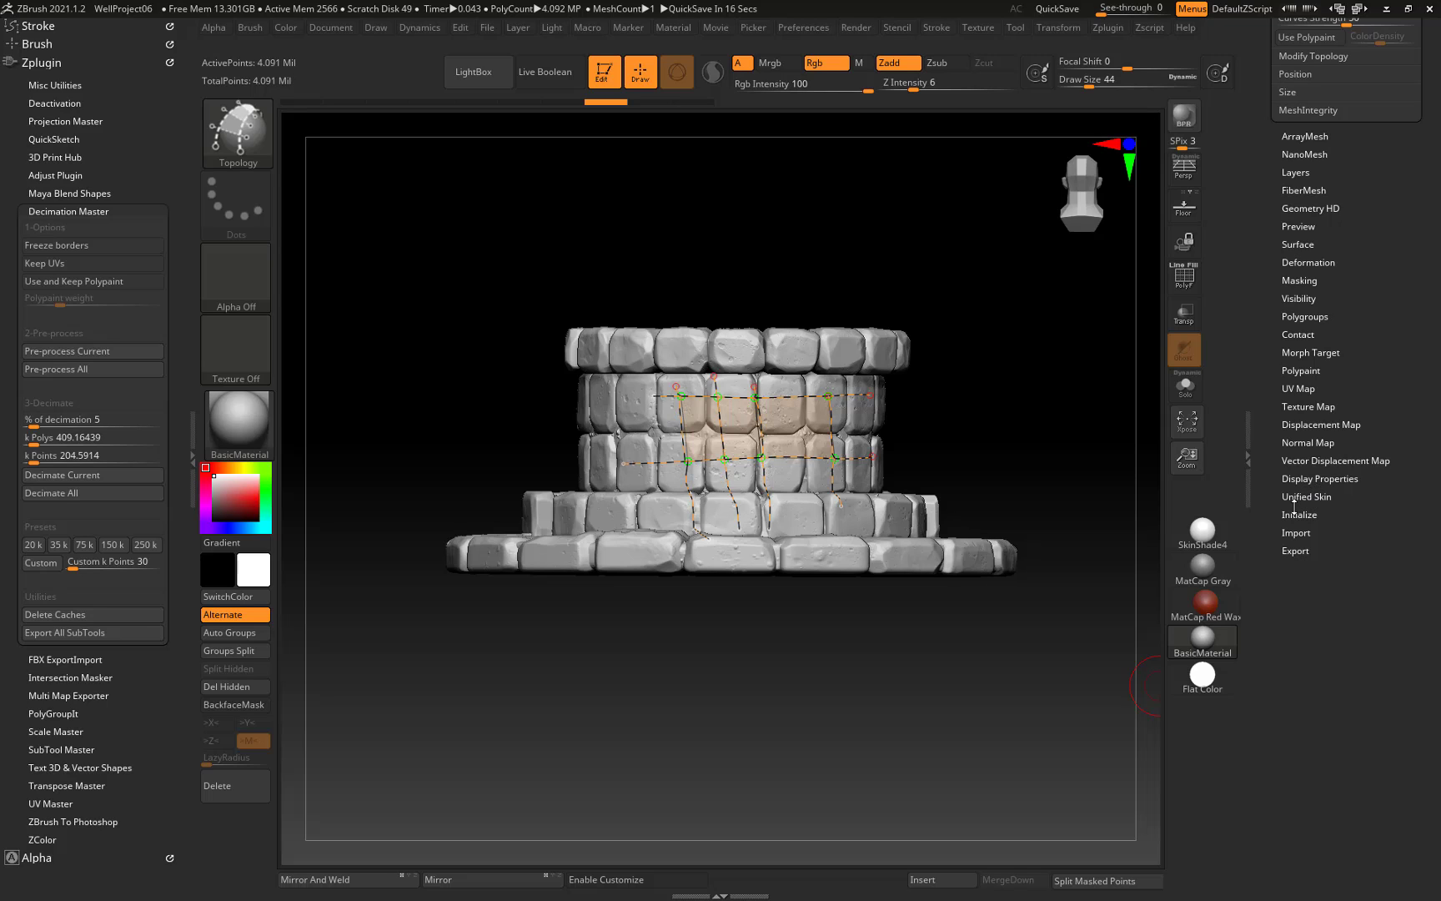
left_click_drag(1363, 268, 1355, 817)
Set the Topology brush's Z Intensity to 0 and turn Rgb off, undoing the trial patch generated from the curves.
left_click_drag(910, 85, 878, 85)
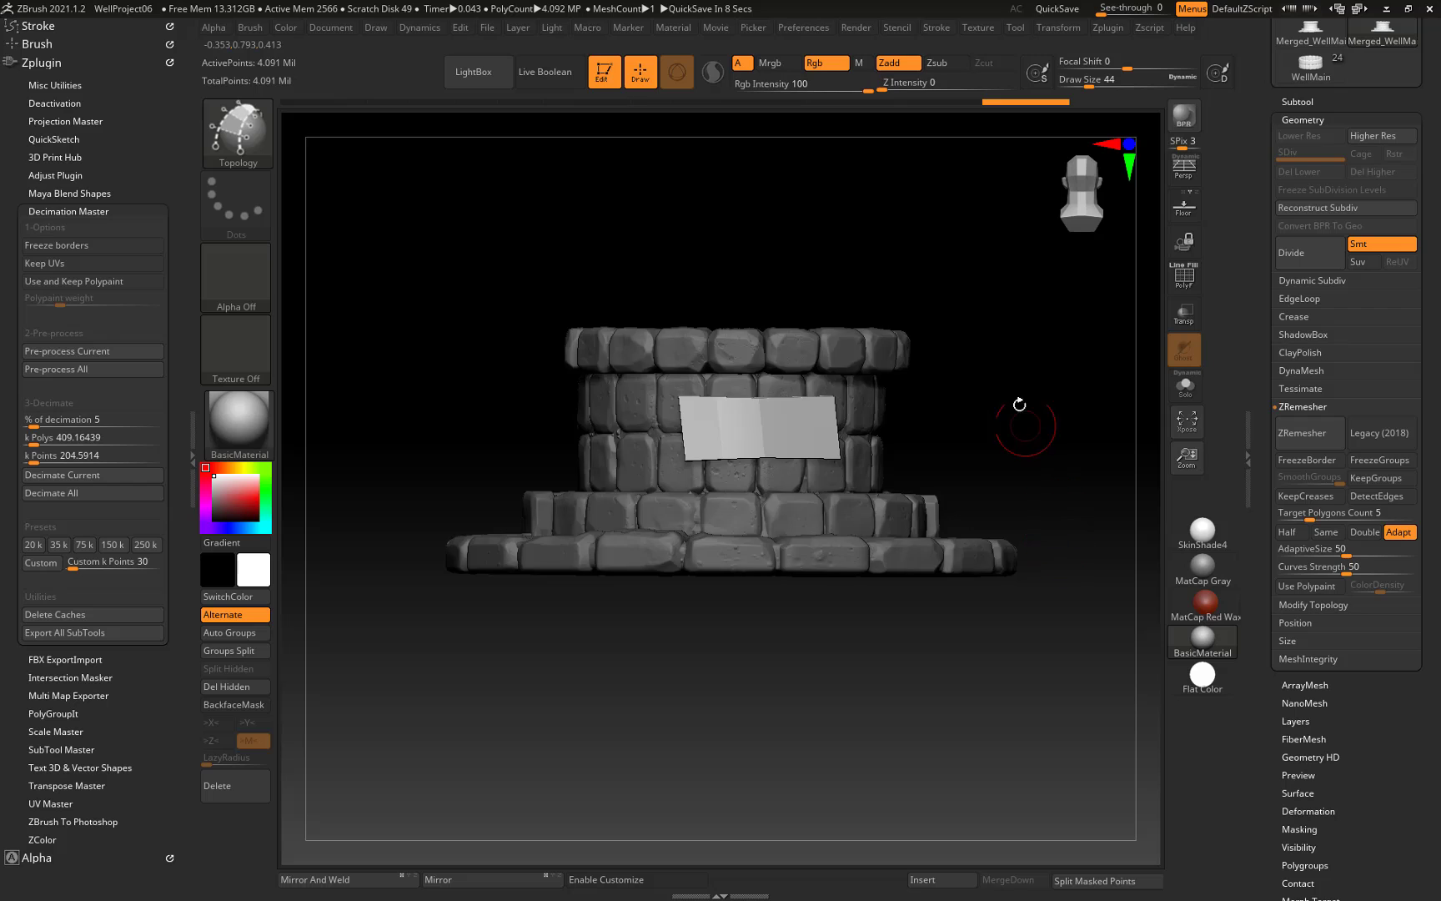
mouse_move(1017, 405)
left_mouse_down()
mouse_move(1076, 396)
mouse_move(996, 417)
left_mouse_up()
key("ctrl+z")
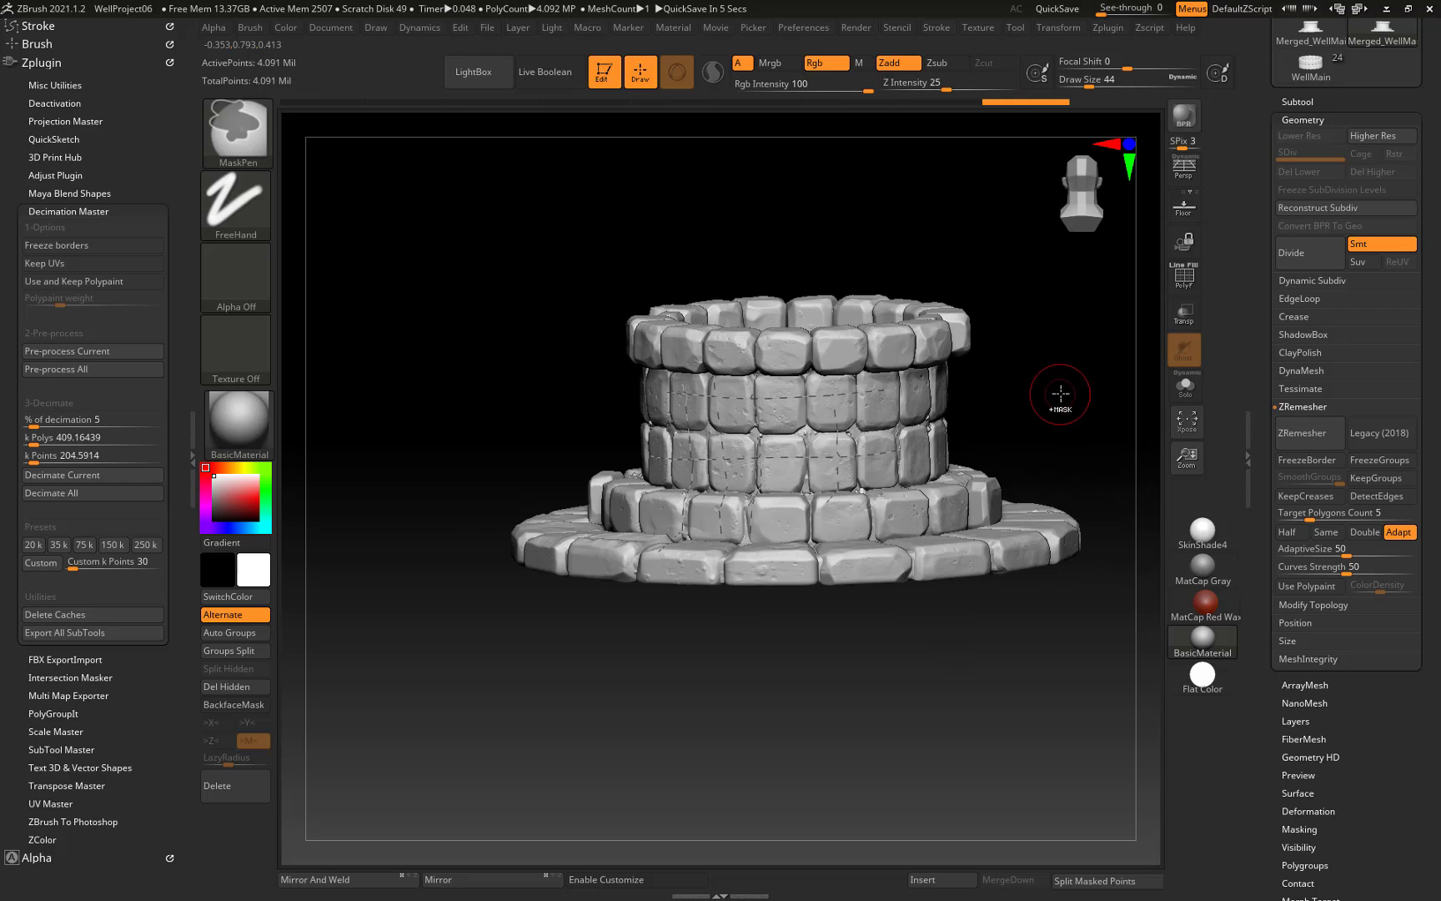
left_click(835, 71)
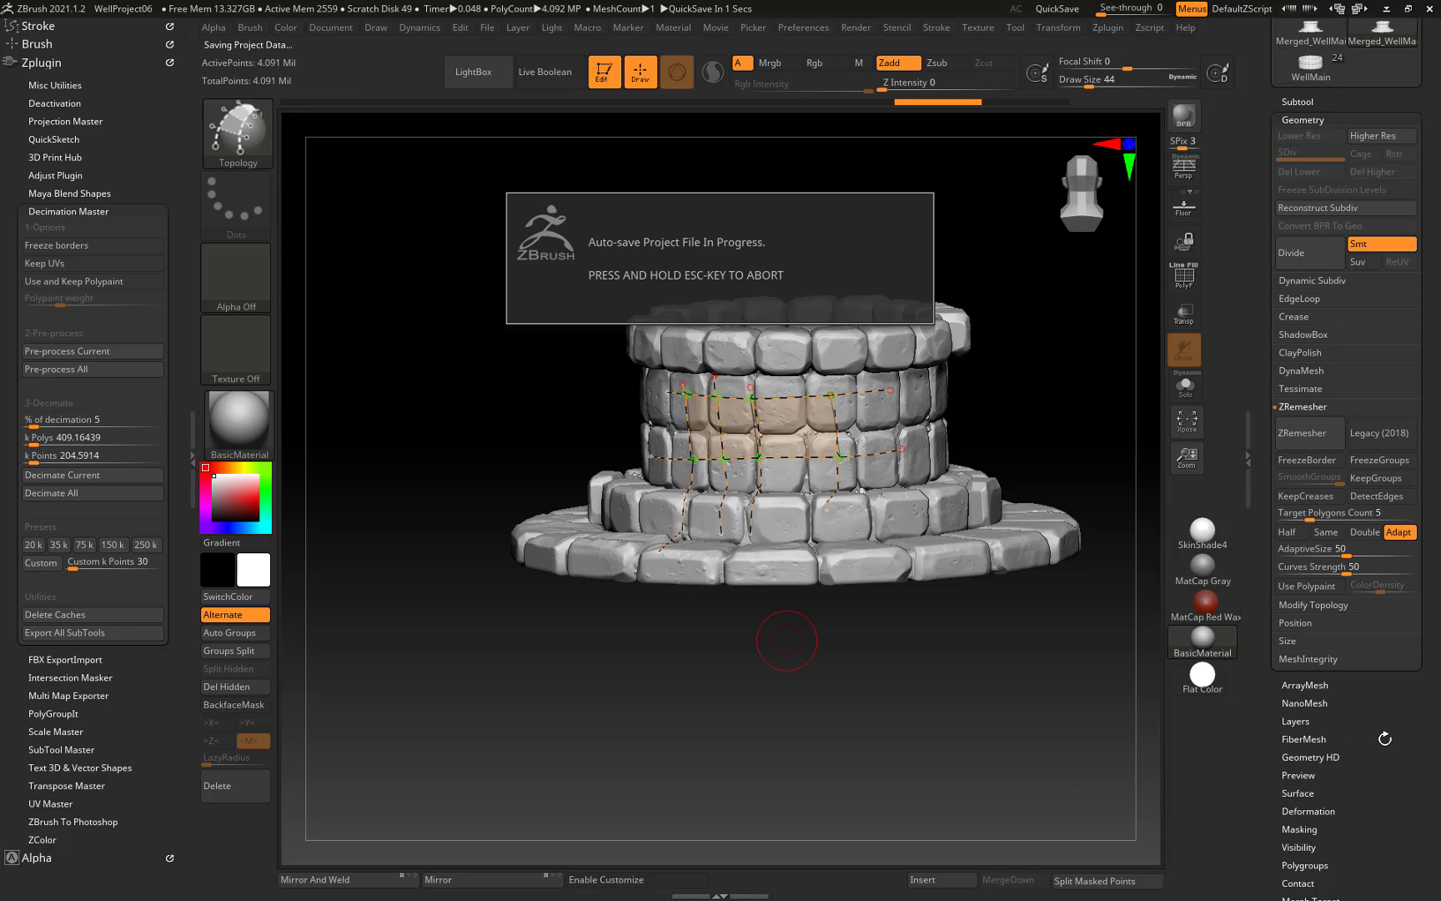
scroll(1372, 667, "down", 5)
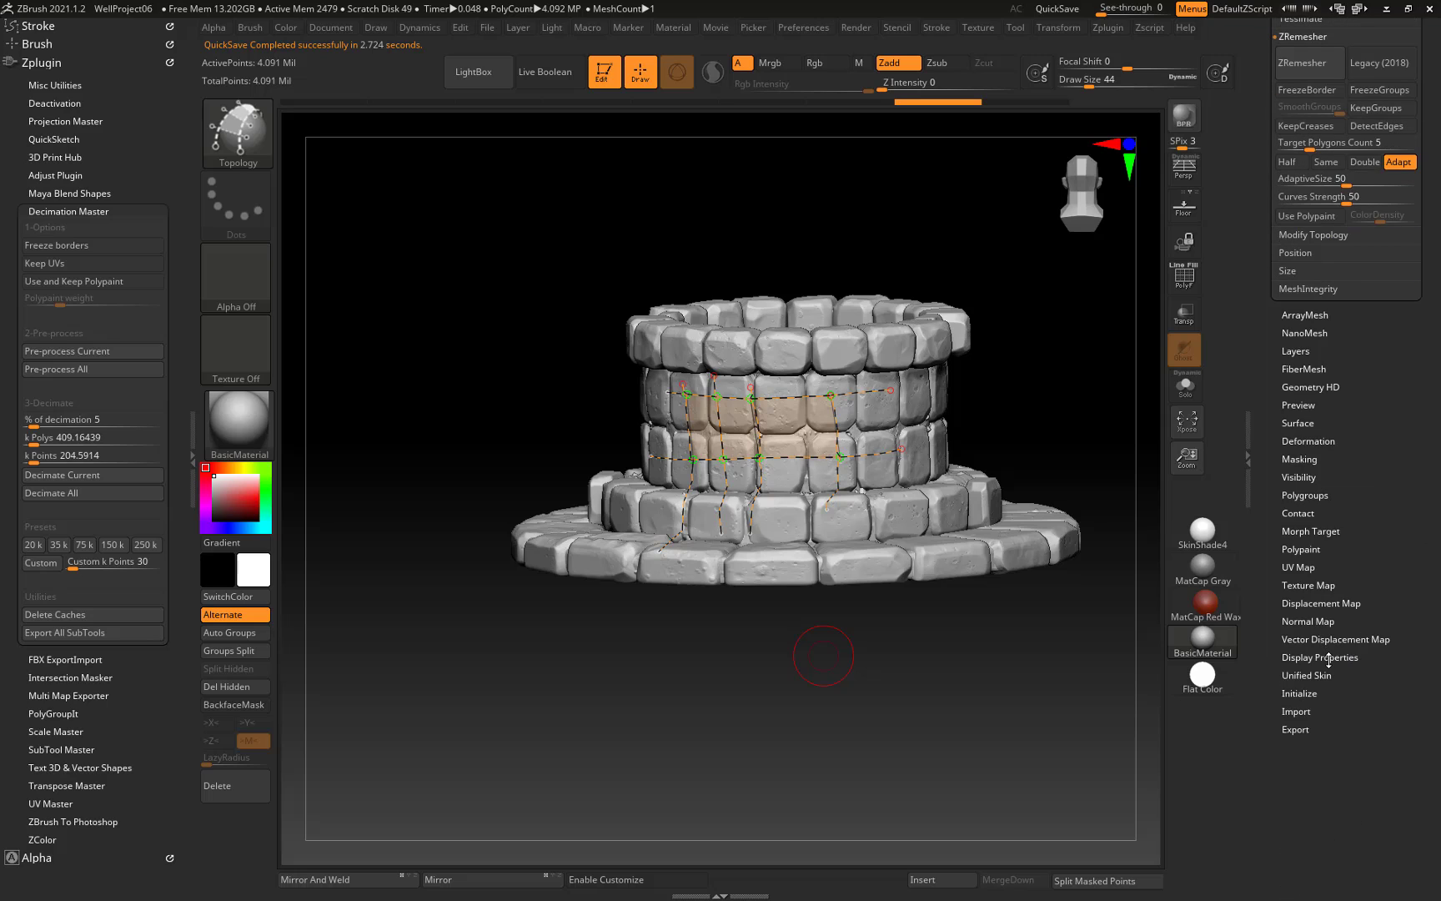
left_click(1299, 694)
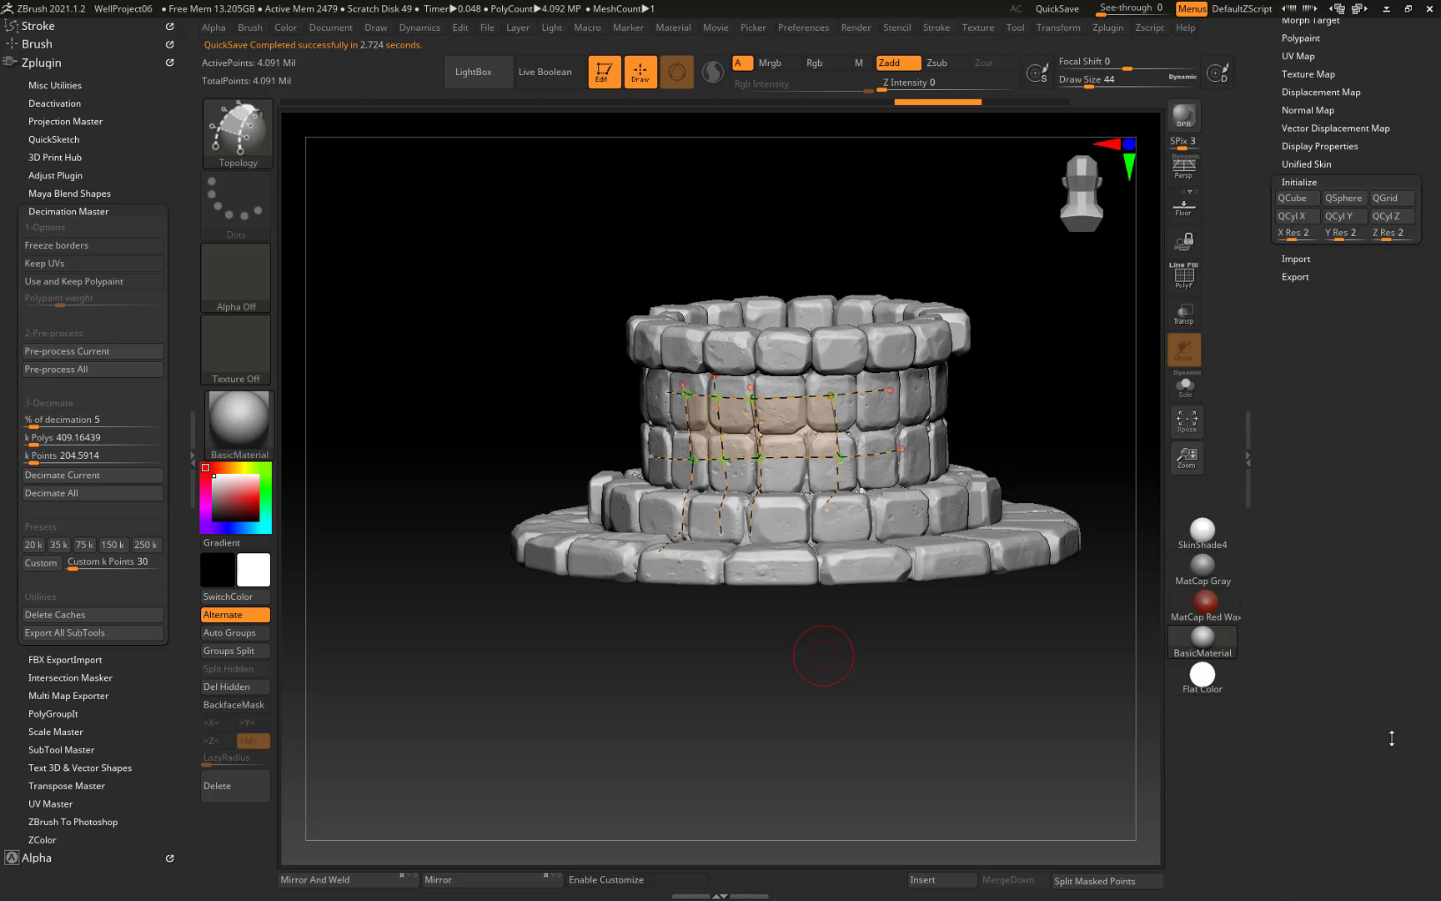
left_click(1321, 418)
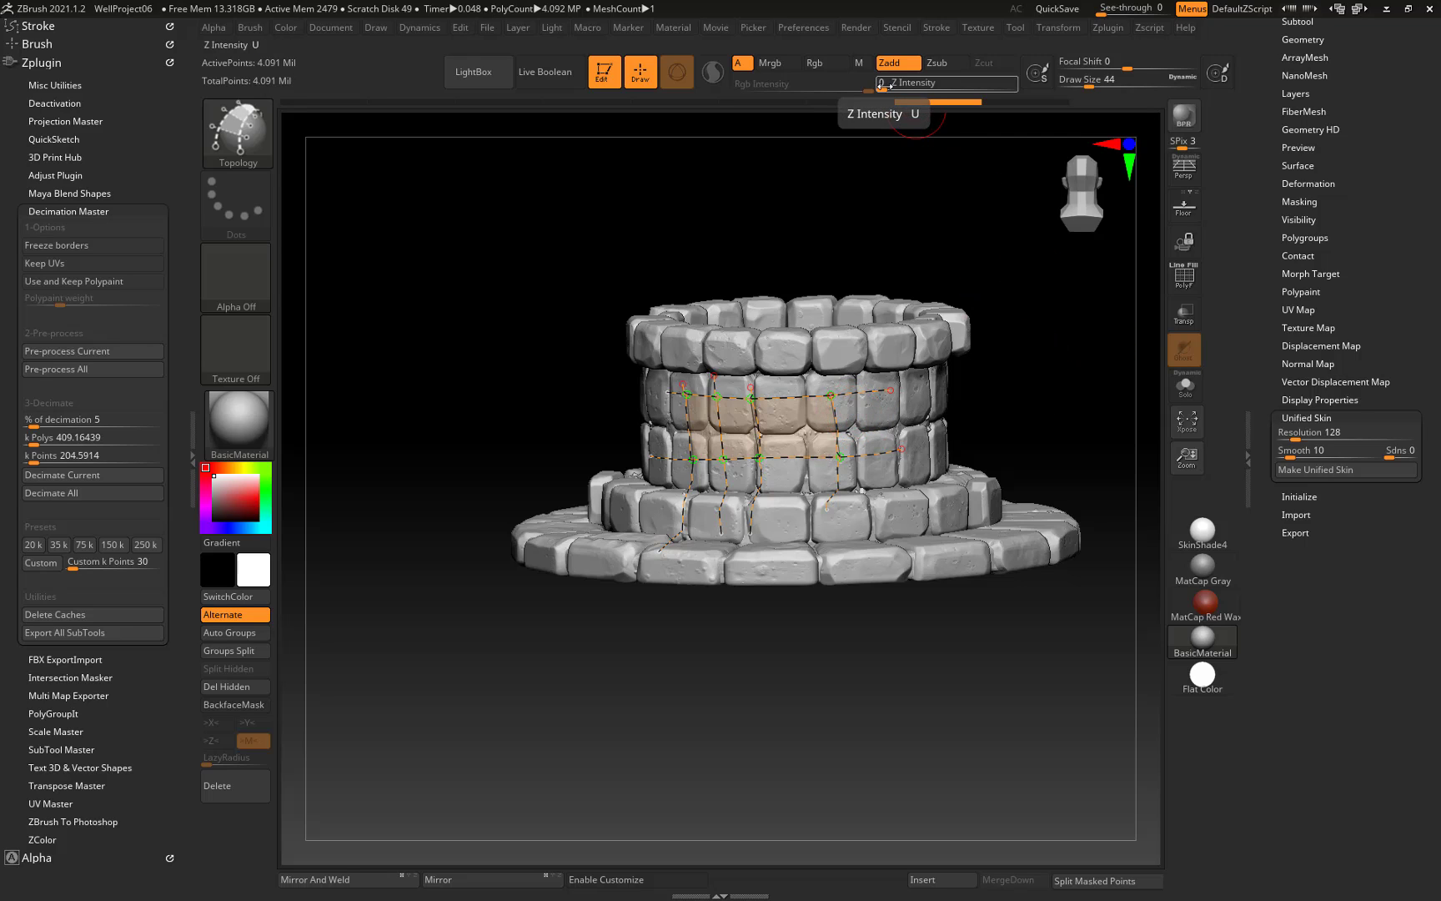
Set the Topology brush's Z Intensity to 4 and generate a mesh patch from the curves at Draw Size 5.
left_click_drag(881, 84, 906, 83)
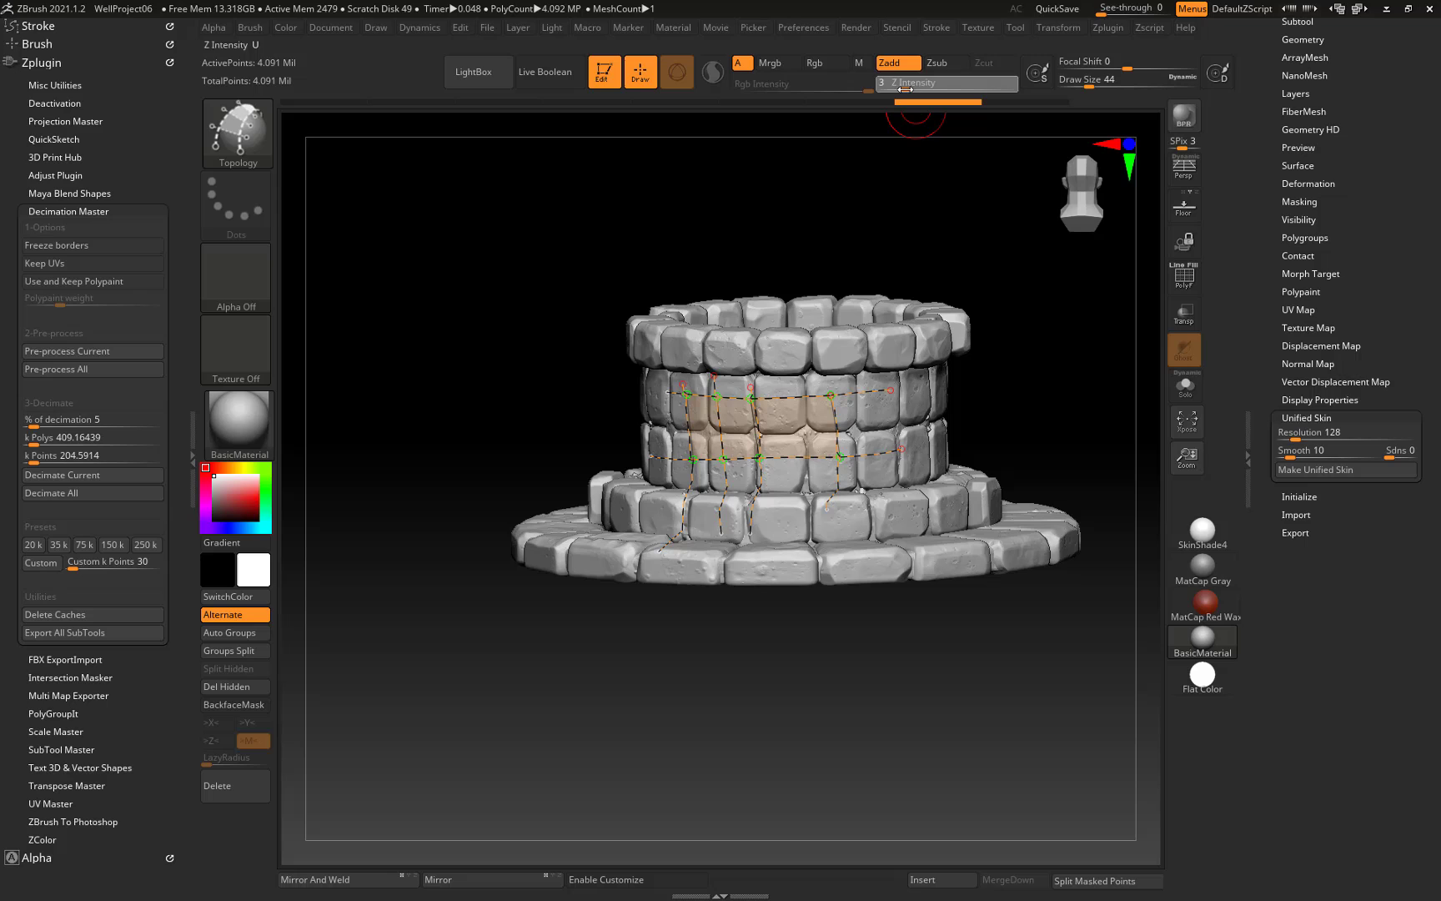
left_click(949, 427)
mouse_move(950, 420)
right_mouse_down()
mouse_move(1039, 407)
mouse_move(949, 412)
right_mouse_up()
left_click(1012, 539)
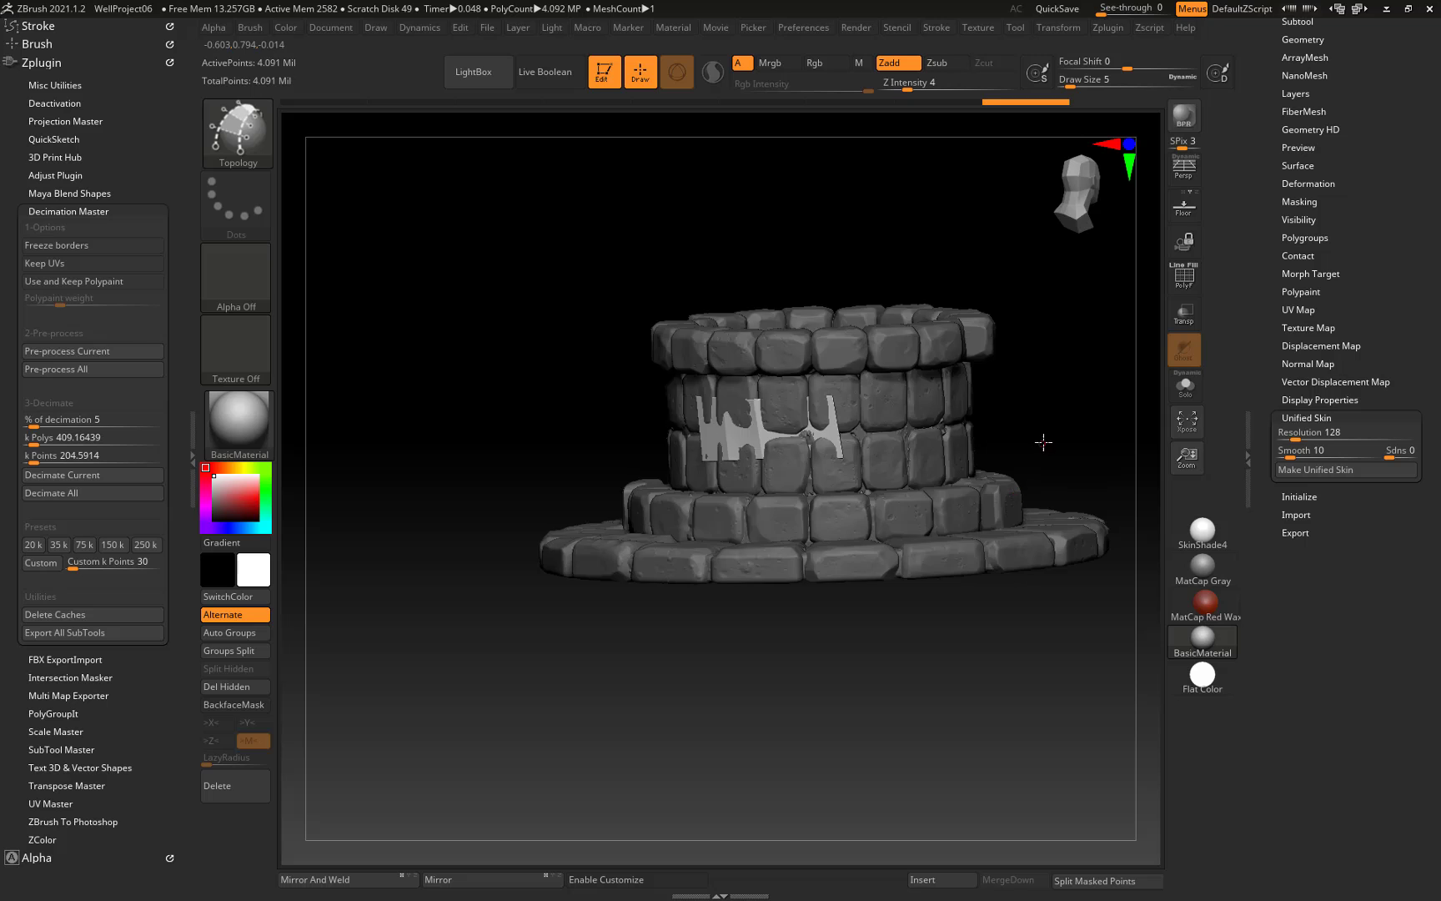
right_click_drag(1051, 438, 959, 450)
Set the Draw Size to 71, inspect the generated patch's thickness from the side, and undo the patch.
key("space")
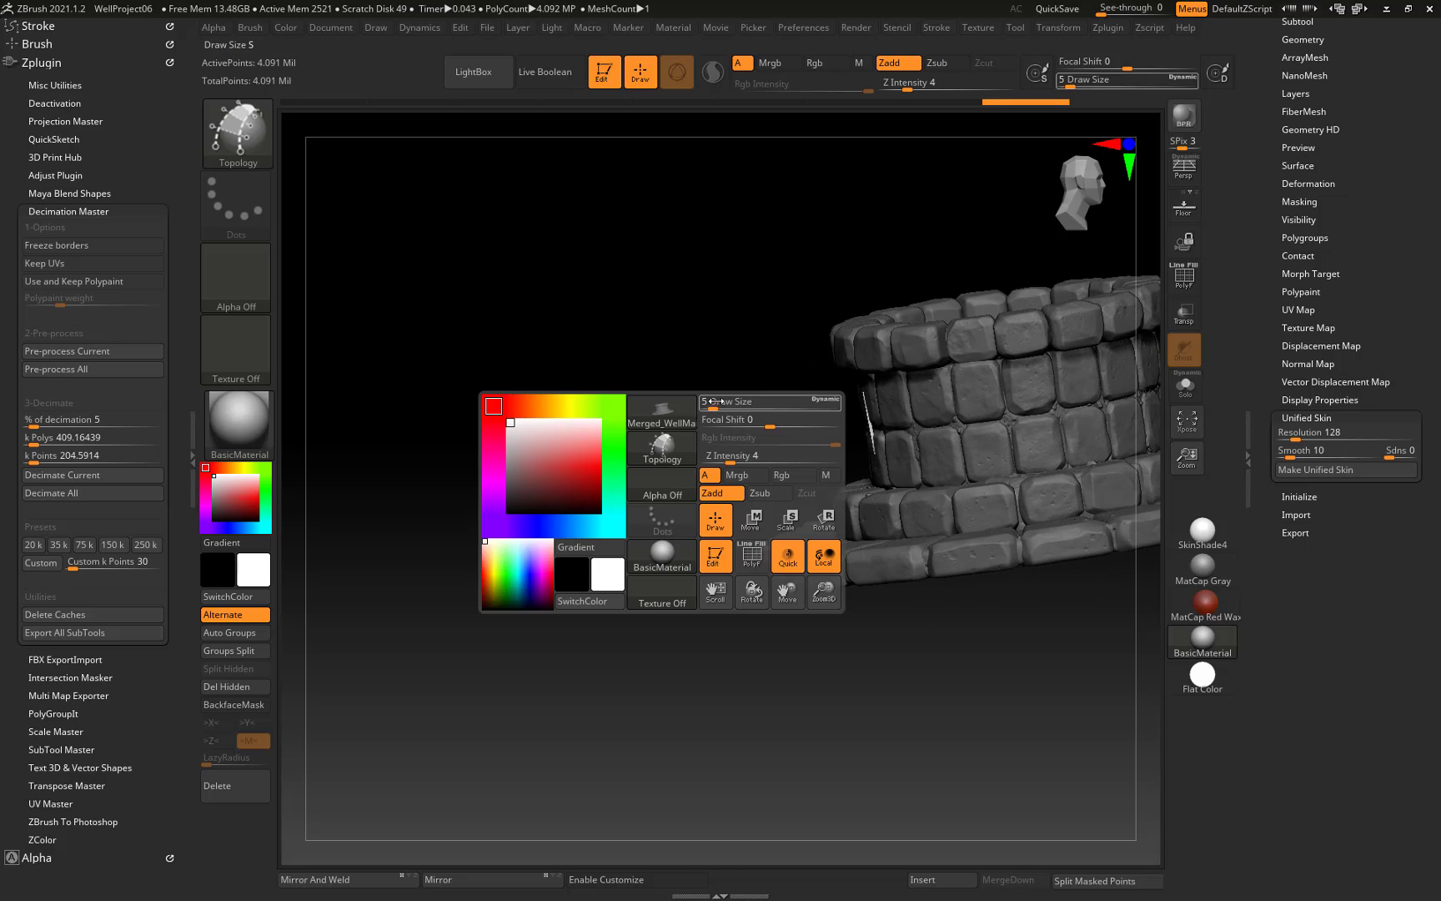
left_click(736, 403)
mouse_move(702, 340)
right_mouse_down("ctrl")
mouse_move(750, 383)
mouse_move(737, 441)
right_mouse_up("ctrl")
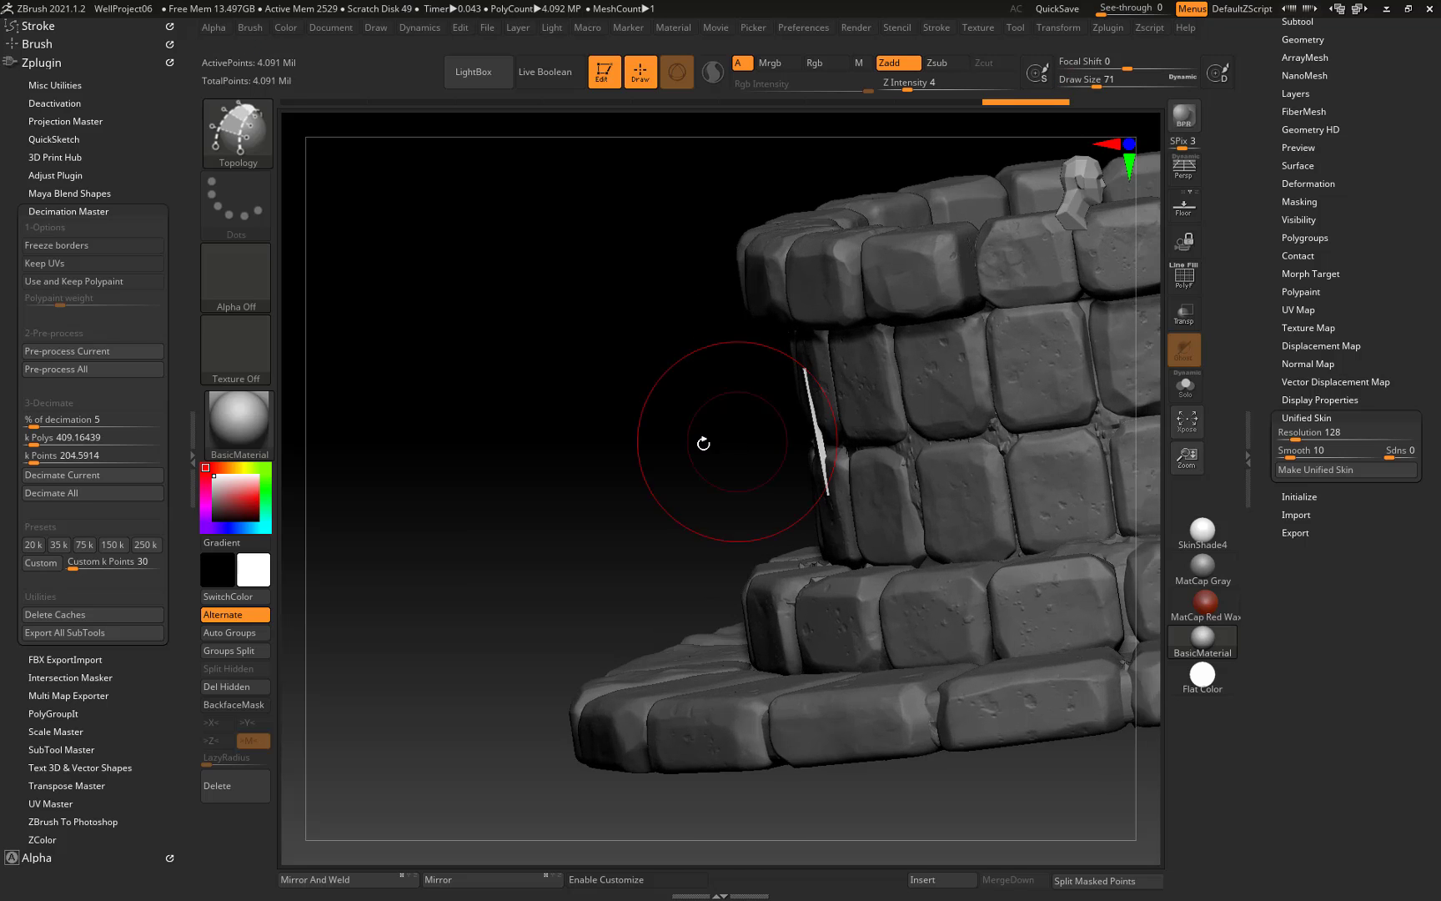
right_click_drag(595, 442, 659, 436)
key("ctrl+z")
Draw a fifth vertical topology curve through both horizontal curves on the rightmost stones of the grid, undoing the first attempt.
right_click_drag(873, 812, 946, 697, "alt")
left_click_drag(889, 248, 898, 476)
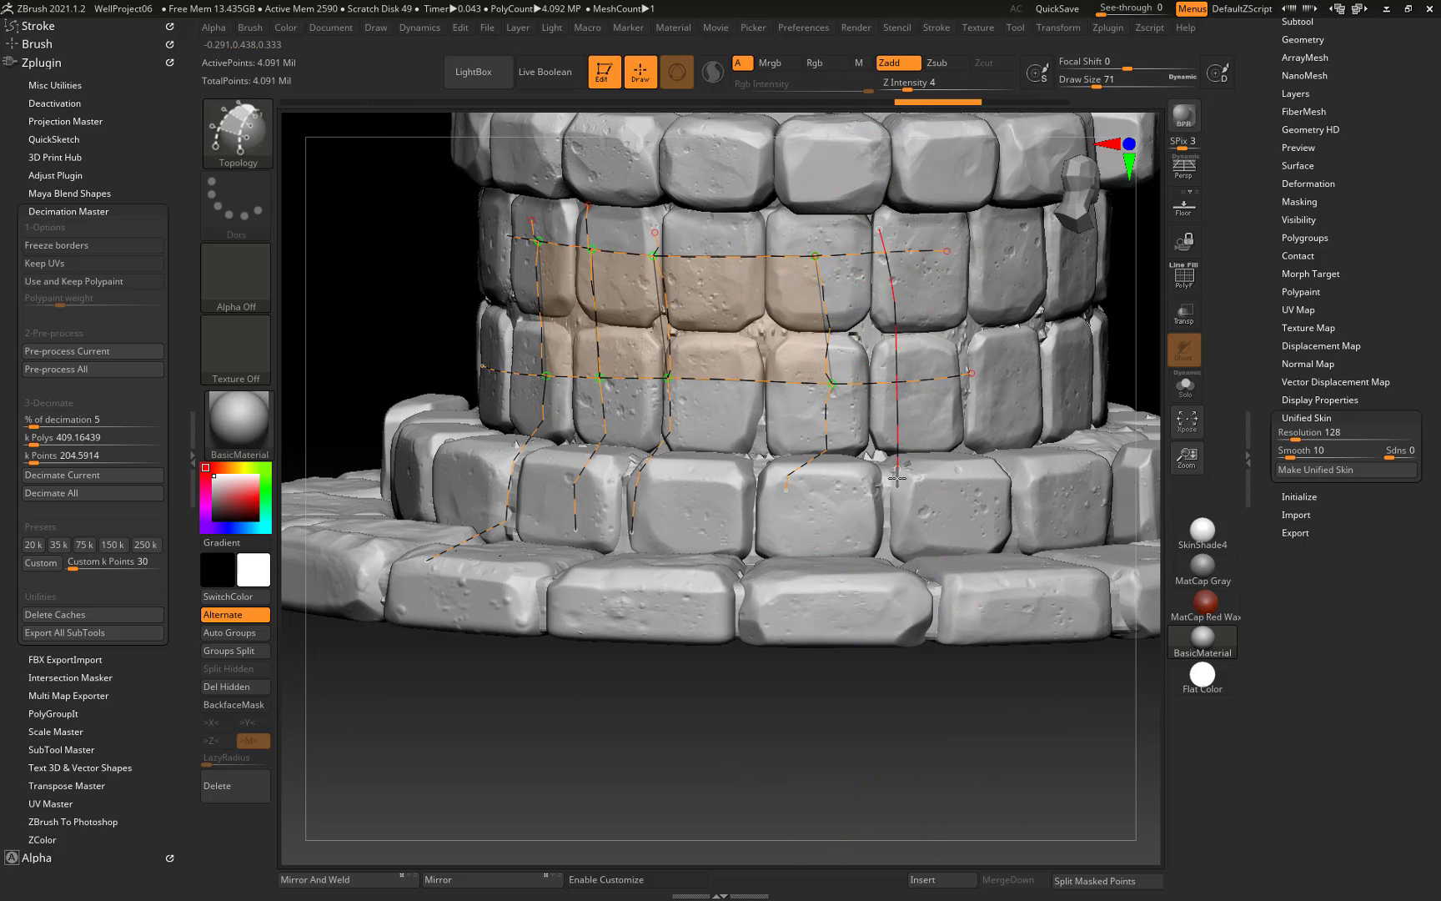
key("ctrl+z")
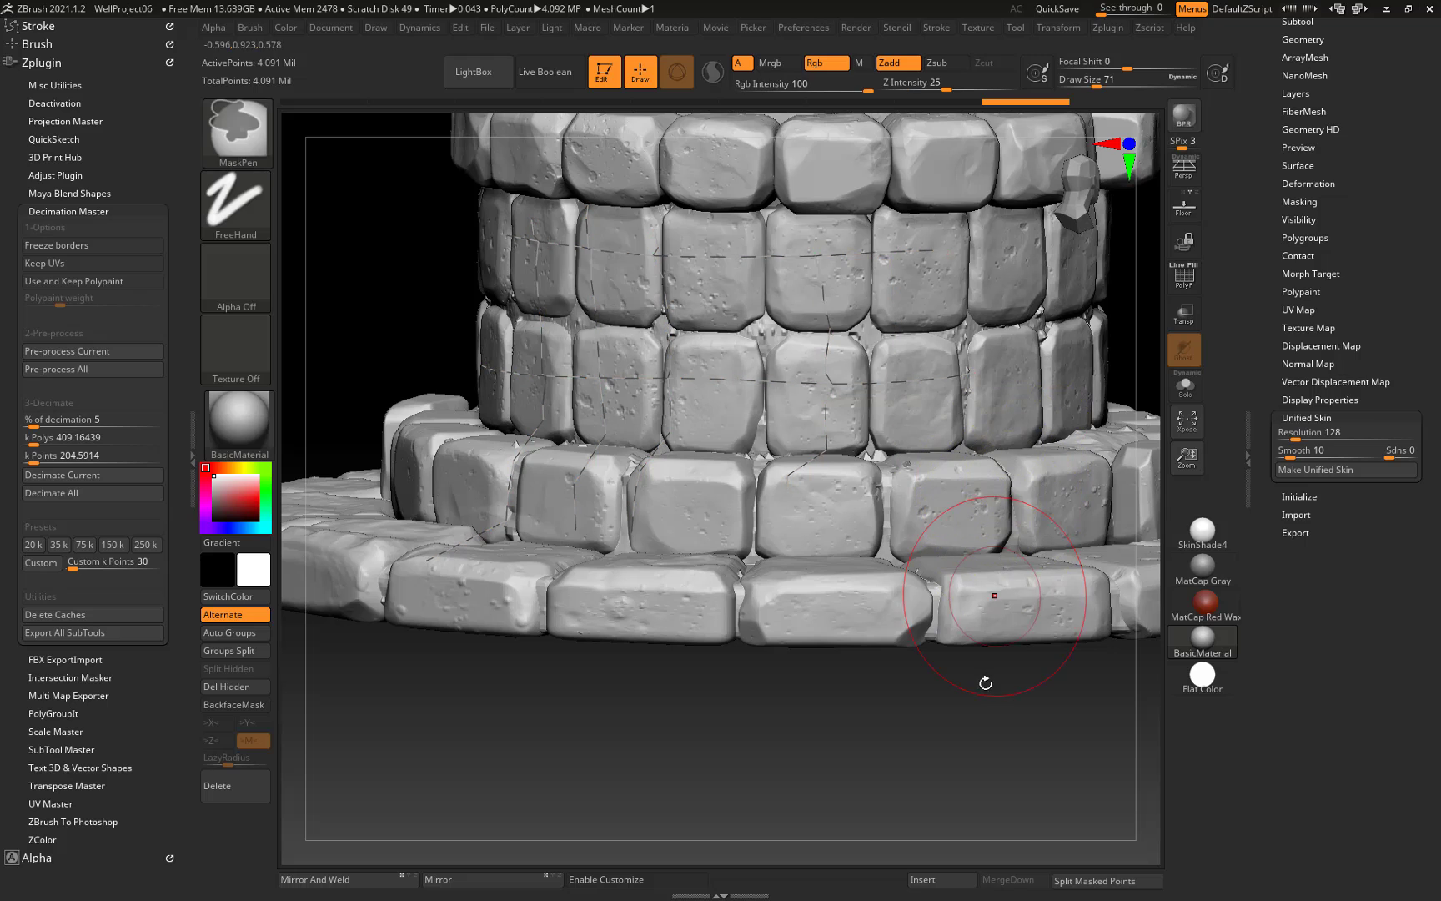
left_click_drag(901, 427, 898, 197)
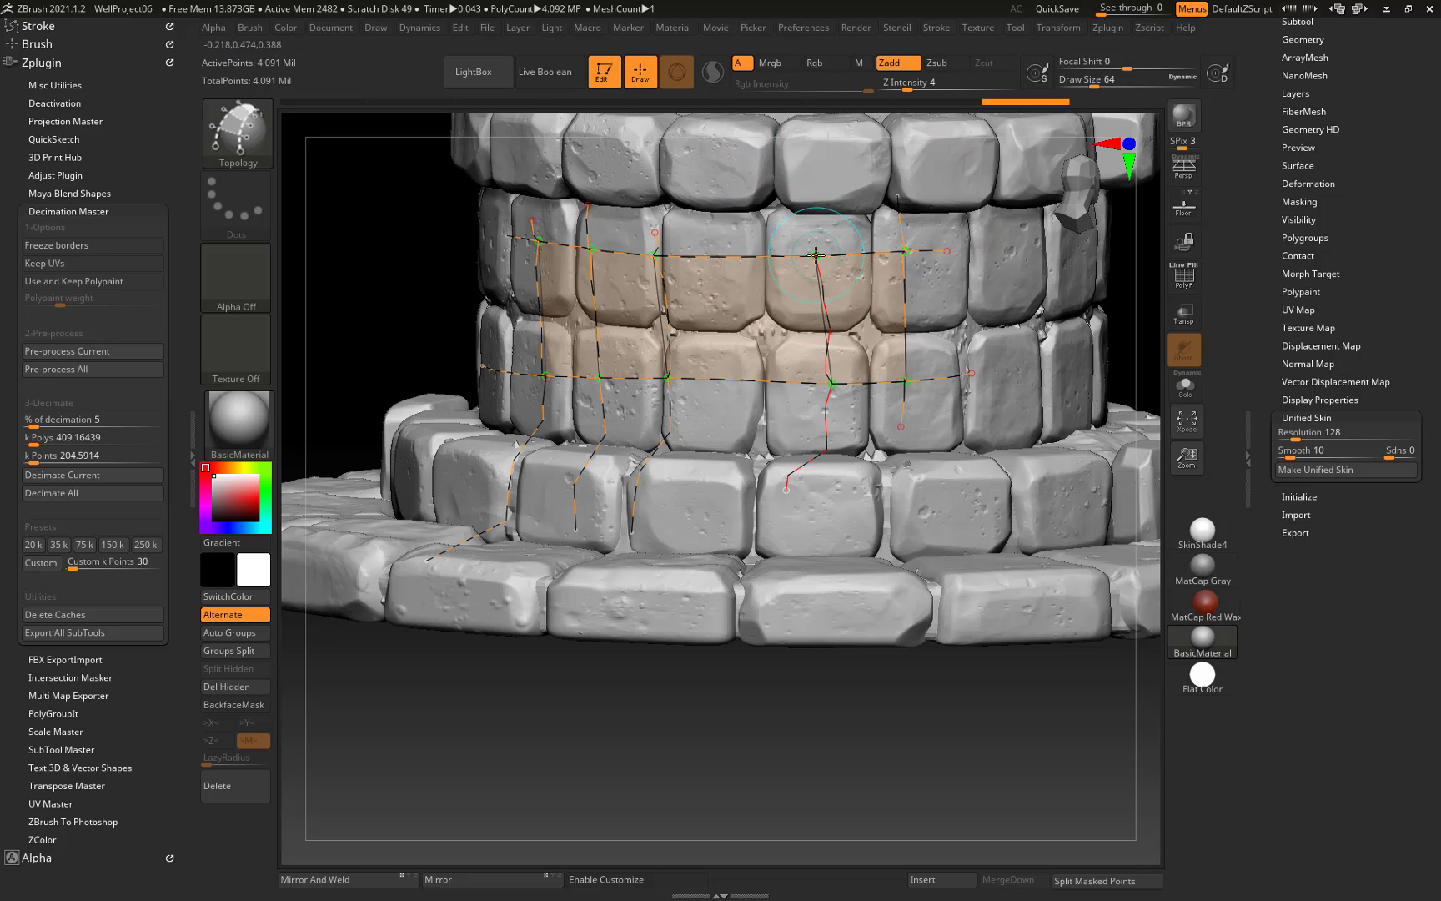
Extend the two rightmost vertical curves up over the rim stones and connect them with a cross curve just beneath the rim.
left_click_drag(821, 170, 826, 114)
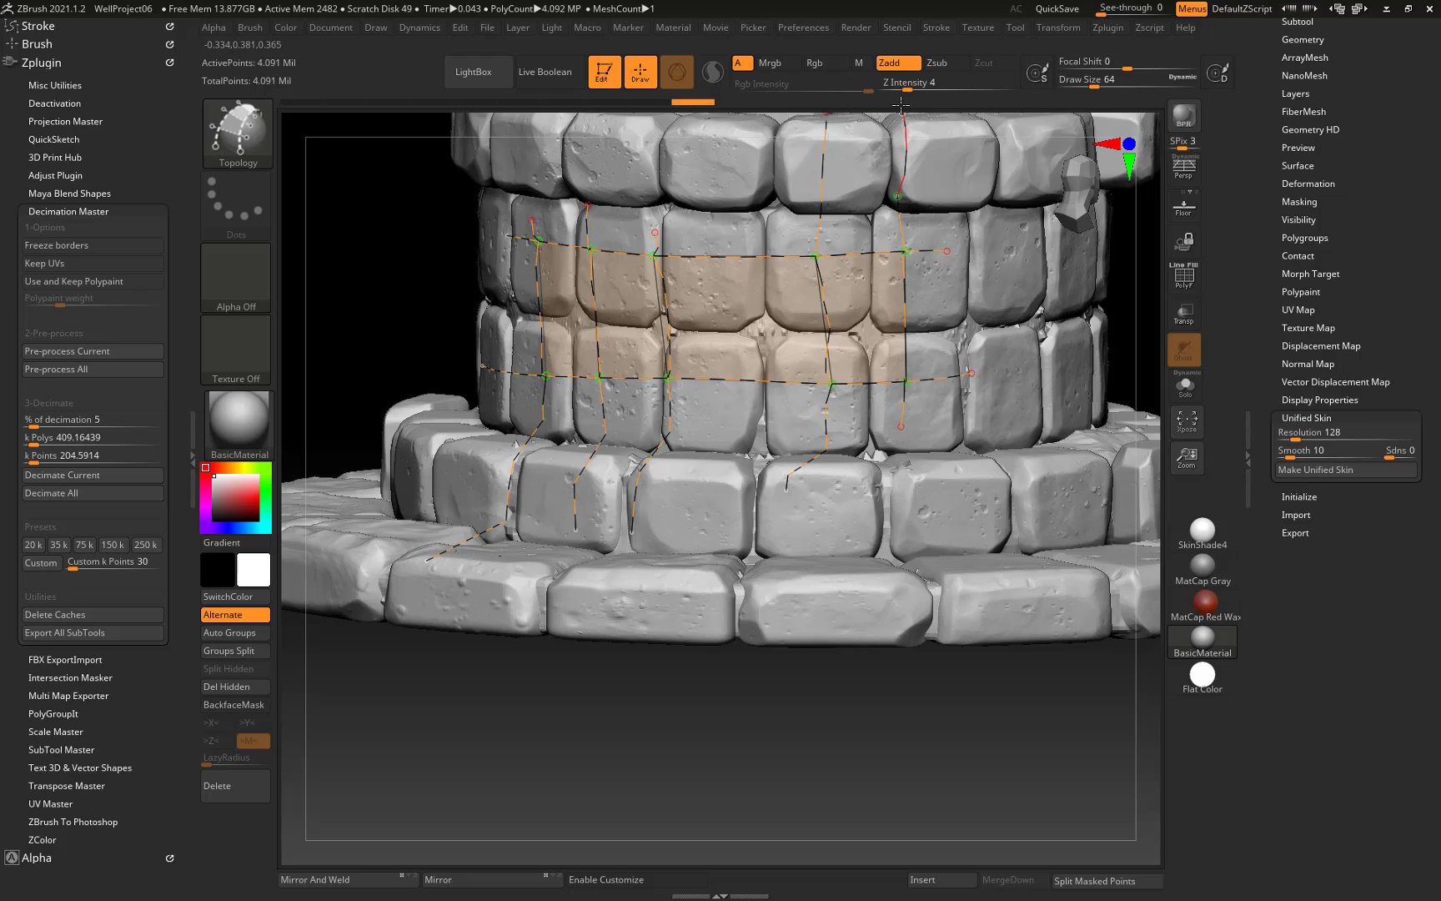
left_click_drag(951, 158, 732, 167)
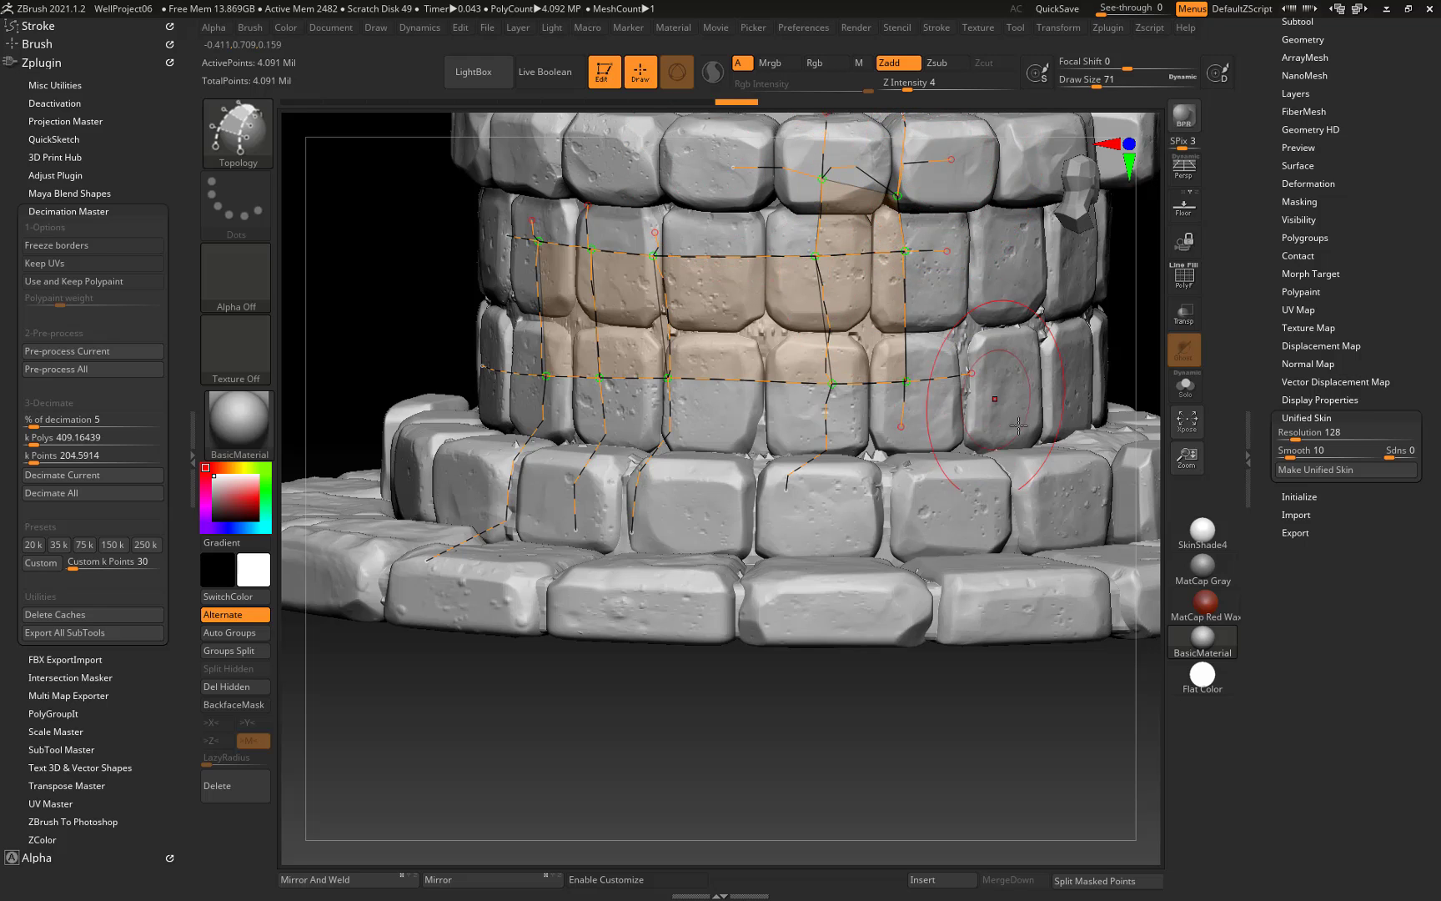
key("ctrl+z")
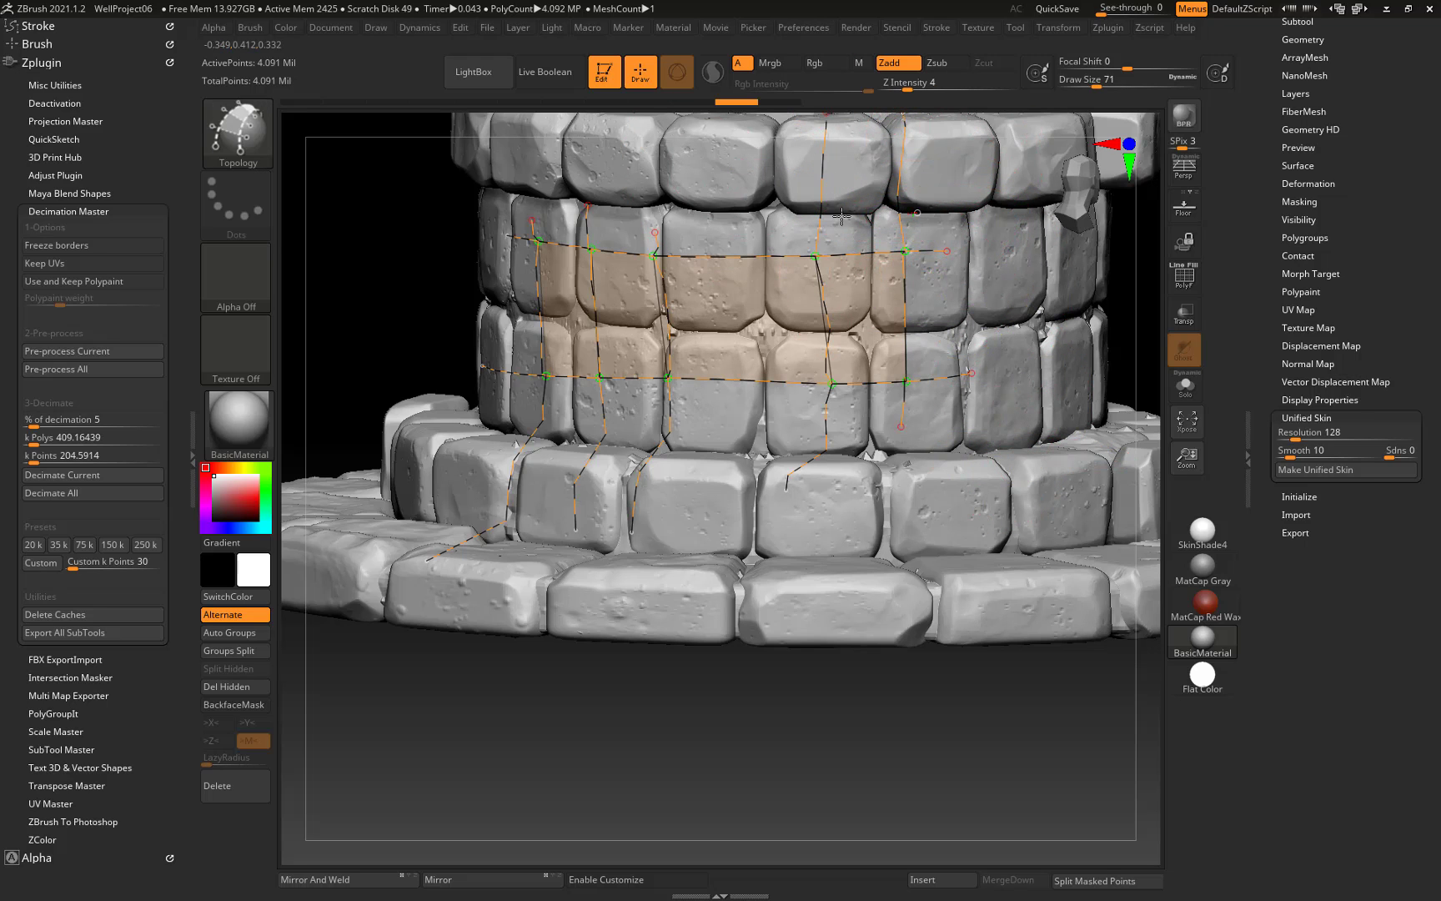
left_click_drag(821, 214, 913, 213)
Draw a cross curve between the two vertical curves on the rim stones and undo the extra curve drawn above it.
right_click_drag(970, 475, 966, 647)
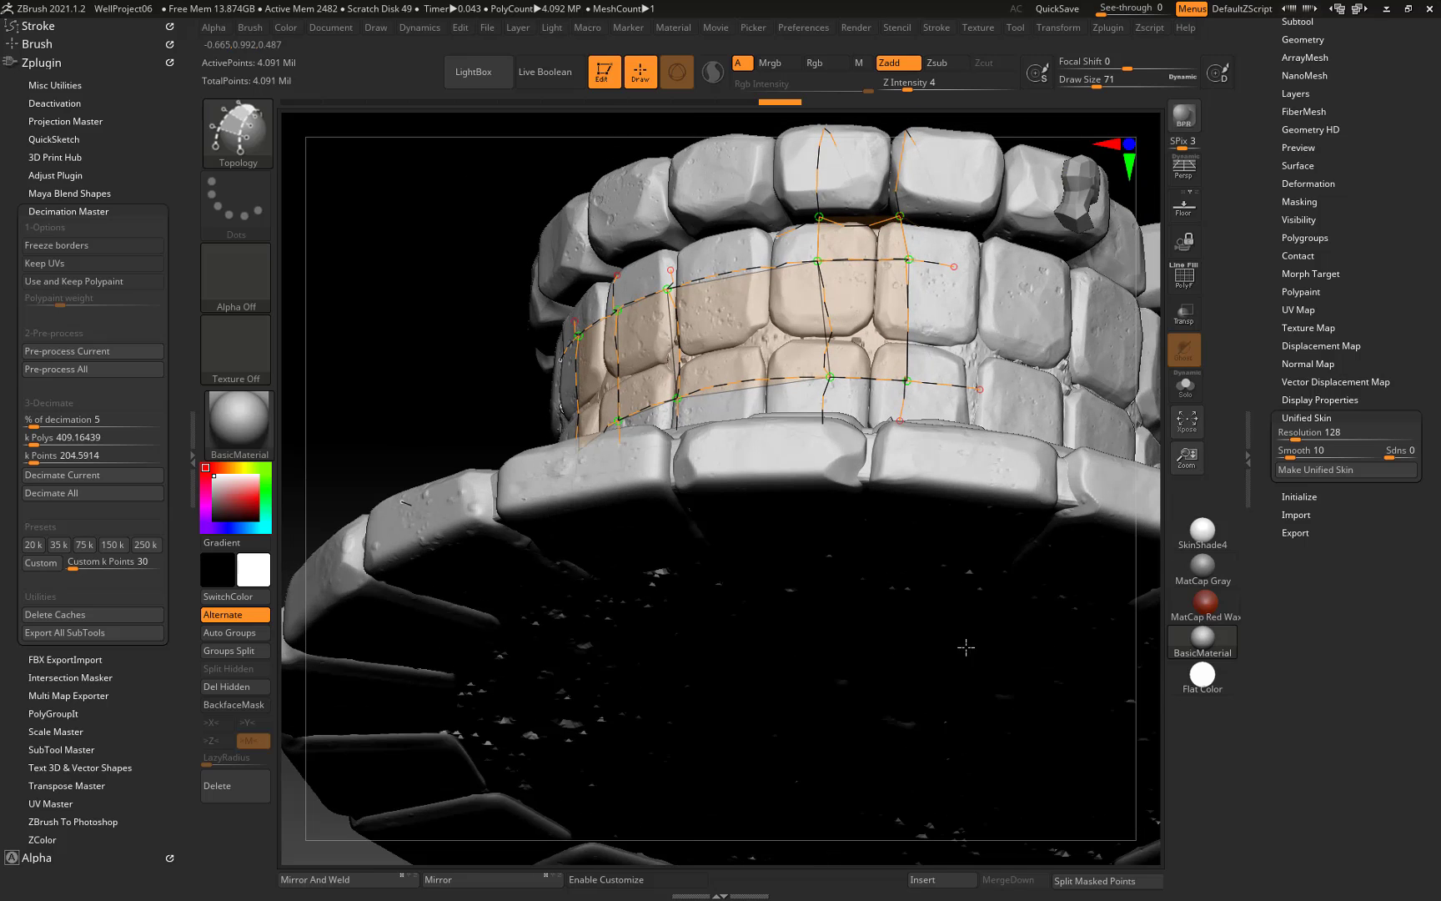
left_click_drag(895, 192, 818, 170)
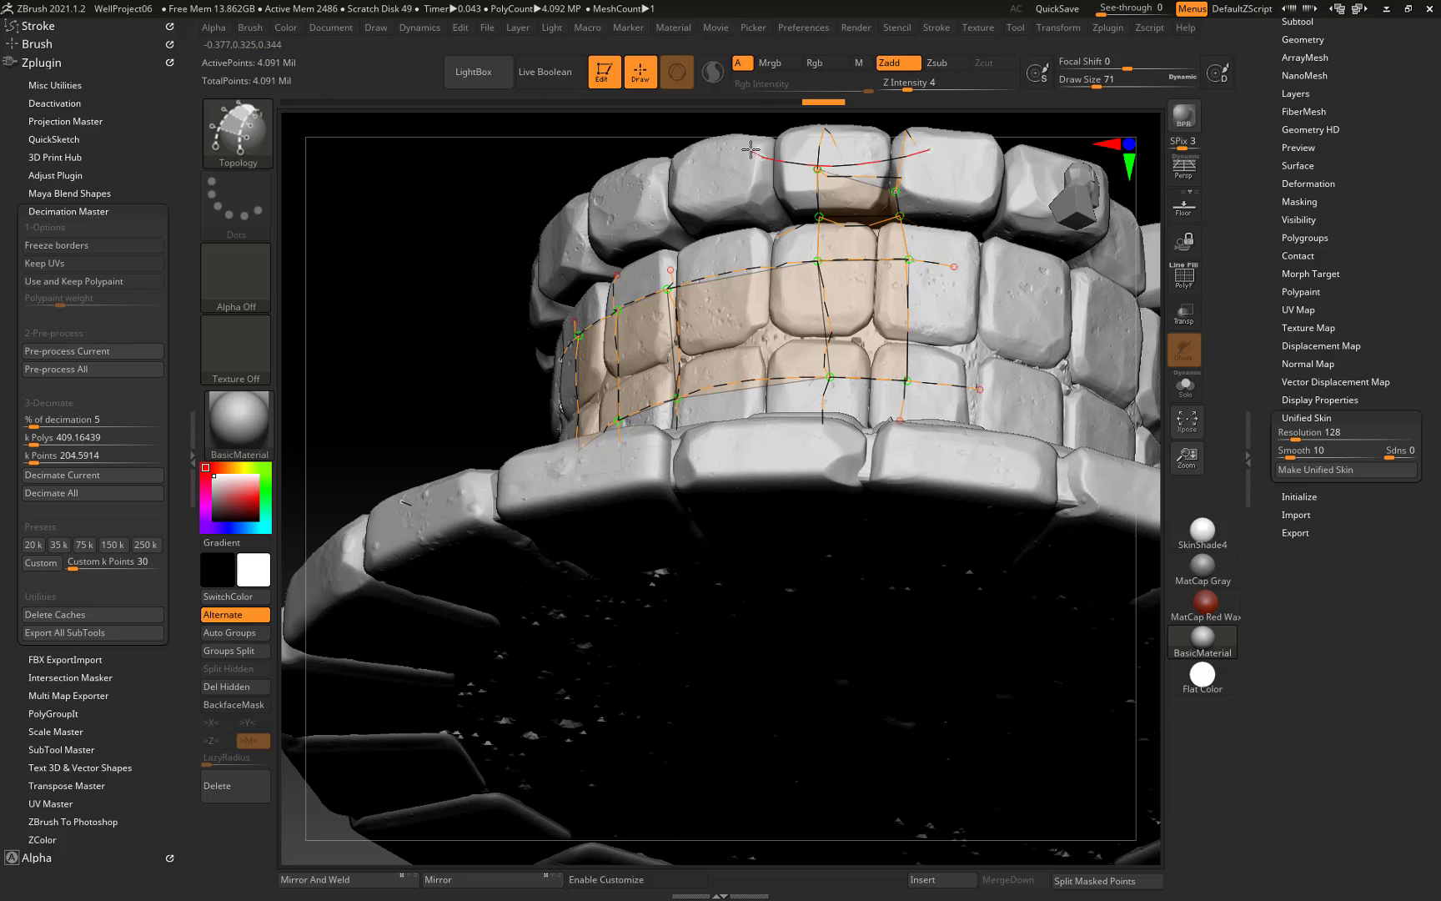
right_click_drag(322, 241, 751, 634)
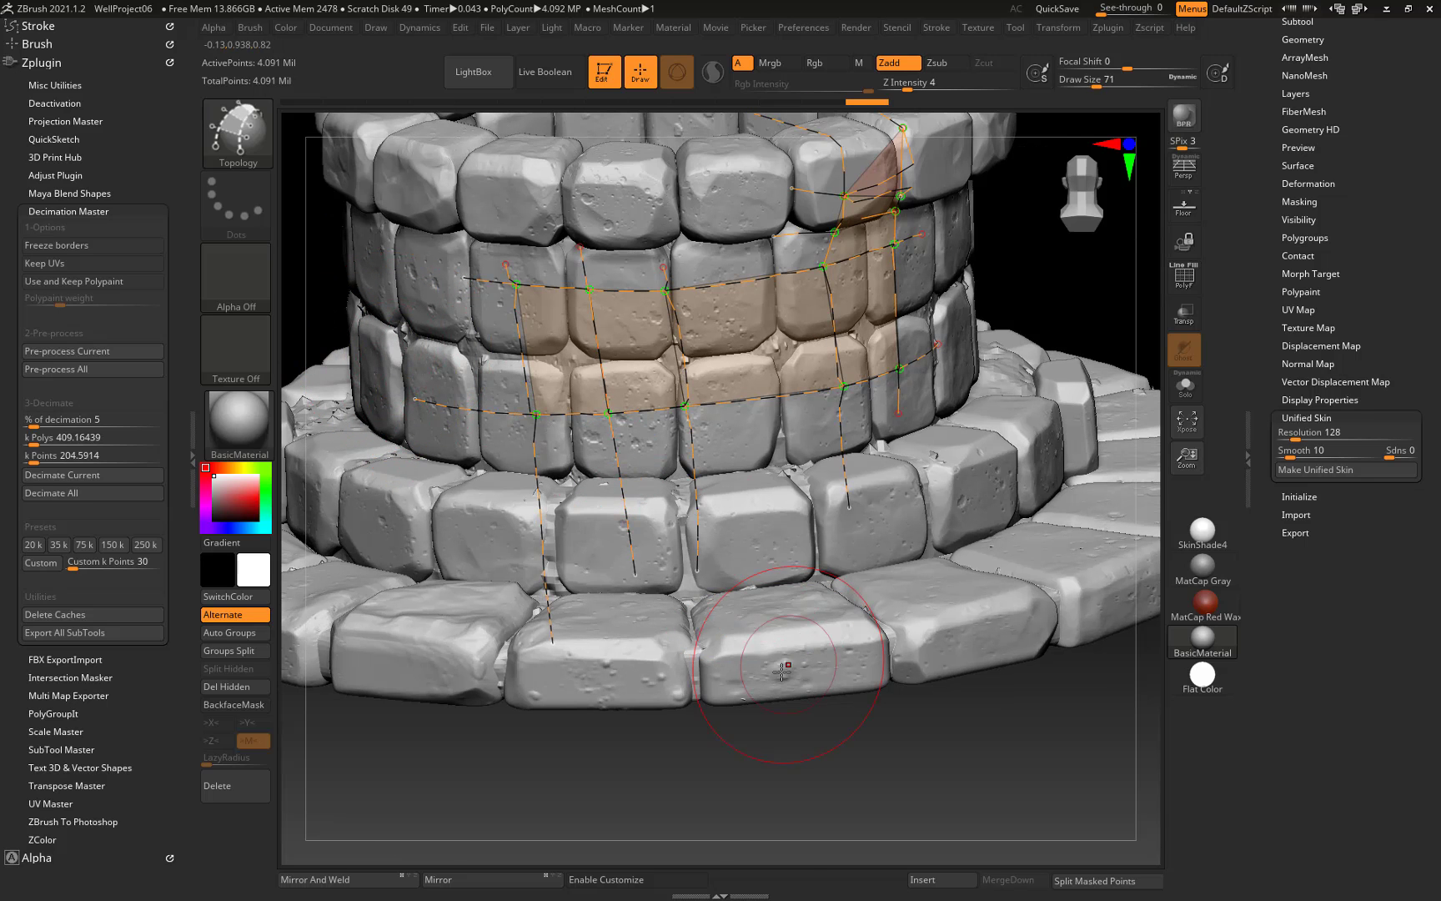
key("ctrl+z")
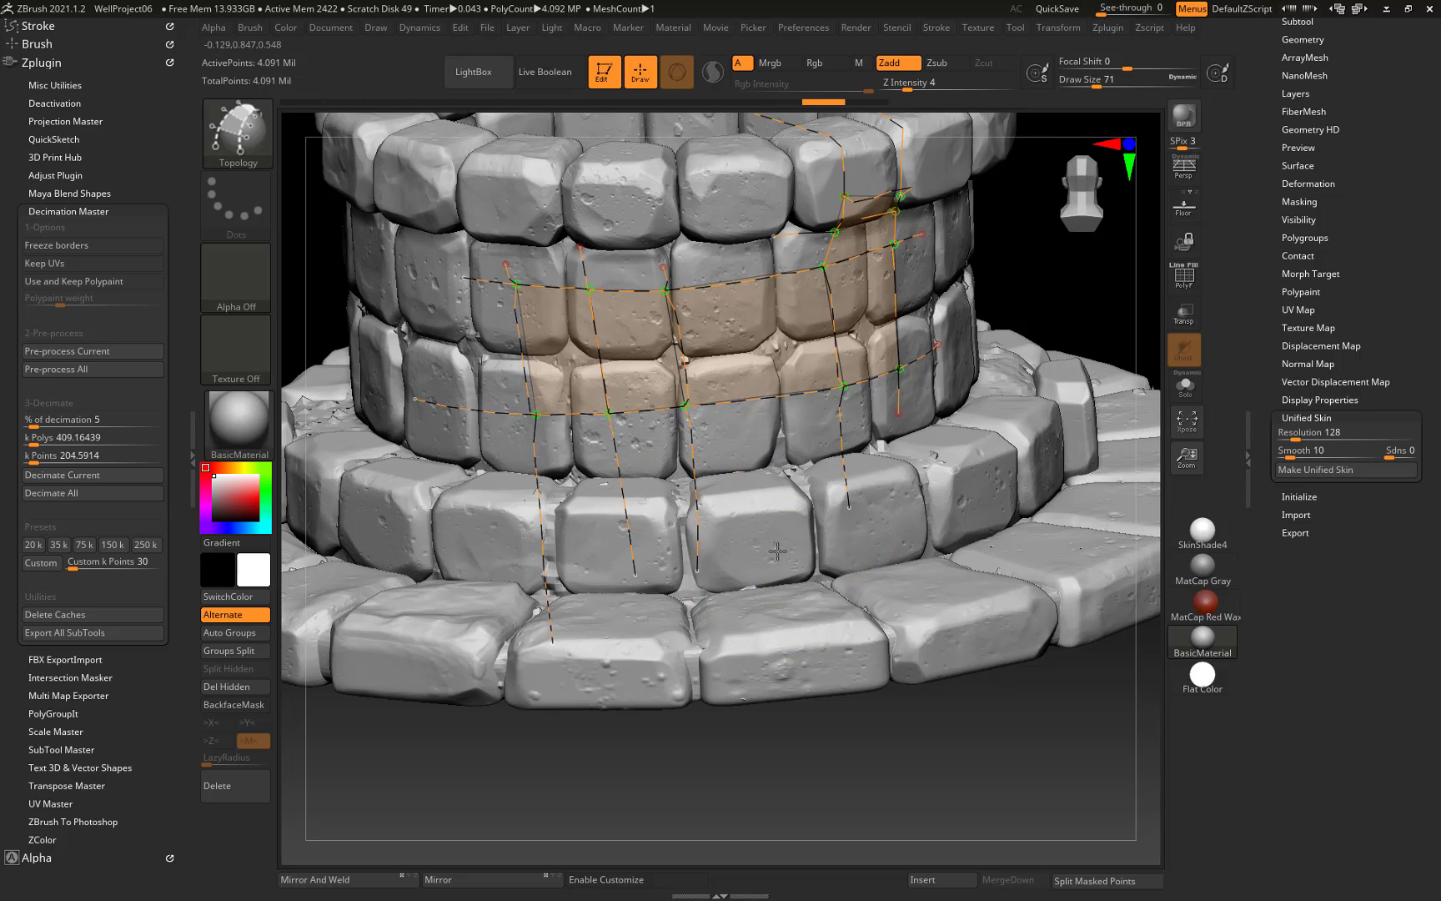
Try generating a thick mesh patch from the extended curve grid at Draw Size 71, undoing it each time.
left_click(859, 703)
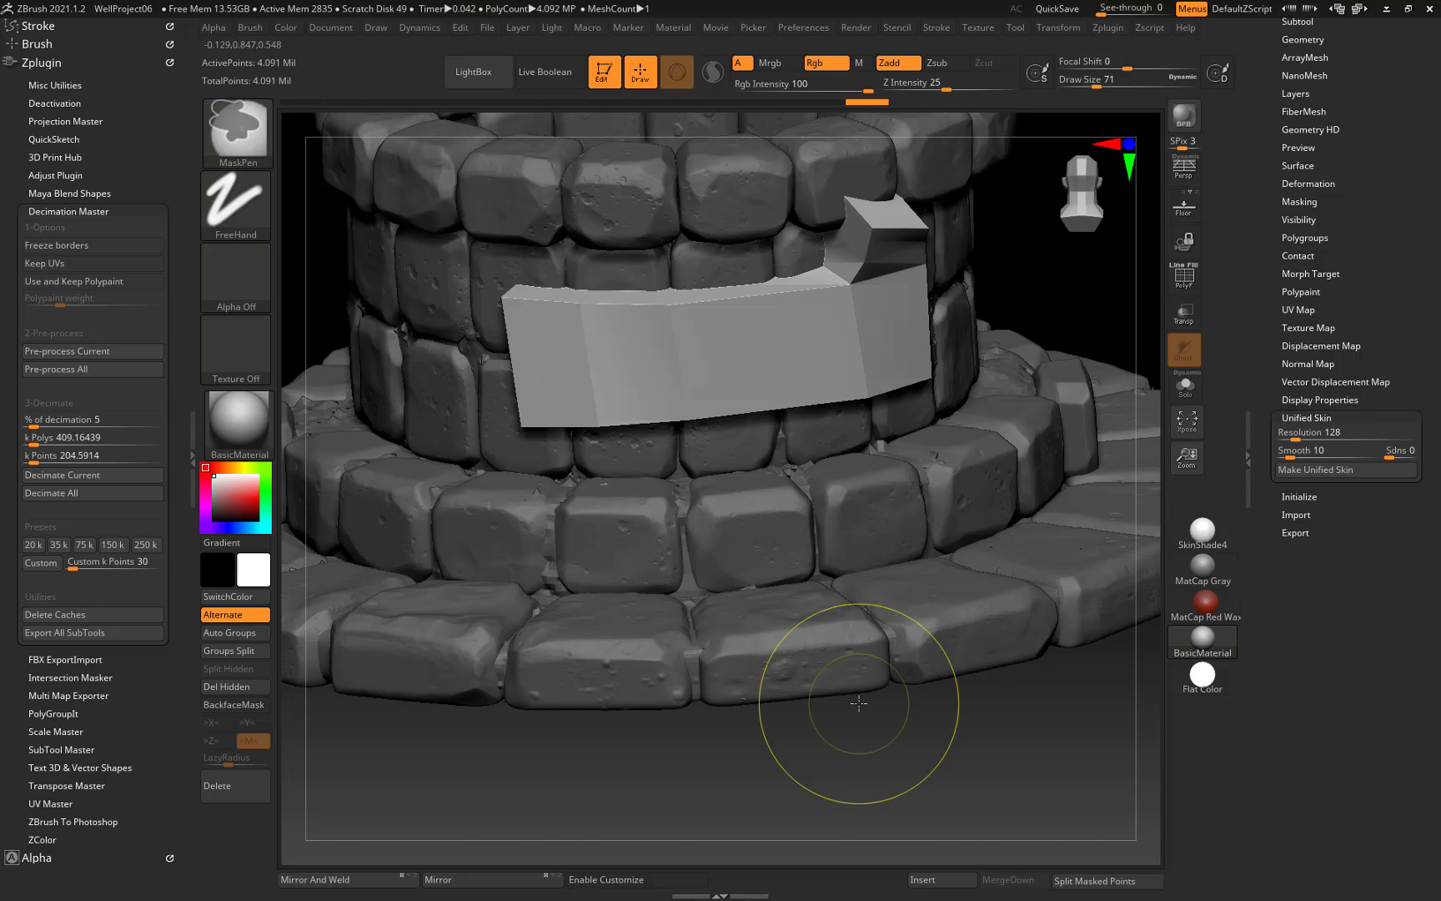
key("ctrl+z")
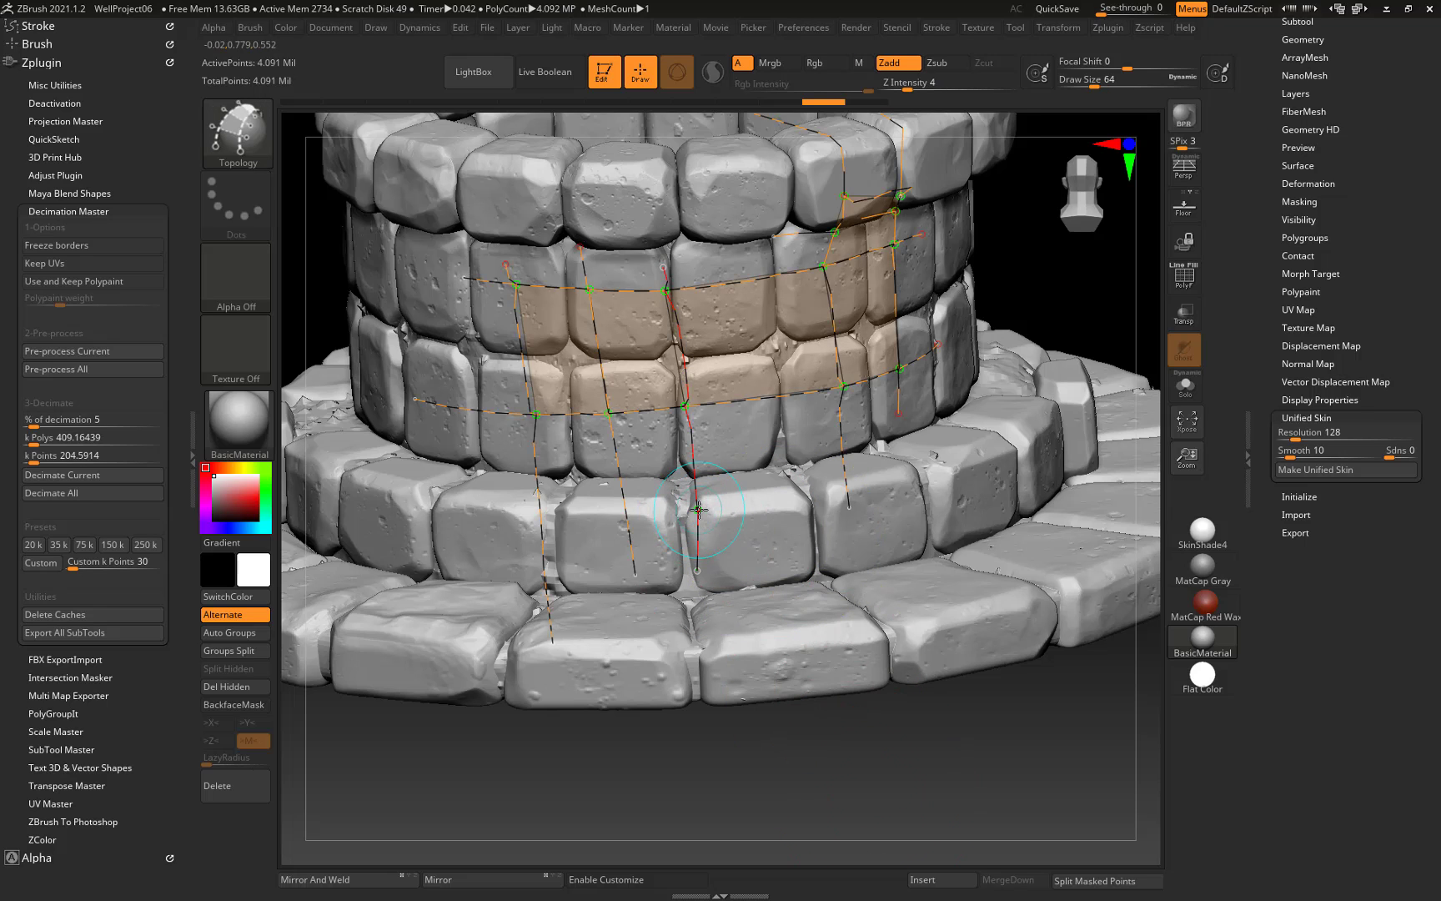
left_click(883, 670)
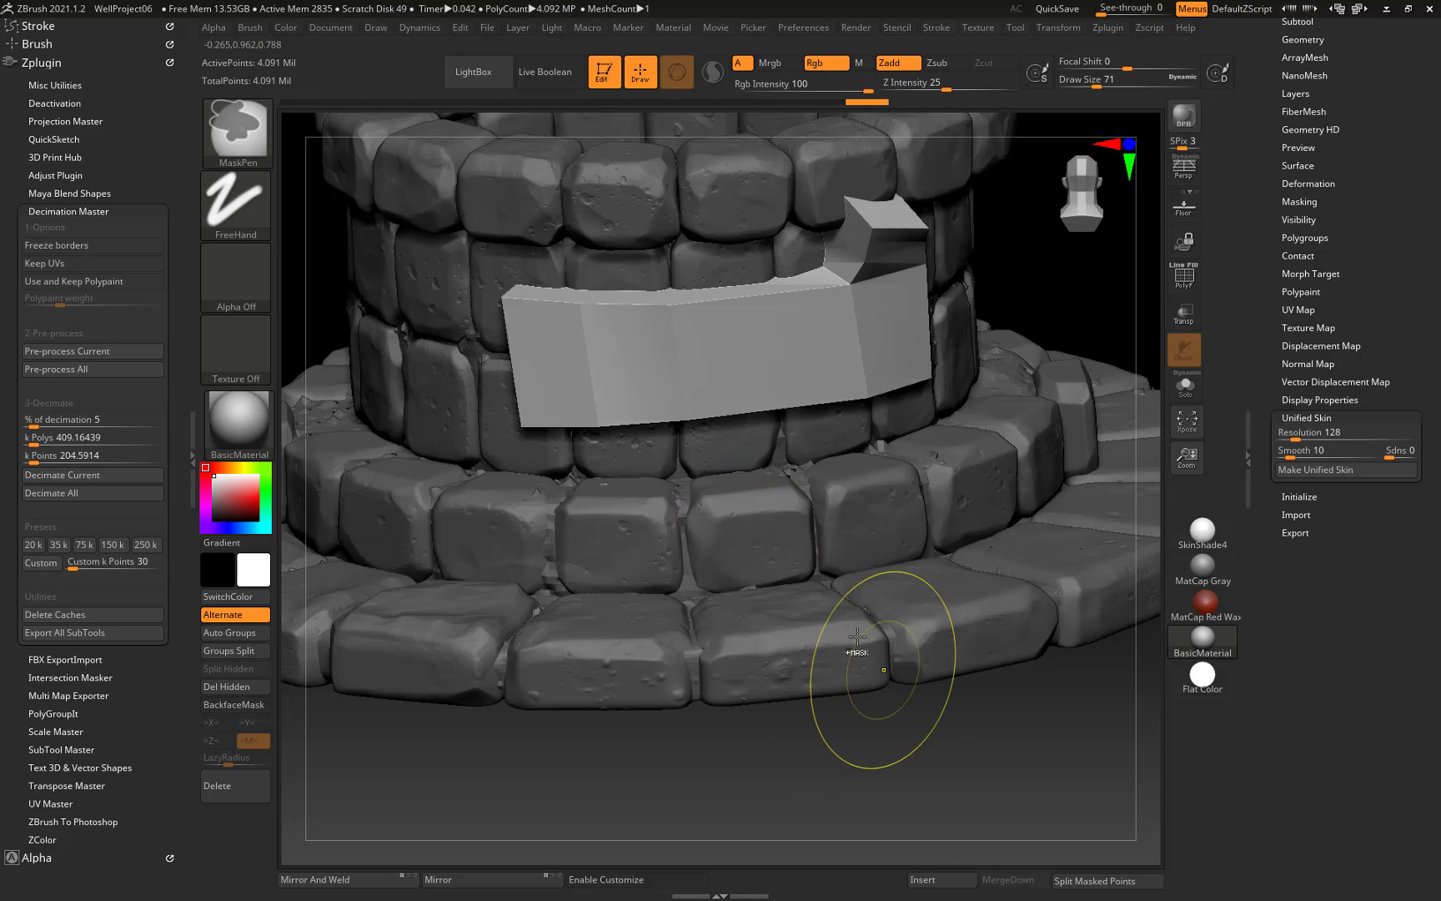
key("ctrl+z")
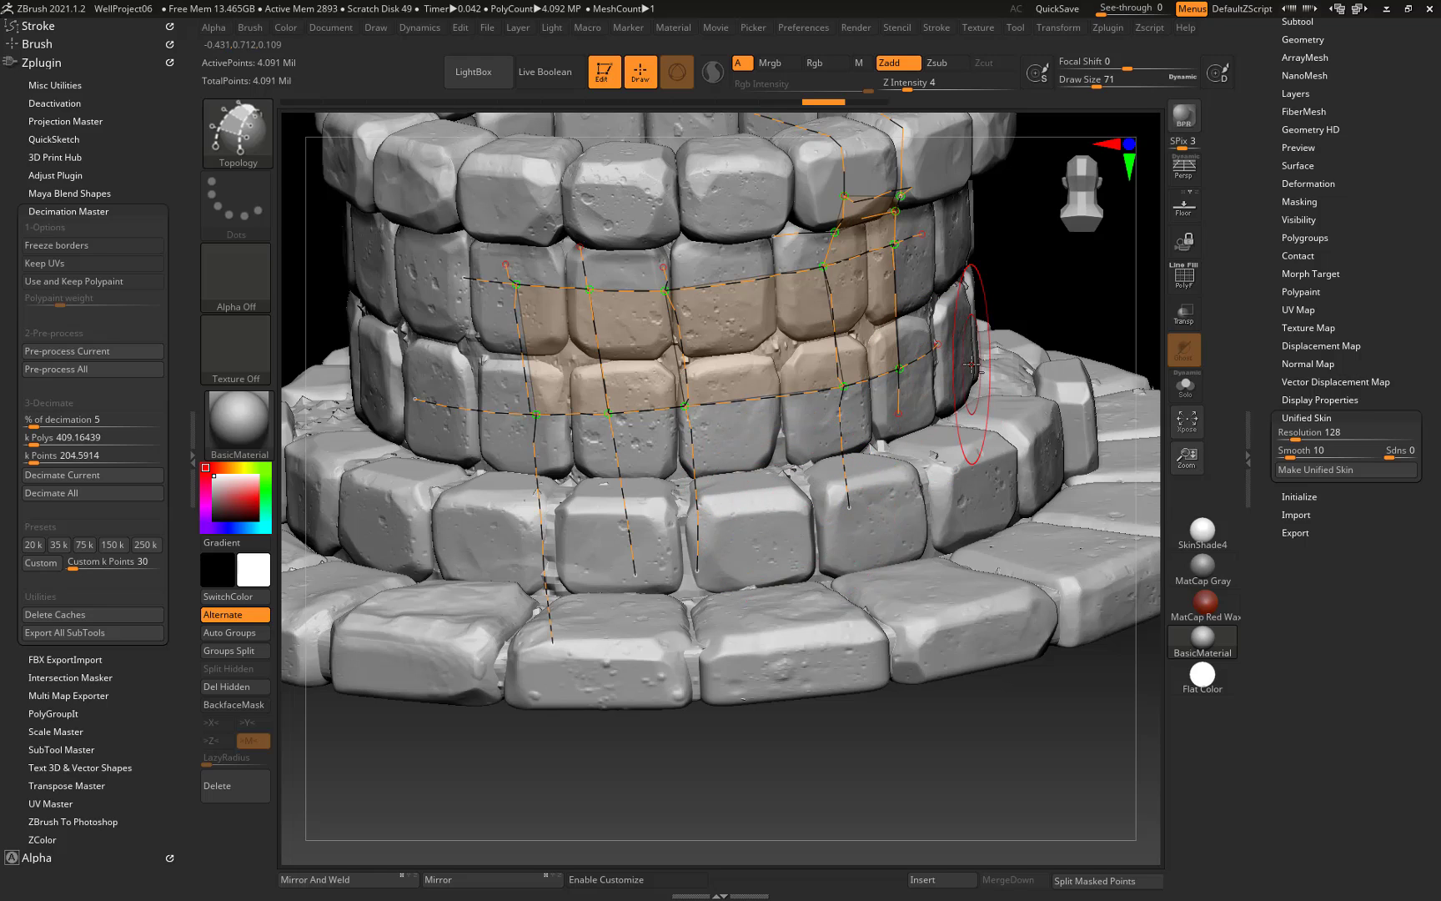
Trim the loose curve ends back to the grid and extend two vertical curves down across the lower step to the base stones.
left_click(760, 512)
key("ctrl+z")
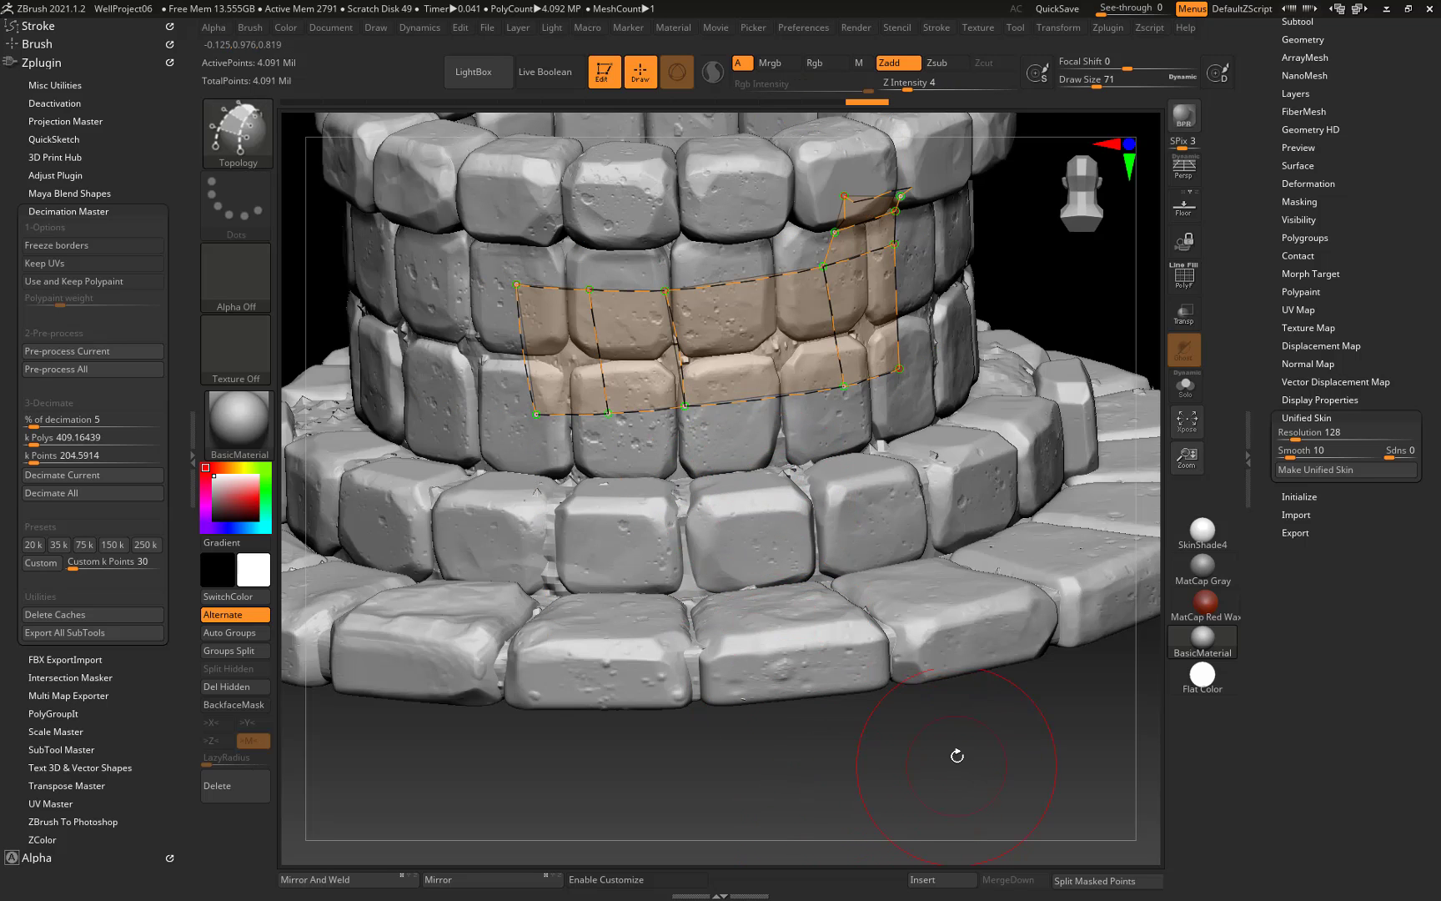
mouse_move(957, 755)
left_mouse_down()
mouse_move(926, 734)
mouse_move(939, 755)
left_mouse_up()
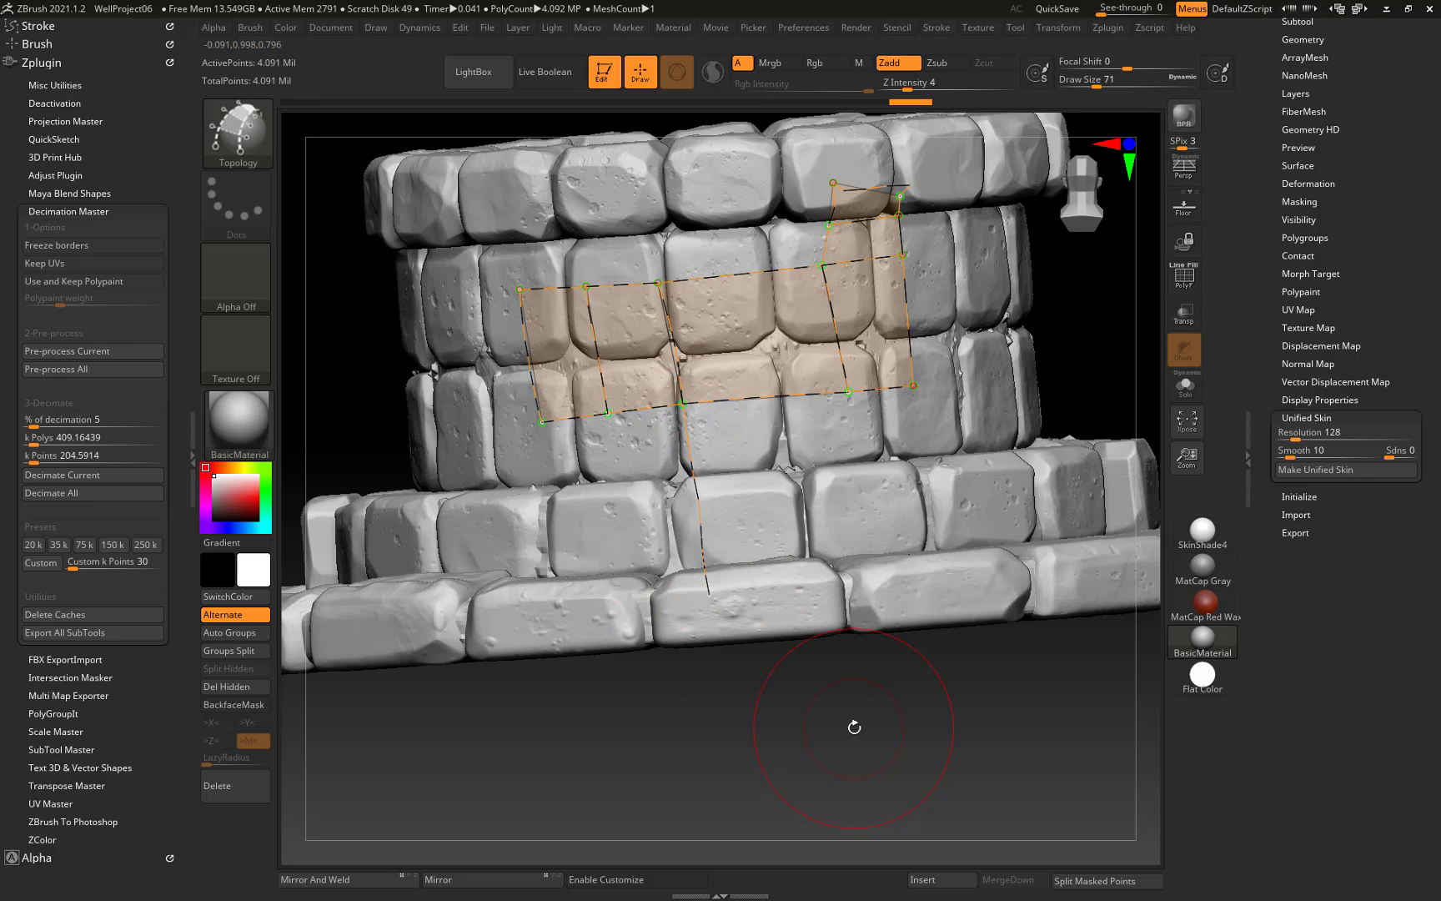
mouse_move(853, 728)
left_mouse_down()
mouse_move(984, 724)
mouse_move(911, 617)
mouse_move(980, 621)
left_mouse_up()
Try two cross curves between the extended vertical curves around the lower step, and undo them.
left_click_drag(883, 405, 784, 439)
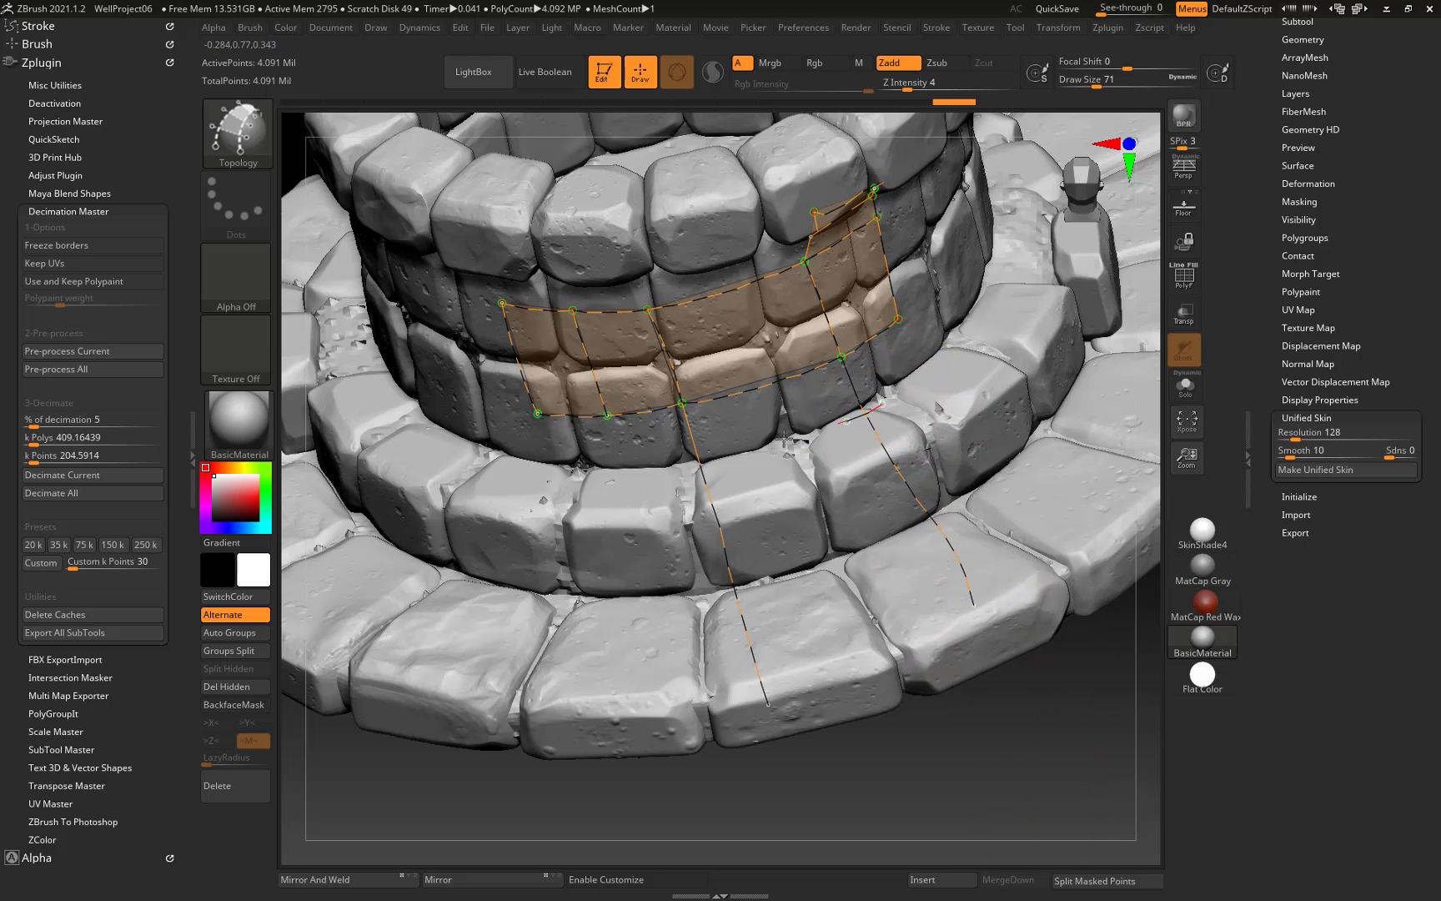
left_click_drag(715, 508, 711, 510)
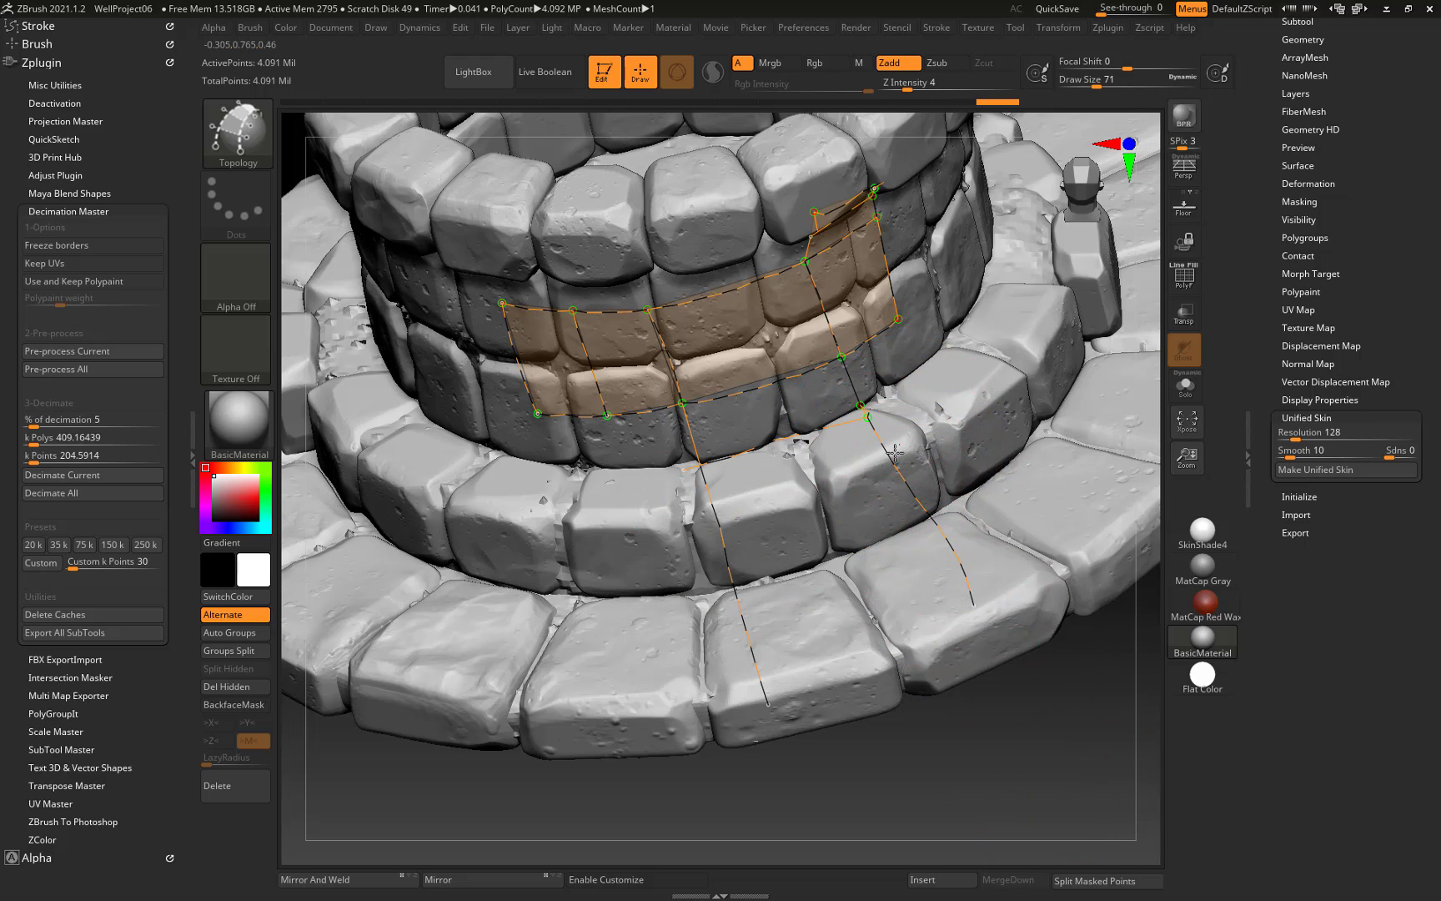
mouse_move(1141, 783)
left_mouse_down()
mouse_move(1026, 697)
mouse_move(954, 570)
left_mouse_up()
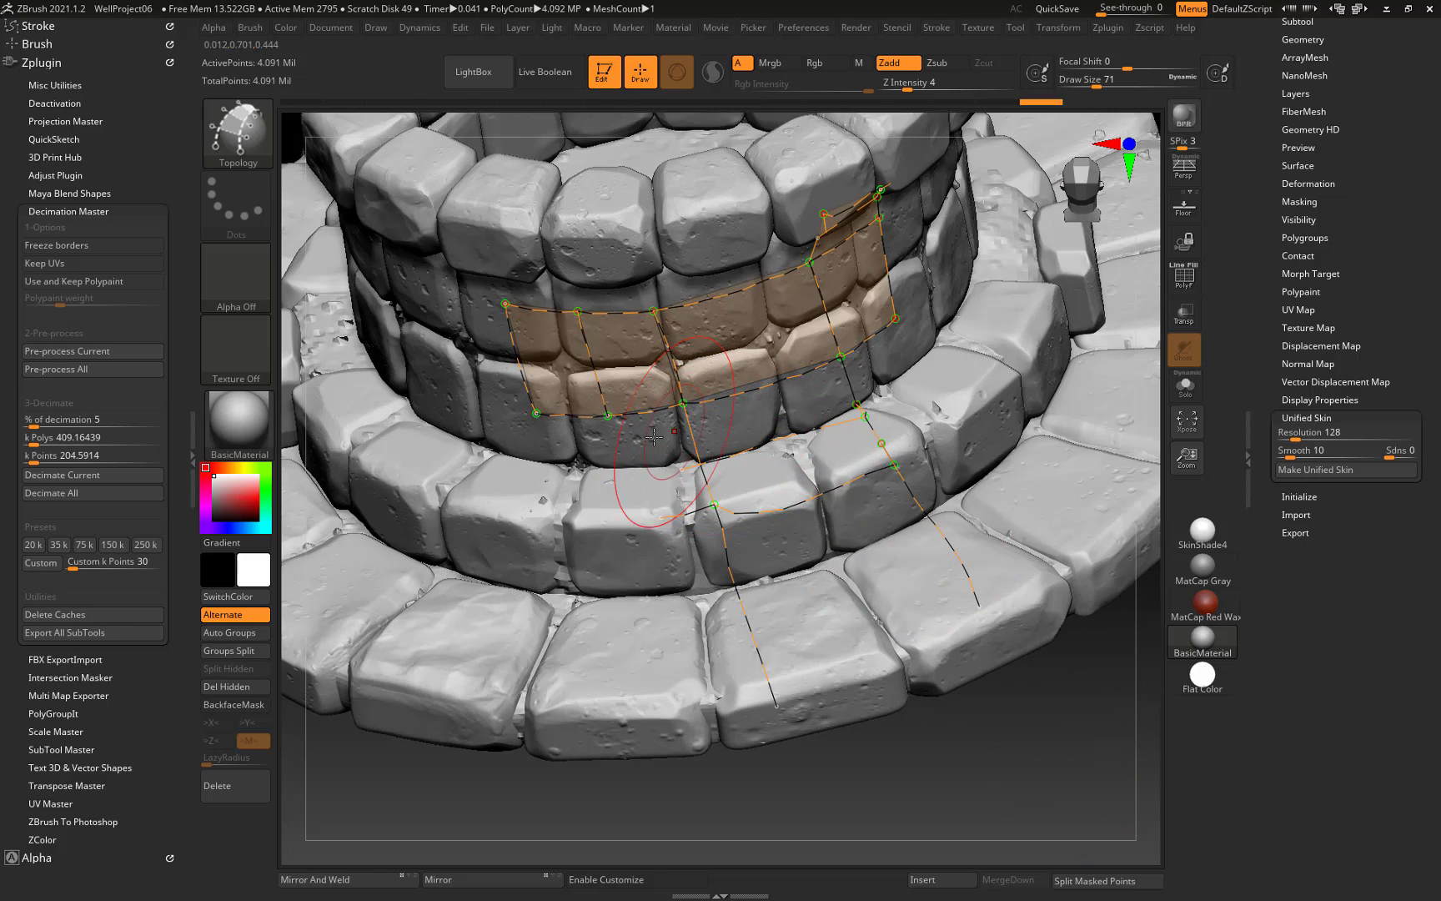
key("ctrl")
key("b")
key("t")
key("o")
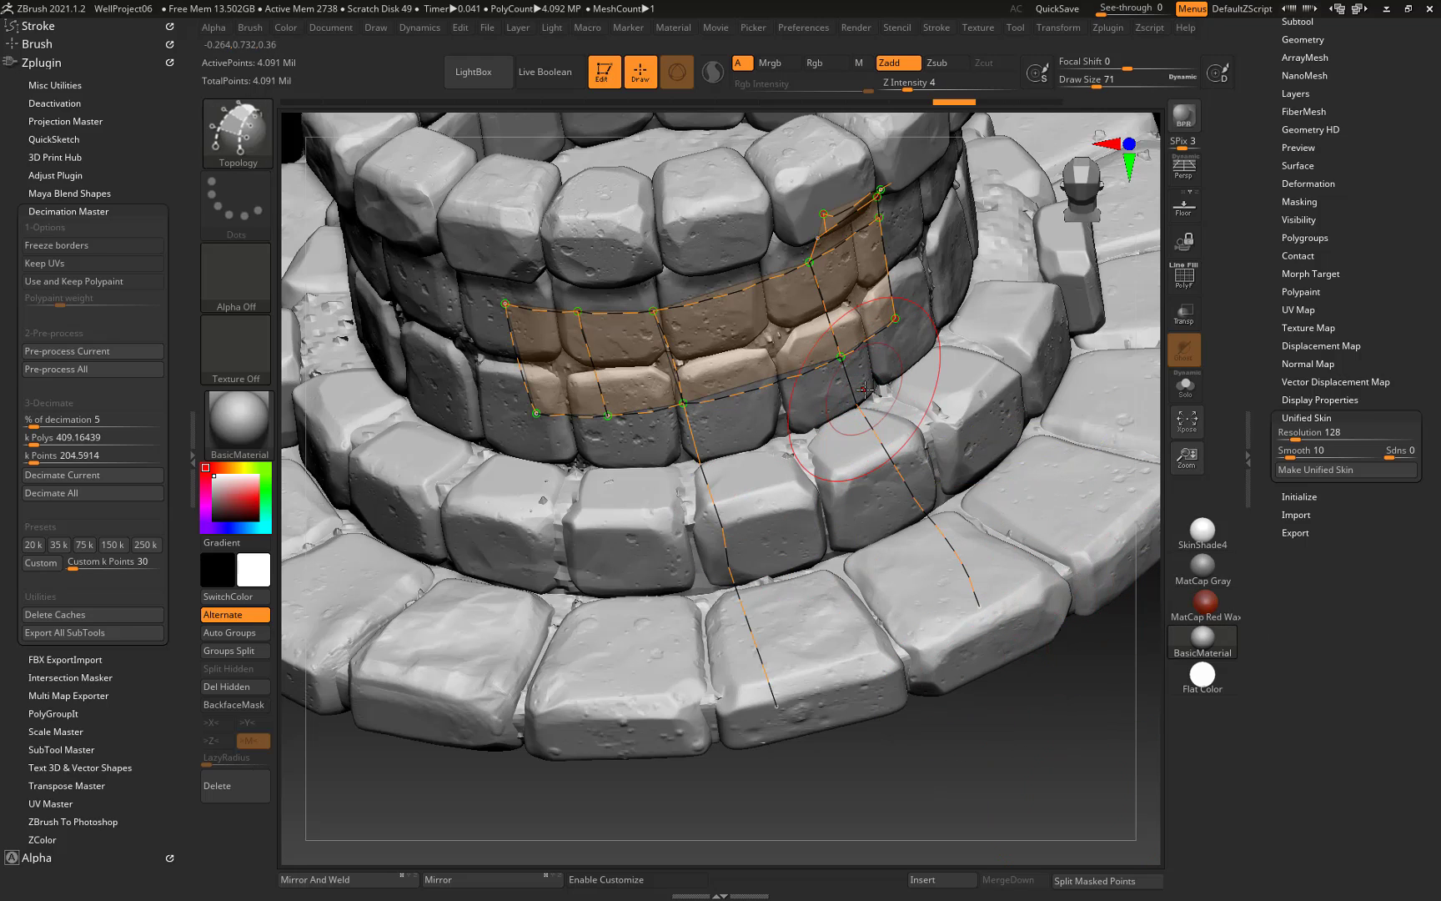
Try one cross curve at the foot of the wall and a mesh patch generated from the curves, undoing both.
mouse_move(862, 391)
left_mouse_down()
mouse_move(739, 446)
mouse_move(665, 457)
left_mouse_up()
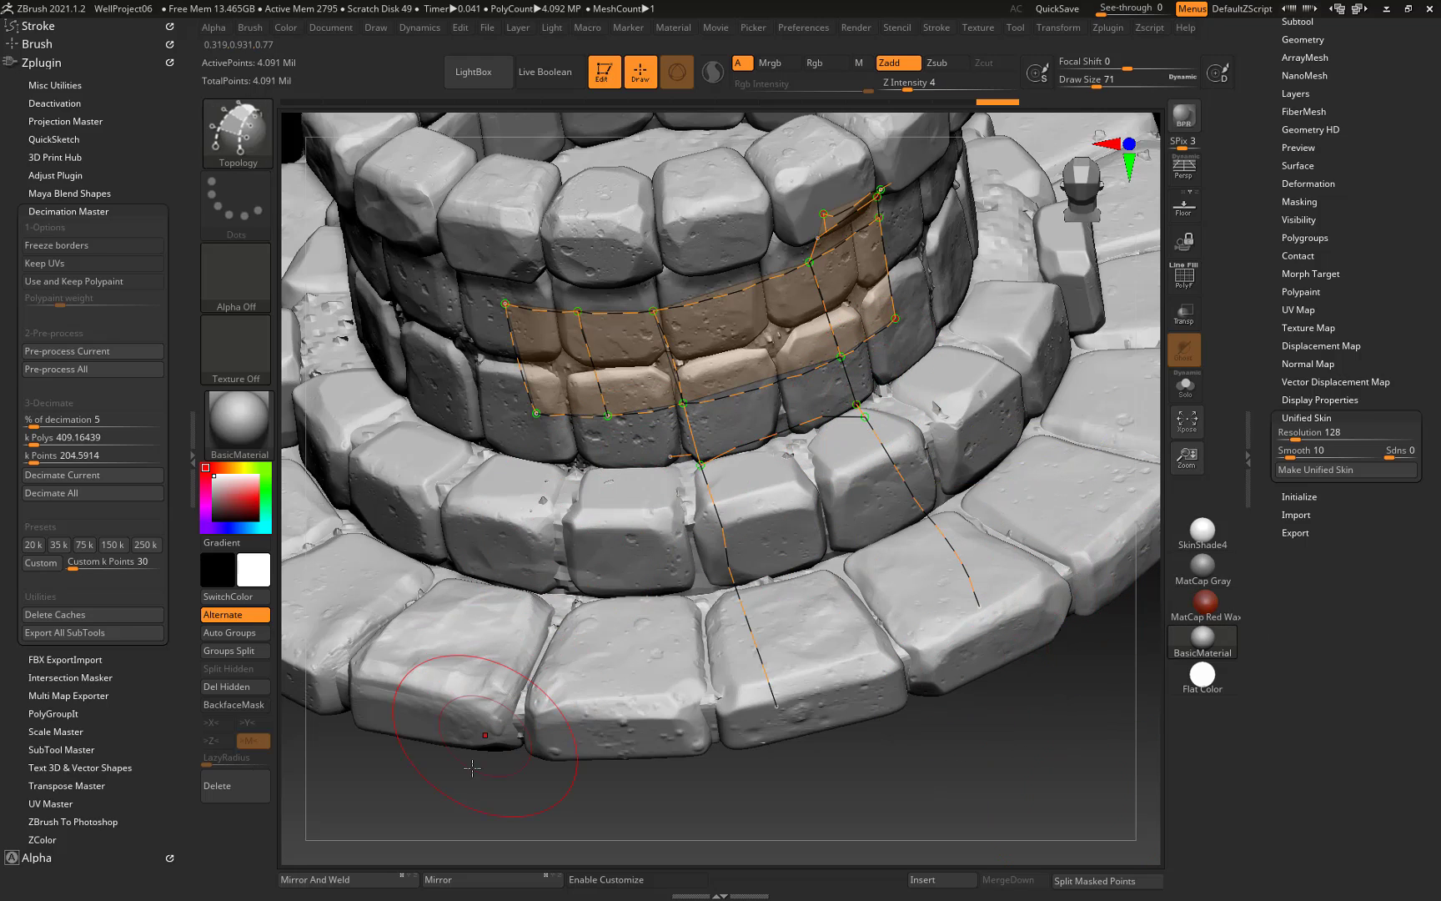
left_click_drag(553, 789, 792, 788)
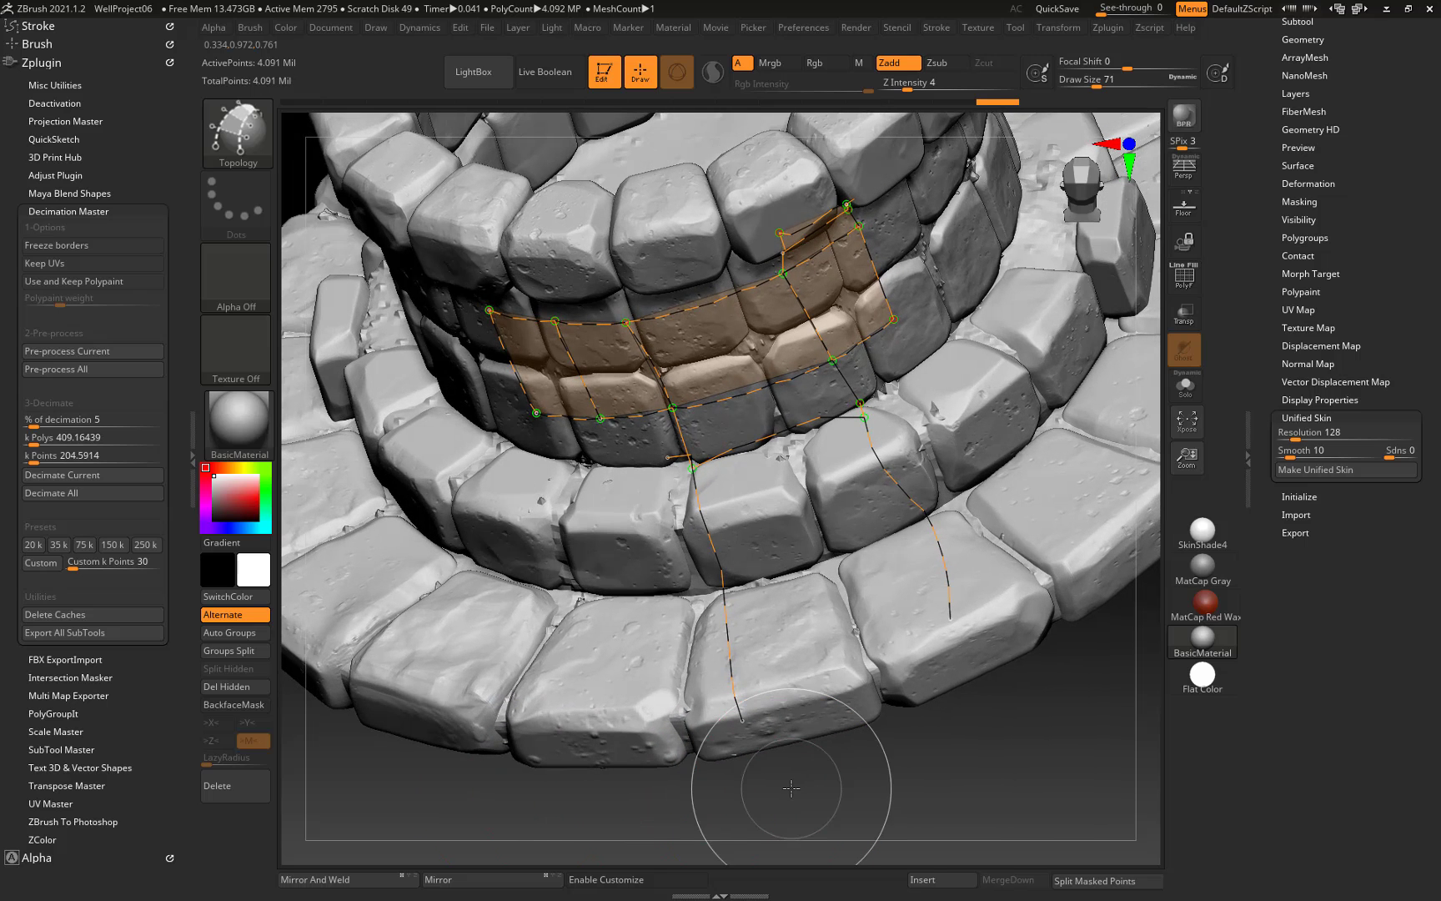
key("ctrl+z")
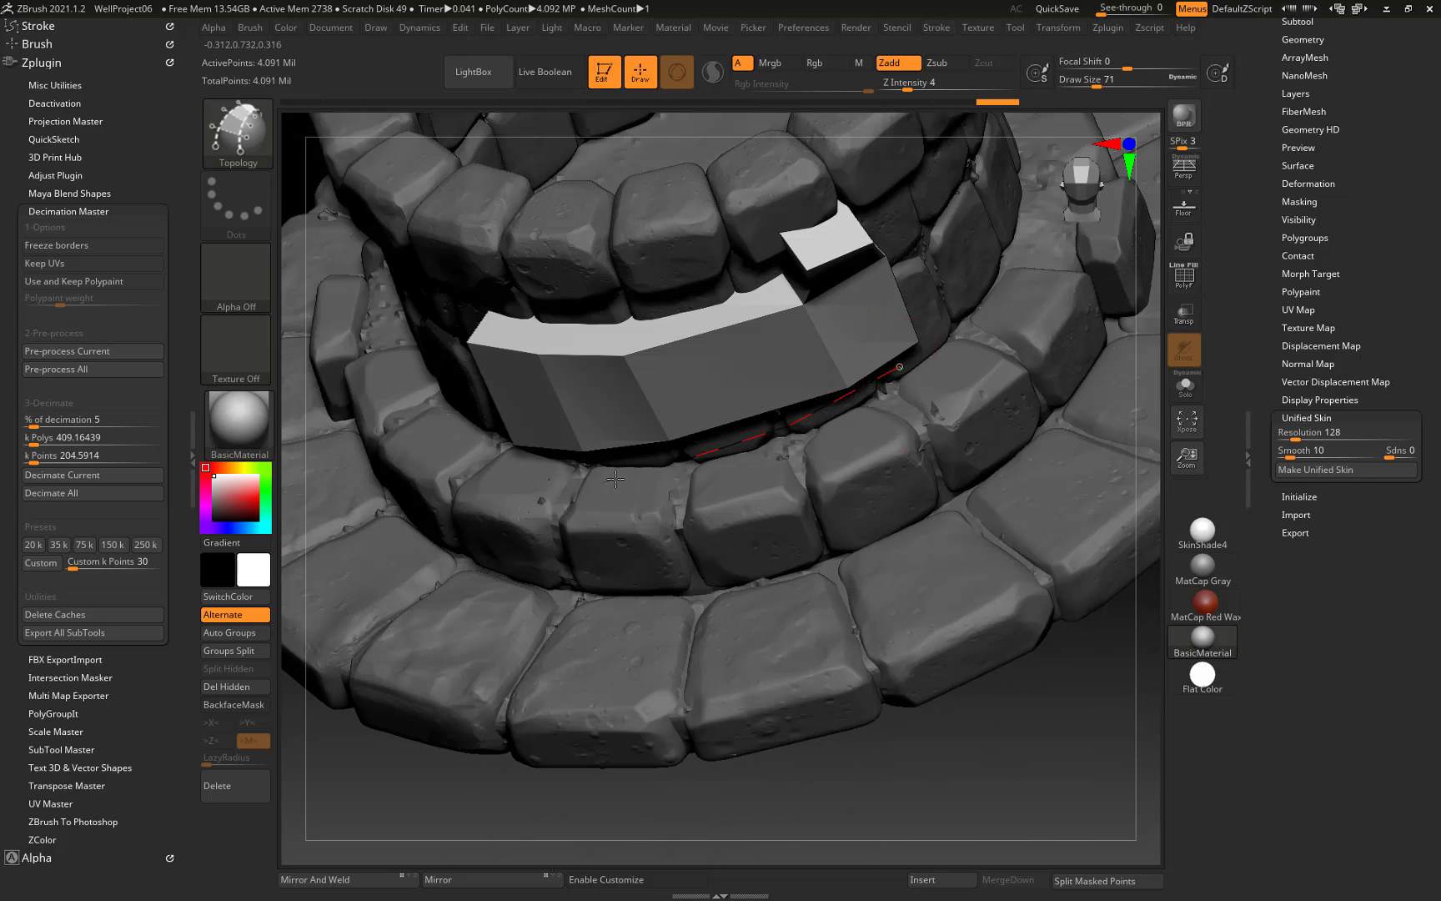
left_click(682, 472)
key("ctrl+z")
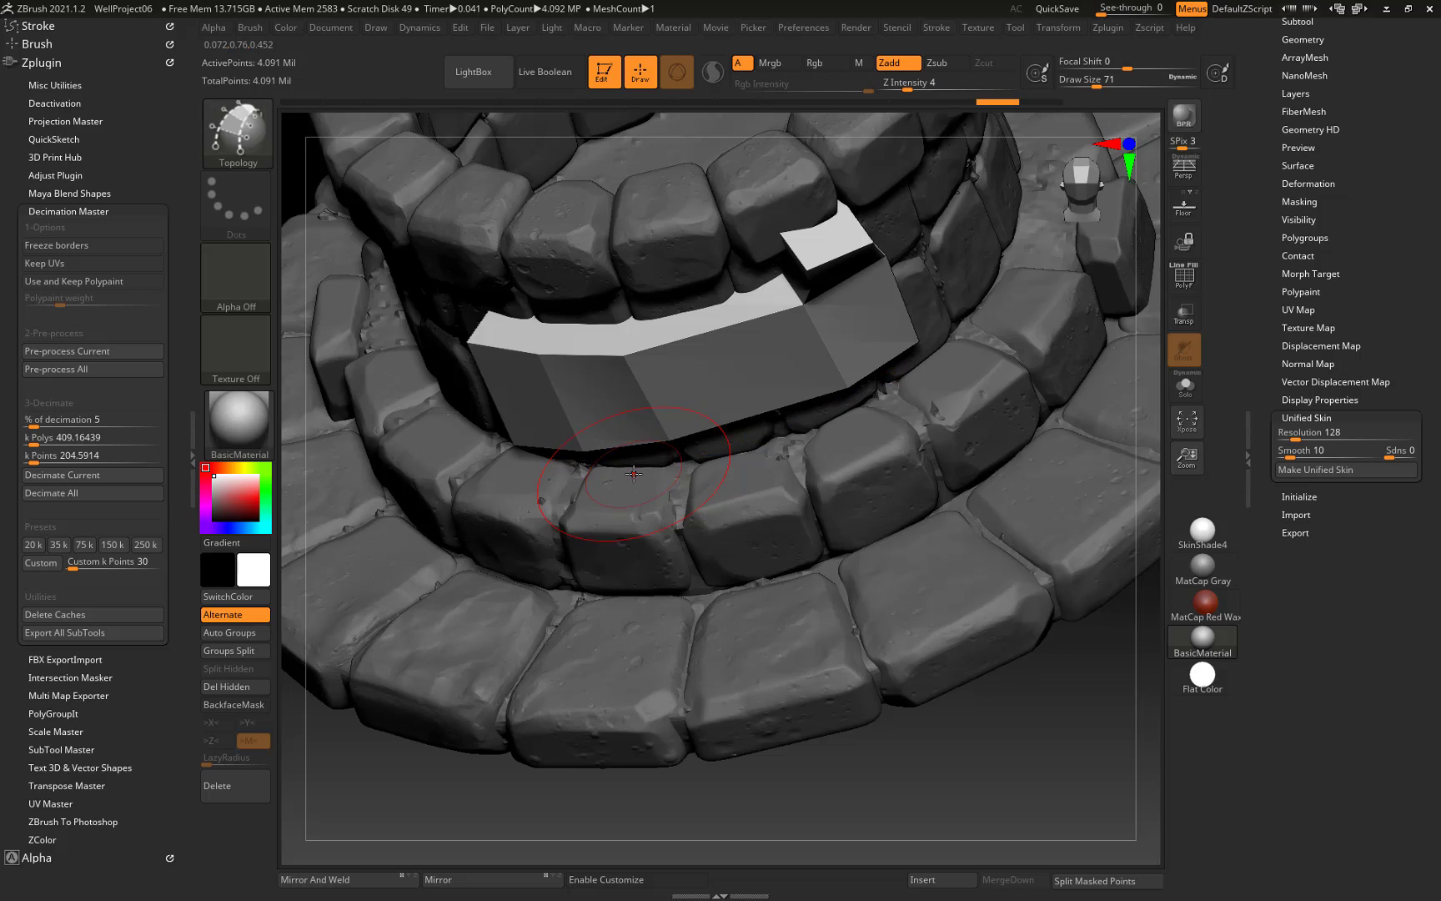
key("ctrl+z")
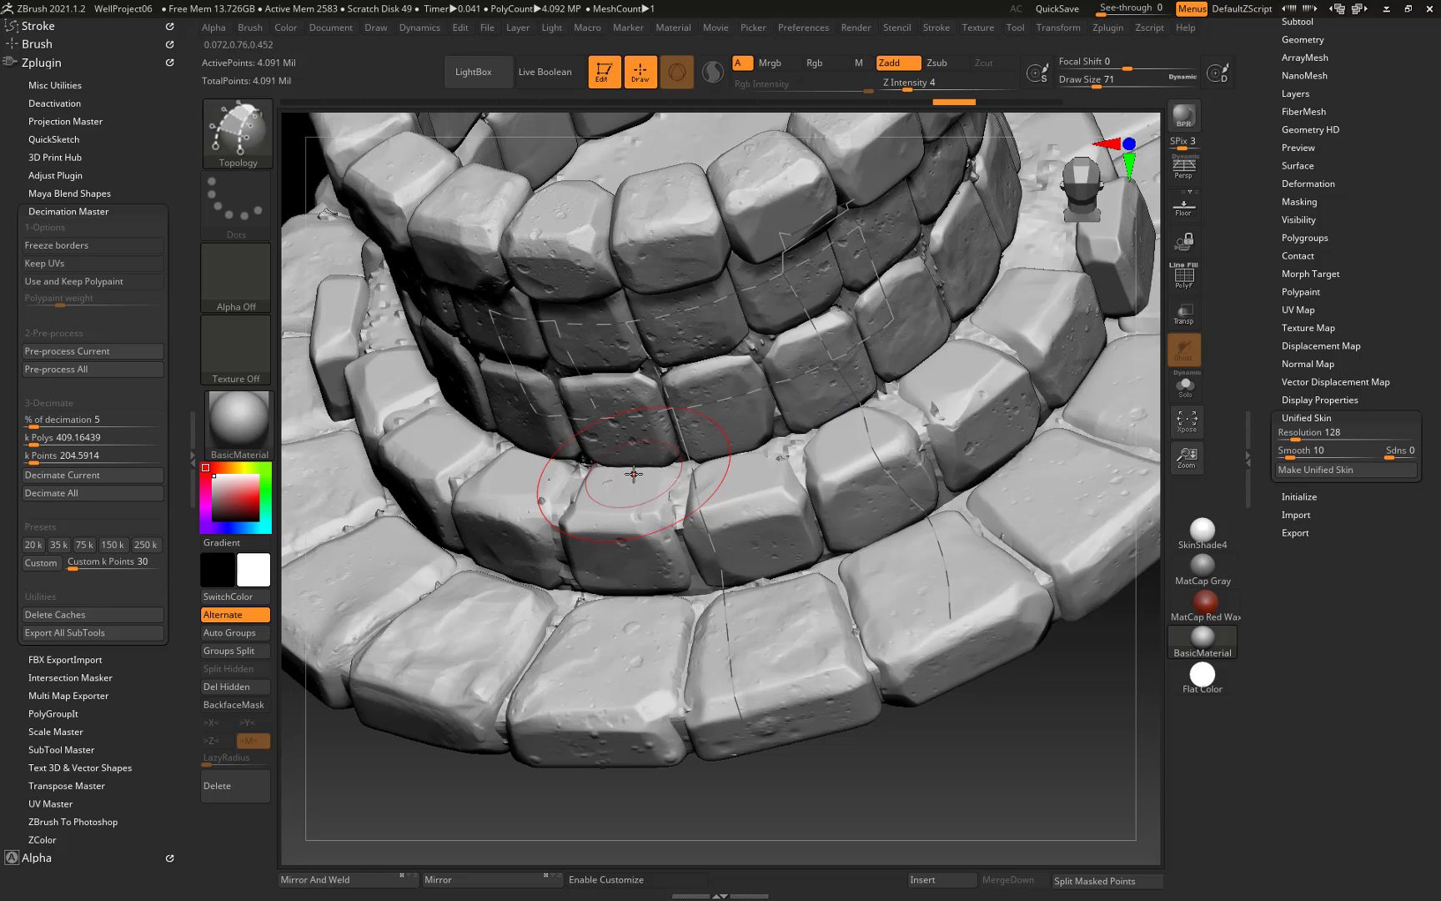
Set the Draw Size to 15 and draw two cross curves between the extended vertical curves, at the wall's foot and on the lower step.
key("s")
left_click_drag(868, 429, 838, 424)
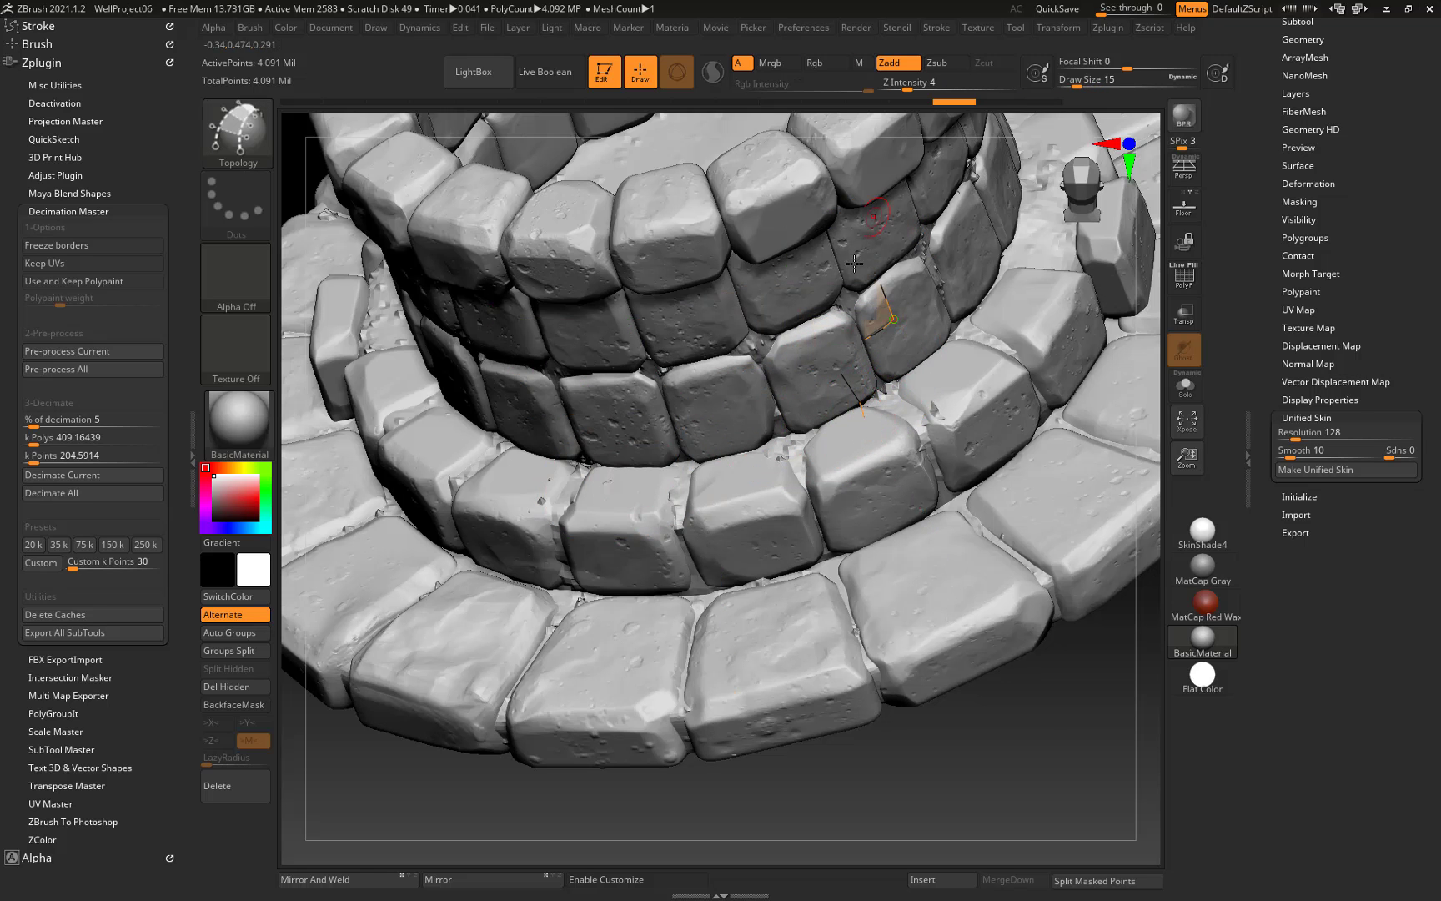
left_click_drag(949, 759, 964, 758)
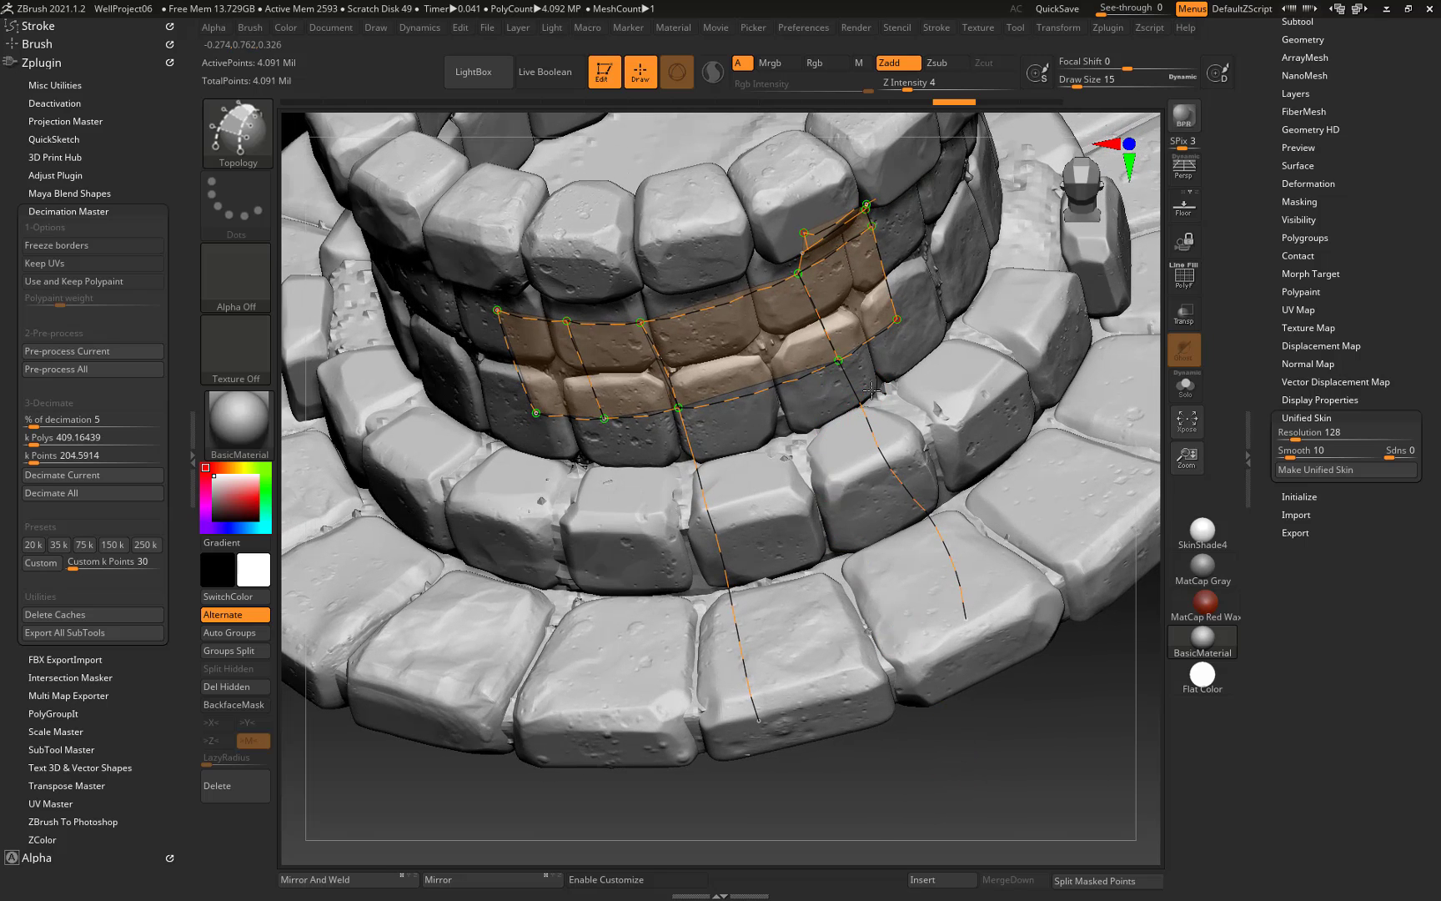
left_click_drag(679, 462, 638, 468)
left_click_drag(924, 437, 650, 514)
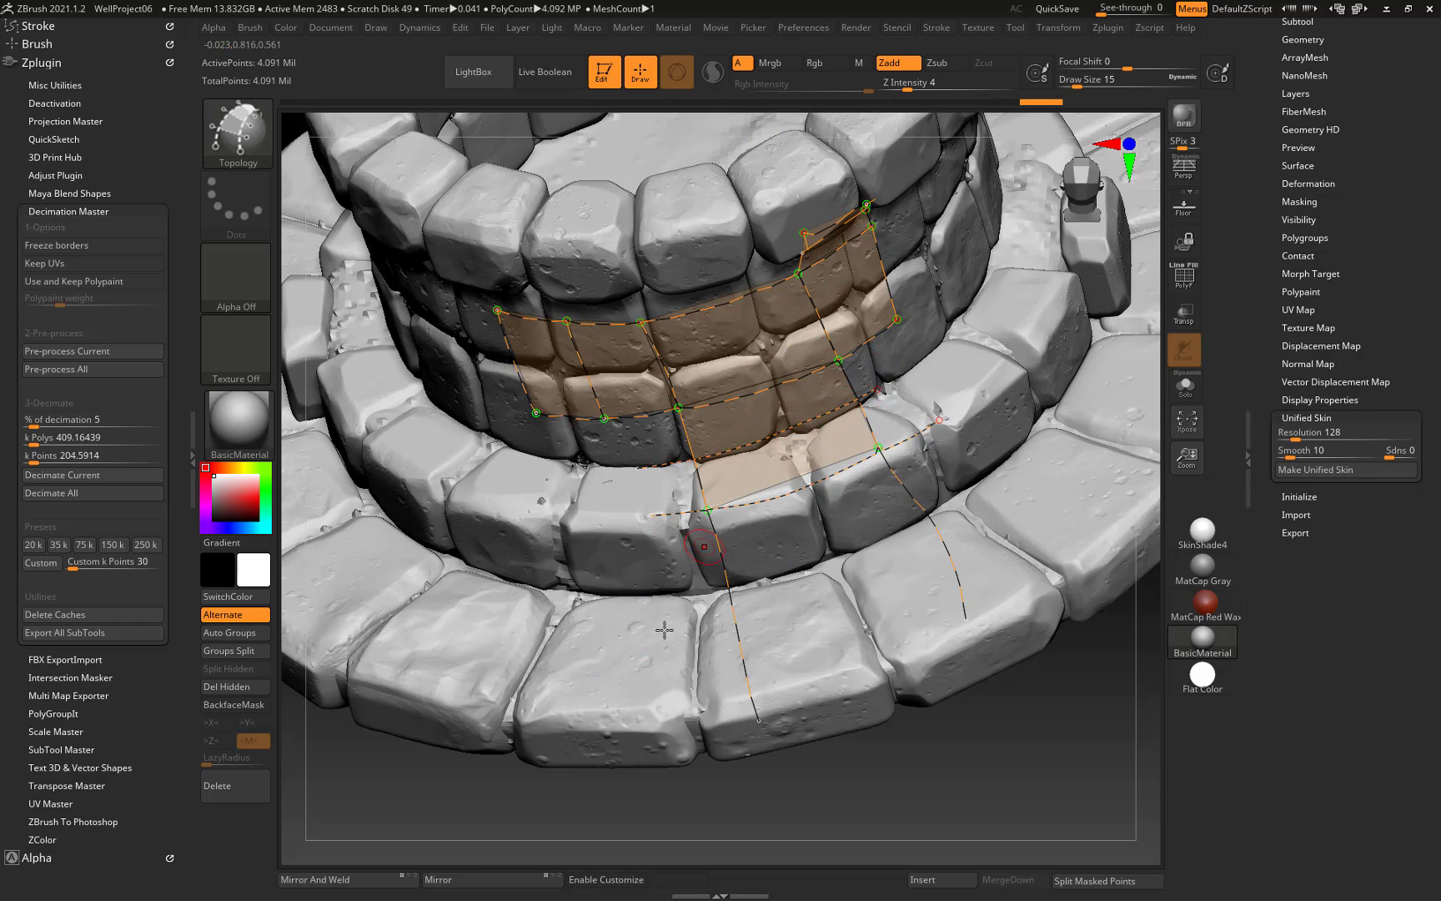
Undo the cross curves and the two extended vertical curves running down over the lower steps.
mouse_move(881, 807)
left_mouse_down()
mouse_move(860, 803)
mouse_move(899, 800)
left_mouse_up()
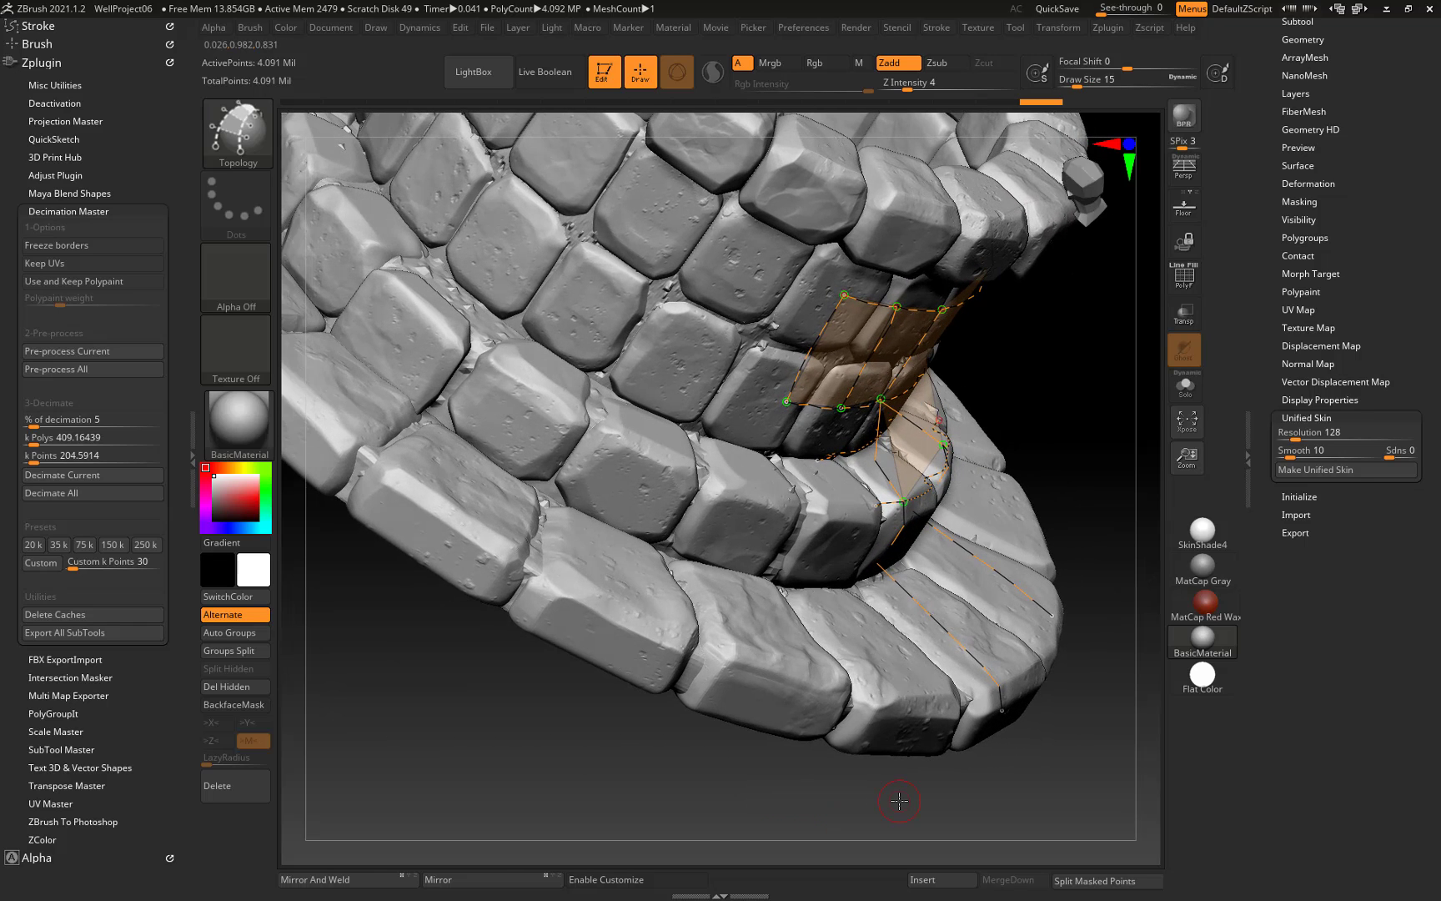
key("ctrl")
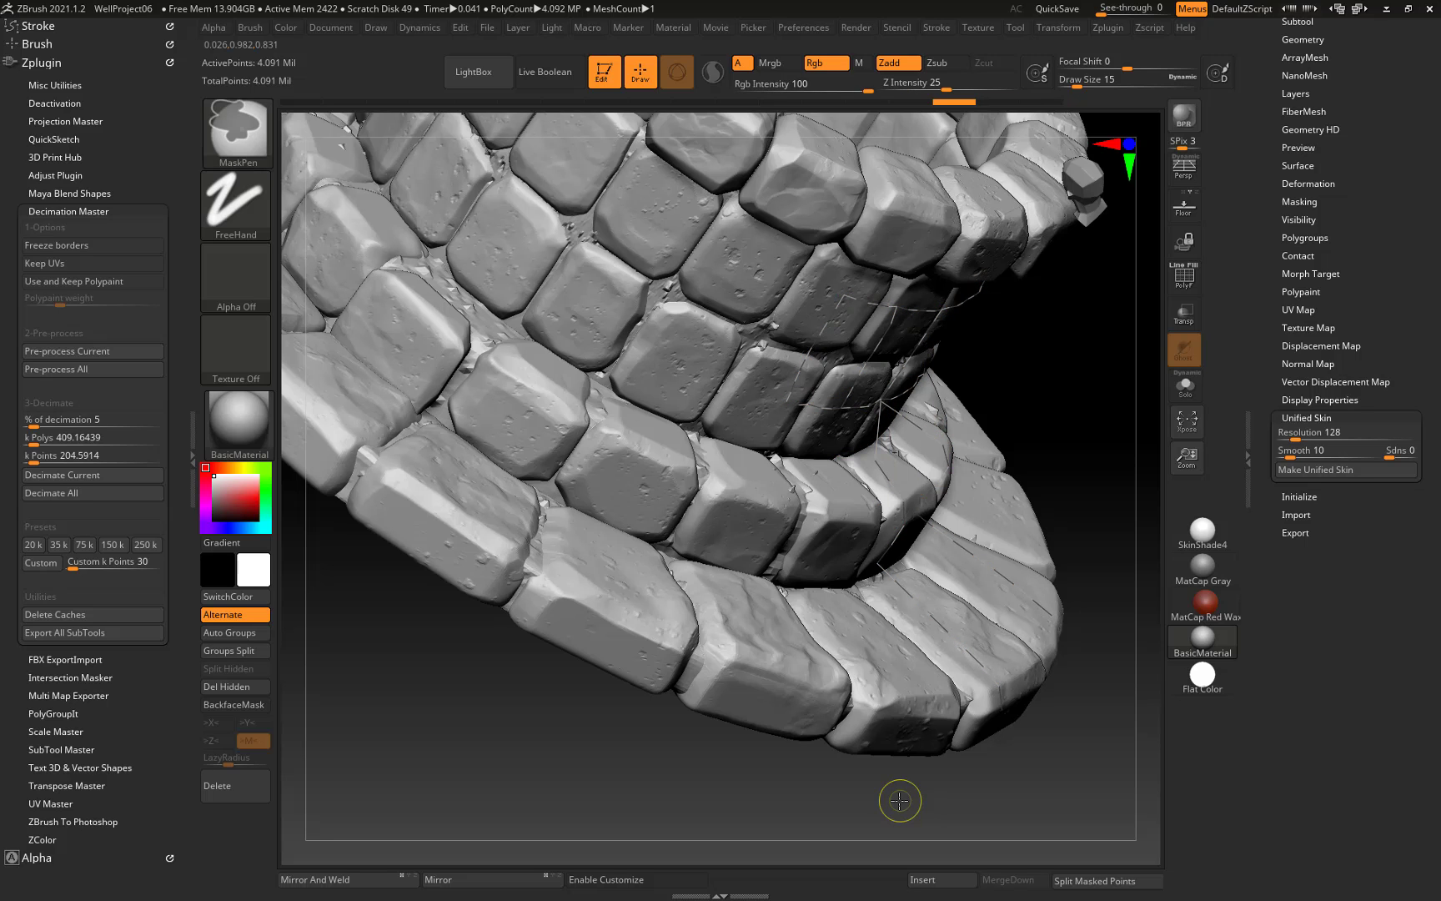
left_click_drag(984, 798, 421, 830)
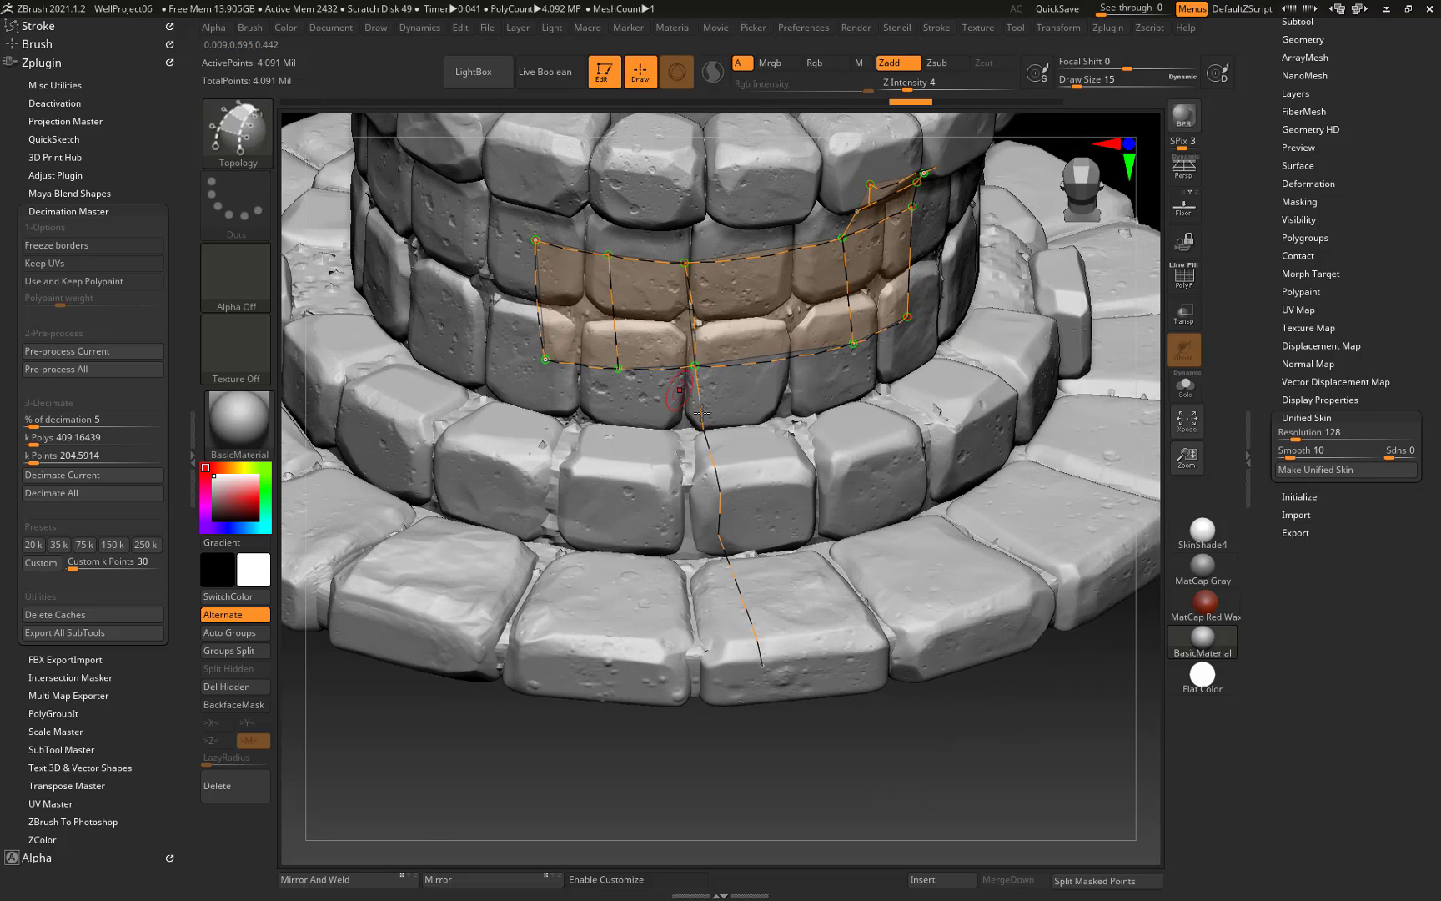
key("ctrl+z")
Draw a cross curve along the wall's foot and extend three of the grid's vertical curves down across it.
left_click_drag(502, 763, 584, 741)
left_click_drag(930, 778, 845, 737)
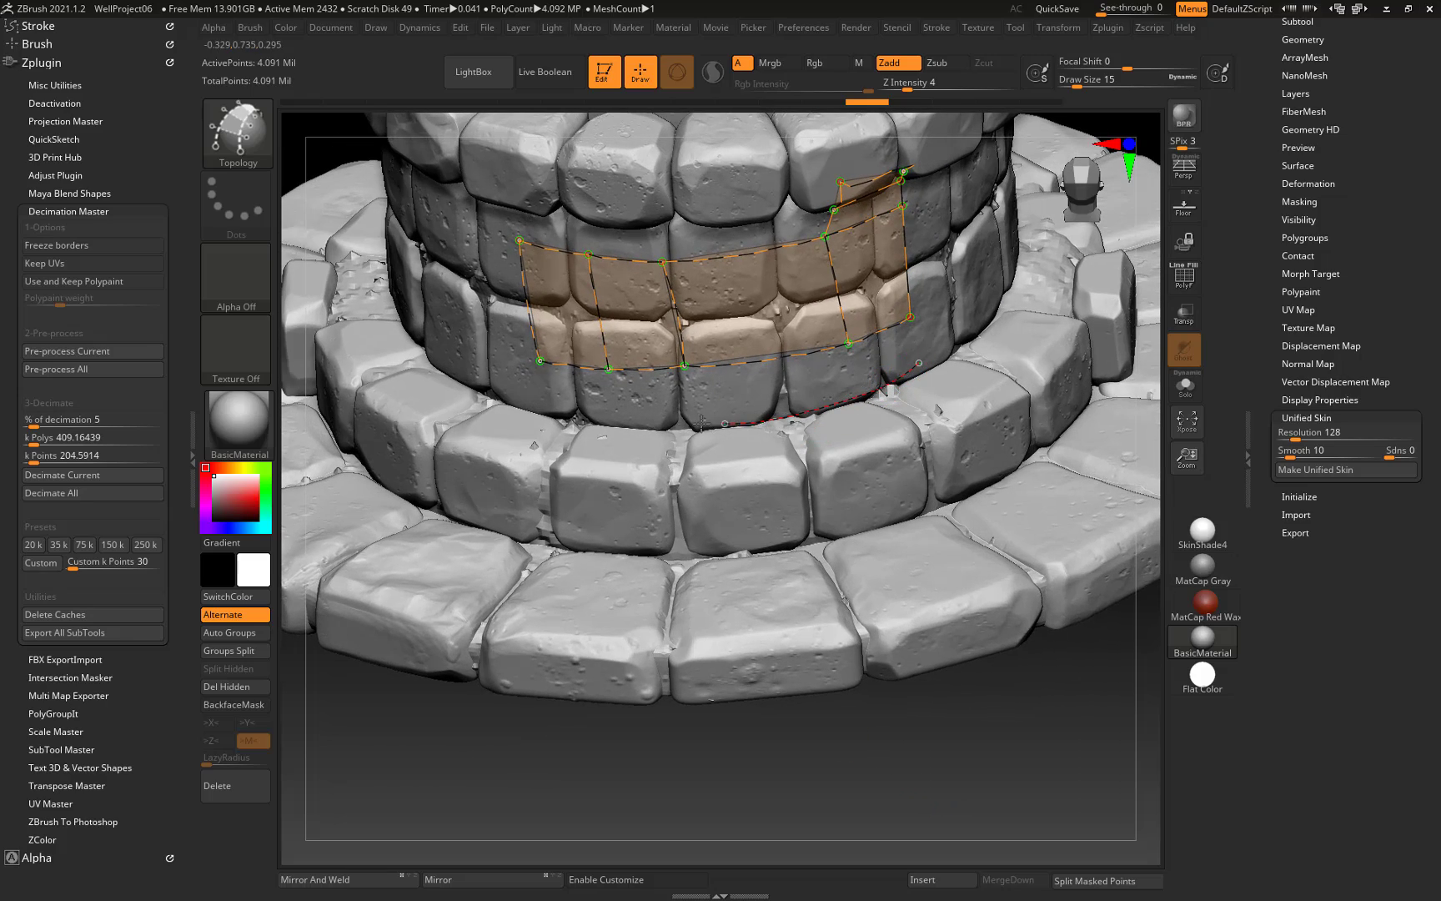
mouse_move(588, 417)
left_mouse_down()
mouse_move(570, 413)
mouse_move(607, 385)
left_mouse_up()
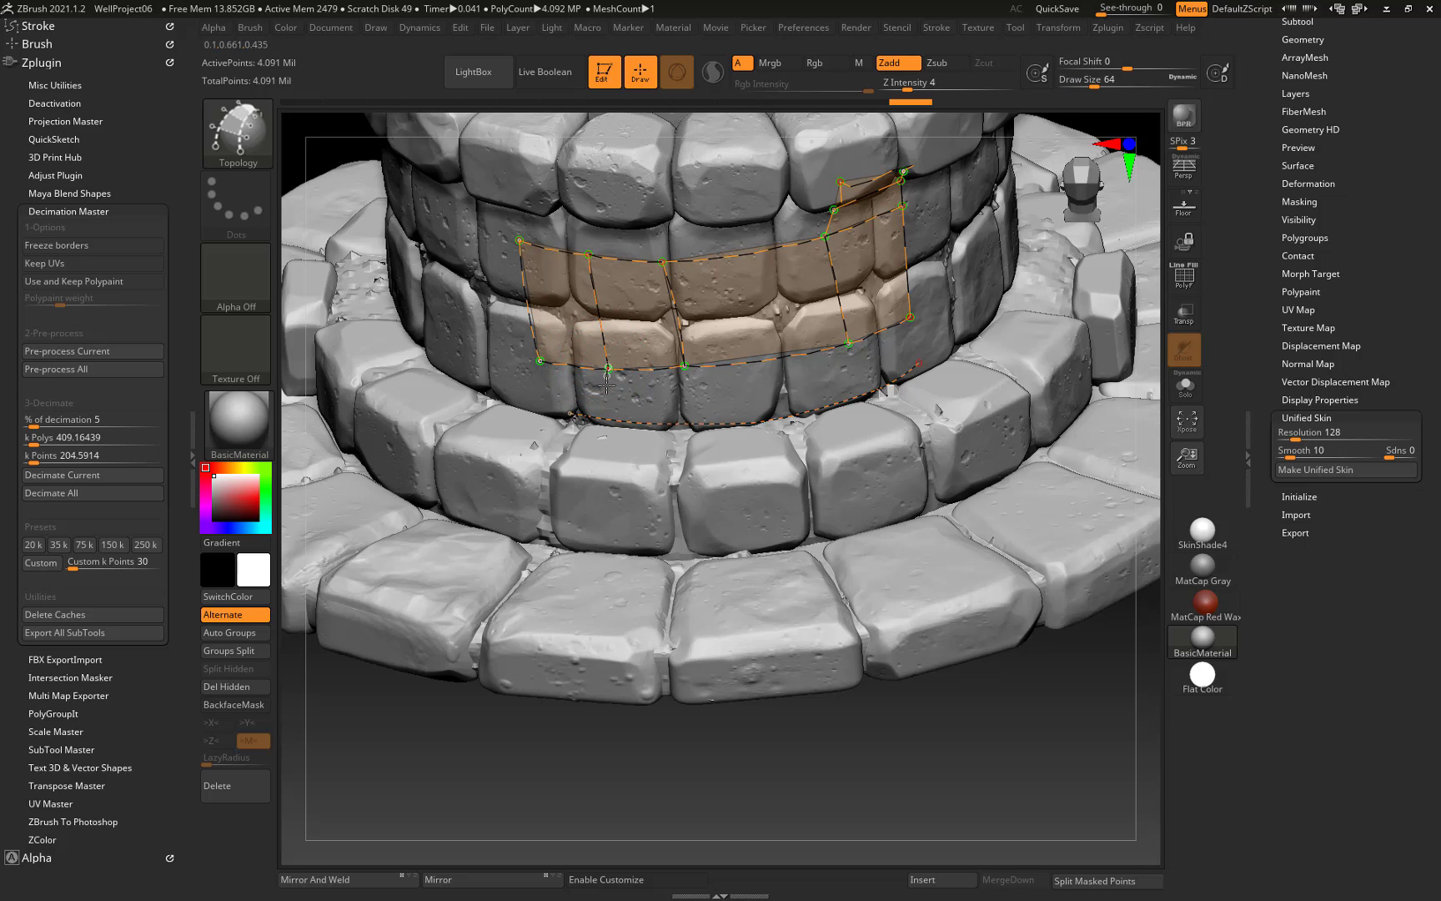
left_click_drag(610, 444, 610, 445)
left_click_drag(580, 778, 632, 764)
left_click_drag(678, 365, 684, 392)
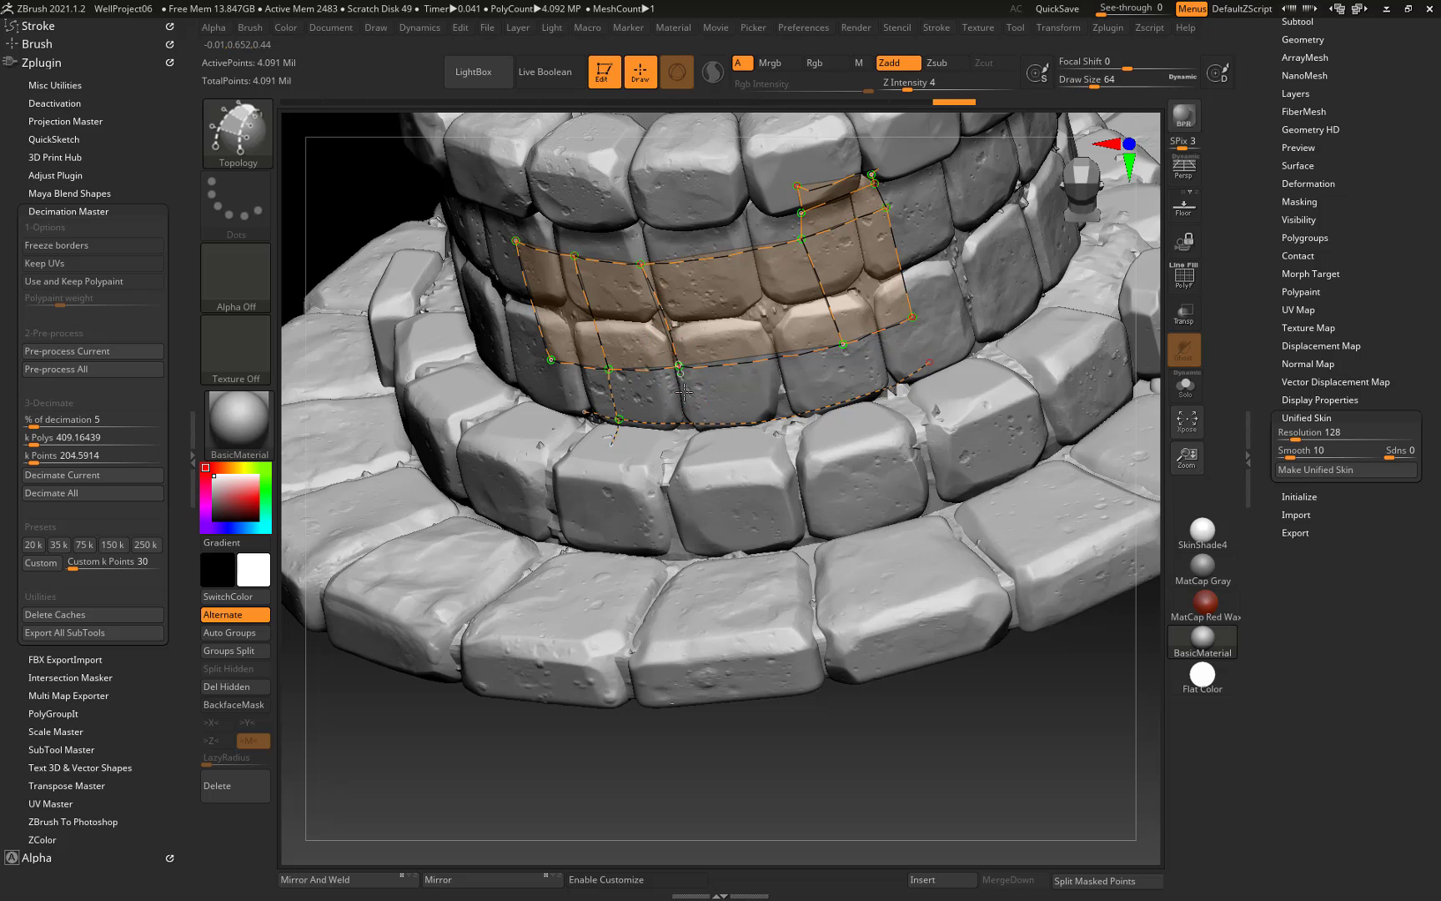
left_click_drag(697, 450, 697, 451)
left_click_drag(695, 772, 685, 578)
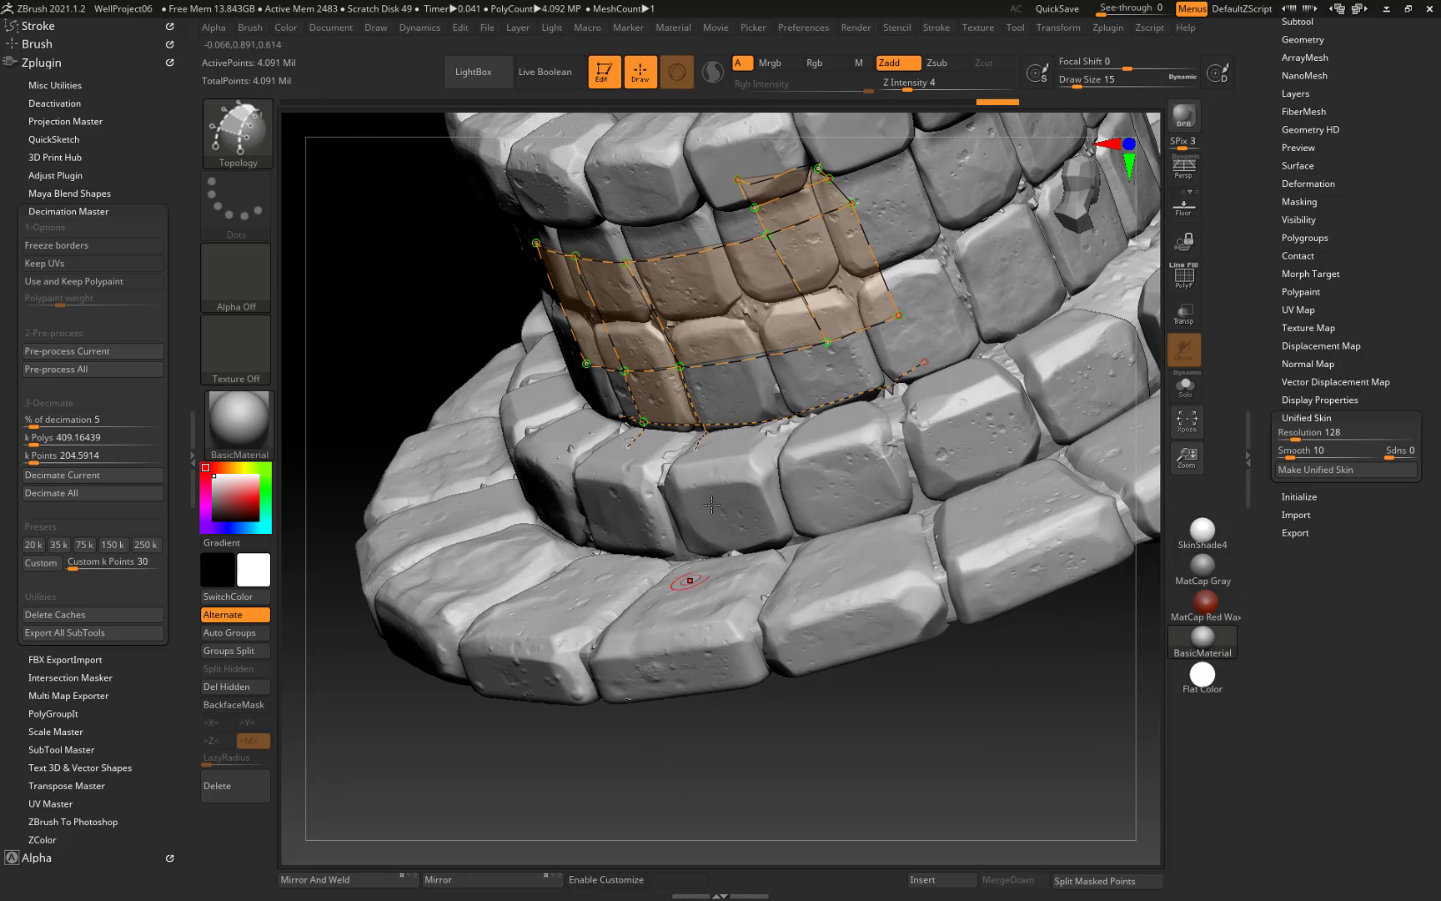
left_click_drag(863, 419, 863, 419)
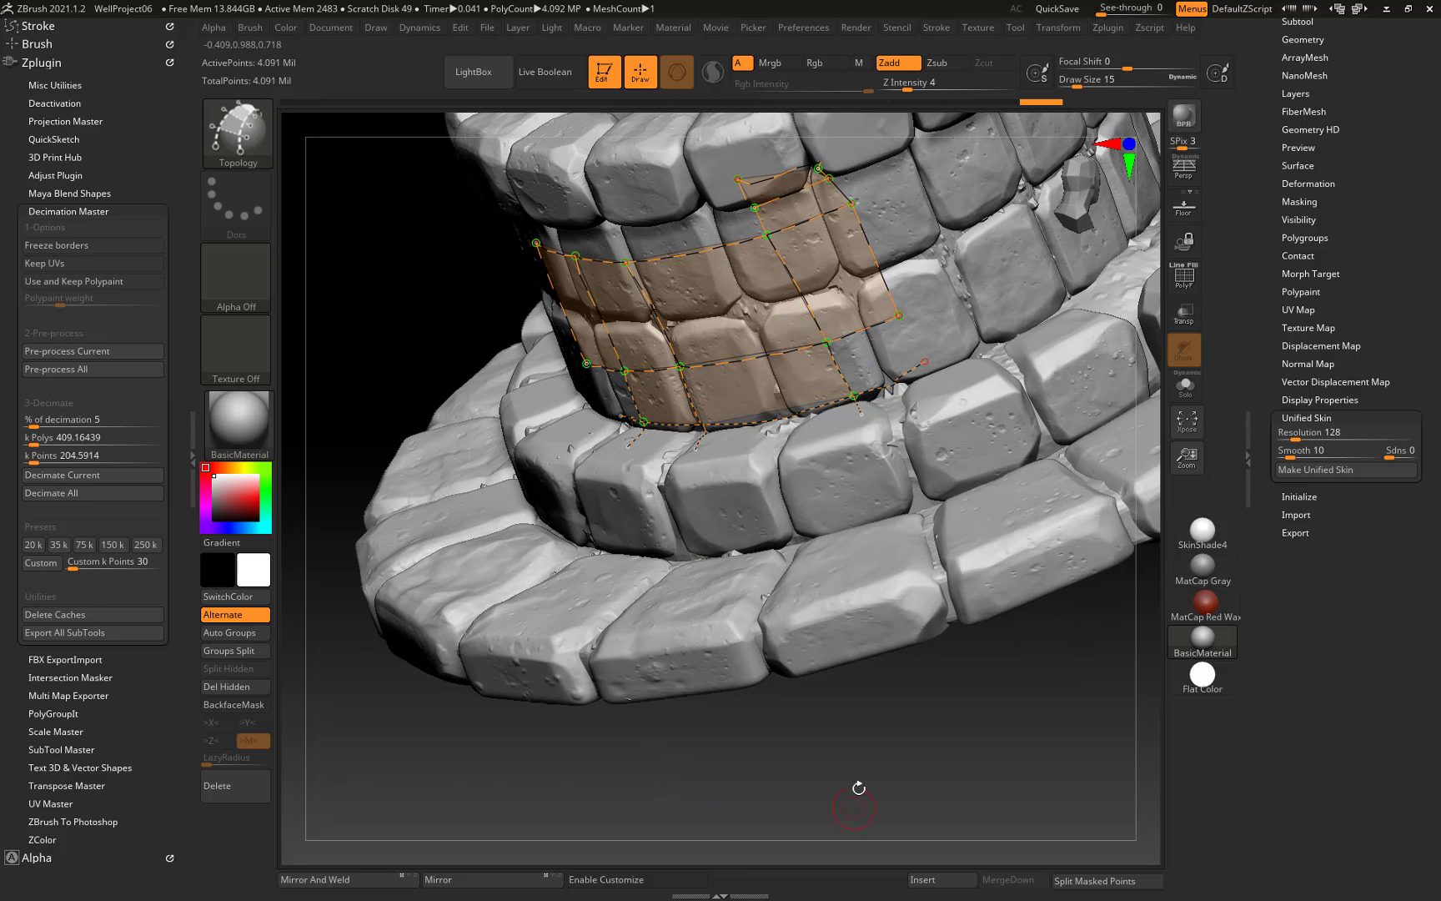
Draw a full-height vertical curve through the grid's wide column, from above its upper edge to the wall's foot, undoing unsuitable attempts.
left_click_drag(866, 763, 768, 496)
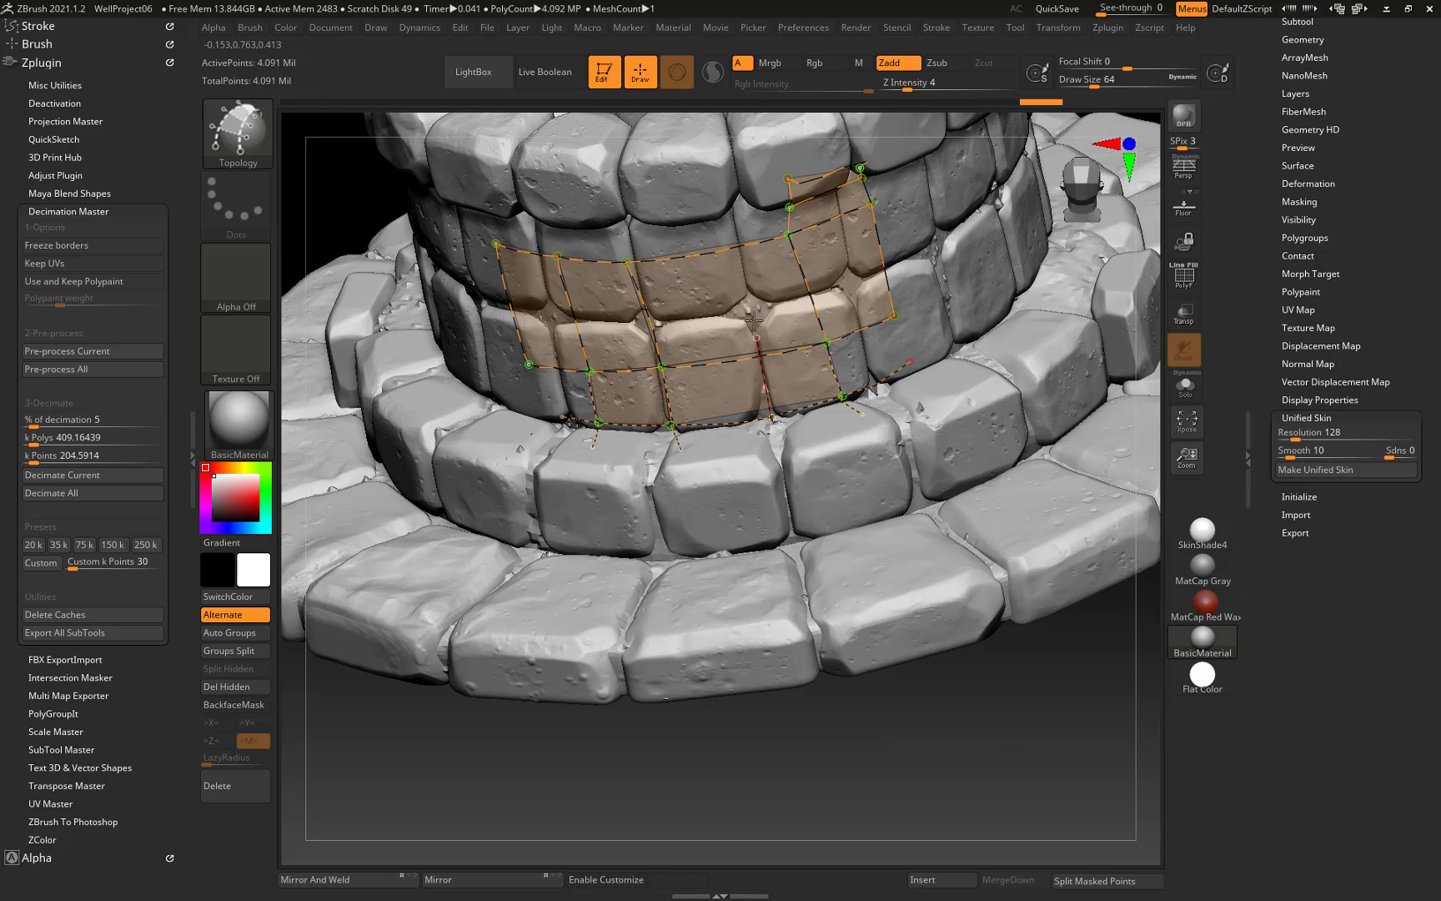
left_click_drag(735, 225, 735, 225)
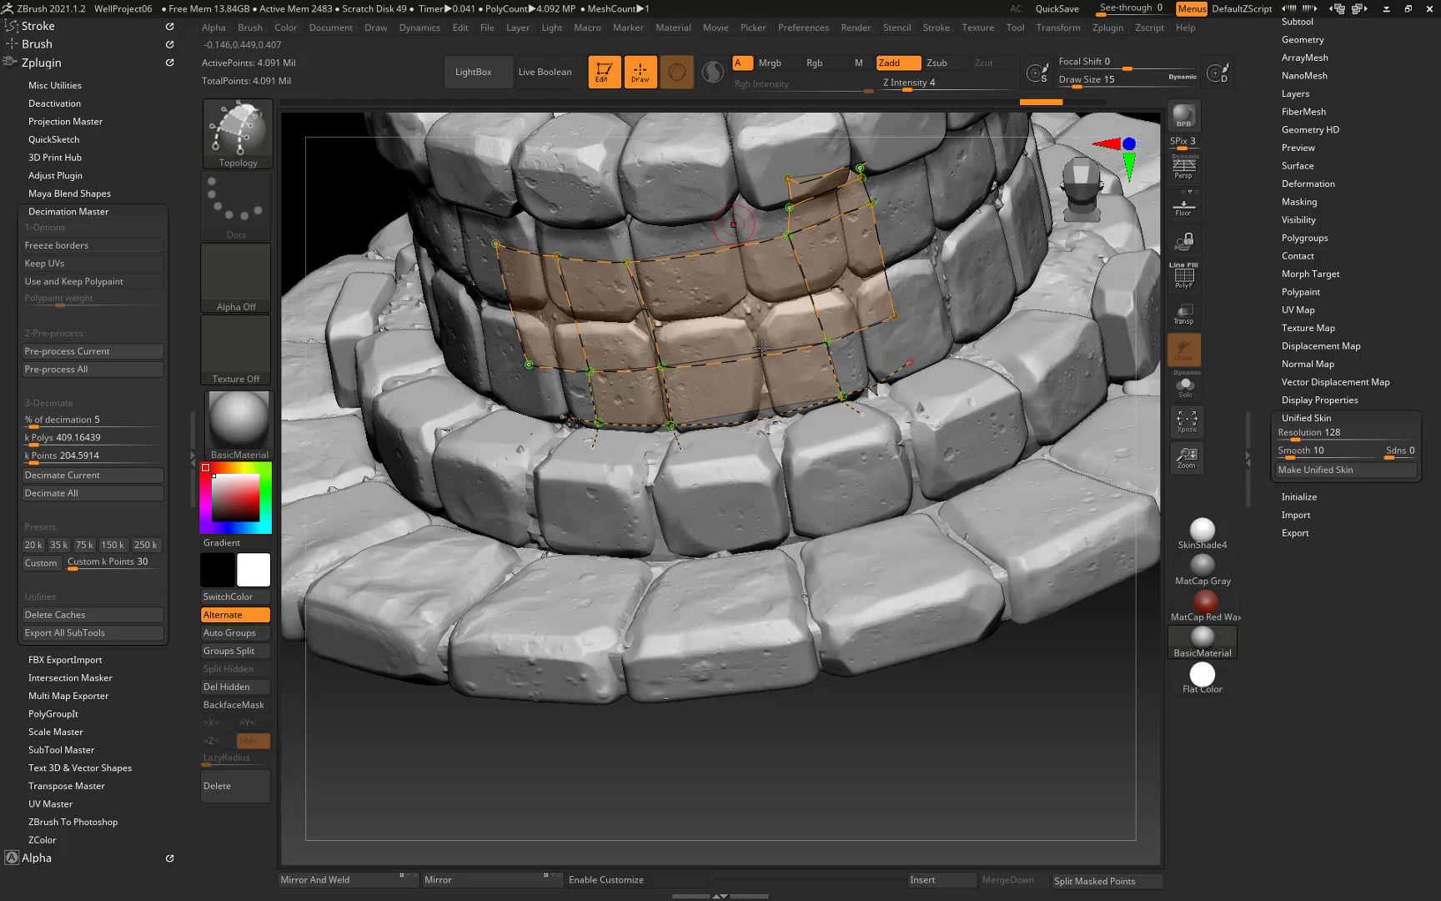
left_click_drag(734, 222, 786, 480)
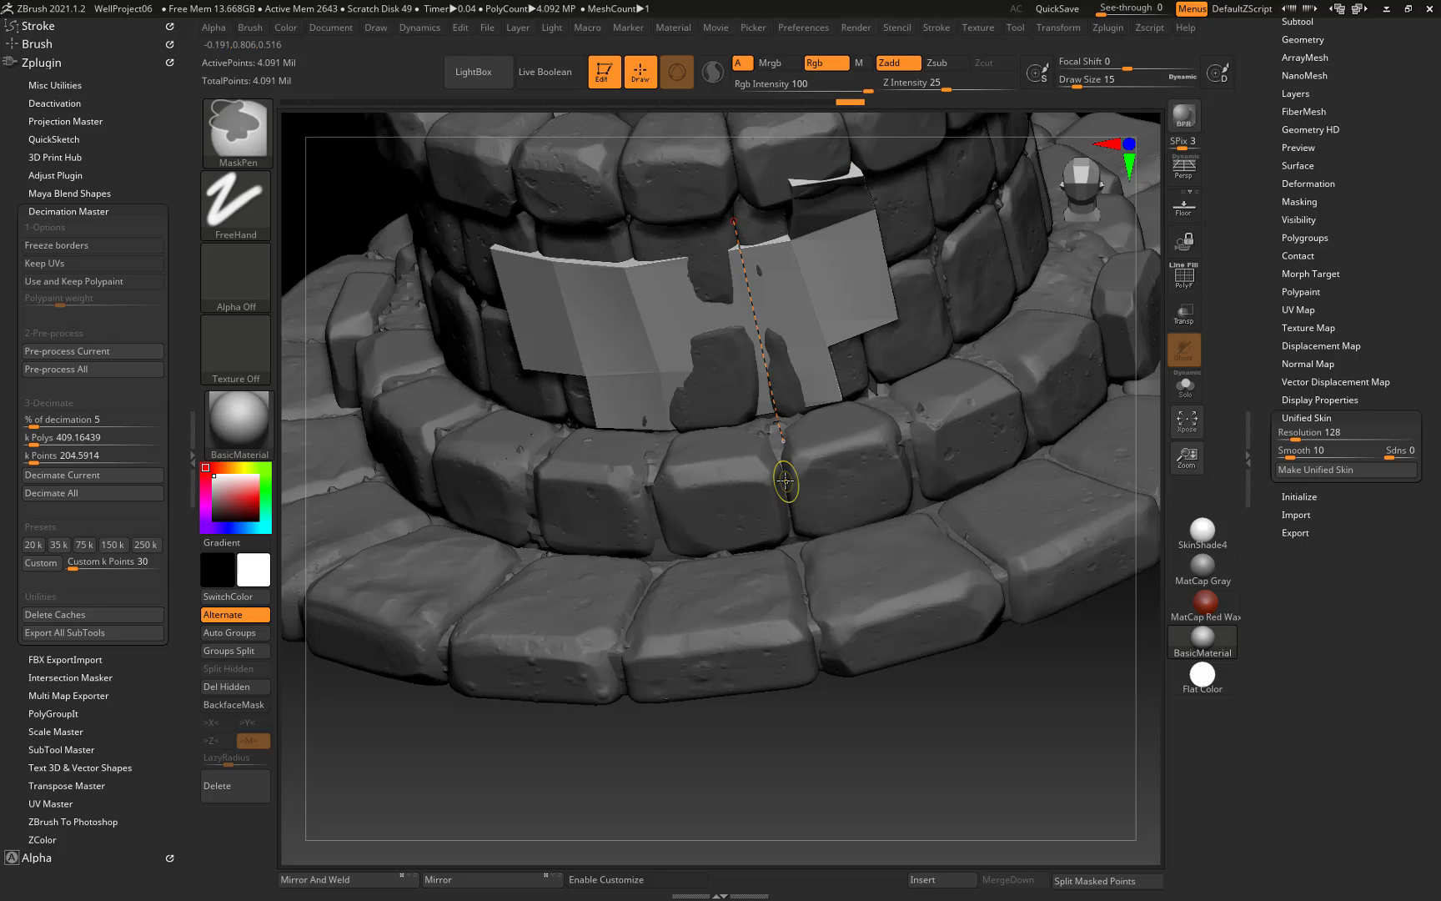
key("ctrl")
key("ctrl+z")
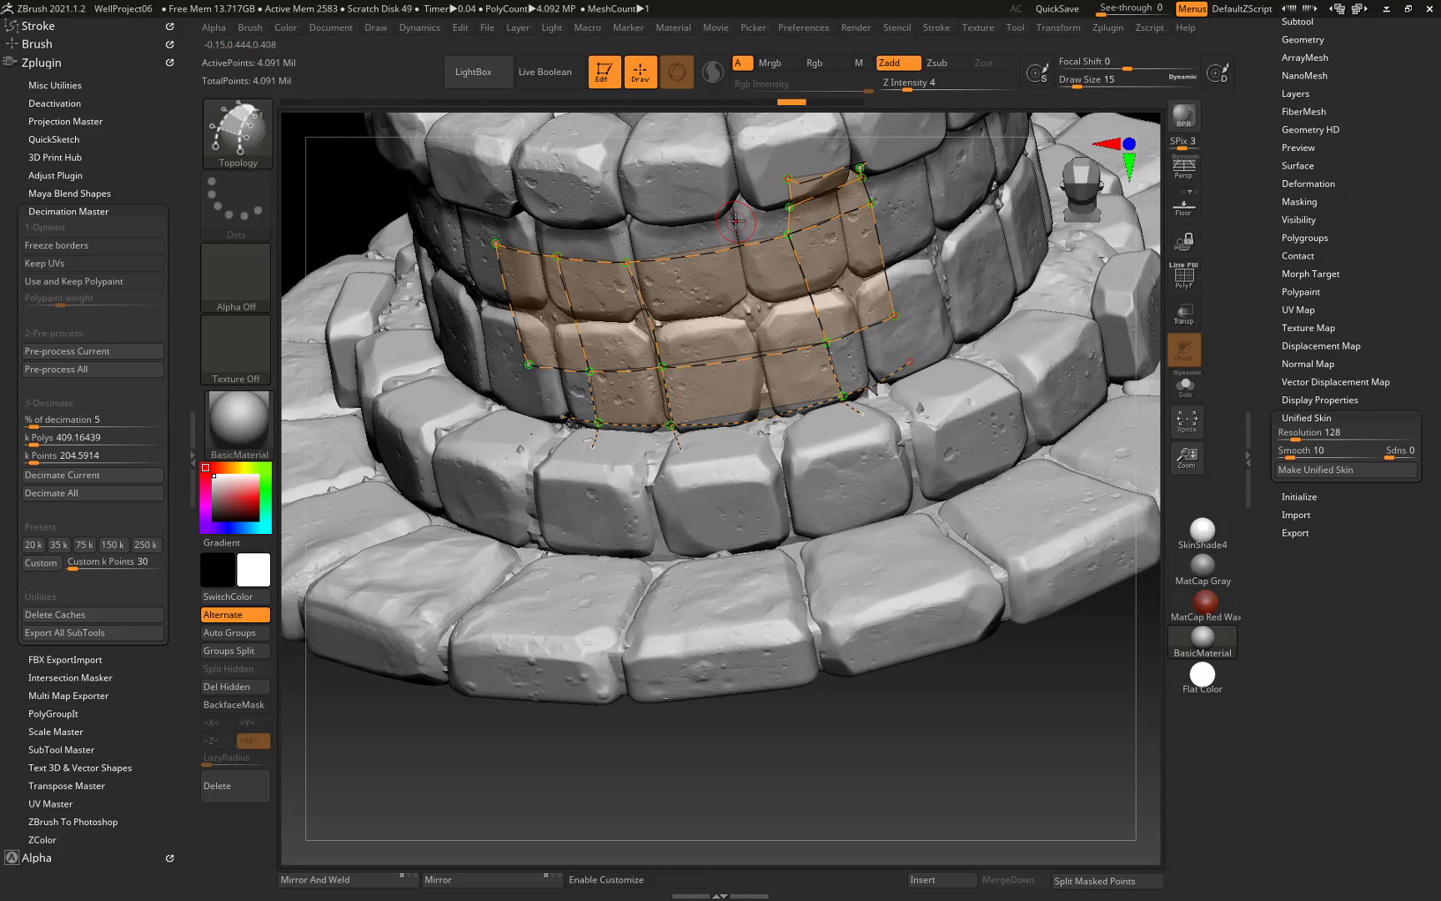
left_click_drag(782, 431, 782, 435)
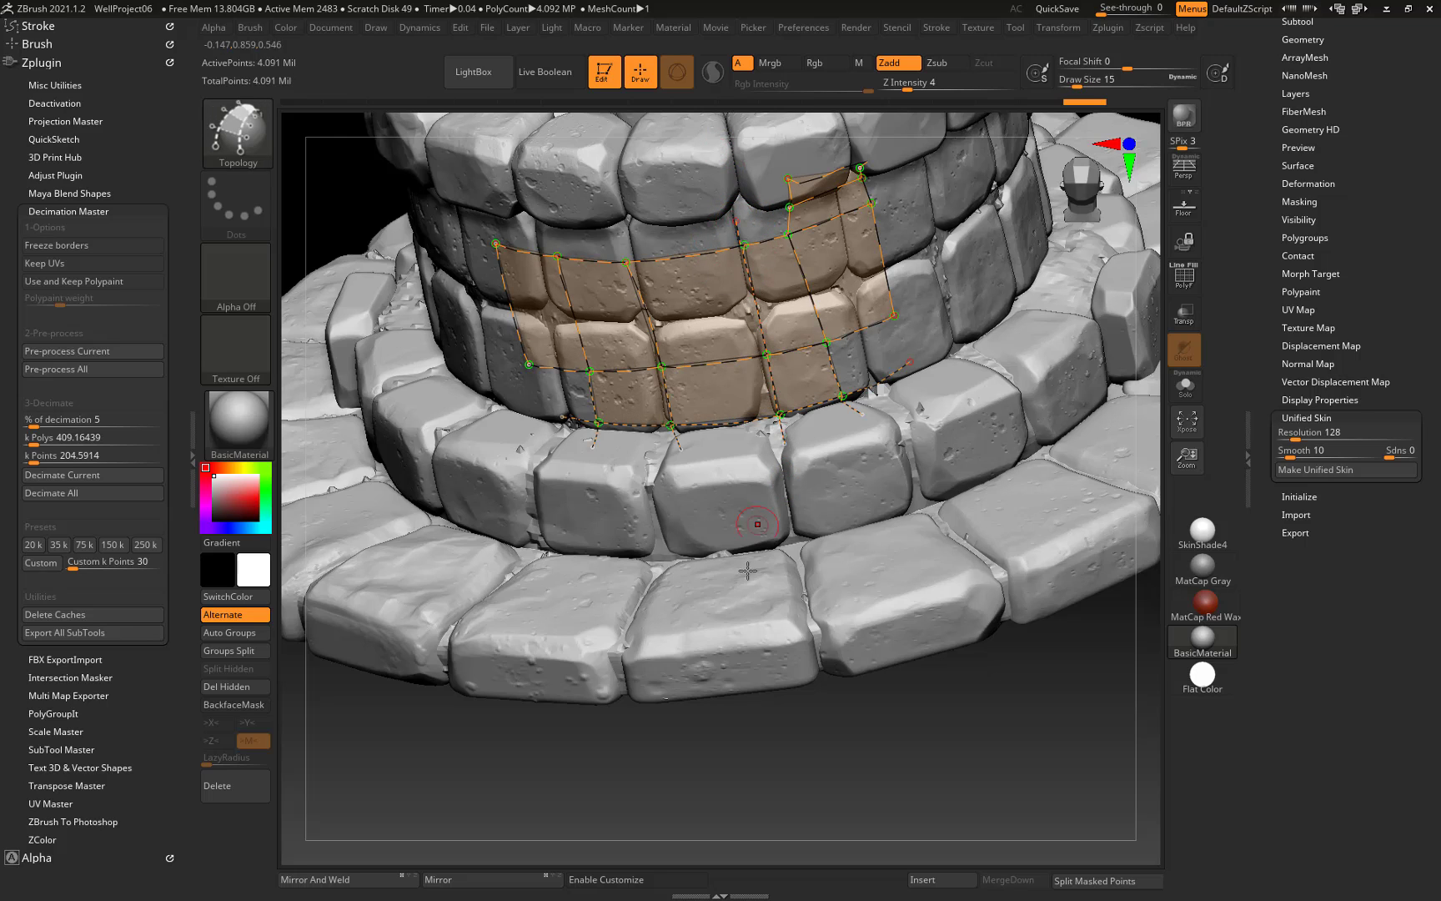
Draw a second cross curve just below the wall's foot, along the inner edge of the lower step.
left_click_drag(973, 705, 881, 602)
left_click_drag(763, 373, 710, 410)
left_click_drag(511, 423, 510, 424)
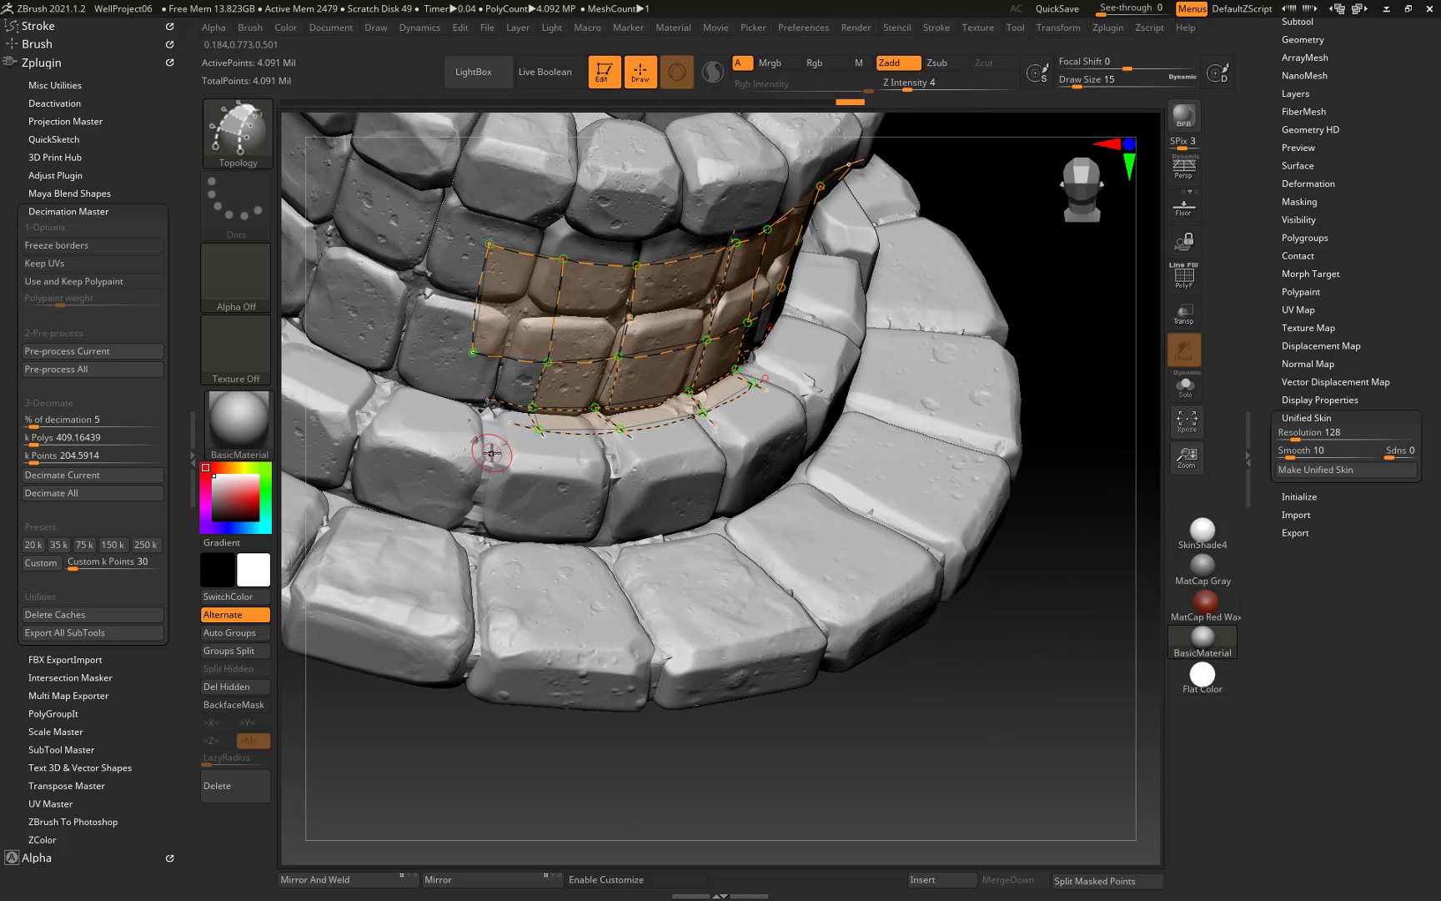
Try one vertical curve from the grid's upper edge up onto the rim stones, and undo it.
left_click_drag(922, 759, 468, 97)
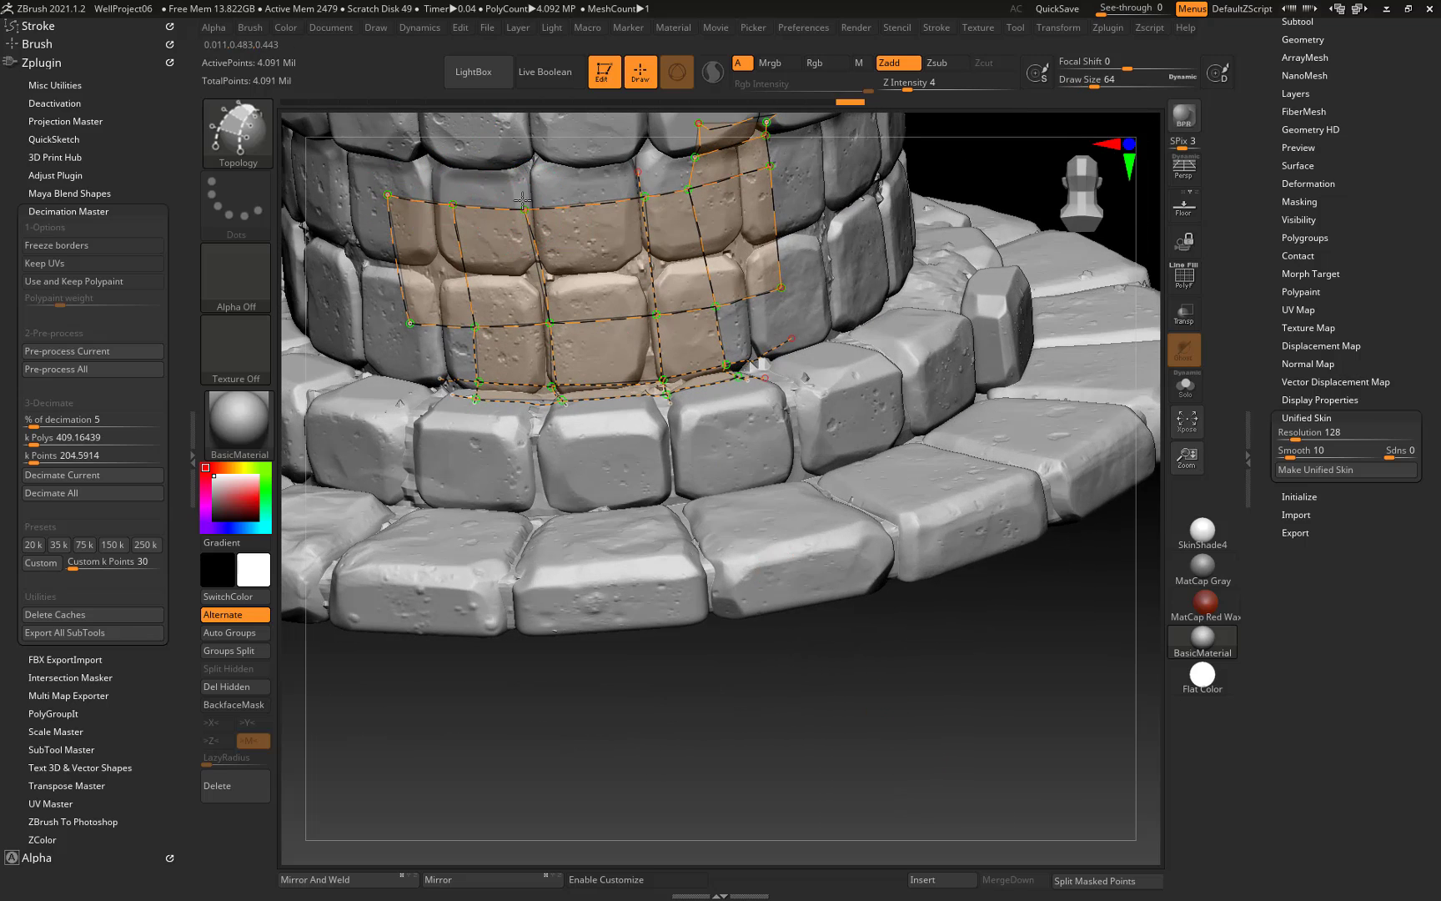
left_click_drag(511, 111, 510, 111)
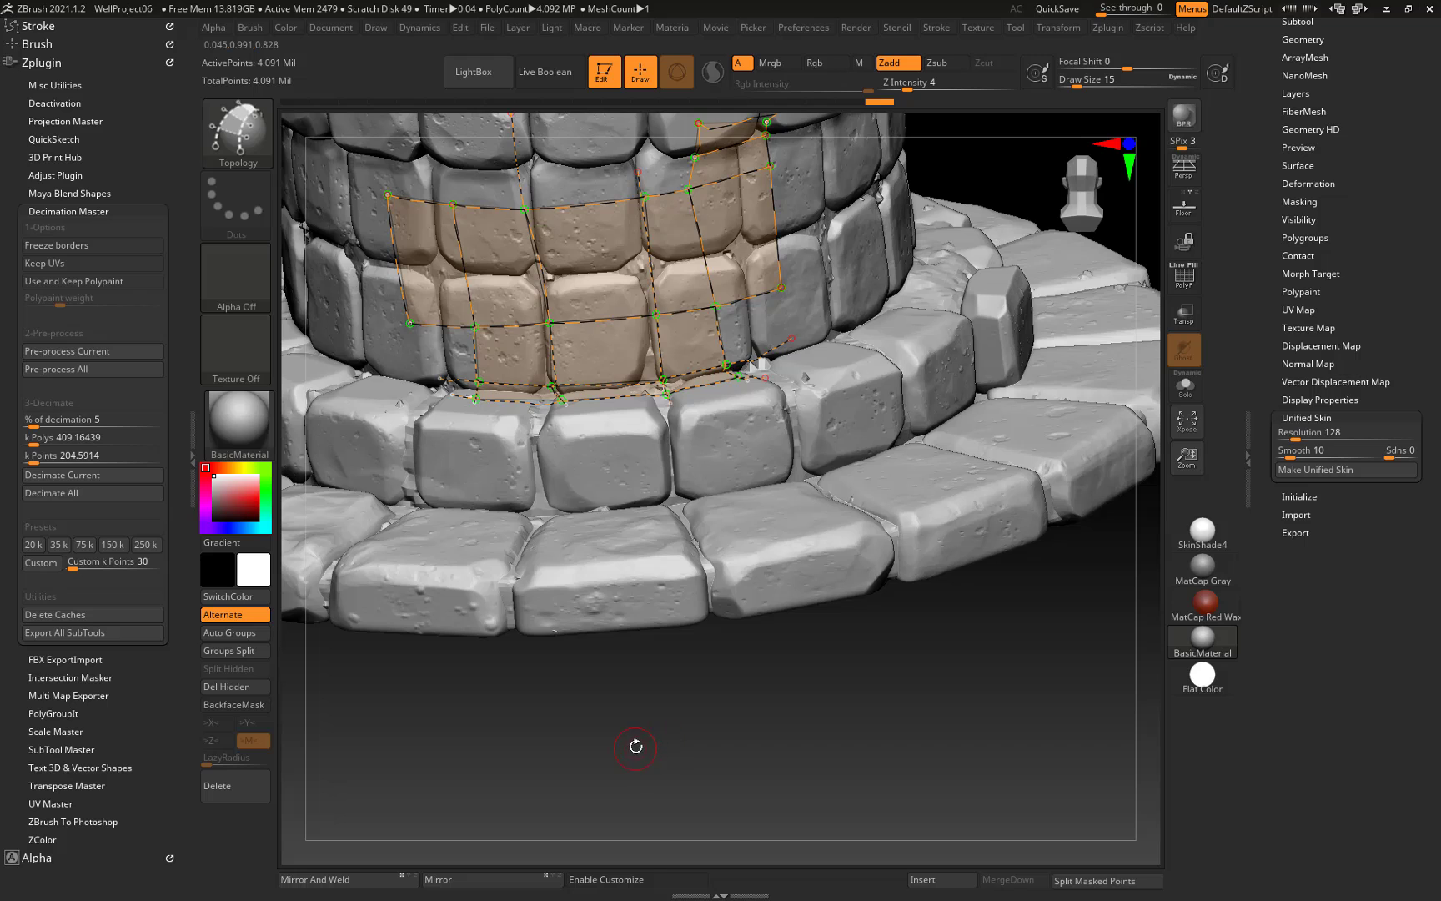
left_click_drag(636, 747, 578, 751)
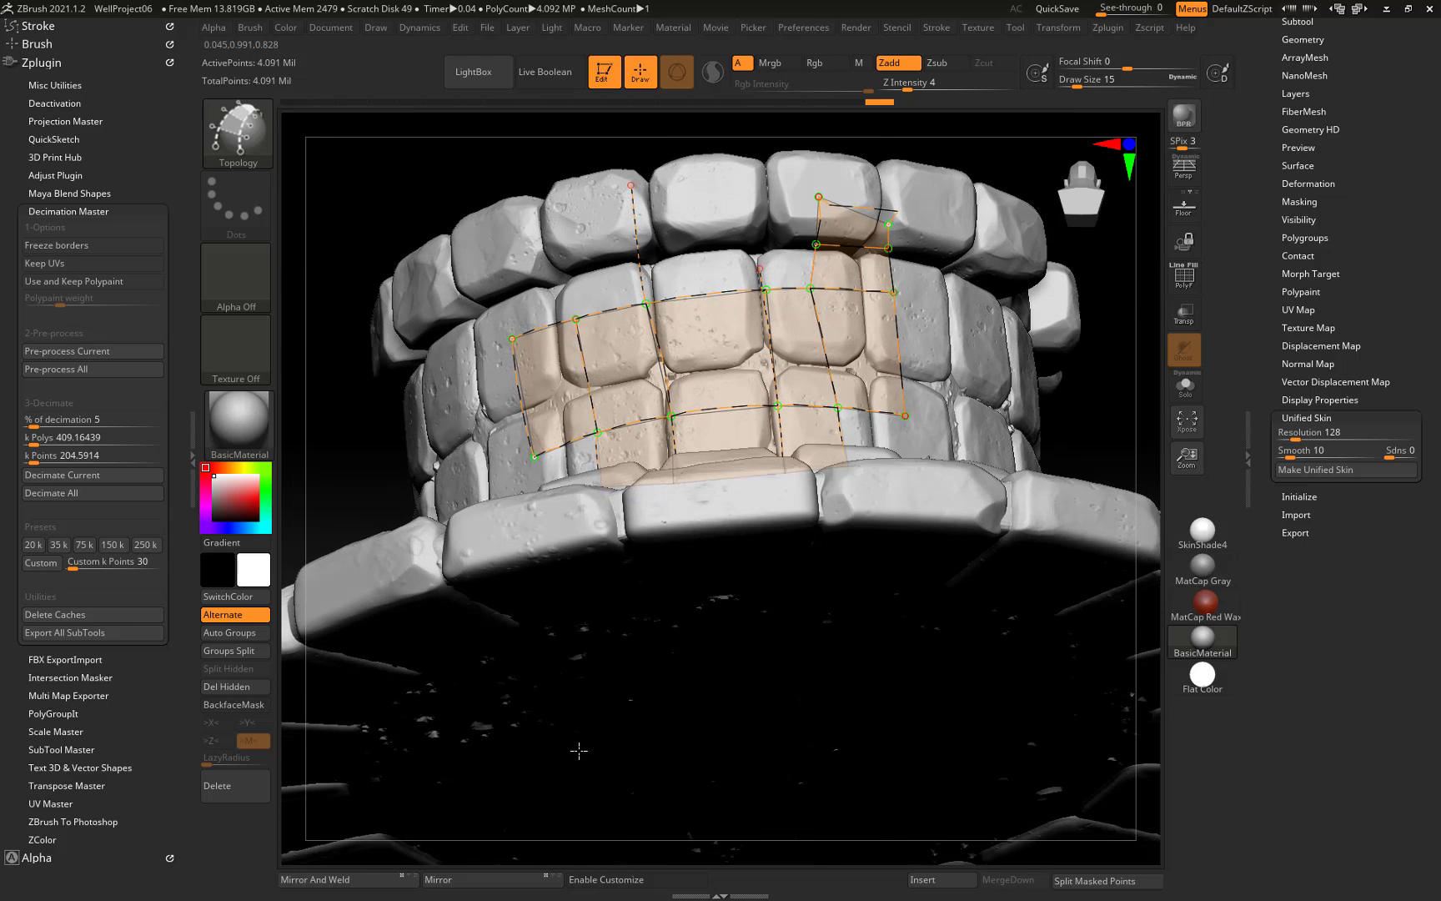
right_click_drag(578, 750, 580, 747)
key("ctrl+z")
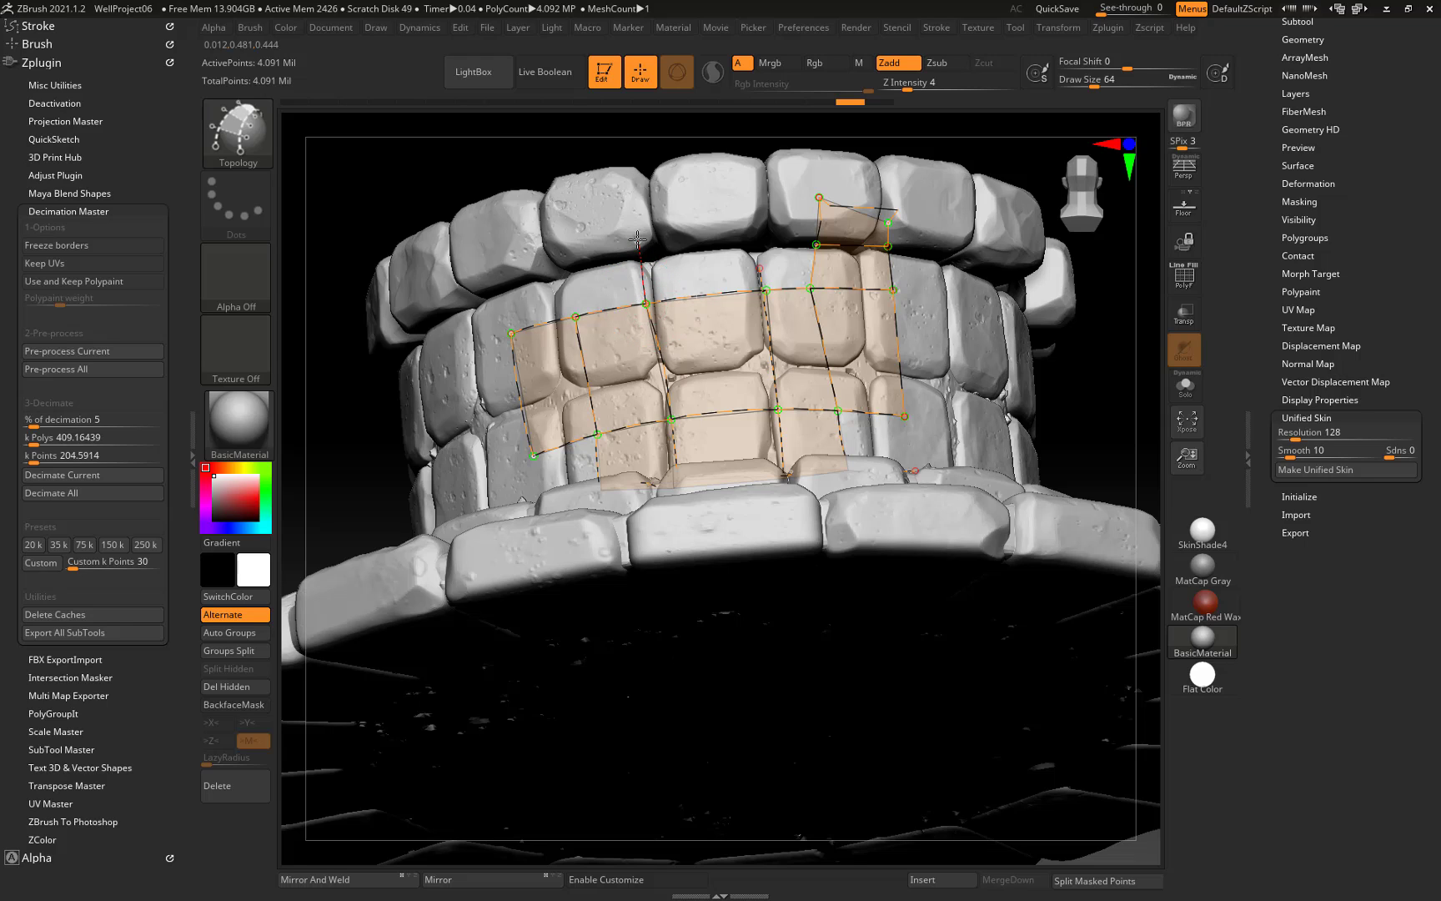
Draw two vertical curves from the grid up onto the rim stones and a cross curve along the rim's underside.
left_click_drag(628, 183, 628, 180)
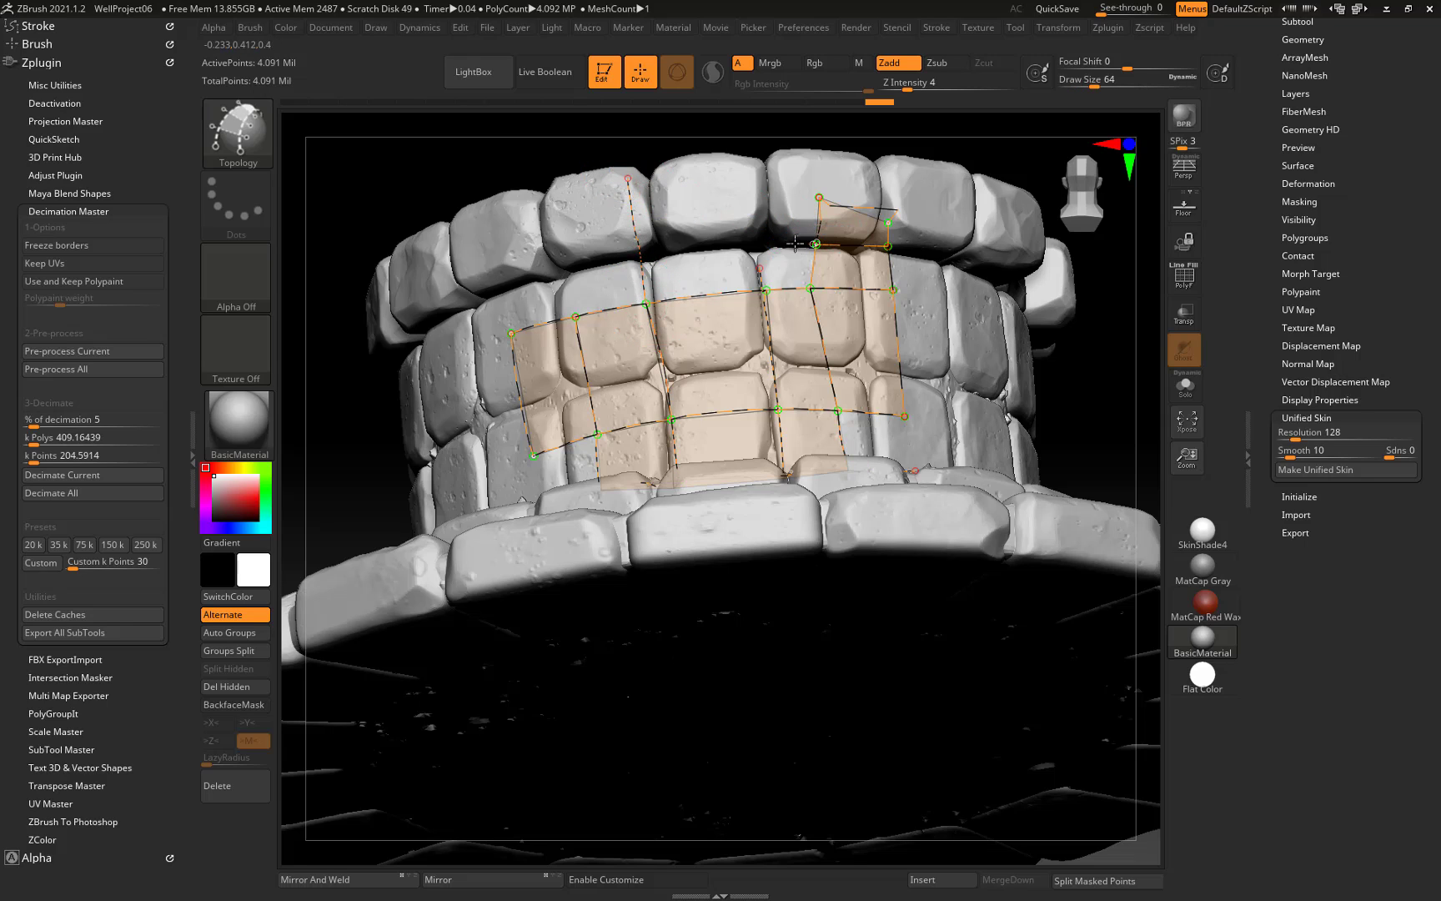
left_click_drag(628, 259, 629, 259)
left_click_drag(744, 149, 742, 150)
mouse_move(312, 191)
left_mouse_down()
mouse_move(392, 206)
mouse_move(412, 186)
left_mouse_up()
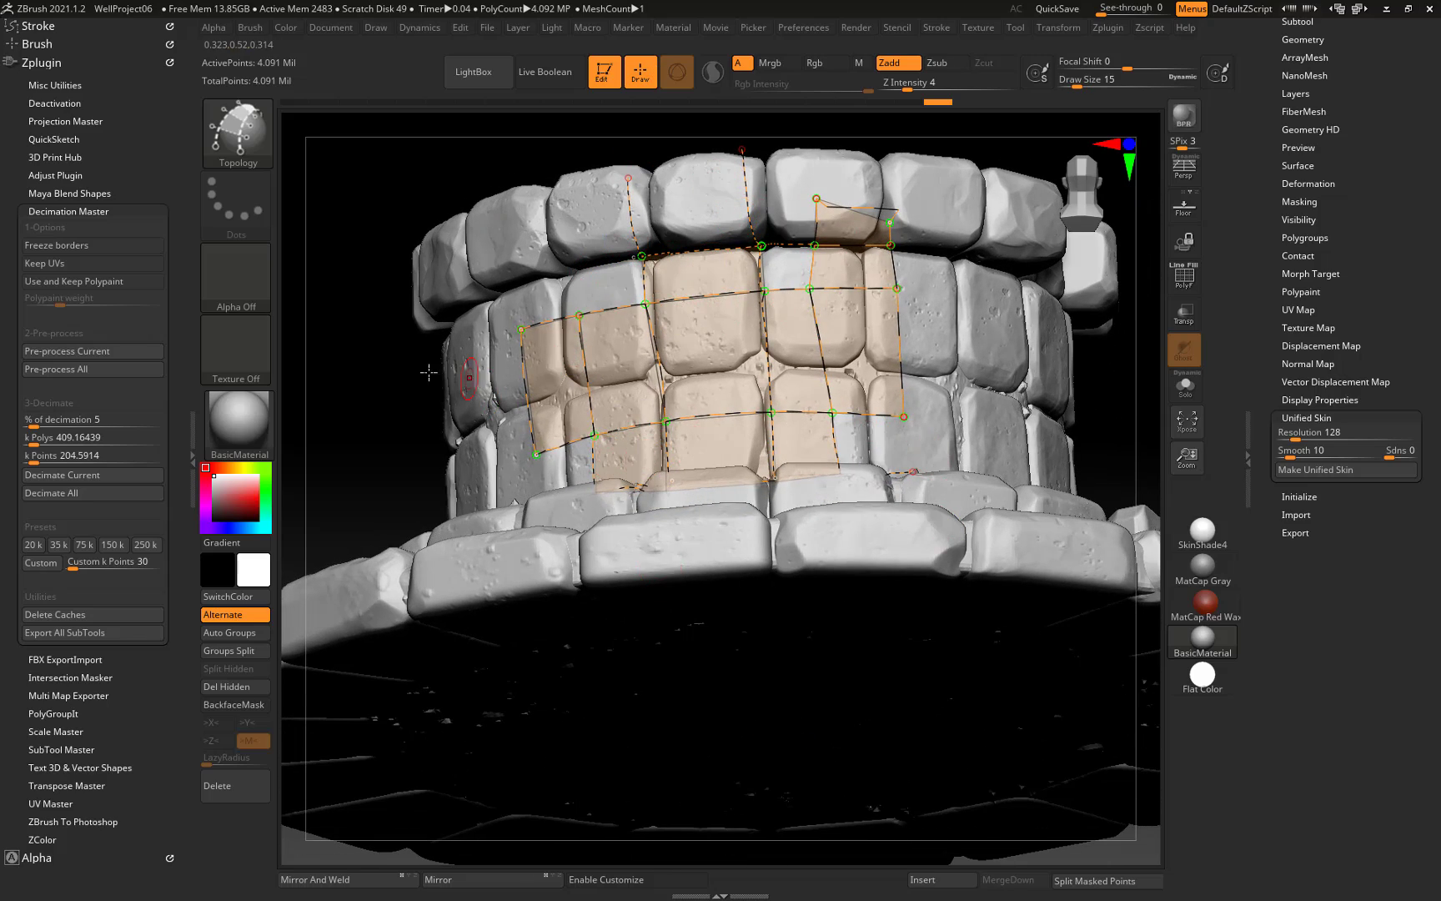
left_click_drag(385, 367, 428, 426)
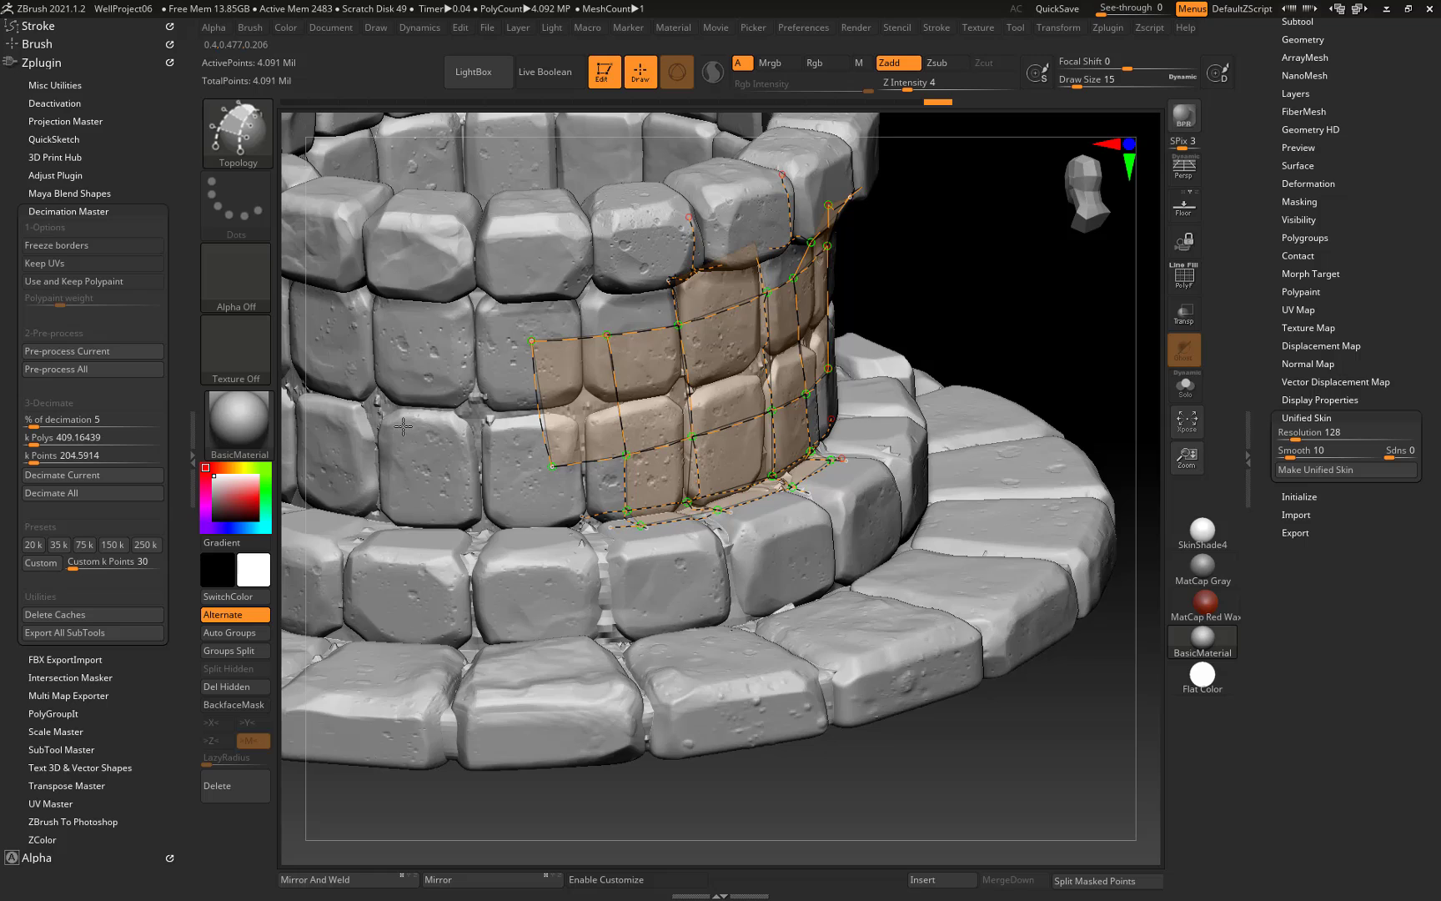
right_click_drag(403, 426, 367, 415)
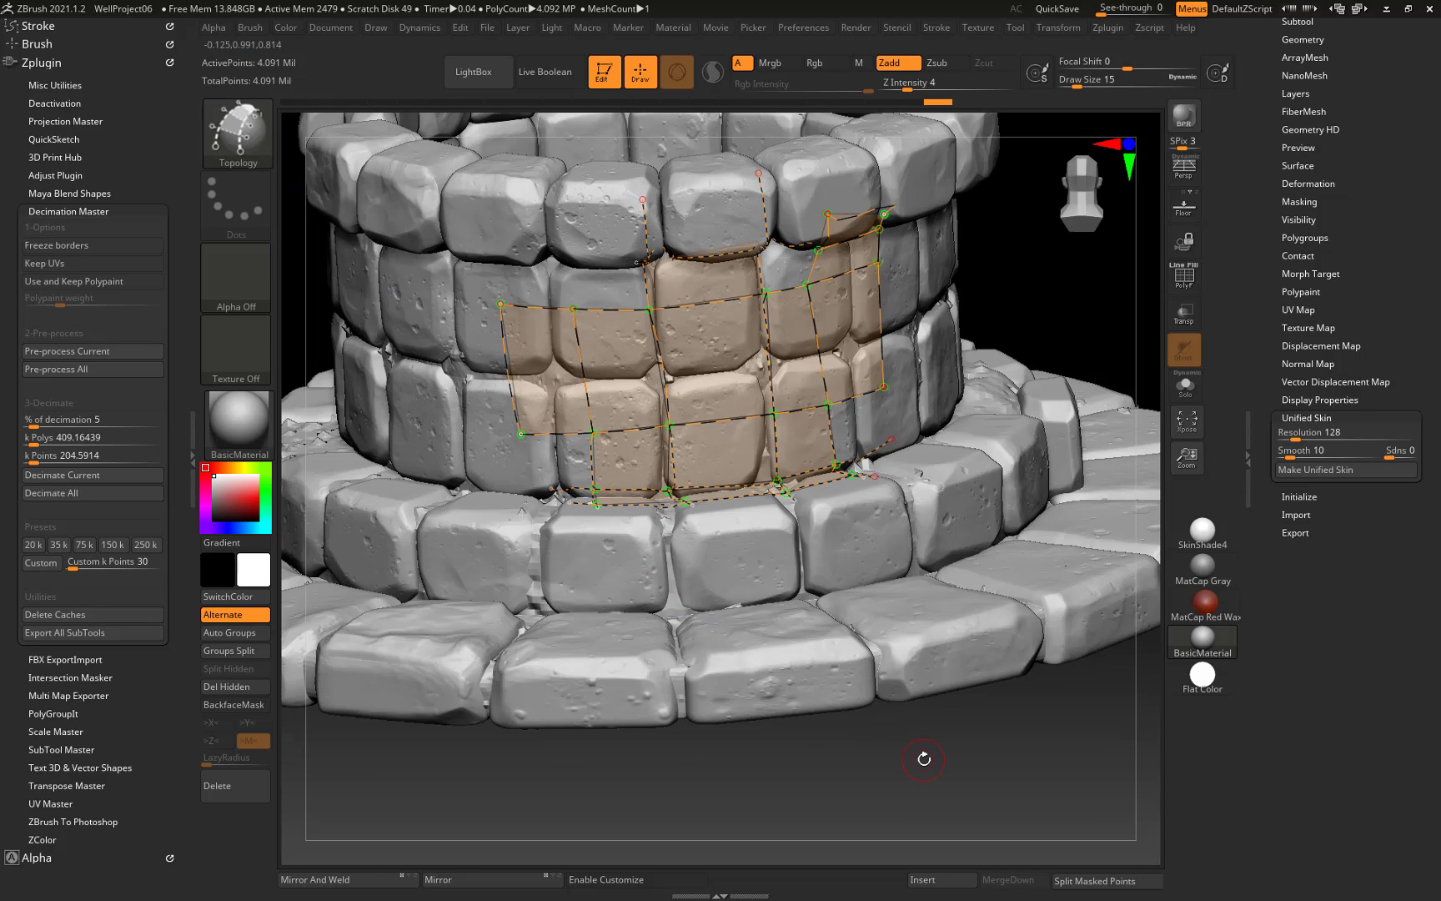
key("b")
key("z")
key("m")
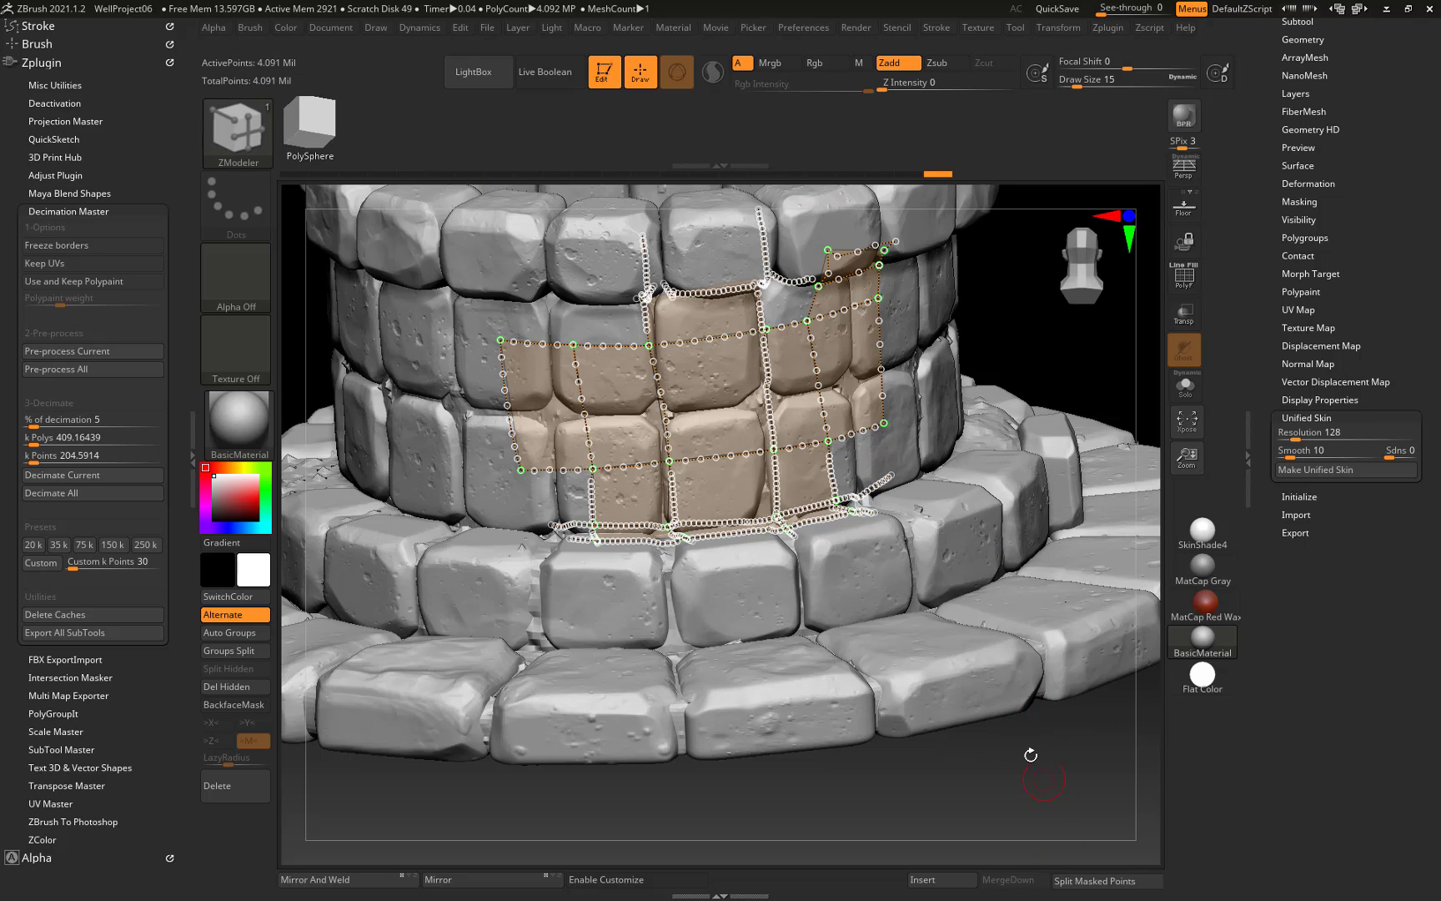
right_click_drag(1029, 756, 964, 555)
key("f")
right_click_drag(1030, 652, 1058, 327)
left_click_drag(1359, 152, 1343, 584)
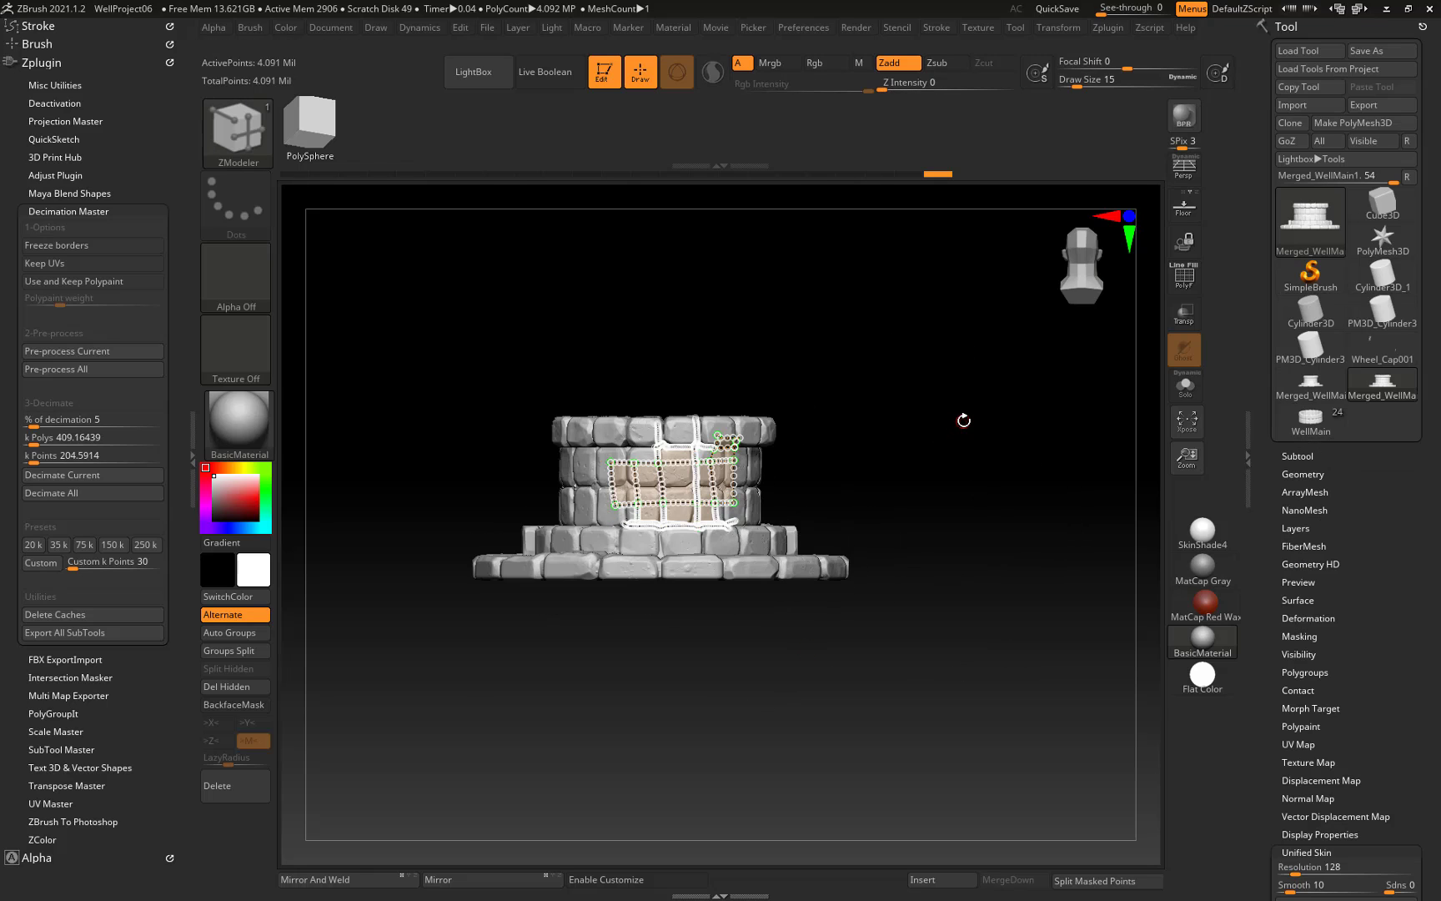
left_click(952, 438, "ctrl")
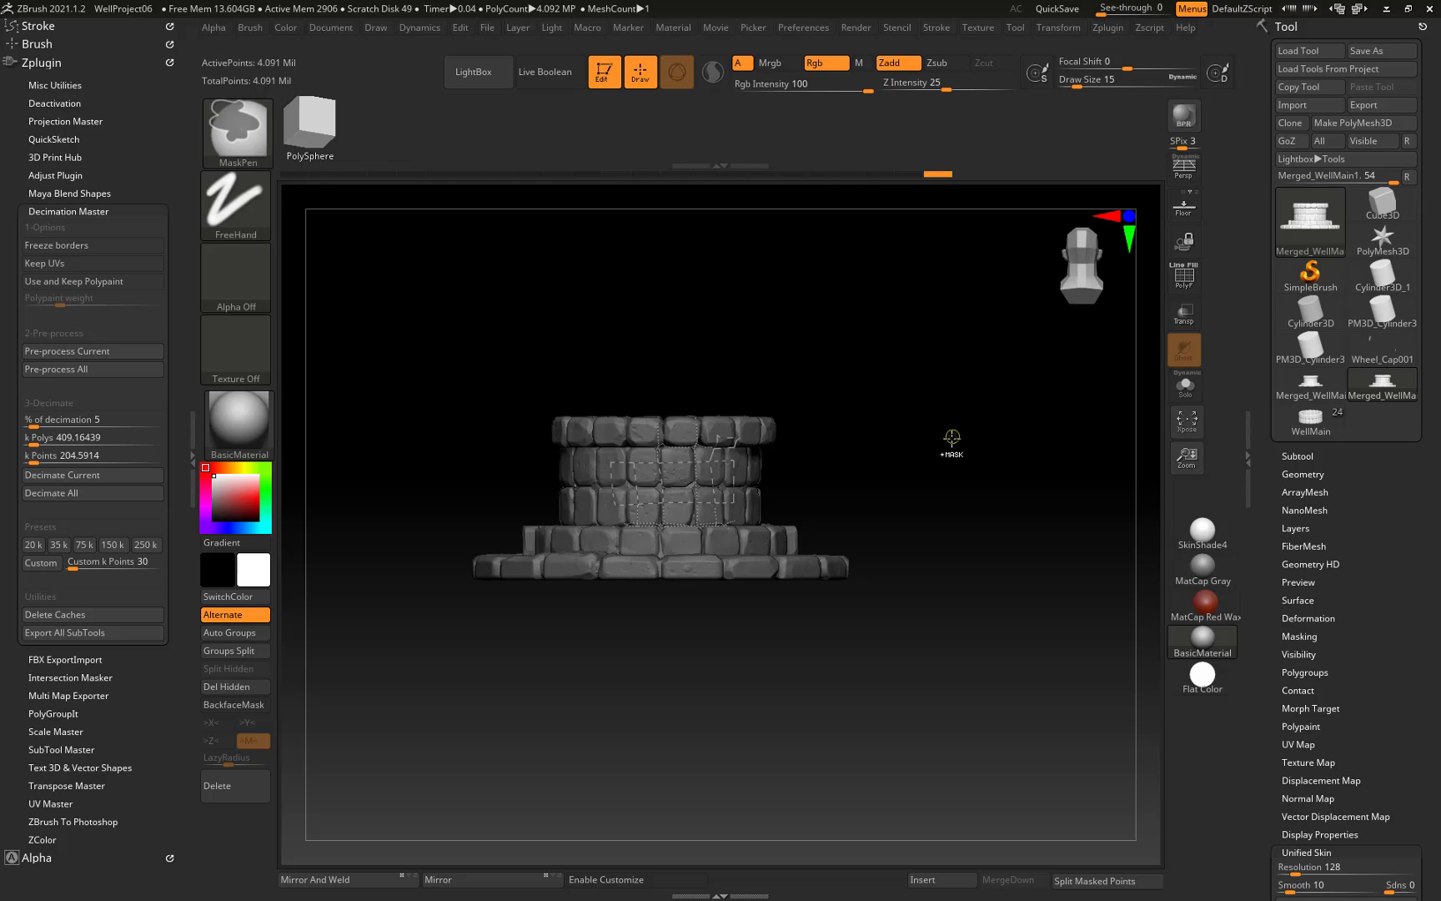
left_click(963, 505, "ctrl")
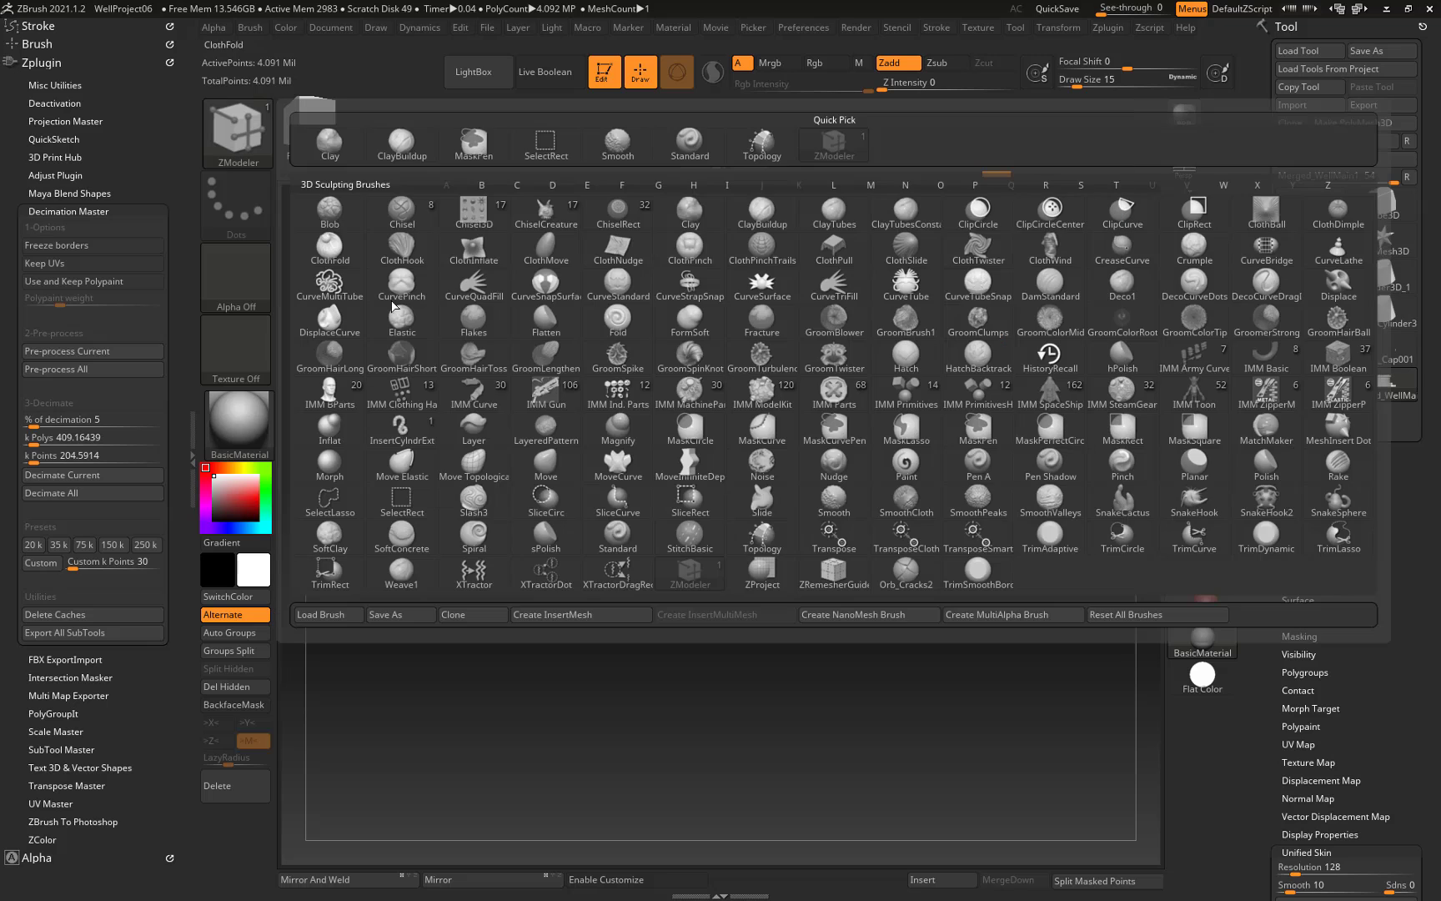
Switch back to the Topology brush and generate the mesh patch from the drawn curves.
left_click(265, 133)
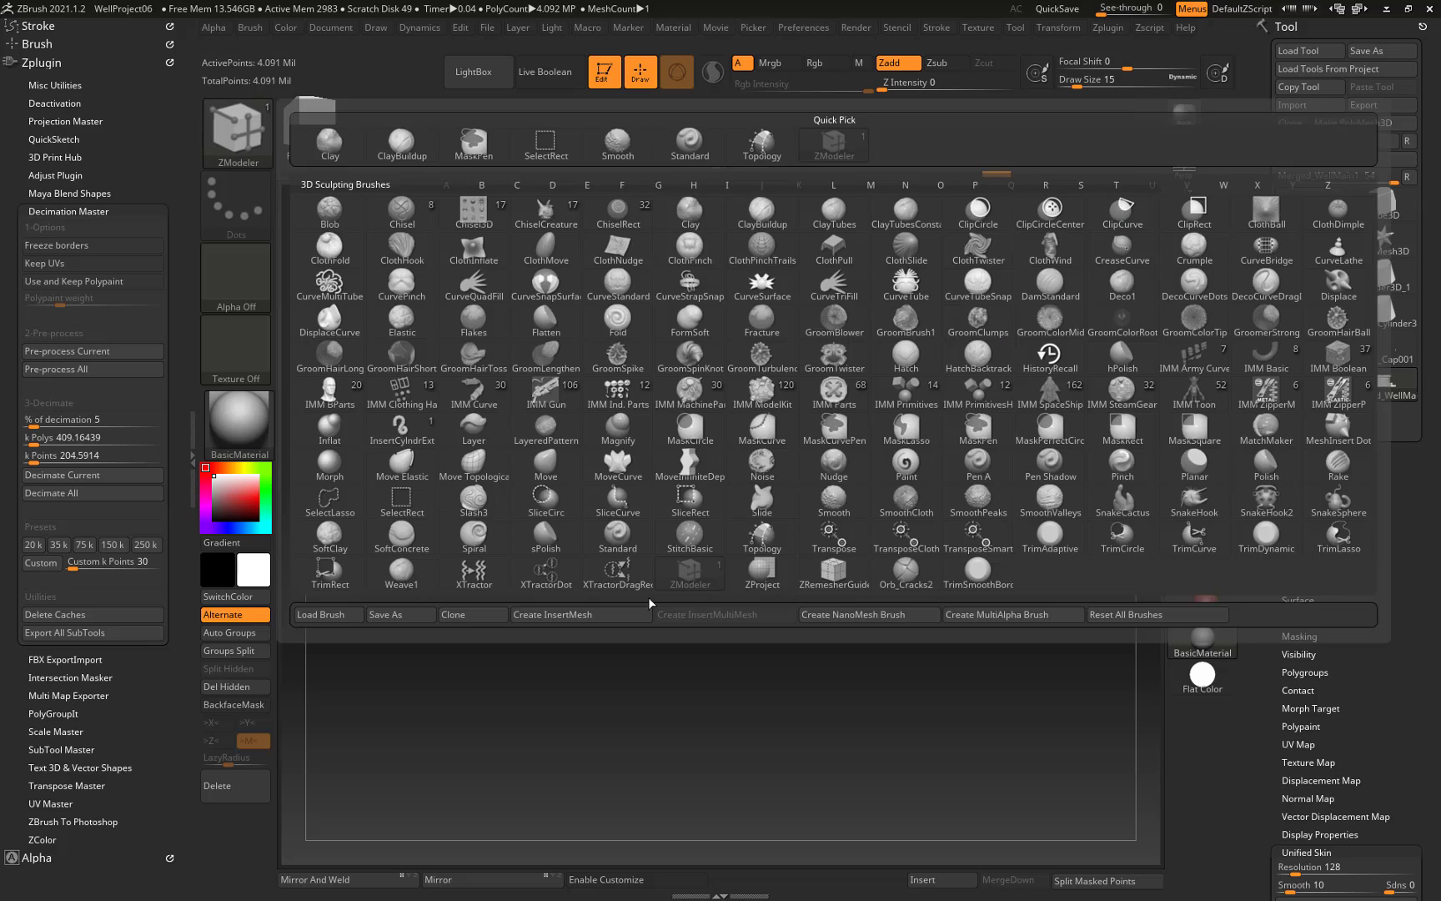
left_click(765, 551)
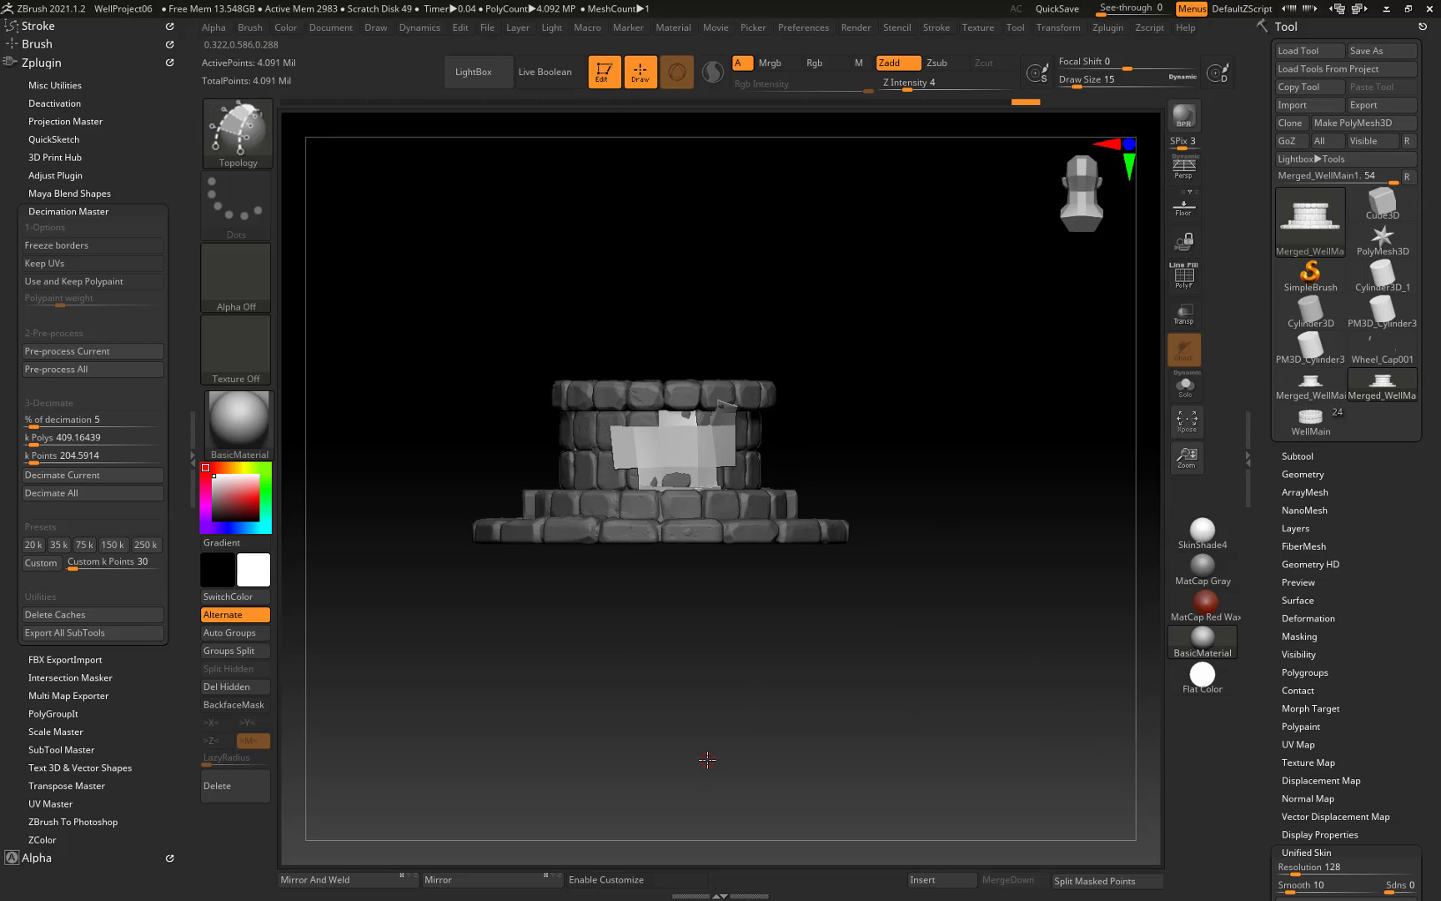
key("ctrl+z")
Split the generated patch from the well into its own subtool and delete that subtool.
left_click(1306, 456)
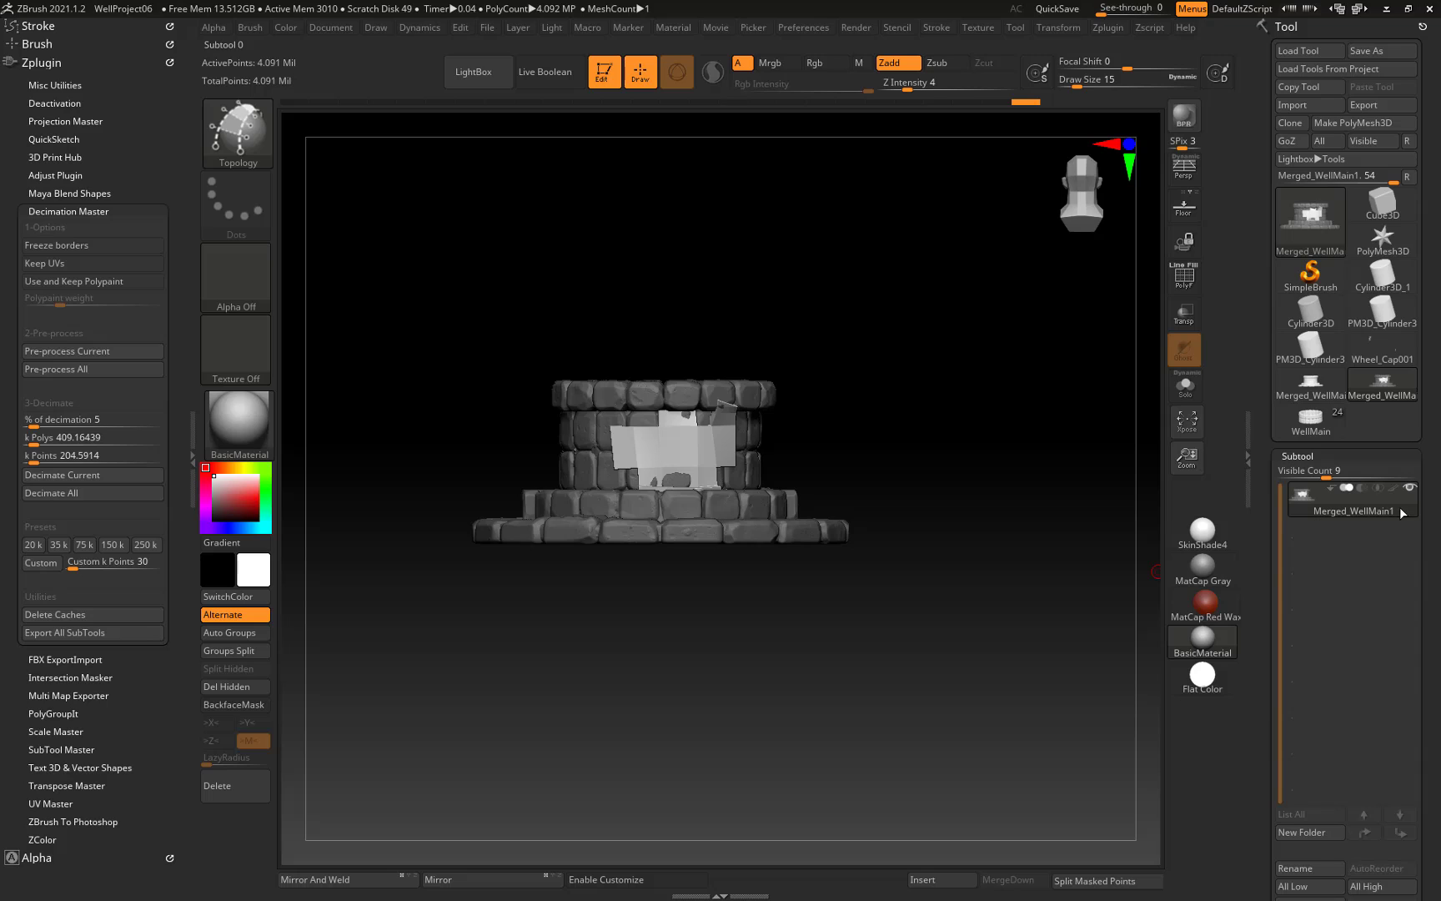
scroll(1273, 581, "down", 5)
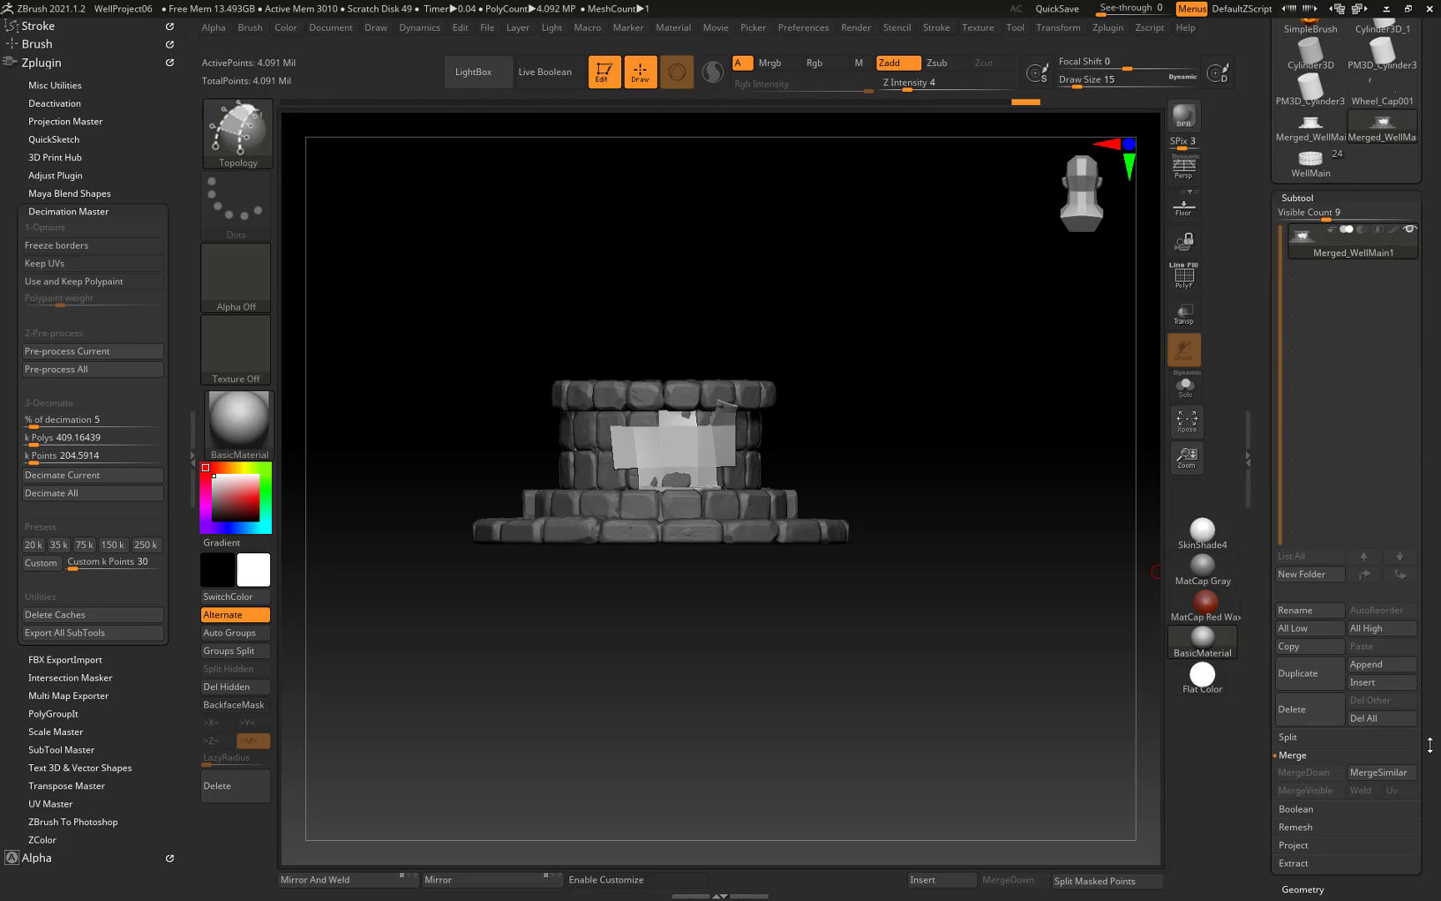
left_click(1376, 773)
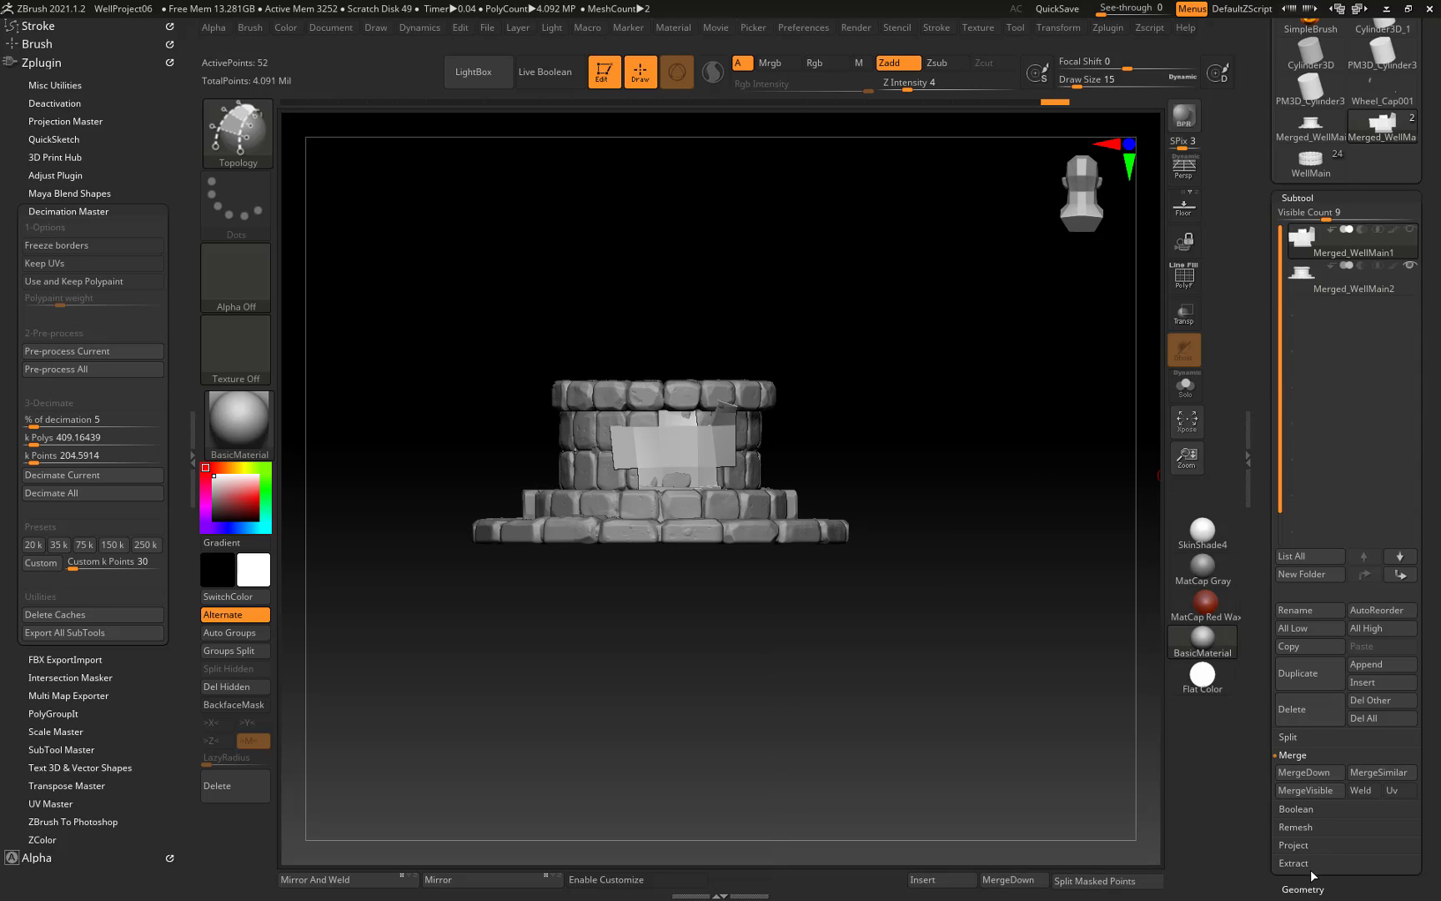
left_click(1307, 709)
left_click(1172, 747)
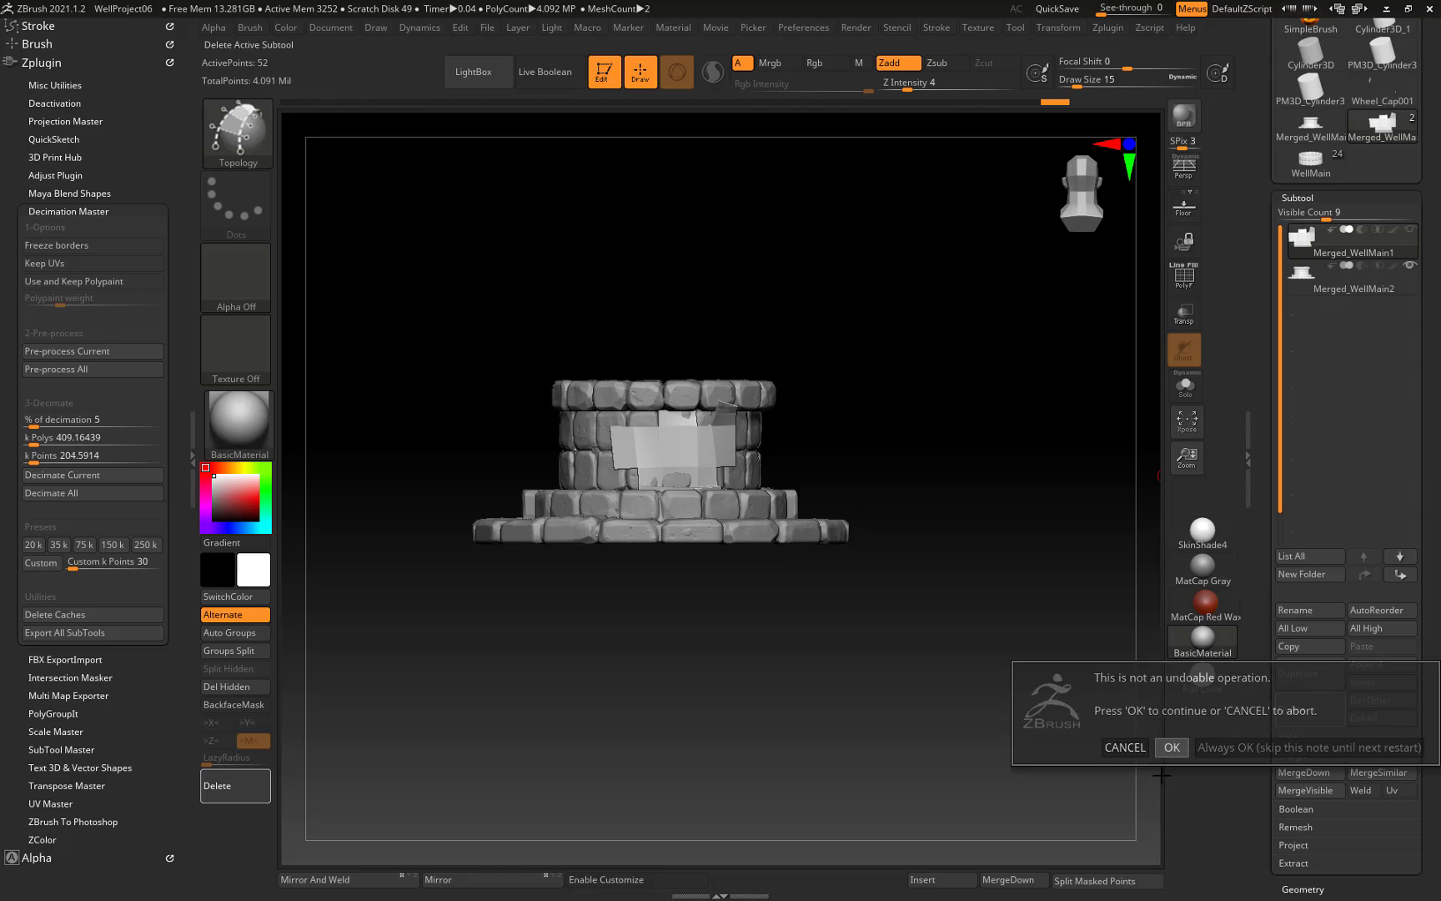
left_click_drag(985, 520, 991, 438)
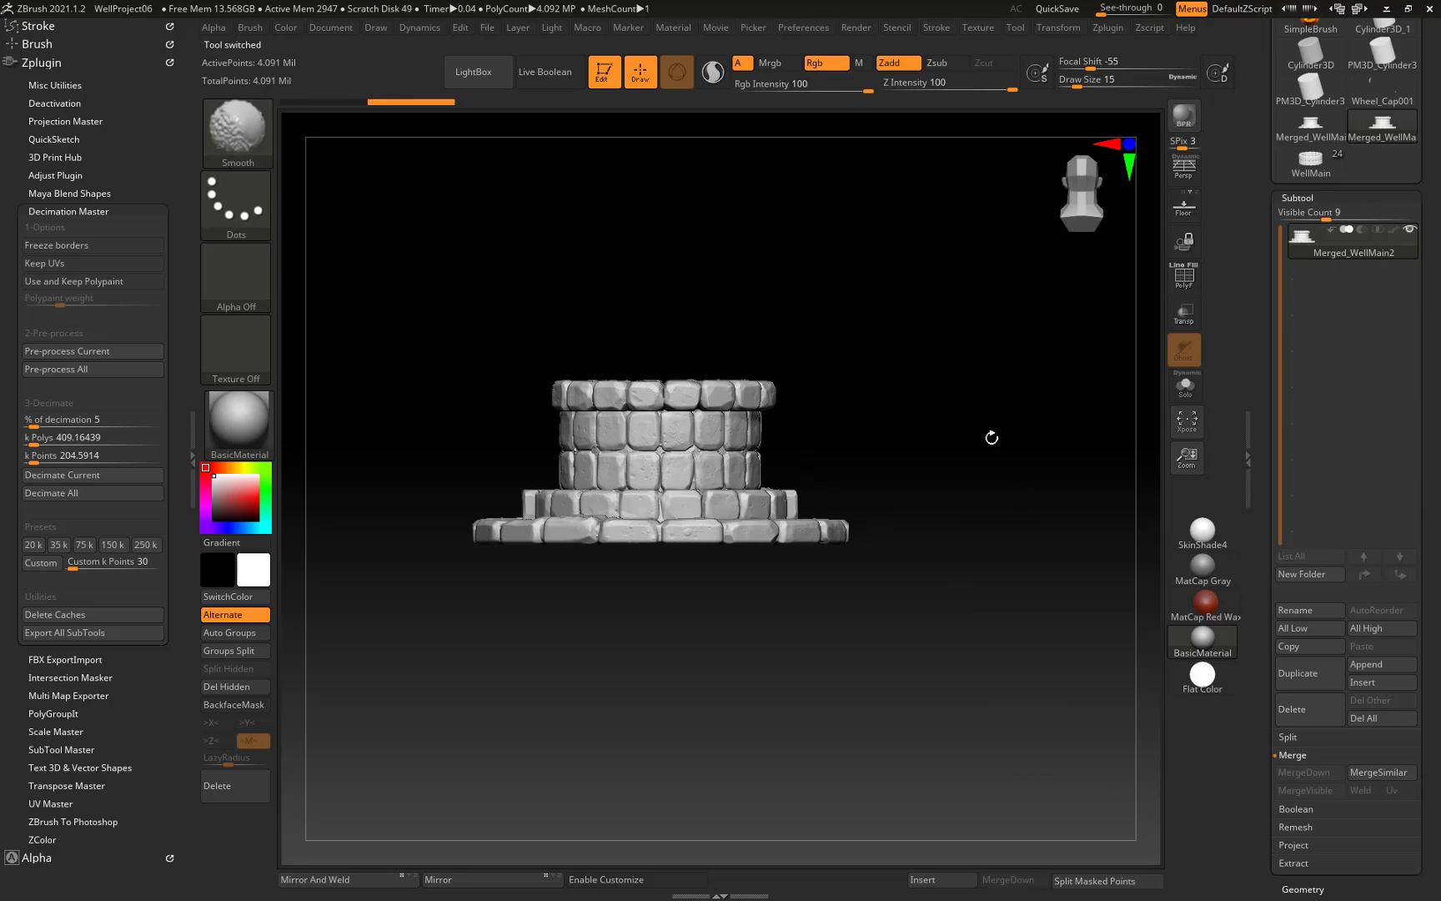
mouse_move(912, 387)
left_mouse_down("alt")
mouse_move(942, 479)
mouse_move(951, 428)
mouse_move(968, 498)
mouse_move(933, 418)
mouse_move(868, 414)
mouse_move(942, 469)
mouse_move(1006, 434)
mouse_move(1049, 434)
mouse_move(1017, 441)
left_mouse_up("alt")
left_click_drag(792, 477, 731, 350)
left_click_drag(941, 470, 1022, 475, "alt")
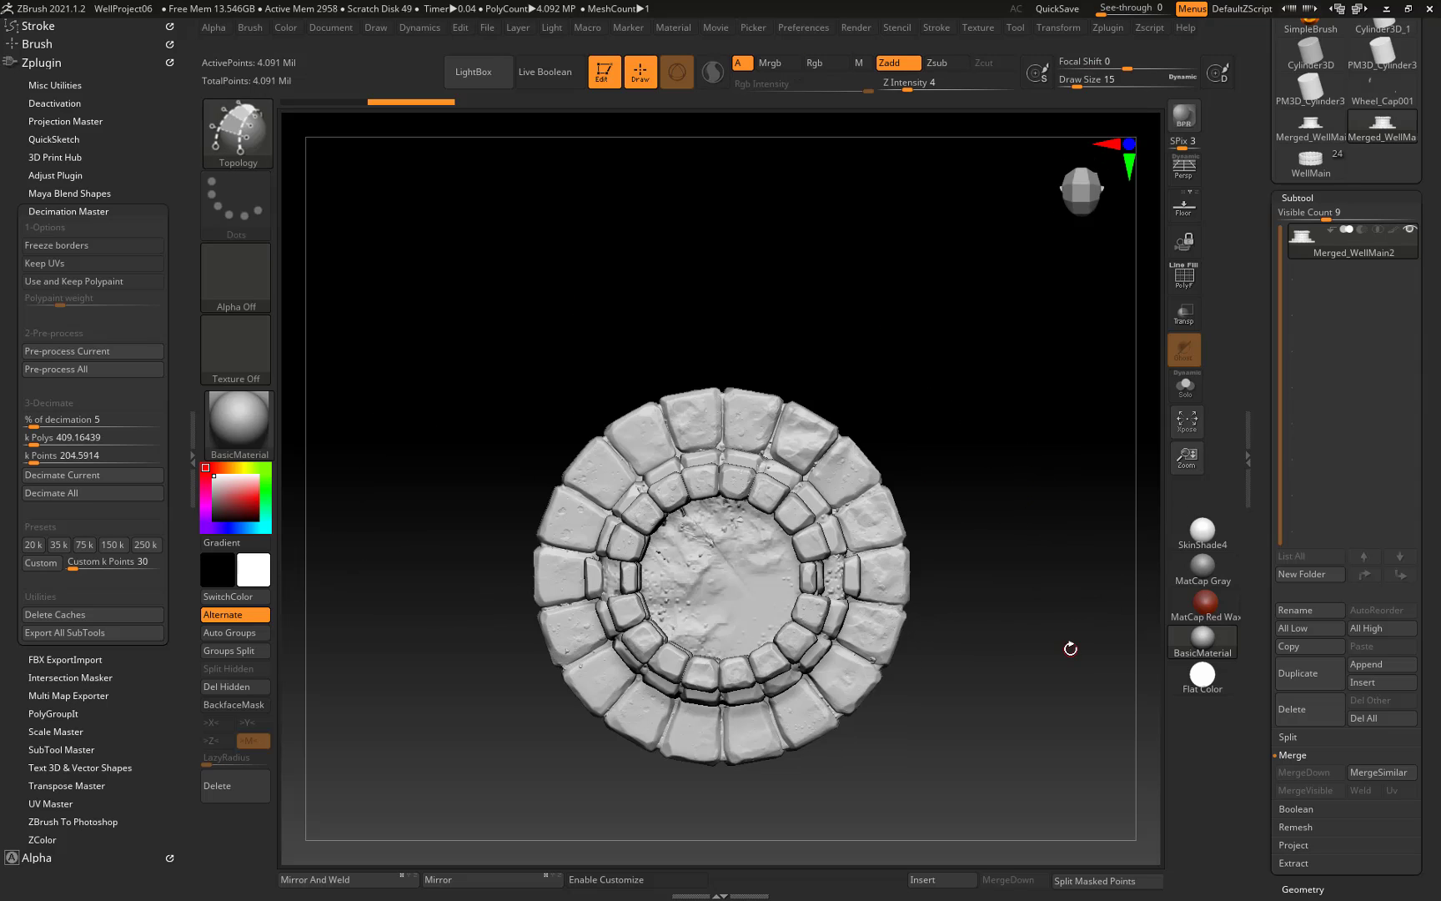
left_click_drag(1068, 650, 1080, 521)
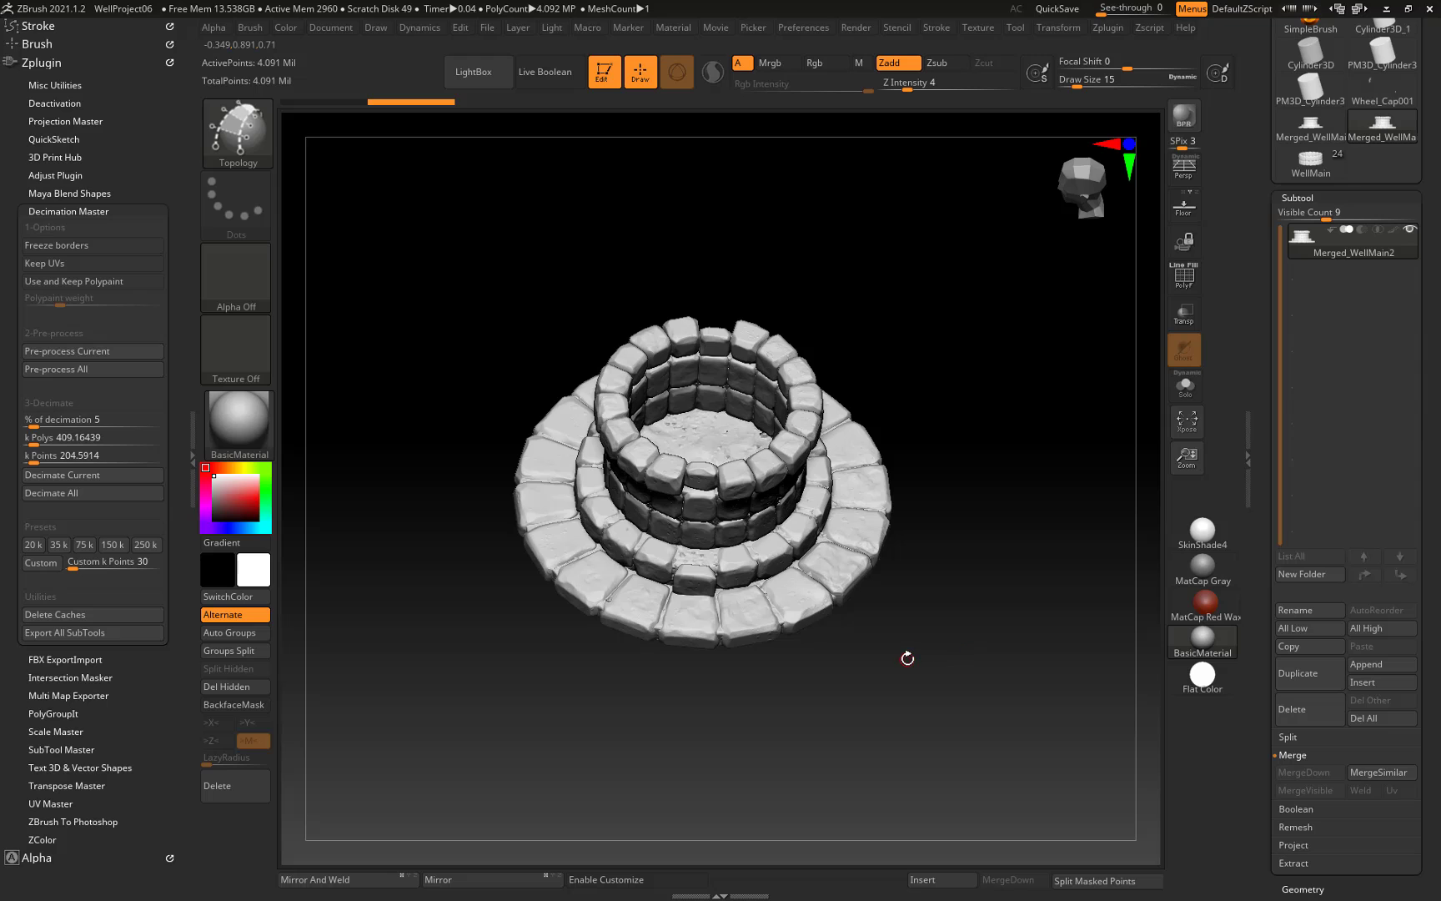
left_click_drag(908, 656, 923, 544)
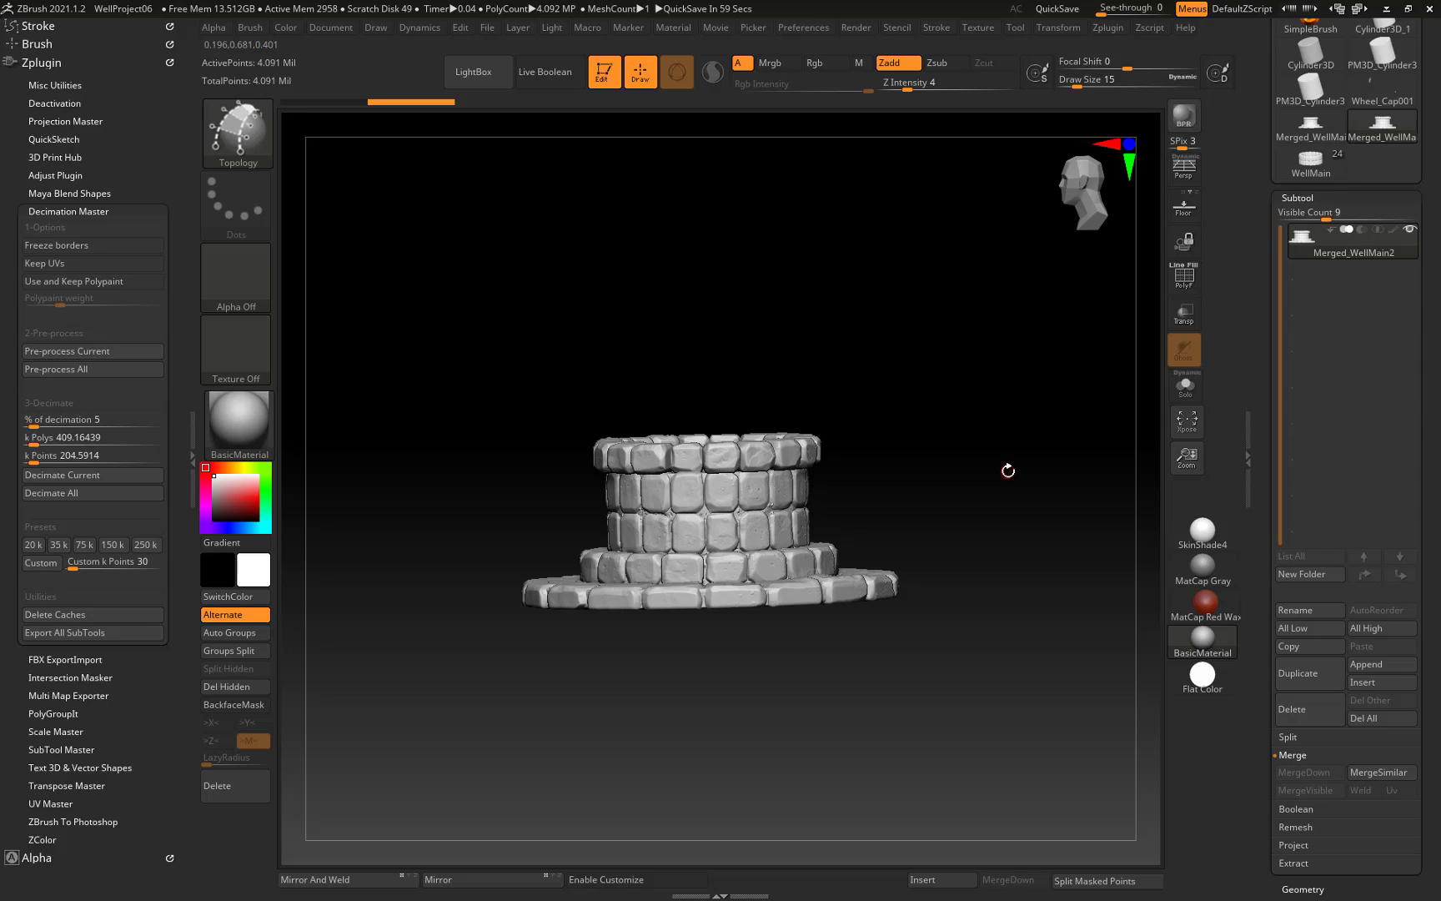
mouse_move(978, 407)
left_mouse_down()
mouse_move(997, 418)
mouse_move(1006, 395)
mouse_move(1009, 452)
left_mouse_up()
mouse_move(907, 418)
left_mouse_down()
mouse_move(914, 383)
mouse_move(917, 441)
mouse_move(849, 402)
mouse_move(750, 380)
mouse_move(921, 396)
mouse_move(908, 451)
mouse_move(988, 474)
mouse_move(1022, 595)
left_mouse_up()
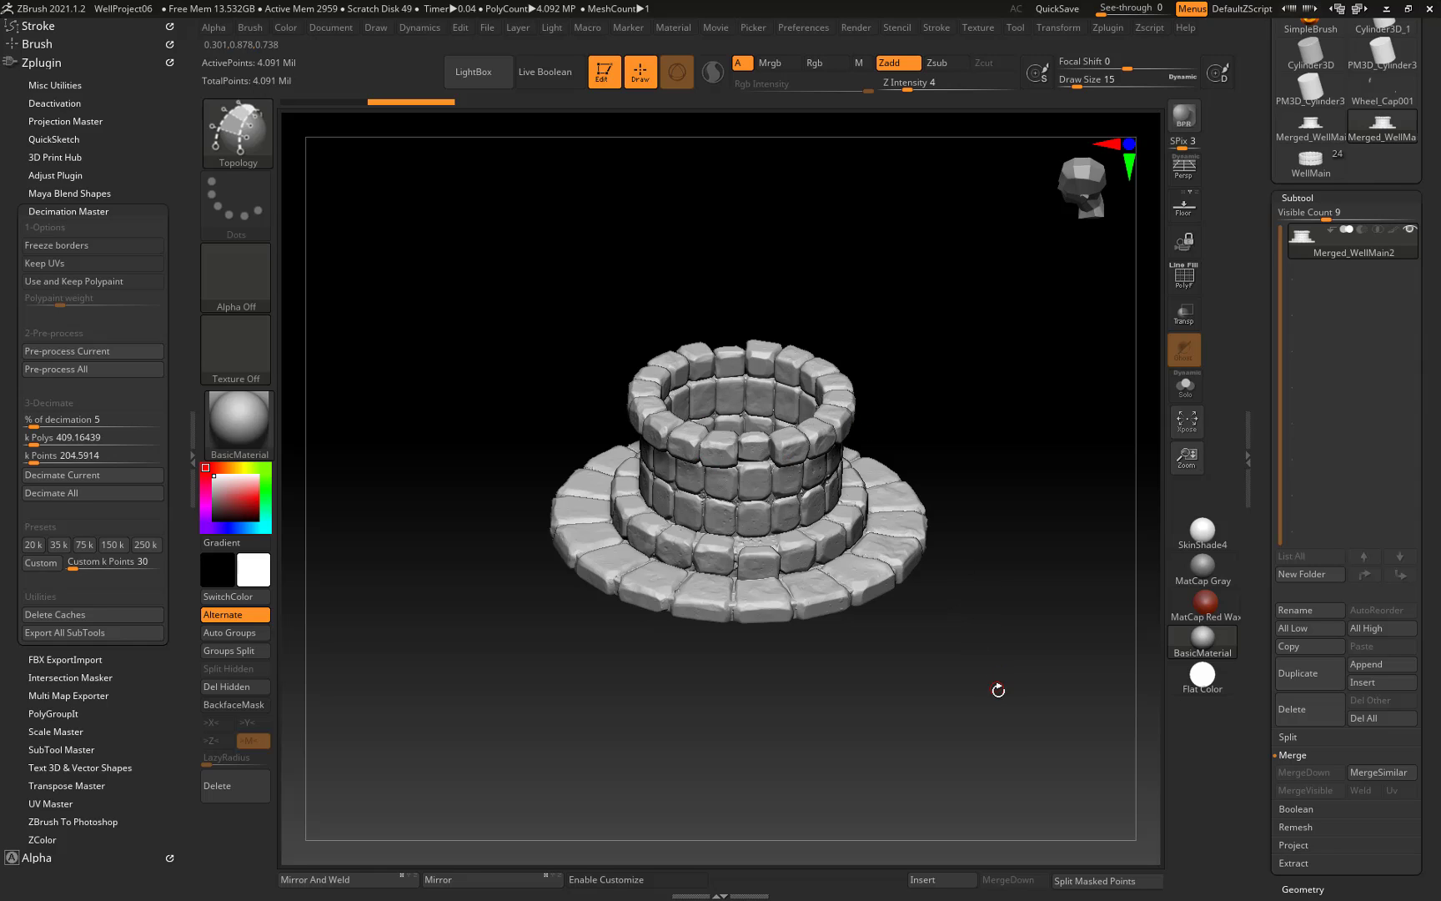
left_click_drag(997, 697, 991, 610)
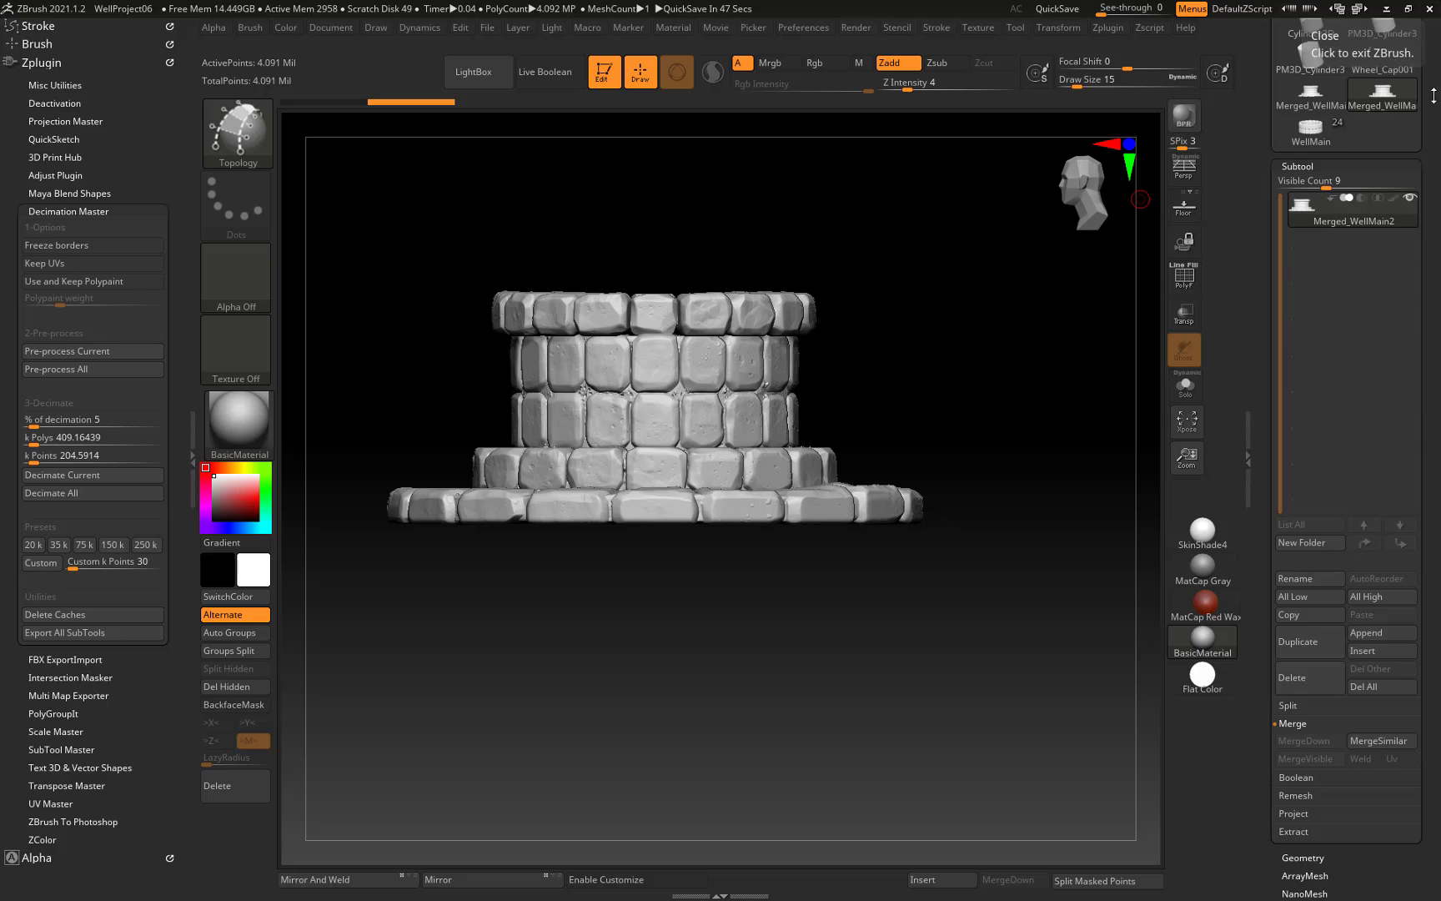
Insert the low-poly Merged_WellMain1 mesh as a second subtool beneath the high-poly well and make it the active subtool.
left_click_drag(1401, 117, 1402, 364)
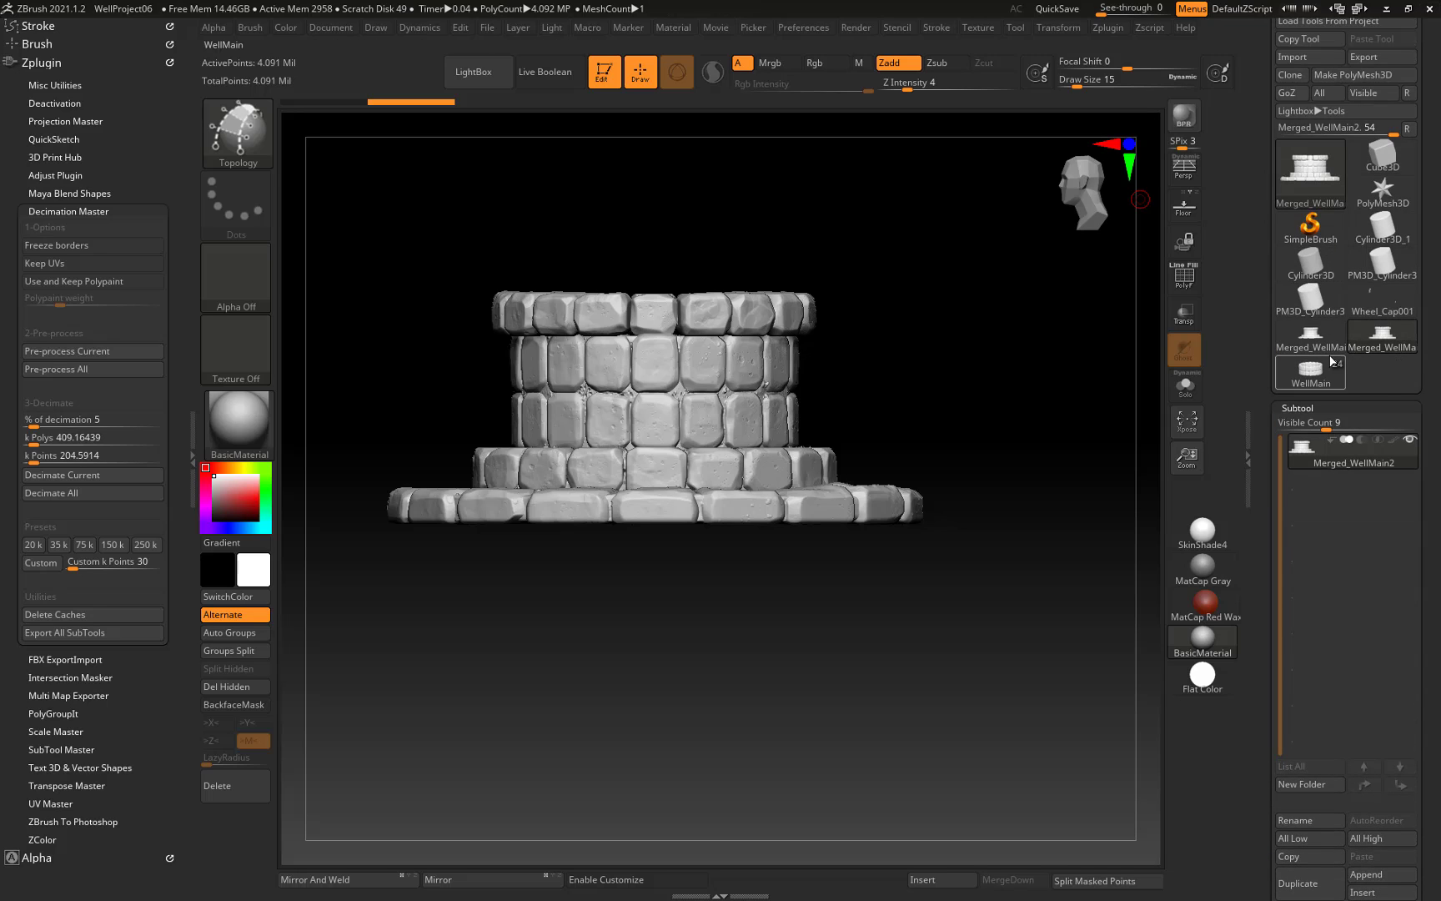
left_click(938, 882)
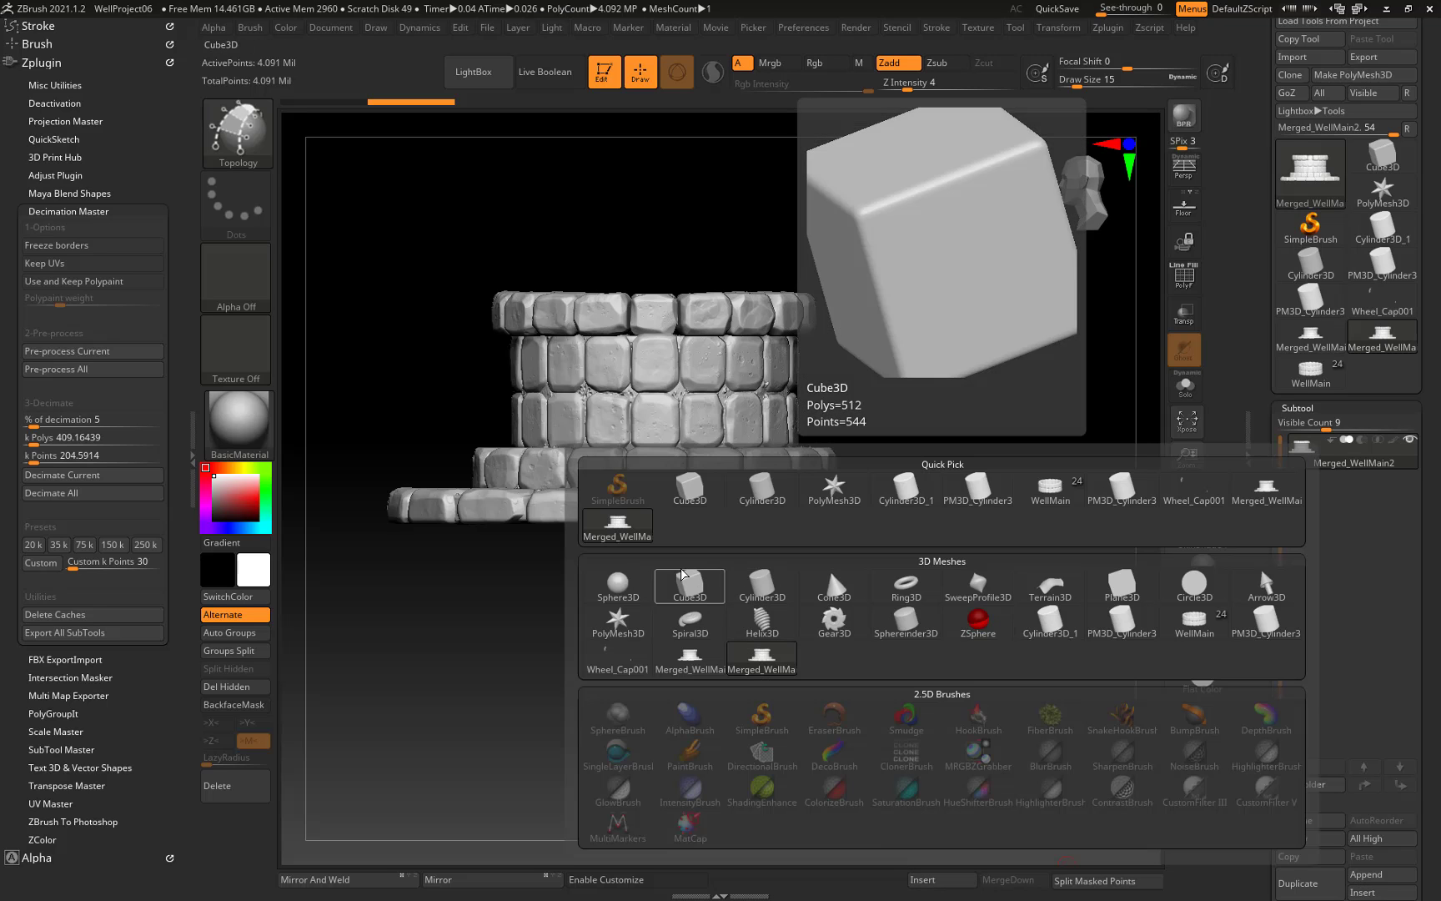
left_click(703, 670)
left_click_drag(975, 399, 968, 492)
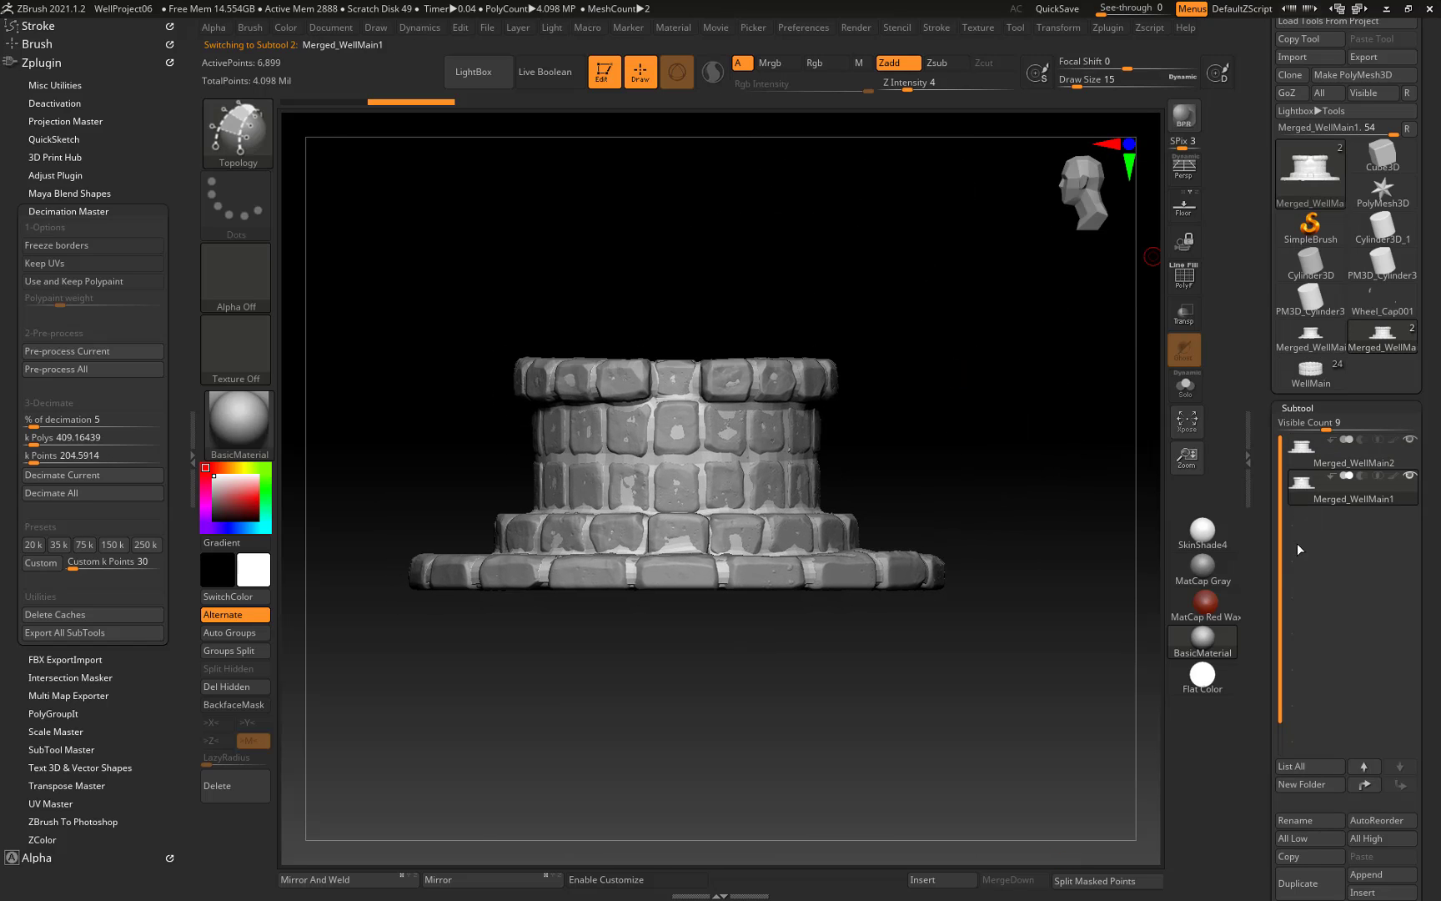
Project all the detail of the high-poly well onto the low-poly Merged_WellMain1 subtool.
left_click_drag(1262, 743, 1273, 601)
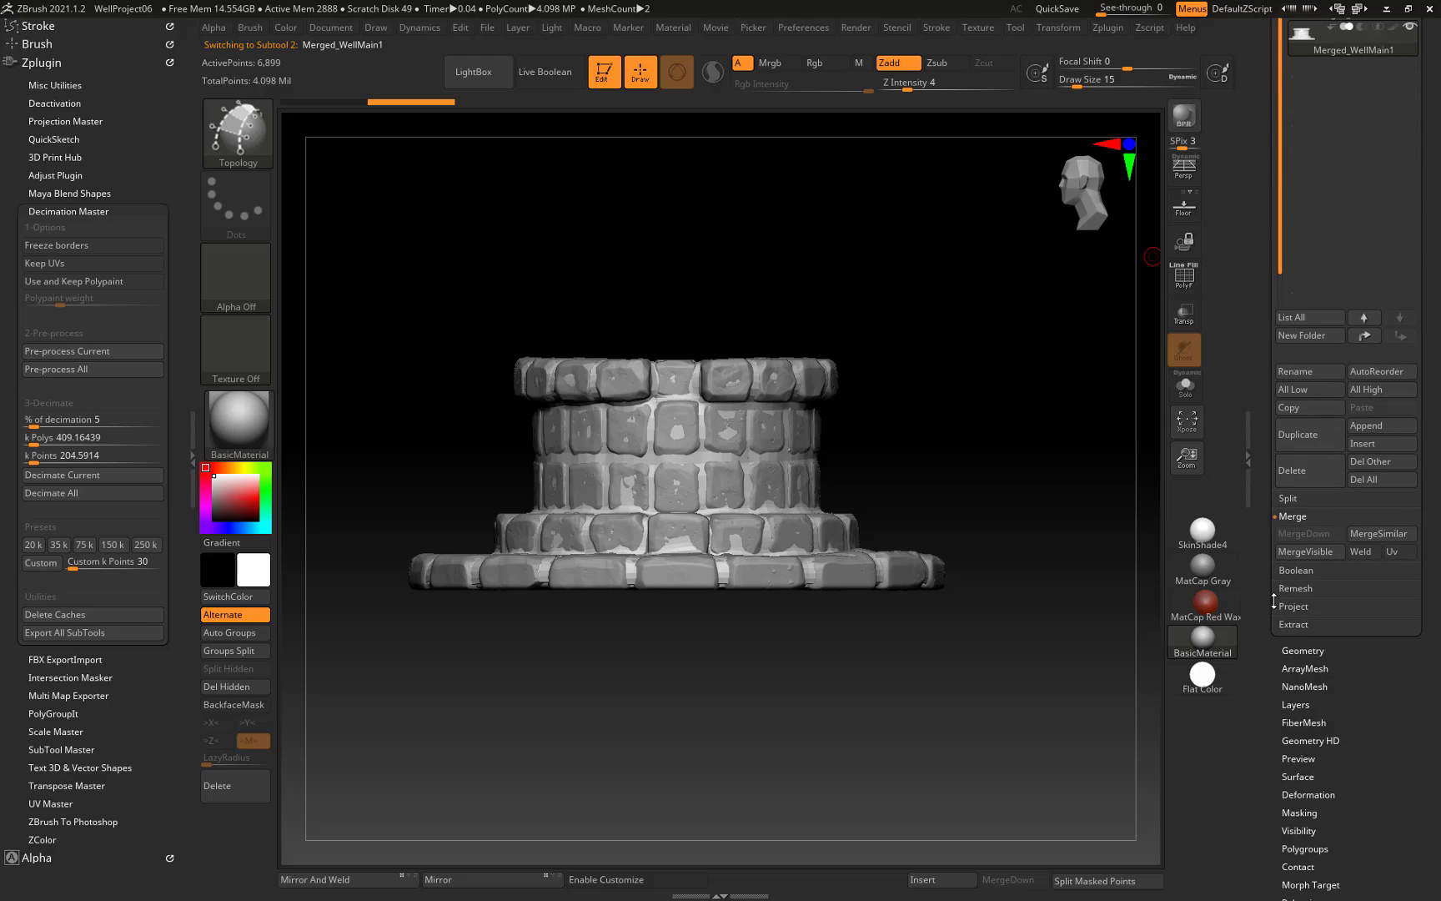
left_click(1329, 613)
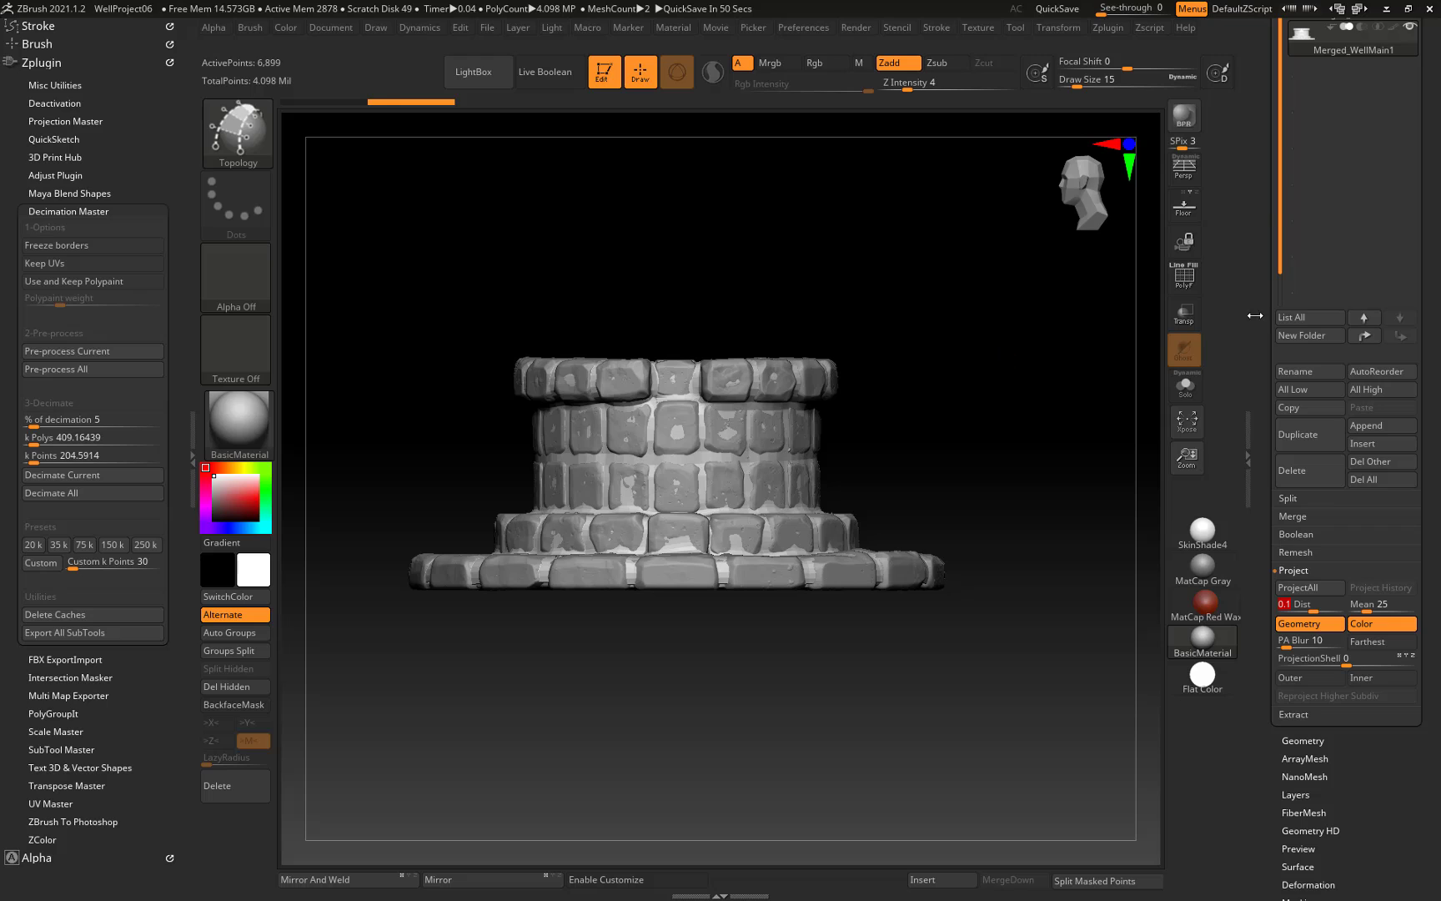
left_click_drag(1260, 191, 1253, 291)
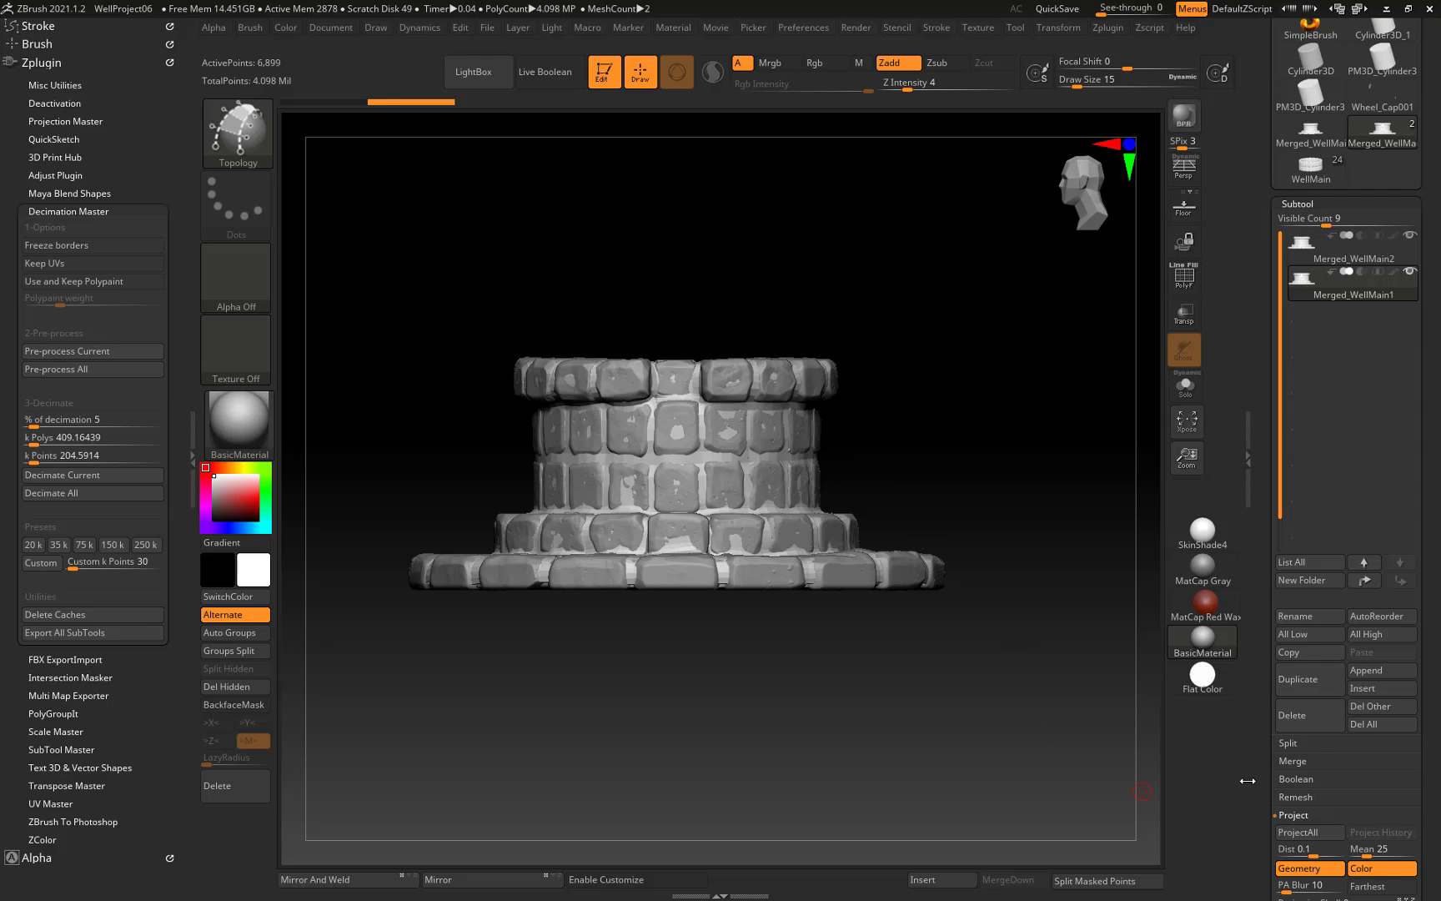
left_click_drag(1261, 765, 1264, 704)
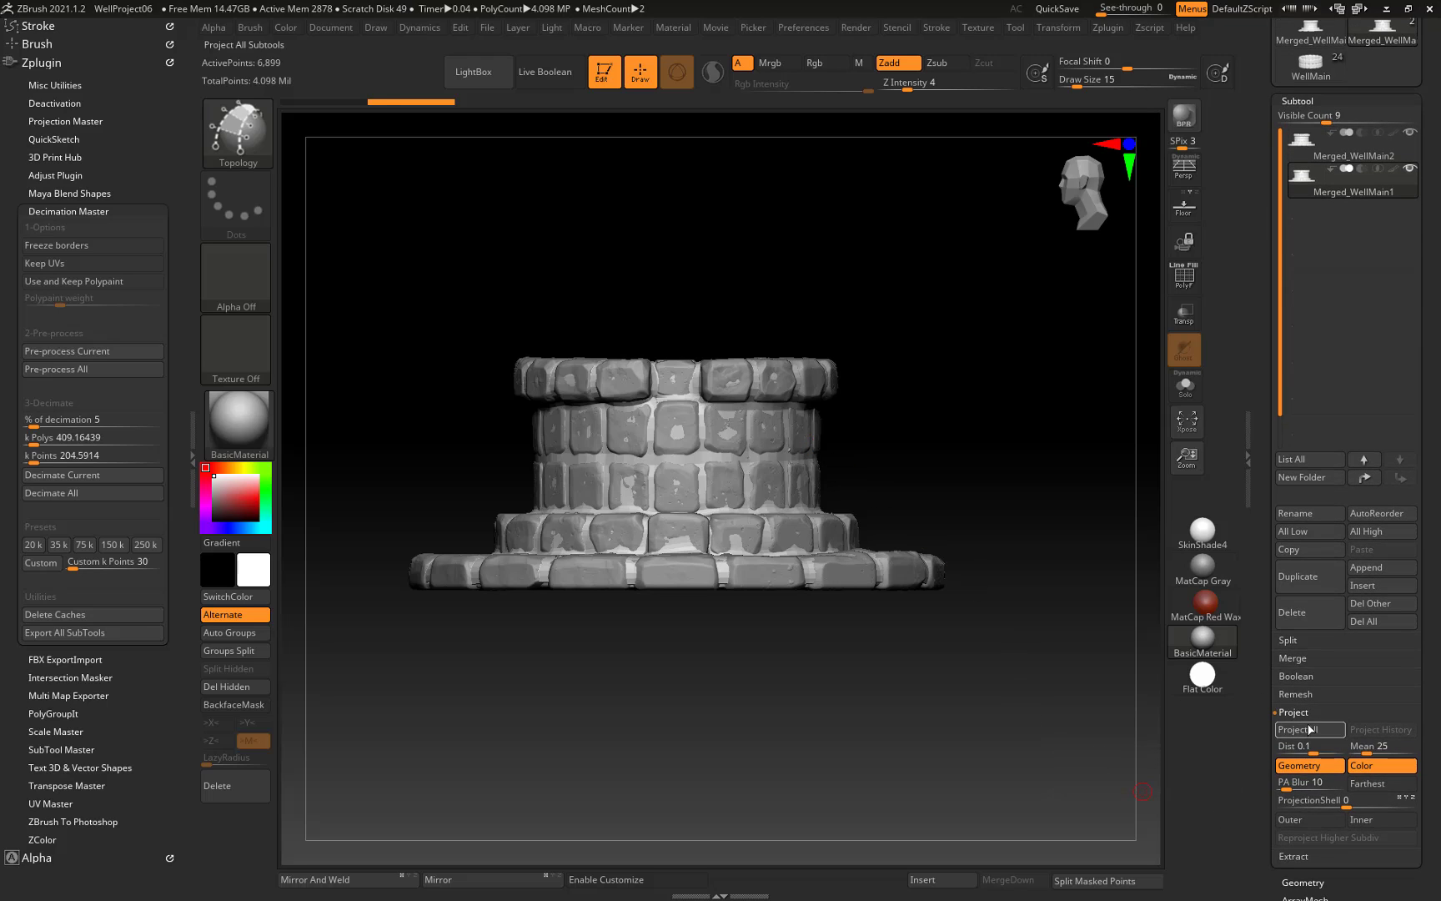
left_click(1311, 731)
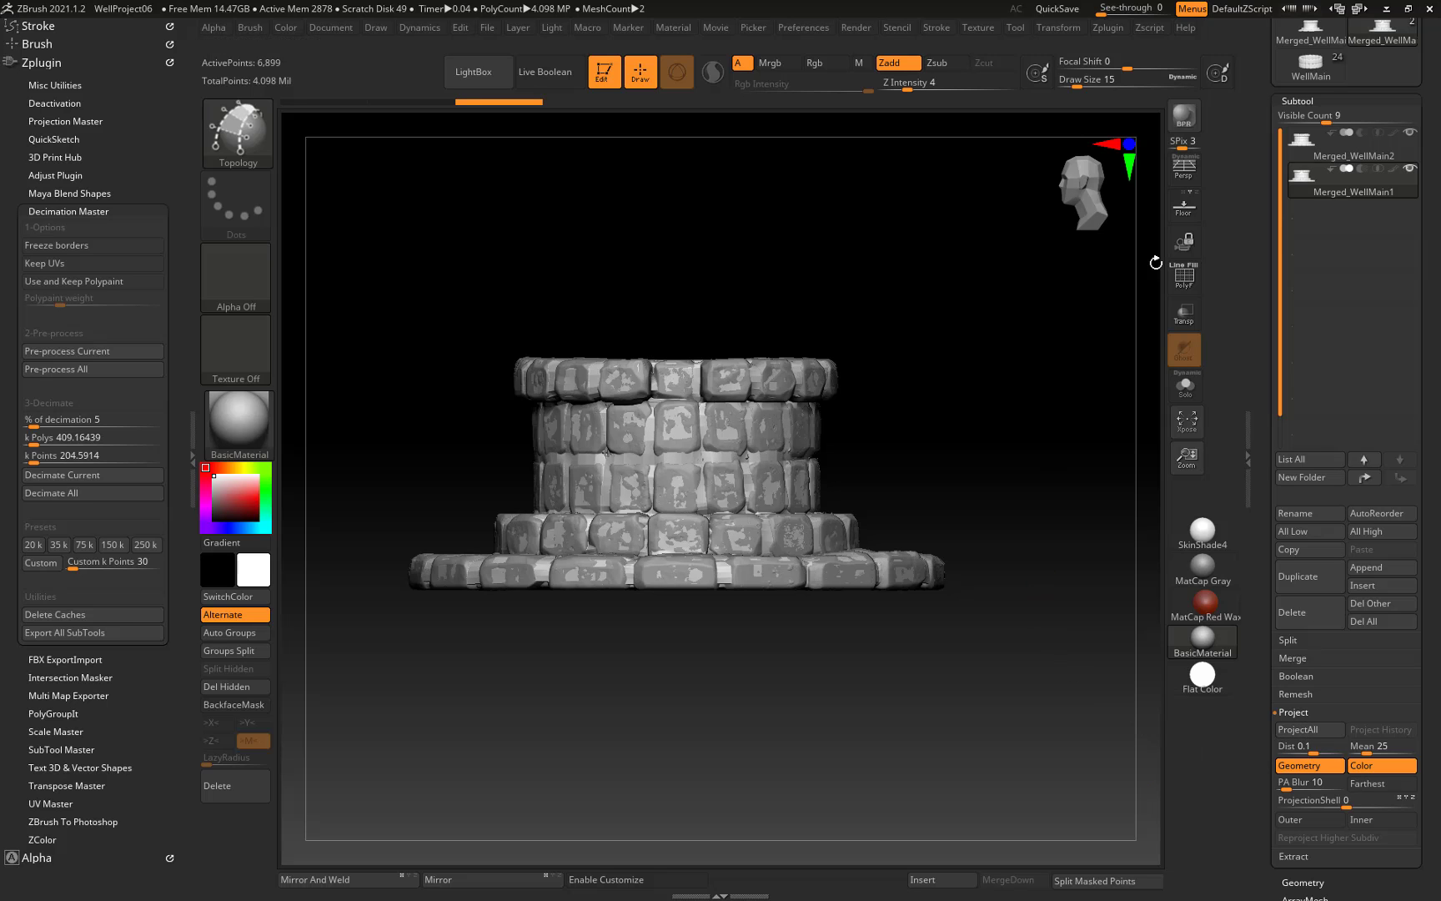
Hide the high-poly Merged_WellMain2 subtool and inspect the projected low-poly well with its wireframe displayed.
left_click(1416, 146)
left_click(1410, 132)
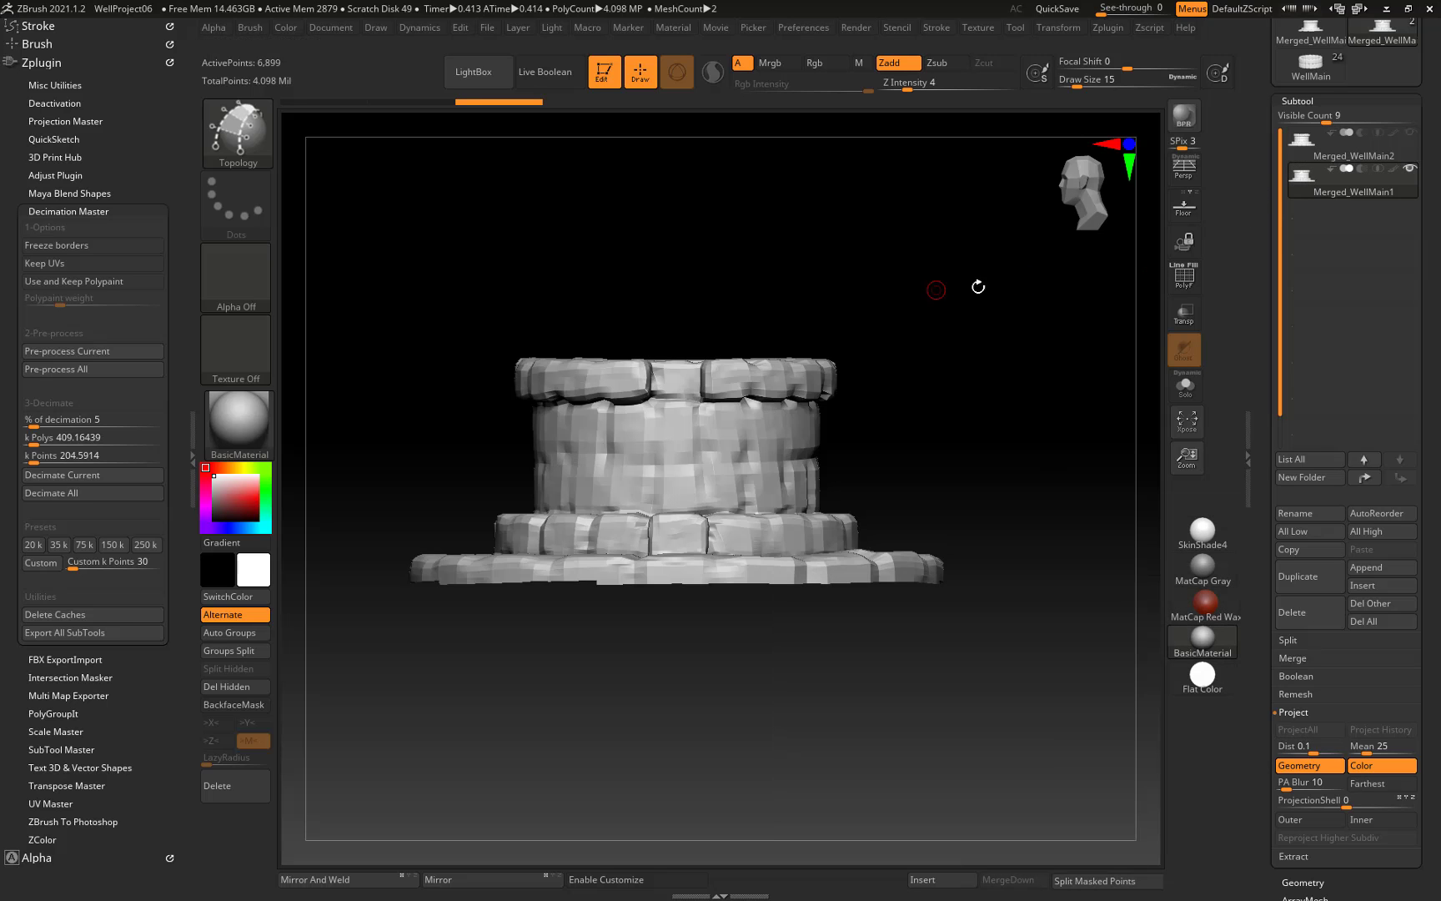
left_click_drag(975, 283, 383, 377)
left_click_drag(1068, 447, 999, 429)
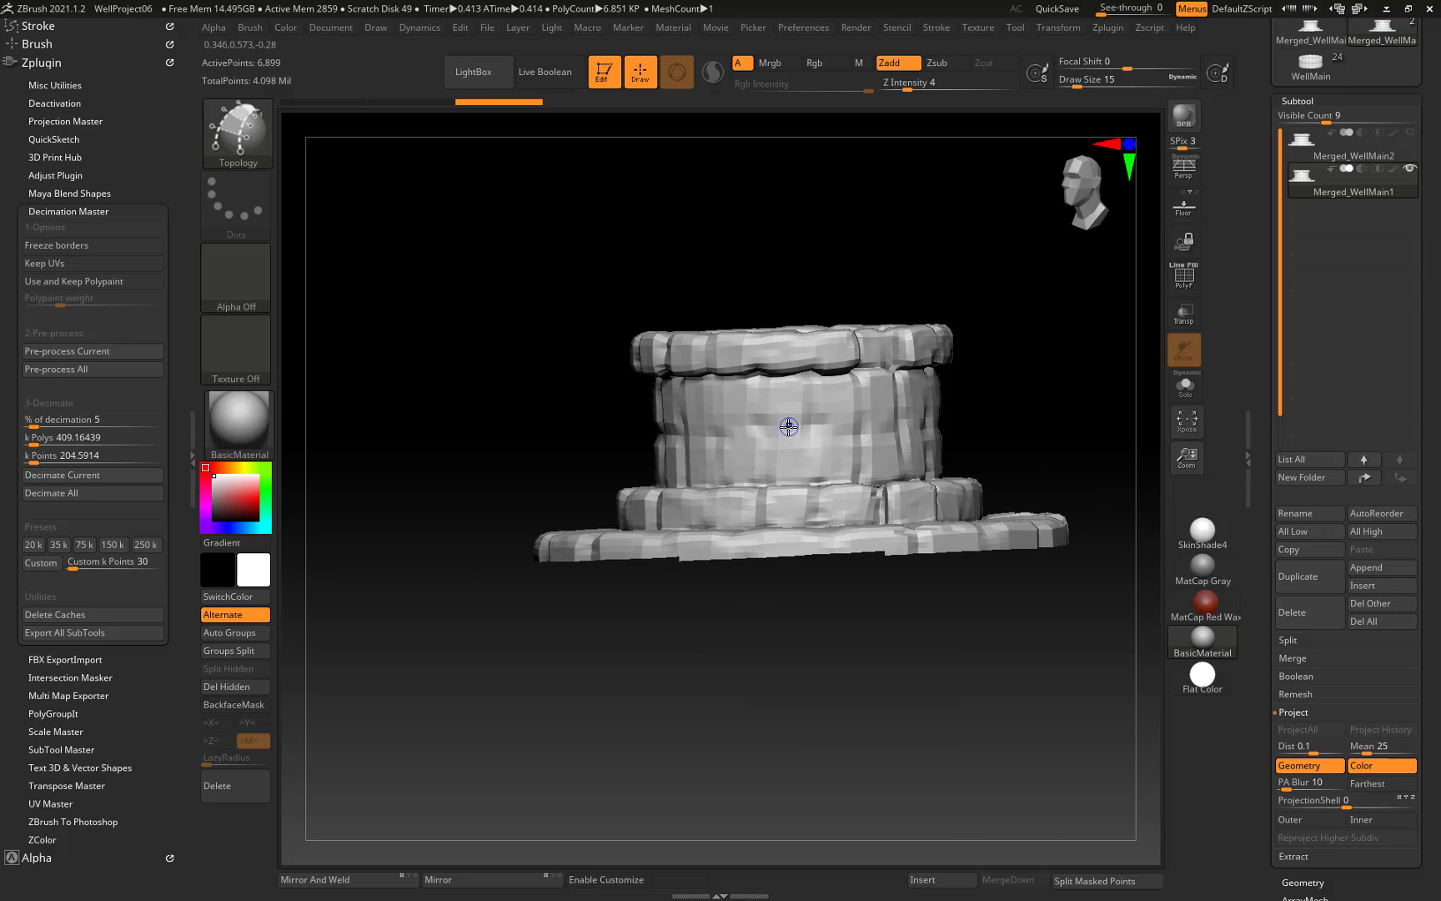
key("shift+f")
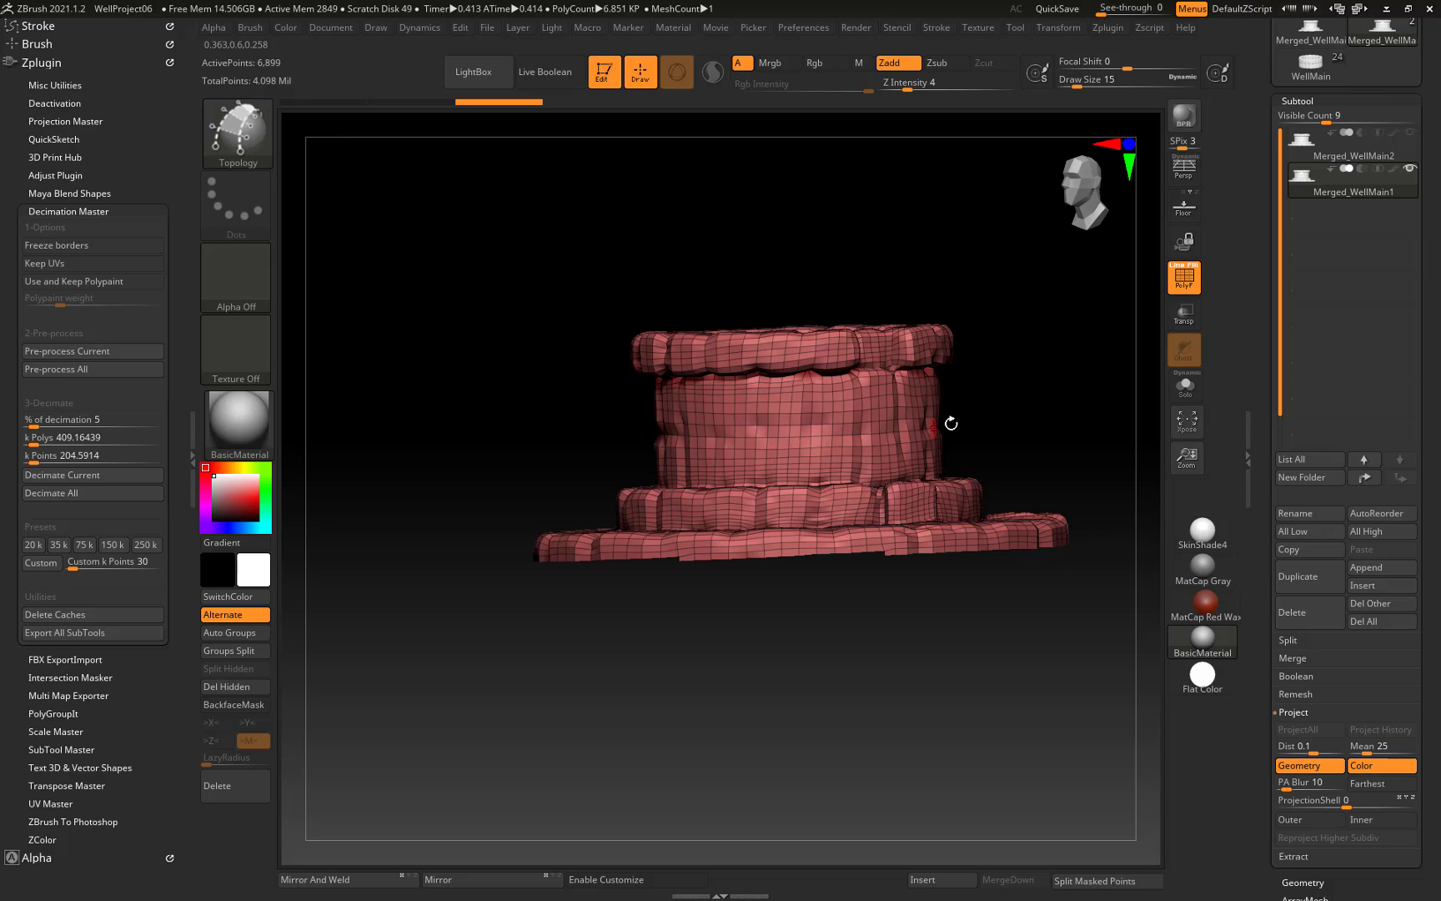
left_click_drag(951, 424, 859, 588)
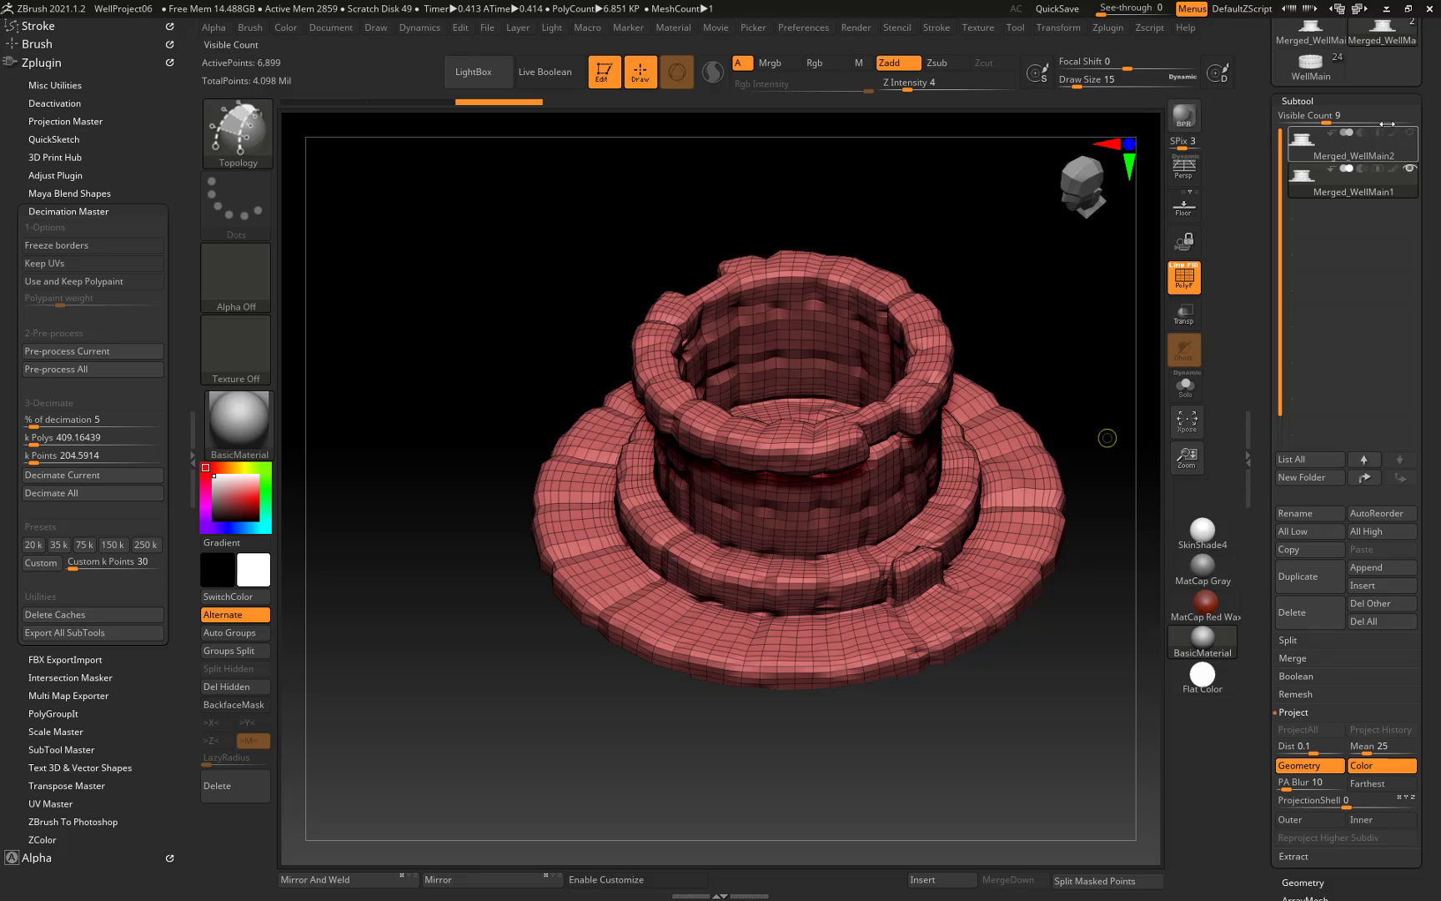
Subdivide Merged_WellMain1 once and project the high-poly detail onto it again, with Merged_WellMain2 shown only for the projection.
left_click(1353, 179)
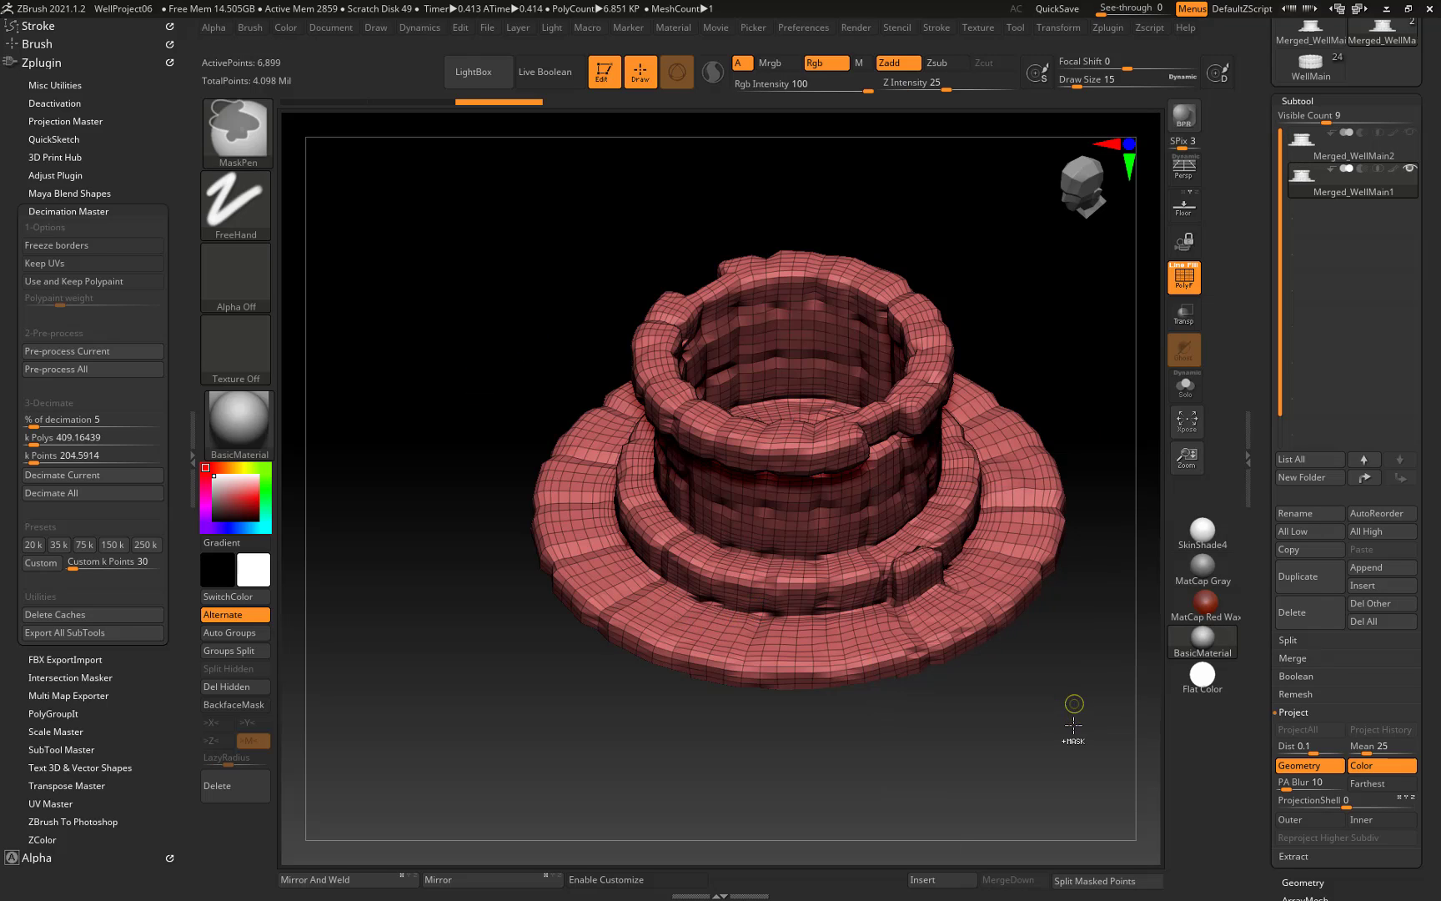
left_click(1412, 133)
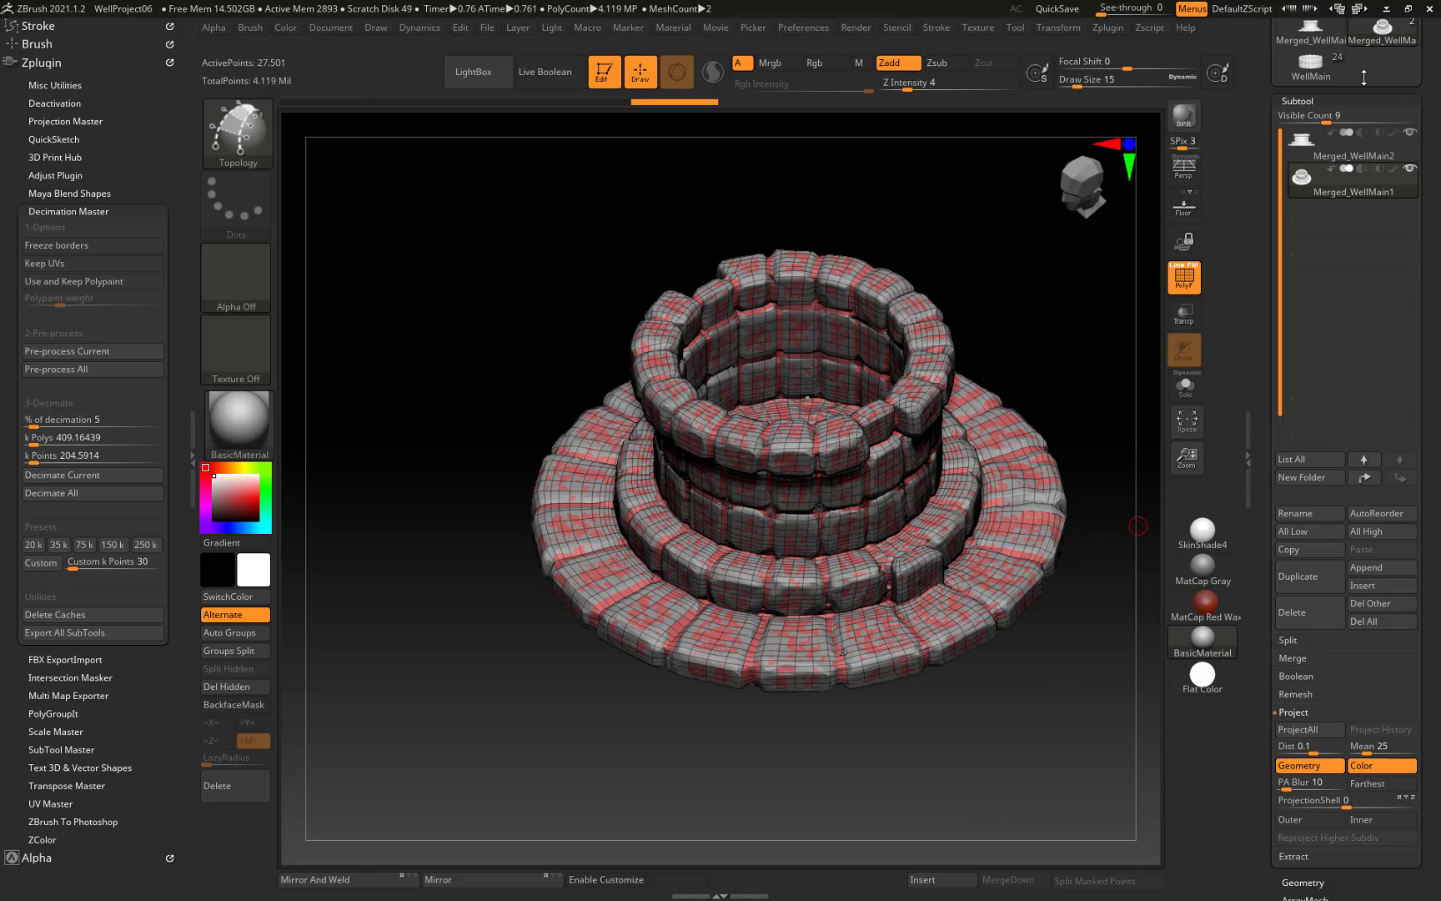
left_click(1411, 131)
left_click_drag(1098, 672, 1023, 684)
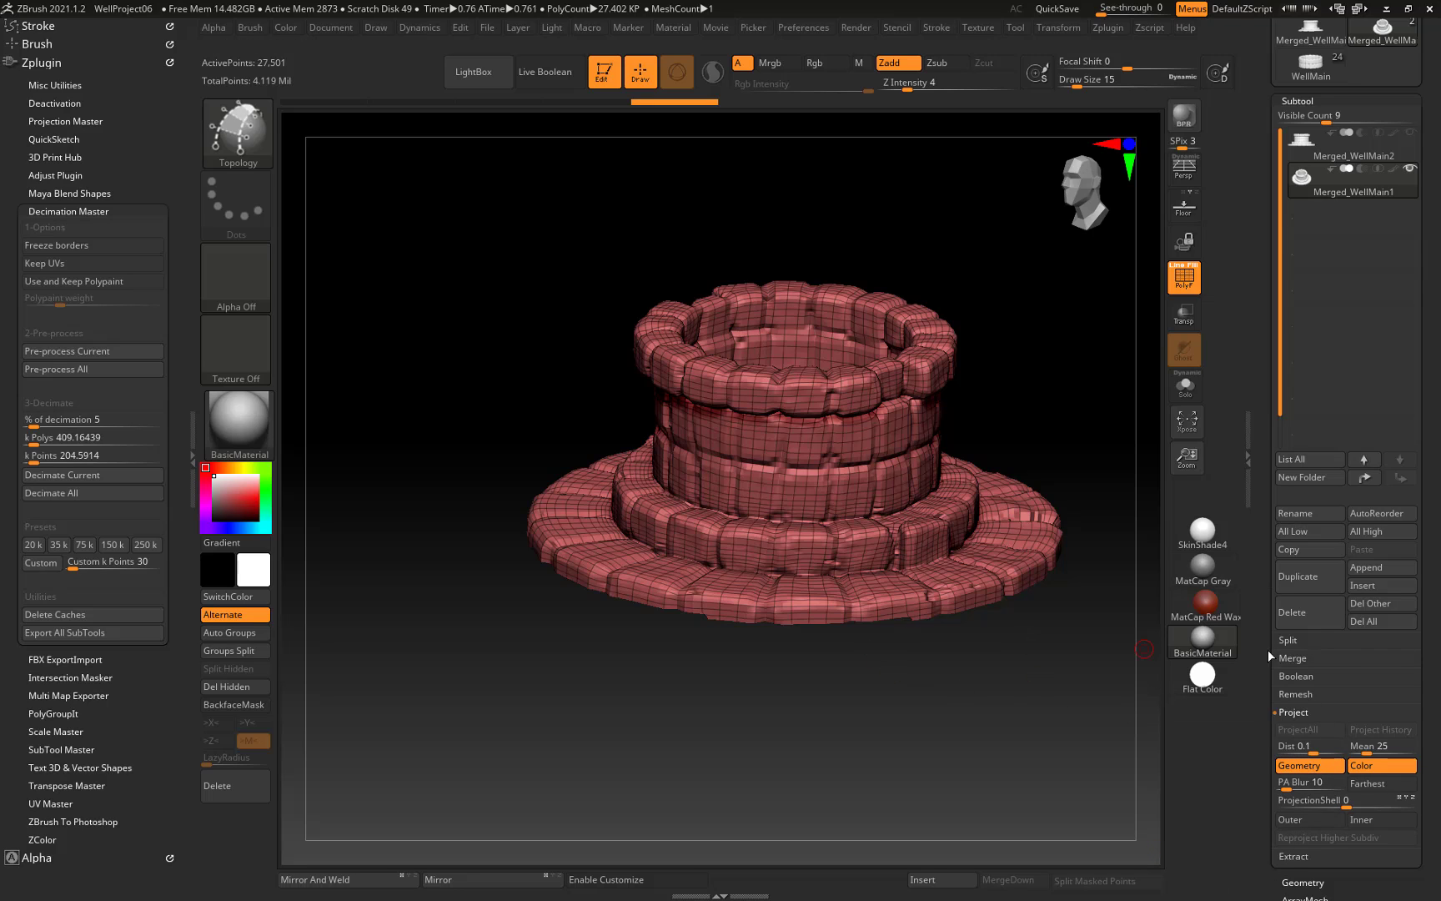
Set the low-poly well's geometry to subdivision level 1 and inspect its base topology from the side.
left_click_drag(1264, 668, 1268, 526)
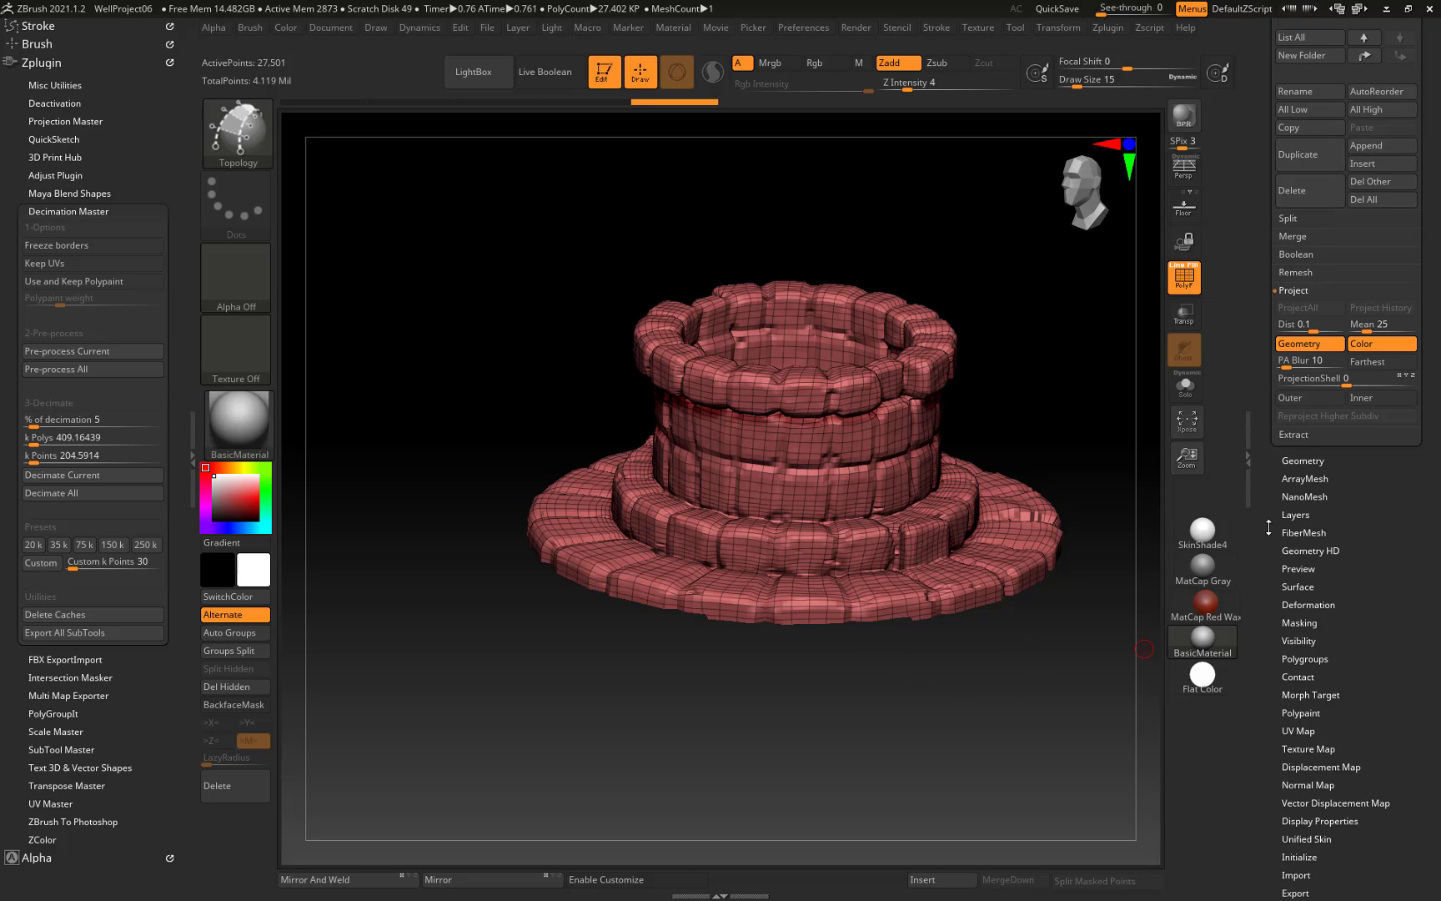
left_click(1308, 463)
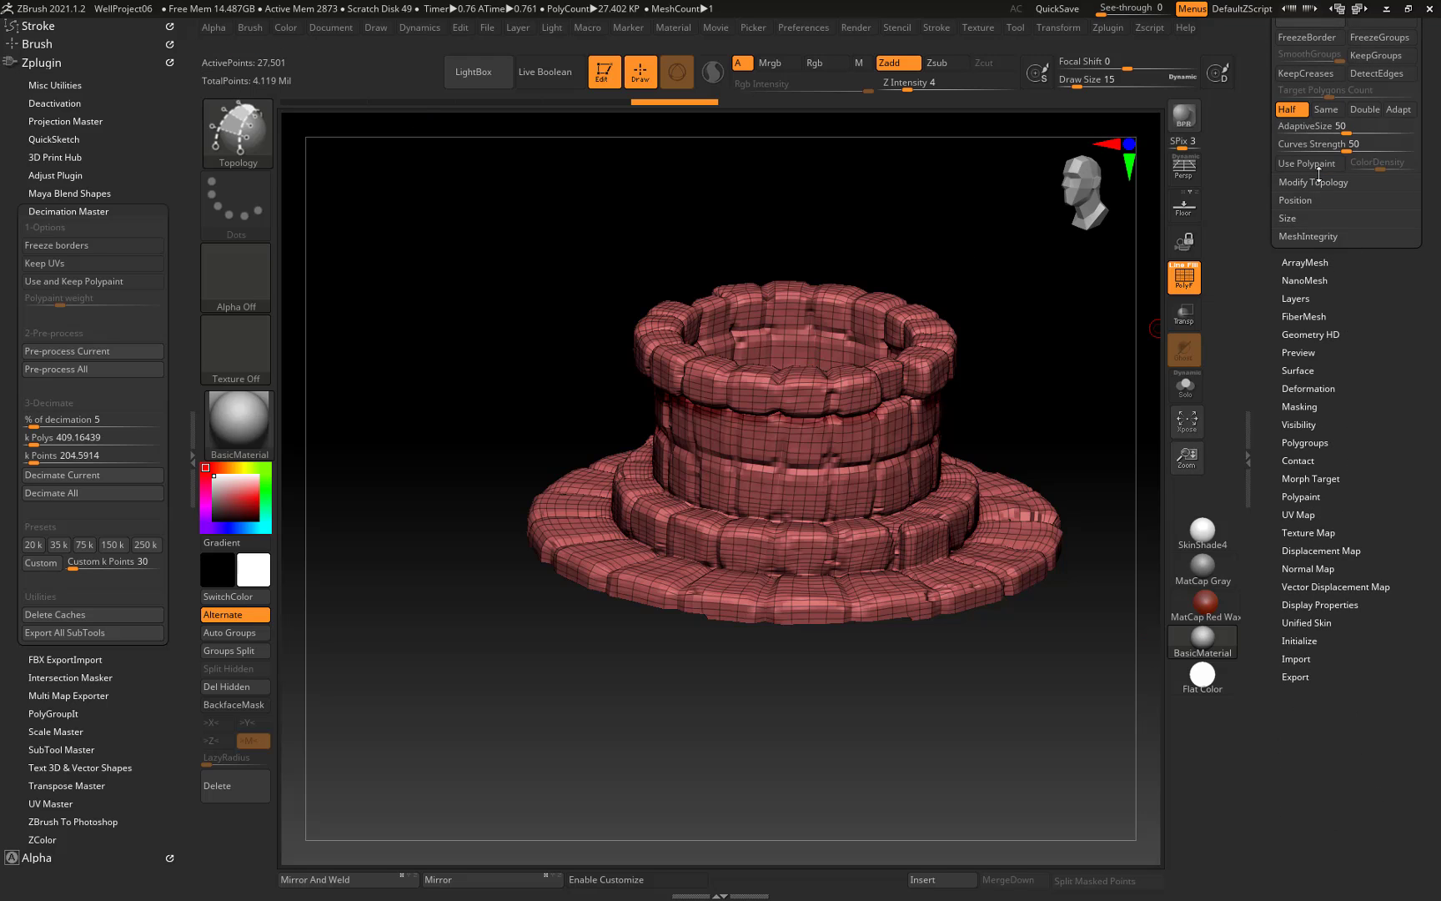
scroll(1316, 150, "up", 5)
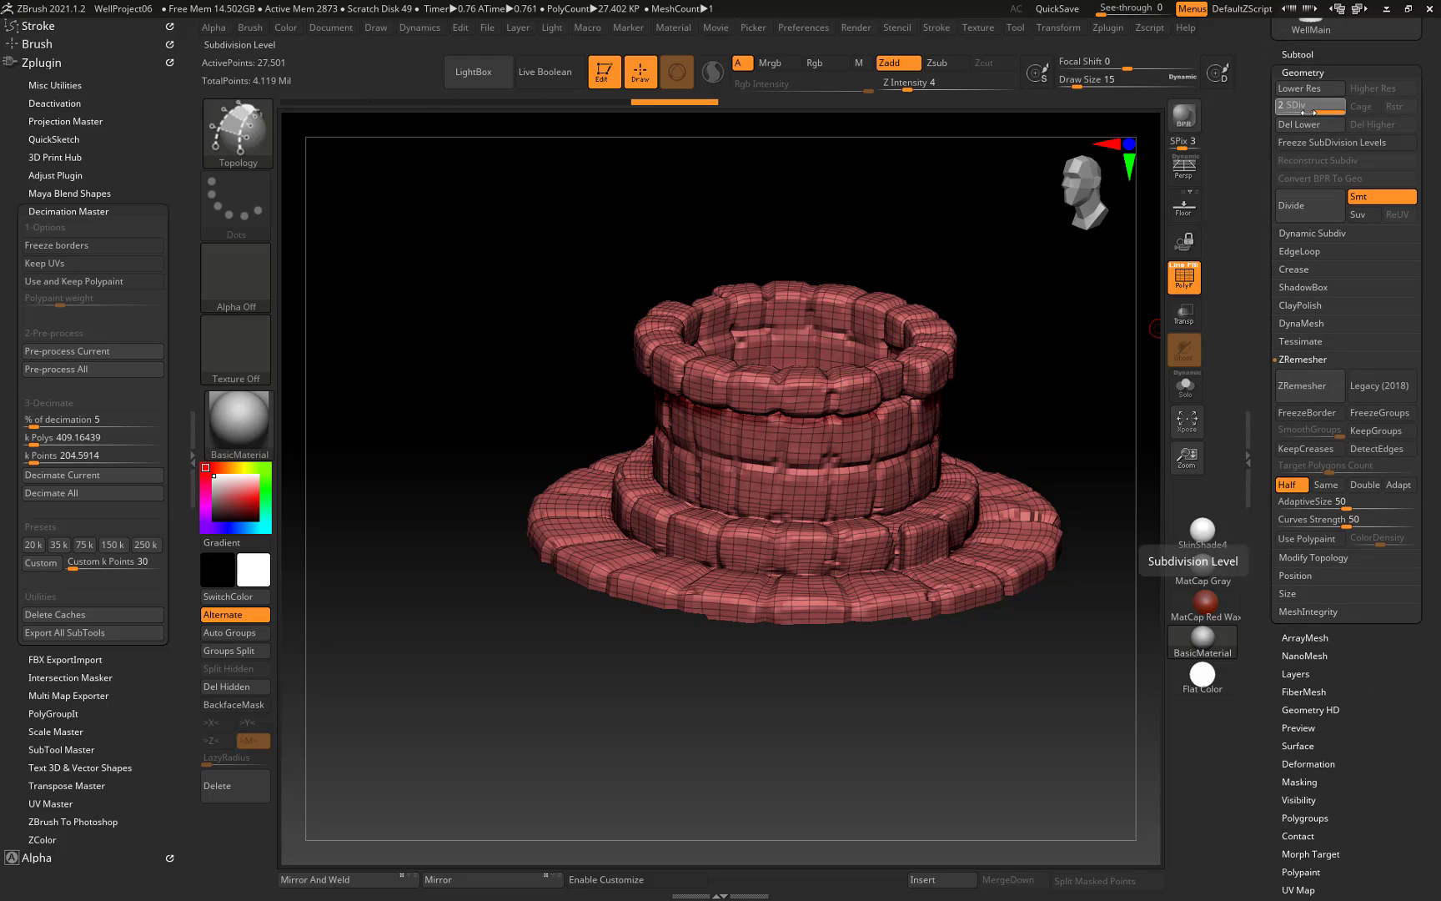
left_click_drag(1310, 110, 1285, 111)
left_click_drag(1074, 428, 870, 393)
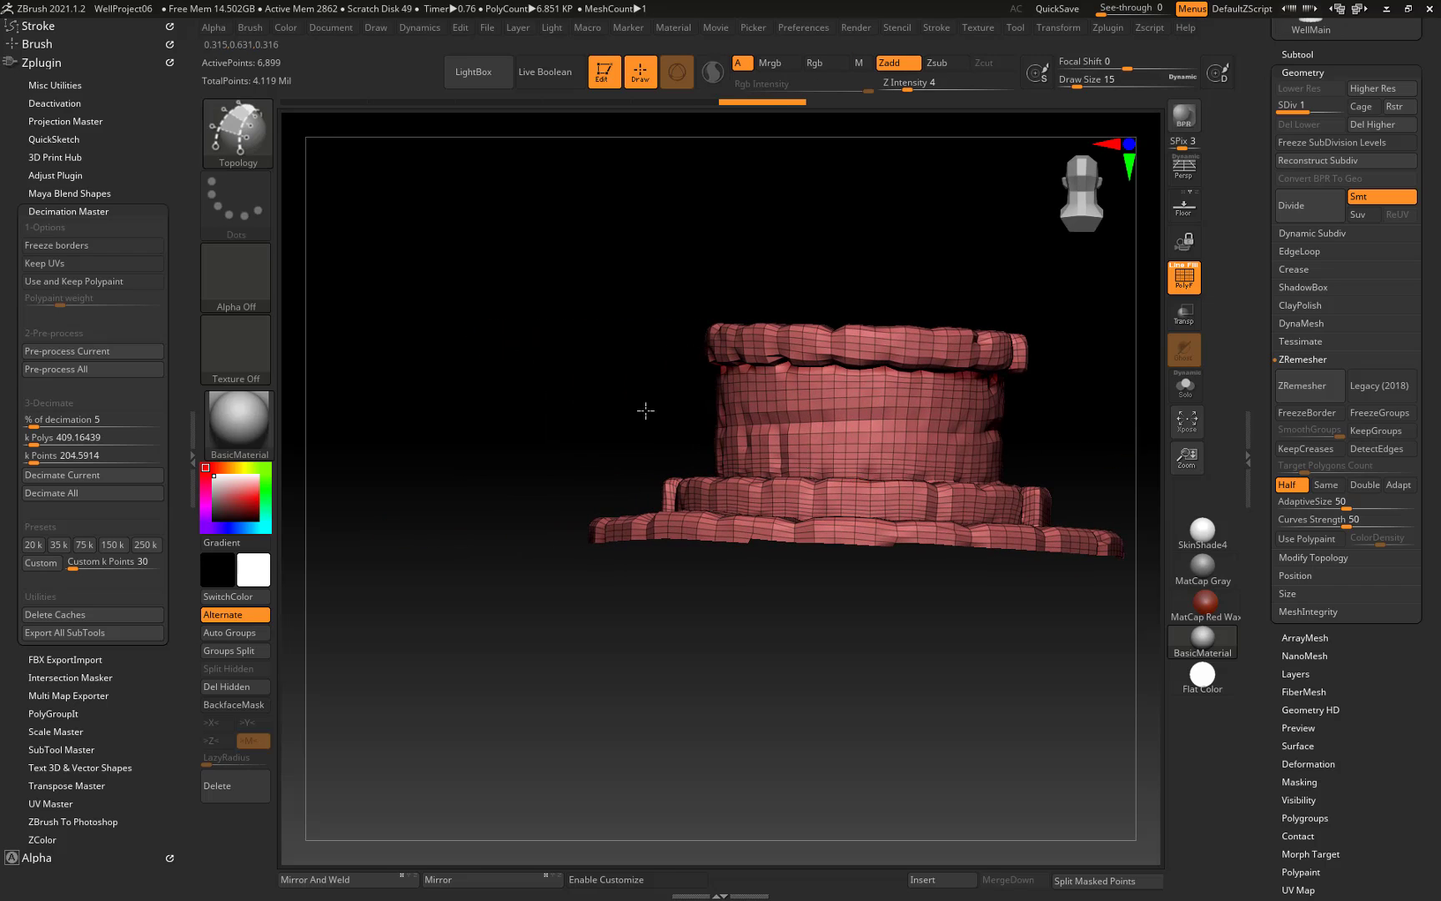
left_click_drag(644, 408, 547, 416)
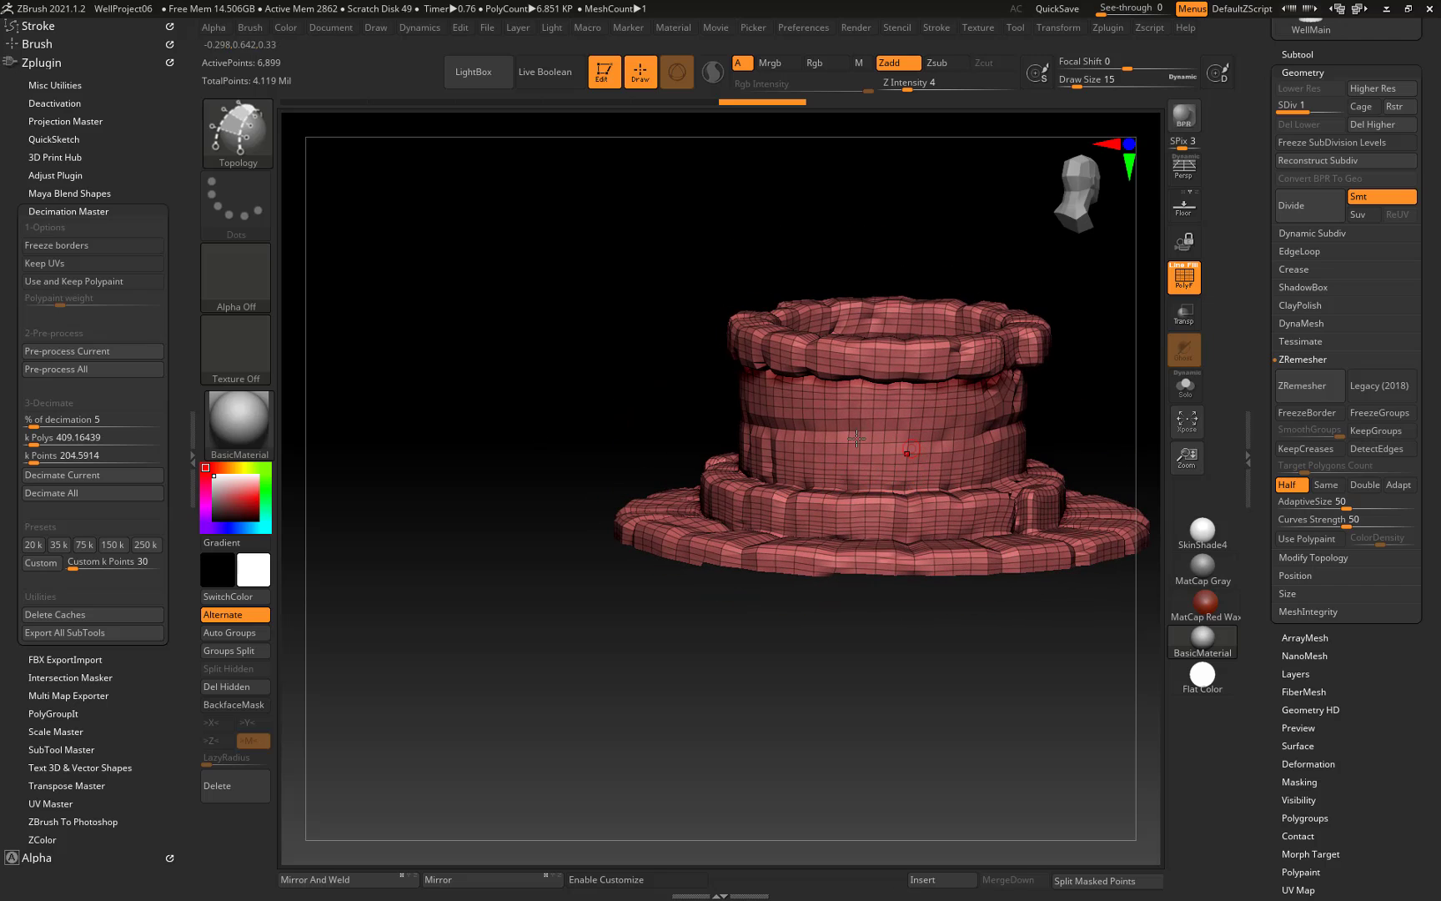
left_click_drag(1127, 442, 1033, 414, "shift")
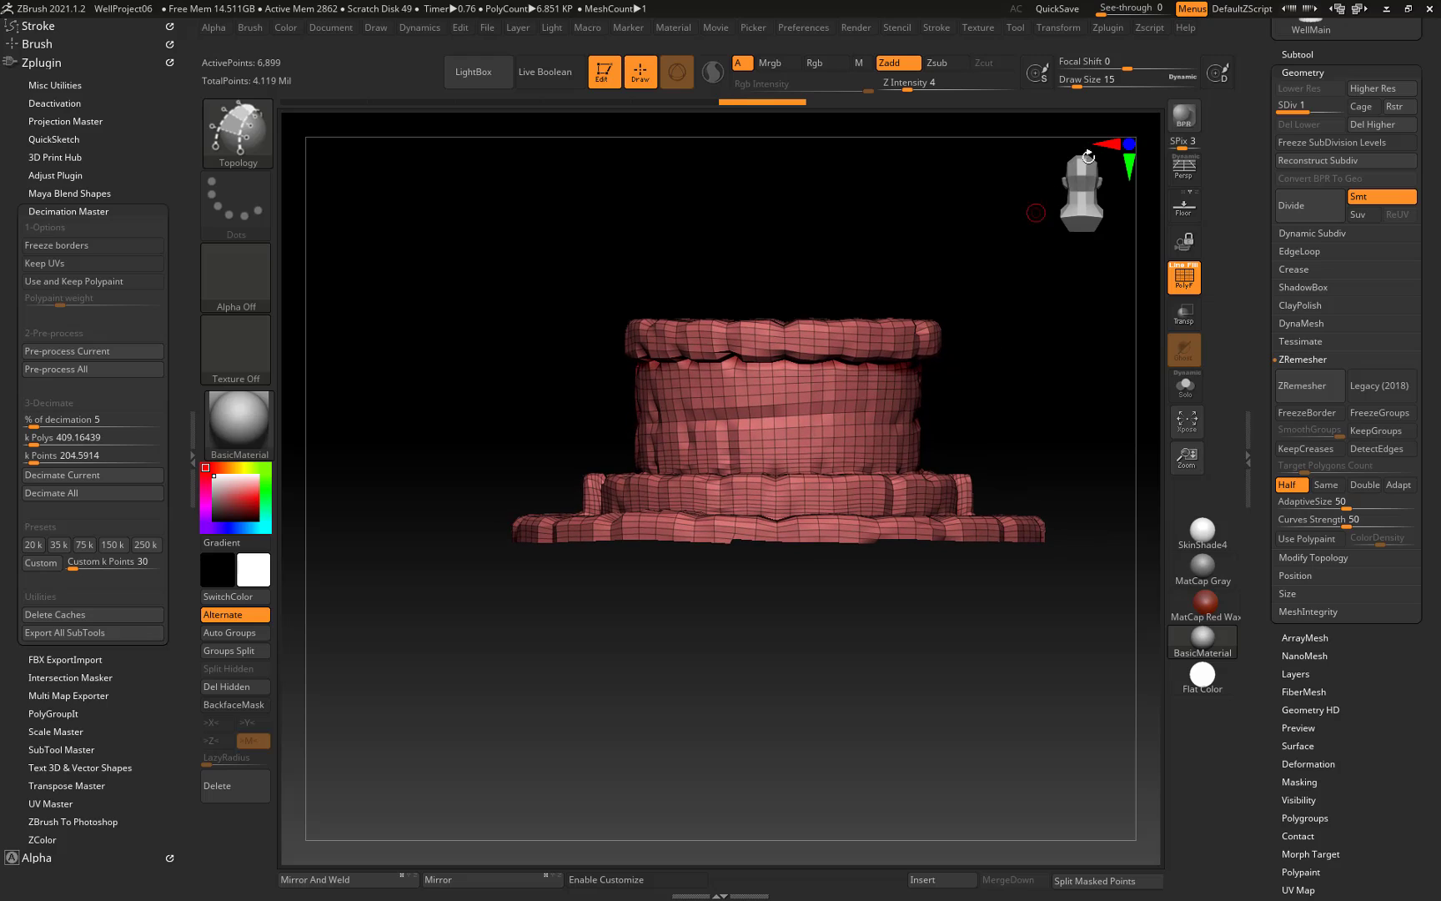